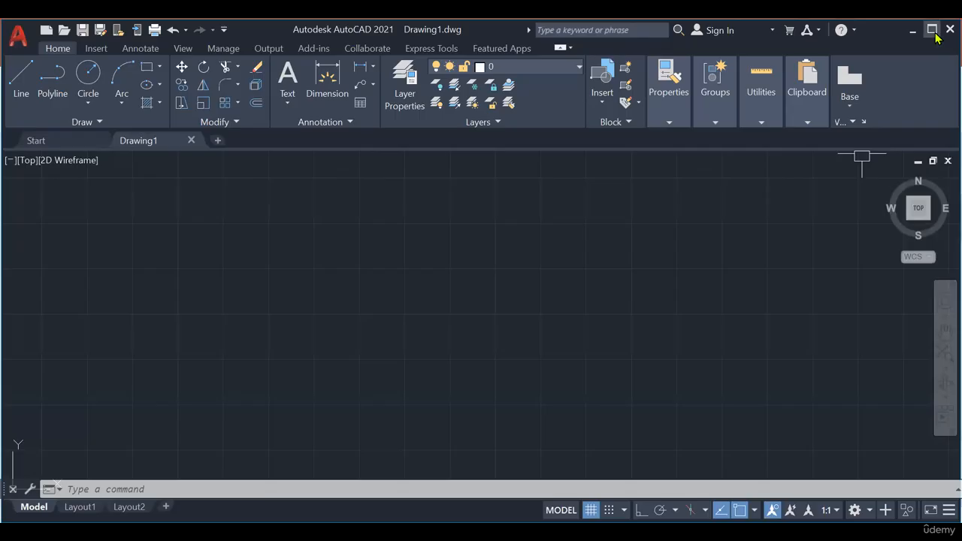
- Configure the drawing units to Decimal length with 0.00 precision and Millimeters as the insertion scale
left_click(932, 30)
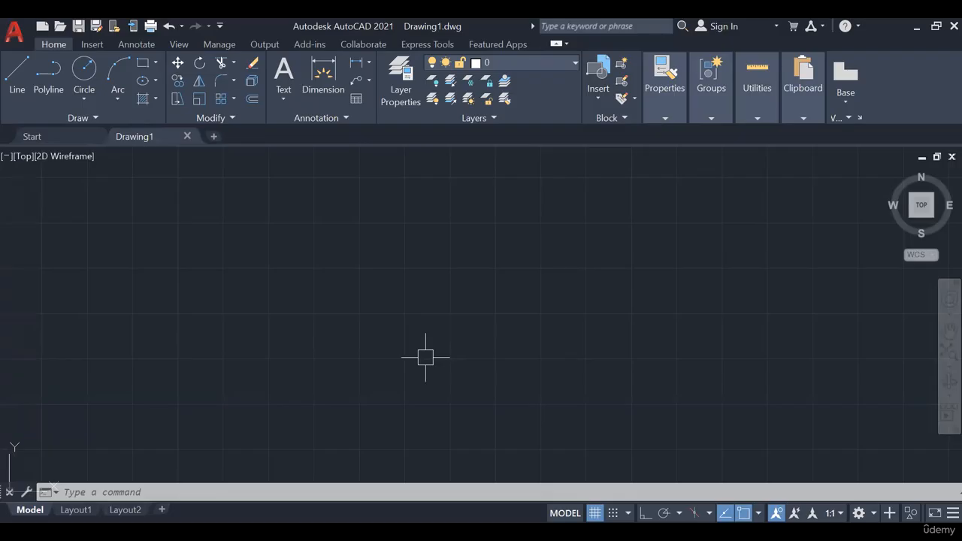
left_click(280, 490)
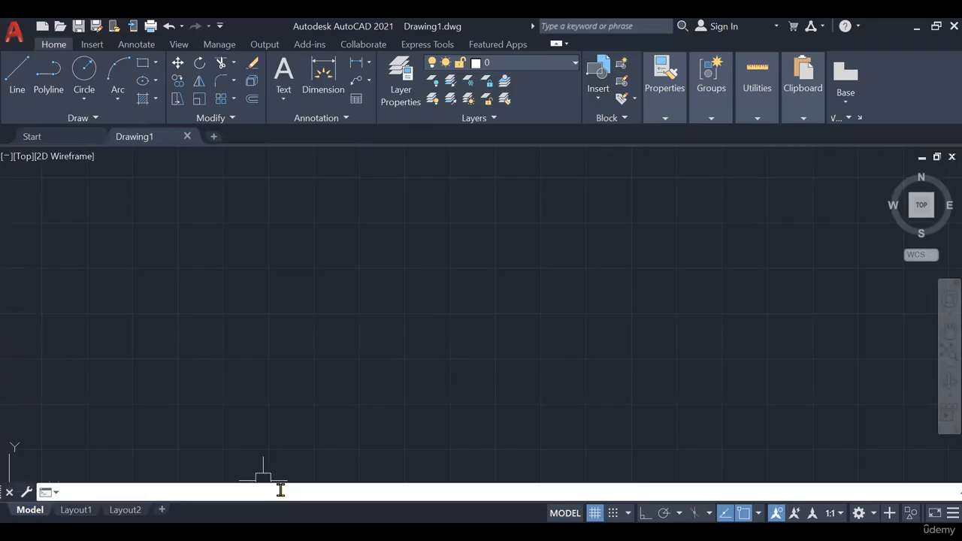
type("units")
key("Return")
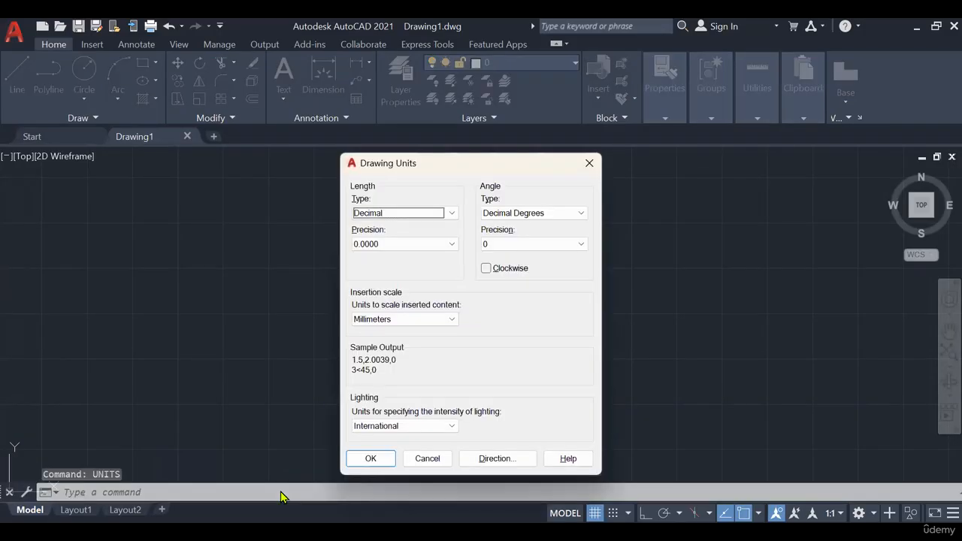
left_click(371, 215)
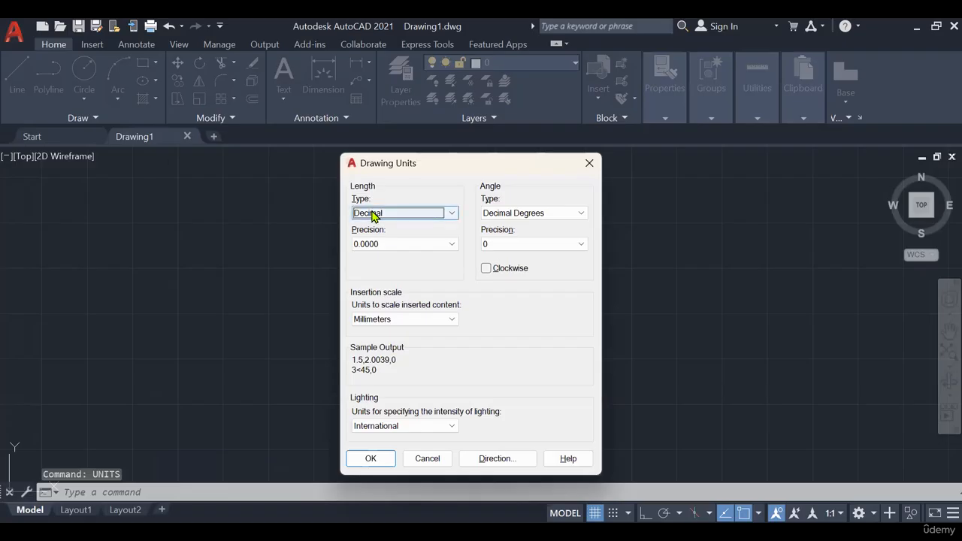
left_click(378, 236)
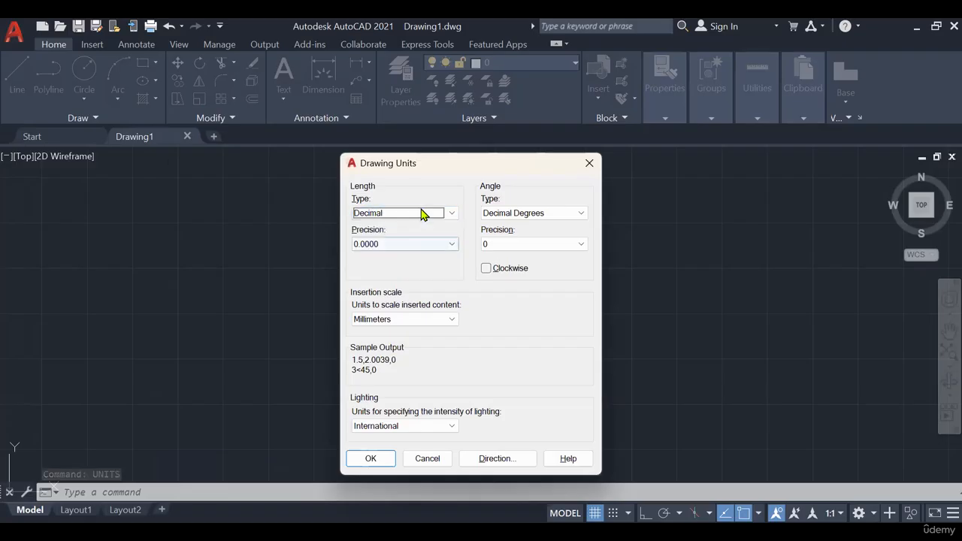
left_click(430, 244)
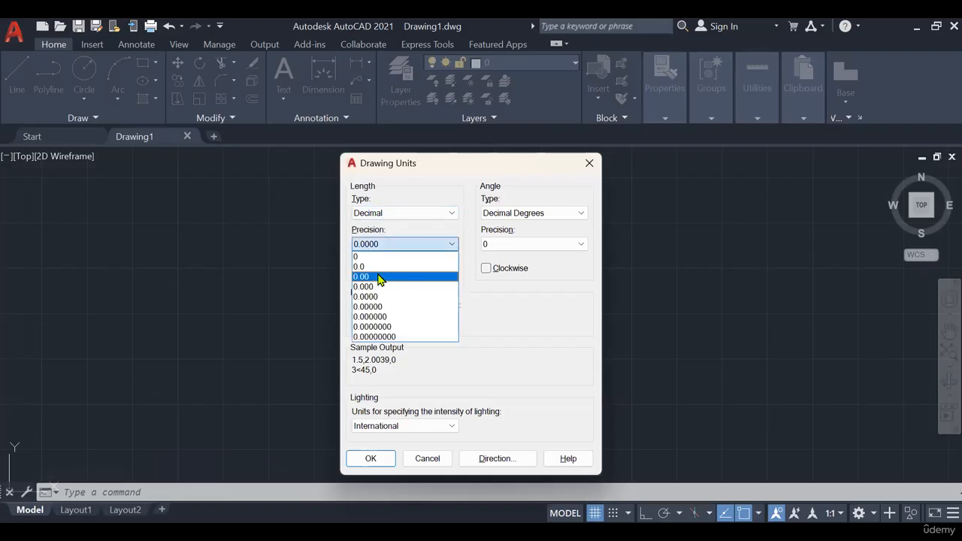
left_click(378, 276)
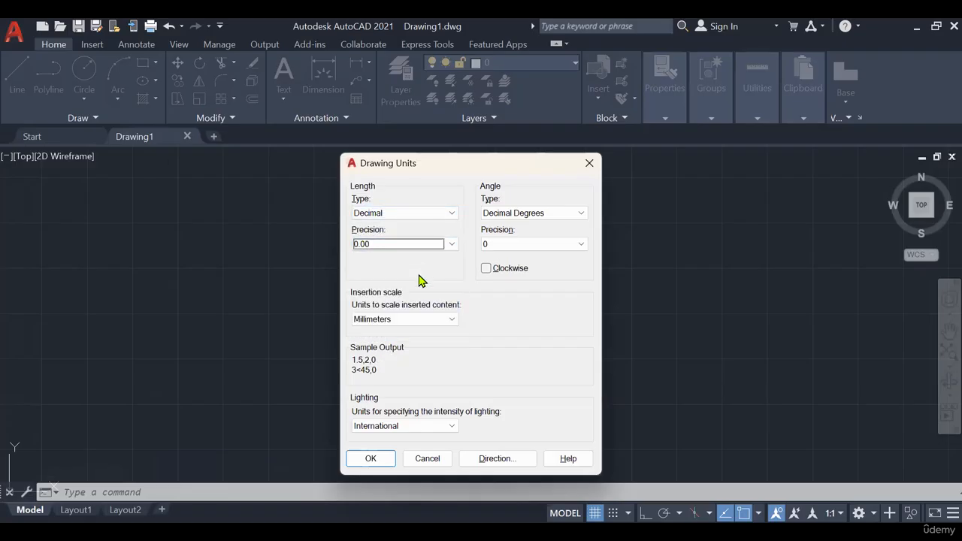
left_click(419, 319)
left_click(384, 383)
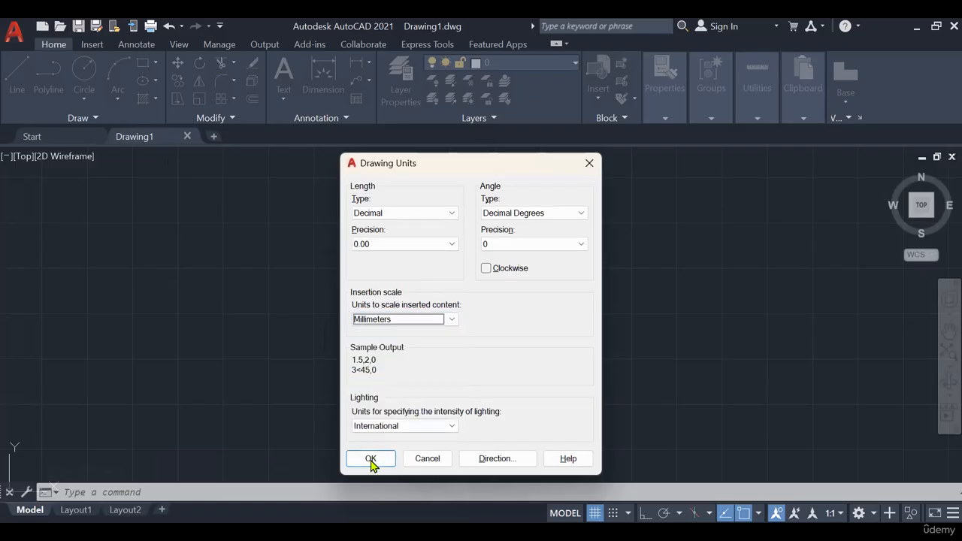
left_click(369, 460)
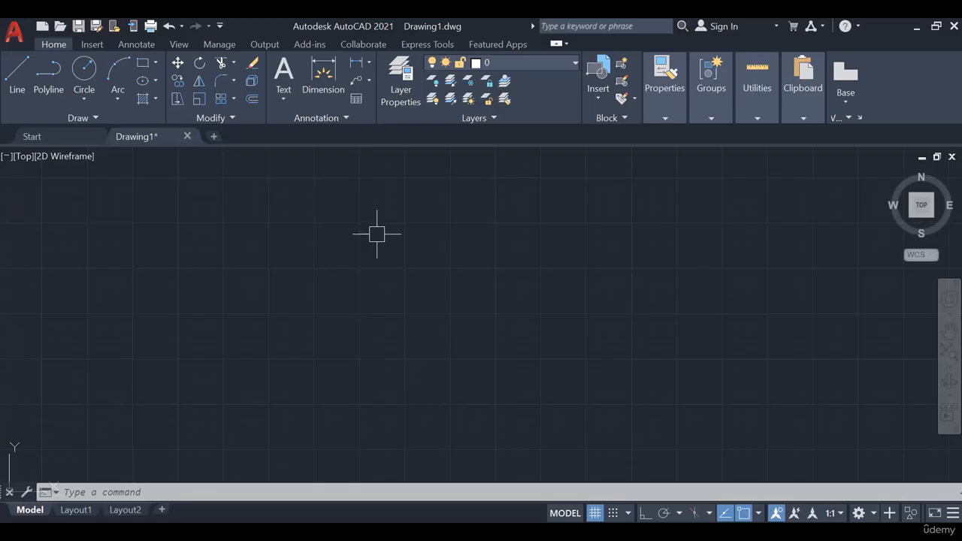
- Set the model space limits with the lower corner at 0,0 and the upper corner at 4200,2970
left_click(174, 492)
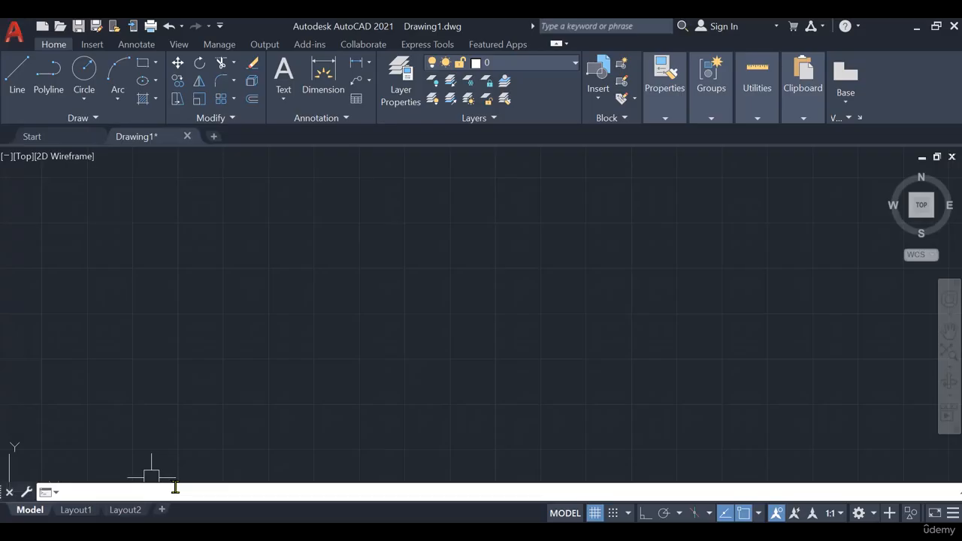
type("limits")
key("Return")
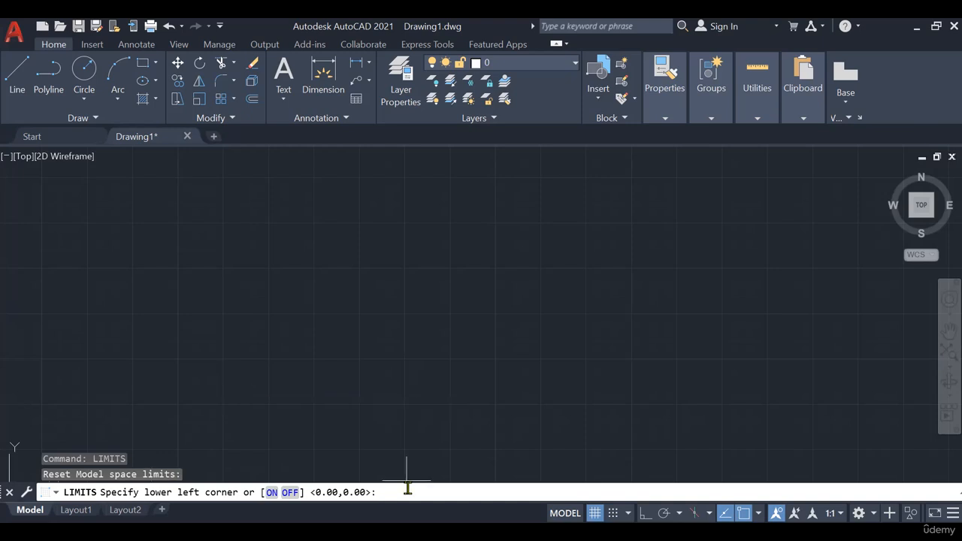
type("0,0")
key("Return")
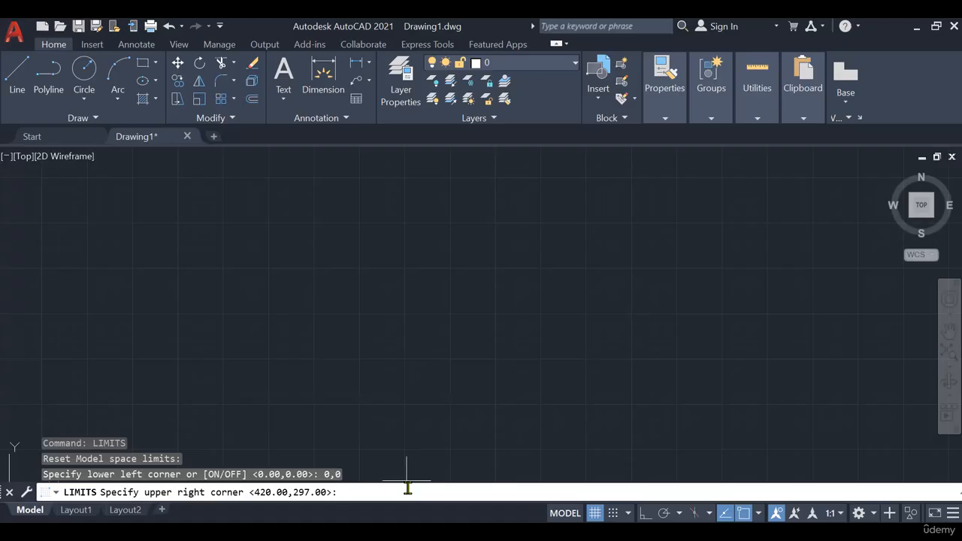
type("4200,297")
type("0")
key("Return")
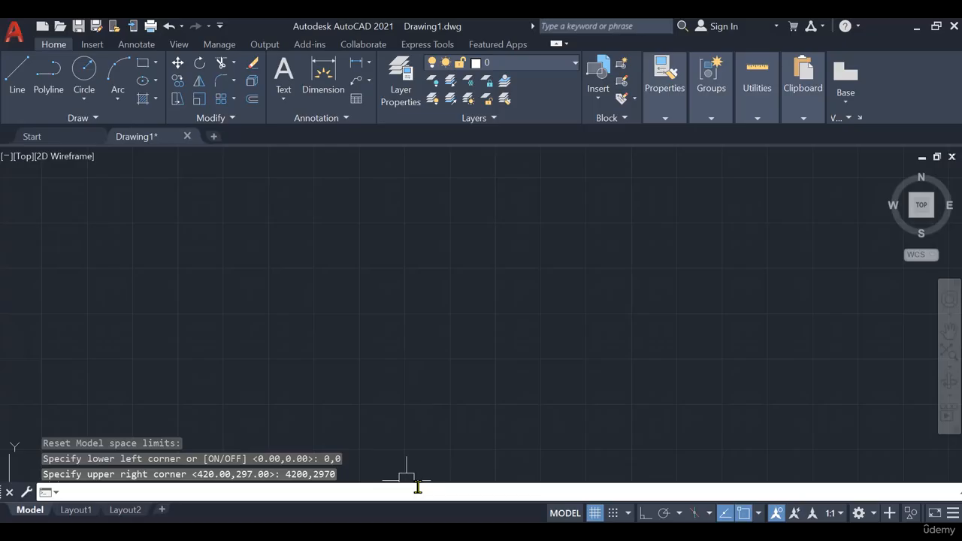
- Try to draw a rectangle from 0,0 to 4200,2970 to outline the drawing limits
type("re")
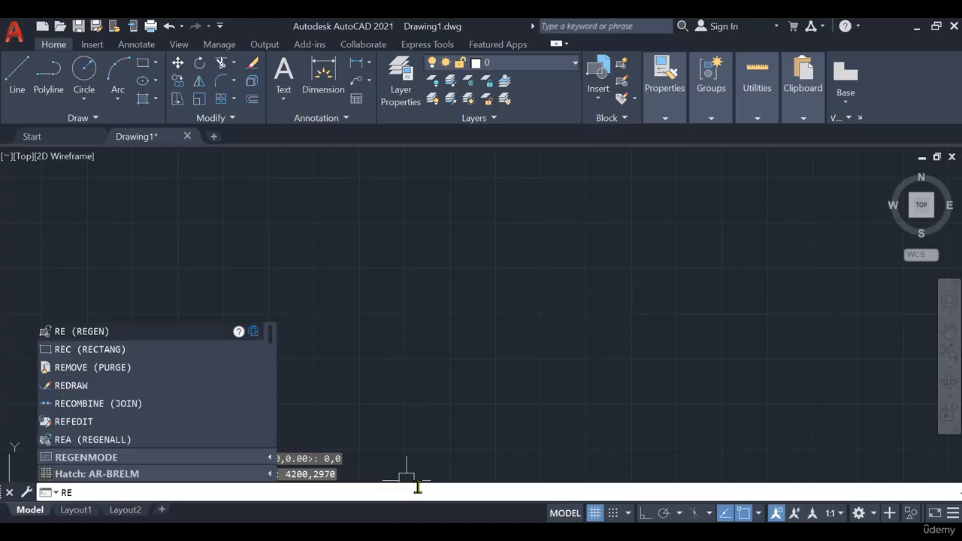
type("c")
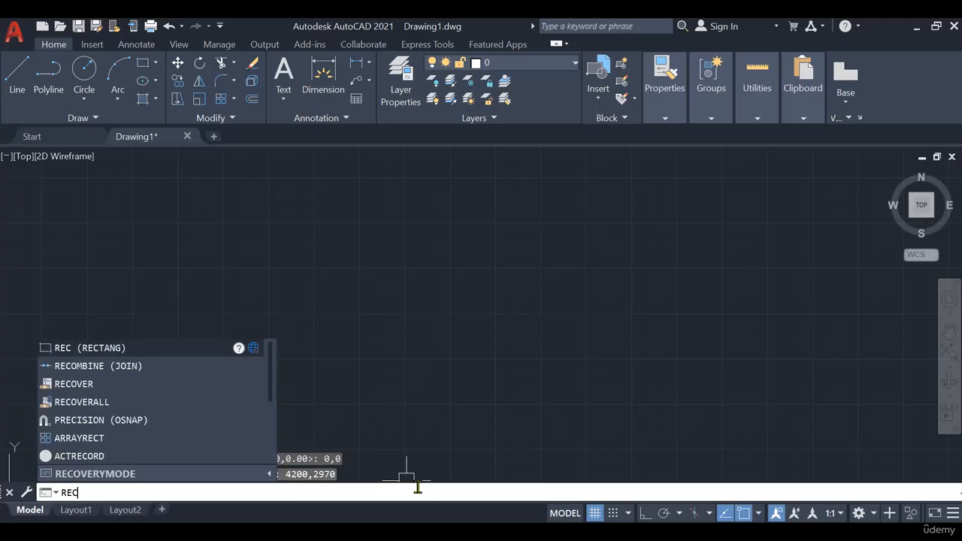
key("Return")
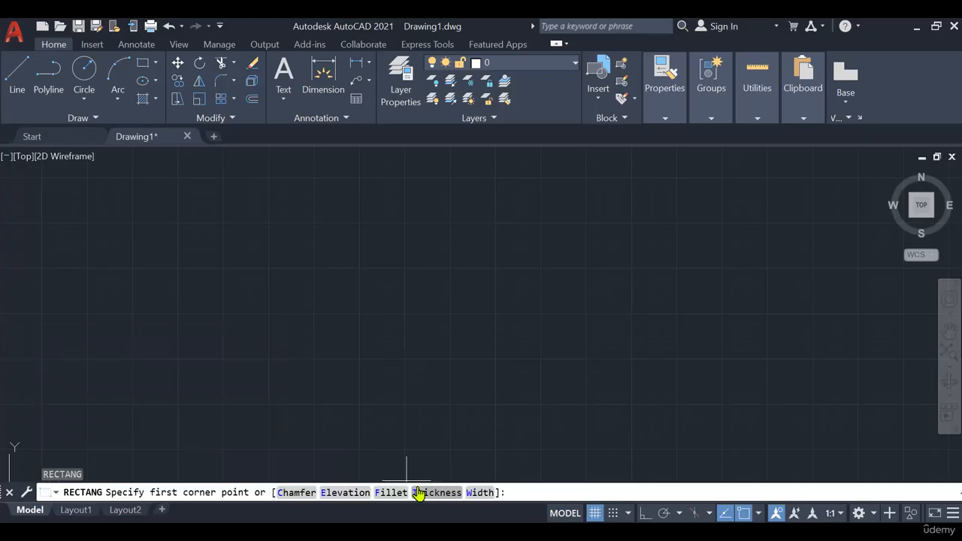
type("0,0")
key("Return")
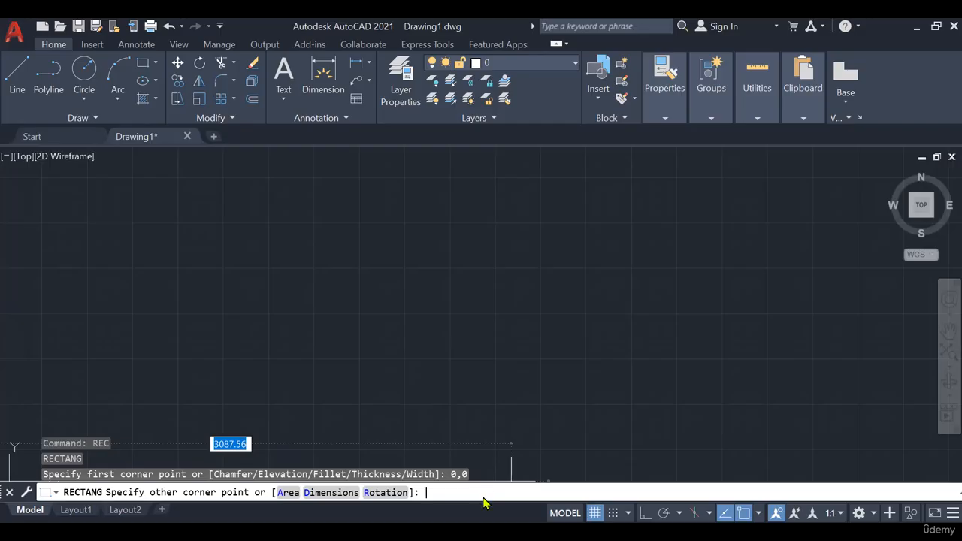
type("4200")
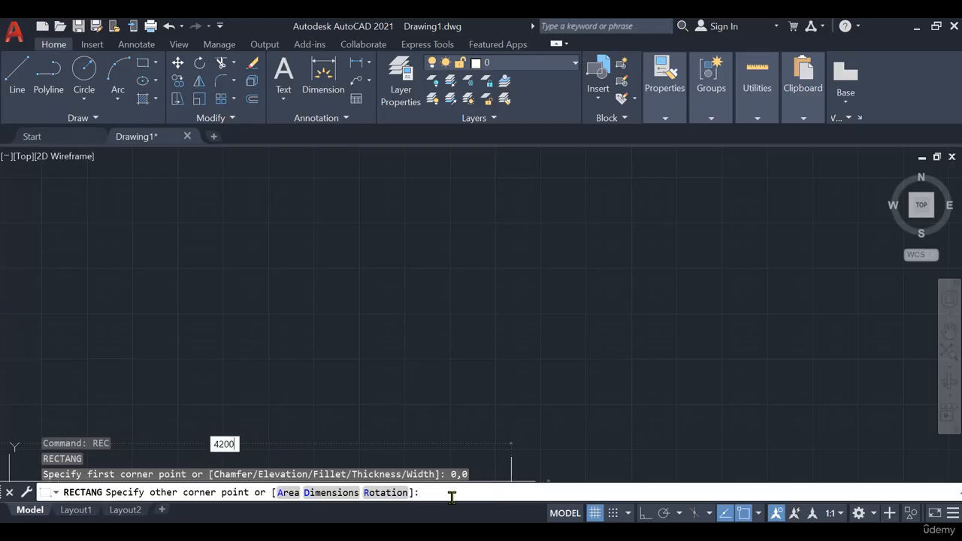
type(",")
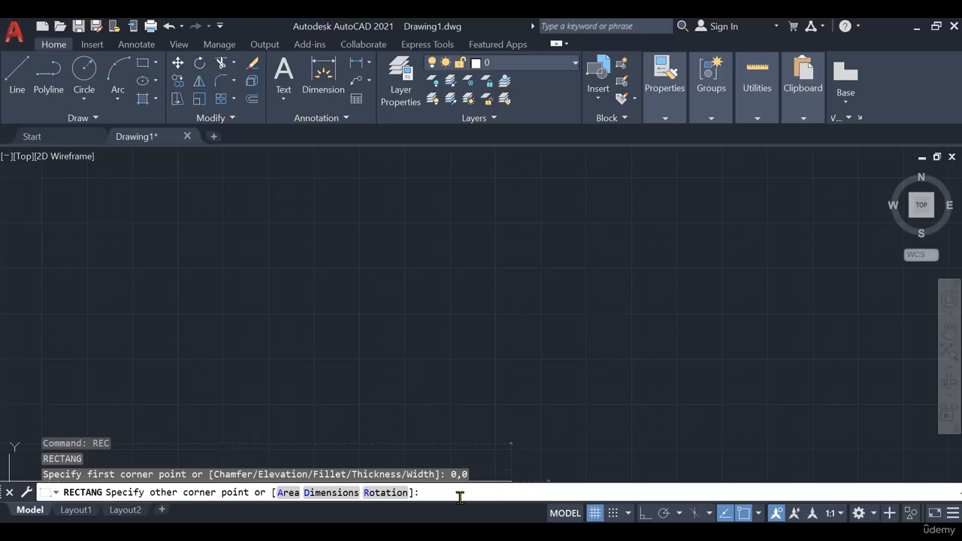
type("2970")
key("Return")
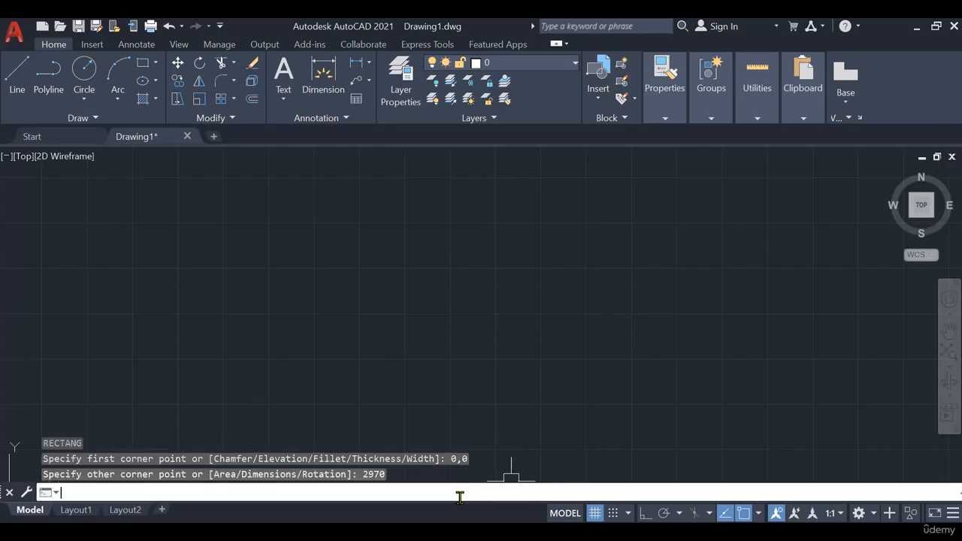
- Zoom to All and bring the complete rectangle into view to check the drawing area
type("zoom")
key("Return")
type("akk")
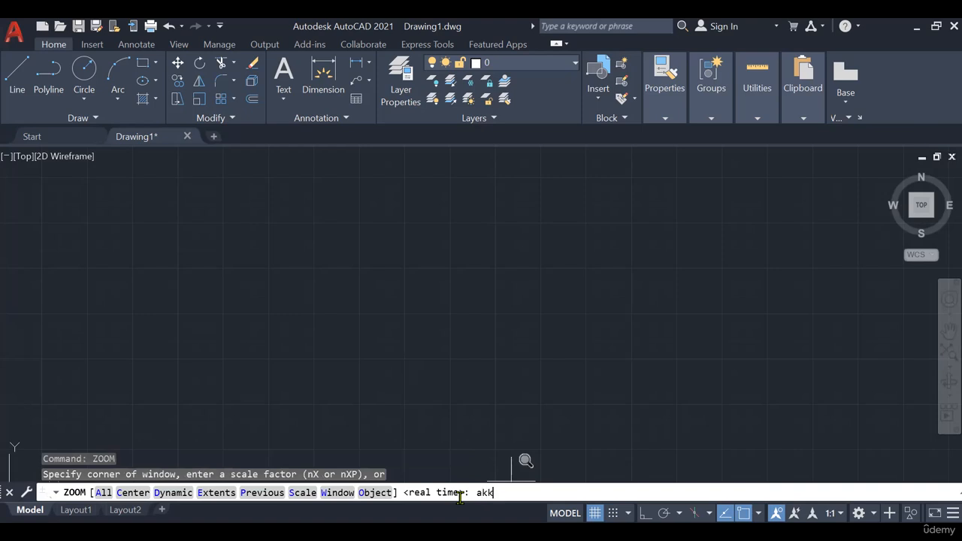
key("BackSpace")
key("BackSpace")
type("ll")
key("Return")
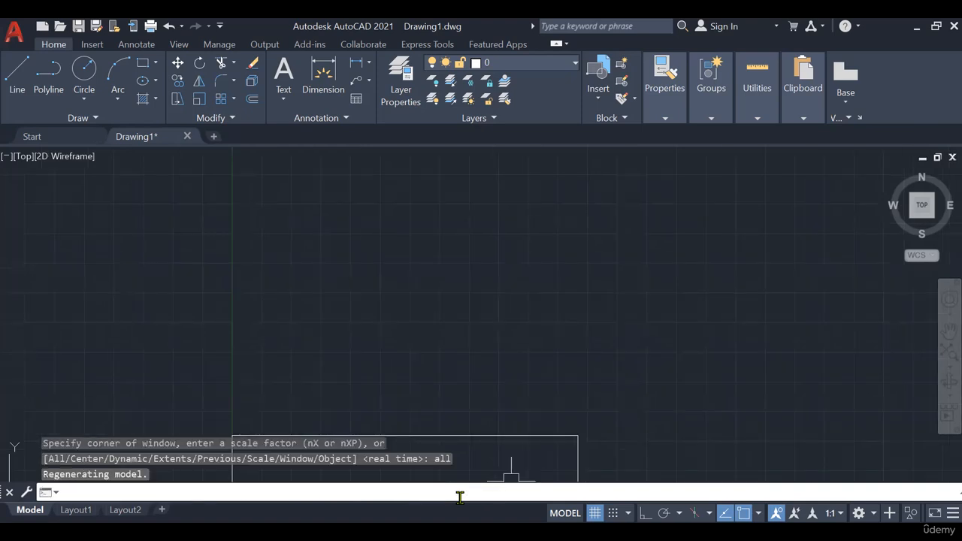
type("z")
key("Return")
type("a")
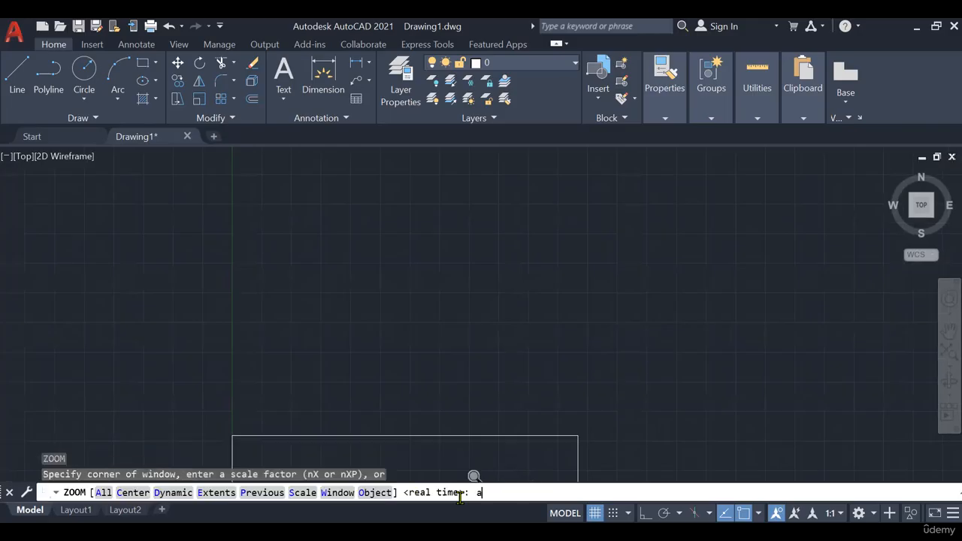
key("Return")
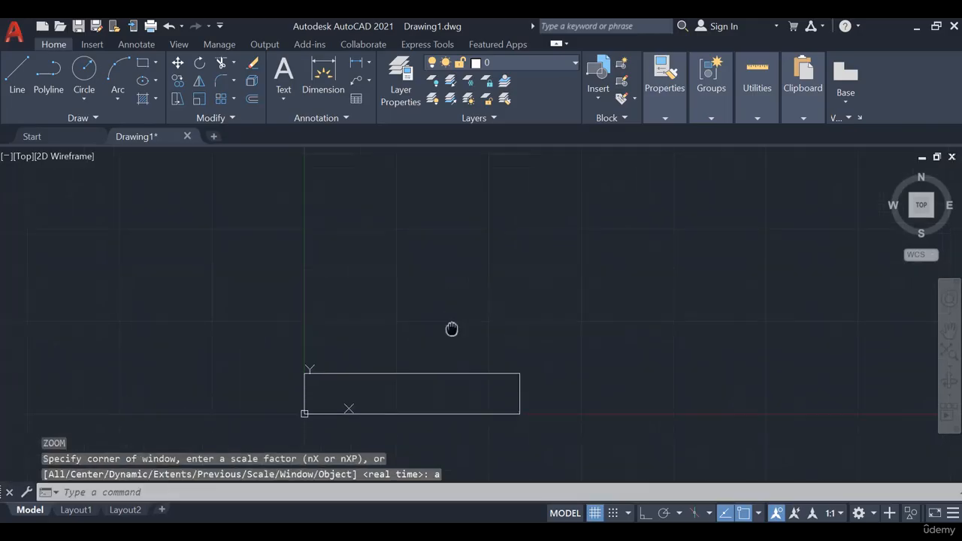
middle_click_drag(451, 258, 429, 193)
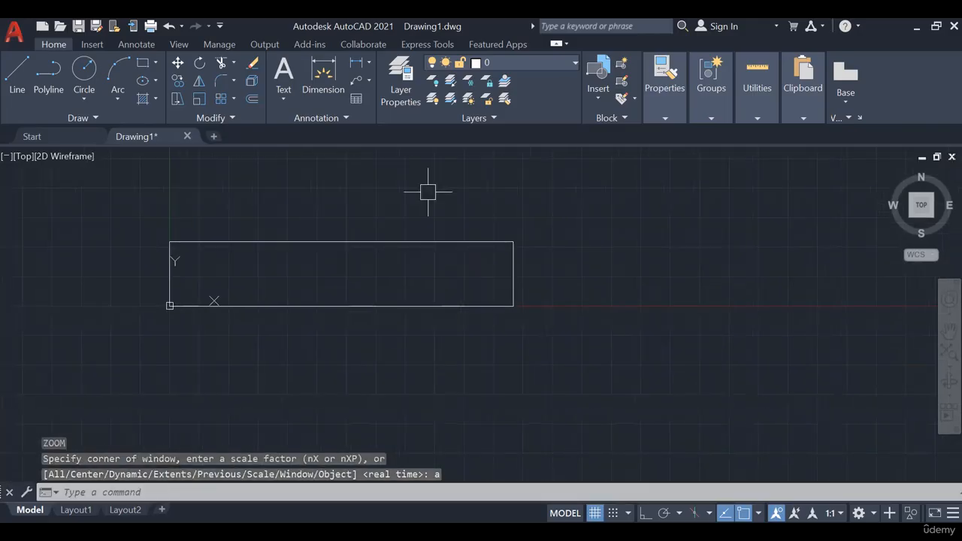
type("z")
key("Return")
type("a")
key("Return")
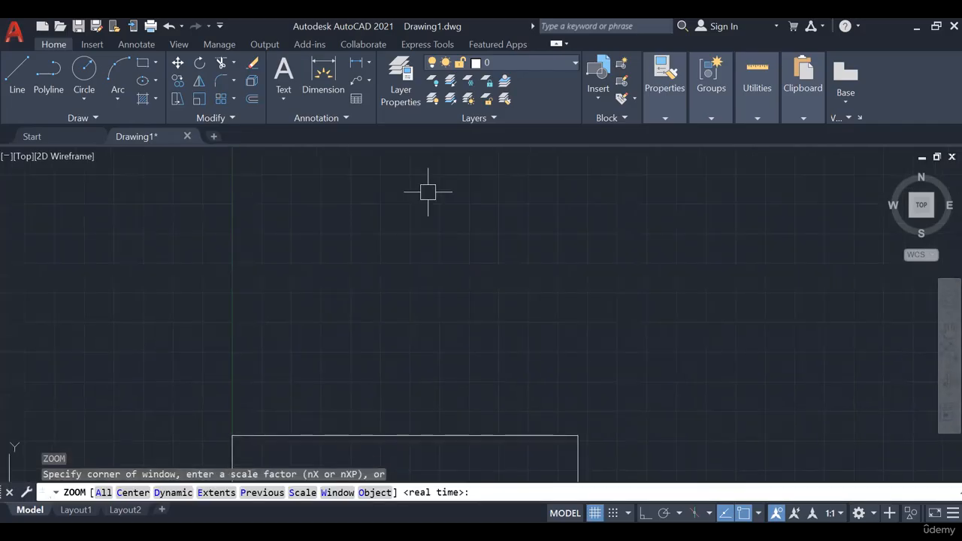
middle_click_drag(437, 303, 393, 159)
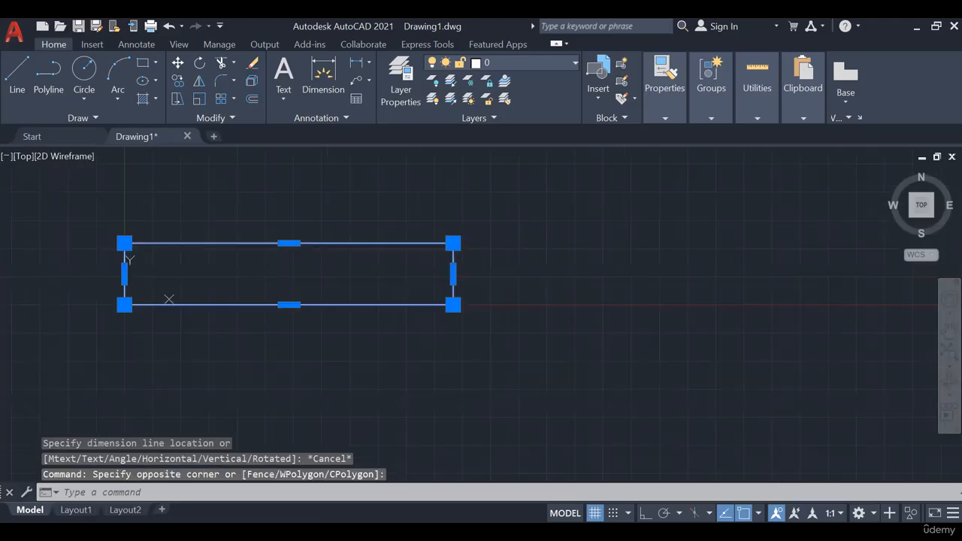
- Erase the test rectangle drawn from the origin
key("Delete")
left_click(104, 268)
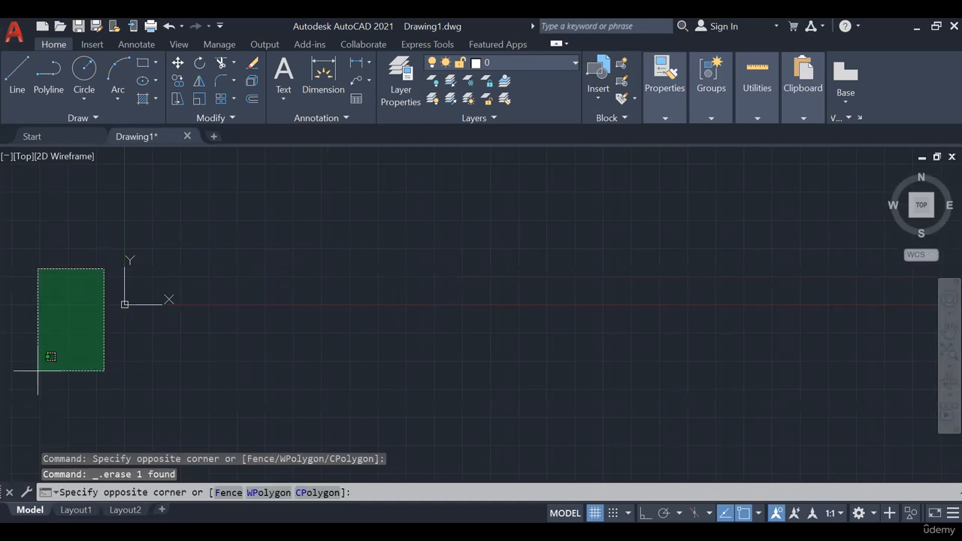
left_click(38, 371)
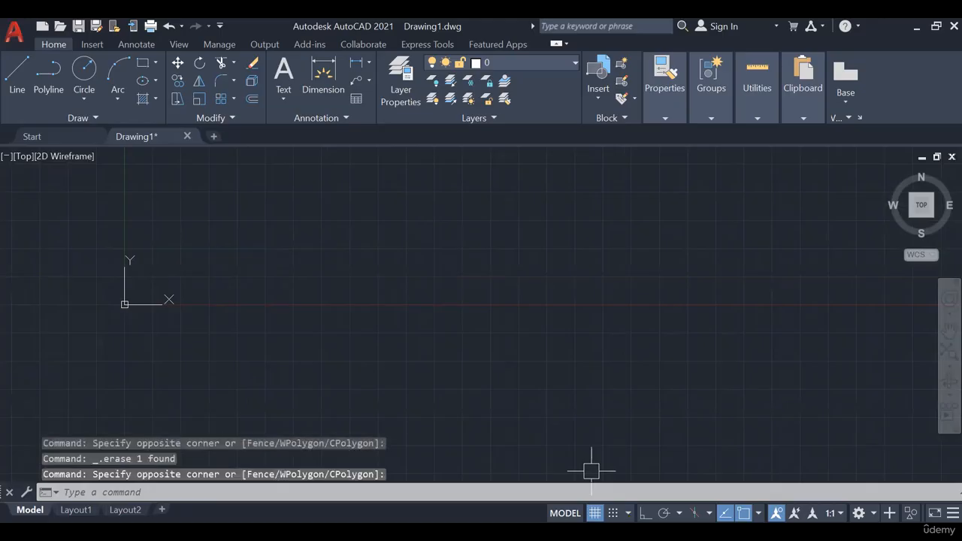
- Switch to PowerPoint to view the dimensioned plan of Exercise 1.1
key("alt+Tab")
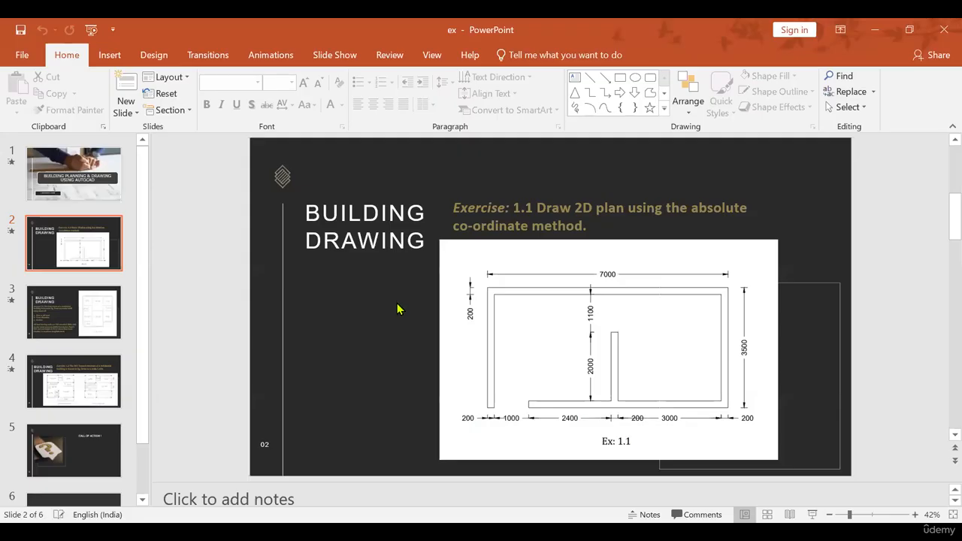
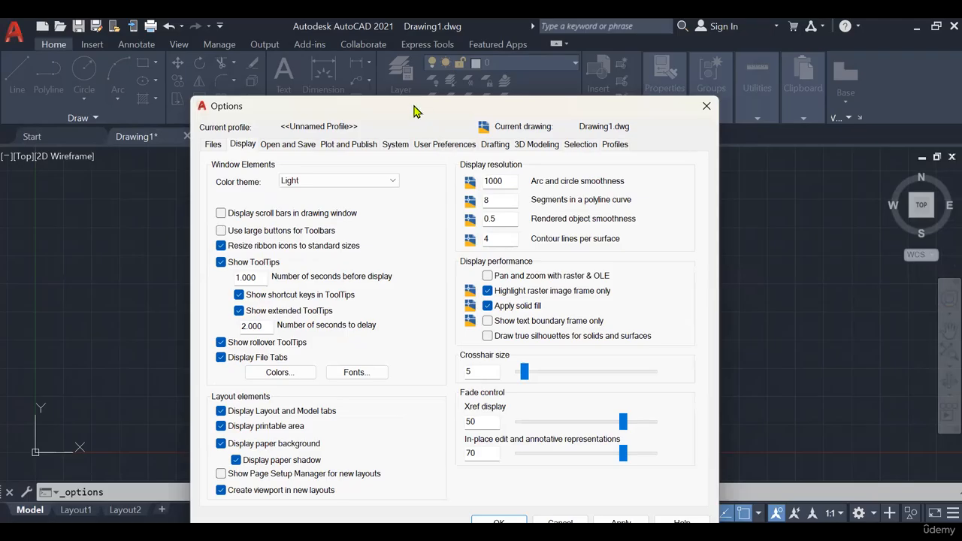
- Set the color theme to Dark in the display options and apply the change
left_click_drag(416, 111, 349, 36)
left_click(537, 447)
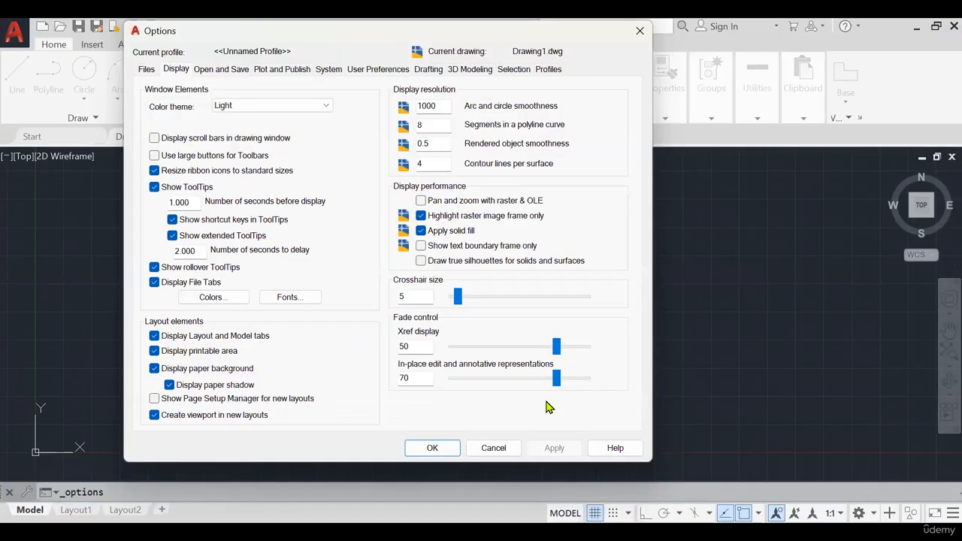
left_click(248, 109)
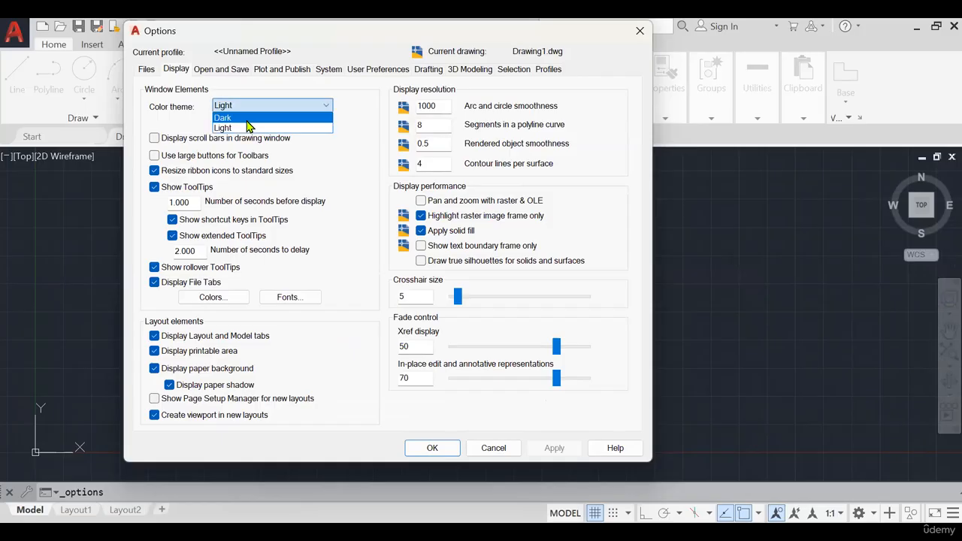
left_click(248, 118)
left_click(554, 448)
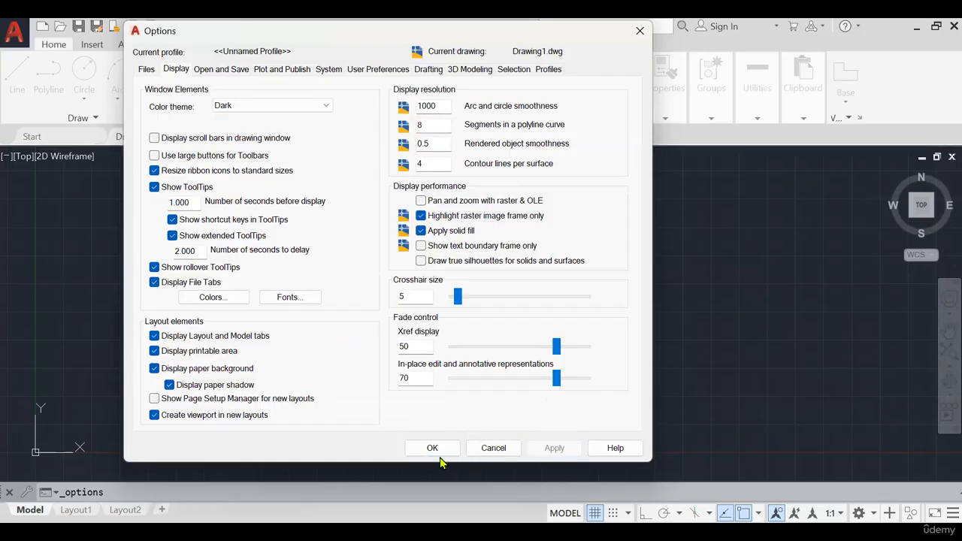
left_click(433, 448)
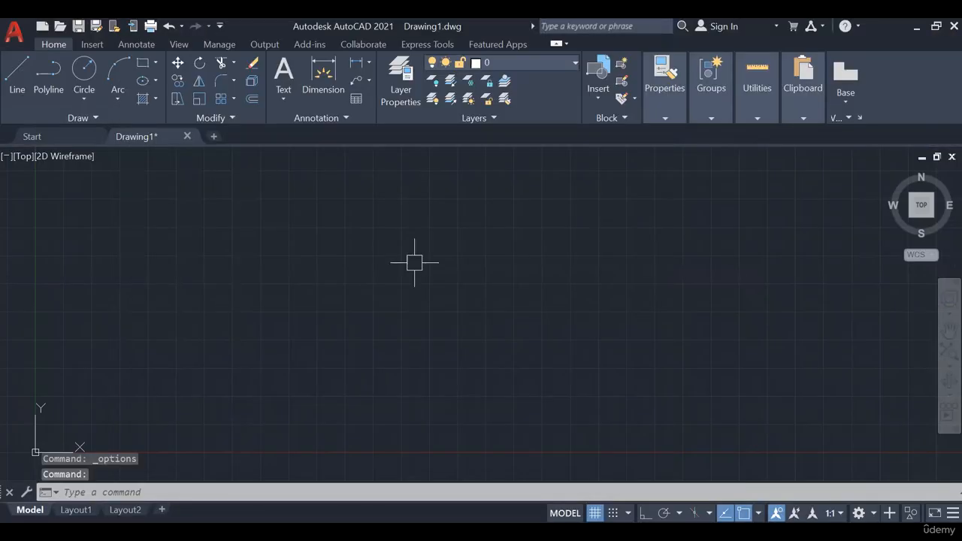
- Reopen Options and review the user preferences, drafting, selection, profile, plotting, saving, display and file settings, making no changes
right_click(417, 269)
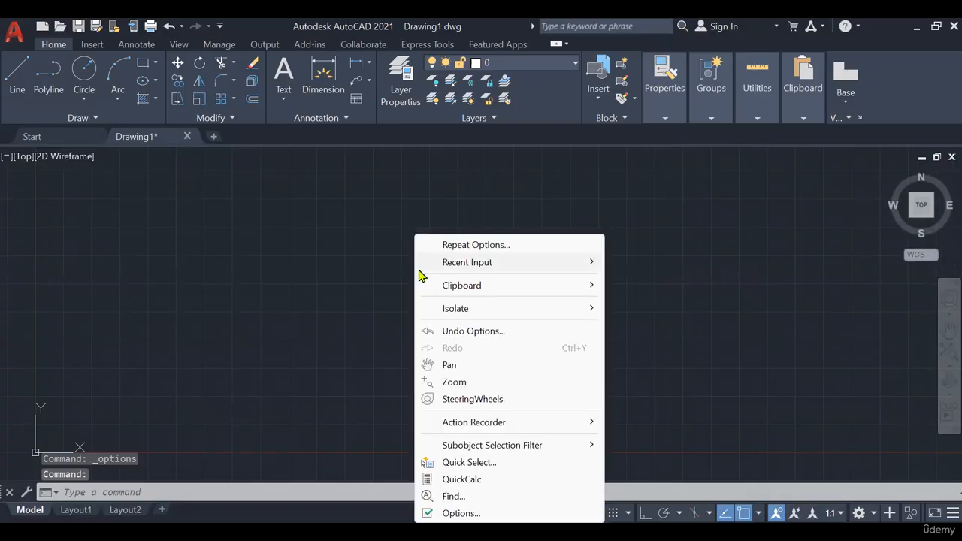
left_click(463, 514)
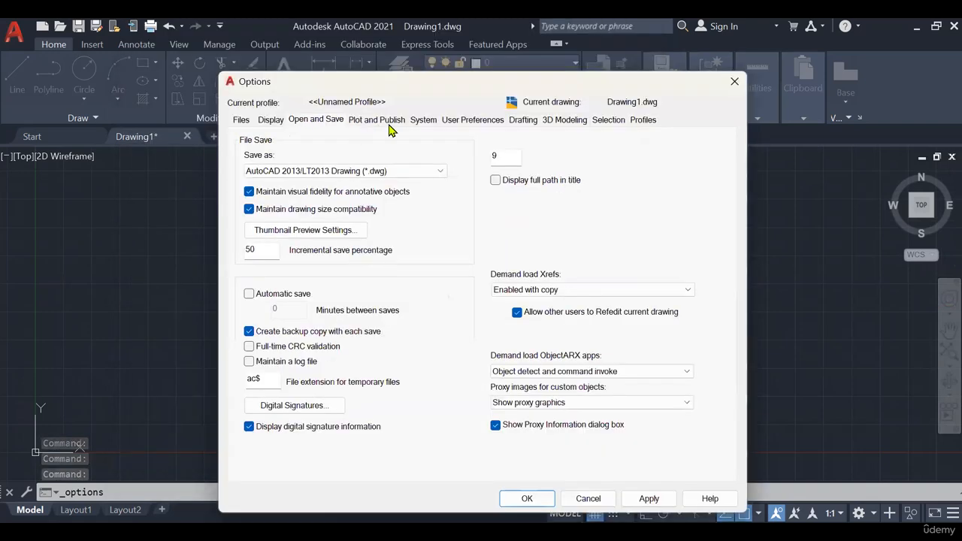
left_click(443, 121)
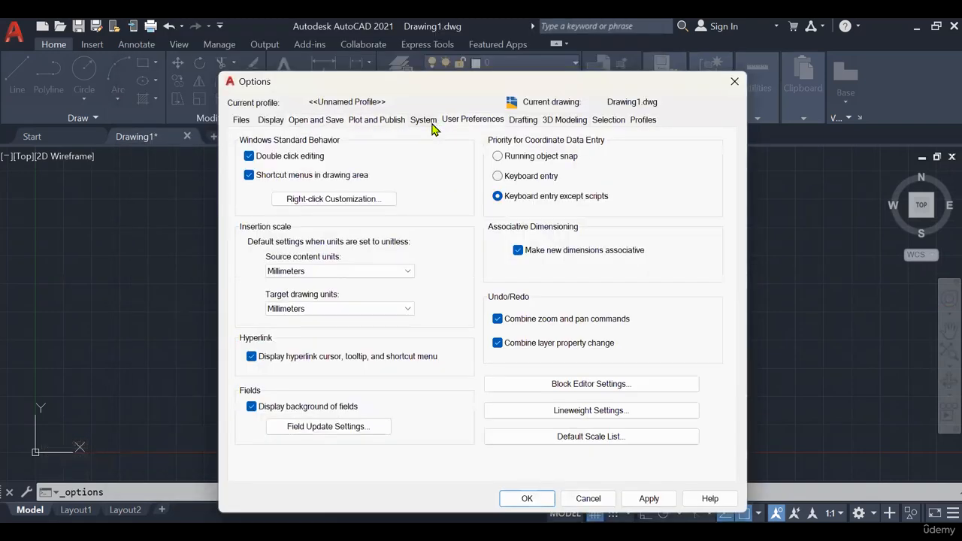
left_click(522, 120)
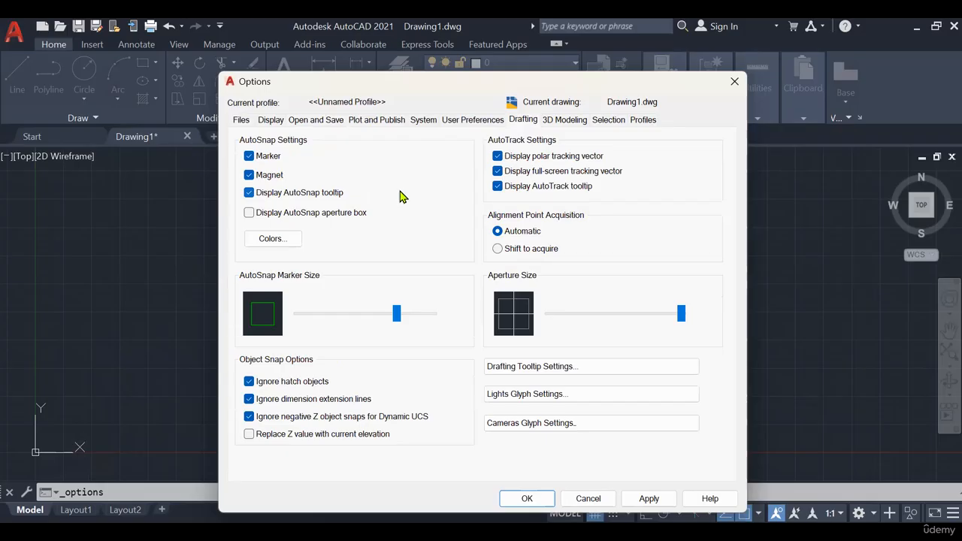
left_click(565, 121)
left_click(608, 121)
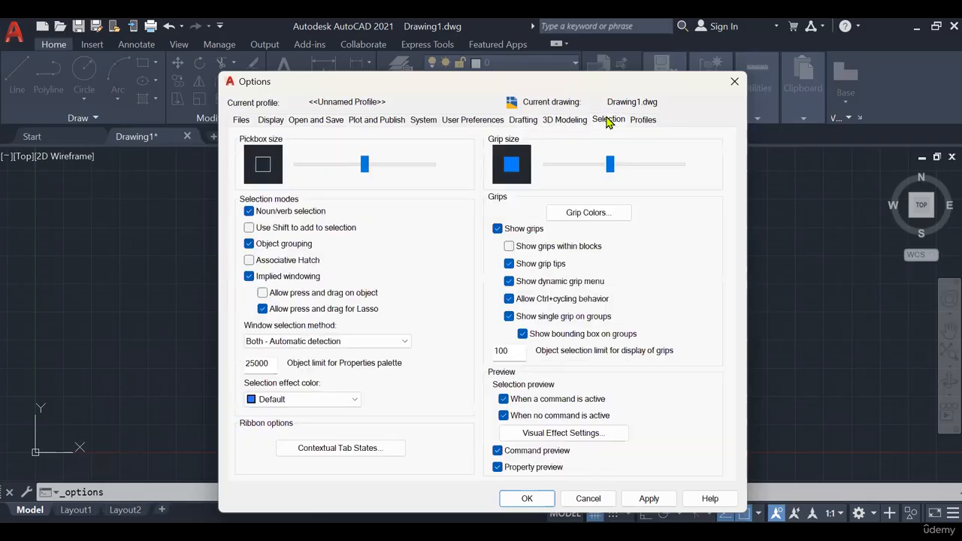
left_click(641, 123)
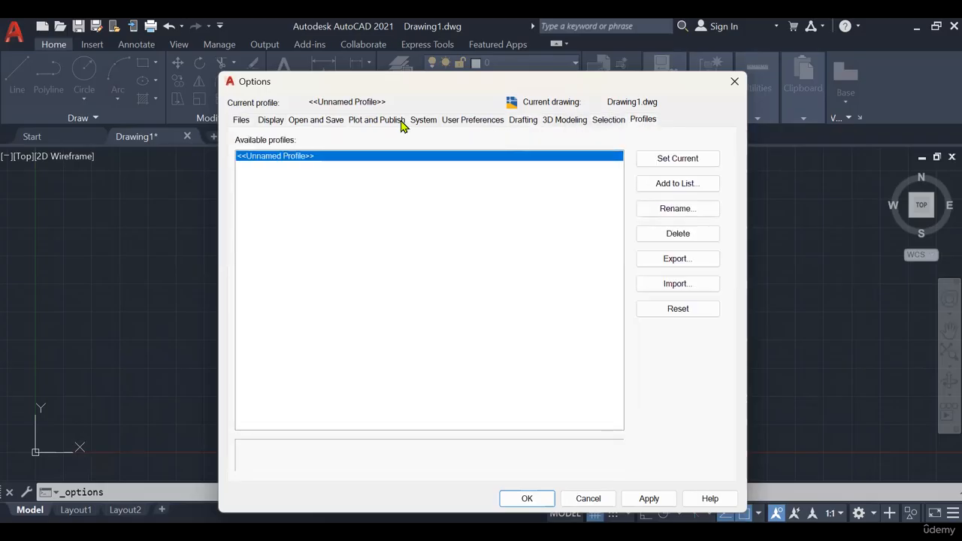
left_click(368, 123)
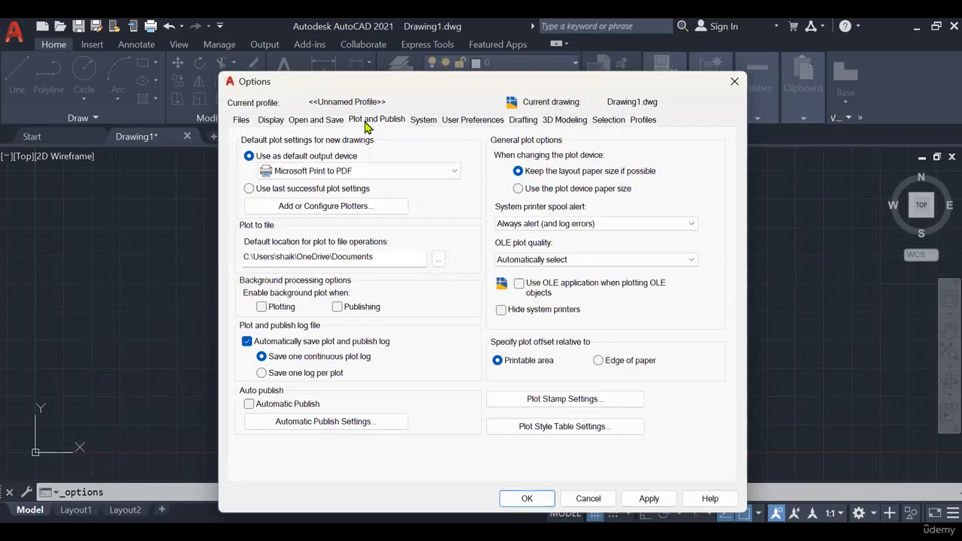
left_click(322, 122)
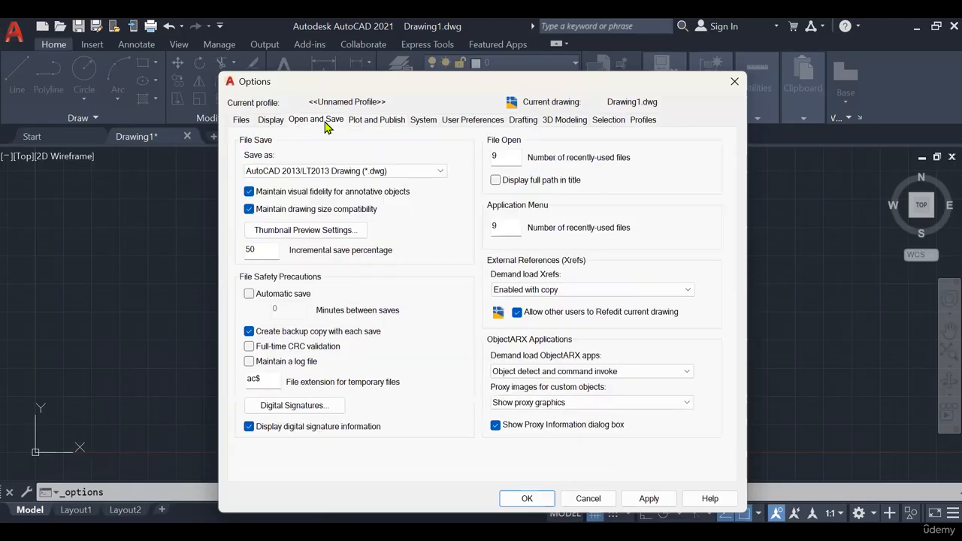
left_click(275, 122)
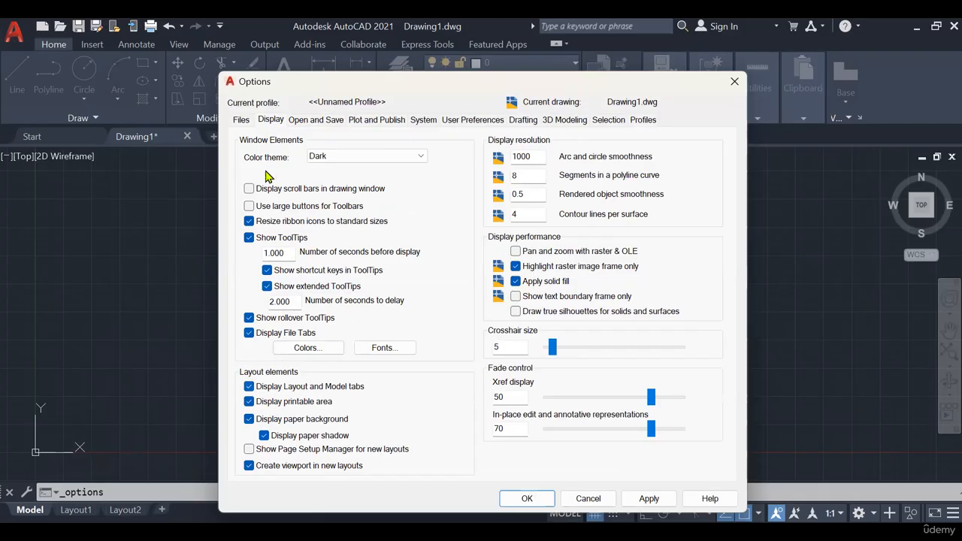
left_click(240, 122)
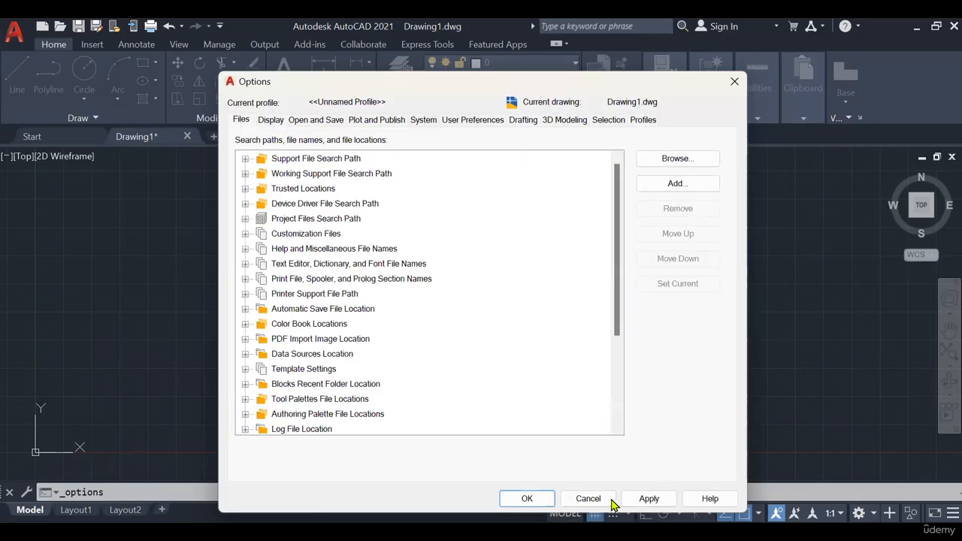
left_click(729, 86)
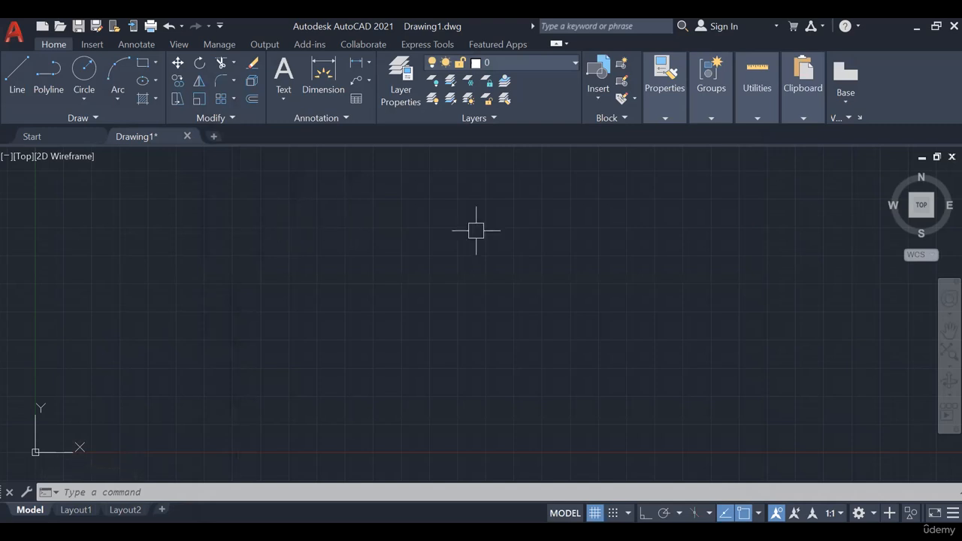
type("LIMITS")
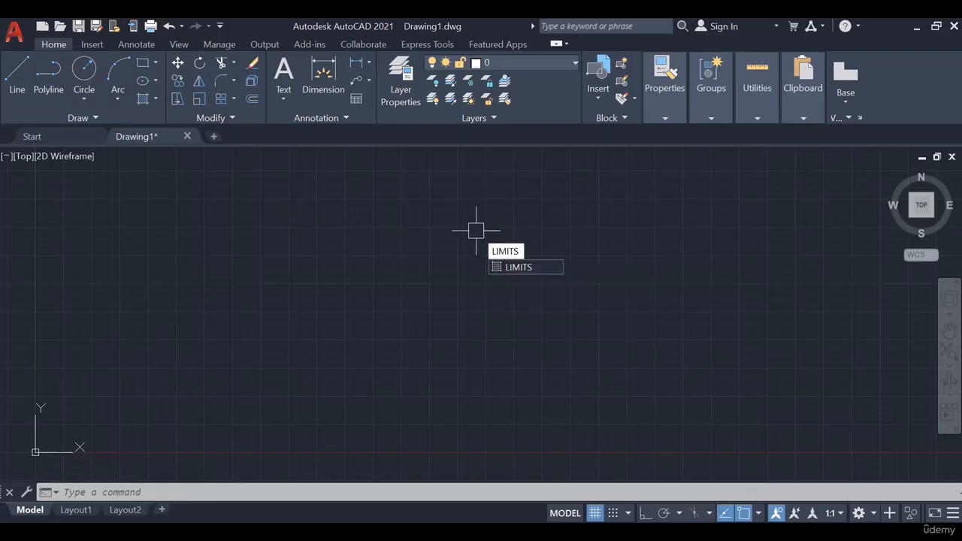
key("Return")
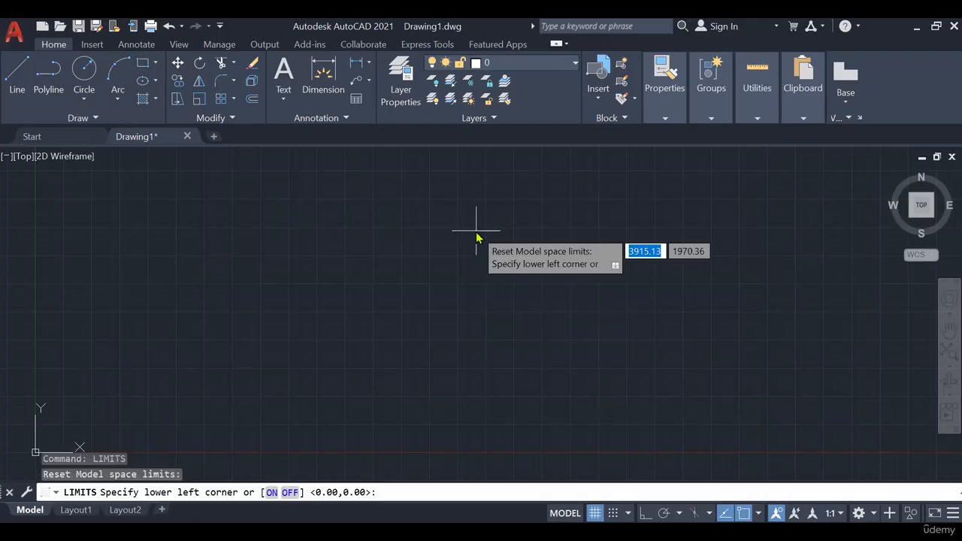
type("0,0")
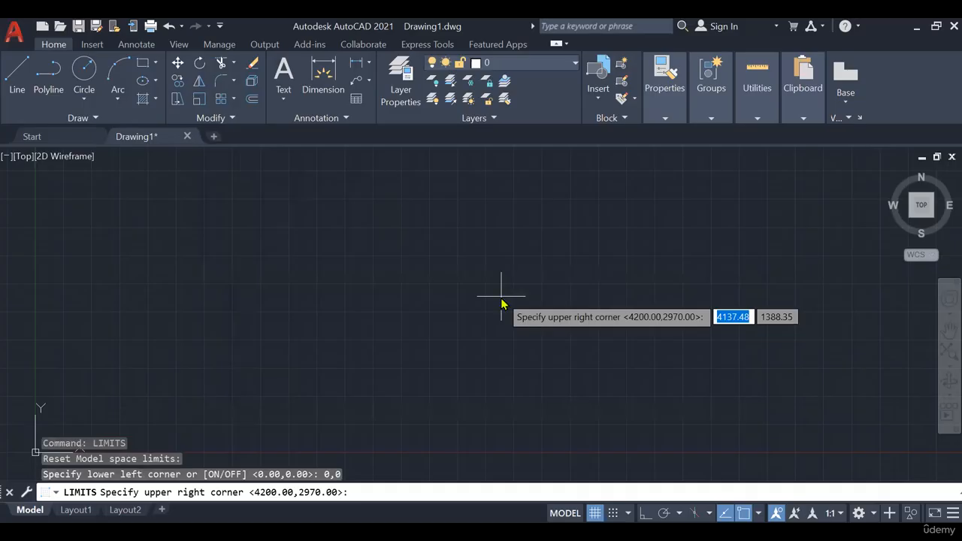
type("100")
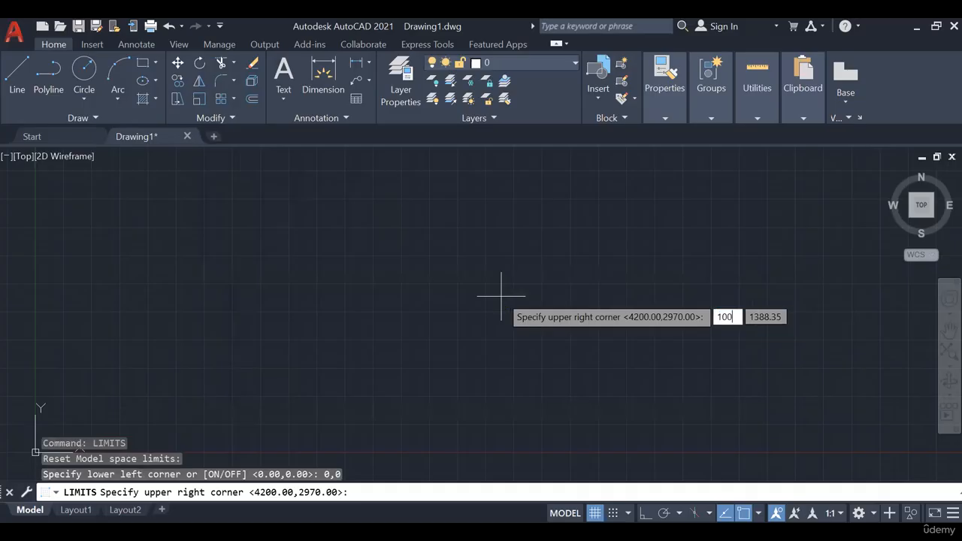
type("00")
key("BackSpace")
key("BackSpace")
key("BackSpace")
key("BackSpace")
key("BackSpace")
key("Escape")
key("Escape")
key("Escape")
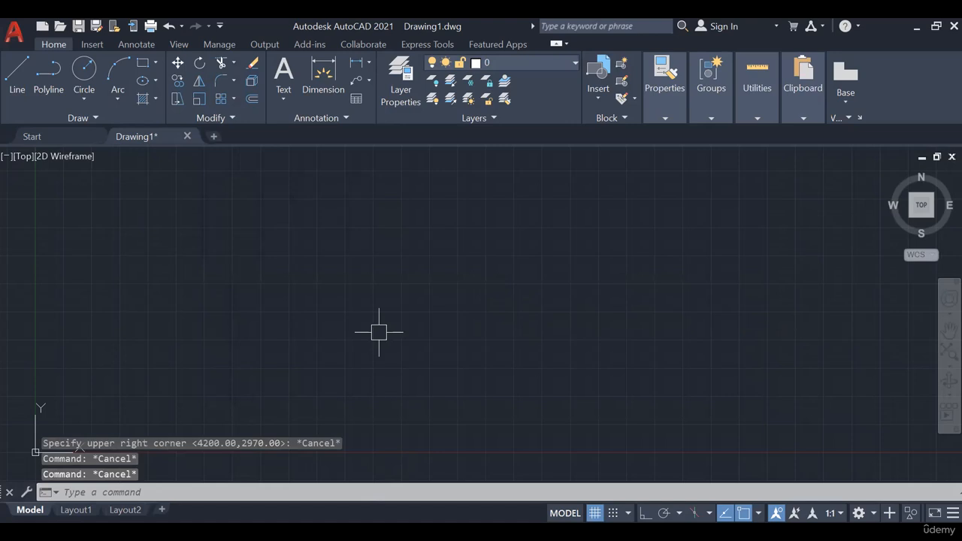
- Set the model space limits with lower left corner 0,0 and upper right corner 10000,5000
type("limit")
key("Return")
type("0,0")
key("Return")
type("10000")
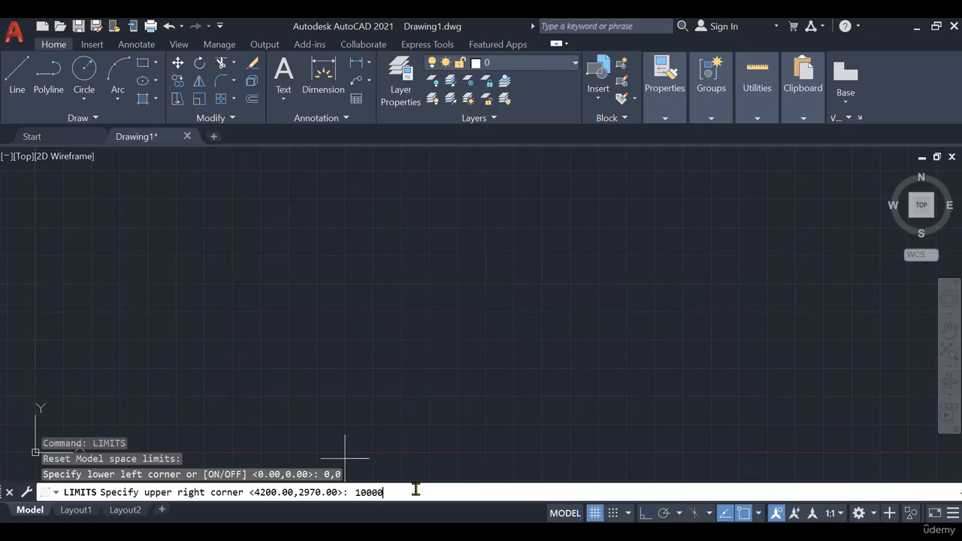
type(",5000")
key("Return")
- Try to draw a rectangle from 0,0 to 10000,5000 to outline the new drawing limits
type("rec")
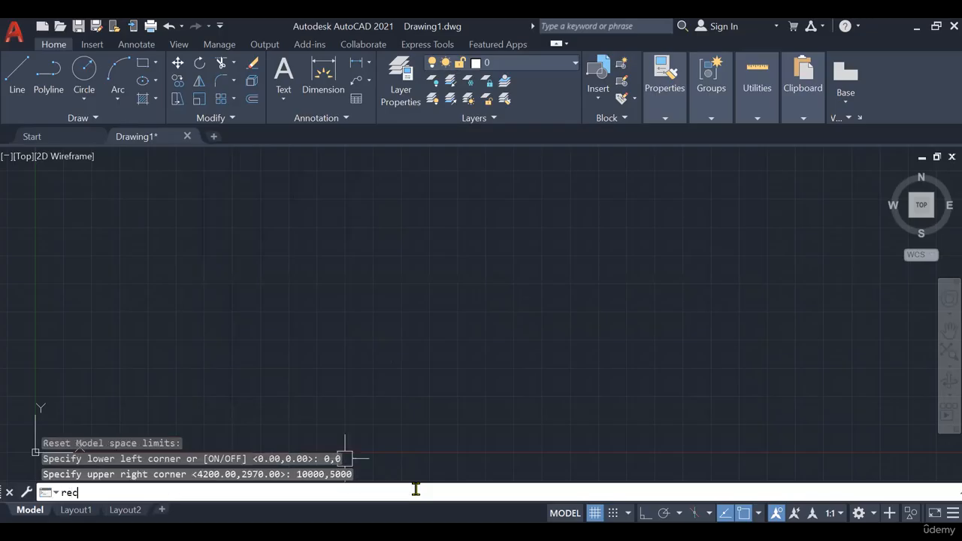
key("Return")
type("0")
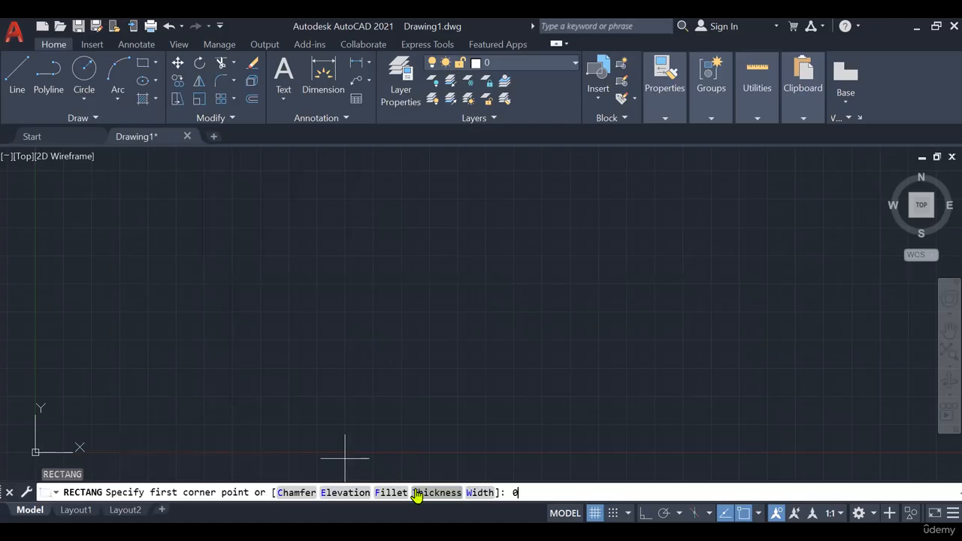
type(",0")
key("Return")
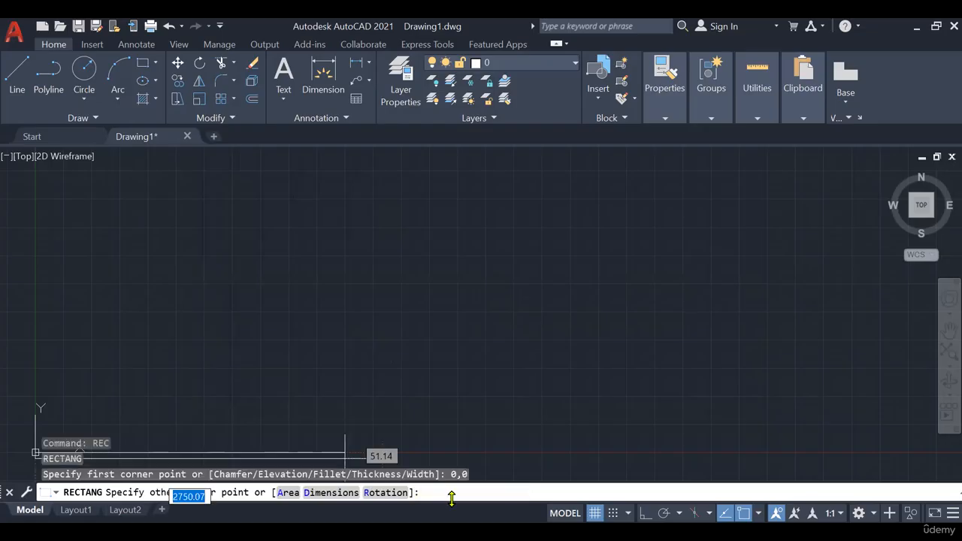
type("10")
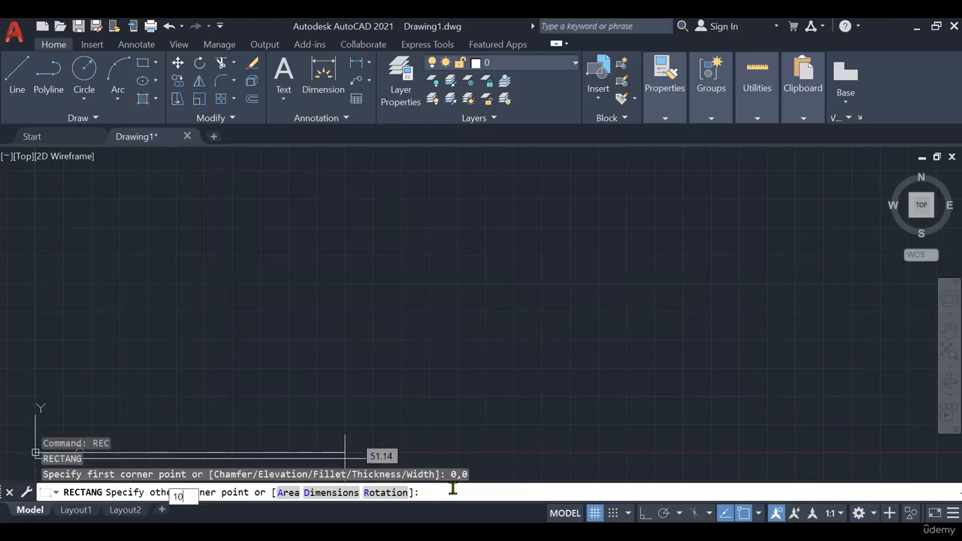
key("BackSpace")
key("BackSpace")
type("1")
key("BackSpace")
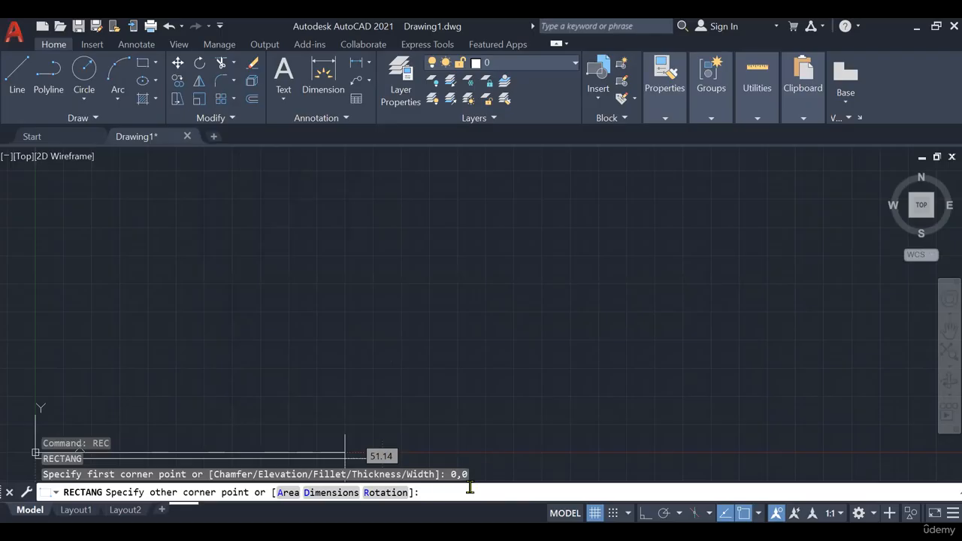
type("10000")
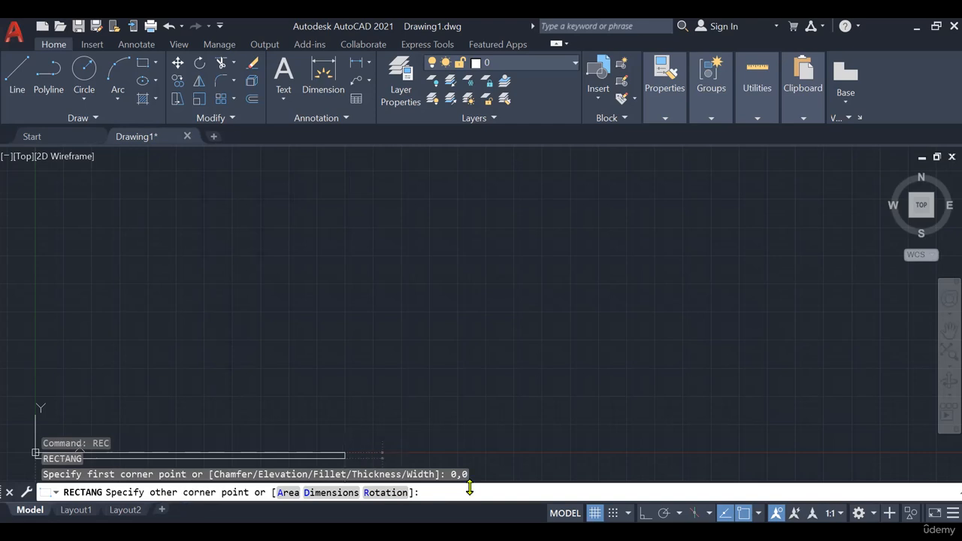
type("5000")
key("Return")
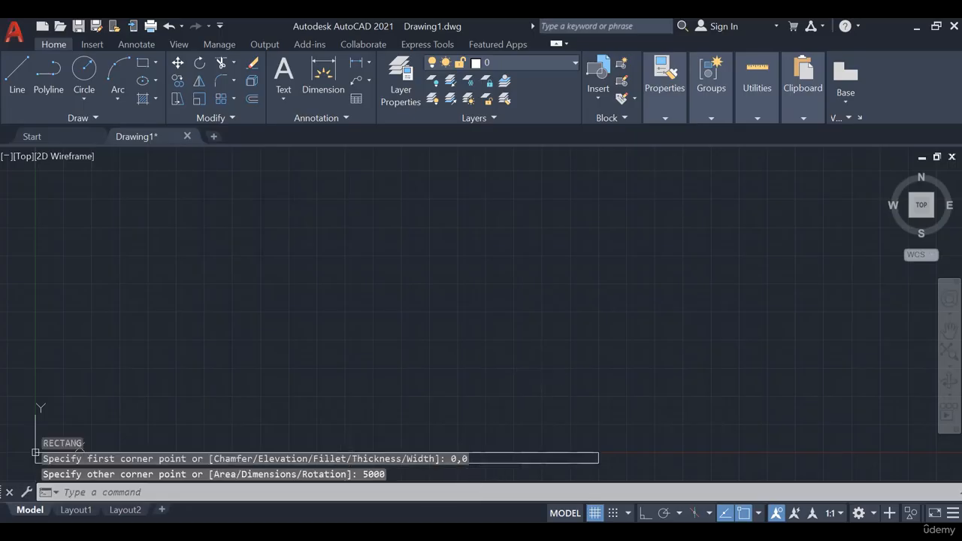
- Erase the thin, wrongly sized rectangle at the origin and clear any active command
middle_click_drag(536, 379, 576, 165)
scroll(162, 220, "up", 2)
left_click(164, 249)
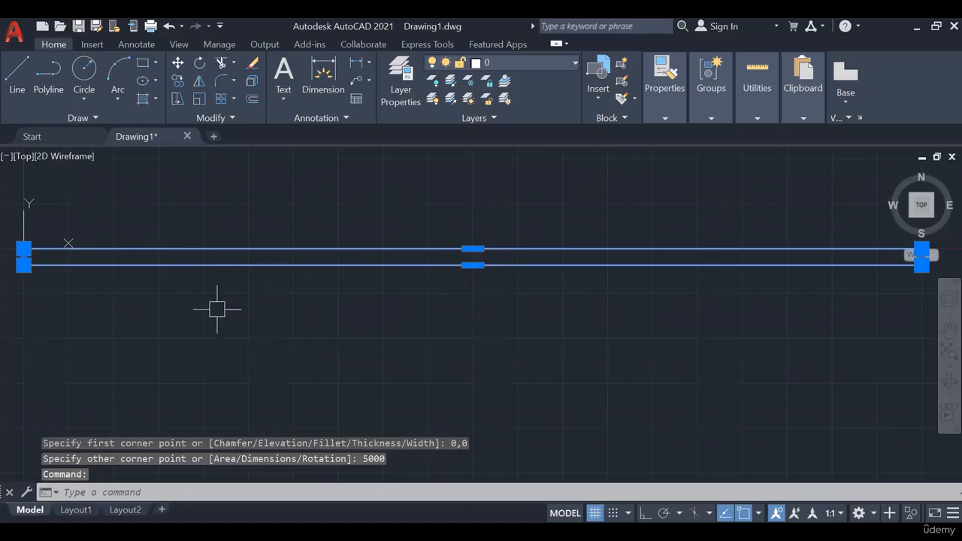
key("Delete")
scroll(217, 309, "down", 2)
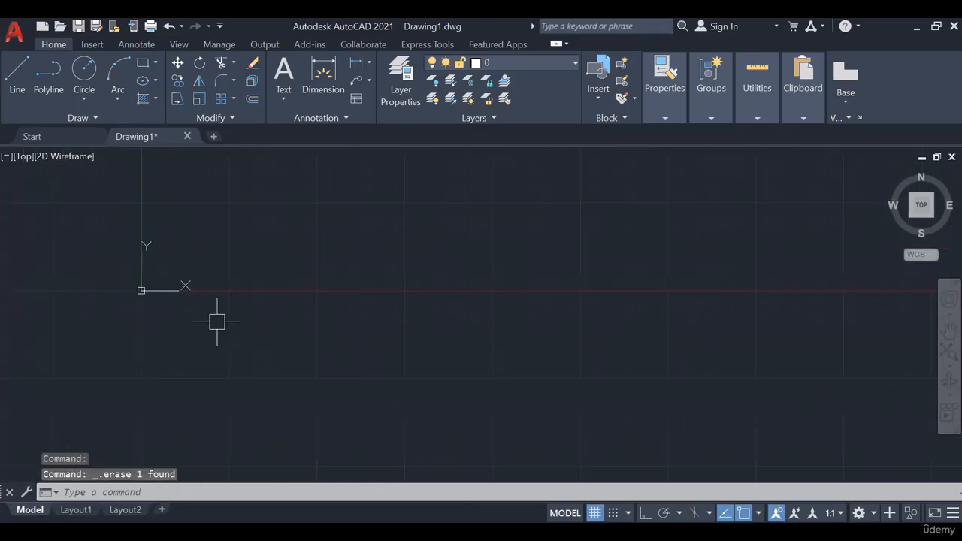
middle_click_drag(217, 322, 193, 369)
key("Escape")
key("Escape")
key("Escape")
- Draw a rectangle from 0,0 with a width of 10000 and a height of 5000 to outline the limits
type("REC")
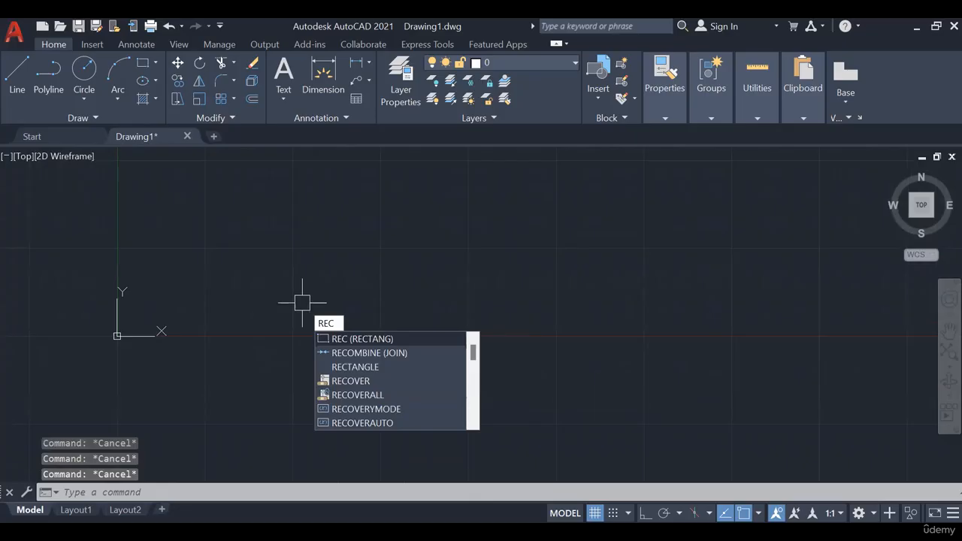
key("Return")
type("0,0")
key("Return")
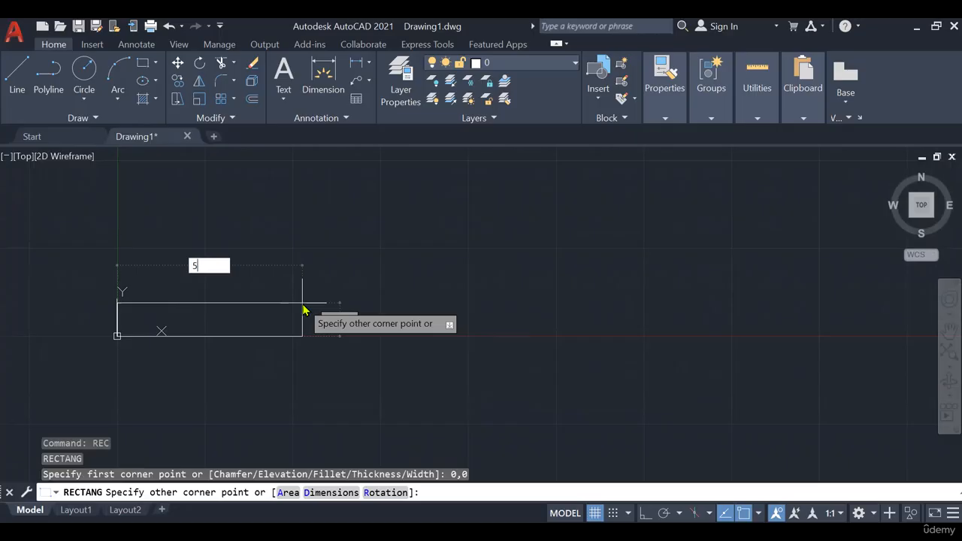
type("5")
key("BackSpace")
type("10000")
key("Tab")
type("5000")
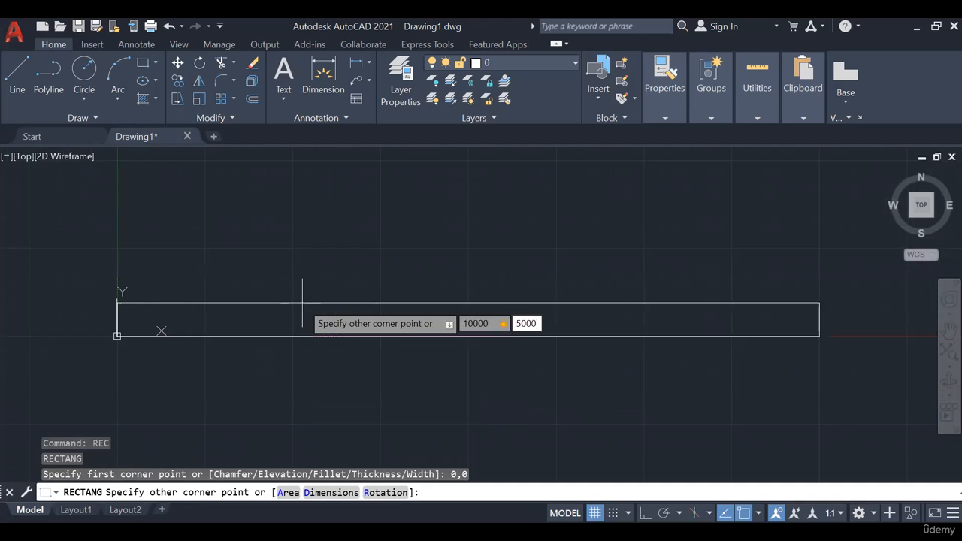
key("Return")
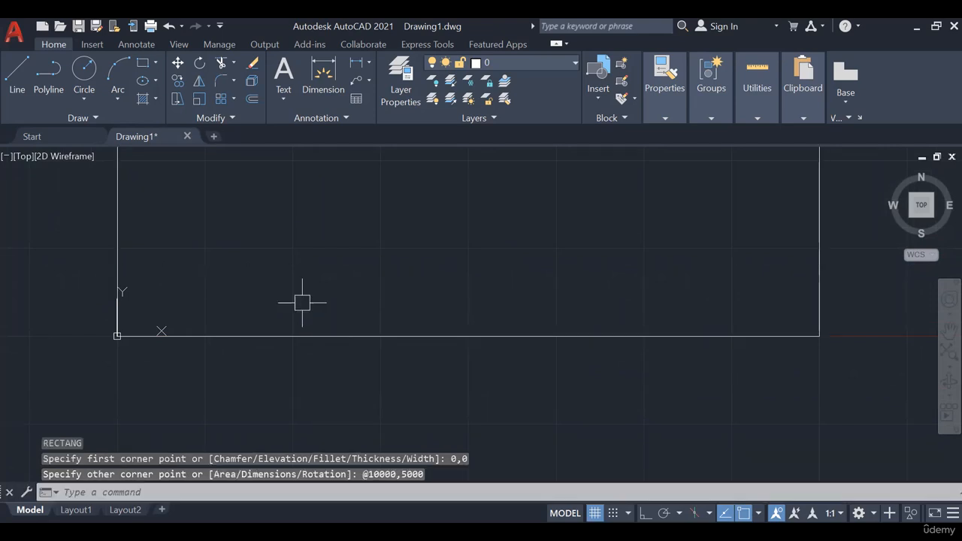
- Zoom to All to show the complete limits rectangle in the drawing area
type("z")
key("Return")
type("a")
key("Return")
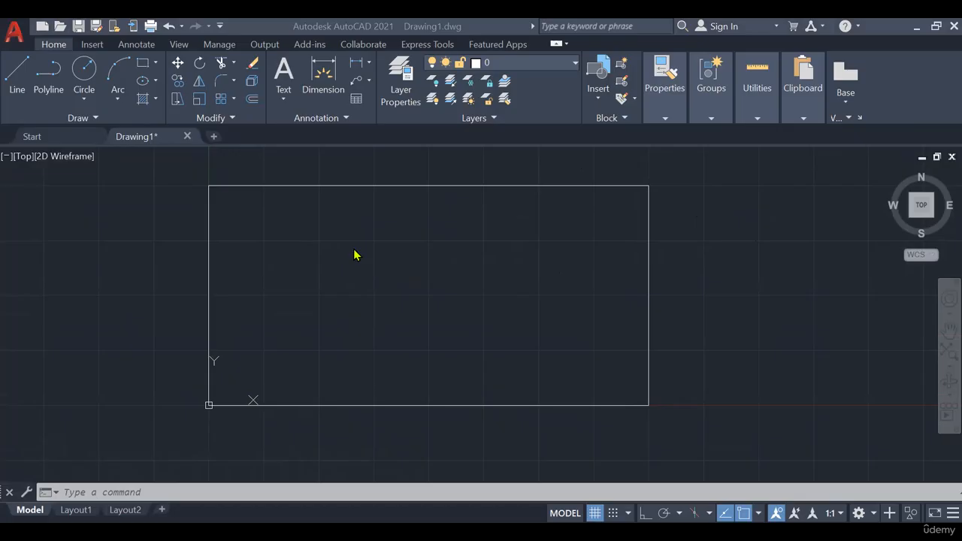
mouse_move(384, 241)
middle_mouse_down()
mouse_move(389, 258)
mouse_move(374, 261)
middle_mouse_up()
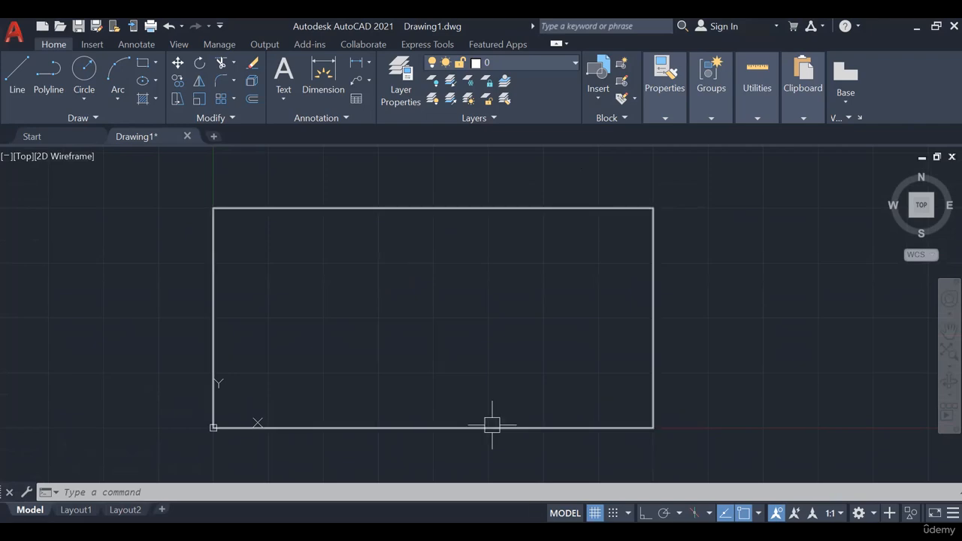
- Switch to PowerPoint to check the dimensioned plan of Exercise 1.1
key("alt+Tab")
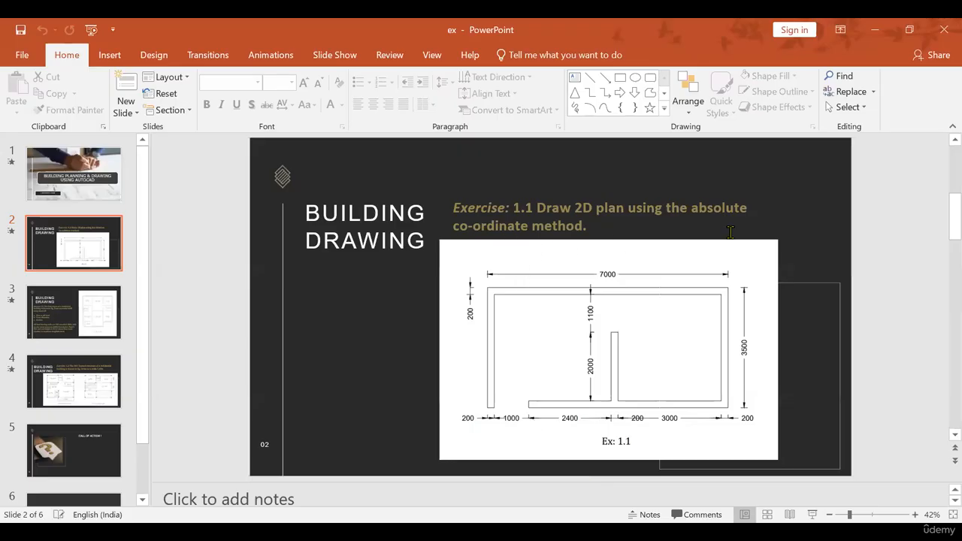
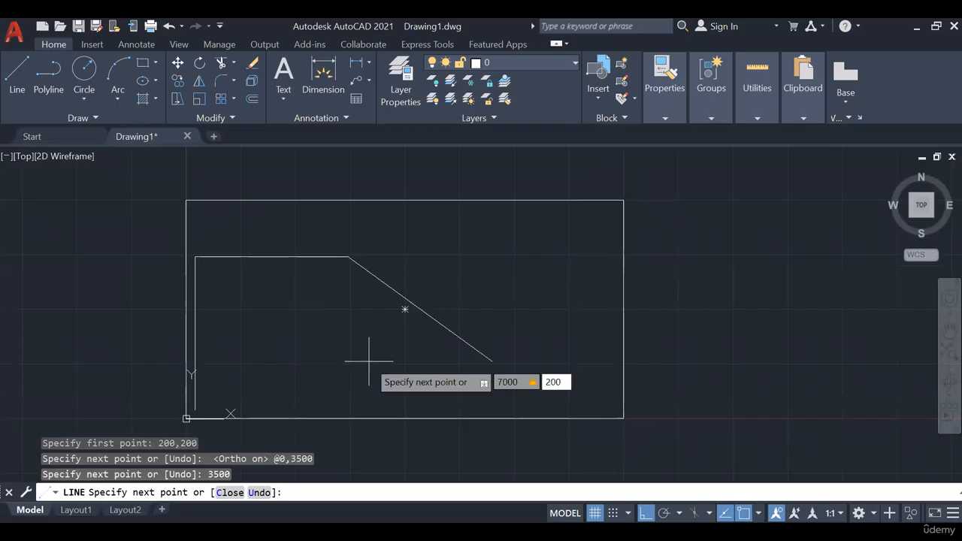
key("Return")
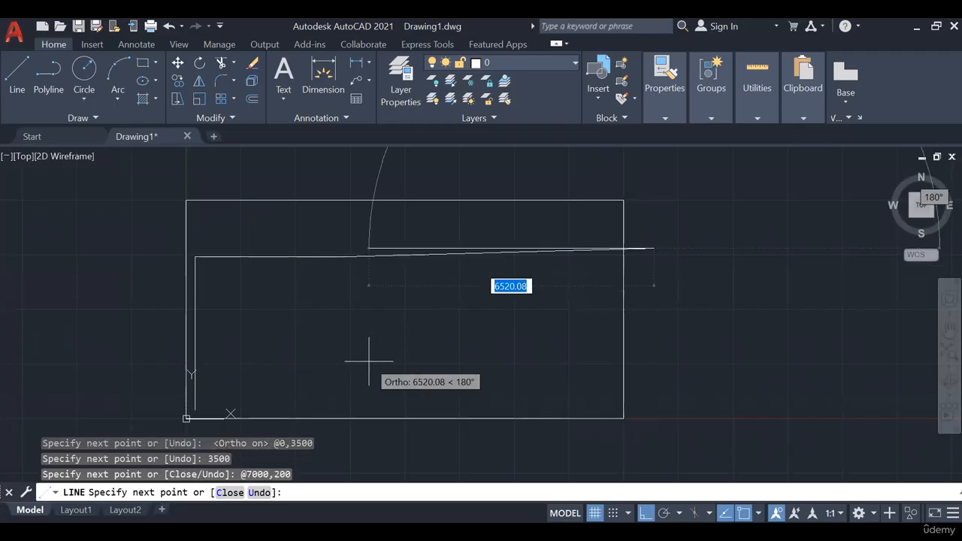
key("Escape")
left_click(484, 252)
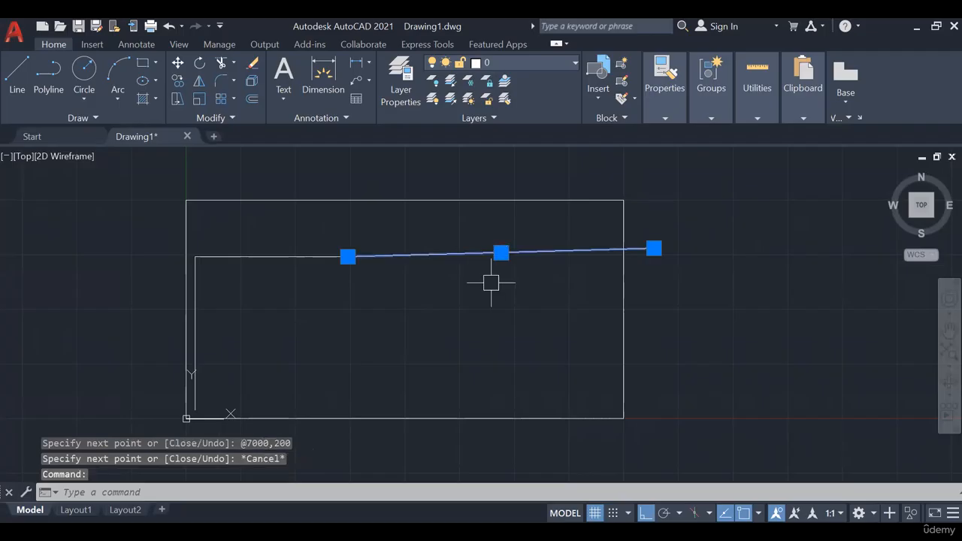
key("Delete")
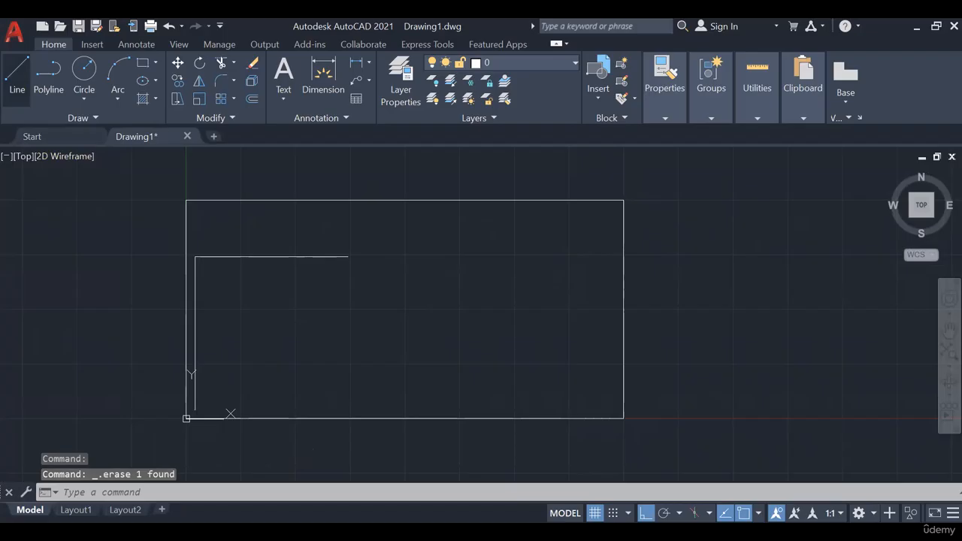
left_click(17, 79)
left_click(348, 257)
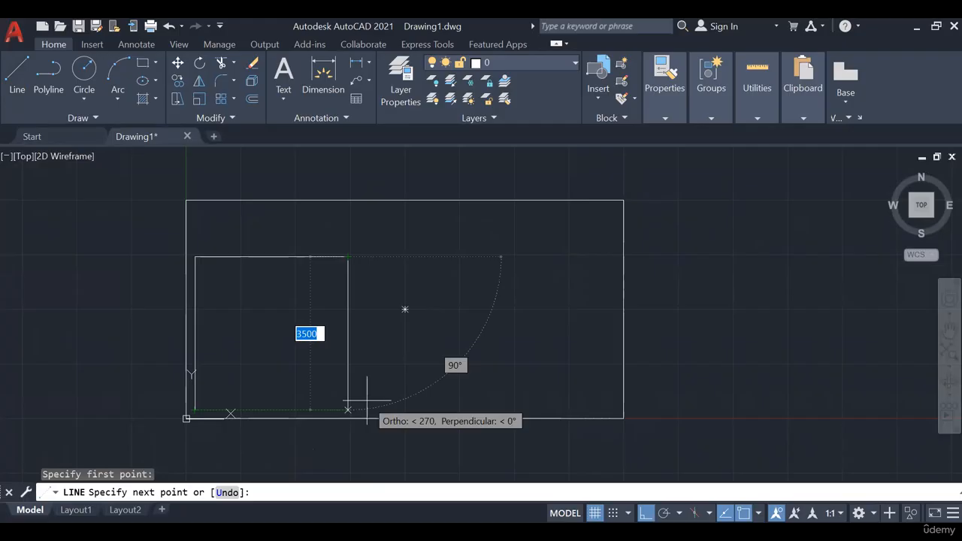
type("7000")
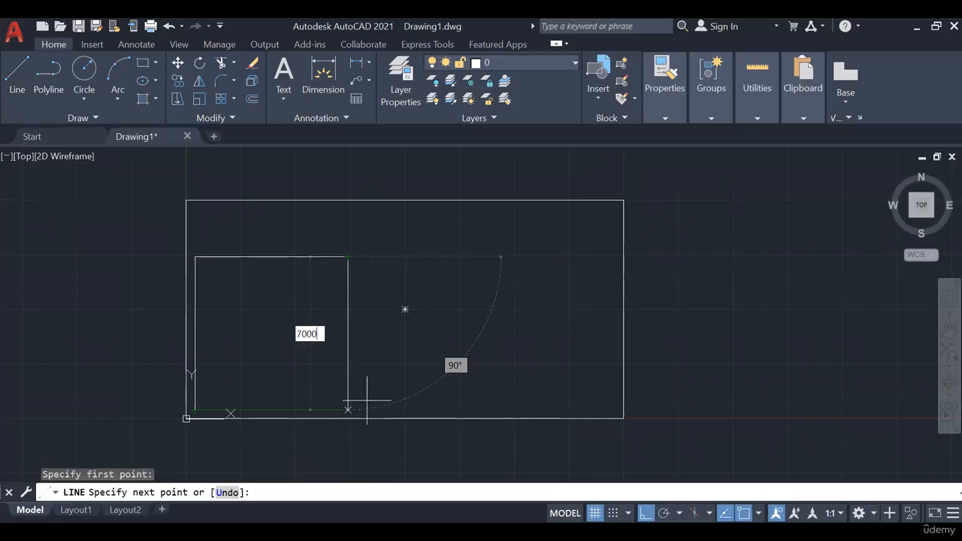
key("Tab")
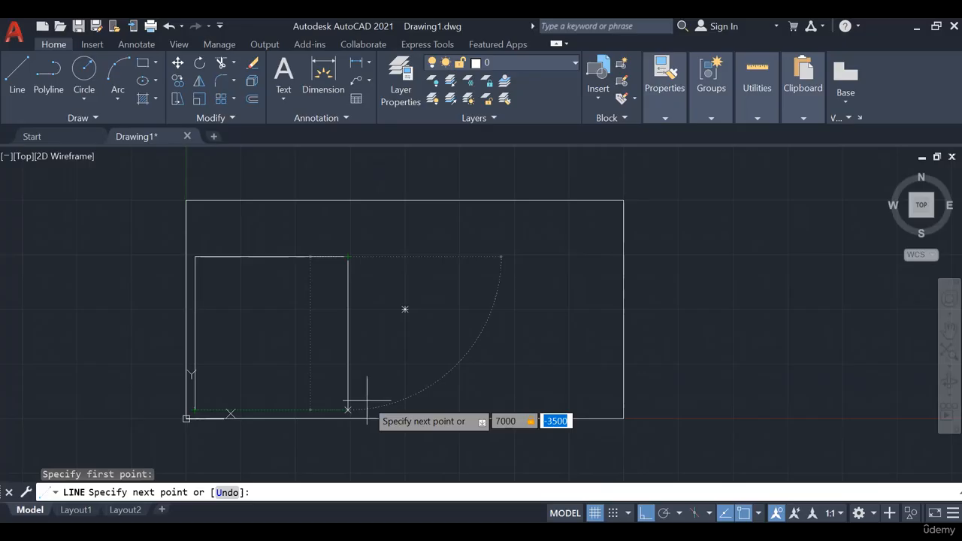
type("5")
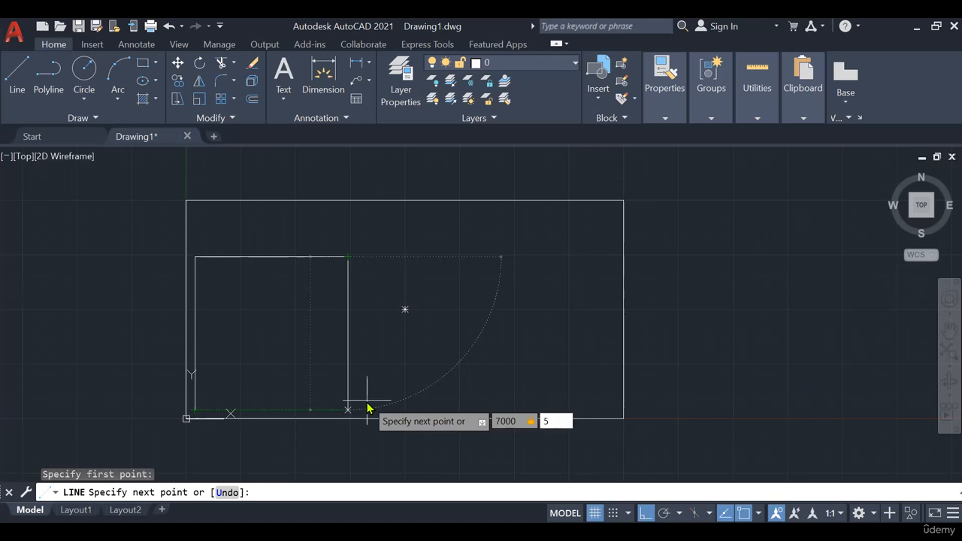
key("BackSpace")
type("3550")
key("BackSpace")
key("BackSpace")
key("BackSpace")
key("BackSpace")
type("200")
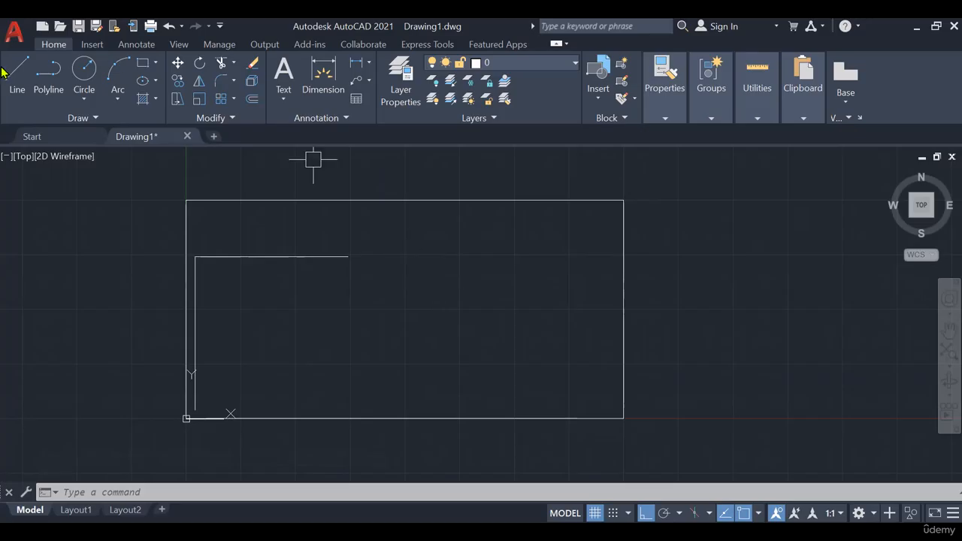
key("l")
key("Return")
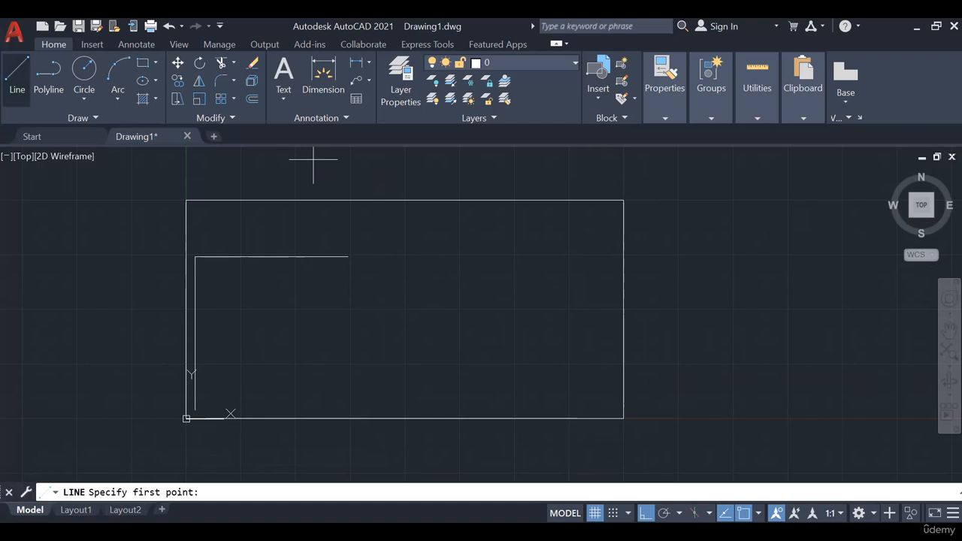
left_click(348, 257)
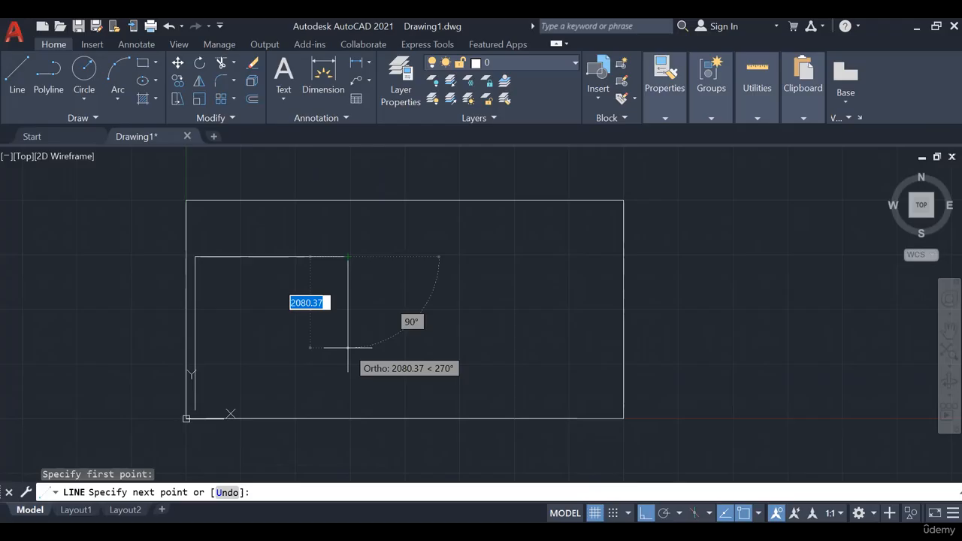
key("Escape")
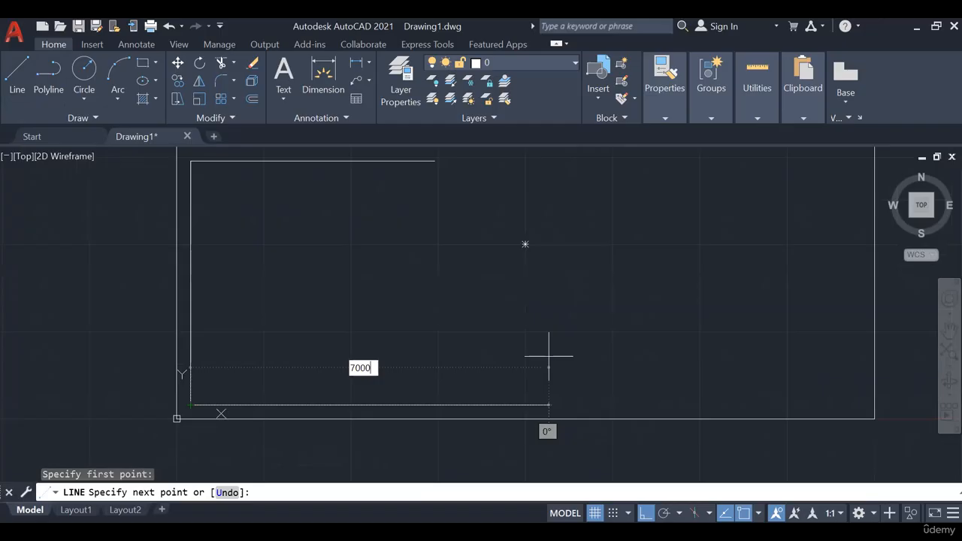
type(",200")
key("Return")
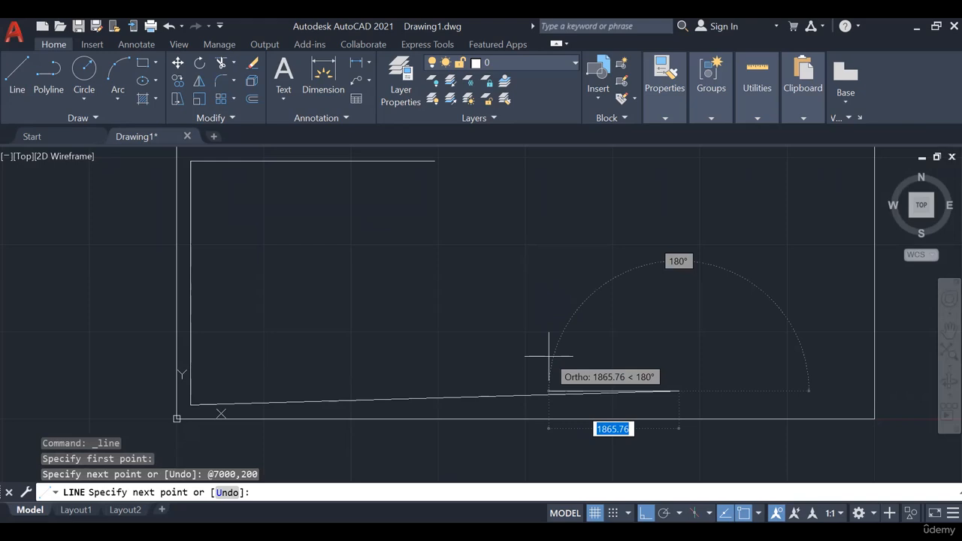
key("Escape")
scroll(197, 404, "up", 3)
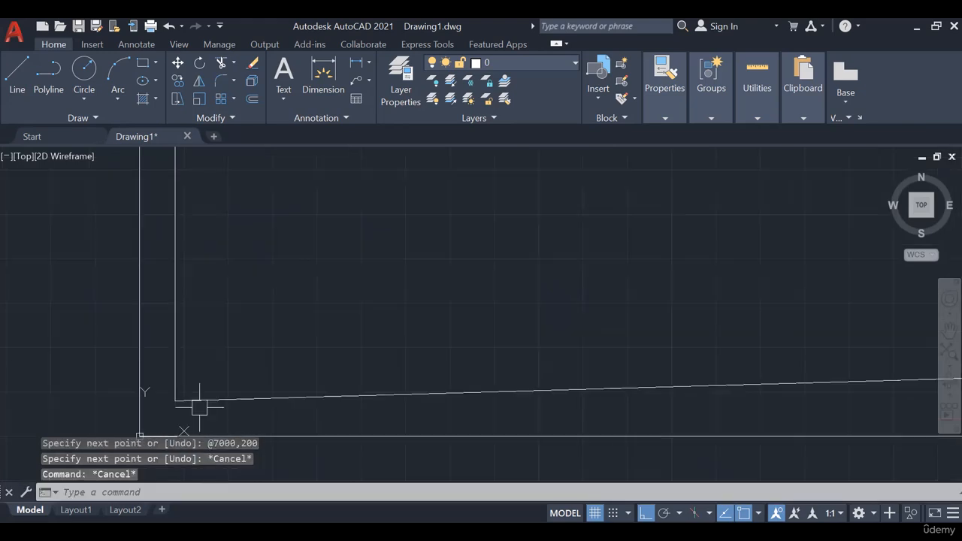
left_click(246, 390)
scroll(256, 380, "down", 5)
middle_click_drag(391, 363, 296, 292)
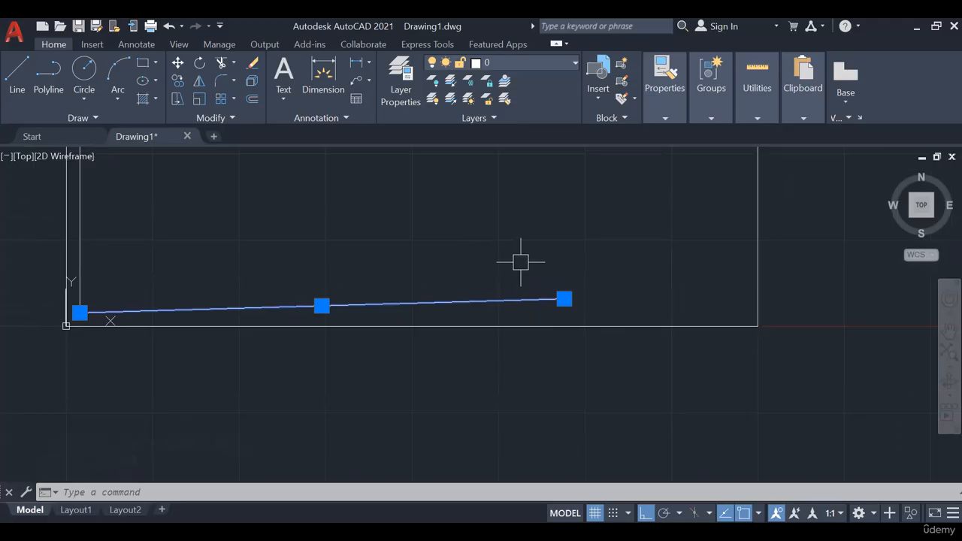
key("Delete")
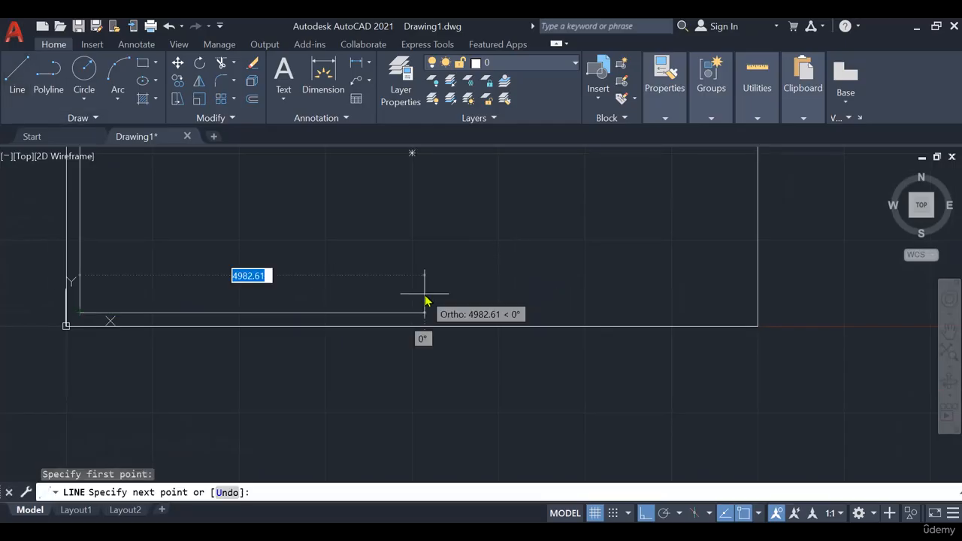
- Retry the bottom wall line with a relative endpoint of 7000 and 200, and remove it again
type("7")
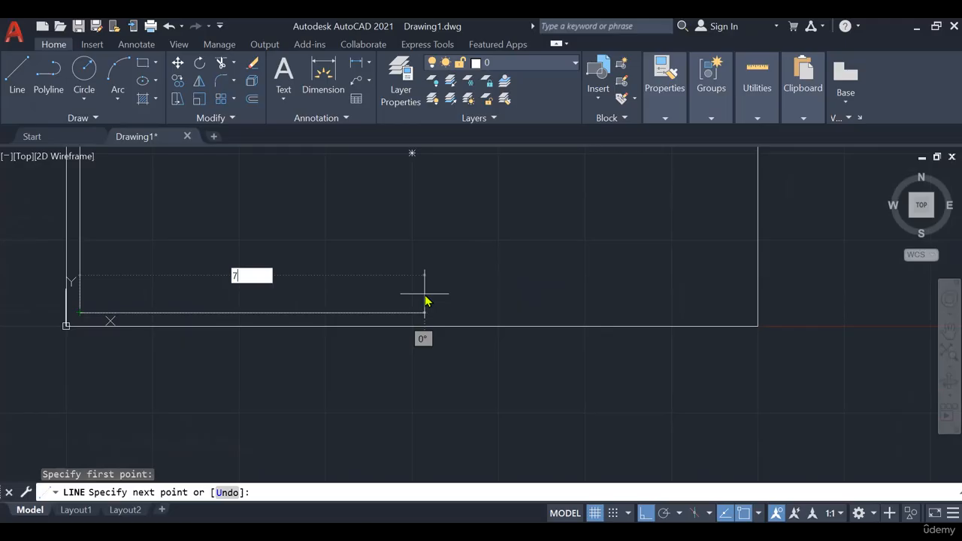
type("000")
key("Tab")
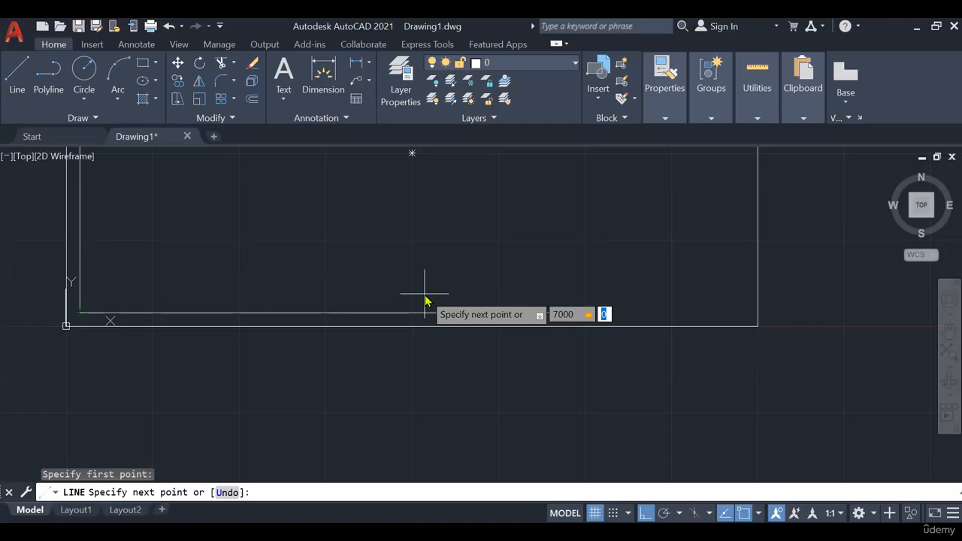
type("200")
key("Return")
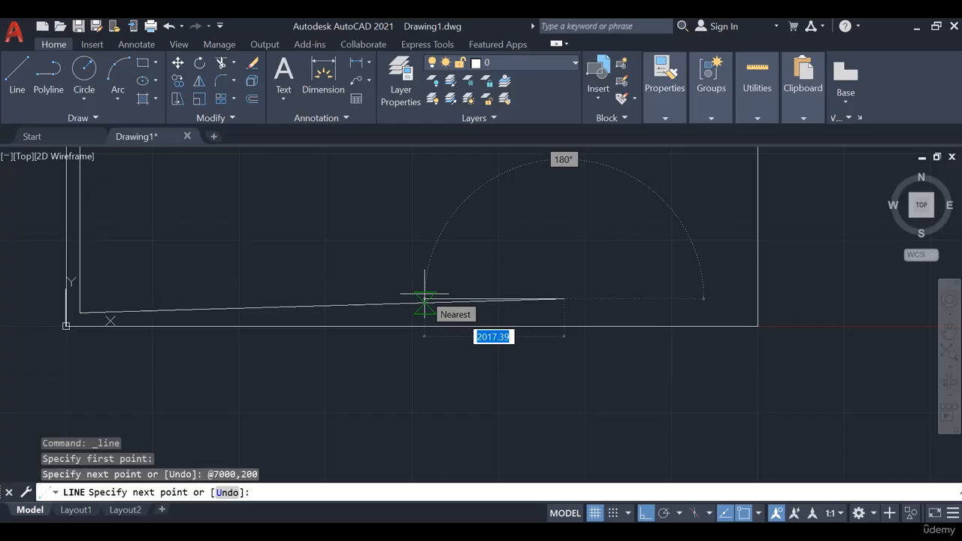
scroll(349, 422, "down", 2)
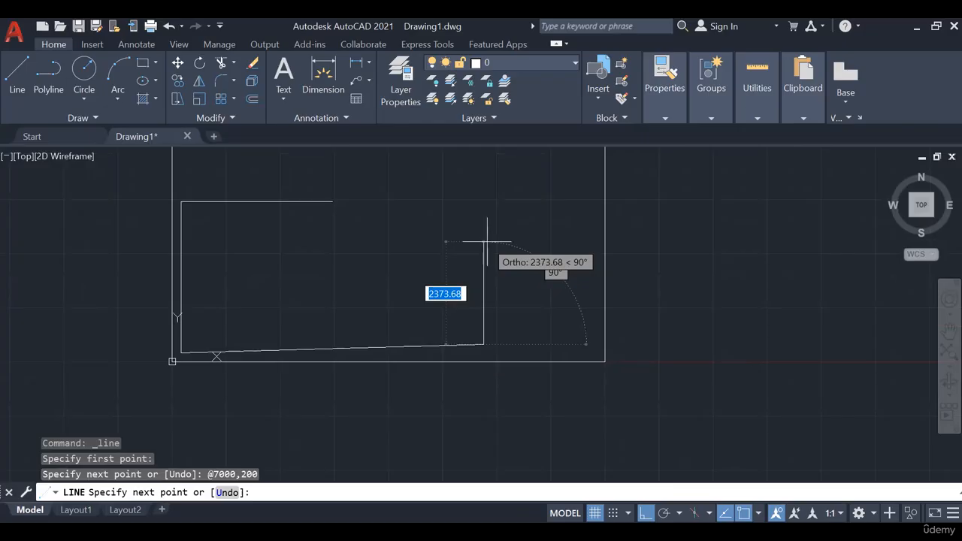
key("Escape")
key("Delete")
left_click(267, 150)
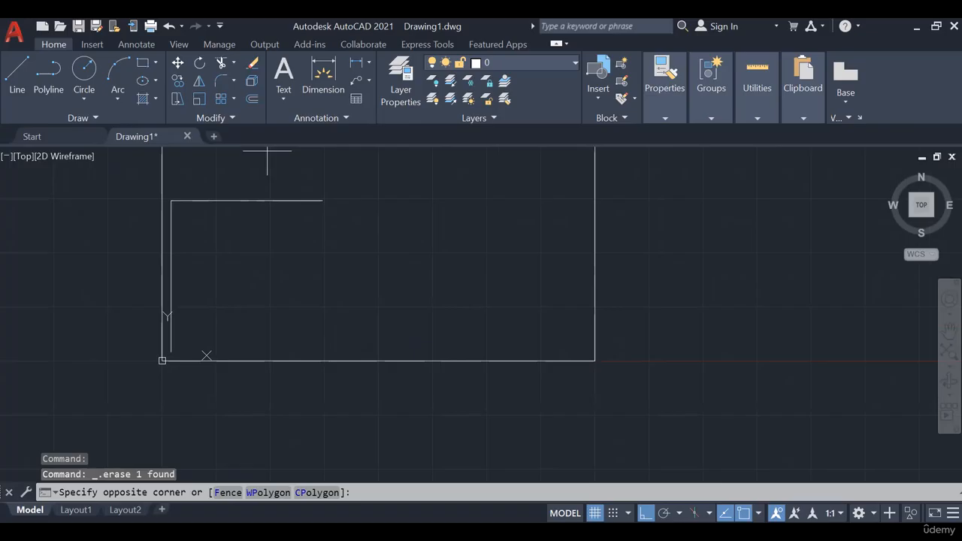
key("Escape")
key("Escape")
middle_click_drag(391, 265, 381, 302)
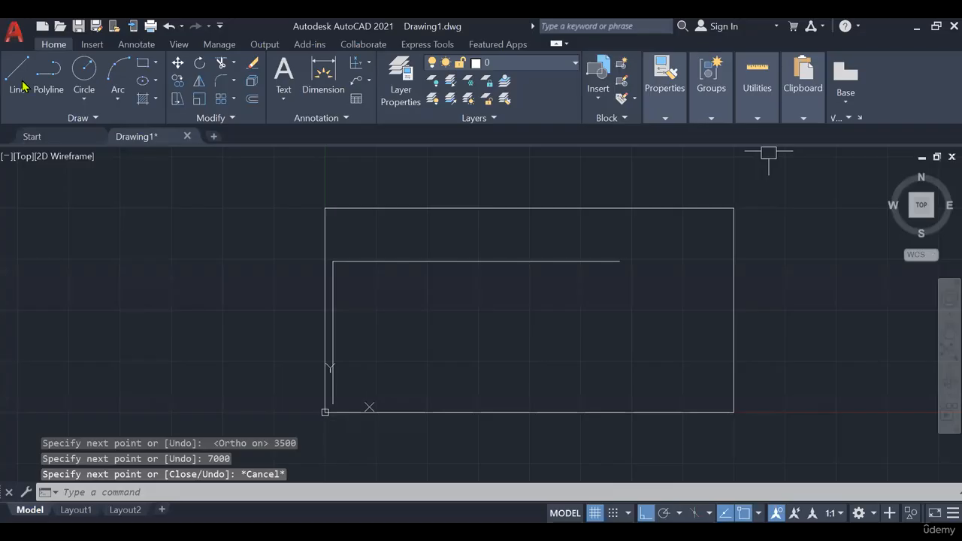
left_click(19, 76)
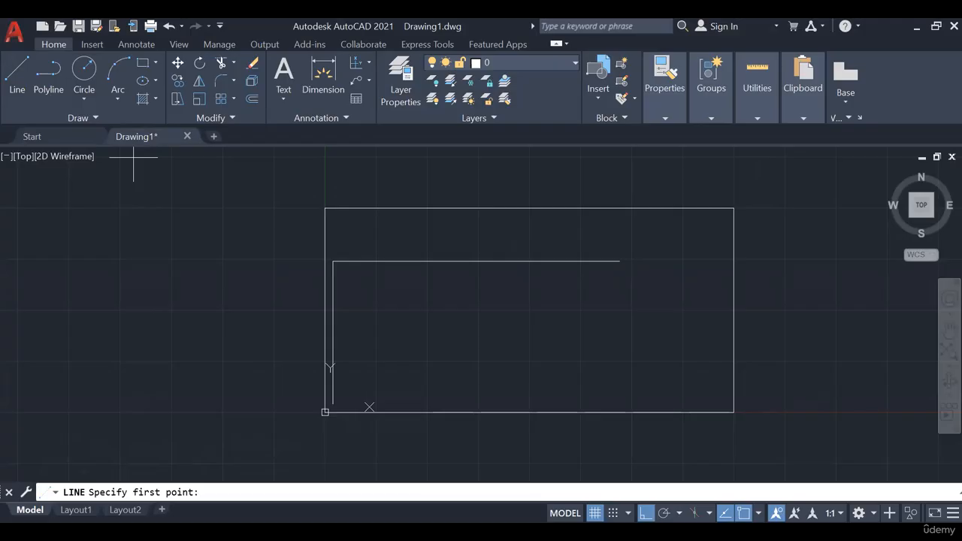
left_click(619, 261)
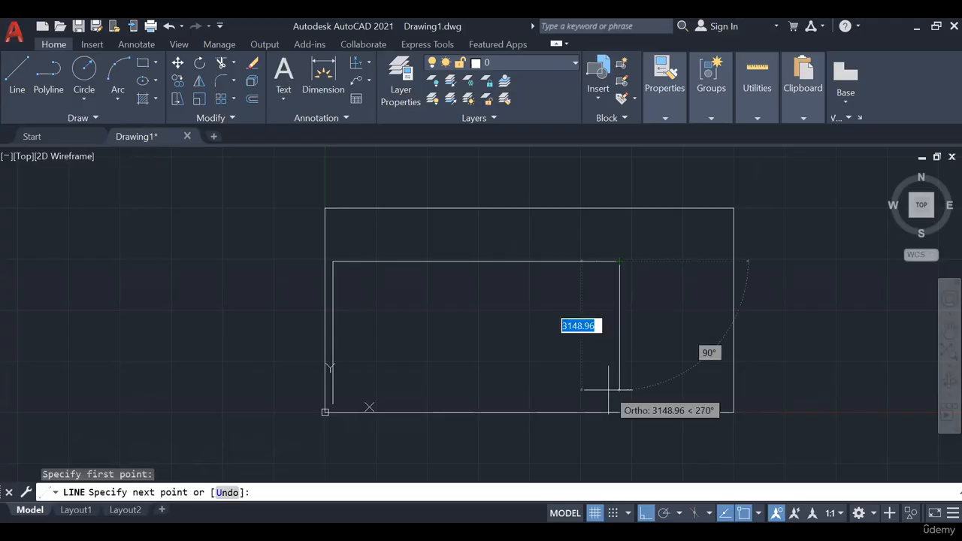
type("200")
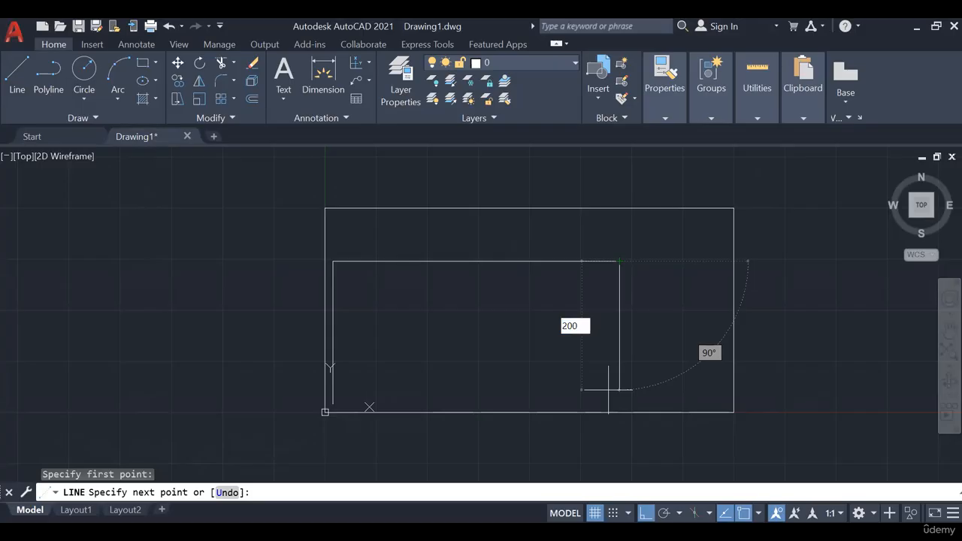
key("Tab")
type("5")
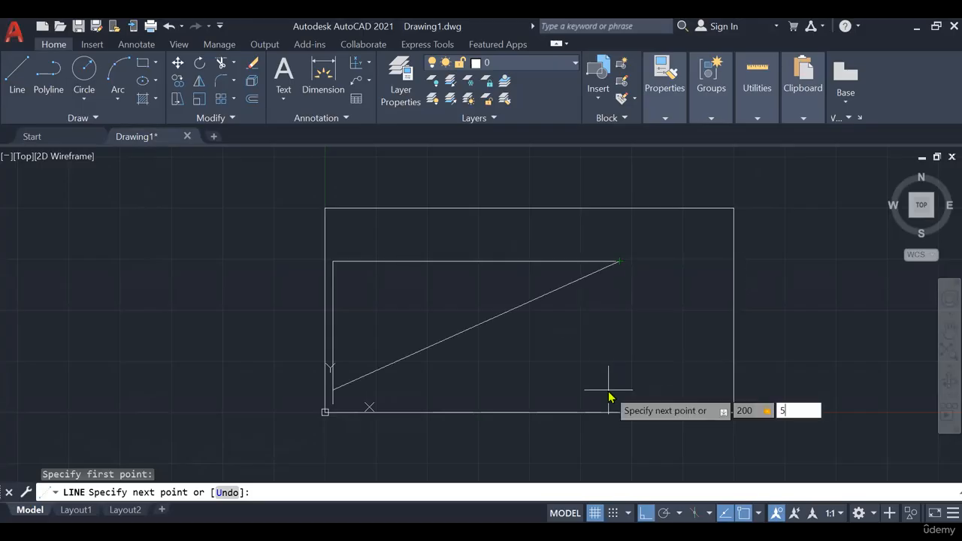
key("BackSpace")
type("3500")
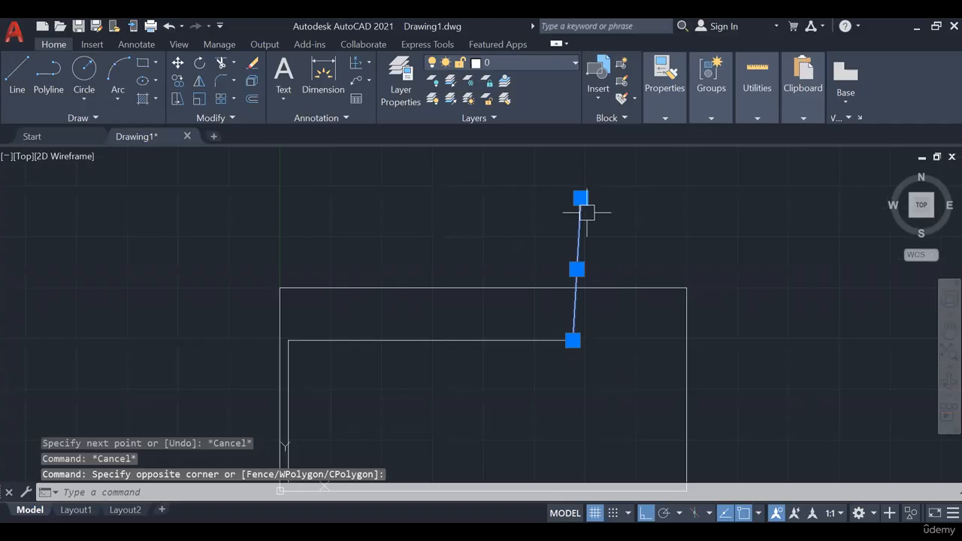
key("Delete")
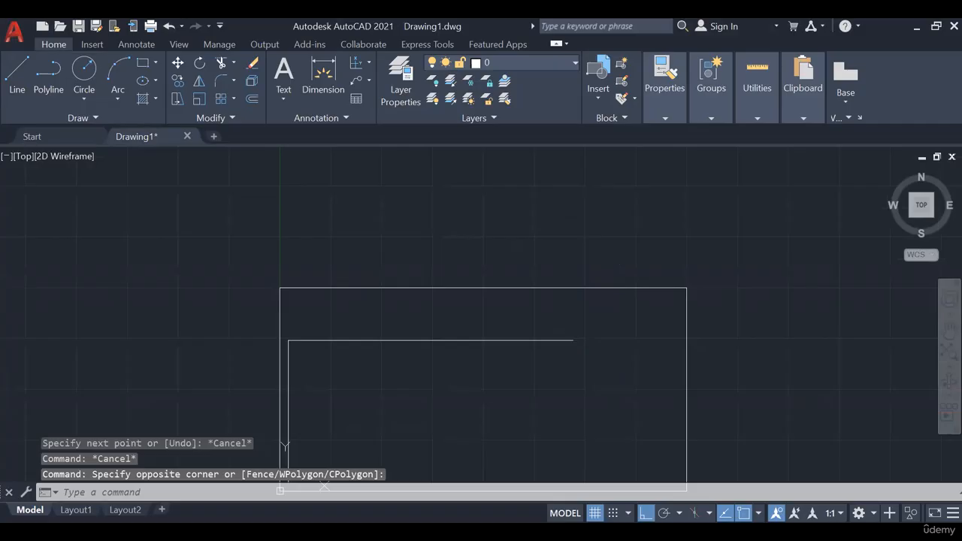
- Erase the vertical and horizontal wall lines inside the limits rectangle, keeping only the rectangle
middle_click_drag(325, 339, 333, 263)
scroll(333, 263, "up", 4)
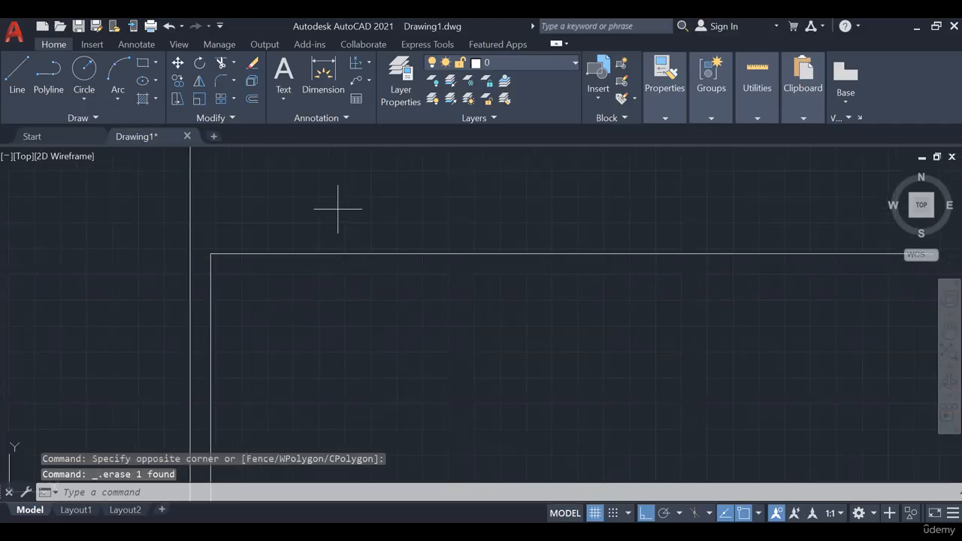
left_click(200, 290)
scroll(357, 180, "down", 4)
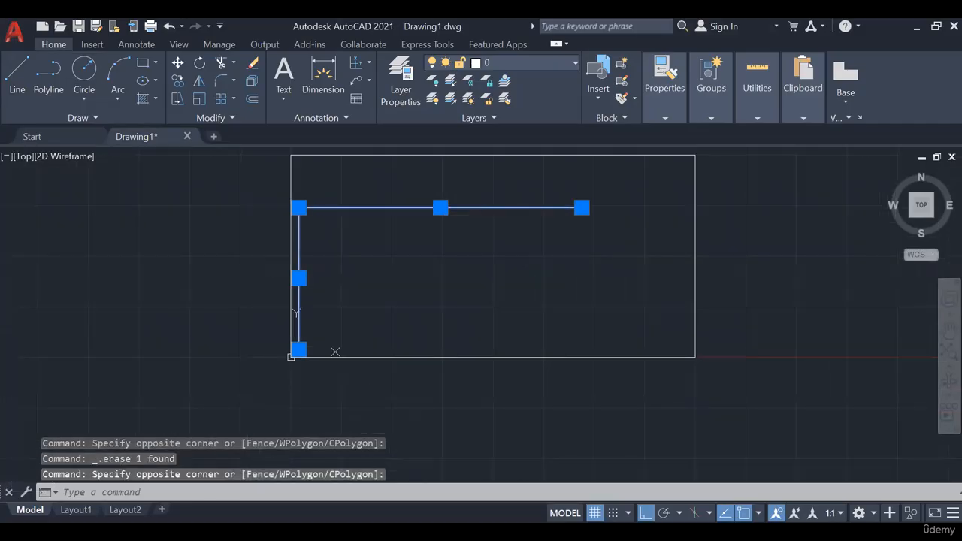
key("Delete")
middle_click_drag(454, 232, 429, 309)
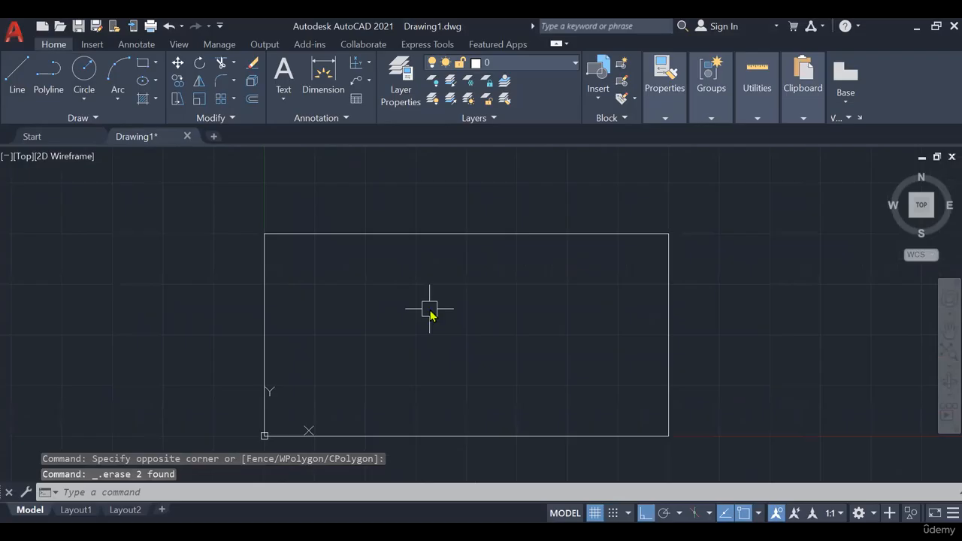
- Zoom to All and frame the complete limits rectangle in the drawing area
type("z")
key("Return")
type("a")
key("Return")
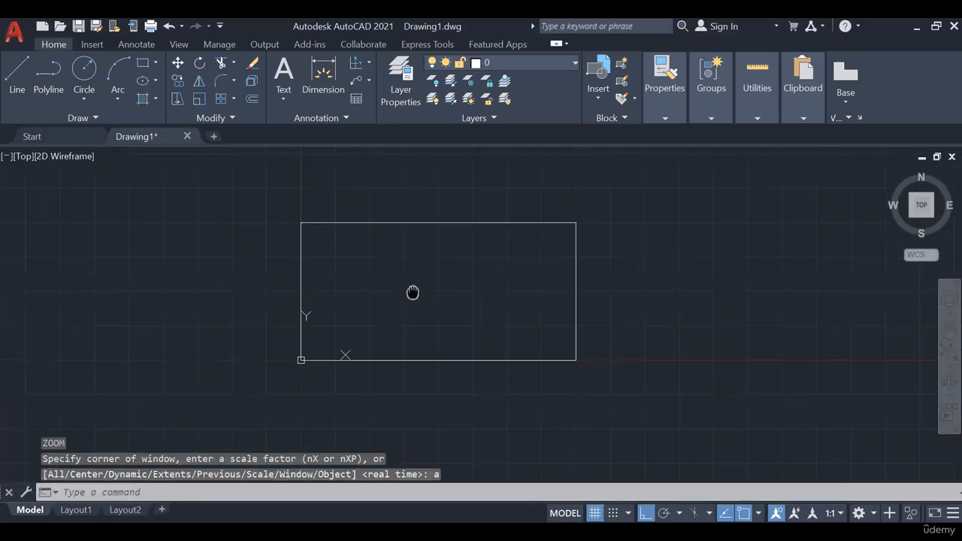
scroll(342, 275, "up", 2)
mouse_move(411, 271)
middle_mouse_down()
mouse_move(418, 310)
mouse_move(437, 272)
middle_mouse_up()
scroll(442, 297, "down", 2)
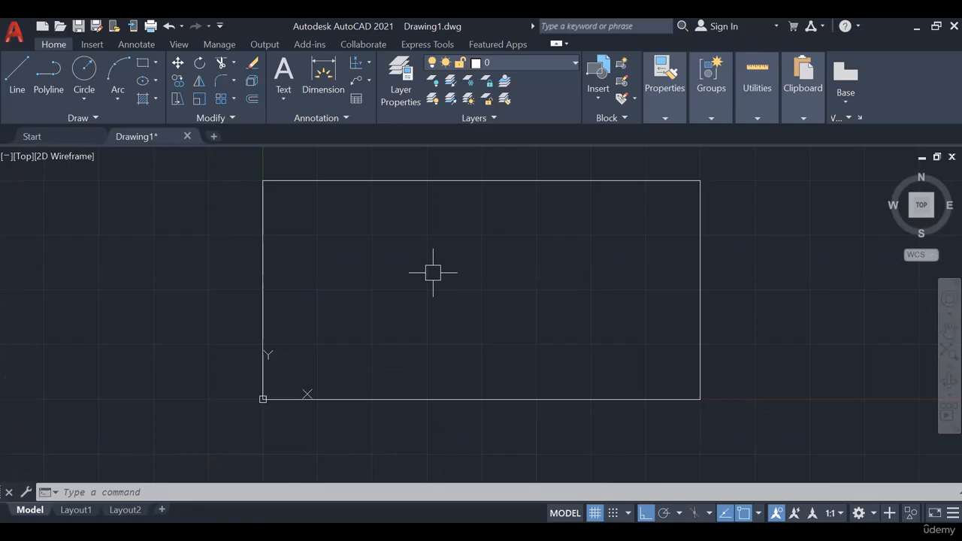
middle_click_drag(432, 272, 414, 293)
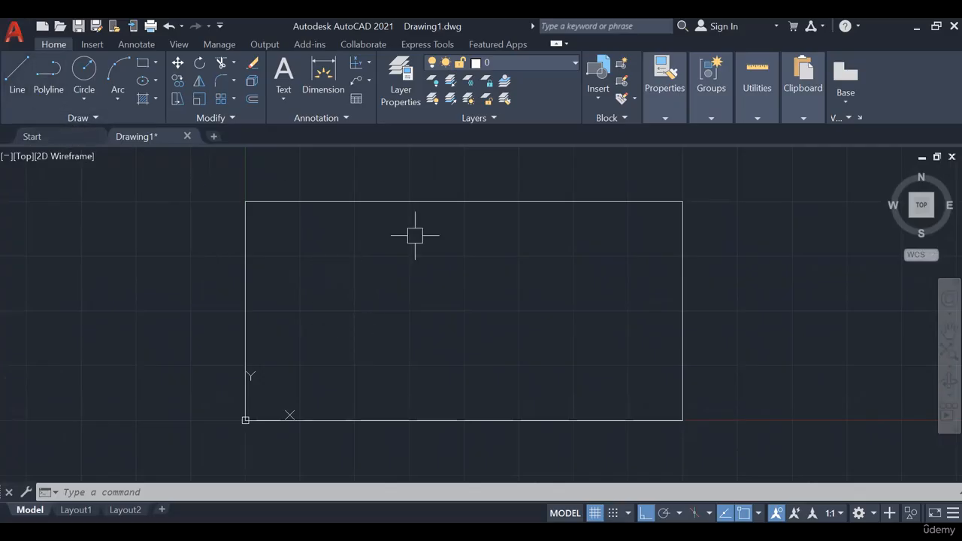
middle_click_drag(493, 287, 472, 283)
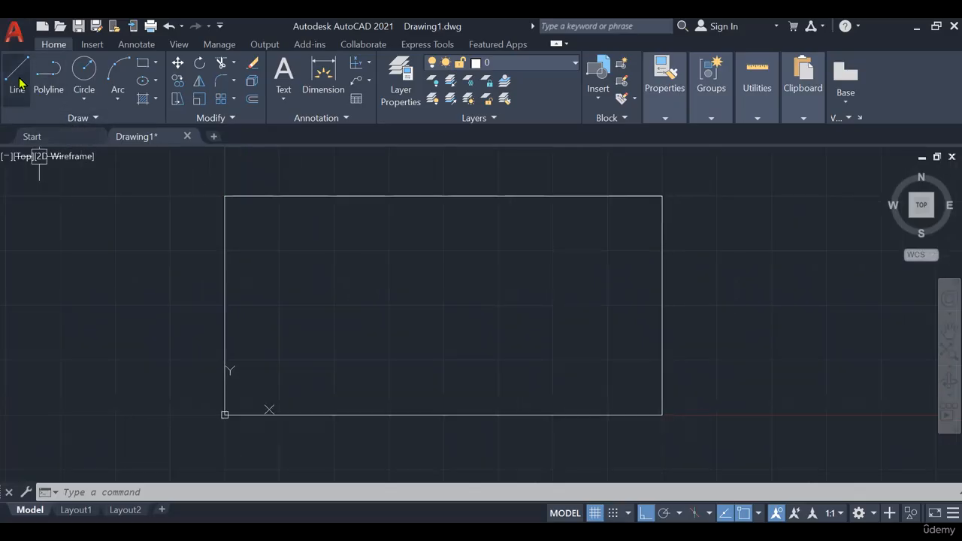
- Start the Line command and switch to PowerPoint to examine the dimensioned Exercise 1.1 plan as a full-screen slide
left_click(18, 75)
middle_click_drag(282, 312, 270, 292)
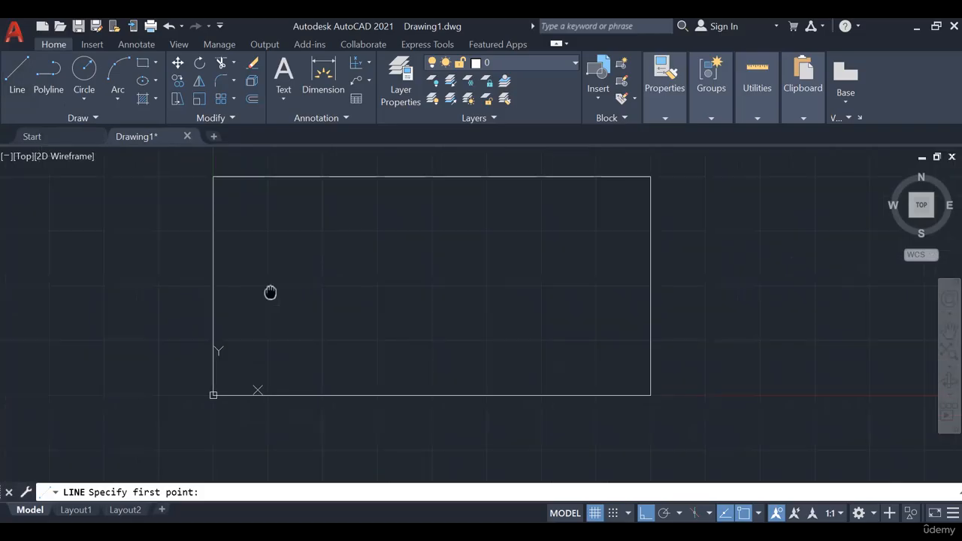
key("alt+Tab")
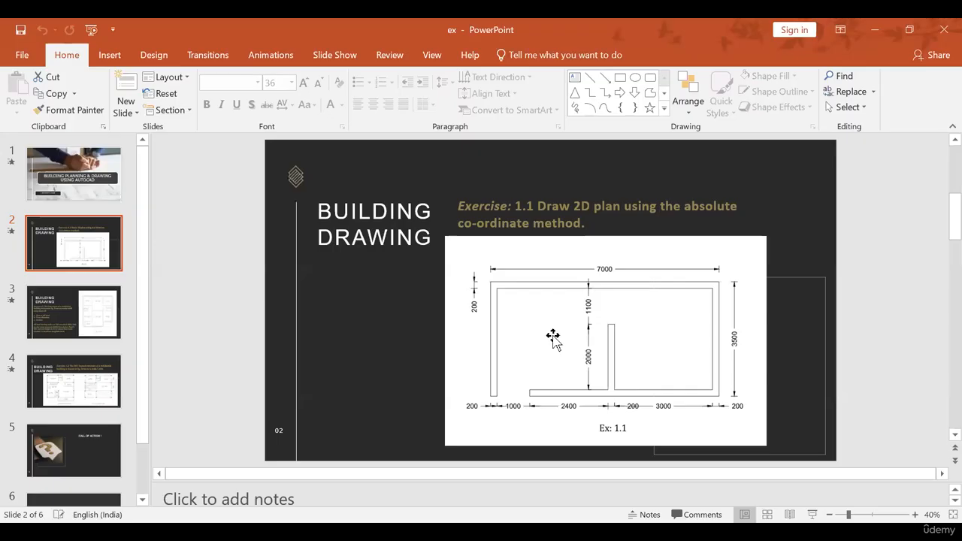
left_click(812, 514)
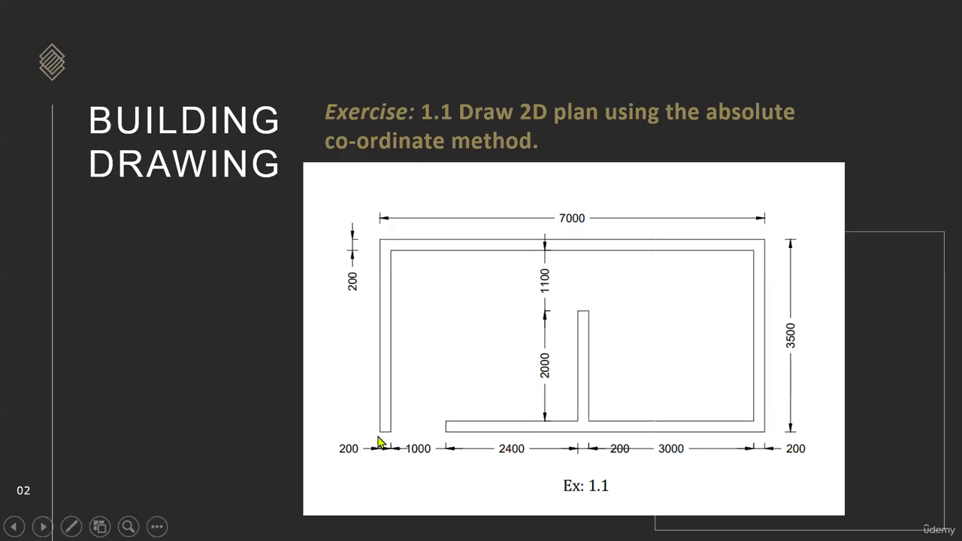
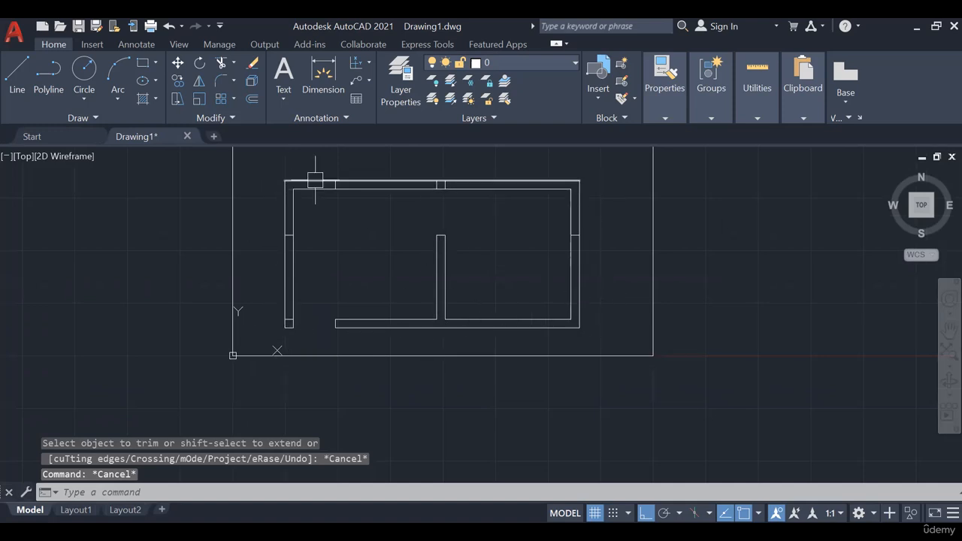
- Erase the leftover short lines crossing the left wall and the top wall of the plan
scroll(444, 339, "up", 2)
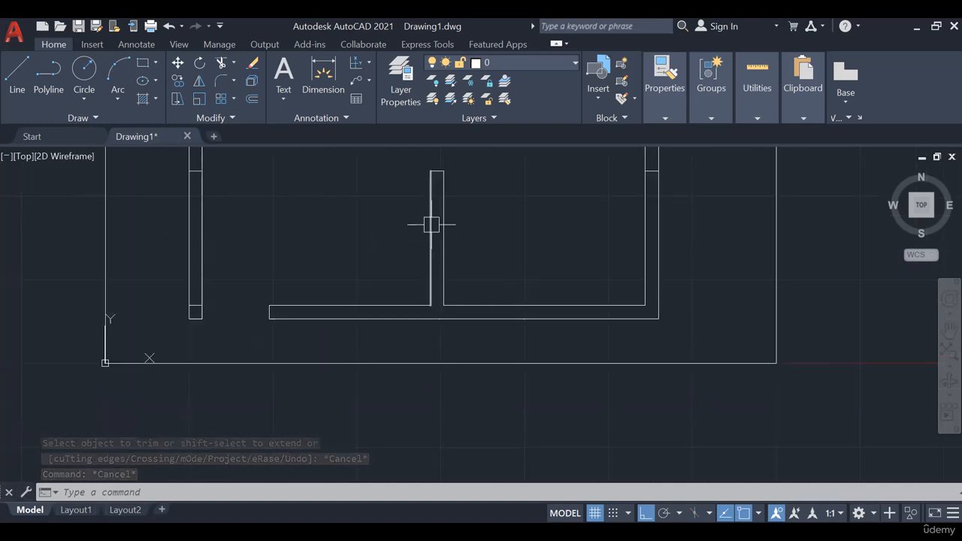
scroll(495, 316, "down", 2)
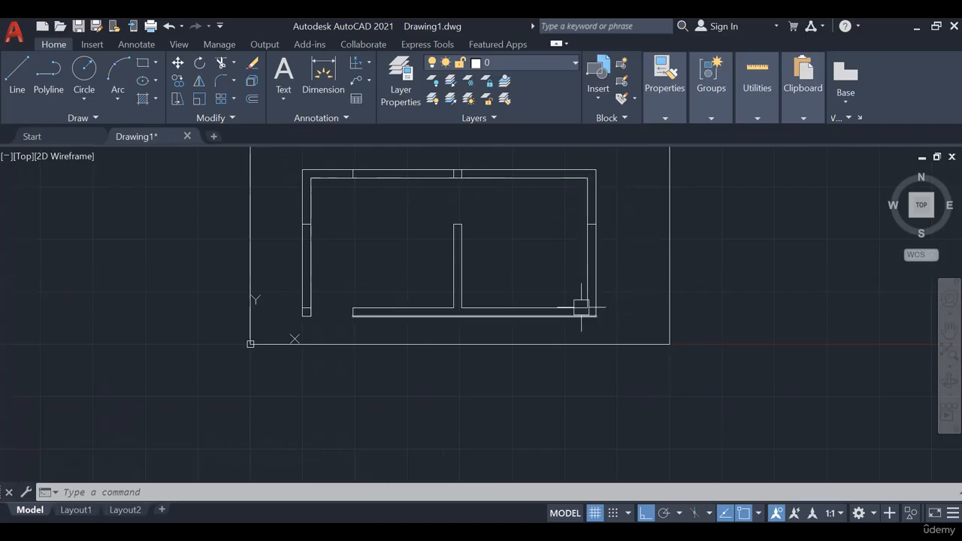
scroll(307, 315, "up", 3)
left_click(321, 295)
scroll(408, 279, "down", 4)
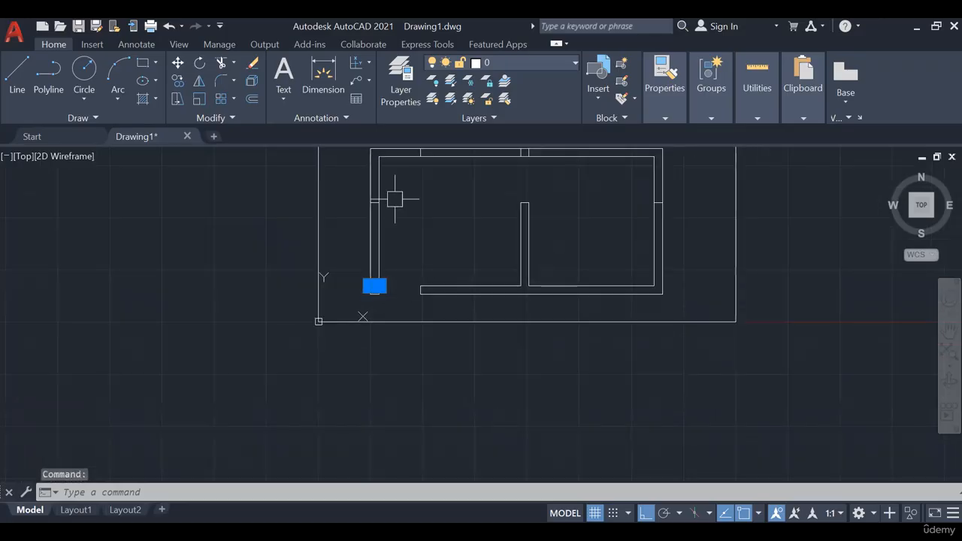
scroll(387, 189, "up", 6)
scroll(564, 264, "down", 5)
scroll(580, 251, "up", 6)
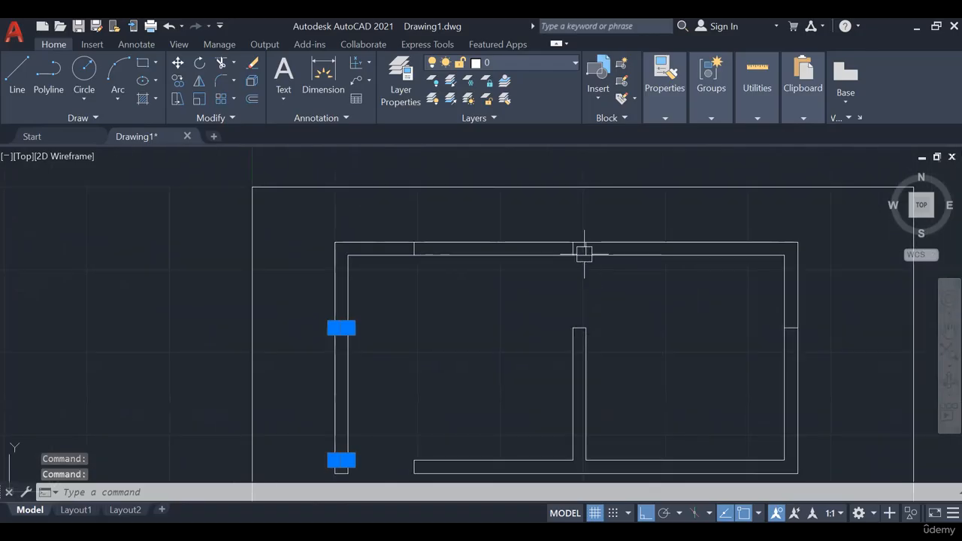
left_click(623, 237)
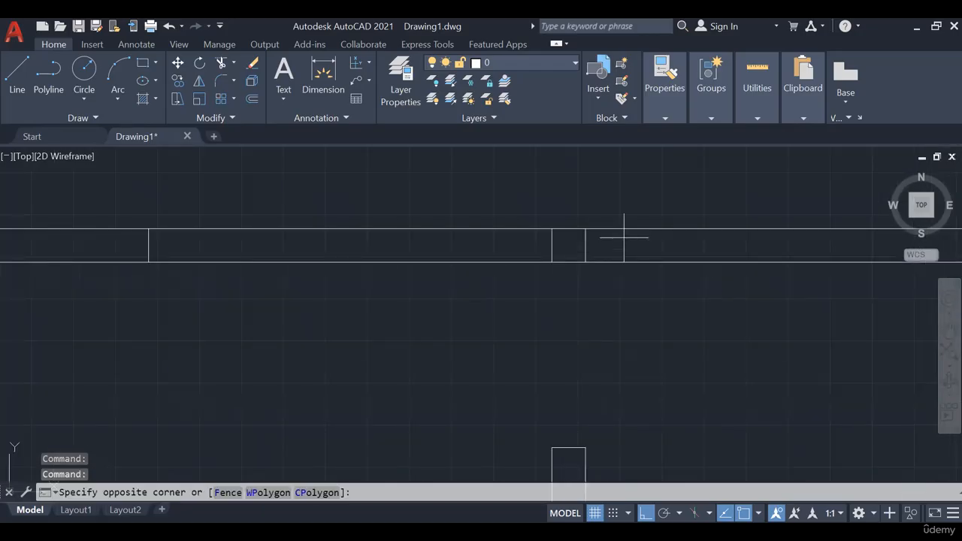
left_click(148, 252)
key("Delete")
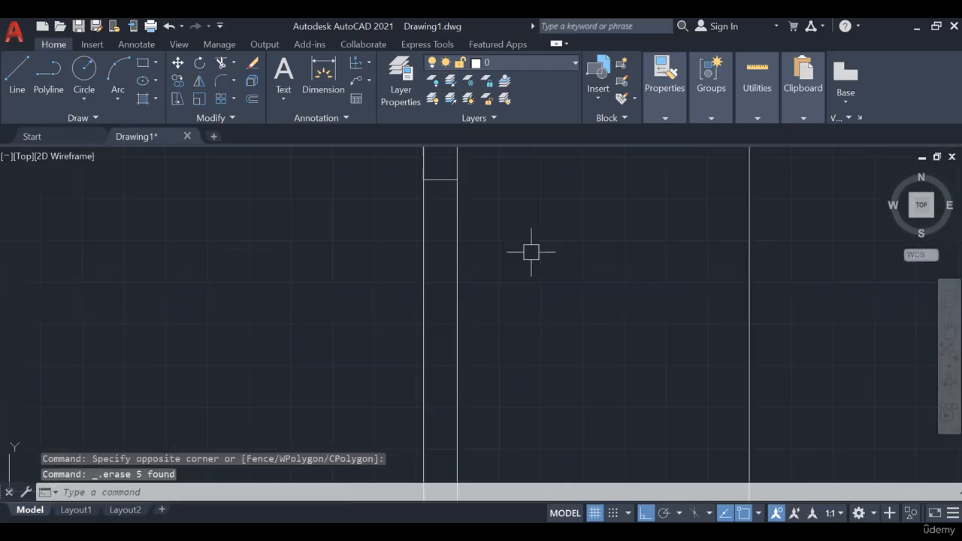
- Erase the remaining short line crossing the right wall and frame the cleaned-up plan
left_click(441, 181)
key("Delete")
scroll(553, 288, "down", 8)
scroll(487, 289, "up", 2)
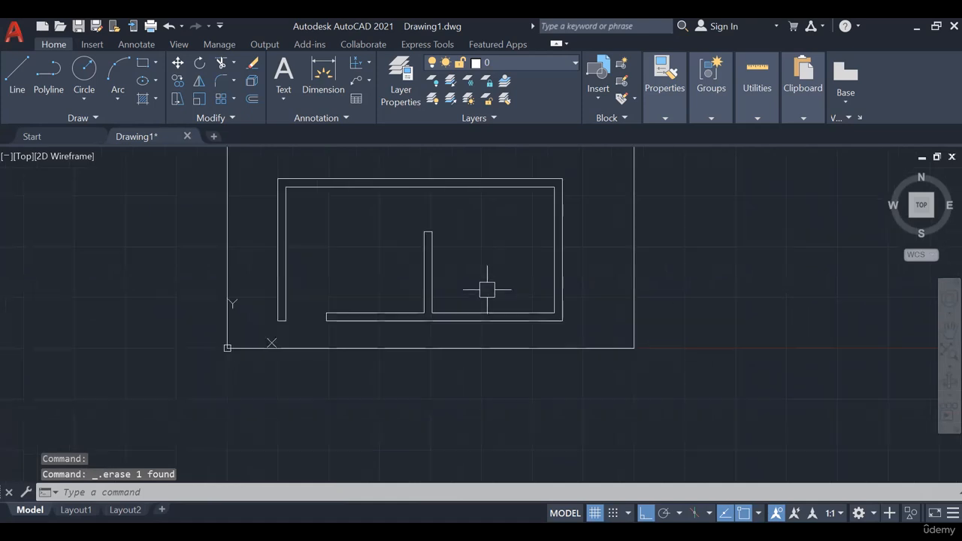
middle_click_drag(492, 260, 489, 284)
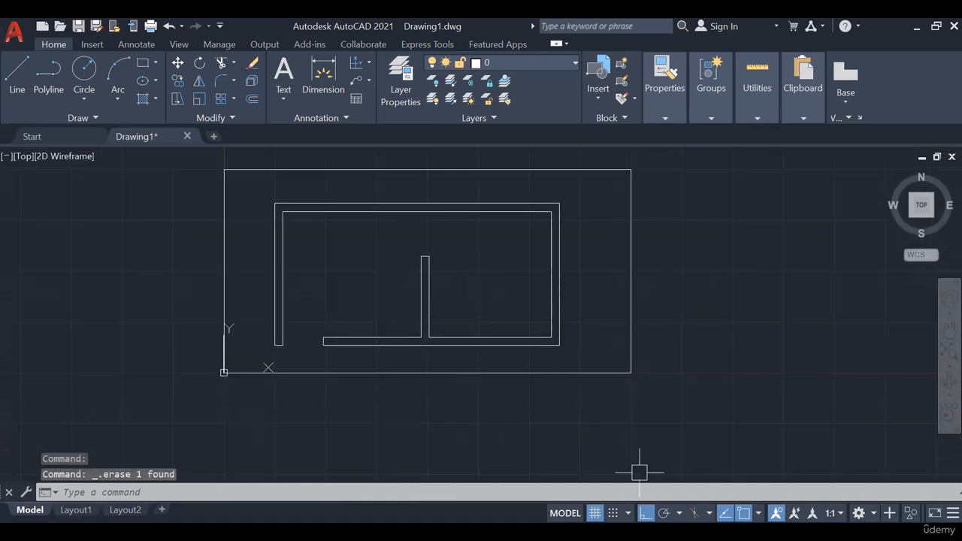
- Switch to PowerPoint, examine the dimensioned Exercise 1.1 plan as a full-screen slide, and return to AutoCAD
key("alt+Tab")
left_click(808, 516)
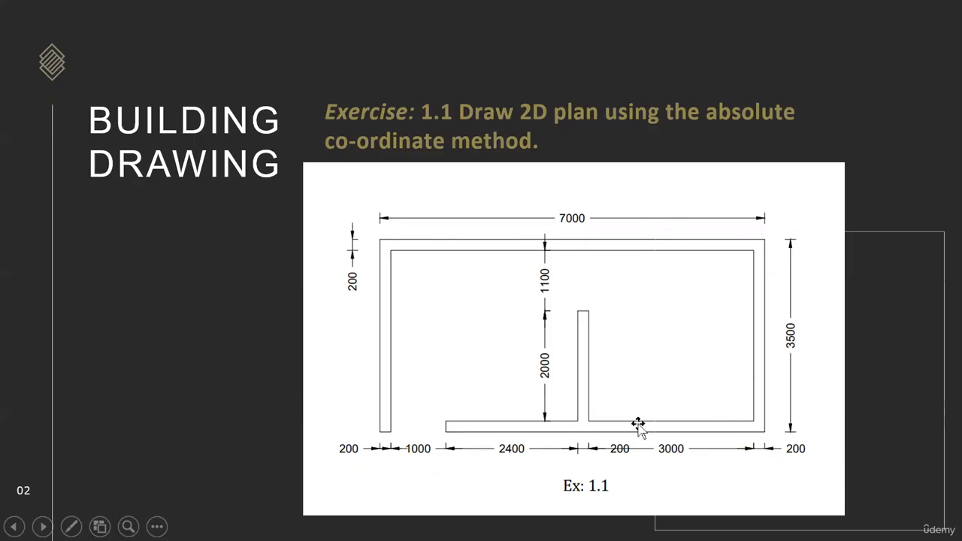
key("Escape")
key("alt+Tab")
- Add linear dimensions for the plan's overall width and height, and for each wall thickness, wall segment and opening along the bottom
middle_click_drag(388, 254, 390, 290)
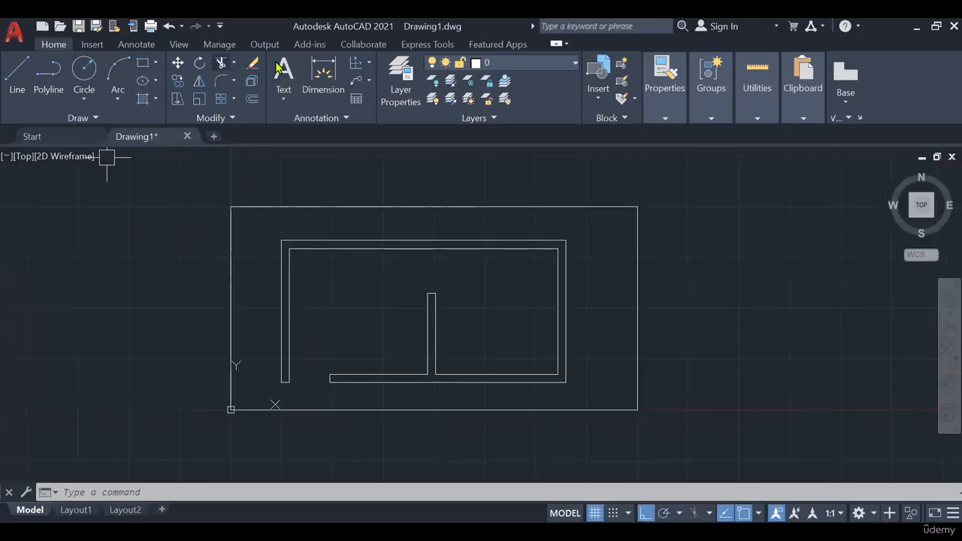
left_click(368, 66)
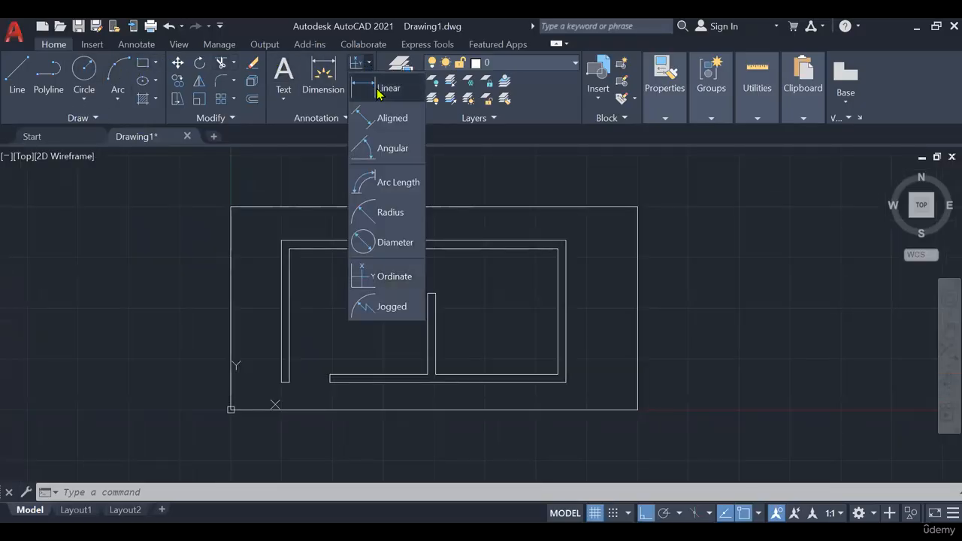
left_click(380, 88)
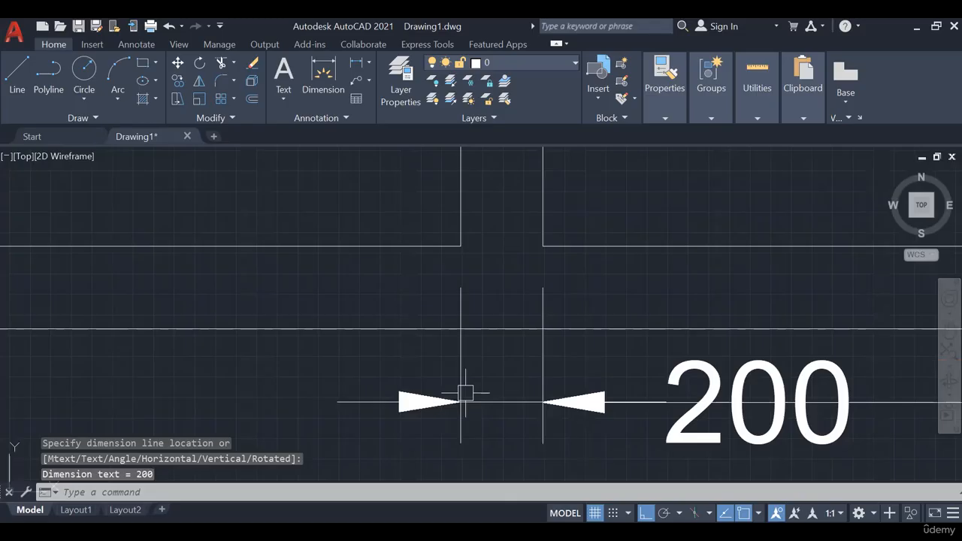
scroll(669, 294, "down", 5)
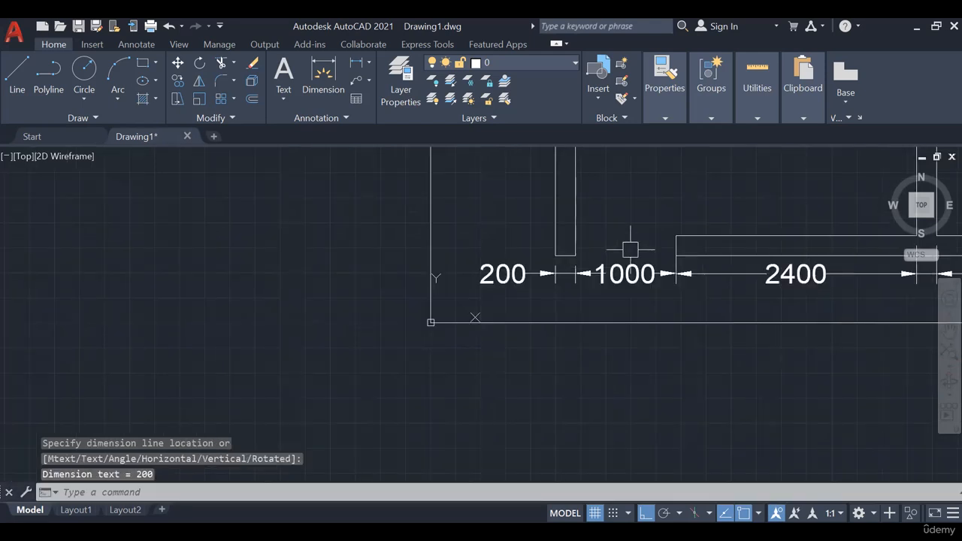
middle_click_drag(629, 248, 393, 316)
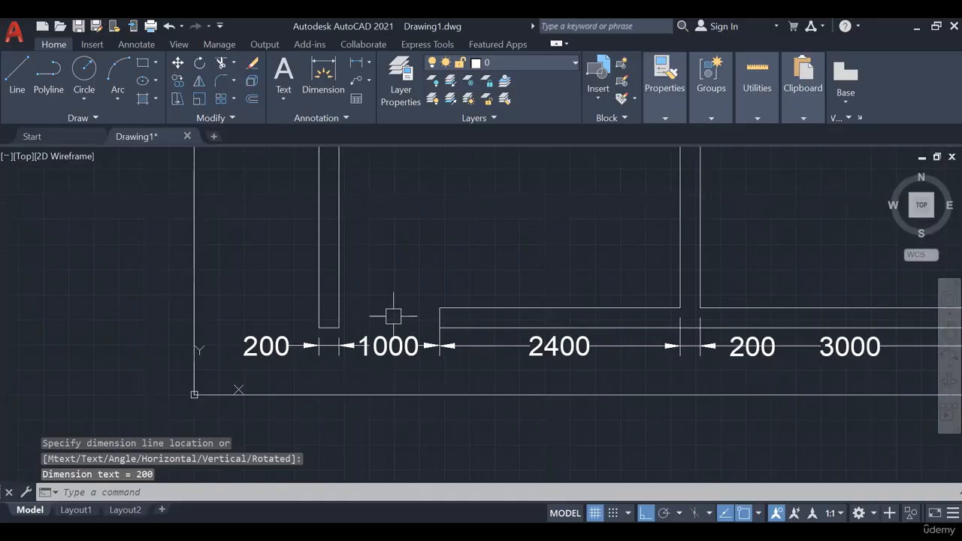
scroll(393, 316, "down", 2)
middle_click_drag(440, 254, 414, 326)
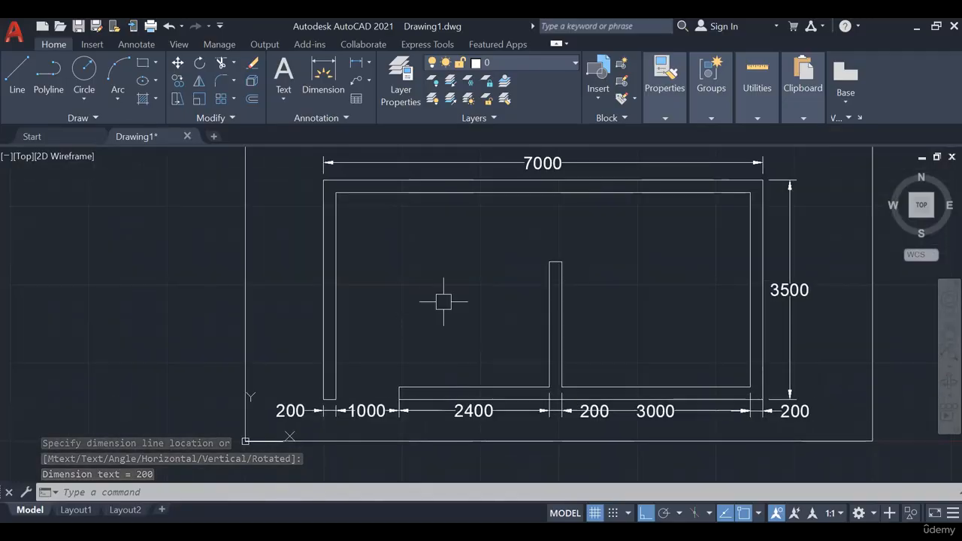
- Add vertical linear dimensions for the inner partition wall and for the gap between its end and the top wall
scroll(454, 312, "down", 1)
scroll(390, 331, "up", 3)
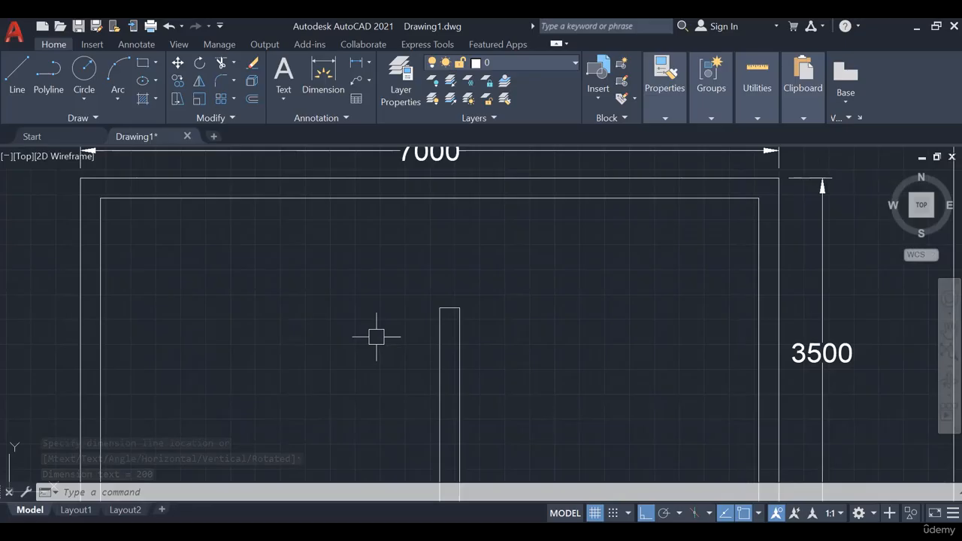
scroll(554, 294, "down", 3)
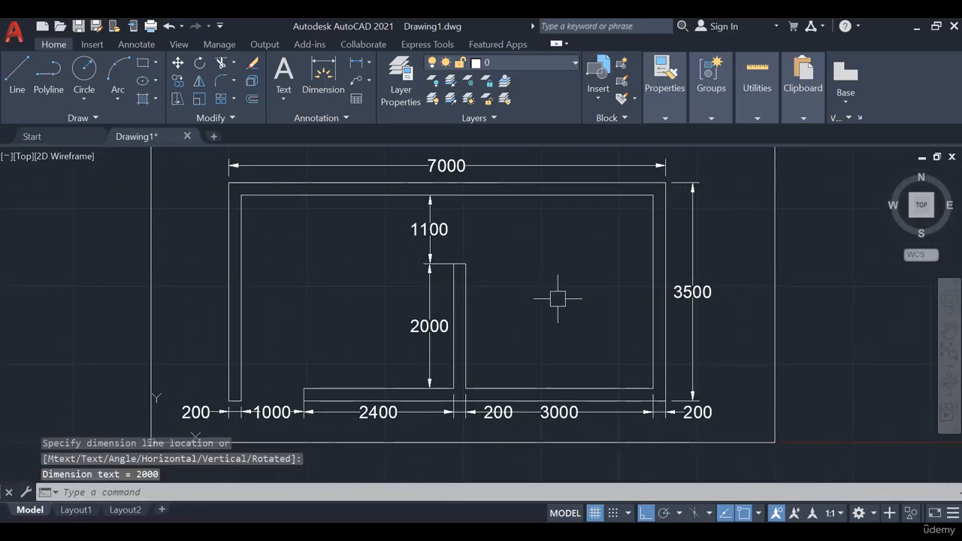
scroll(563, 299, "down", 2)
mouse_move(563, 299)
middle_mouse_down()
mouse_move(545, 305)
mouse_move(587, 317)
middle_mouse_up()
scroll(546, 304, "up", 3)
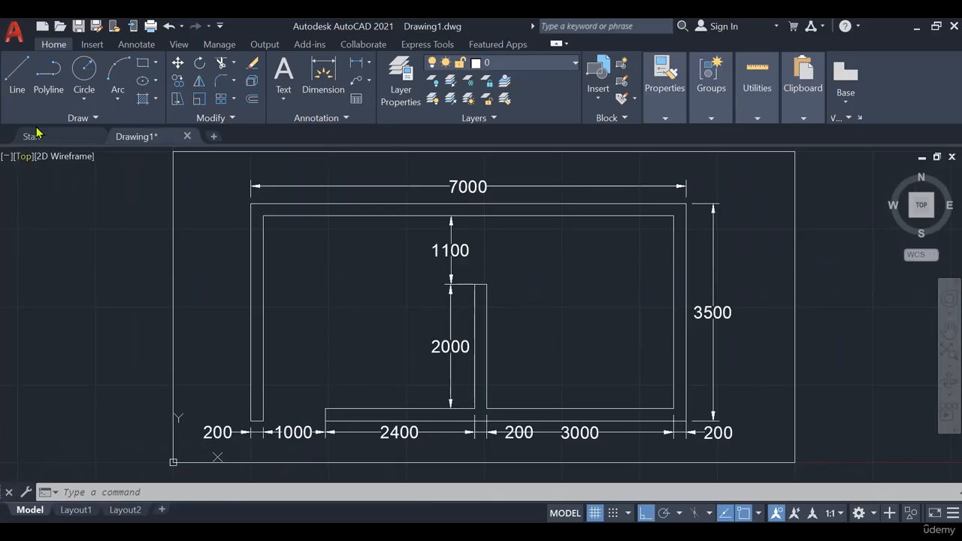
- Save the drawing as EX 1 in the Documents folder
left_click(79, 29)
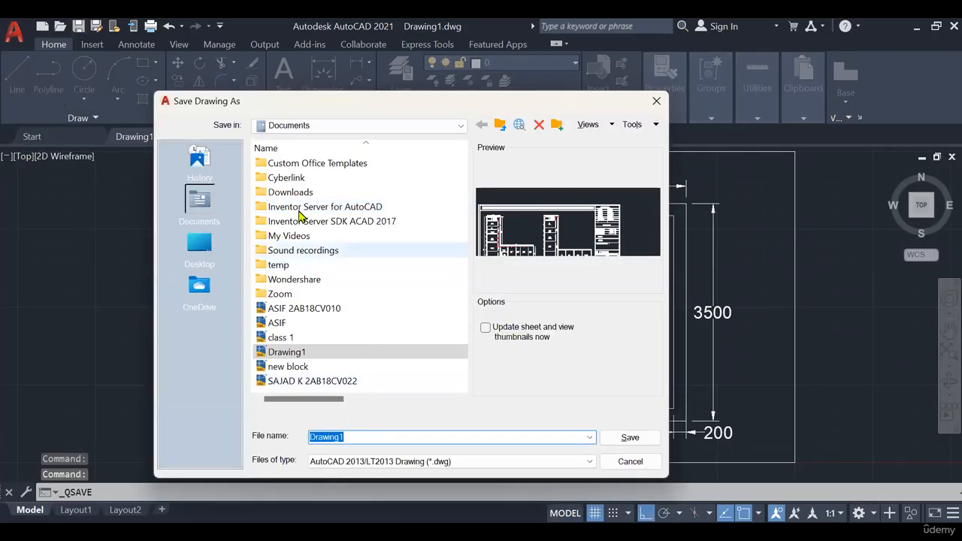
left_click(361, 434)
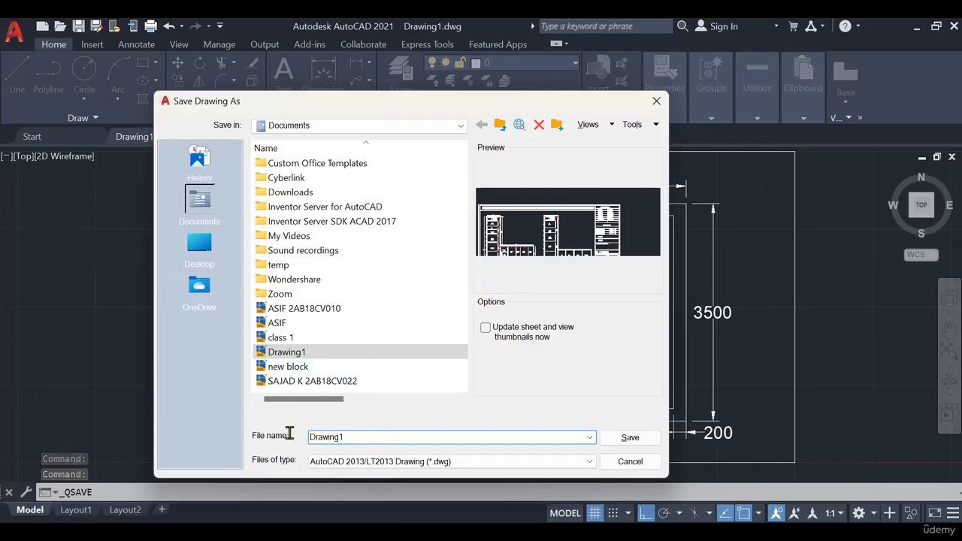
key("ctrl+a")
type("EX")
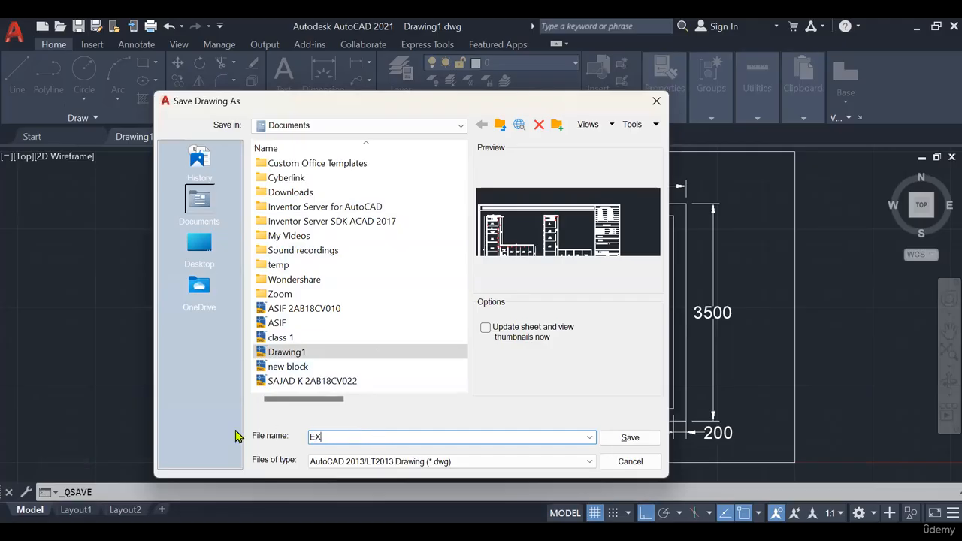
type(" 1")
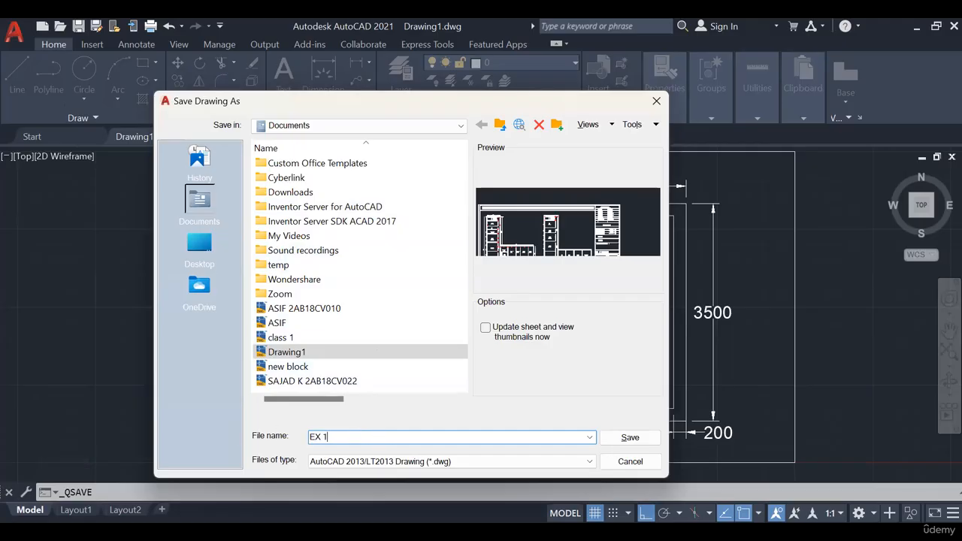
left_click(631, 437)
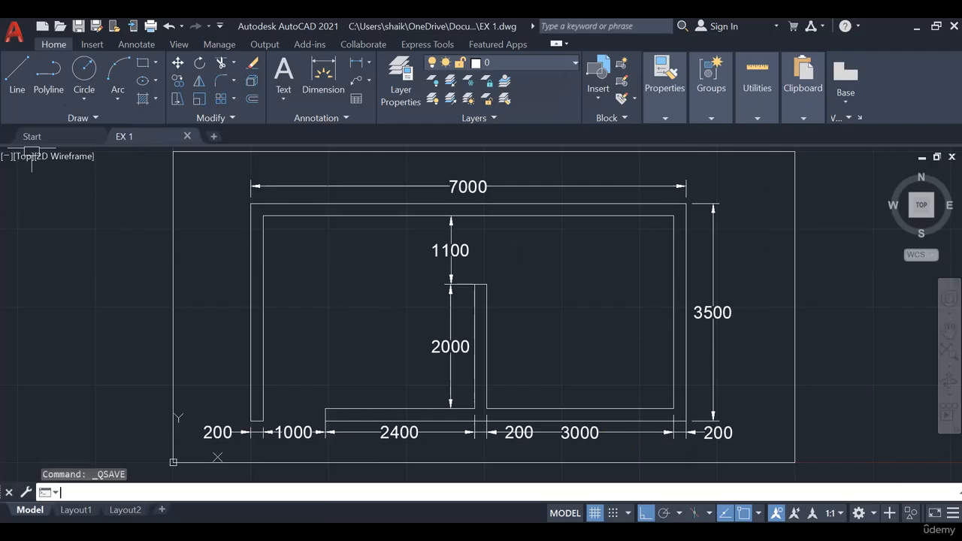
scroll(571, 300, "down", 3)
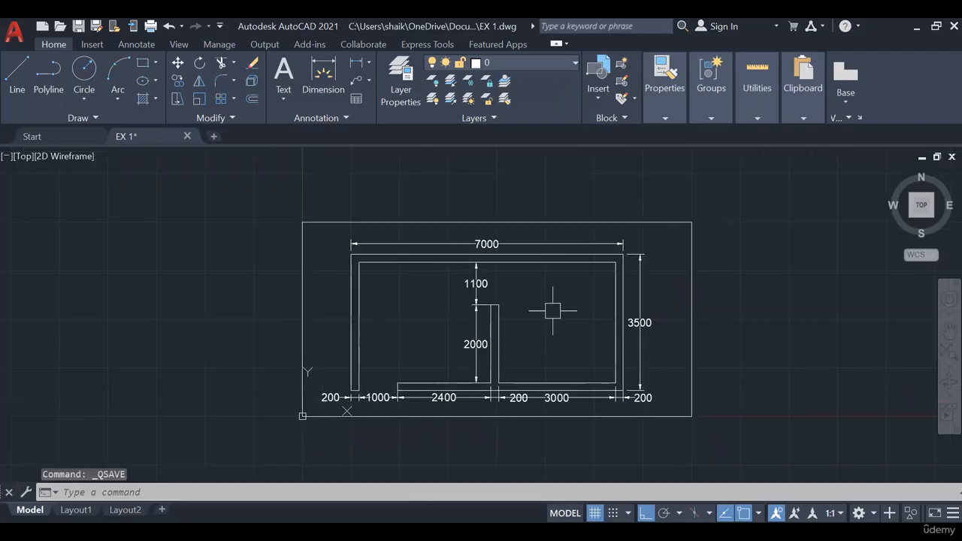
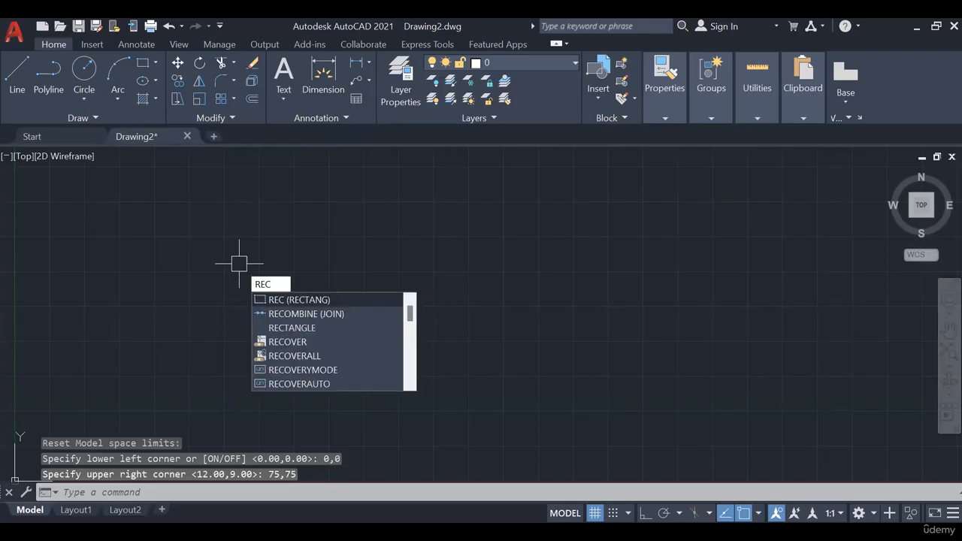
- Draw a 75 by 75 rectangle from the origin 0,0 to mark the drawing limits, and zoom to show all
key("Return")
type("0,0")
key("Return")
type("75")
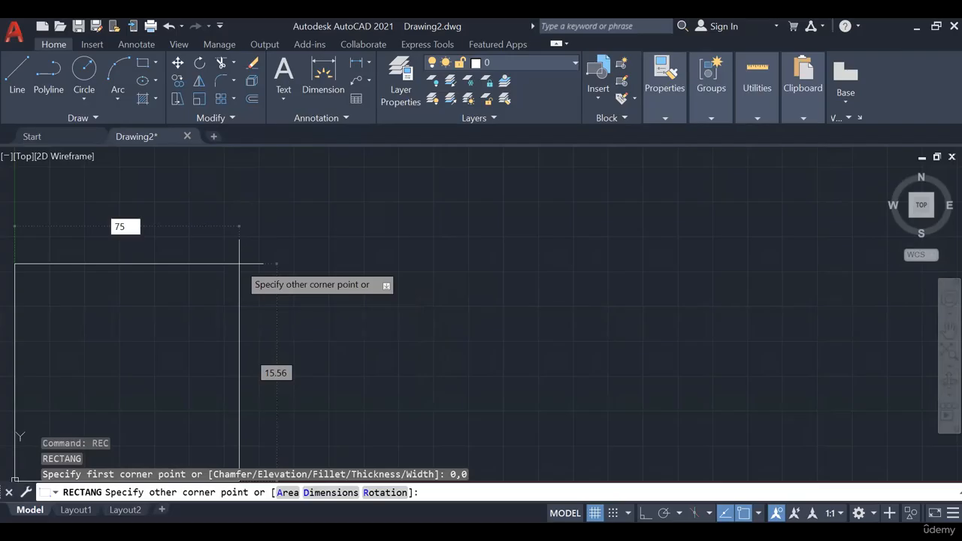
key("Tab")
type("75")
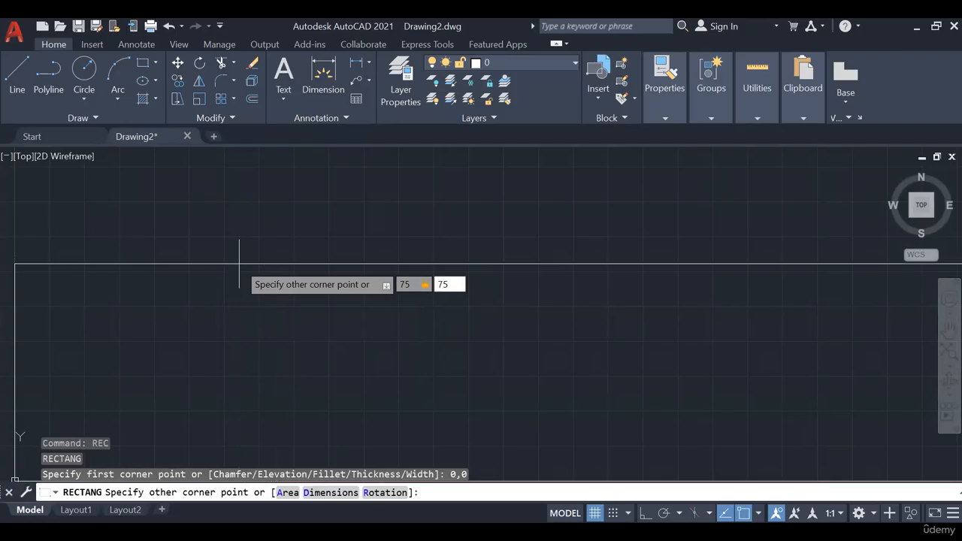
key("Return")
type("z")
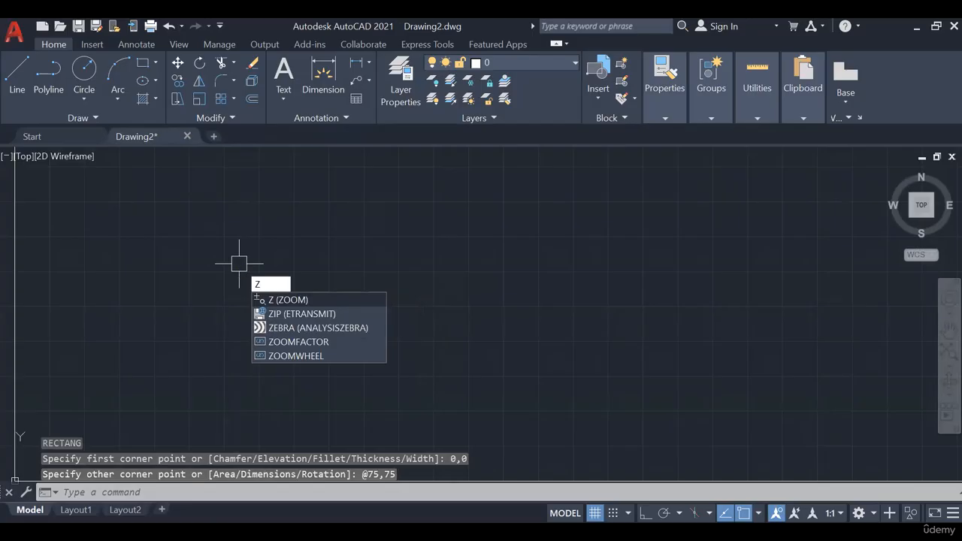
key("Return")
type("a")
key("Return")
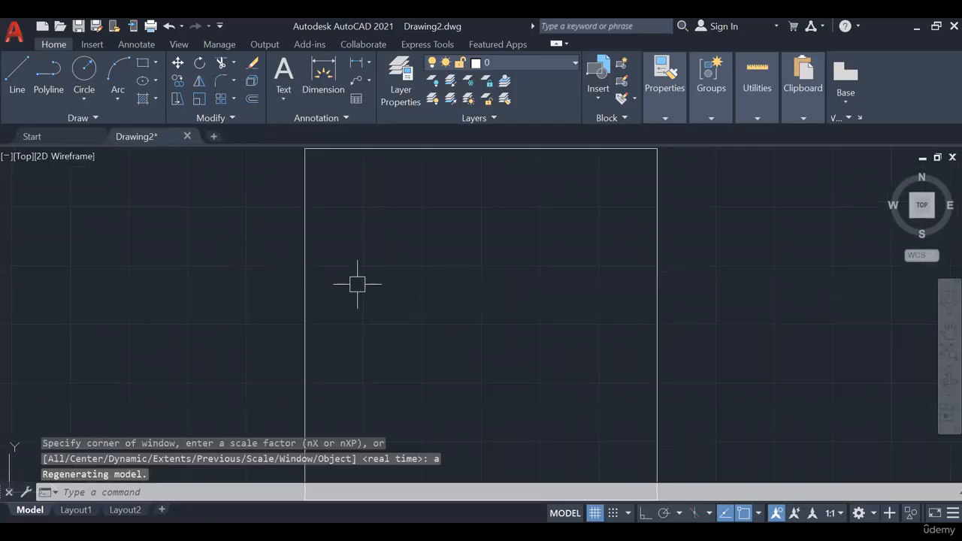
scroll(382, 268, "down", 2)
scroll(397, 268, "up", 2)
scroll(404, 290, "down", 2)
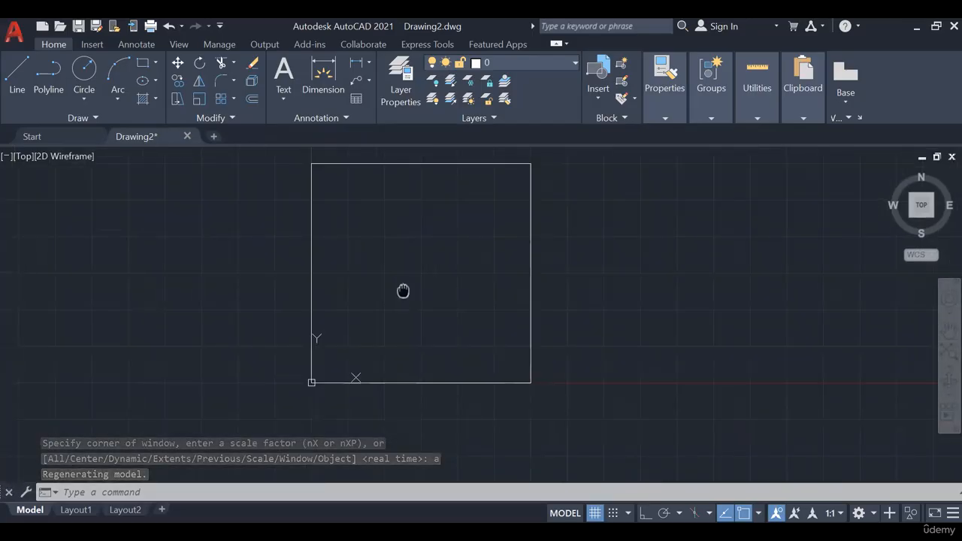
middle_click_drag(392, 352, 395, 371)
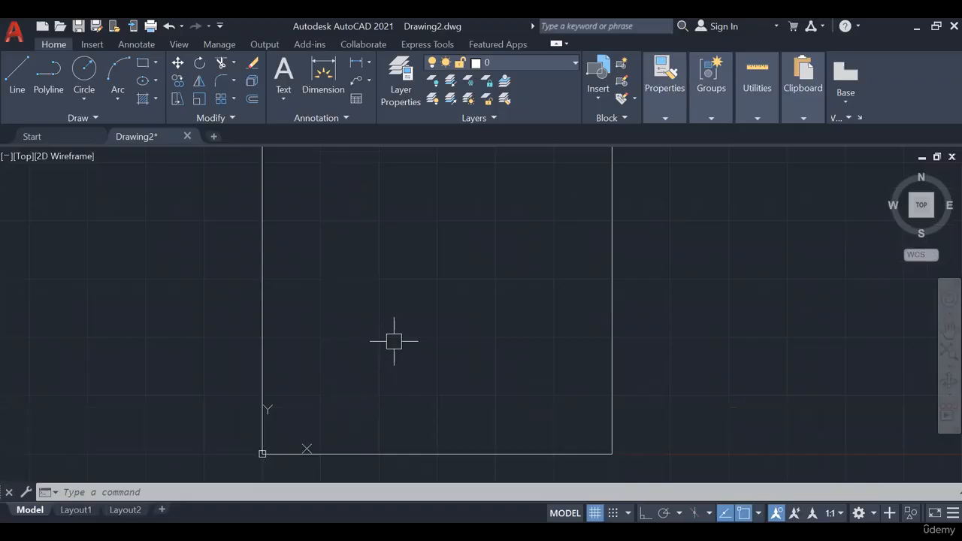
- With ortho on, draw the building outline's left side 11 upward and its top side 10.52 to the right, inside the limits rectangle
mouse_move(394, 341)
middle_mouse_down()
mouse_move(453, 384)
mouse_move(433, 372)
middle_mouse_up()
scroll(450, 382, "down", 2)
left_click(15, 75)
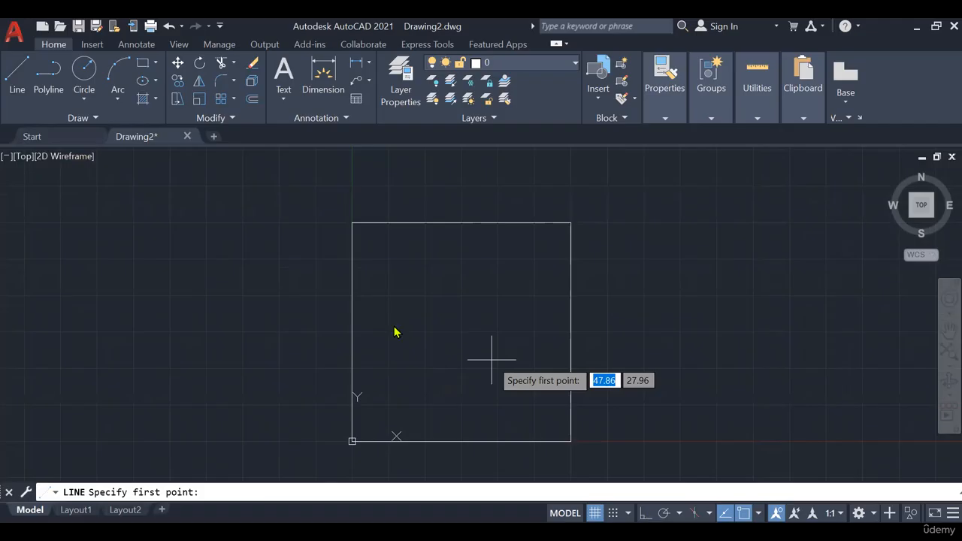
scroll(368, 417, "up", 2)
left_click(371, 412)
key("F8")
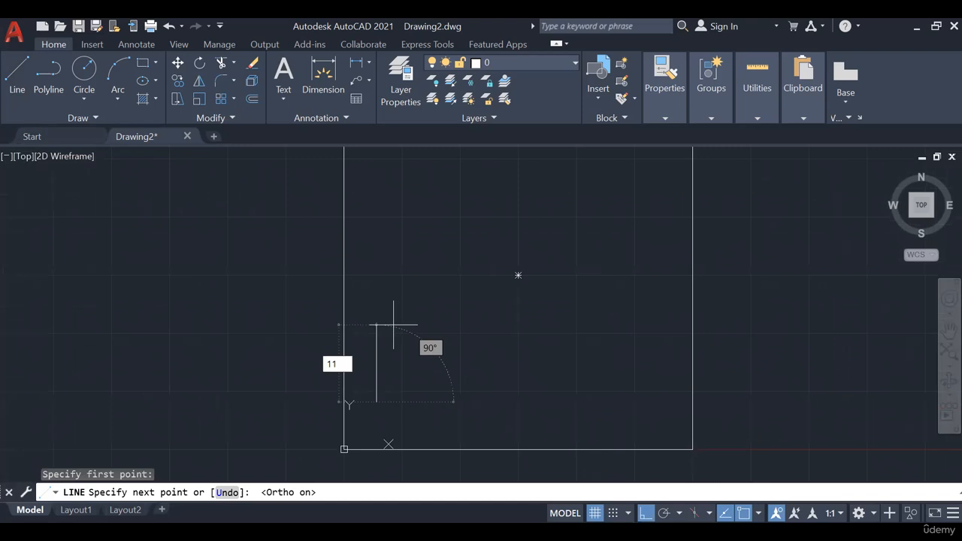
type("11")
key("Return")
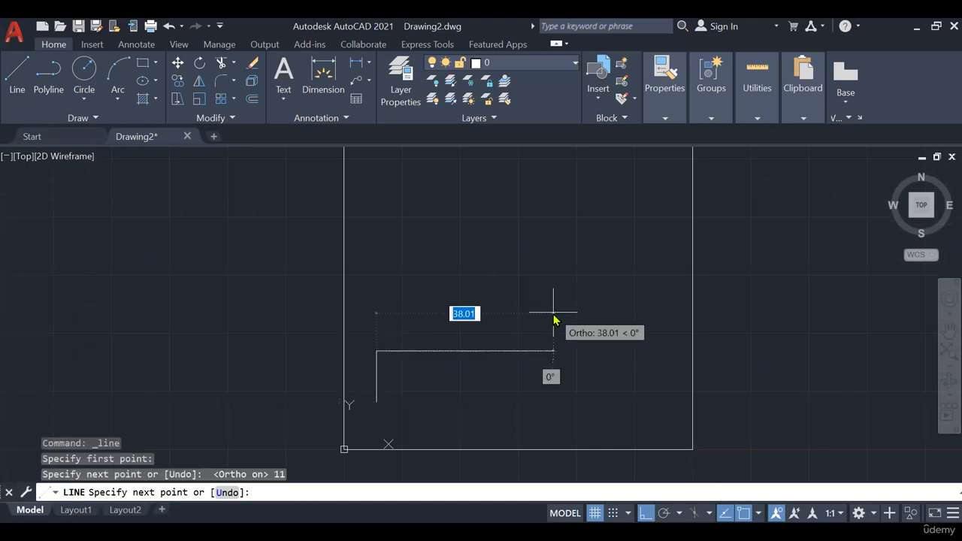
type("10.")
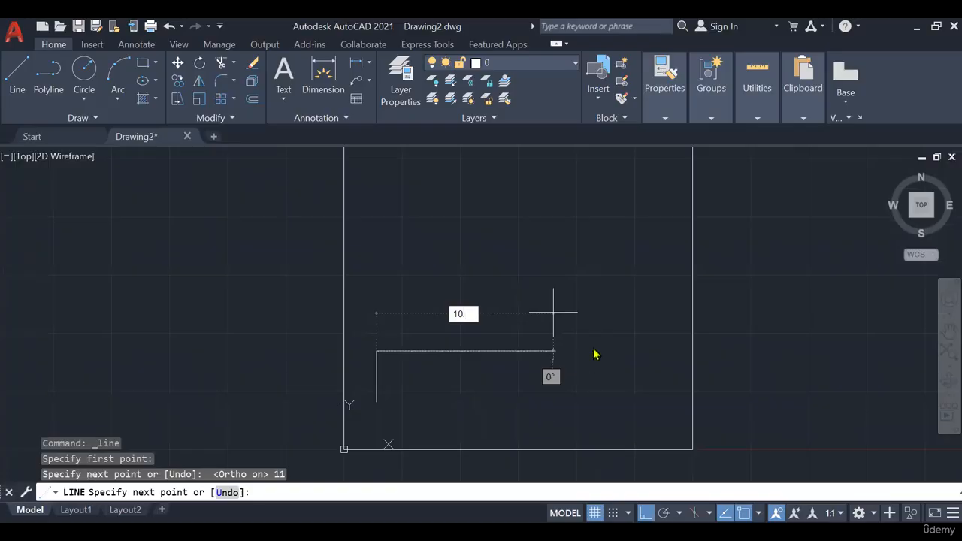
type("52")
key("Return")
- Complete the building outline with a right side 11 downward and a closing bottom side of 10.52
scroll(425, 403, "up", 6)
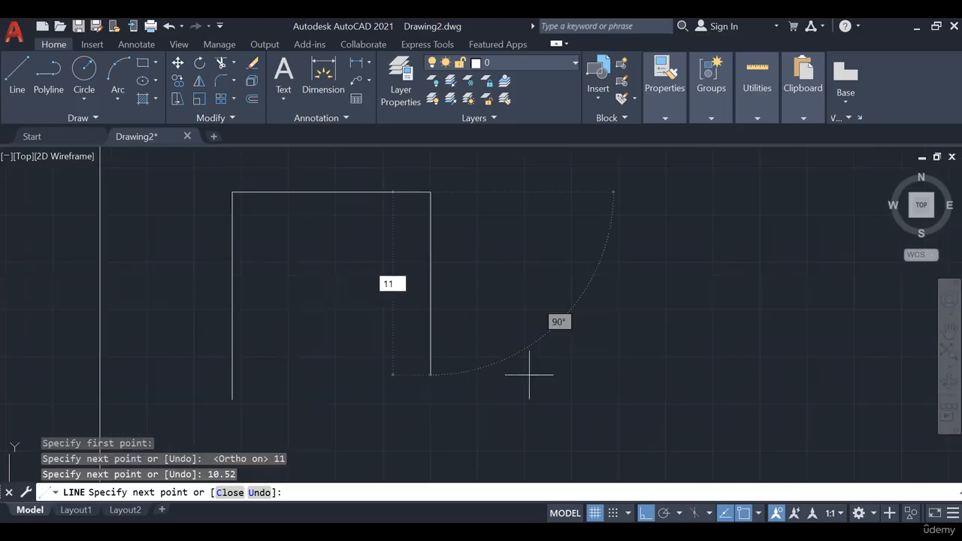
type("11")
key("Return")
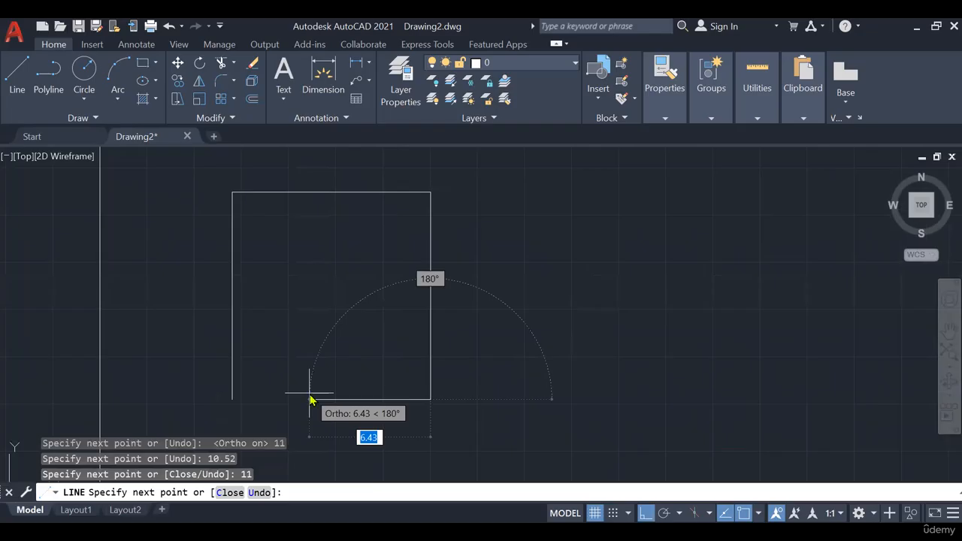
type("10.5")
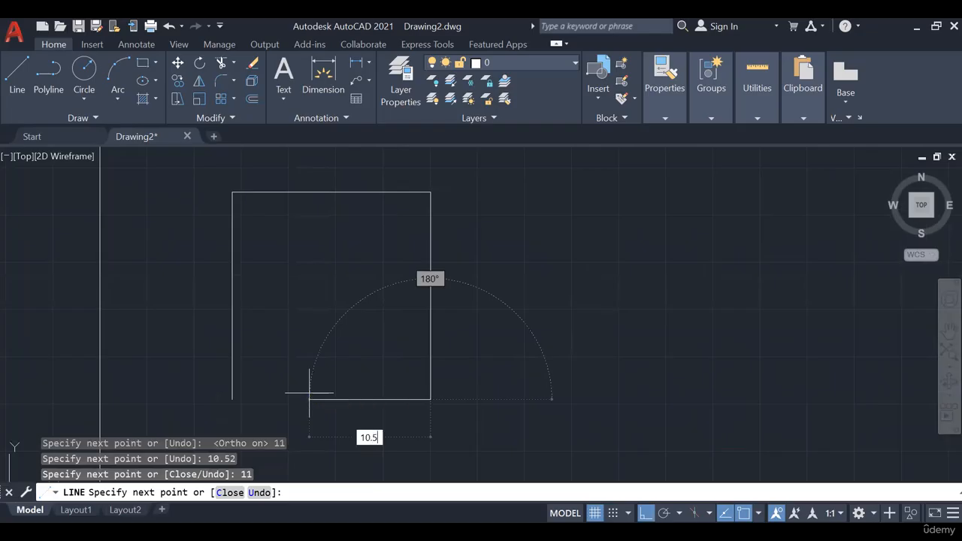
type("2")
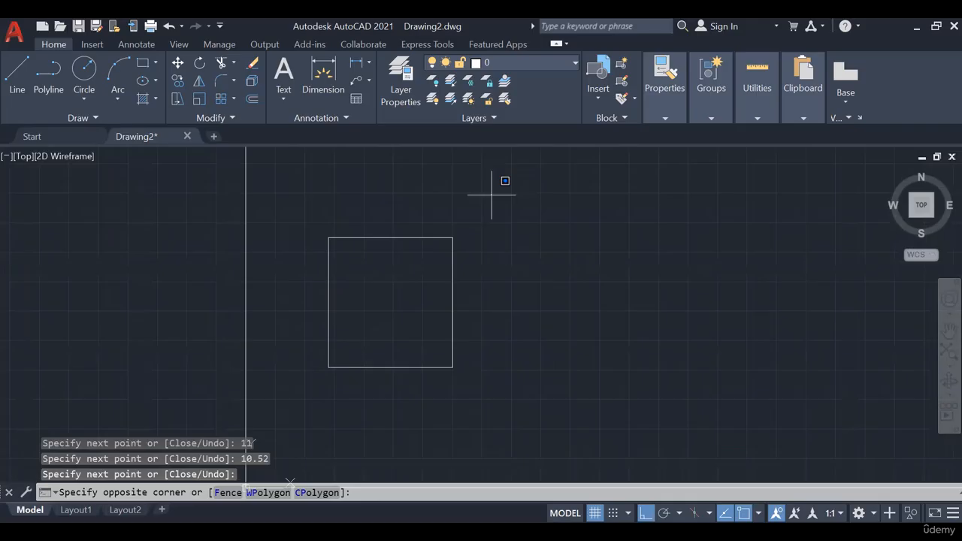
- Move the whole building outline farther up and right inside the limits rectangle
left_click(300, 391)
left_click(179, 67)
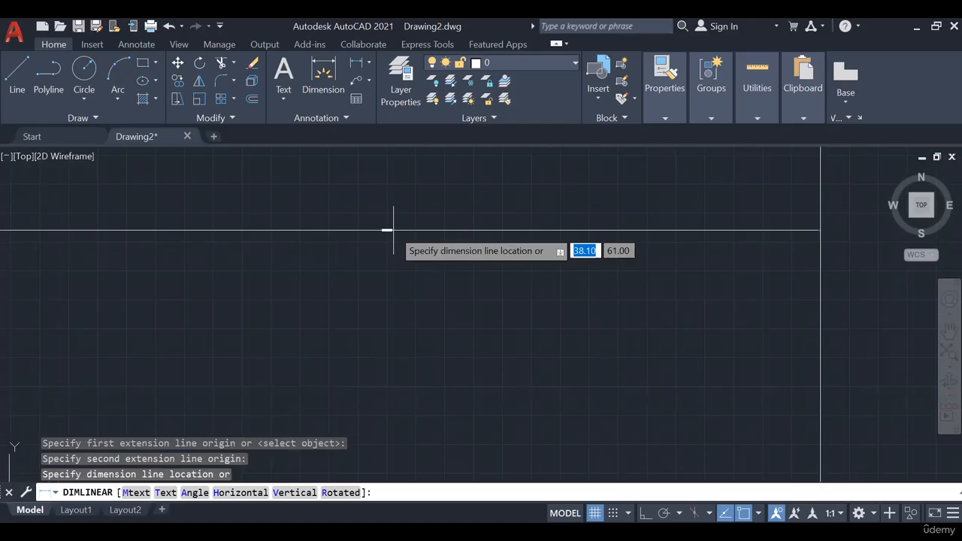
key("Escape")
key("Escape")
scroll(432, 256, "down", 4)
scroll(319, 286, "up", 2)
scroll(451, 285, "down", 2)
middle_click_drag(479, 294, 437, 348)
key("Escape")
key("Escape")
- Erase the 75 by 75 limits rectangle around the building outline
scroll(432, 341, "down", 2)
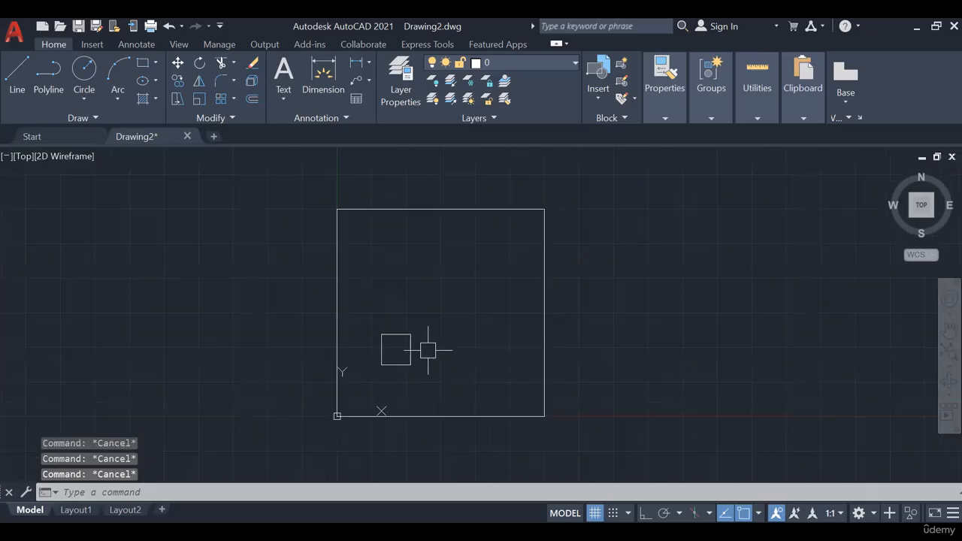
middle_click_drag(444, 307, 439, 269)
middle_click_drag(474, 227, 466, 253)
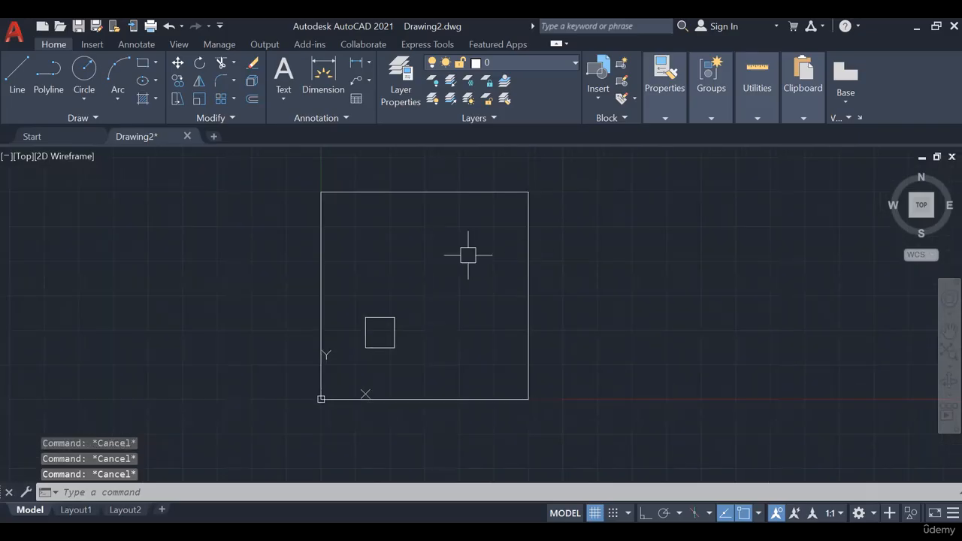
left_click(570, 215)
left_click(429, 261)
key("Delete")
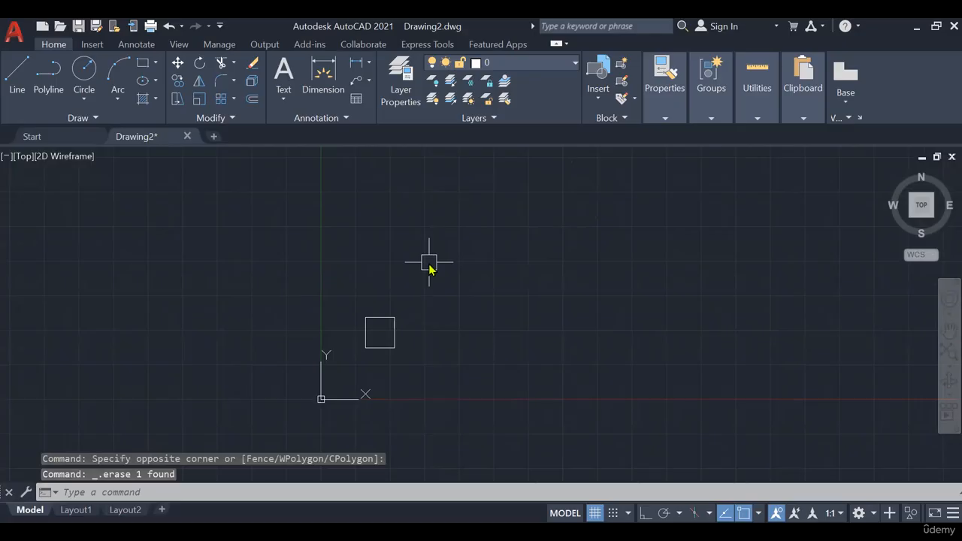
- Reset the model space limits to a lower left corner of 0,0 and an upper right corner of 50,50
type("LIMITS")
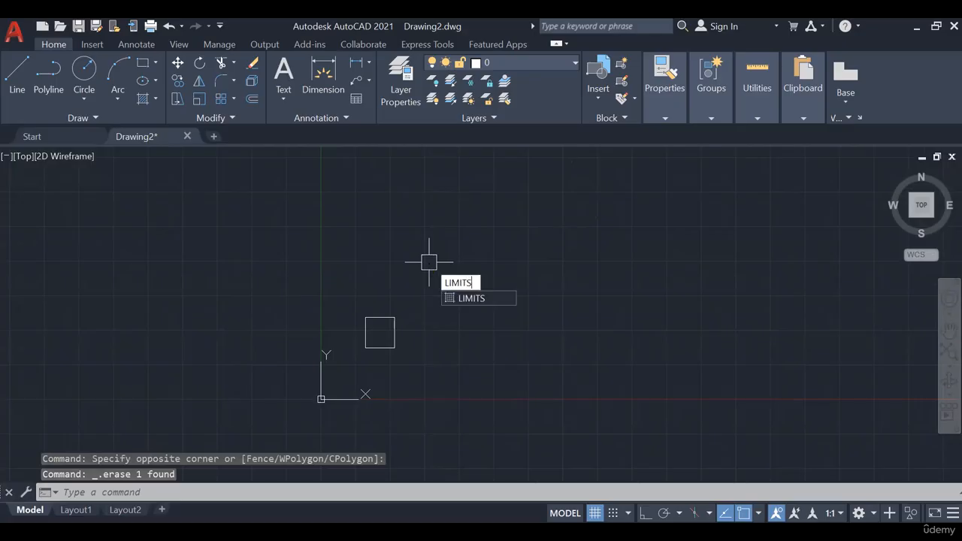
key("Return")
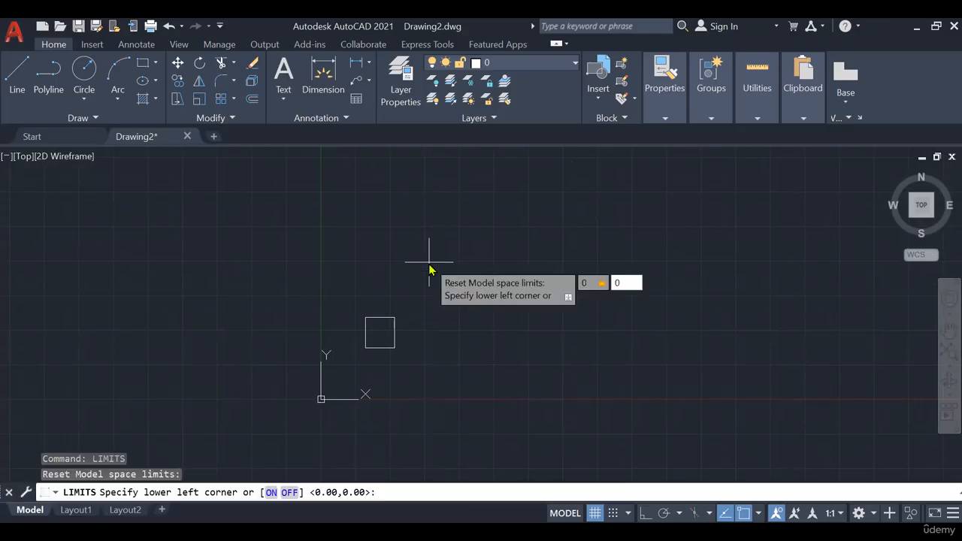
key("Return")
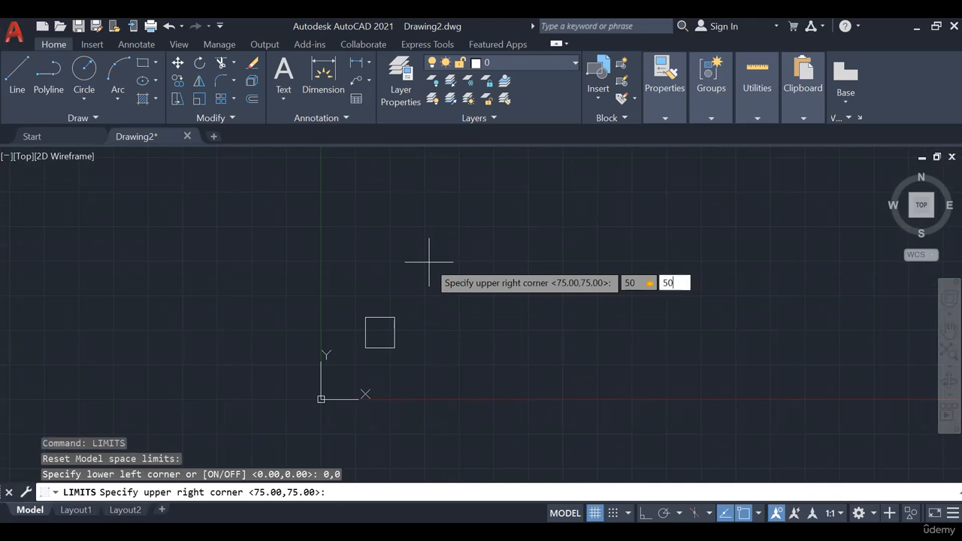
key("Return")
- Draw a 50 by 50 rectangle from the origin 0,0 to mark the drawing limits
type("REC")
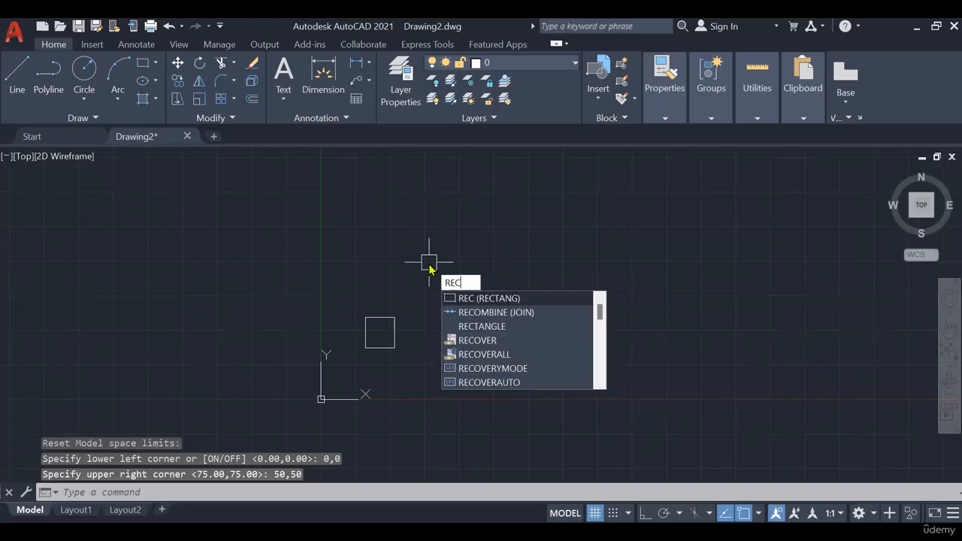
key("Return")
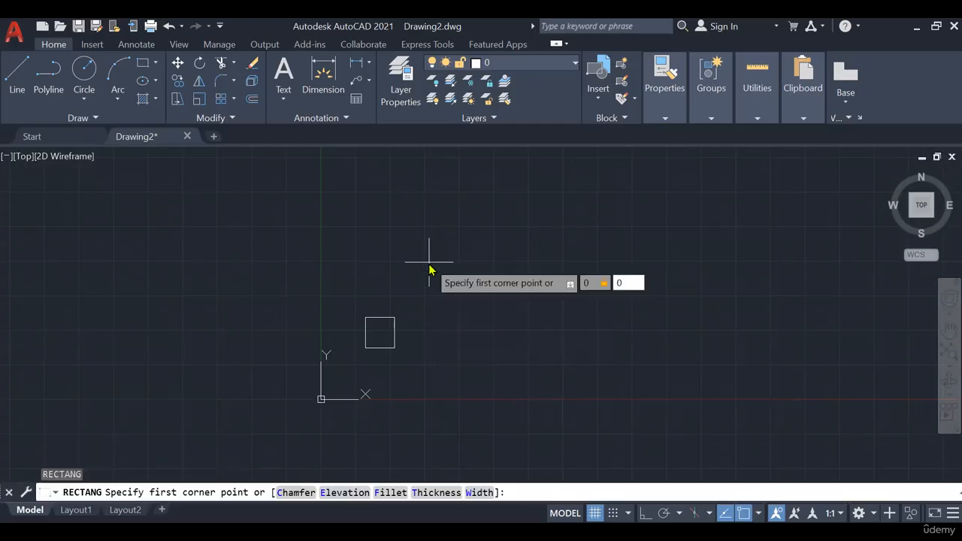
type("0,0")
key("Return")
type("50,50")
key("Return")
- Move the building outline down and left inside the 50 by 50 rectangle
middle_click_drag(414, 316, 469, 258)
scroll(457, 264, "up", 4)
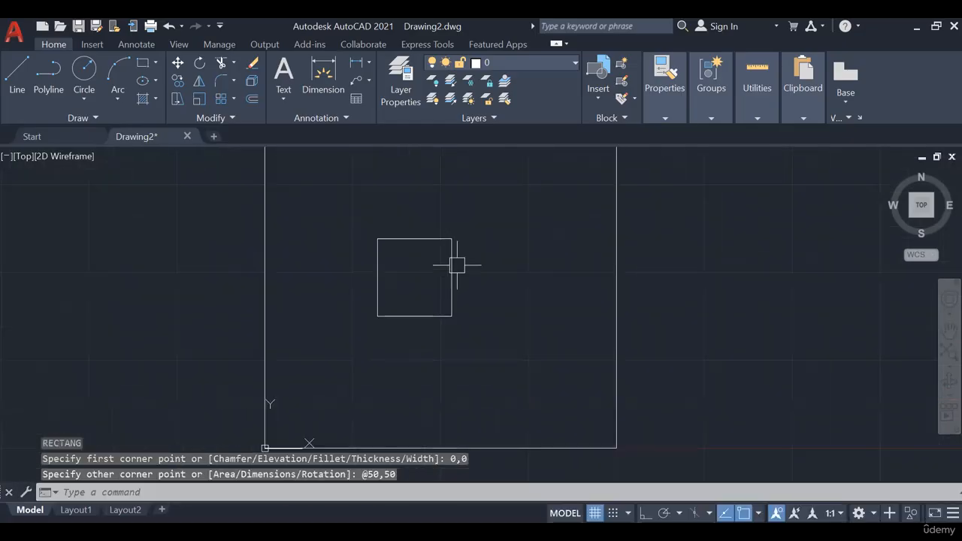
left_click(479, 226)
left_click(449, 316)
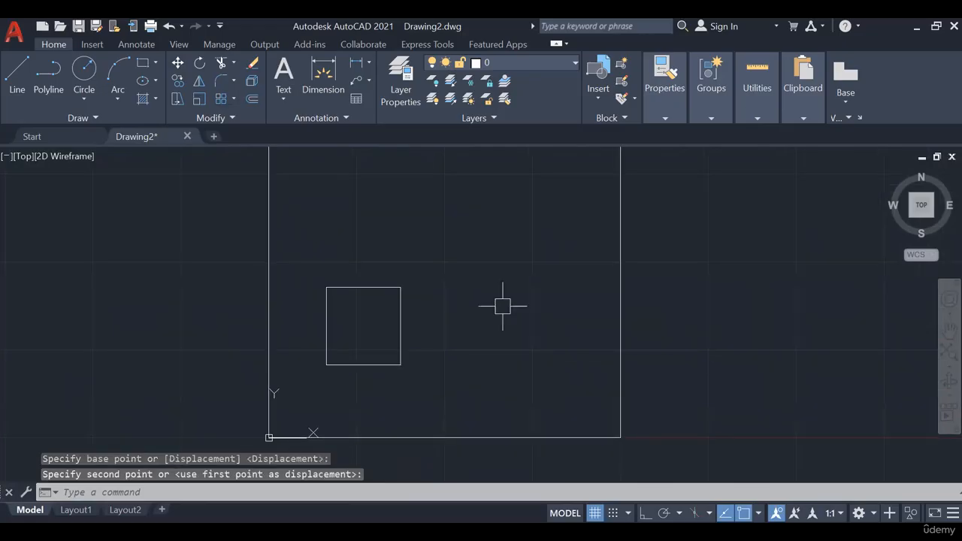
- Offset all four sides of the building outline inward by 0.23 to form the outer walls
scroll(378, 326, "up", 2)
middle_click_drag(372, 307, 431, 264)
scroll(368, 269, "up", 2)
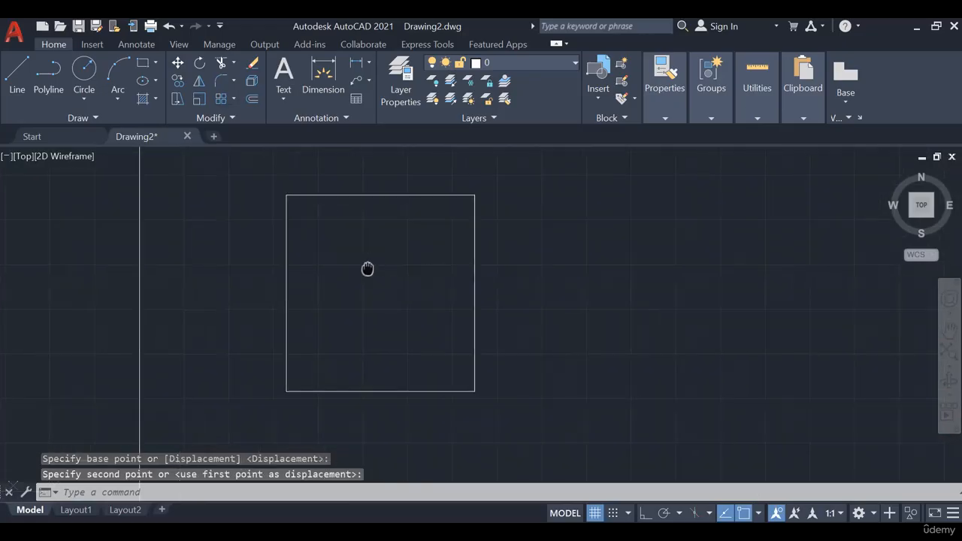
middle_click_drag(367, 268, 358, 285)
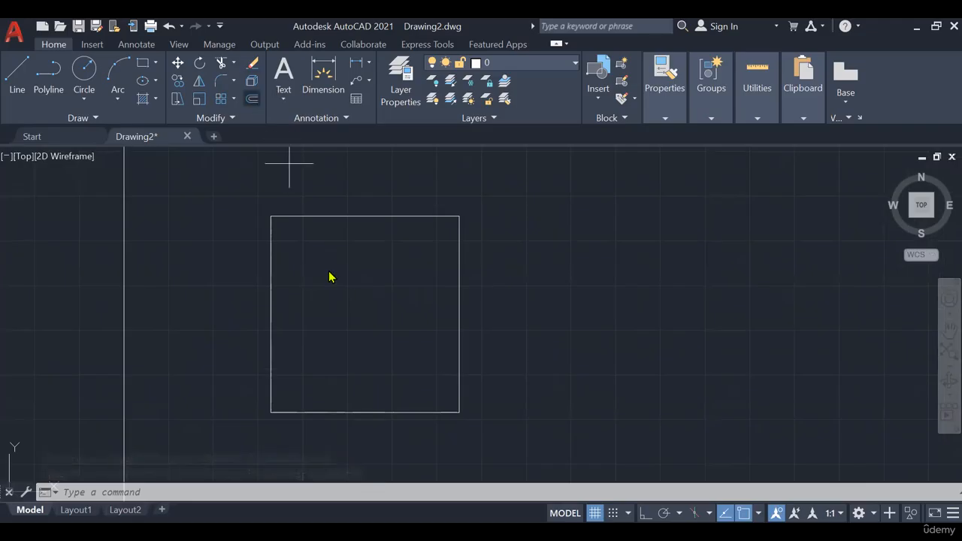
type("o")
key("Return")
type(".23")
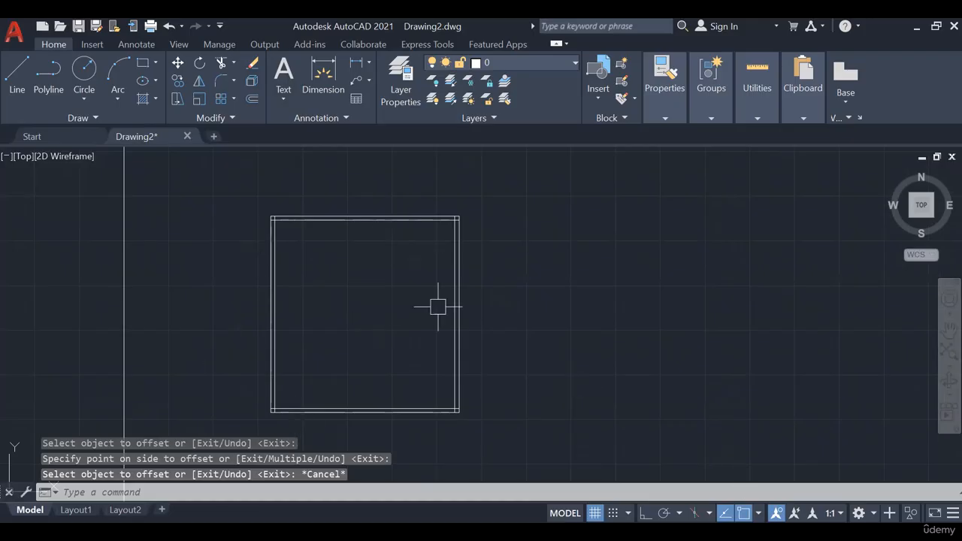
middle_click_drag(432, 331, 423, 321)
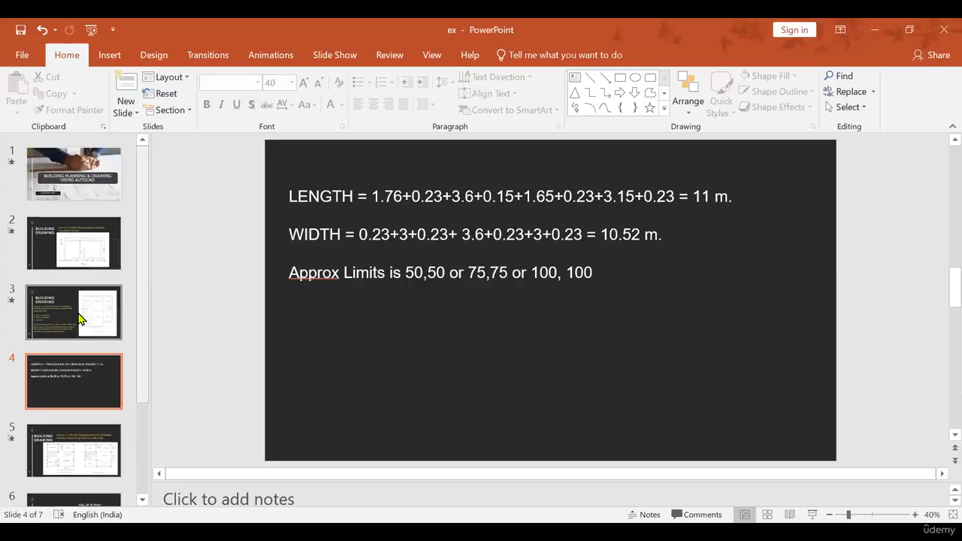
- Switch to PowerPoint and examine the Exercise 1.2 residential floor plan on slide 3 in full-screen view
left_click(81, 316)
left_click(93, 383)
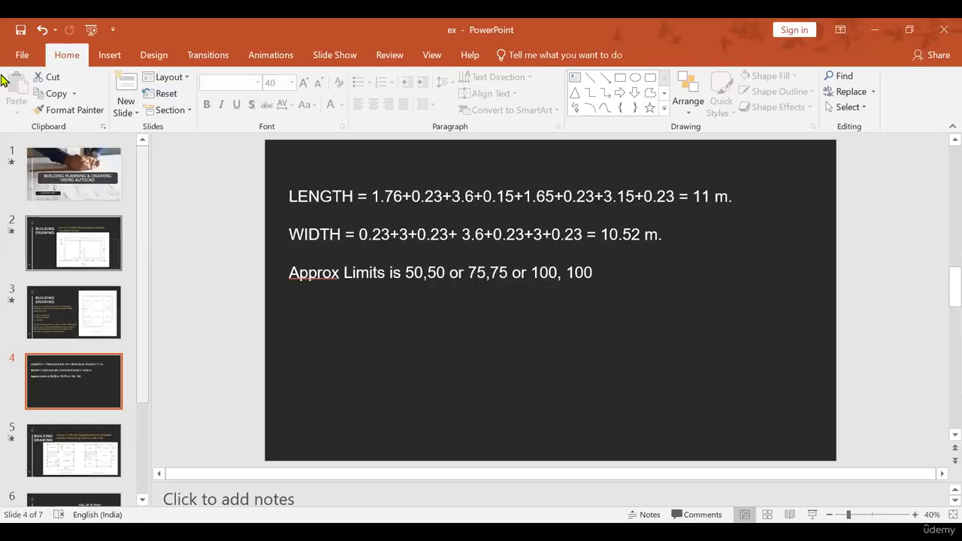
left_click(69, 255)
left_click(79, 318)
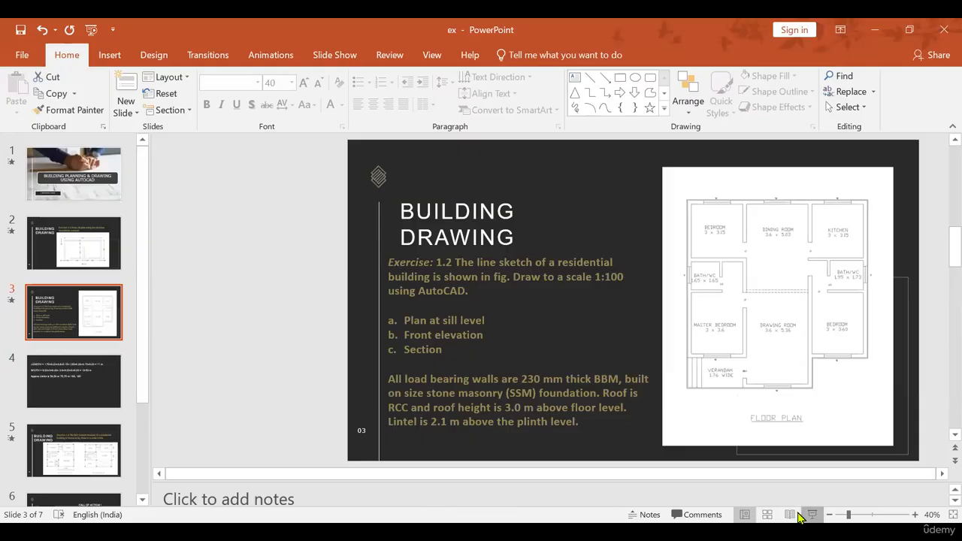
key("shift+F5")
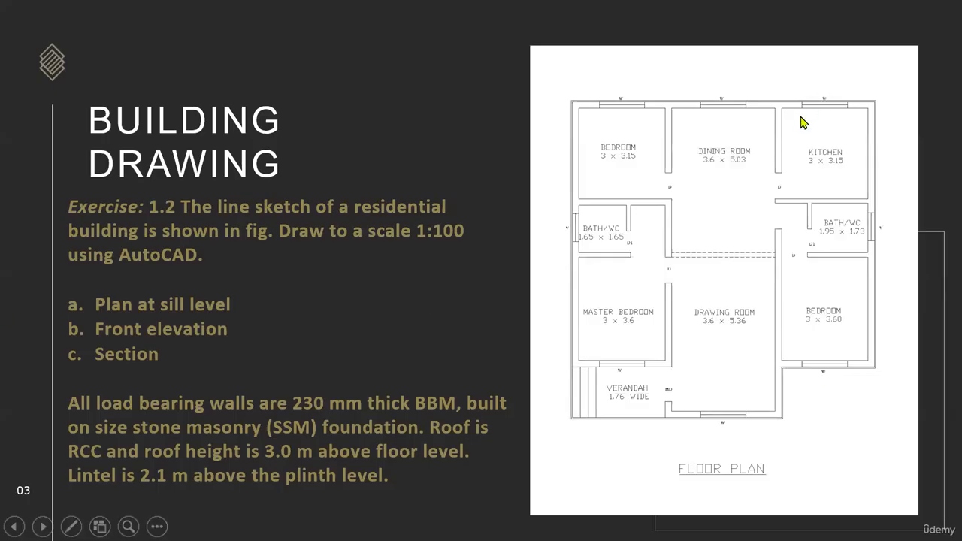
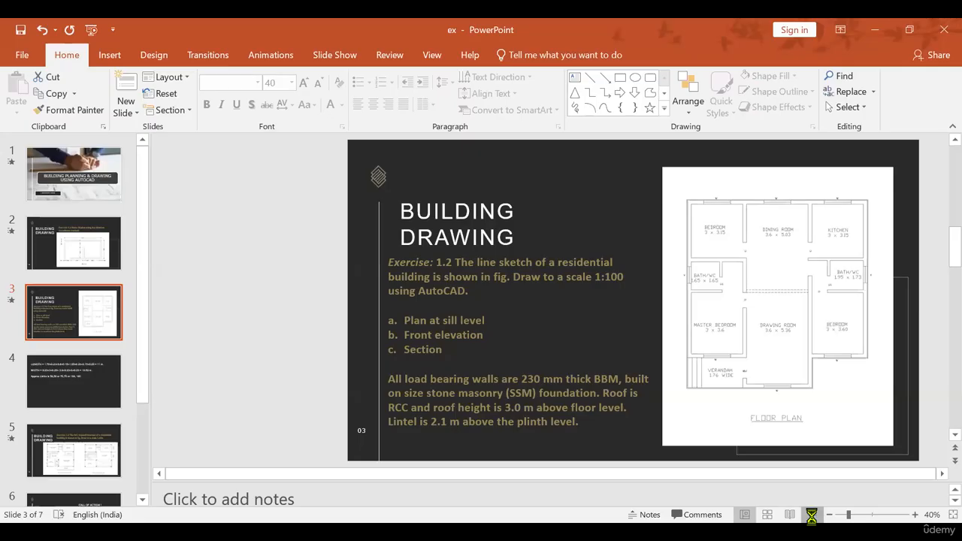
- Check the slide's floor plan, then in AutoCAD offset the wall line below the kitchen down 1.73 and that line 0.15 for the Bath/WC wall
left_click(811, 517)
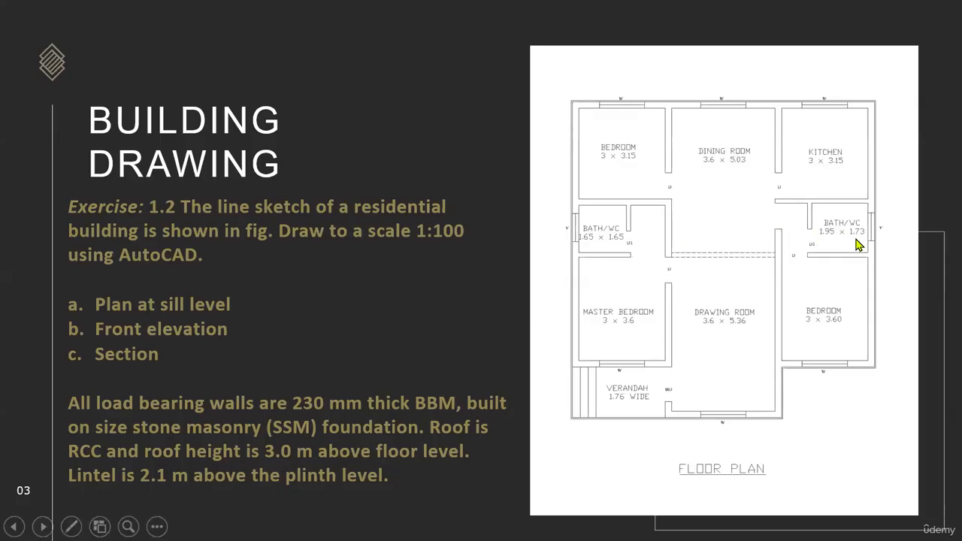
key("Escape")
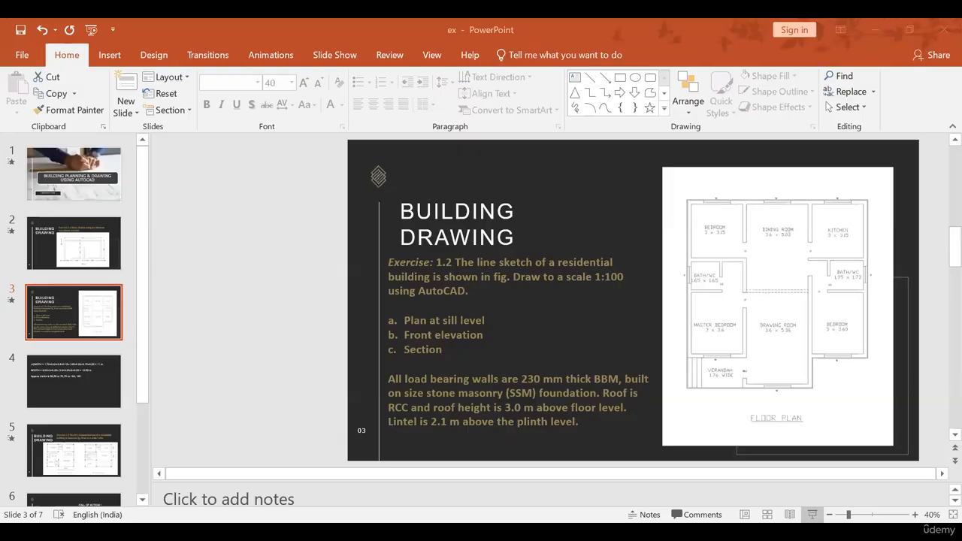
key("alt+Tab")
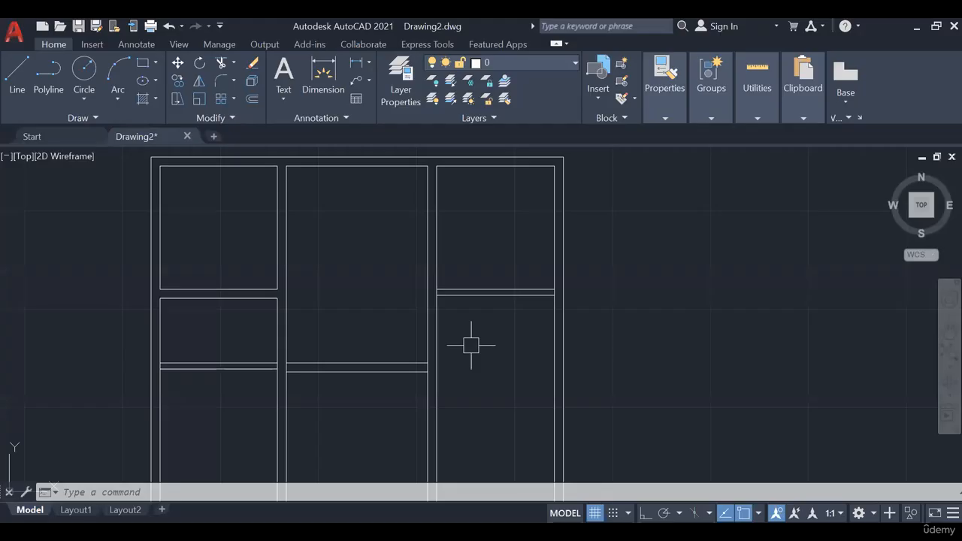
type("o")
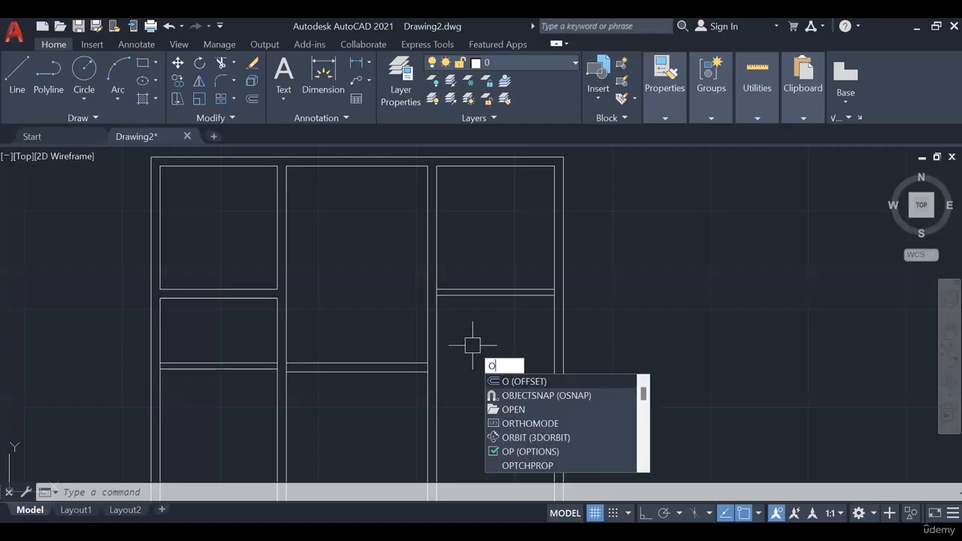
key("Return")
type("1.73")
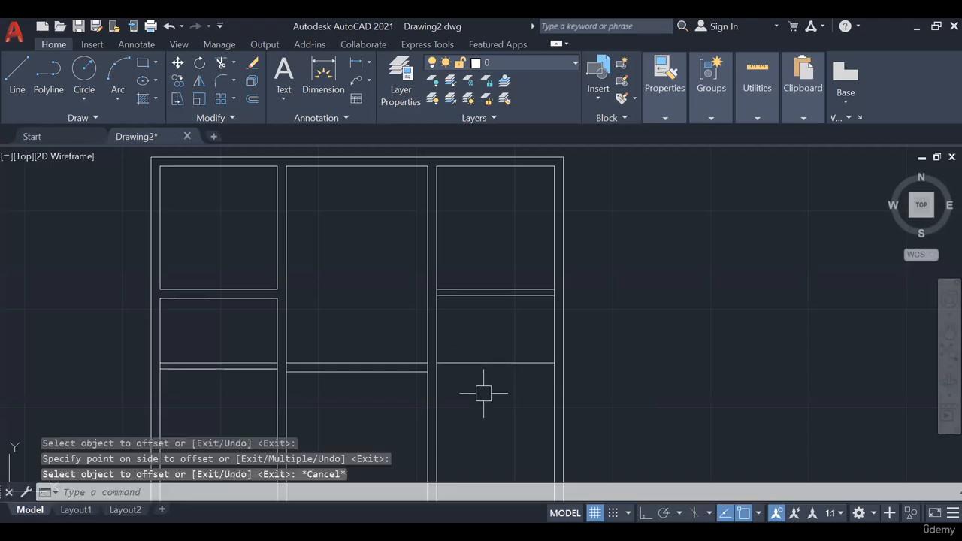
key("Return")
type(".15")
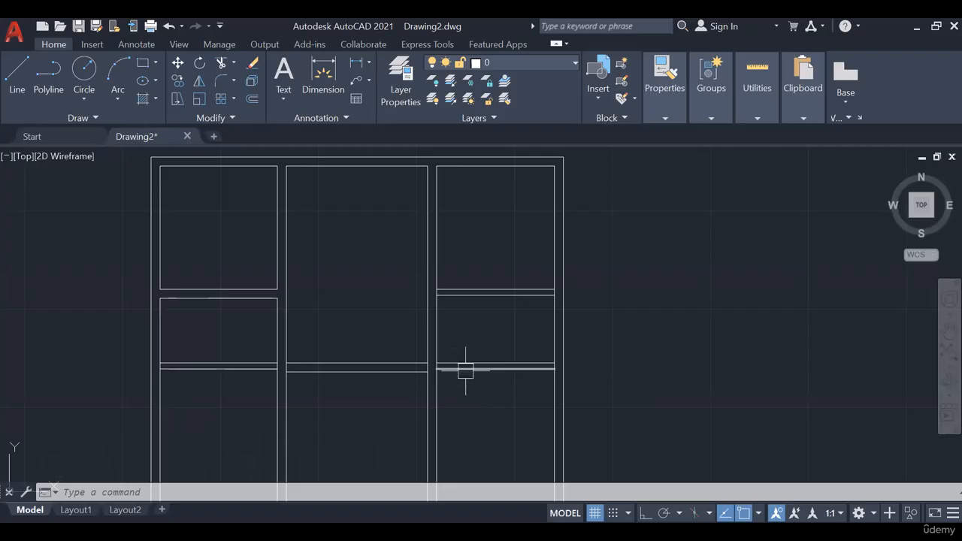
- Check the slide's room sizes, then offset the master bedroom's upper wall line down 3.6 and the resulting line 0.23 for the verandah wall
scroll(463, 373, "down", 2)
mouse_move(386, 399)
middle_mouse_down()
mouse_move(382, 296)
mouse_move(332, 343)
middle_mouse_up()
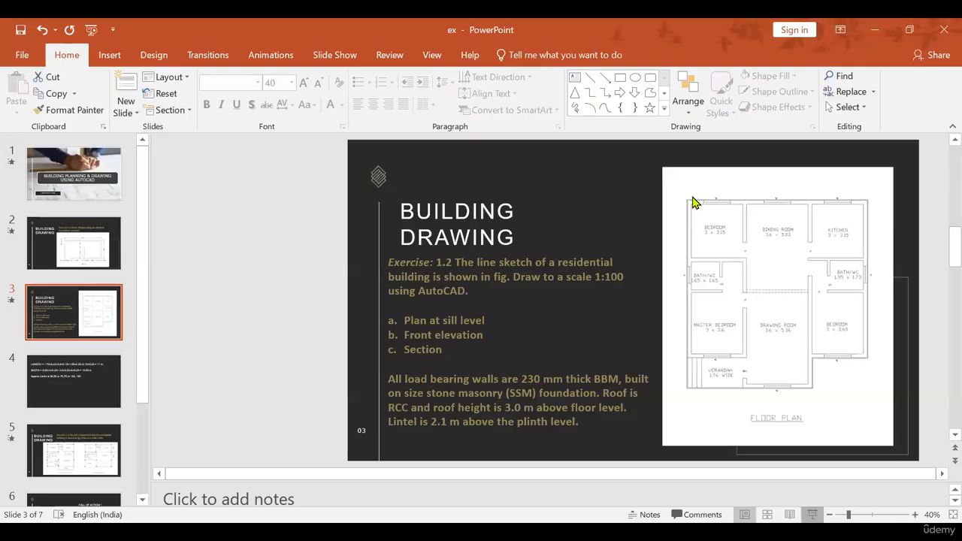
key("shift+F5")
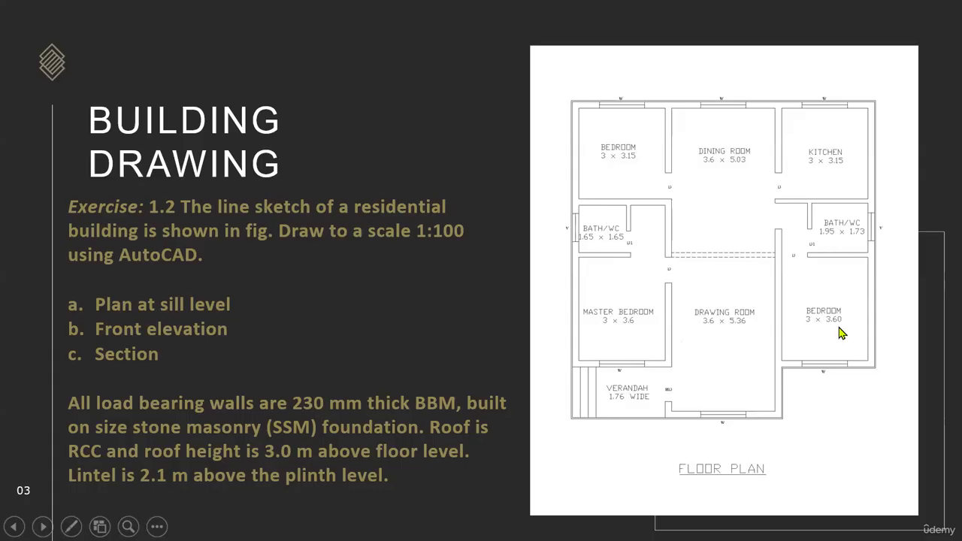
key("Escape")
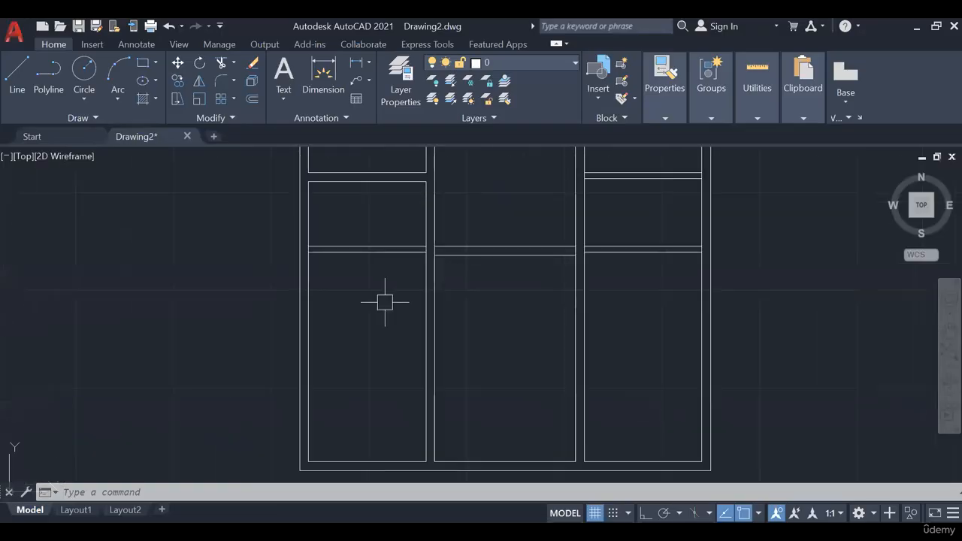
type("o")
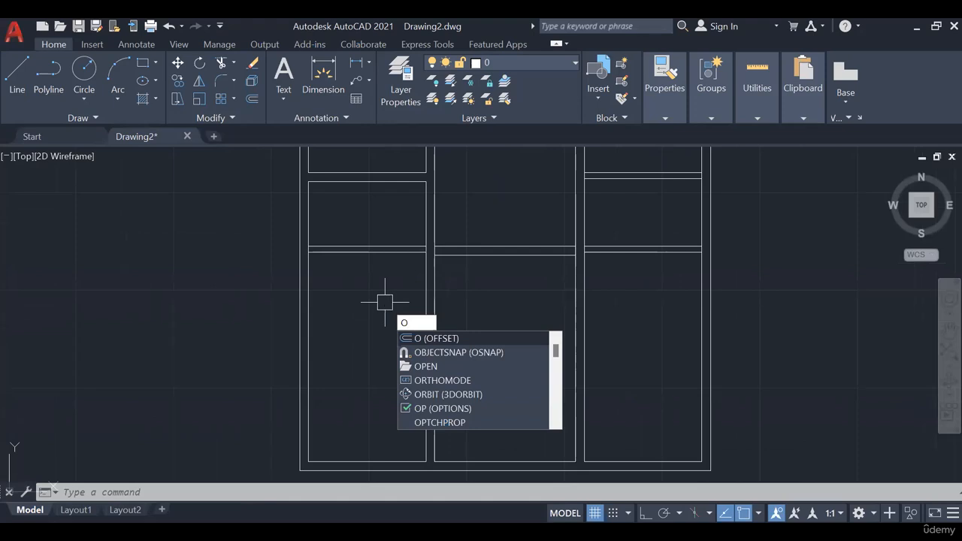
key("Return")
type("3.6")
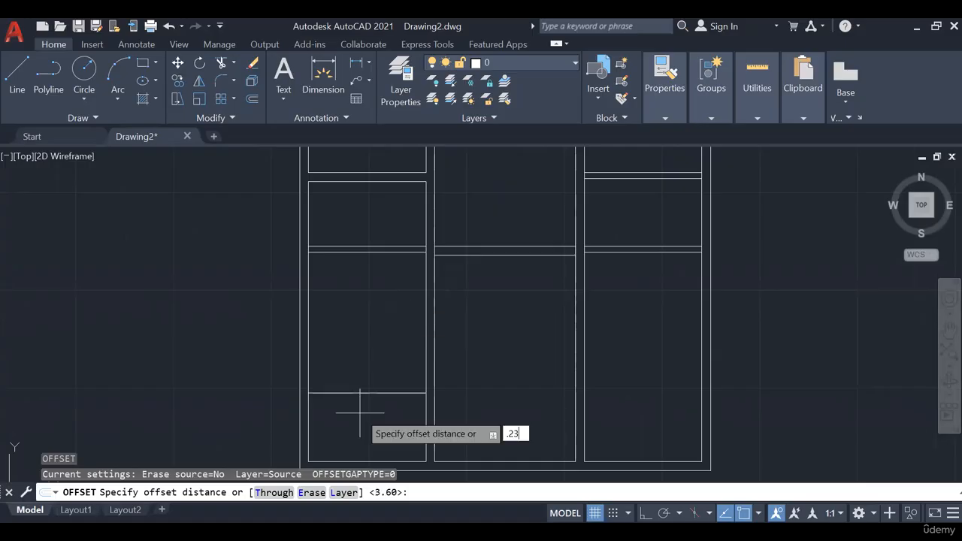
key("BackSpace")
key("BackSpace")
key("BackSpace")
key("BackSpace")
key("BackSpace")
key("BackSpace")
key("BackSpace")
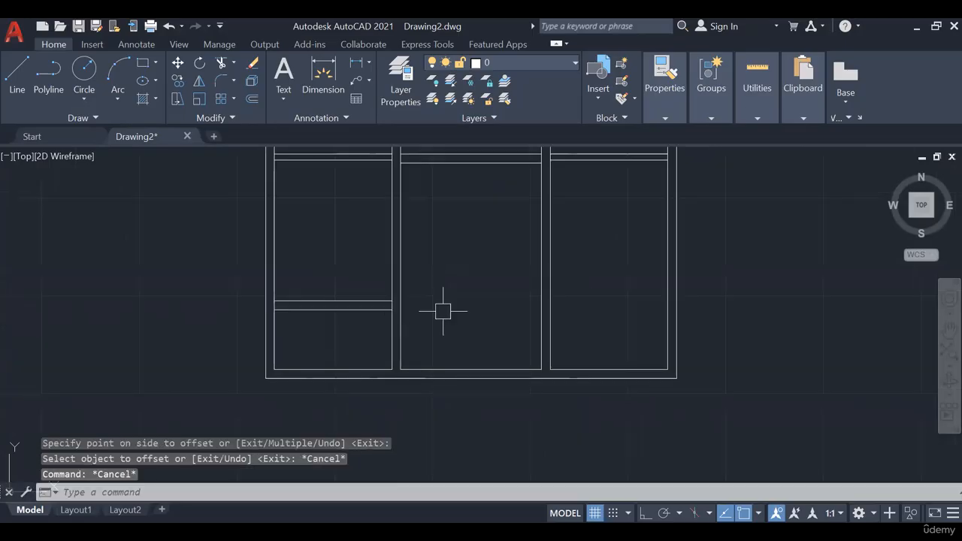
- Offset the drawing room's upper wall line down by 5.36
middle_click_drag(465, 304, 421, 348)
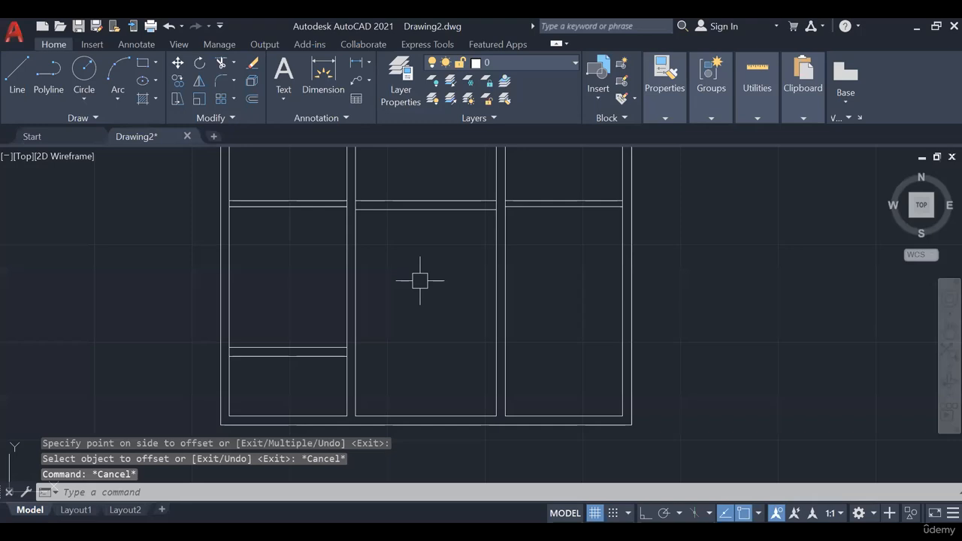
type("o")
key("Return")
type("5.36")
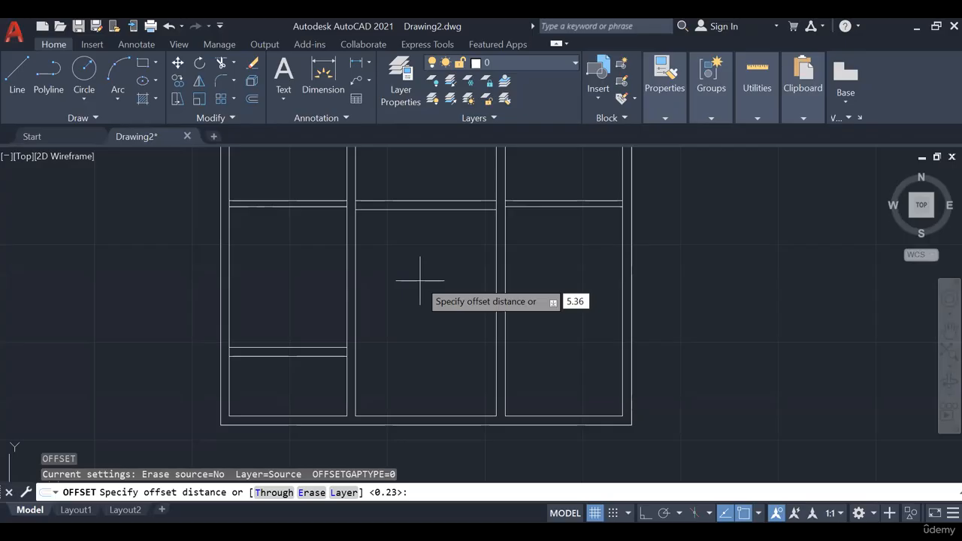
key("Return")
left_click(425, 210)
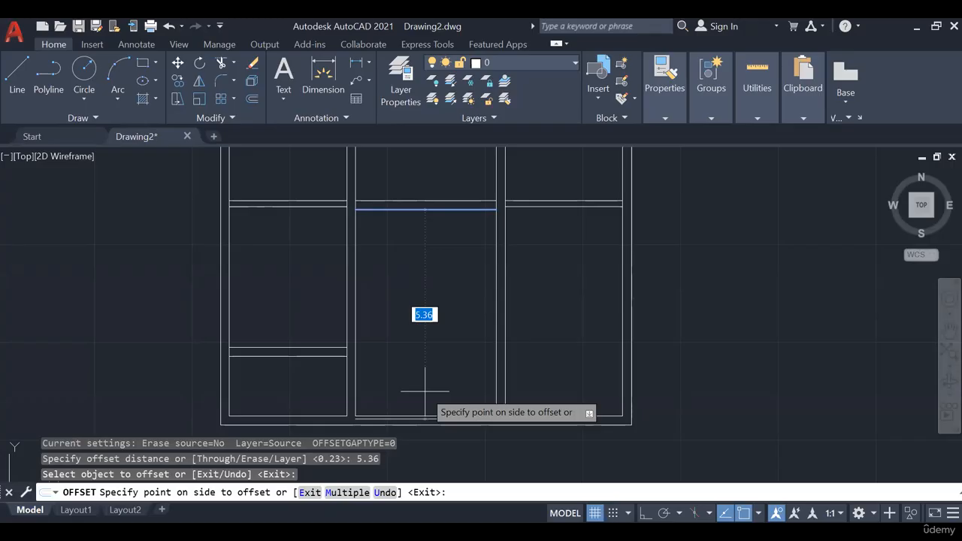
left_click(426, 392)
- Measure the gap between the drawing room's offset line and the outer wall's inner line with a linear dimension, without placing it
mouse_move(401, 344)
middle_mouse_down()
mouse_move(389, 290)
mouse_move(378, 327)
middle_mouse_up()
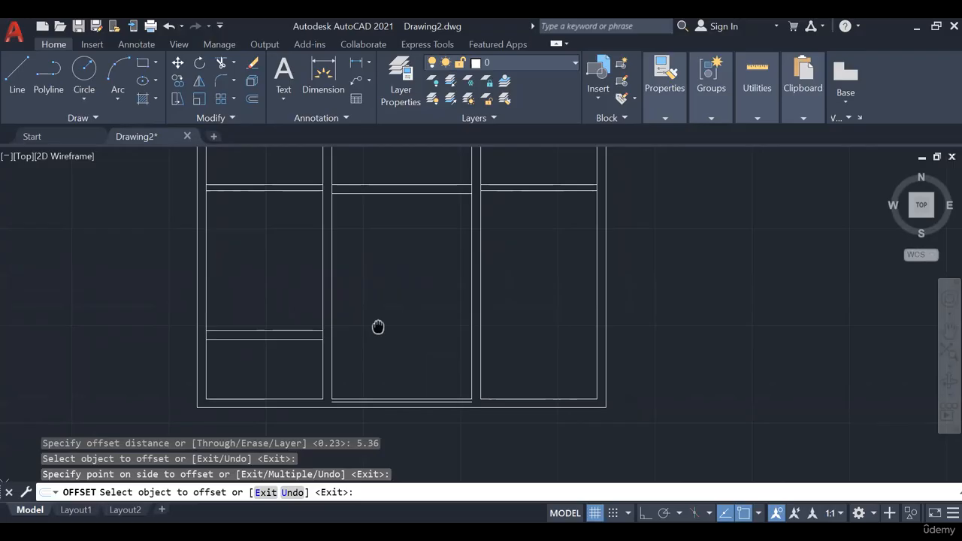
middle_click_drag(378, 327, 384, 331)
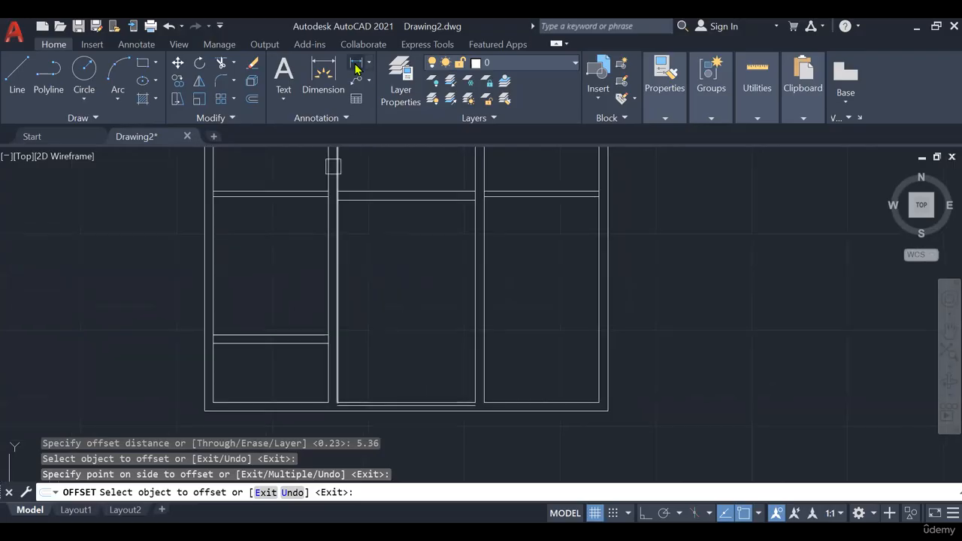
key("Escape")
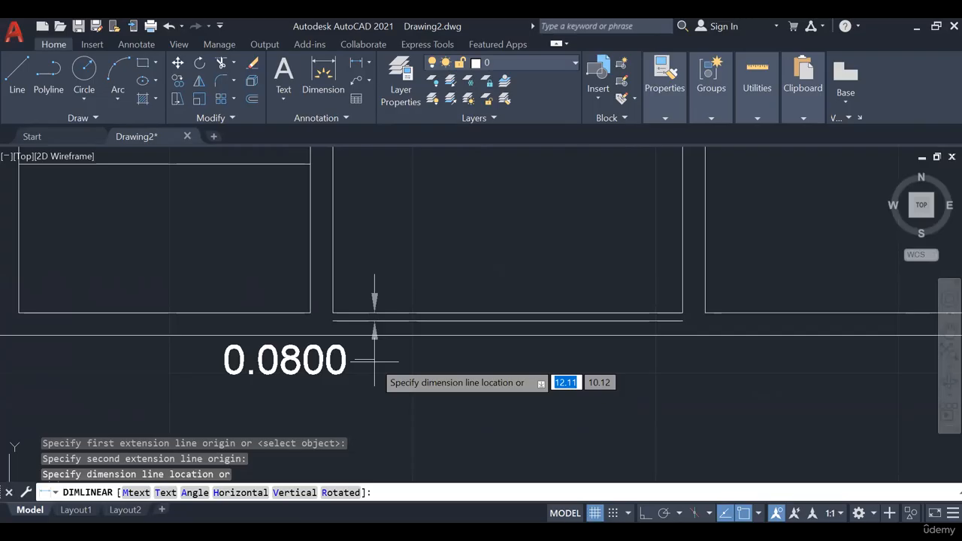
key("Escape")
key("Escape")
key("Escape")
- Switch to PowerPoint and open slide 3 in full-screen view to check the drawing room and verandah sizes
scroll(419, 338, "down", 4)
middle_click_drag(453, 315, 418, 384)
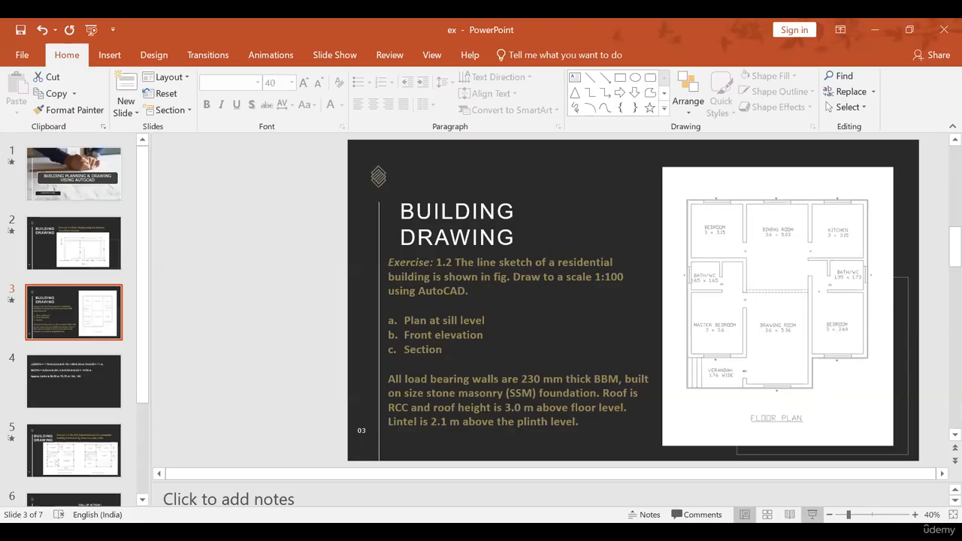
left_click(812, 515)
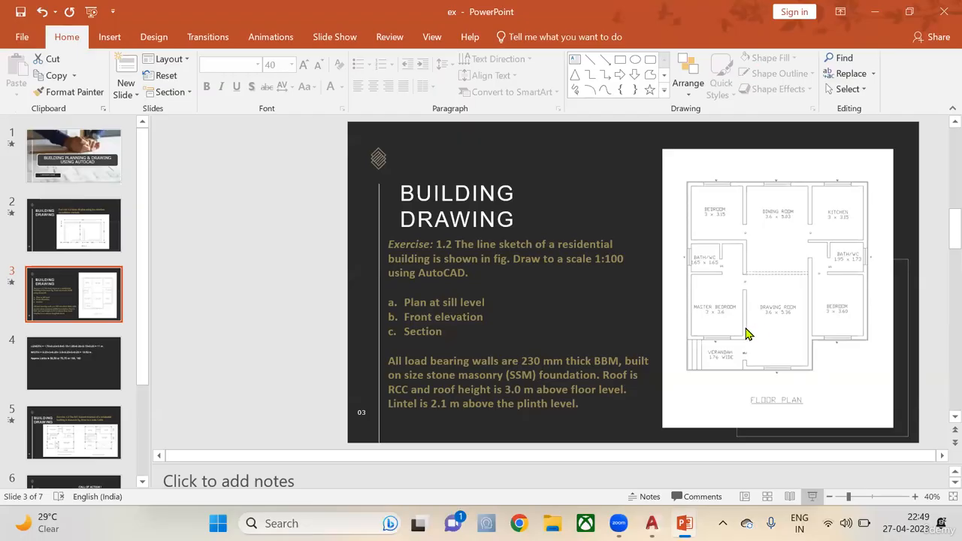
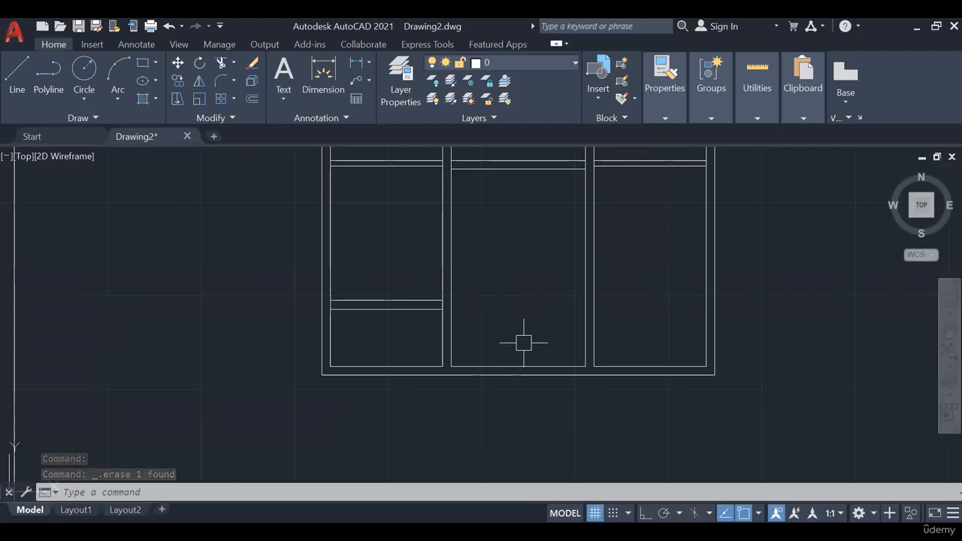
- Offset the upper wall line of the drawing room down by 5.36 again to recreate its lower wall line
middle_click_drag(526, 356, 539, 424)
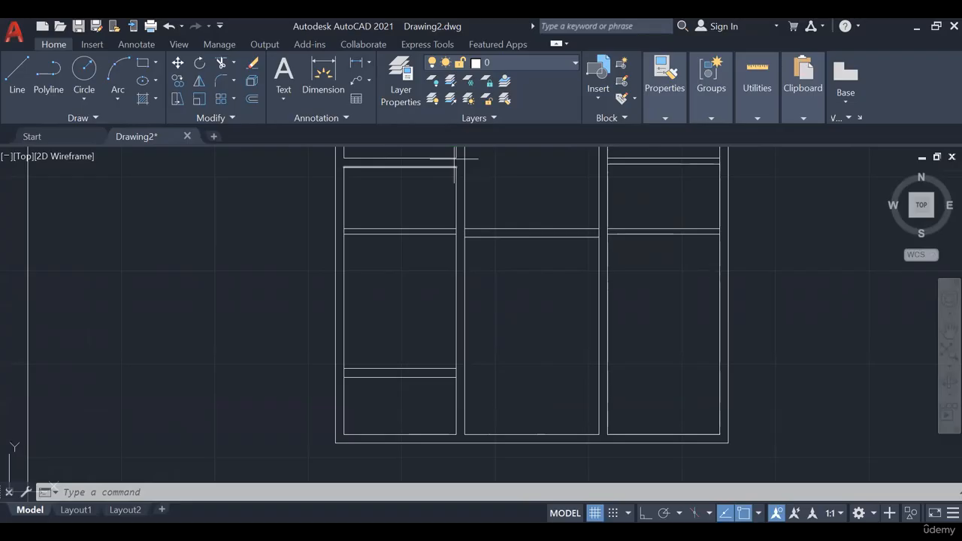
key("Escape")
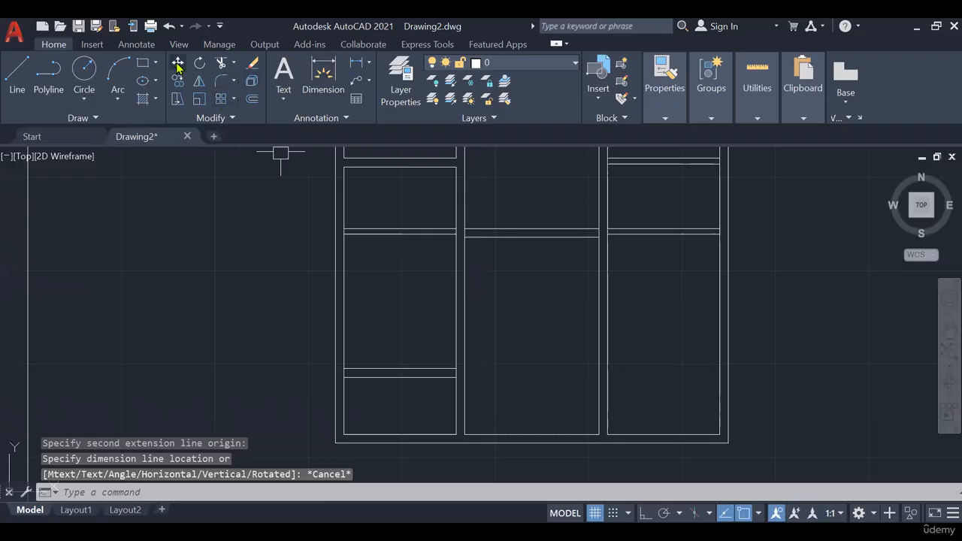
left_click(252, 98)
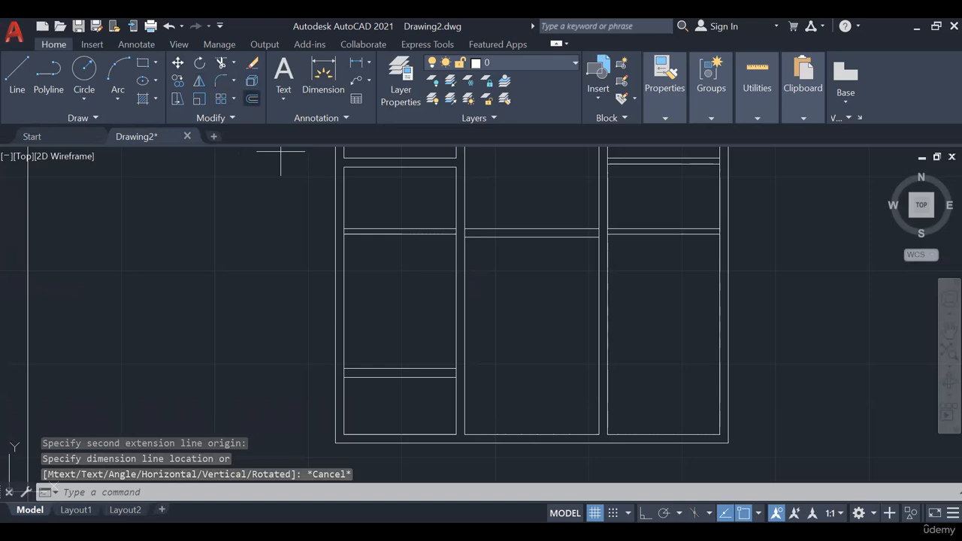
type("5.36")
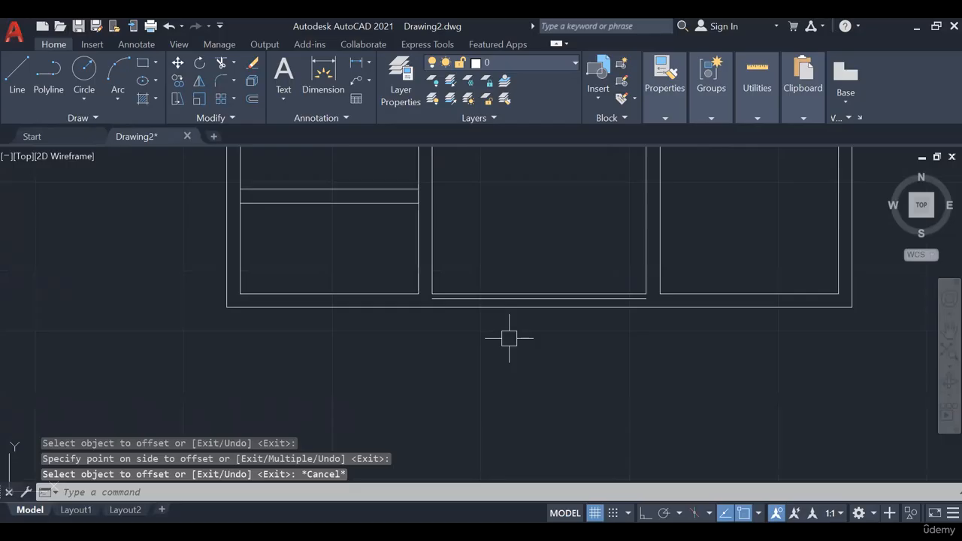
- Examine how the drawing room's new offset line sits against the inner and outer lines of the bottom wall
scroll(434, 313, "up", 2)
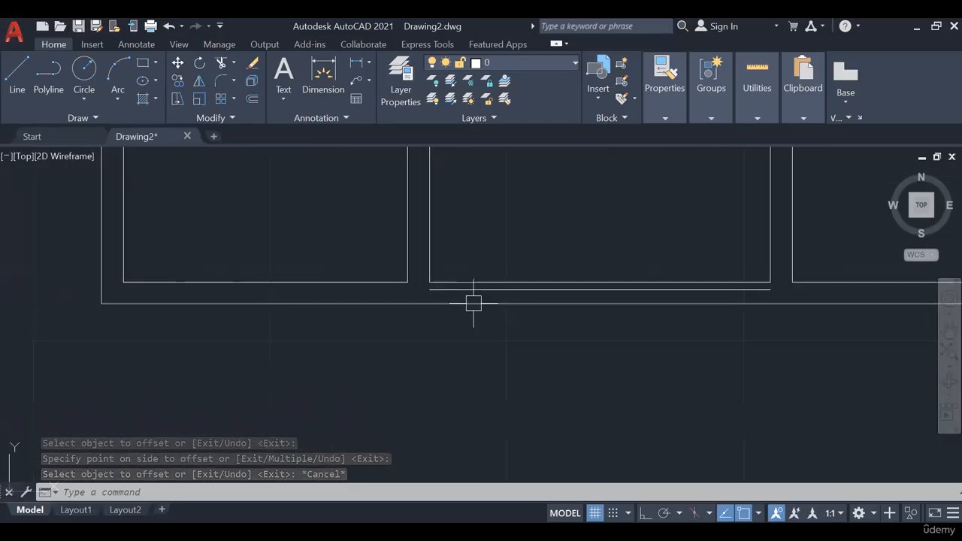
scroll(474, 303, "down", 2)
middle_click_drag(511, 291, 457, 329)
middle_click_drag(526, 243, 518, 369)
scroll(518, 369, "down", 2)
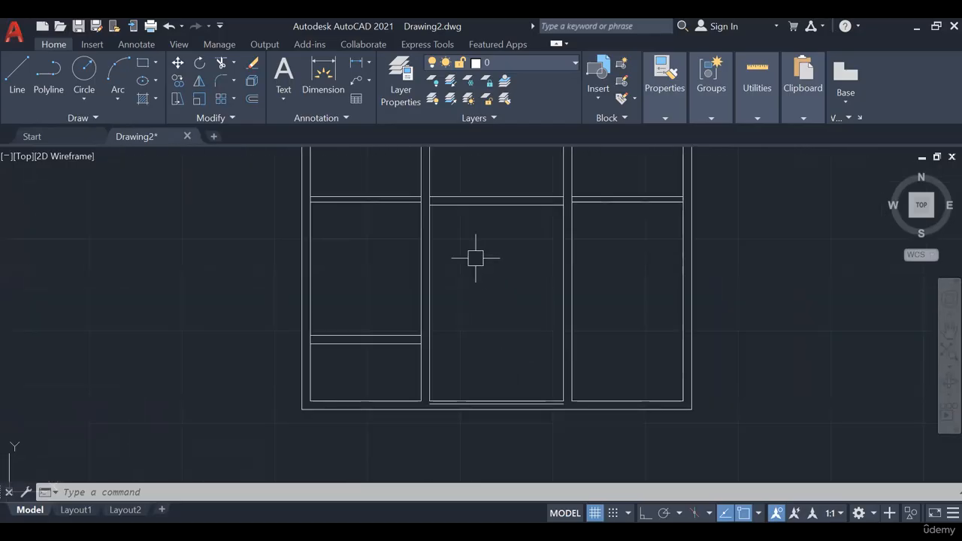
scroll(476, 401, "up", 8)
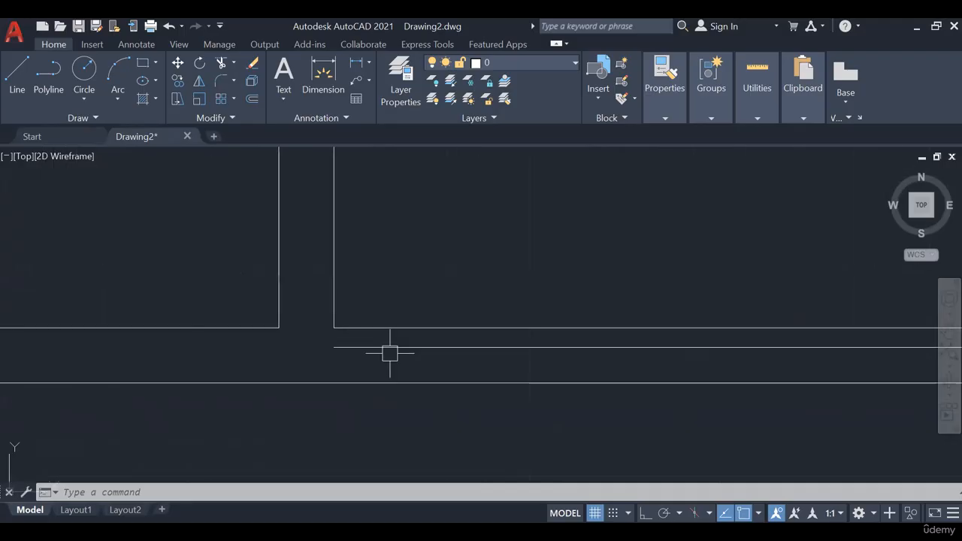
scroll(456, 311, "down", 6)
middle_click_drag(456, 311, 370, 361)
scroll(342, 379, "up", 2)
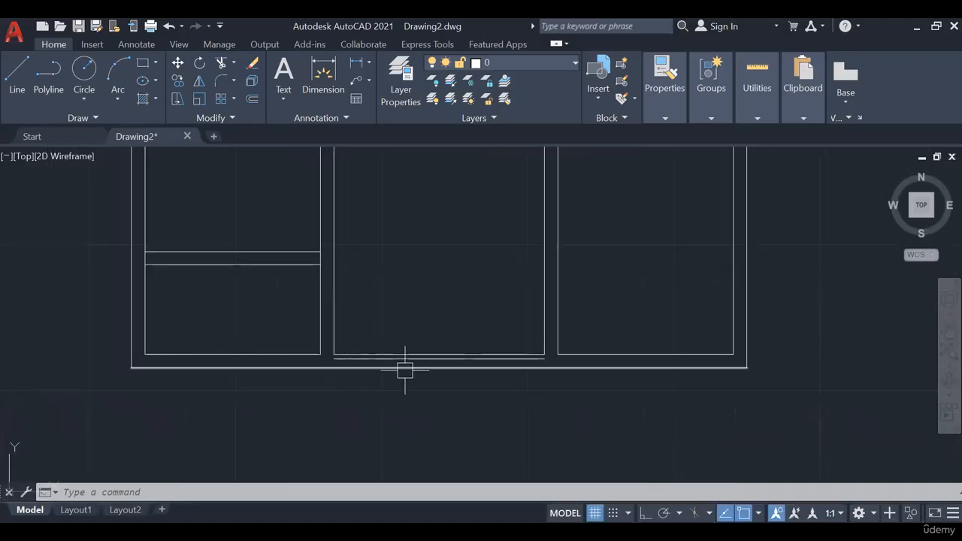
scroll(662, 390, "down", 2)
middle_click_drag(664, 390, 600, 439)
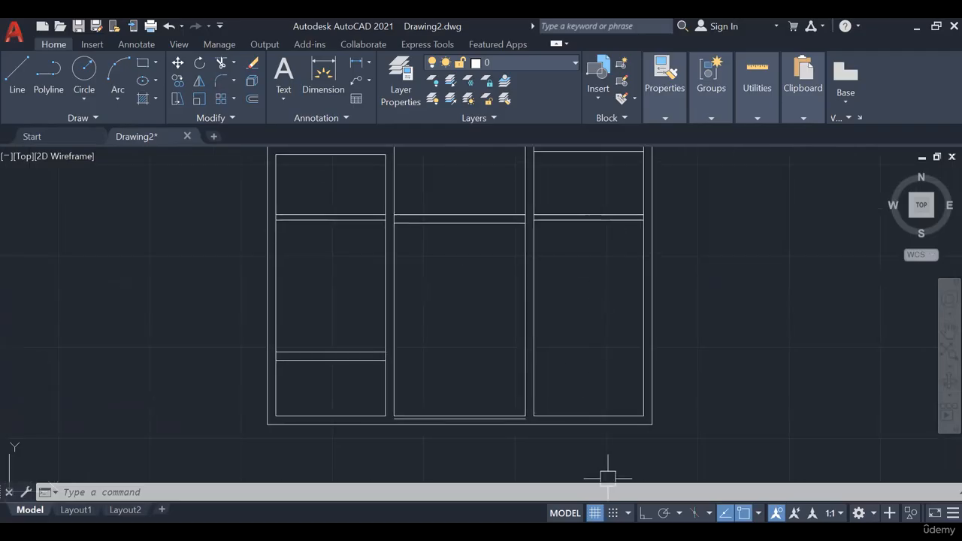
- Check the bedroom size on the slide, then offset that bedroom's upper wall line down 3.60 and the resulting line down 0.23
key("alt+Tab")
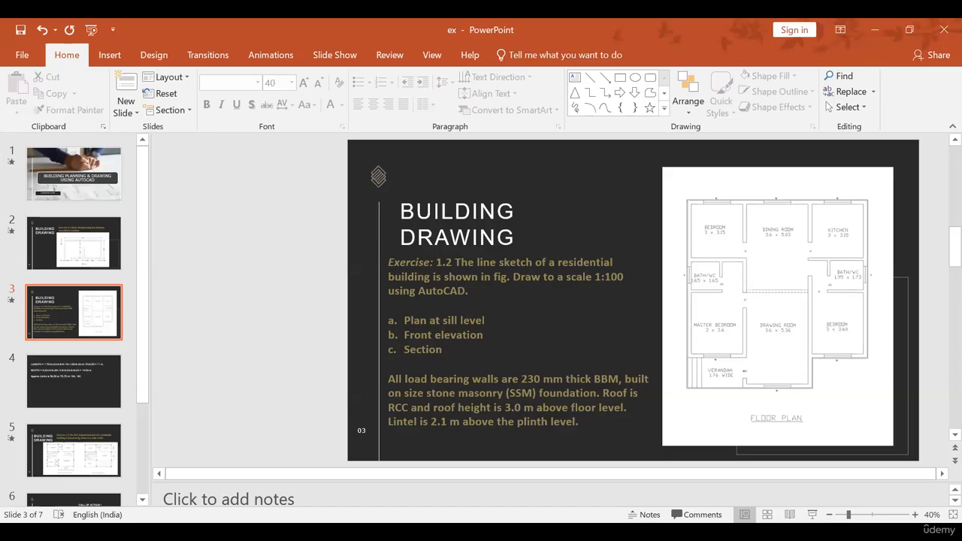
key("alt+Tab")
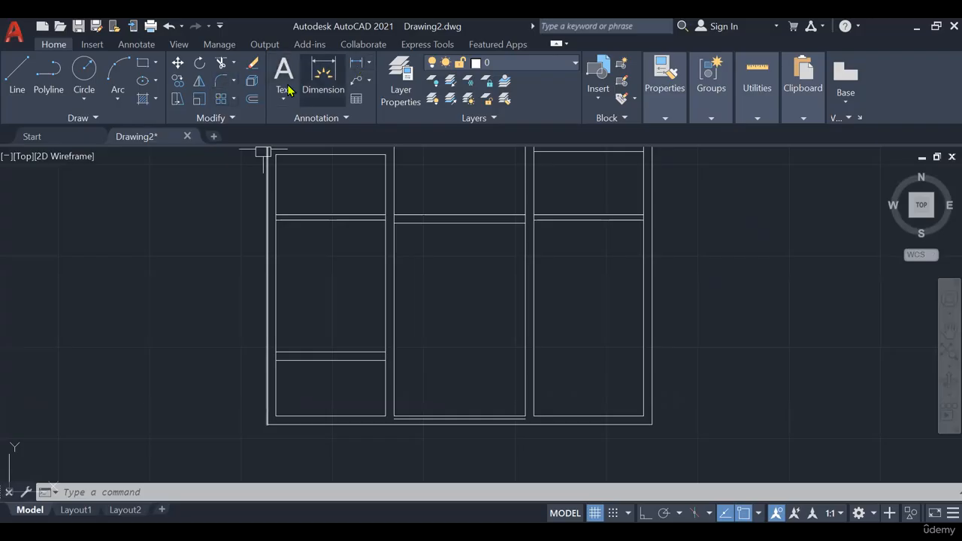
left_click(253, 99)
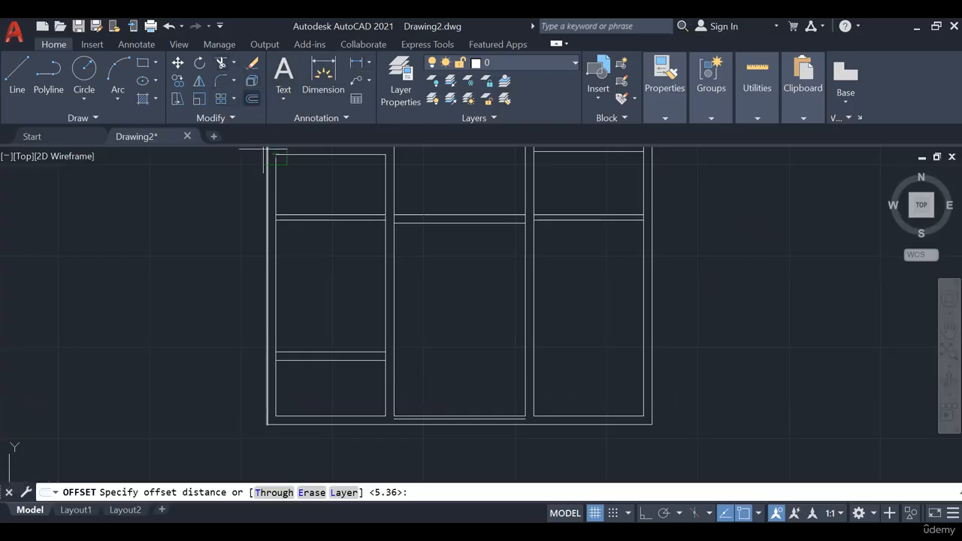
type("3.")
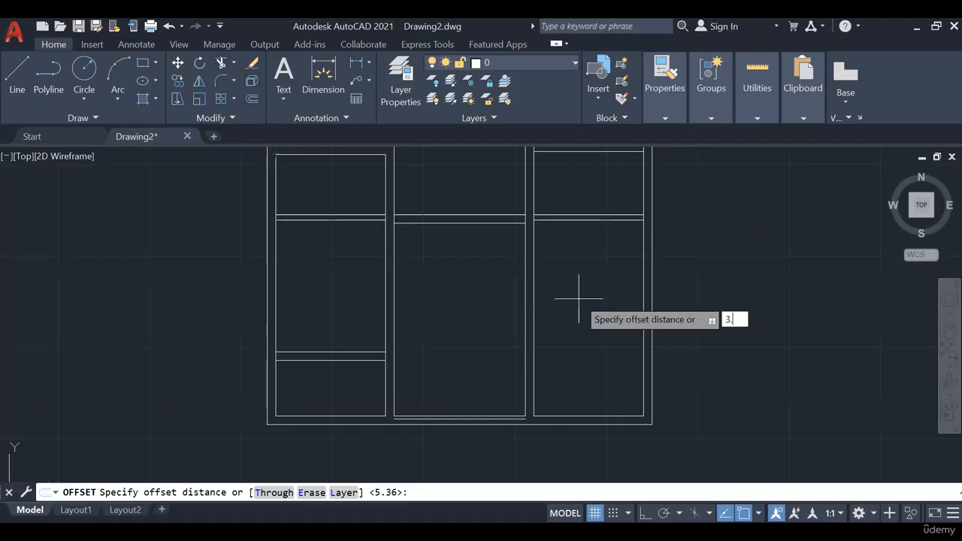
type("60")
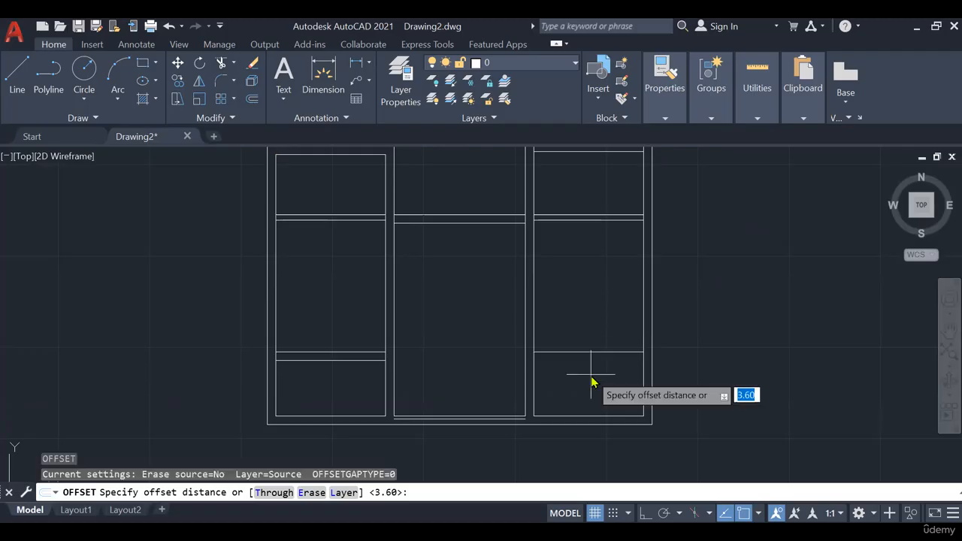
type(".23")
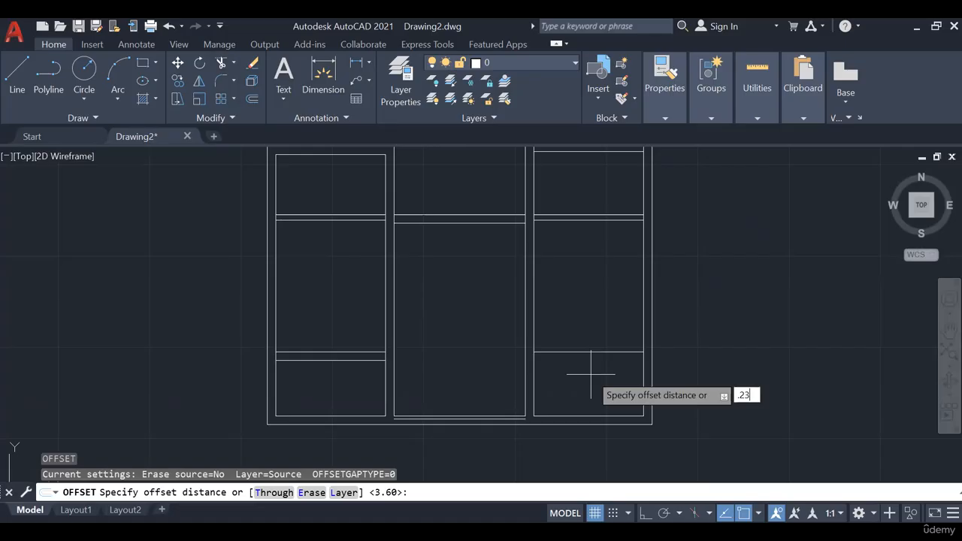
key("Escape")
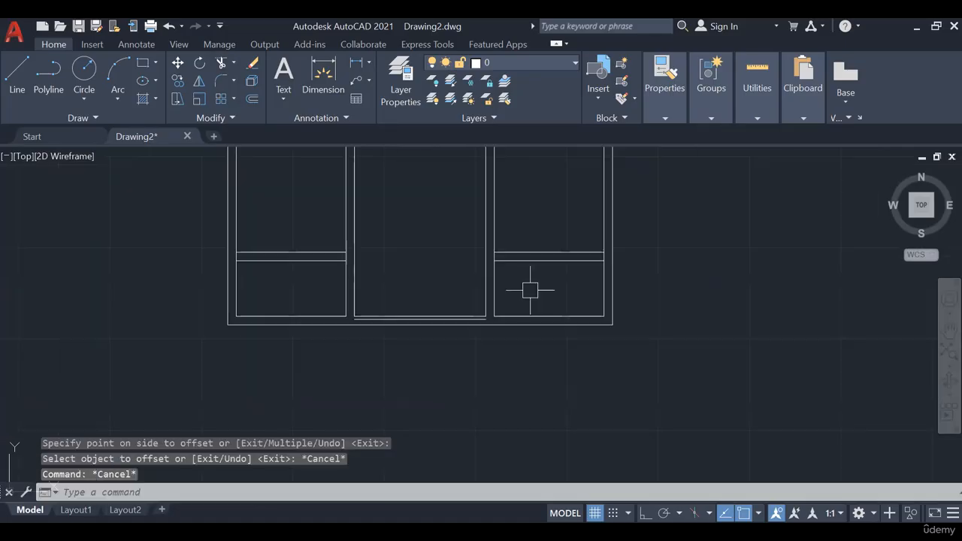
- Extend the bedroom's lower wall line to the outer wall and drawing room wall, and trim the outer wall lines below it
scroll(530, 290, "up", 5)
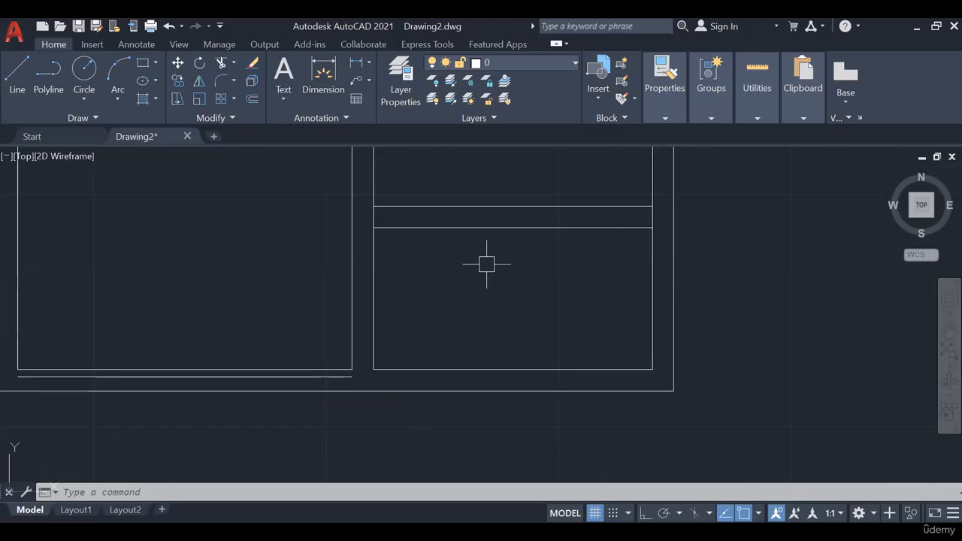
type("EX")
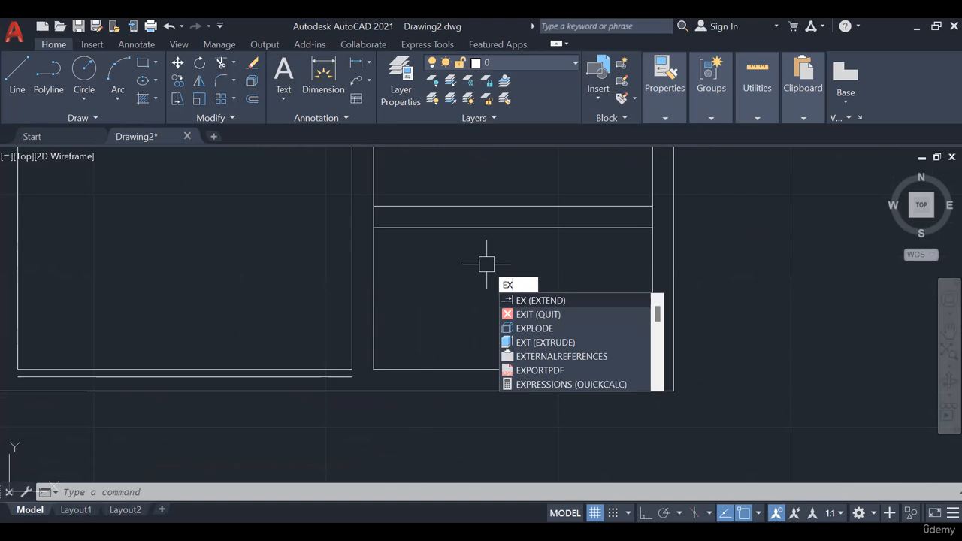
key("Return")
left_click(392, 229)
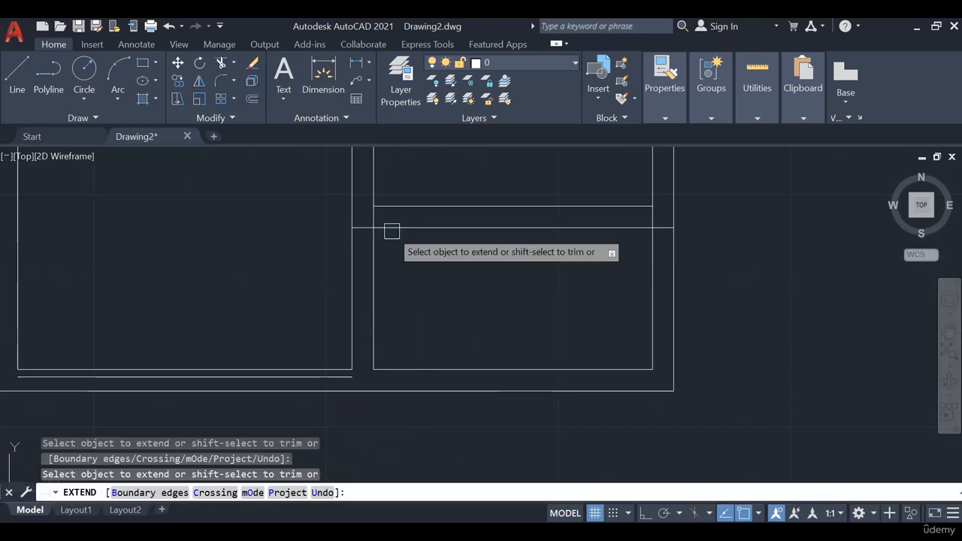
key("Escape")
key("Escape")
key("Escape")
scroll(516, 300, "down", 2)
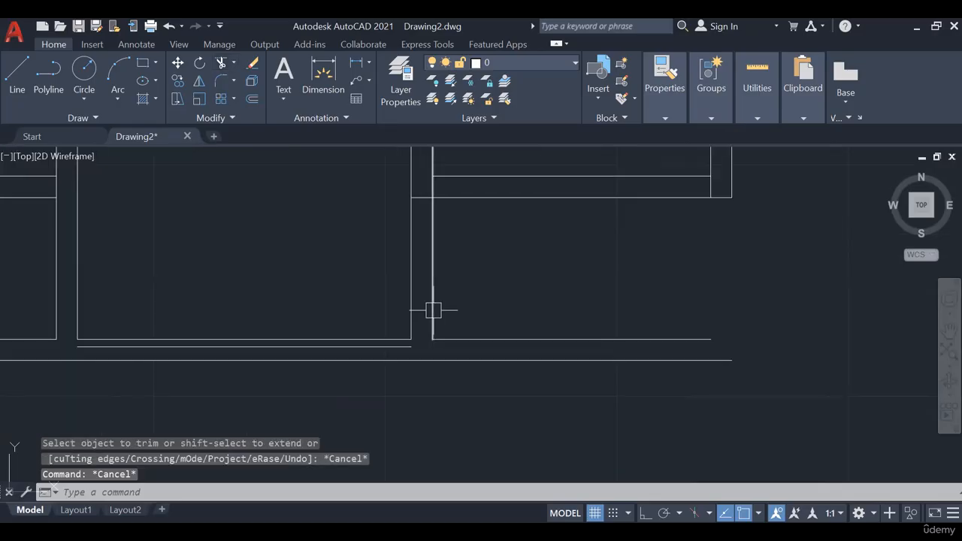
- Lengthen the drawing room's right outer wall line to the building's bottom line and trim away the bottom lines beyond it
left_click(432, 324)
left_click(432, 340)
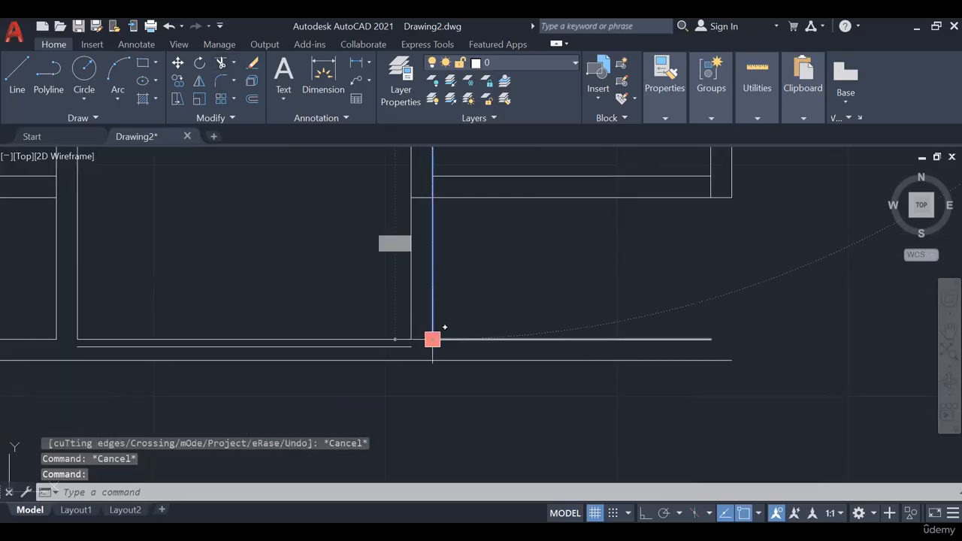
key("Escape")
key("Escape")
type("tr")
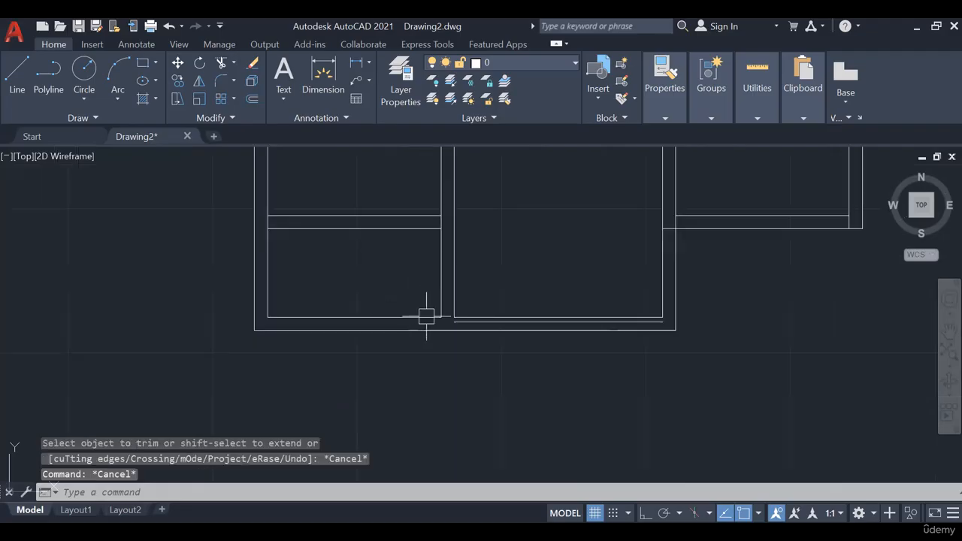
scroll(431, 320, "up", 4)
scroll(513, 336, "down", 2)
middle_click_drag(544, 336, 431, 301)
scroll(431, 301, "up", 2)
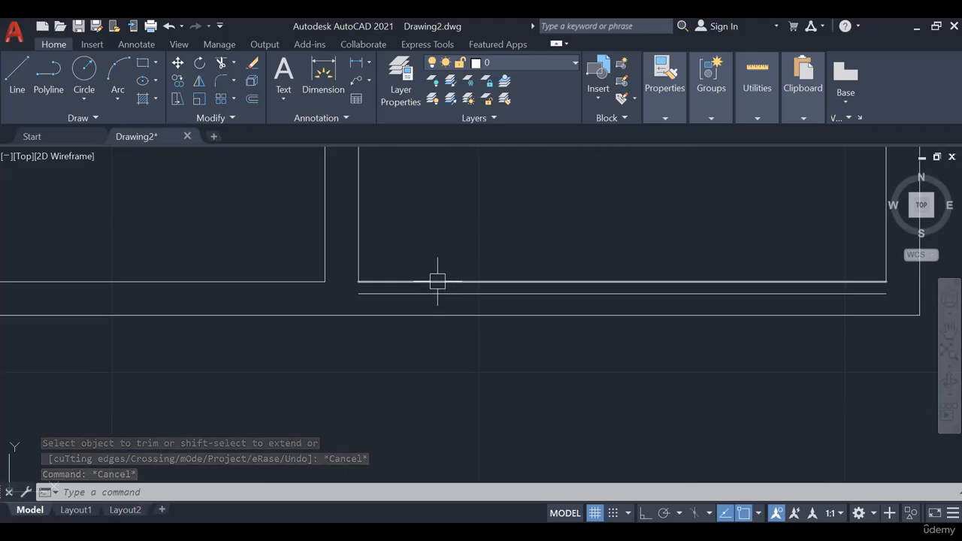
- Delete the building's outer bottom line and the drawing room's old inner bottom line
scroll(464, 320, "down", 2)
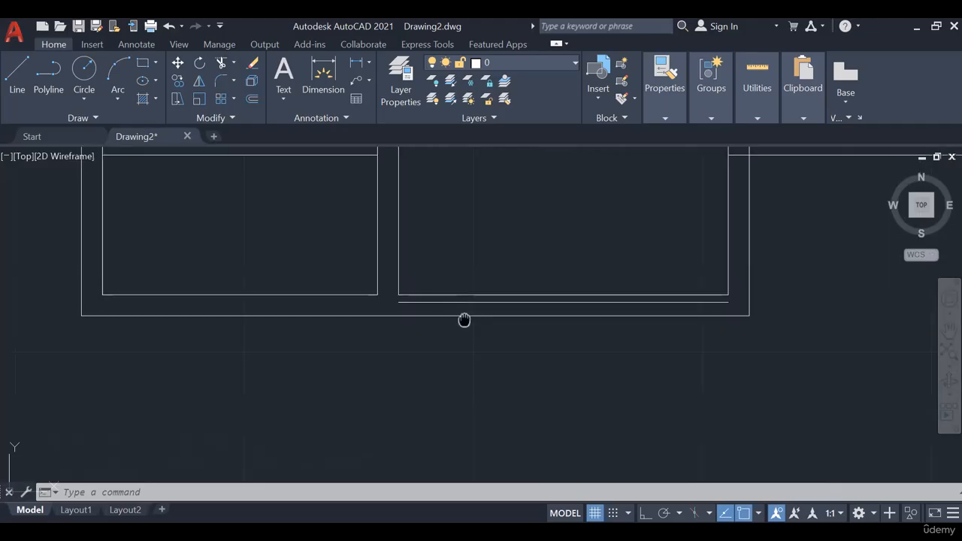
middle_click_drag(464, 320, 436, 307)
scroll(436, 307, "down", 2)
left_click(436, 306)
key("Delete")
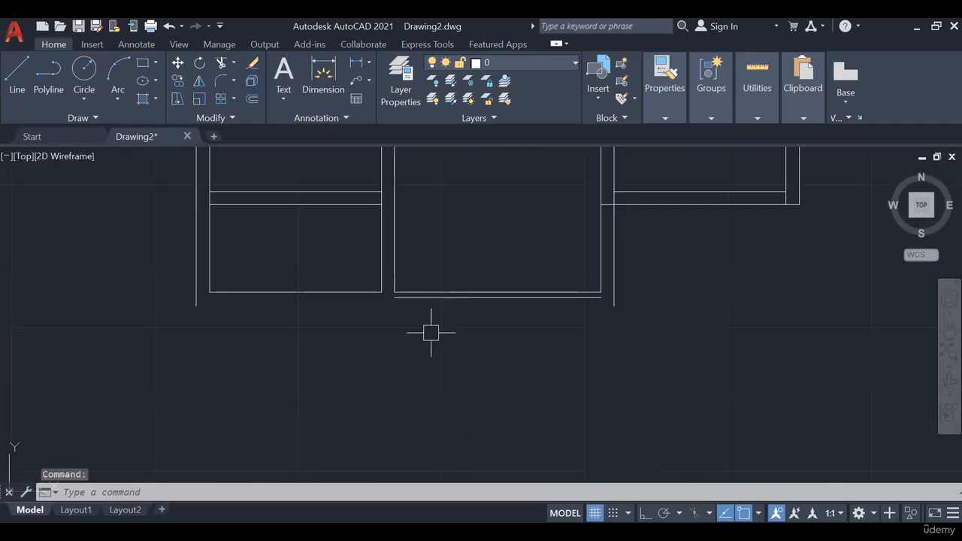
scroll(453, 288, "up", 2)
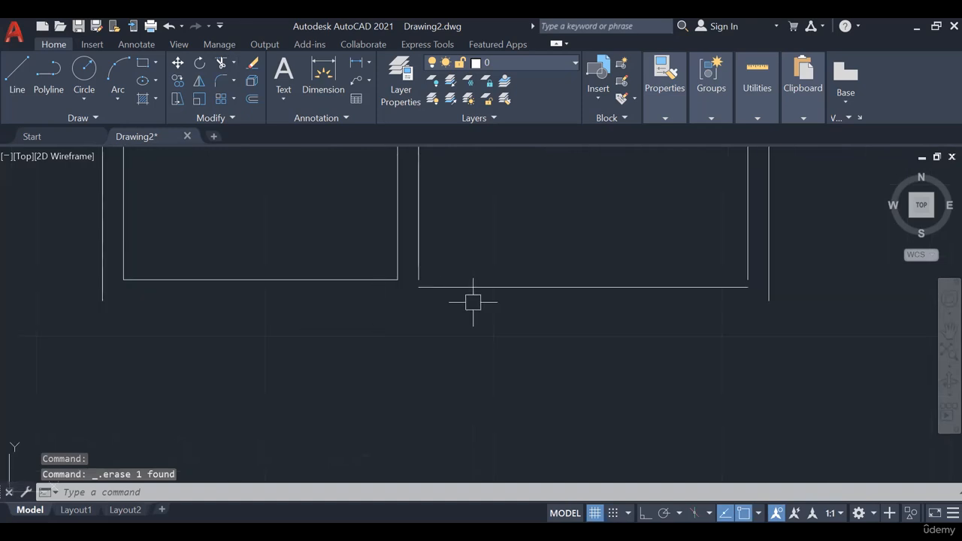
- Offset the drawing room's remaining bottom line down by 0.23 to form its front wall
middle_click_drag(471, 301, 396, 335)
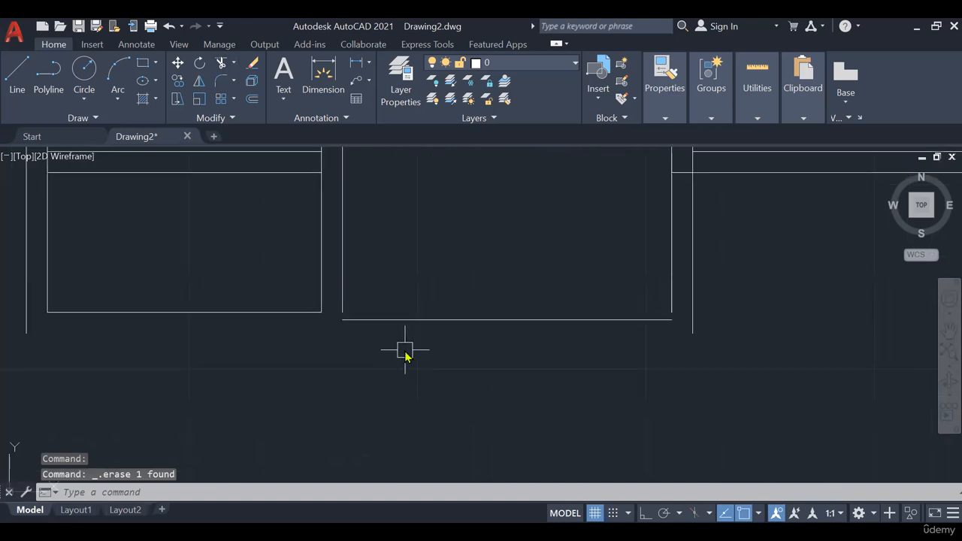
type("o")
key("Return")
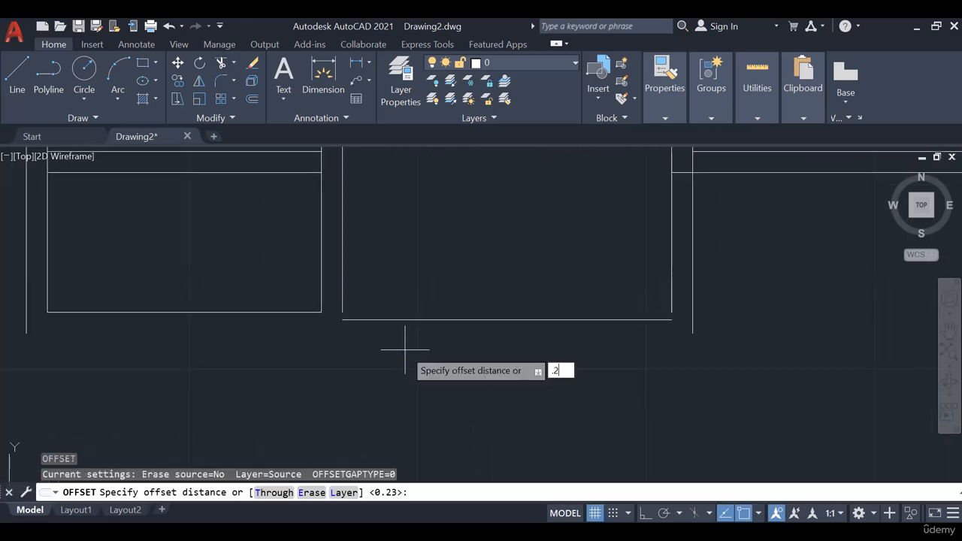
type(".23")
key("Return")
left_click(406, 320)
left_click(436, 405)
key("Escape")
key("Escape")
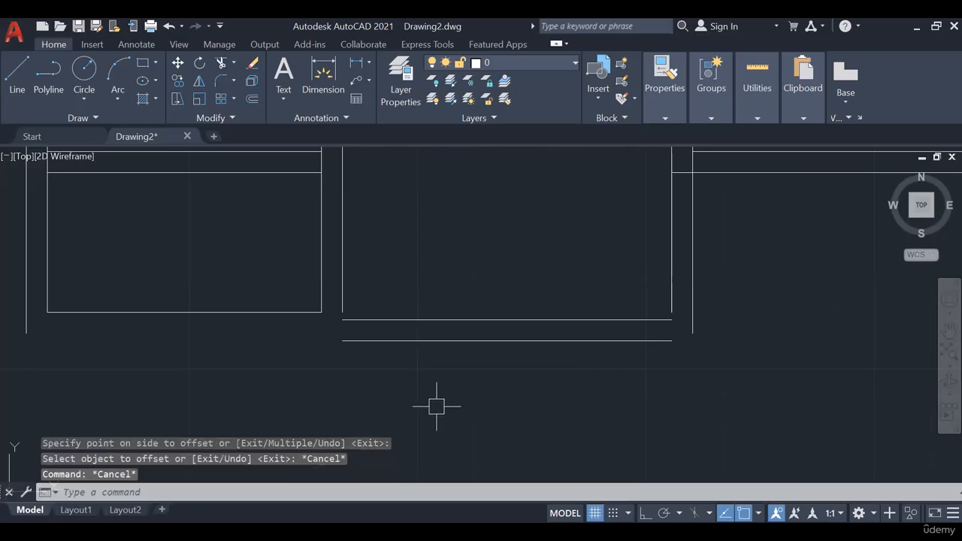
key("Escape")
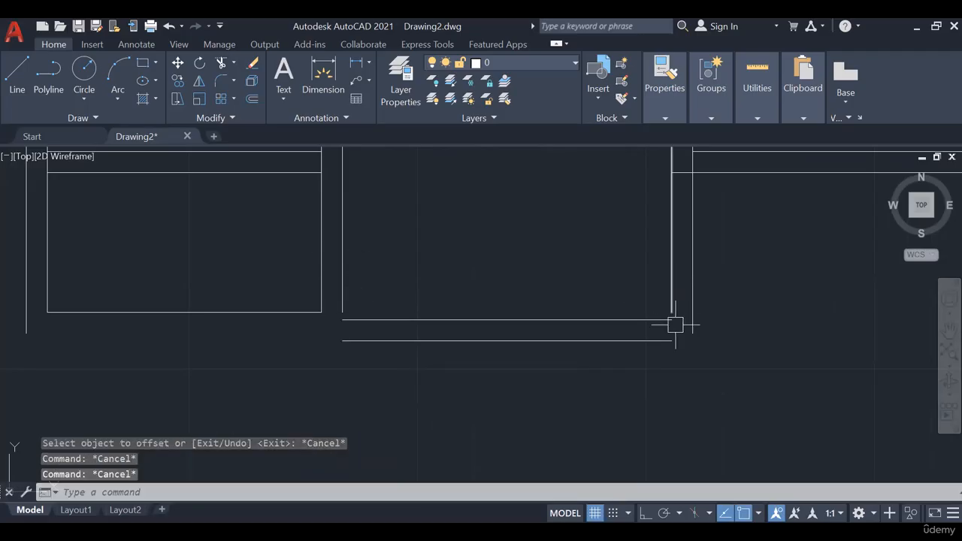
- Close the drawing room's lower wall corners with Chamfer and join the outer bottom line to the left and right outer wall lines
left_click(234, 80)
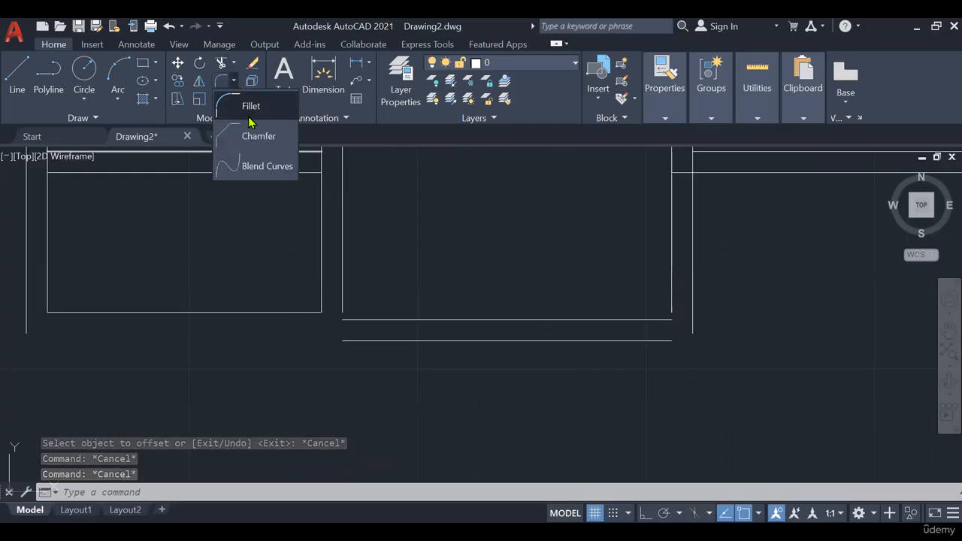
left_click(249, 139)
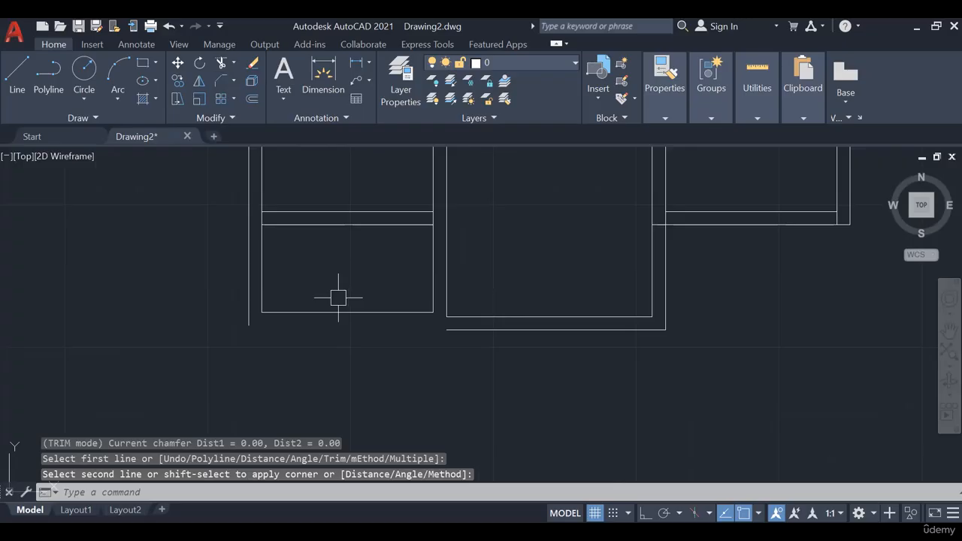
key("Escape")
key("Escape")
scroll(411, 313, "up", 2)
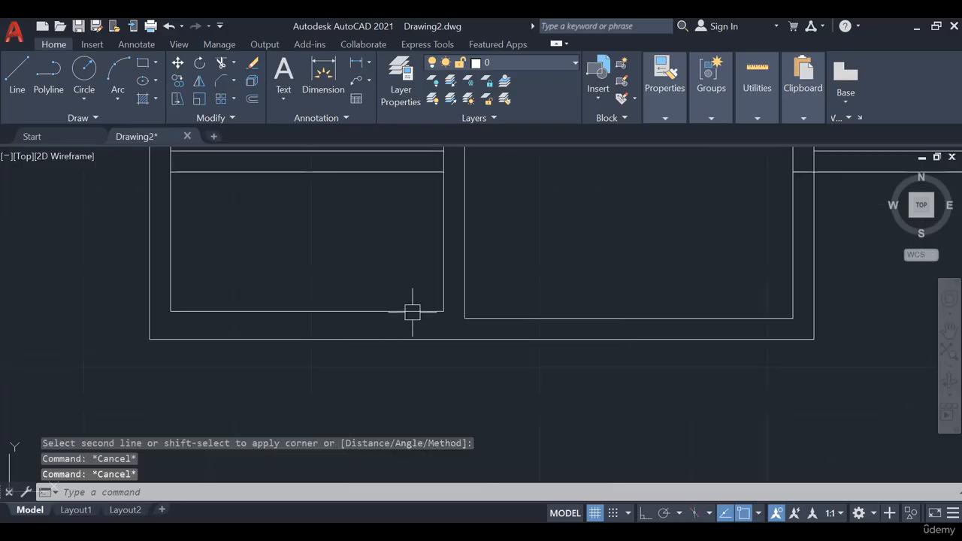
scroll(258, 301, "down", 2)
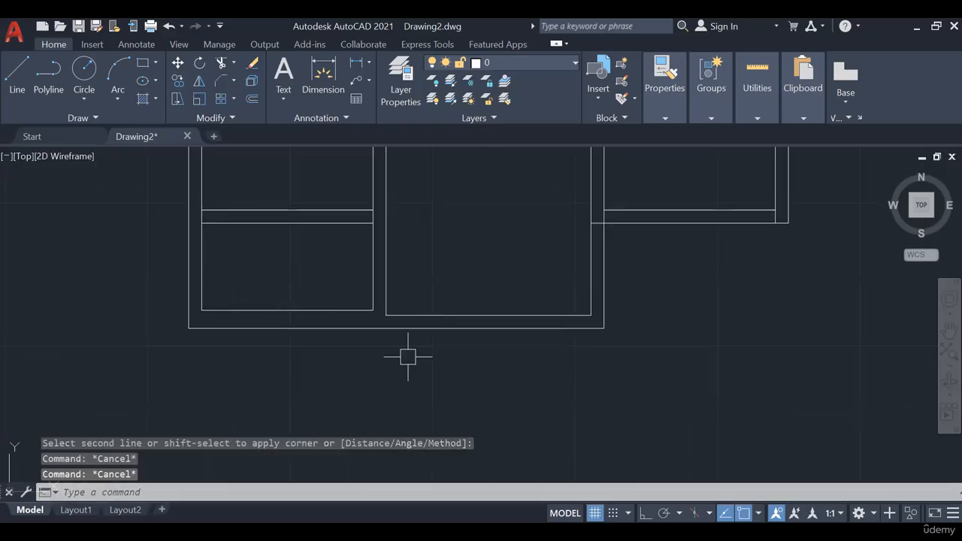
scroll(266, 281, "down", 3)
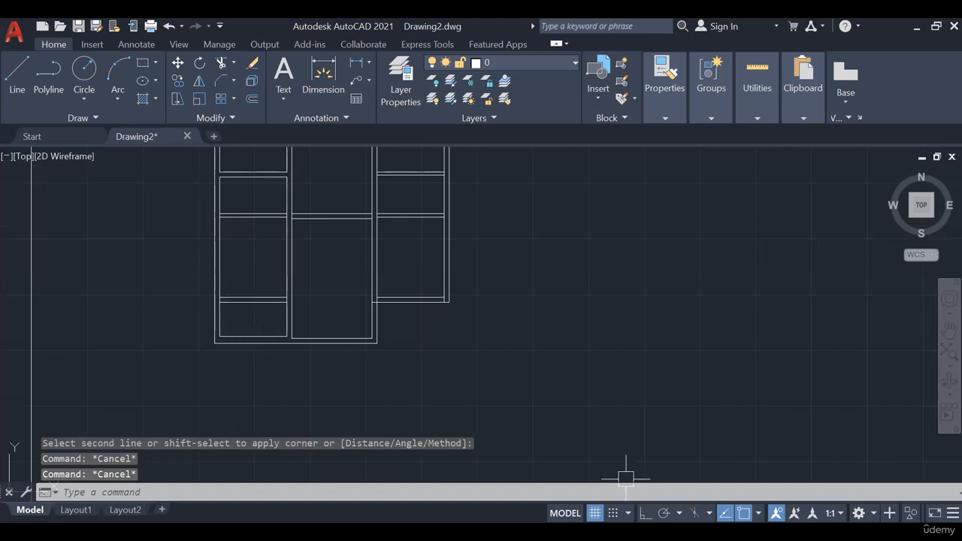
- Switch to the PowerPoint floor plan slide and check the verandah layout in full-screen view
key("alt+Tab")
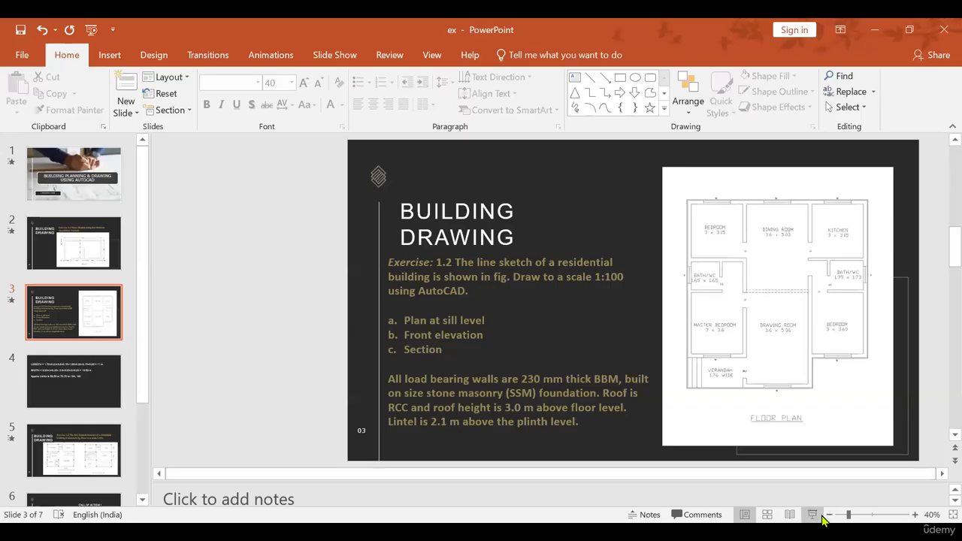
left_click(813, 515)
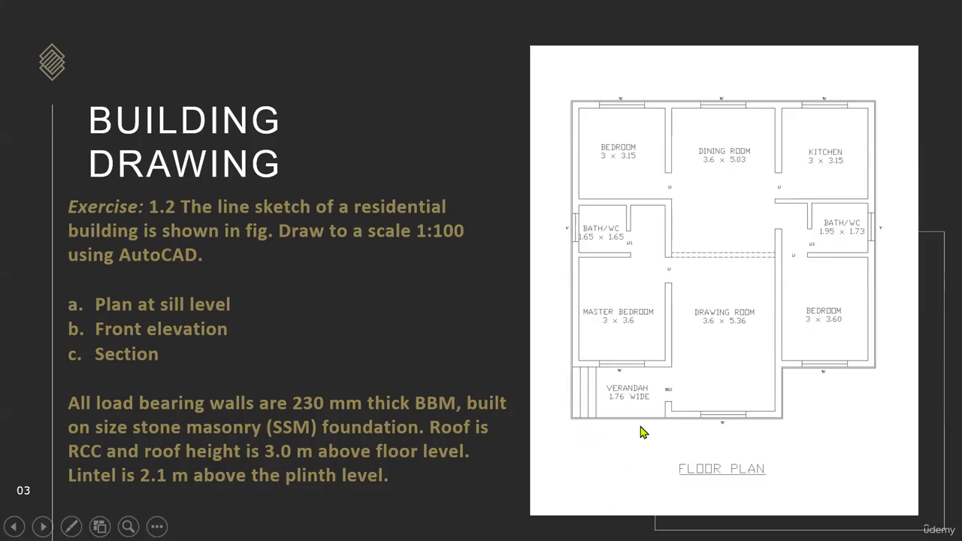
key("Escape")
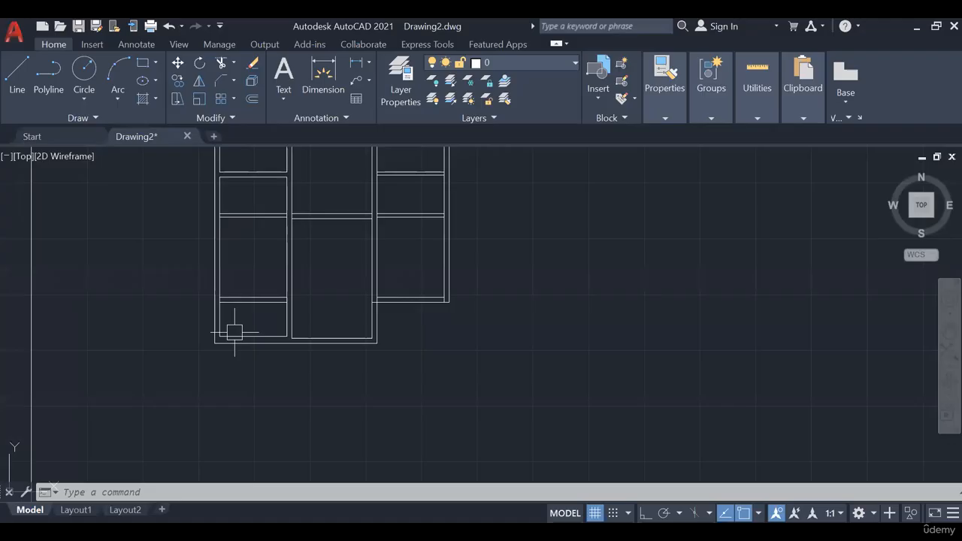
- Back in AutoCAD, clear the wall lines around the verandah and redraw its left and front edges as single lines
scroll(225, 328, "up", 4)
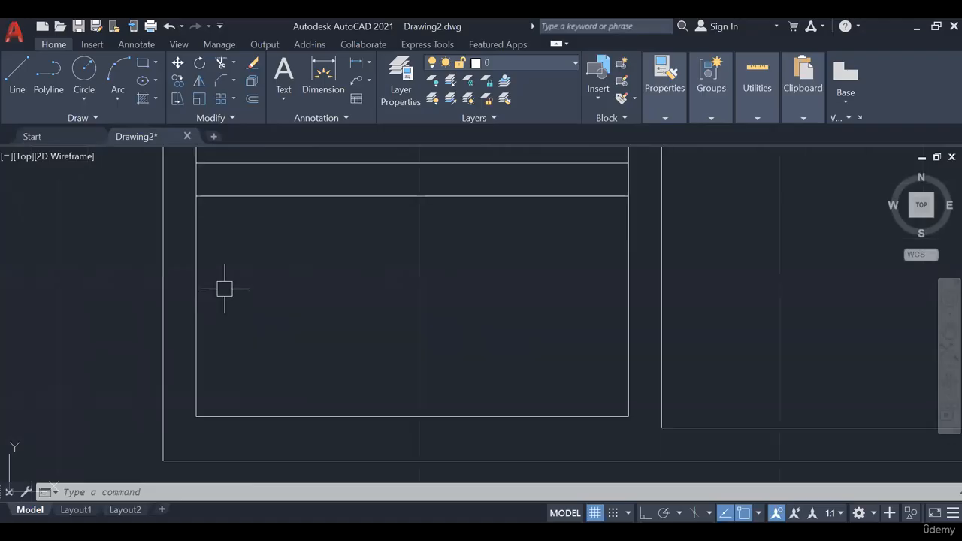
type("EX")
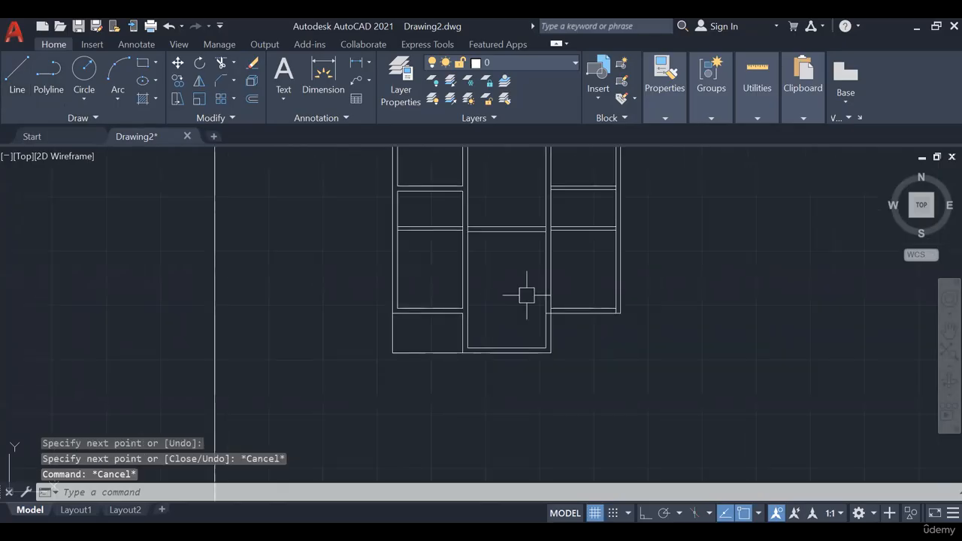
middle_click_drag(526, 294, 404, 328)
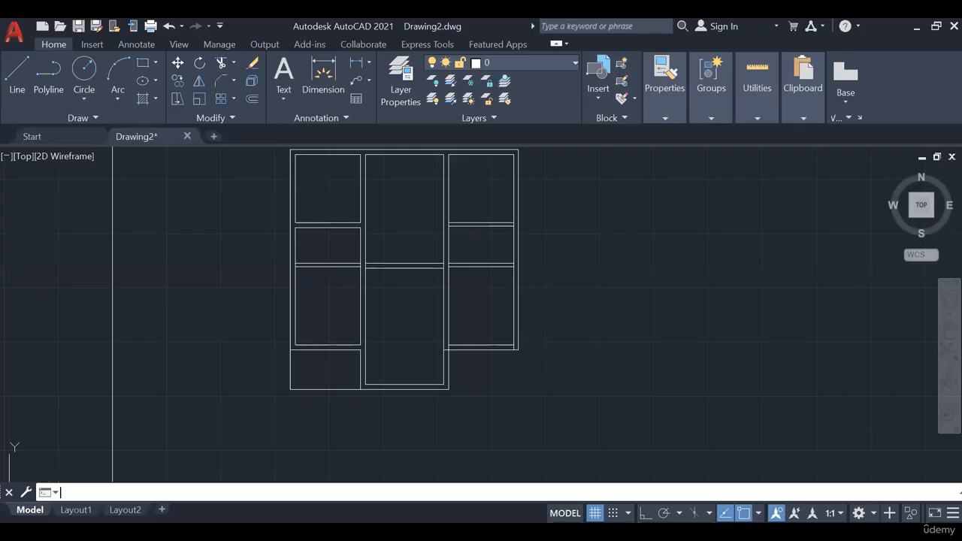
- Offset the verandah's left edge inward by 0.3 three times to form the entrance steps
scroll(307, 378, "up", 4)
middle_click_drag(307, 378, 320, 313)
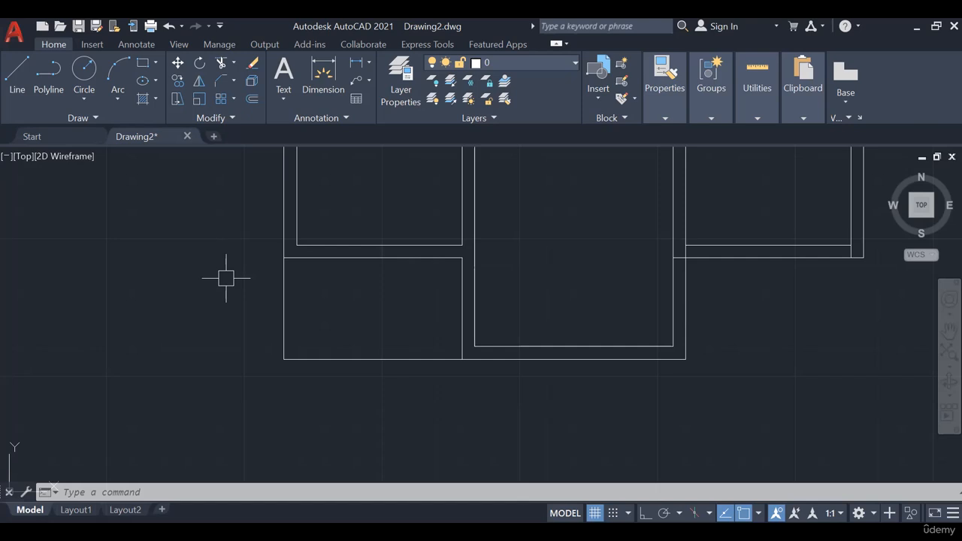
type("o")
key("Return")
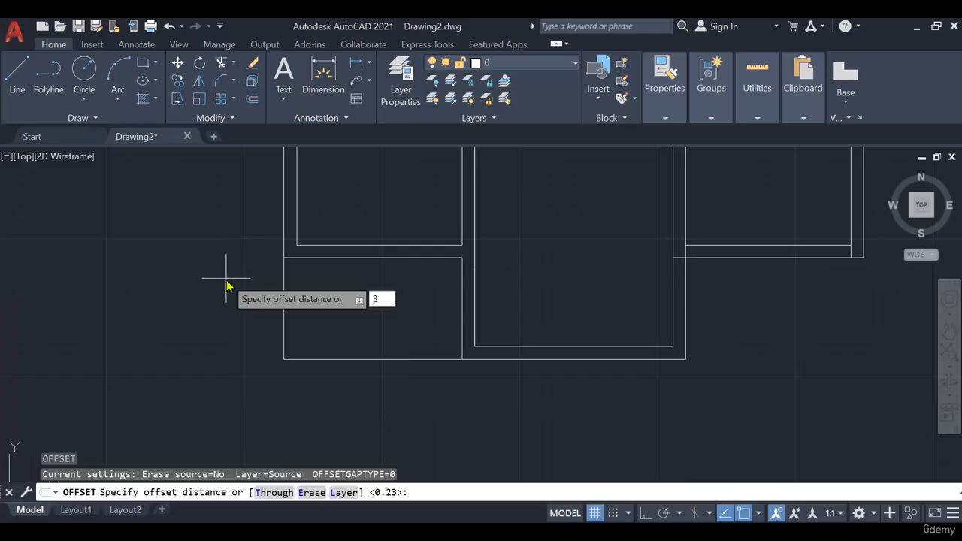
type(".3")
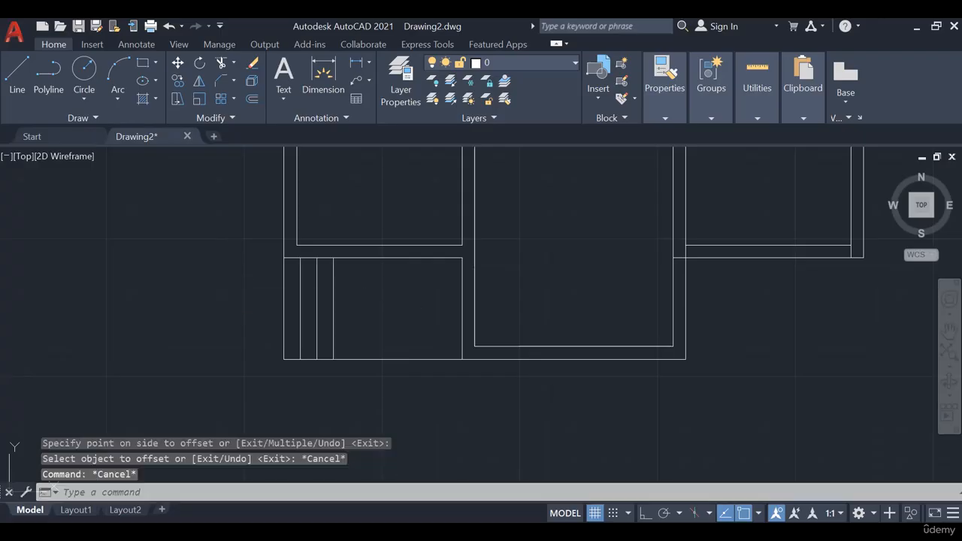
key("Escape")
mouse_move(556, 324)
middle_mouse_down()
mouse_move(460, 364)
mouse_move(436, 364)
middle_mouse_up()
scroll(512, 340, "down", 5)
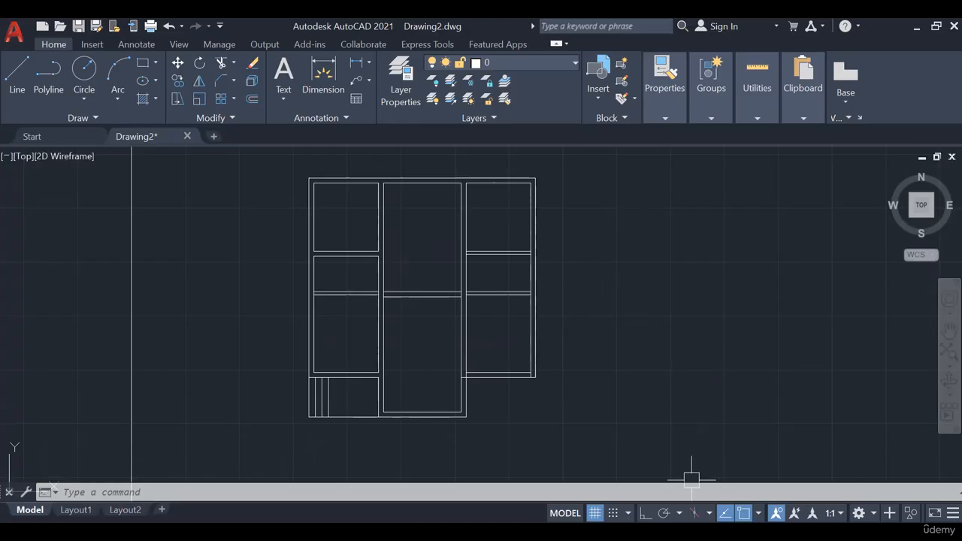
- Switch to the PowerPoint slide, check the two bath/WC sizes in full-screen view, and return to AutoCAD
key("alt+Tab")
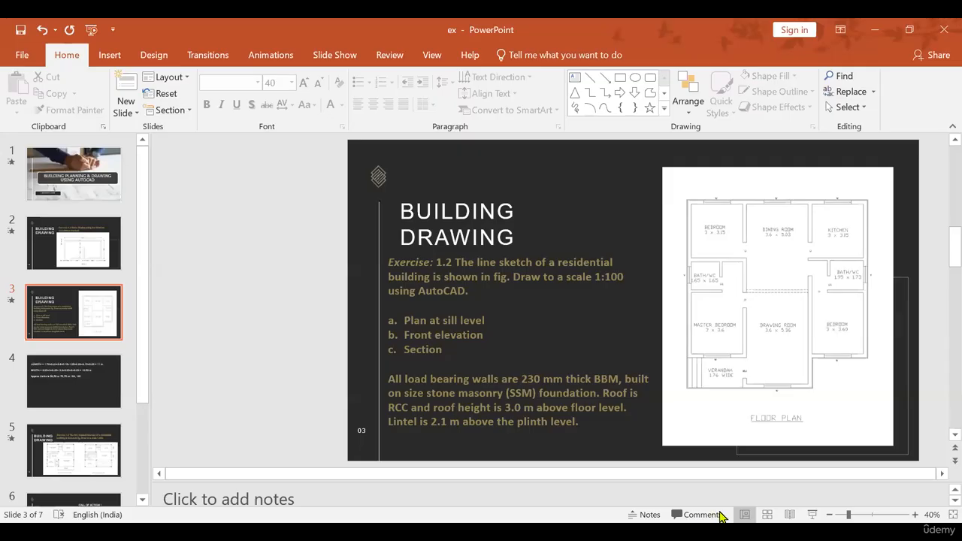
left_click(810, 516)
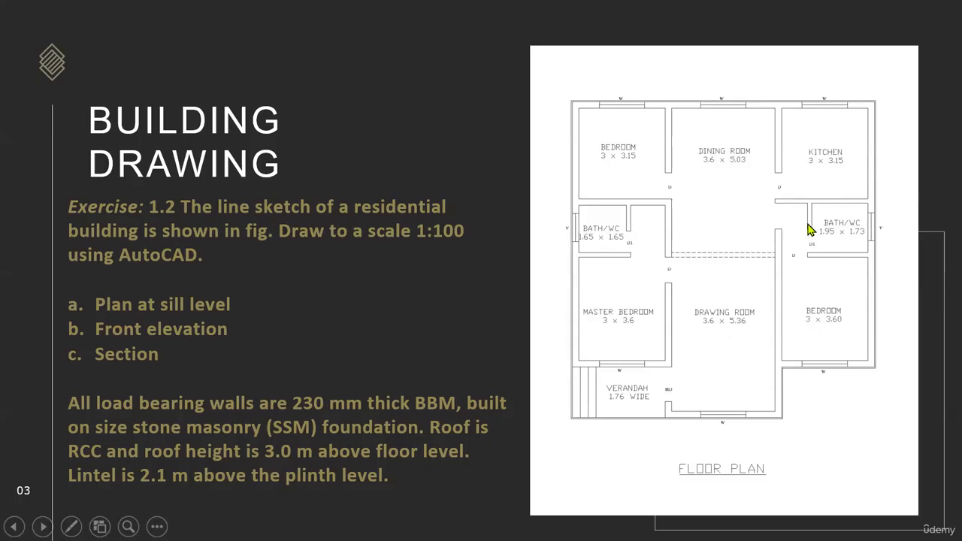
key("Escape")
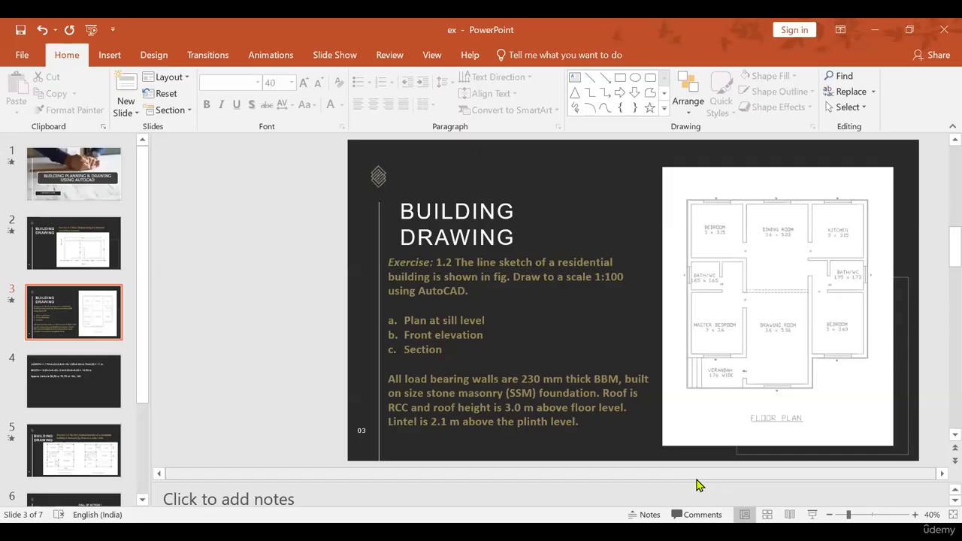
key("alt+Tab")
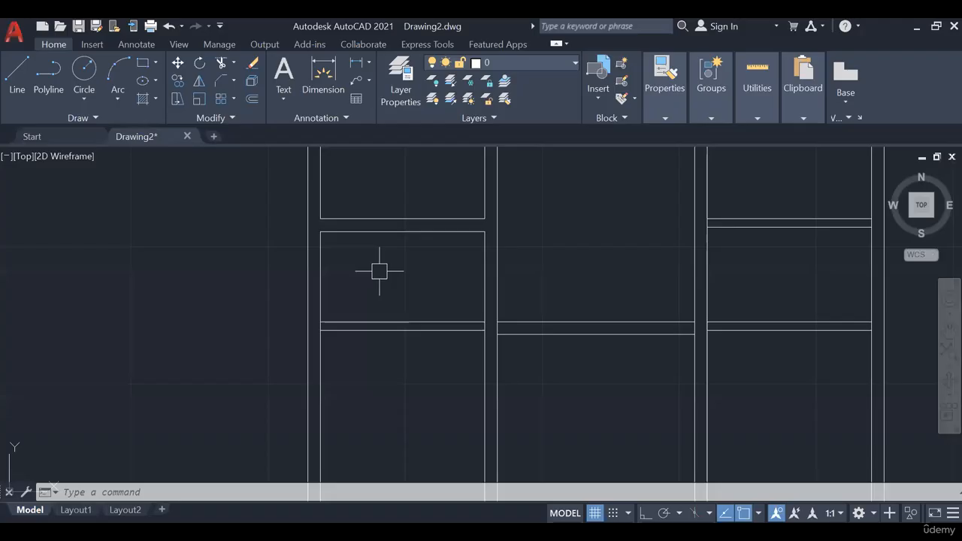
- Offset the left bath/WC's partition 1.65 from the inner left wall line, make it 0.15 thick and trim it to the room
type("o")
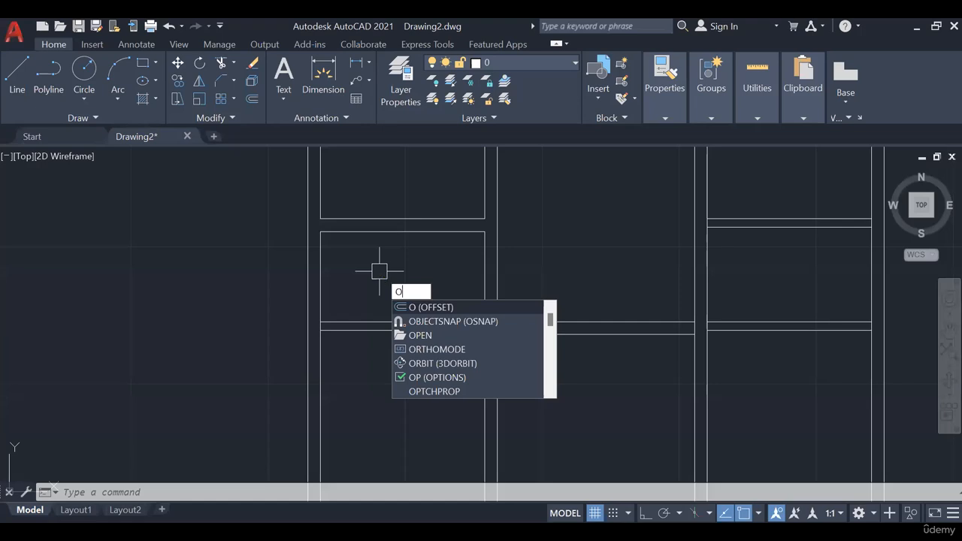
key("Return")
type("1.65")
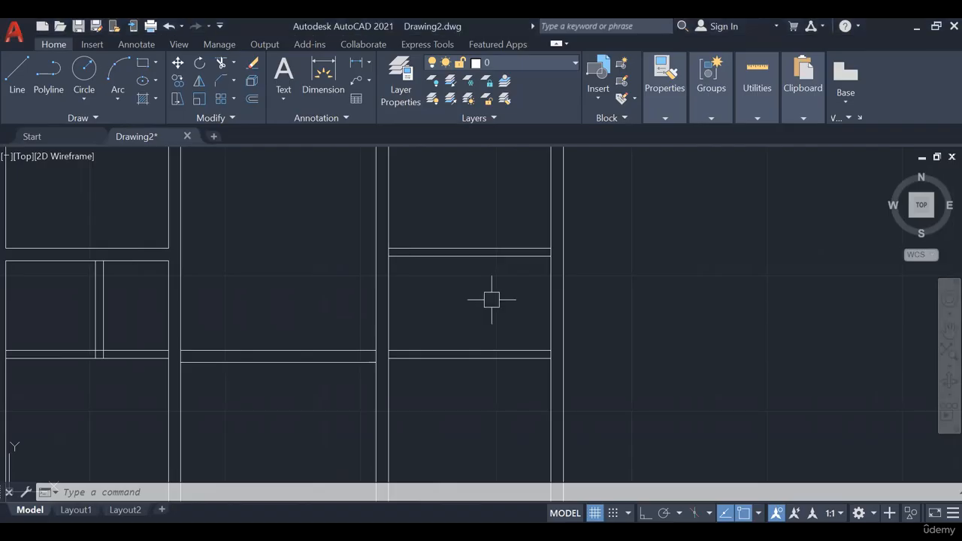
- Offset the inner right wall line 1.95 to the left for the right bath/WC's partition
type("o")
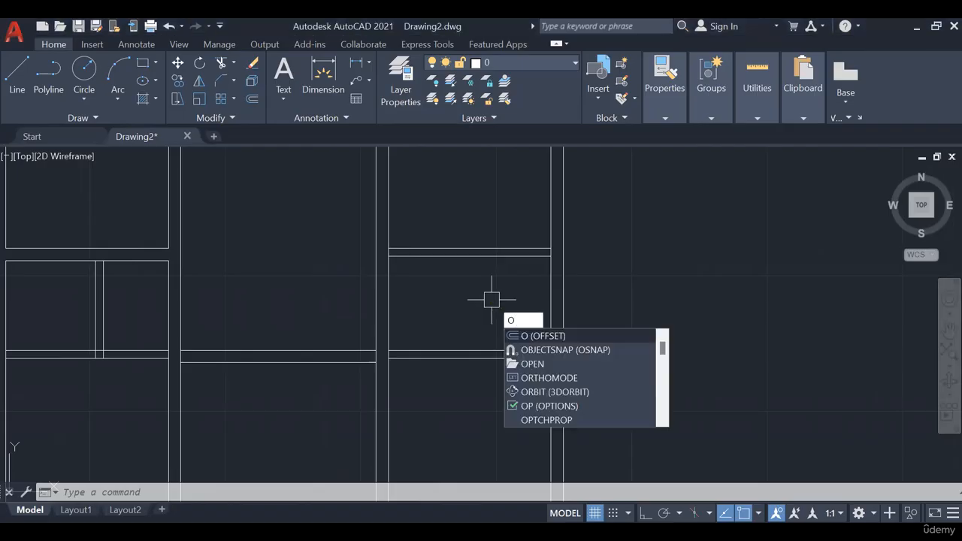
key("Return")
type(".15")
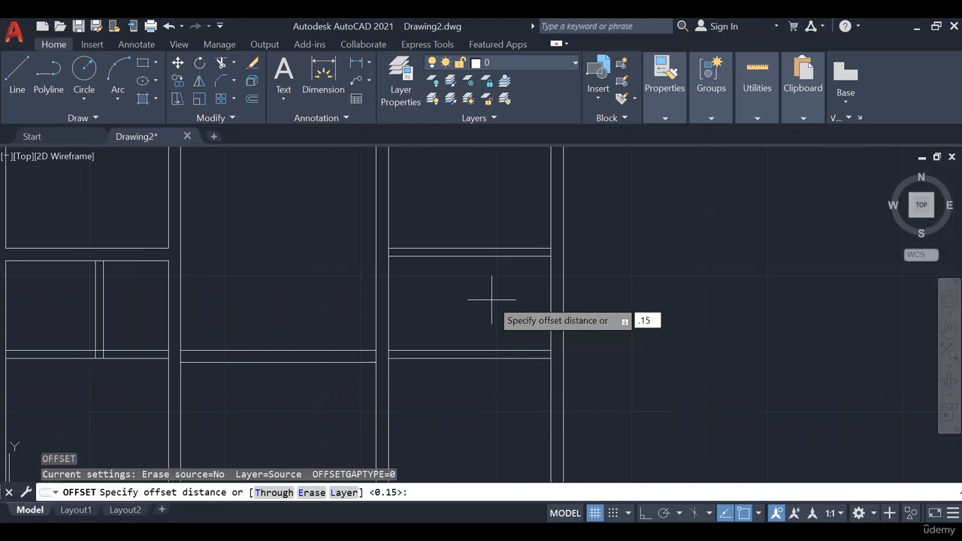
key("BackSpace")
key("BackSpace")
key("BackSpace")
type("1.95")
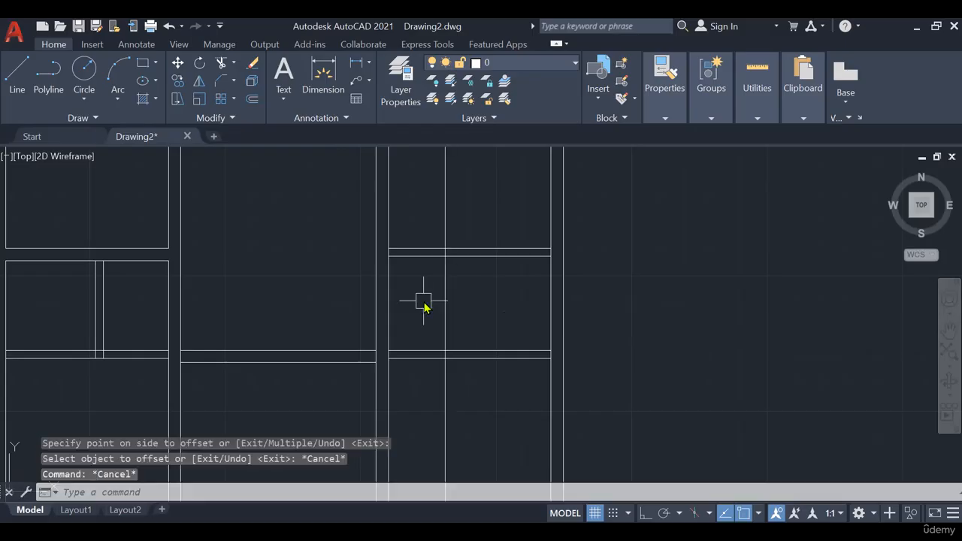
- Offset the right bath/WC's partition line 0.15 to the left and trim both lines out of the kitchen and bedroom
type("o")
key("Return")
type(".15")
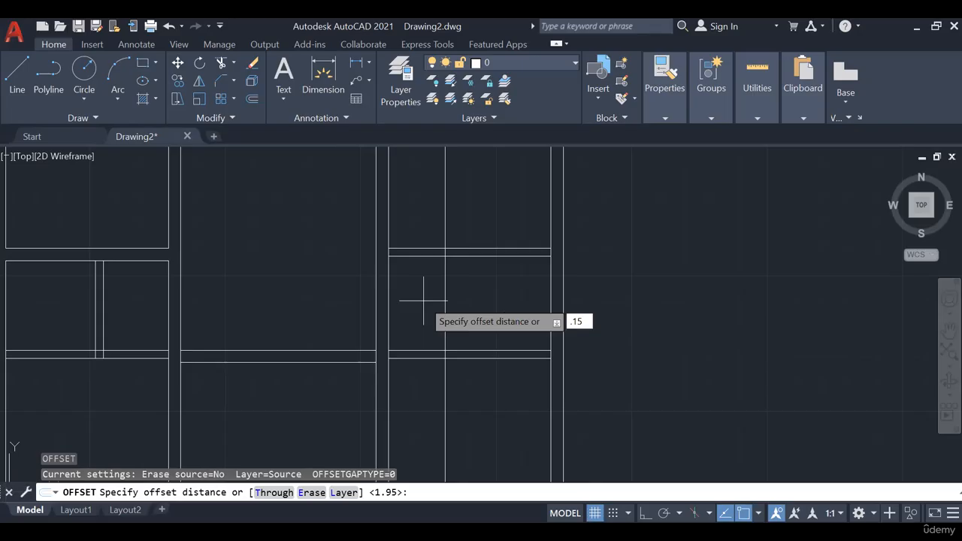
key("Return")
left_click(444, 301)
left_click(423, 301)
key("Escape")
key("Escape")
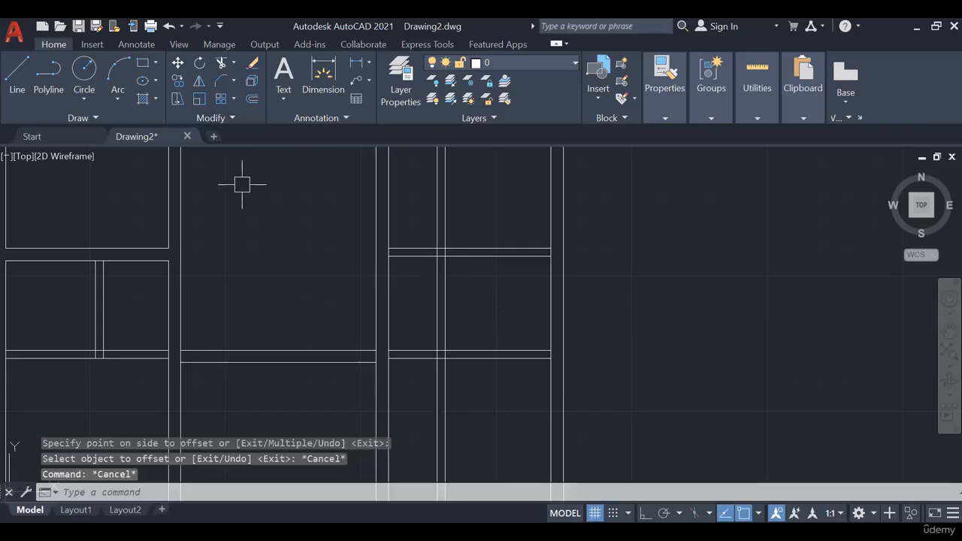
type("TR")
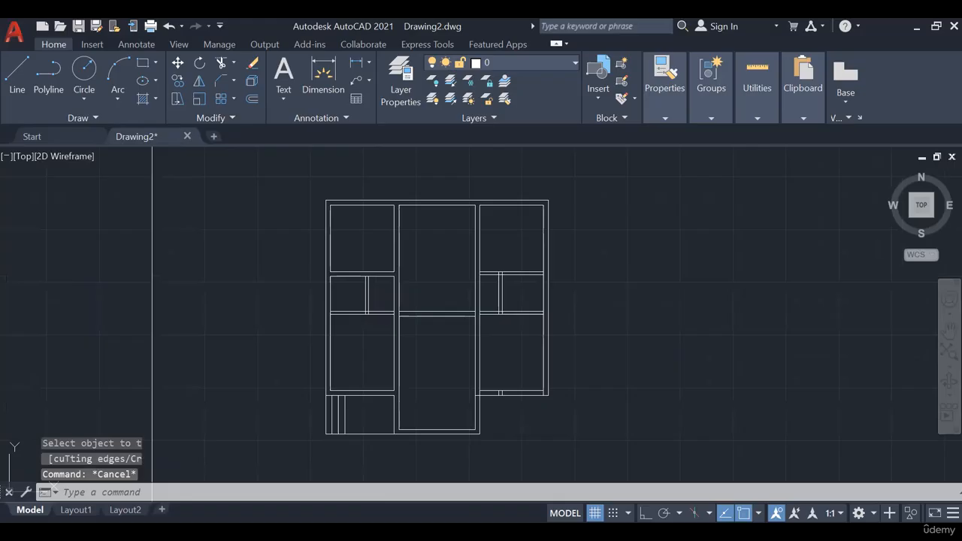
- Save the drawing in the Documents folder as "ex 2"
key("ctrl+s")
middle_click_drag(490, 362, 523, 346)
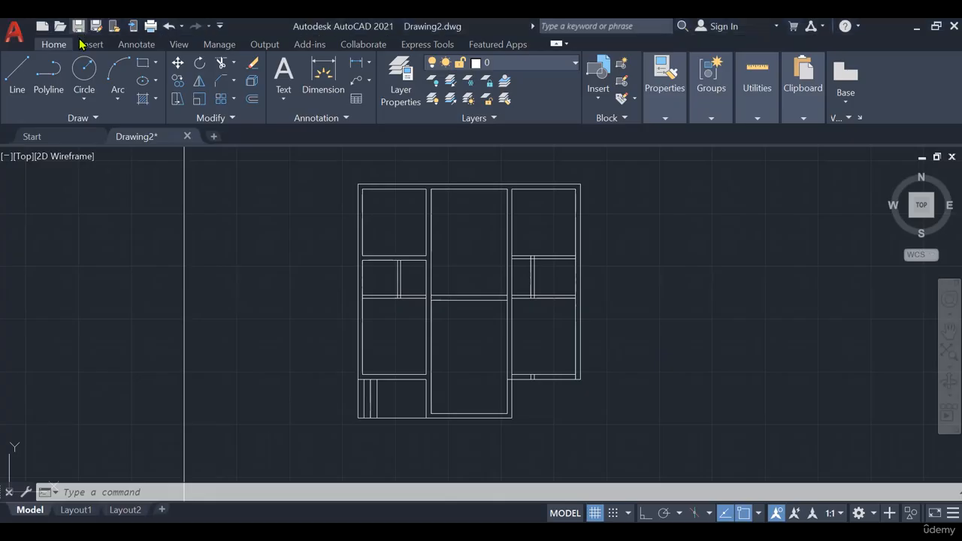
left_click(78, 28)
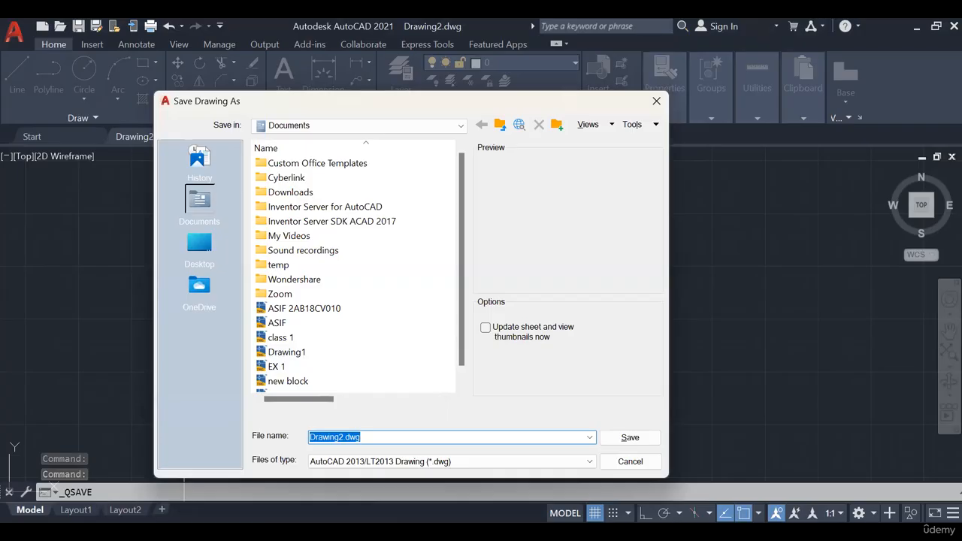
type("ex")
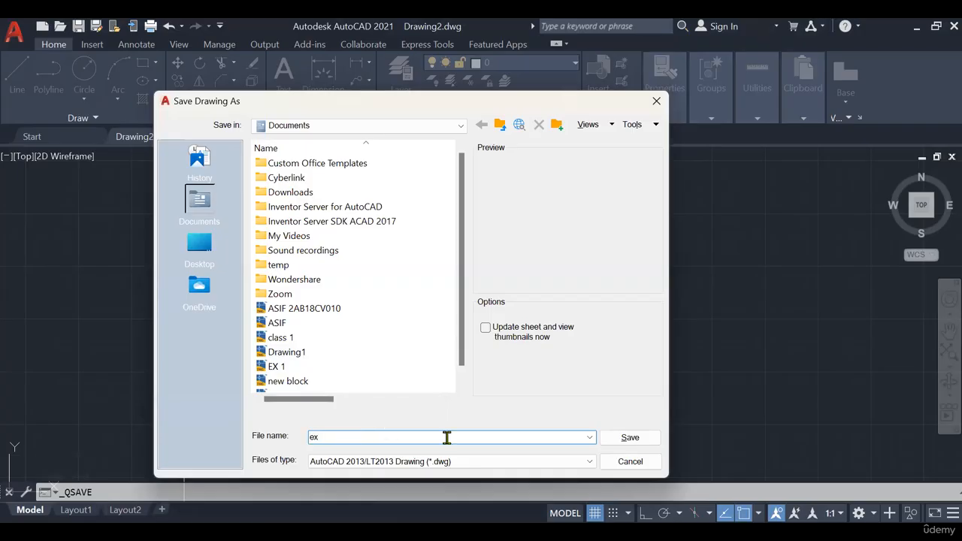
type(" 2")
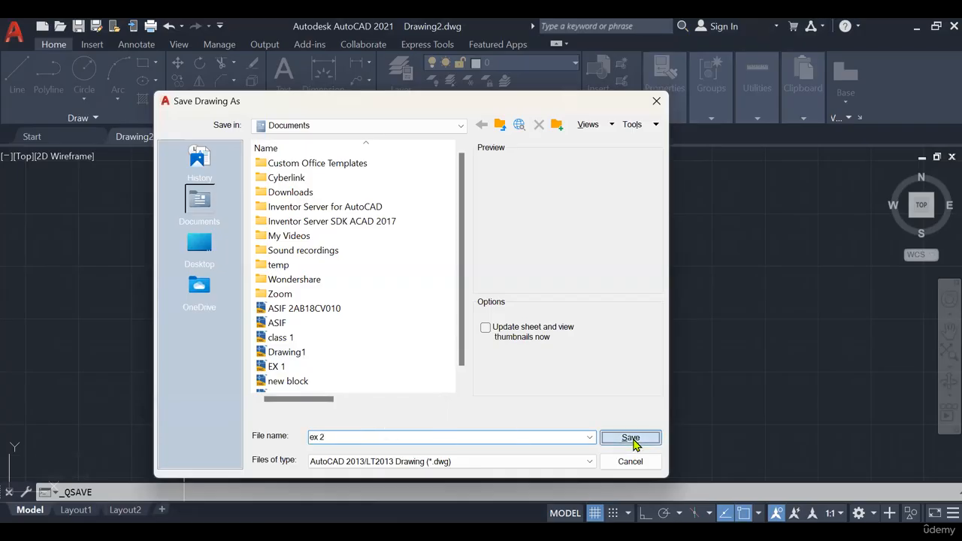
left_click(631, 438)
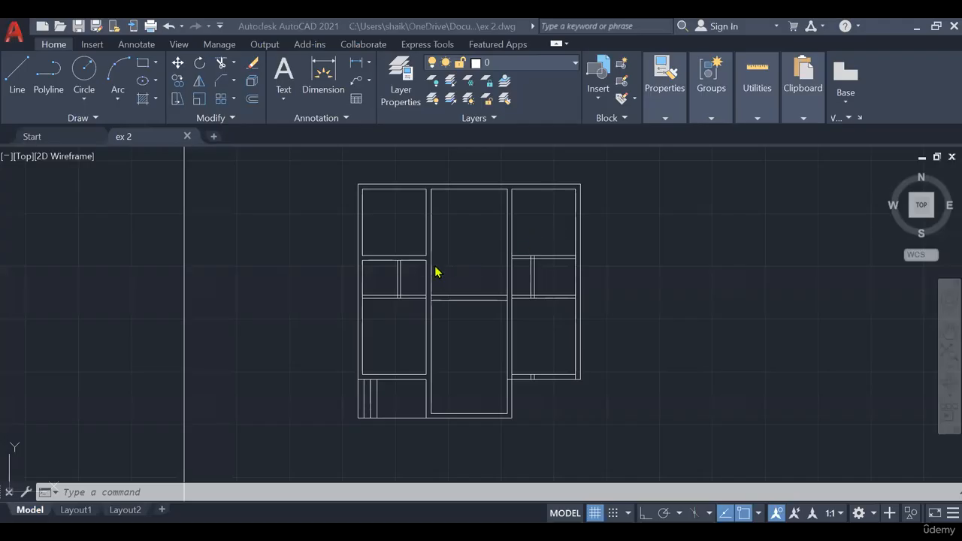
- Examine the bath/WC partitions in the plan, then switch to PowerPoint and start the floor plan slide in full-screen view
scroll(446, 245, "up", 4)
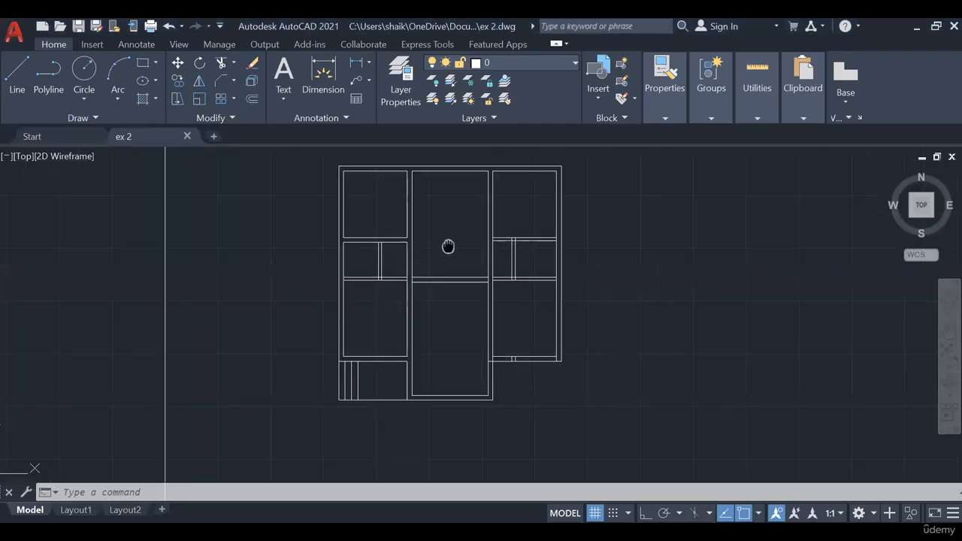
middle_click_drag(268, 278, 391, 236)
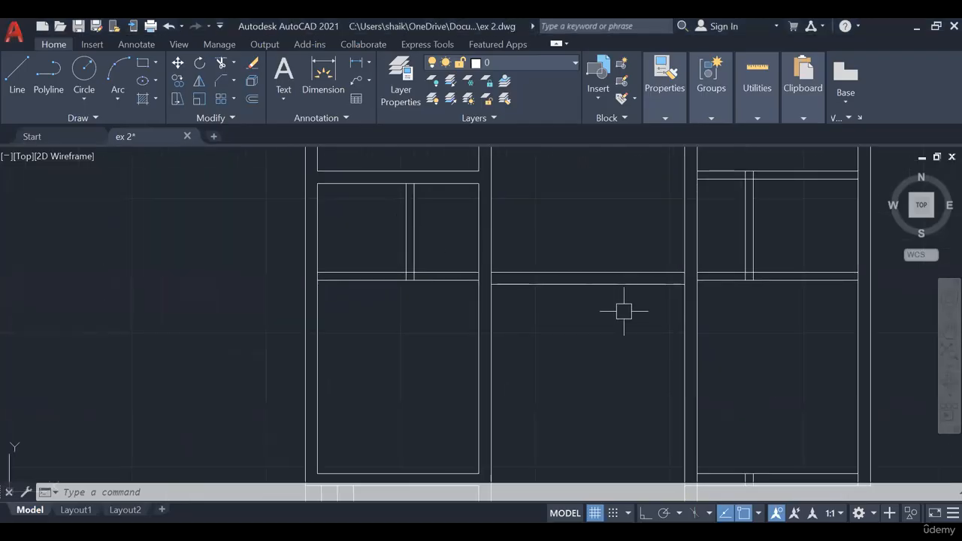
middle_click_drag(727, 193, 576, 273)
middle_click_drag(574, 335, 563, 335)
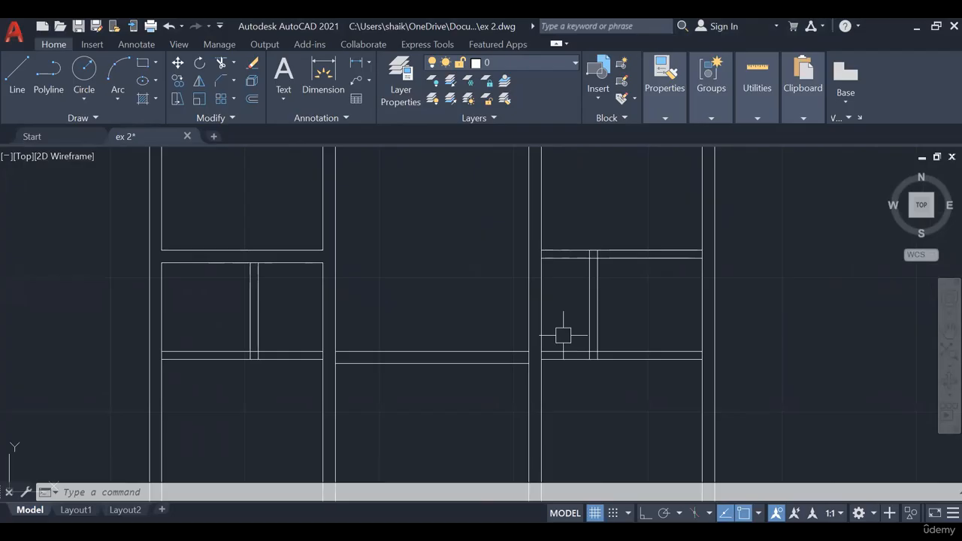
scroll(563, 335, "down", 2)
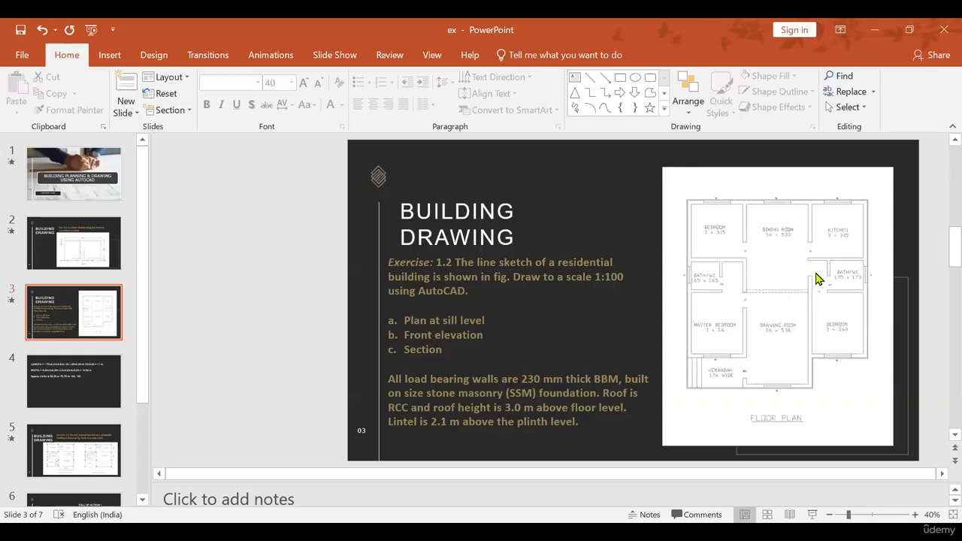
scroll(807, 279, "up", 1)
left_click(120, 315)
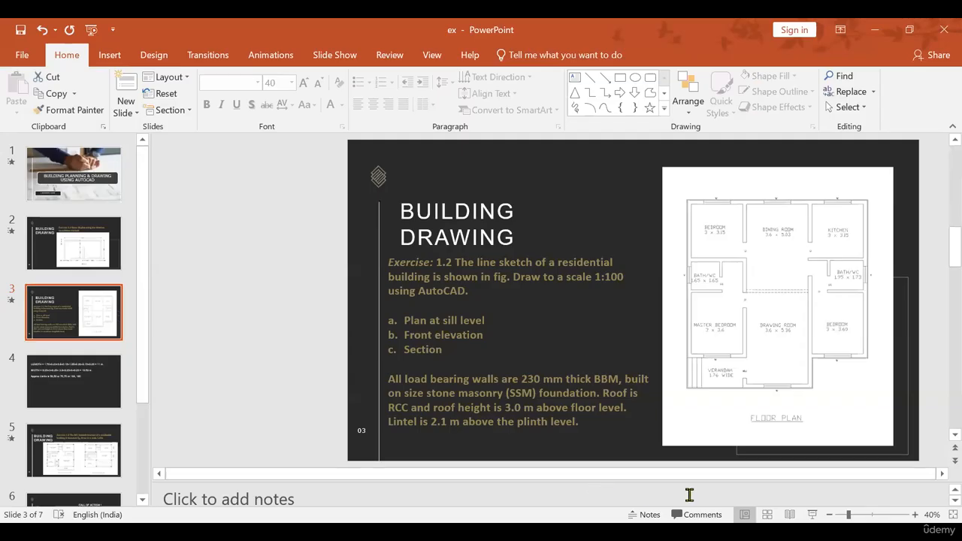
left_click(812, 515)
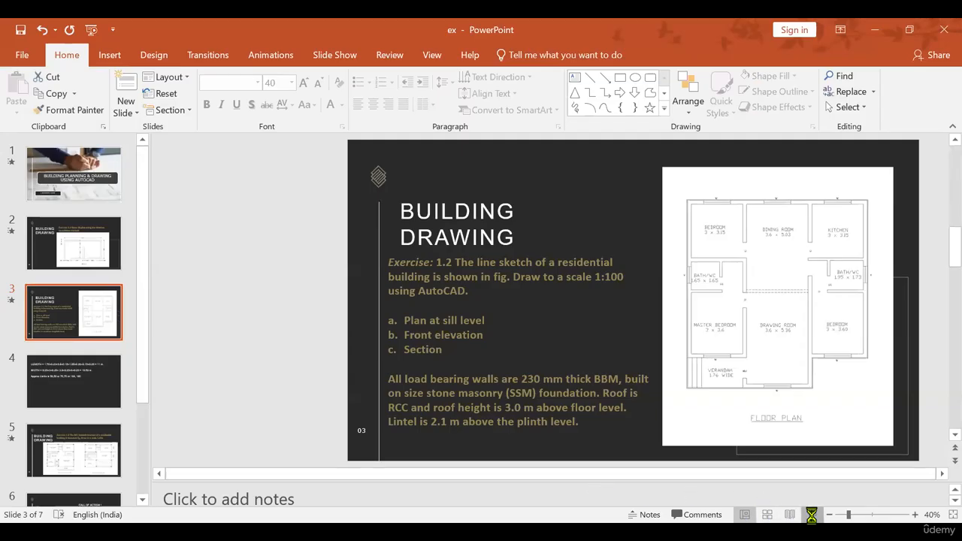
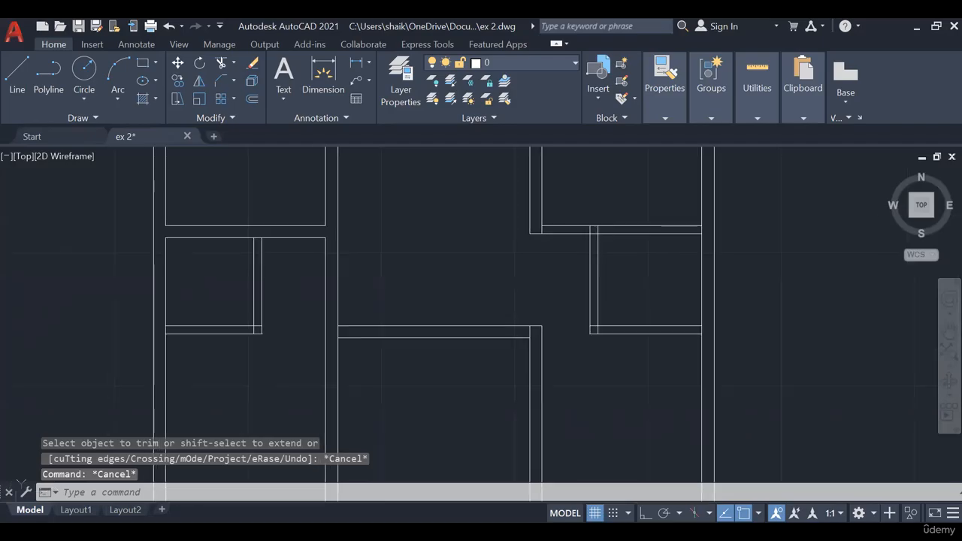
- Extend the wall line between the master bedroom and verandah across to the drawing room's inner left wall line
scroll(595, 359, "down", 3)
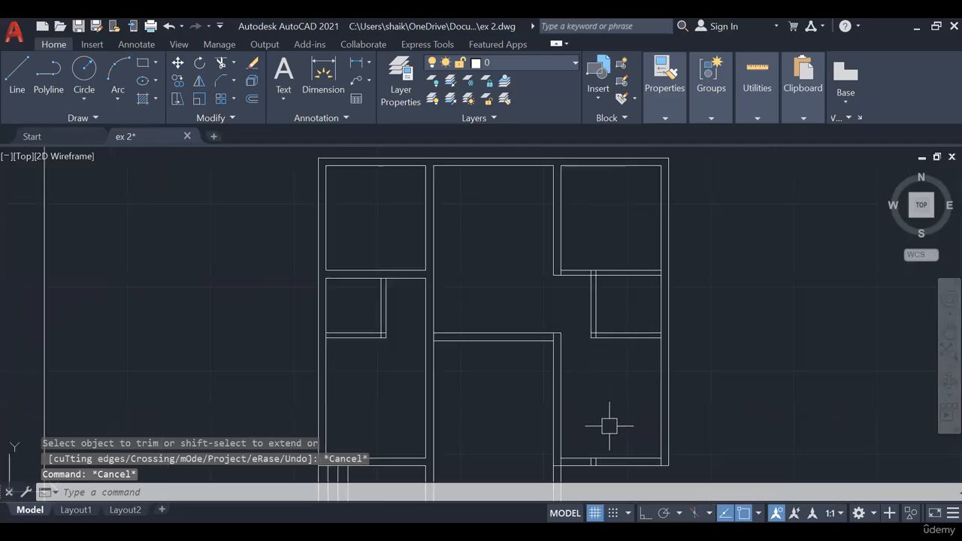
scroll(553, 278, "up", 4)
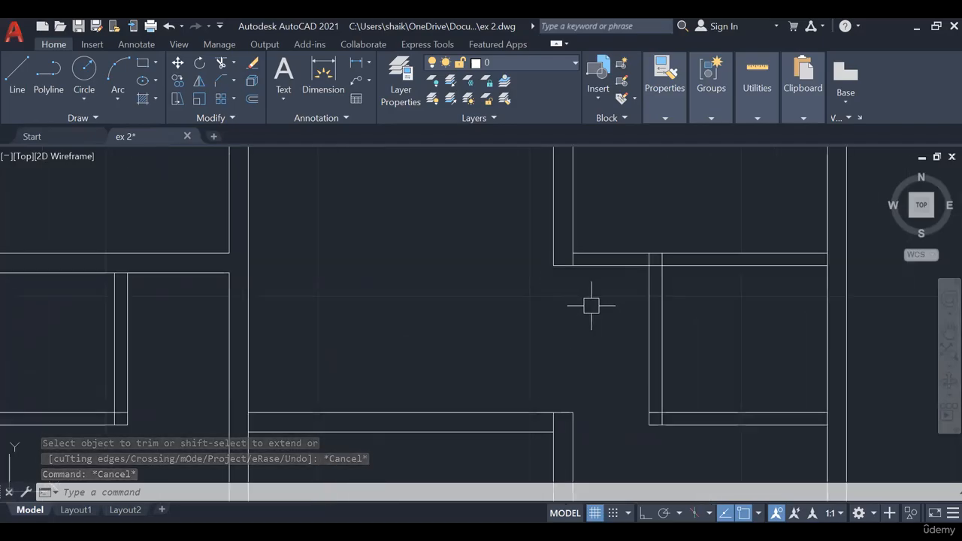
type("ex")
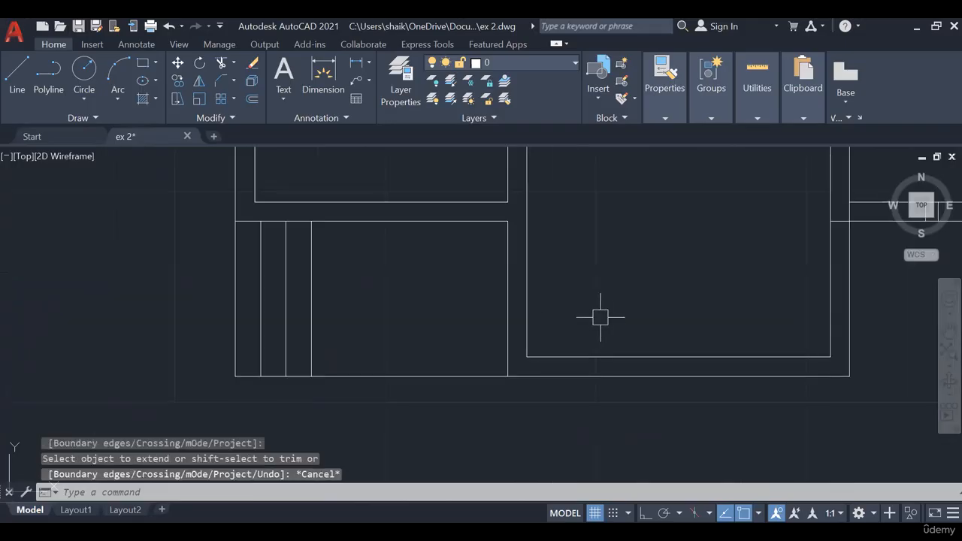
middle_click_drag(600, 318, 509, 365)
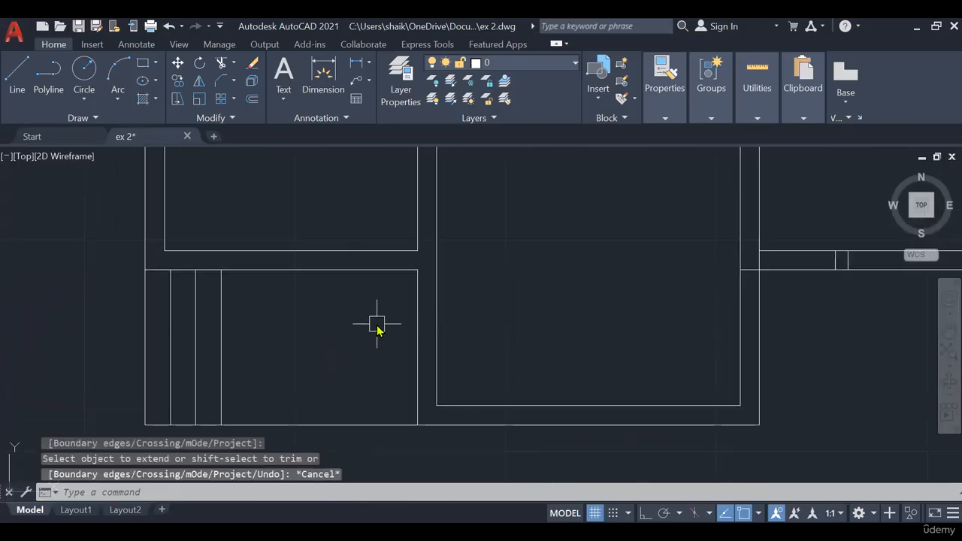
type("ex")
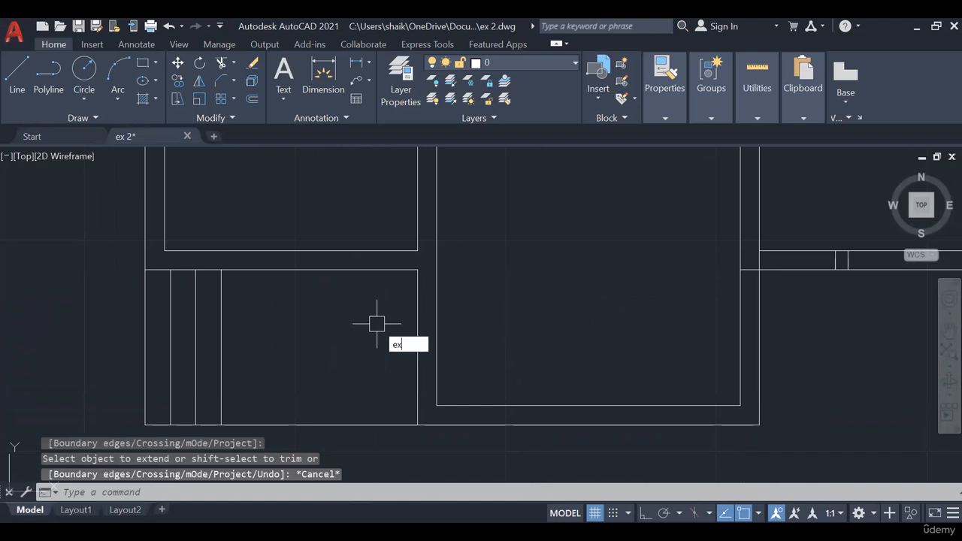
key("Escape")
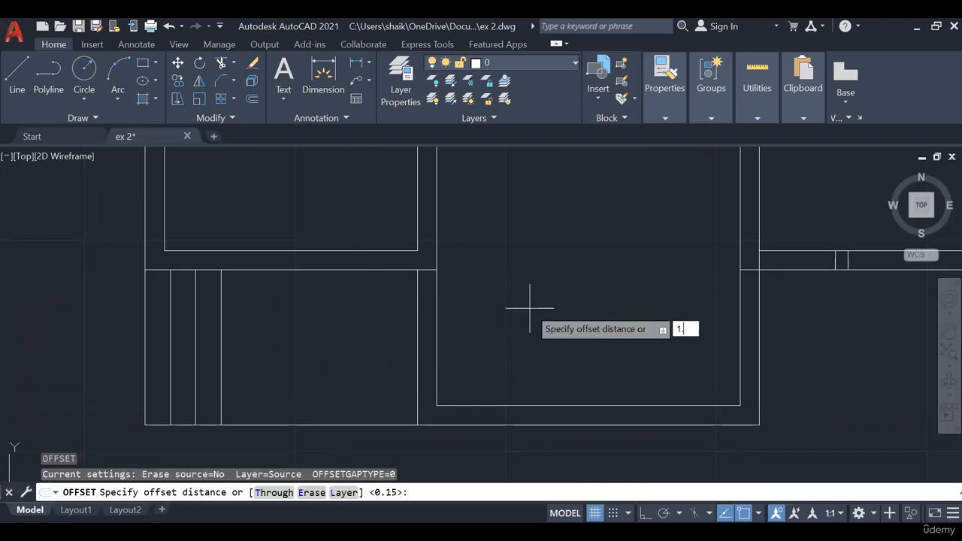
- Offset the extended verandah wall line 1.2 downward and trim out the main door opening, erasing the leftover line
type("2")
type("tr")
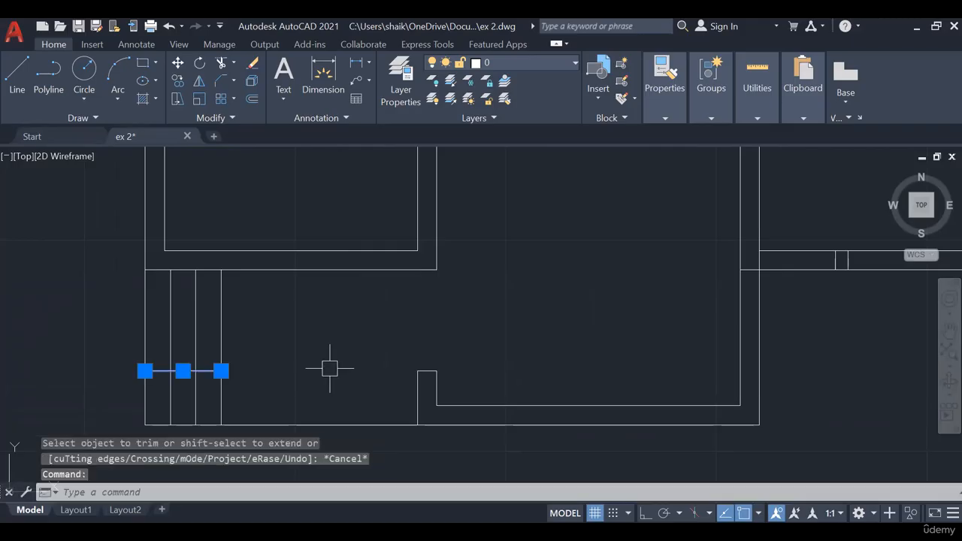
key("Delete")
- Examine the plan's inner walls, then check the door positions on the floor plan slide in PowerPoint's full-screen view
scroll(517, 345, "down", 2)
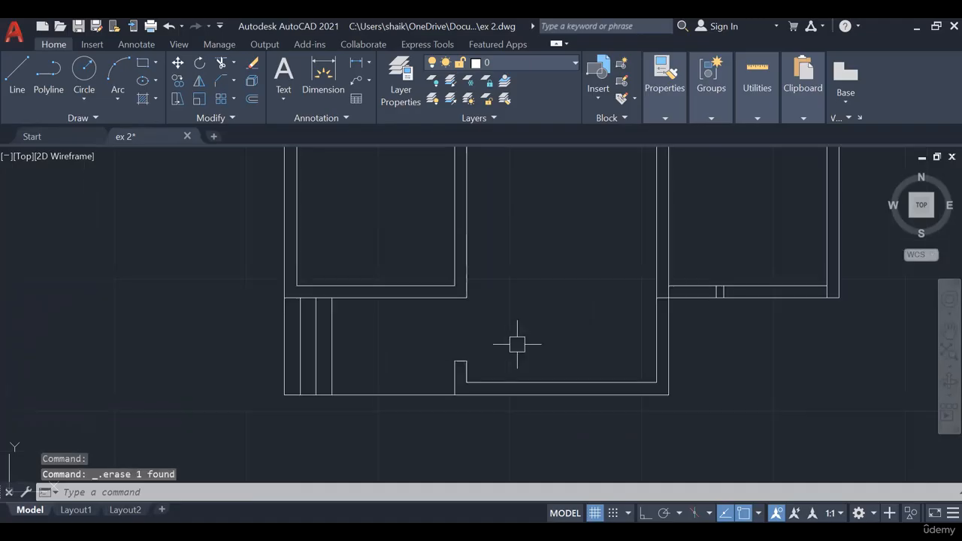
middle_click_drag(516, 345, 419, 410)
middle_click_drag(450, 351, 470, 494)
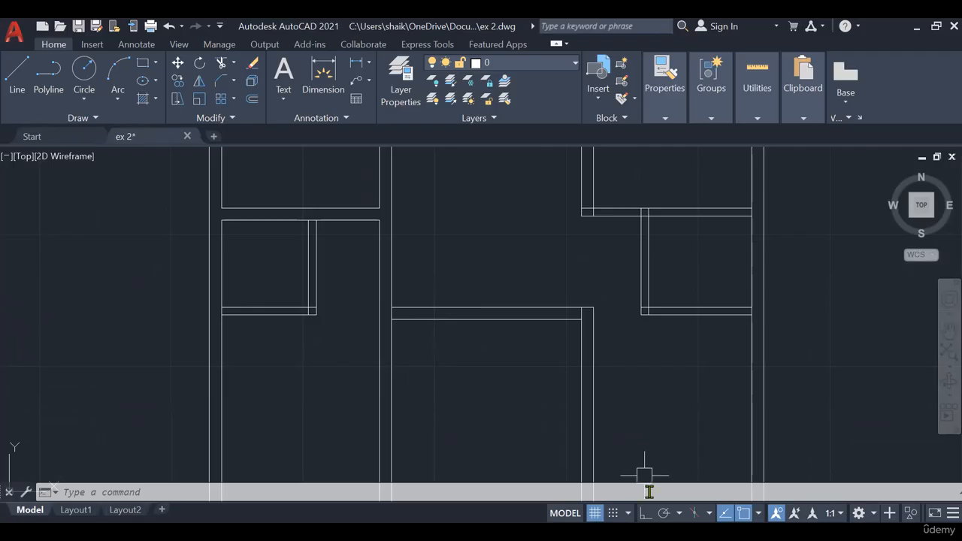
middle_click_drag(386, 355, 401, 308)
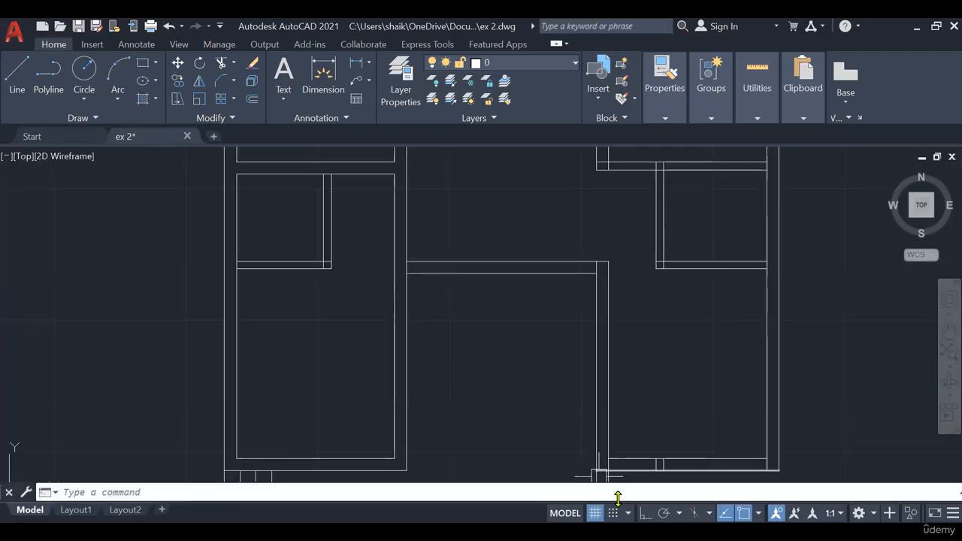
key("alt+Tab")
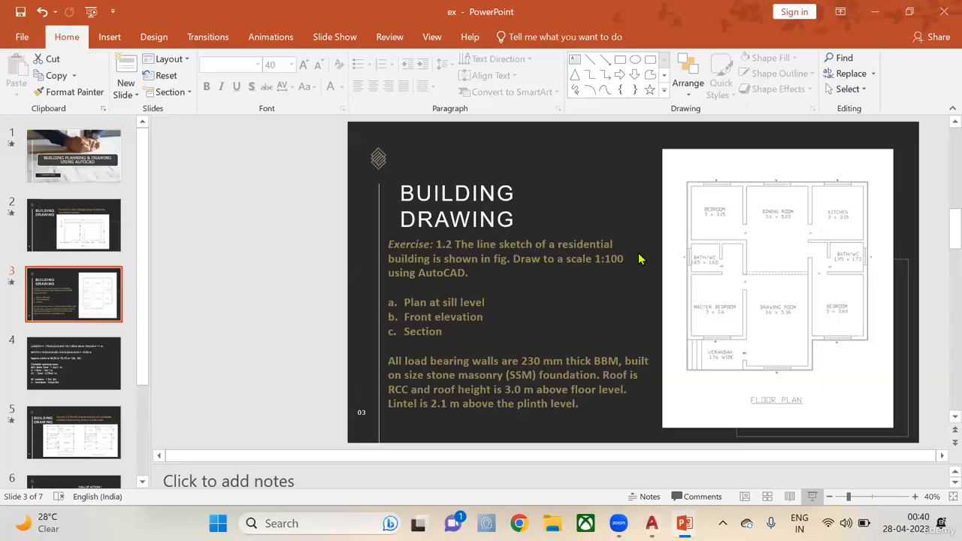
key("shift+F5")
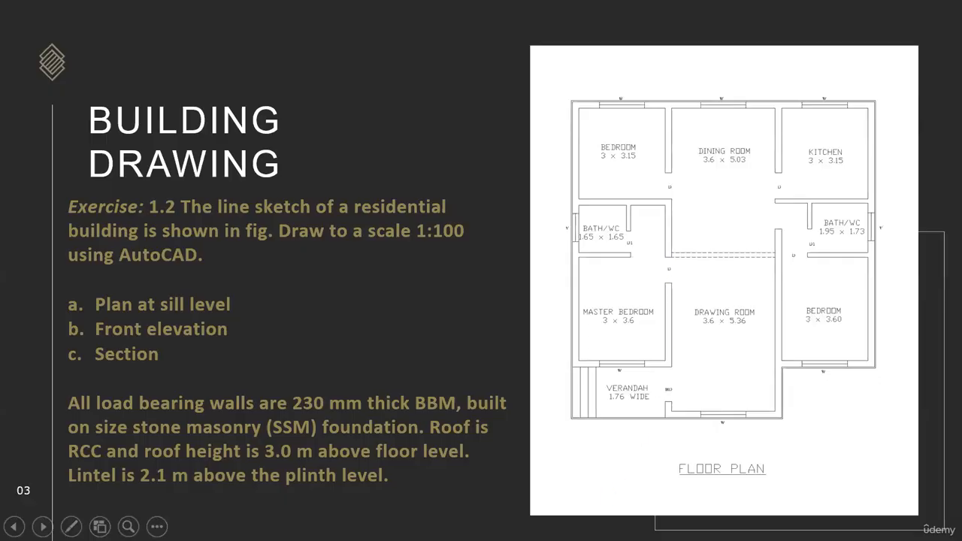
key("Escape")
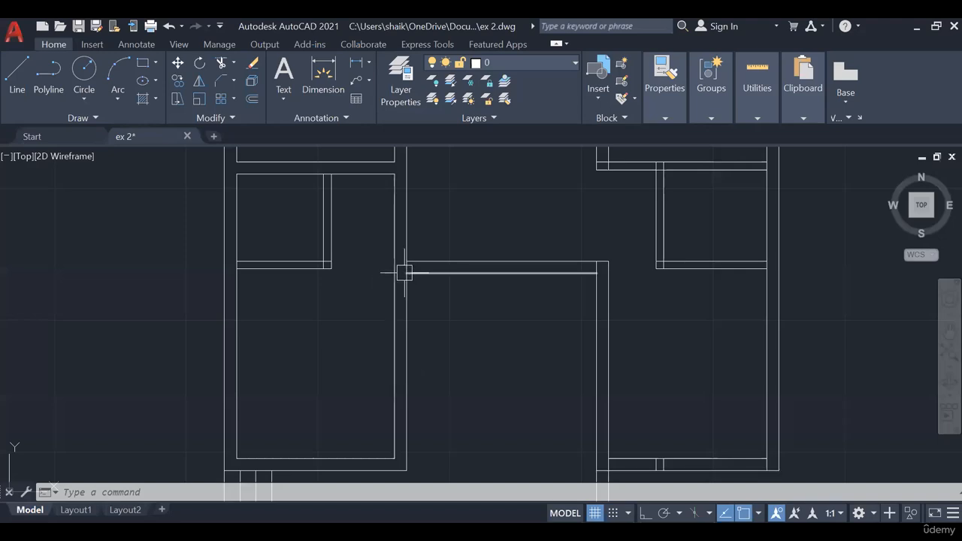
- Cut the master bedroom's door opening by extending the drawing room's top wall line across the left wall and offsetting it downward
scroll(402, 270, "up", 4)
left_click(405, 272)
key("Escape")
key("Escape")
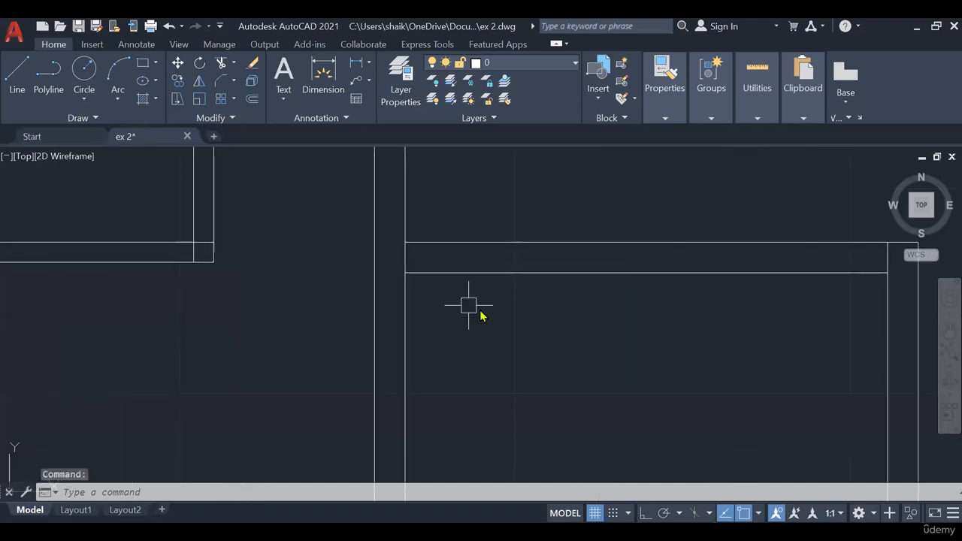
type("ex")
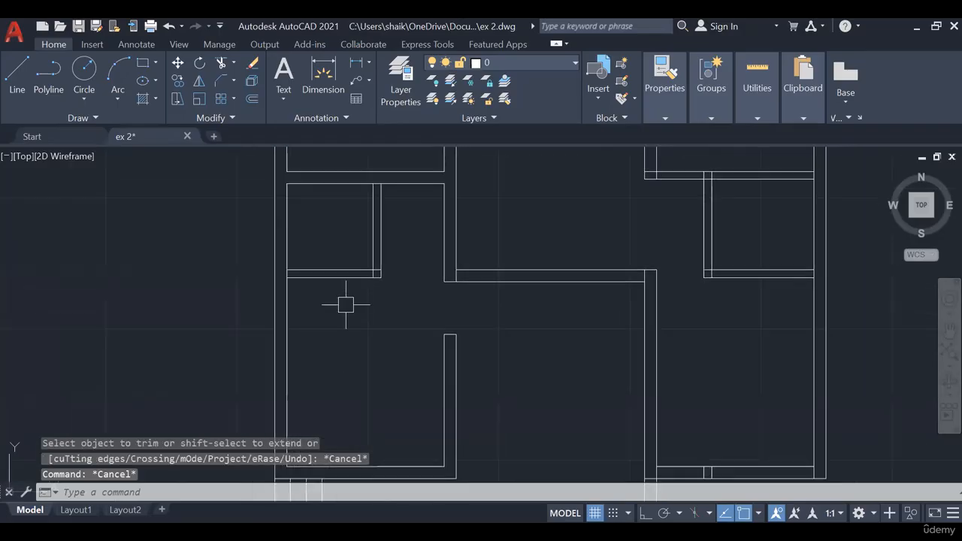
- Cut a 0.75 door opening at the lower end of the left bath/WC's vertical partition and clean up its wall junctions
scroll(356, 284, "up", 2)
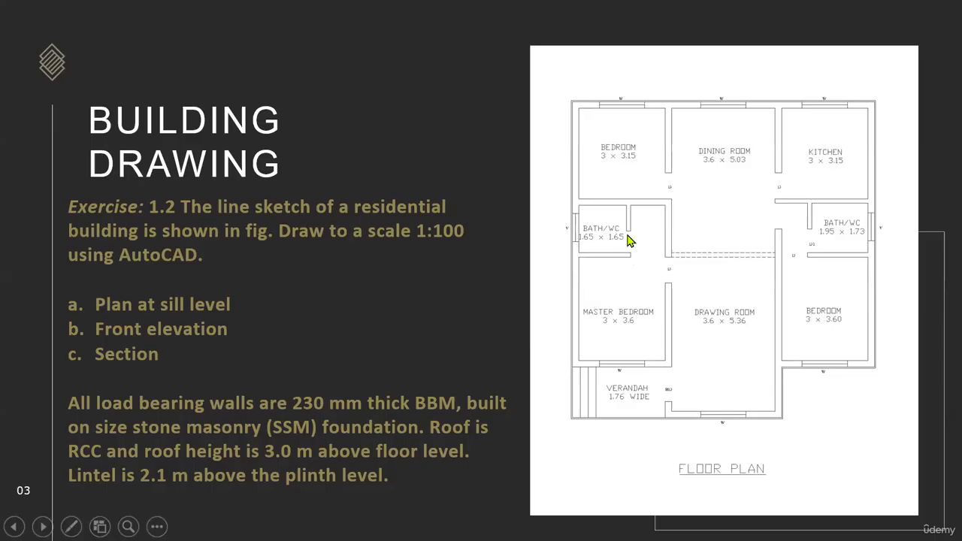
key("Escape")
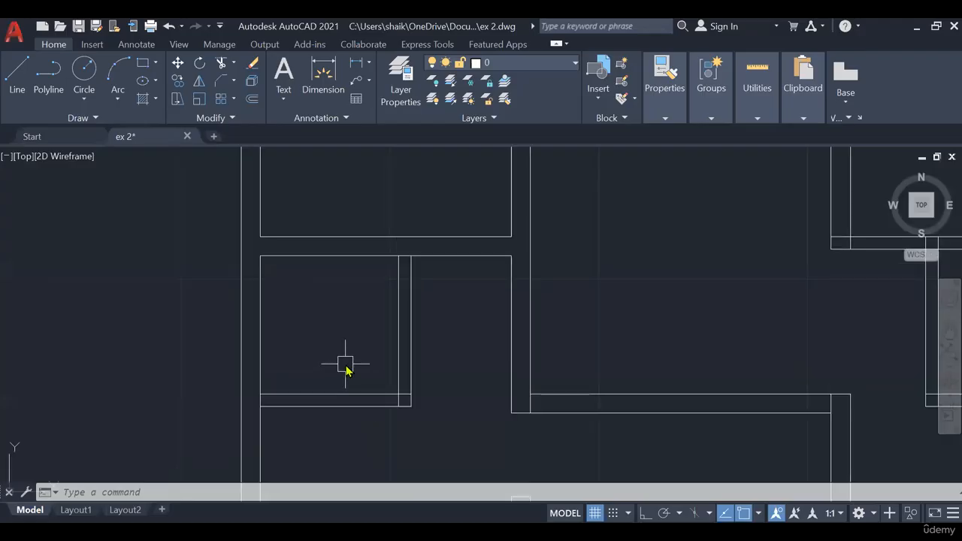
type("O")
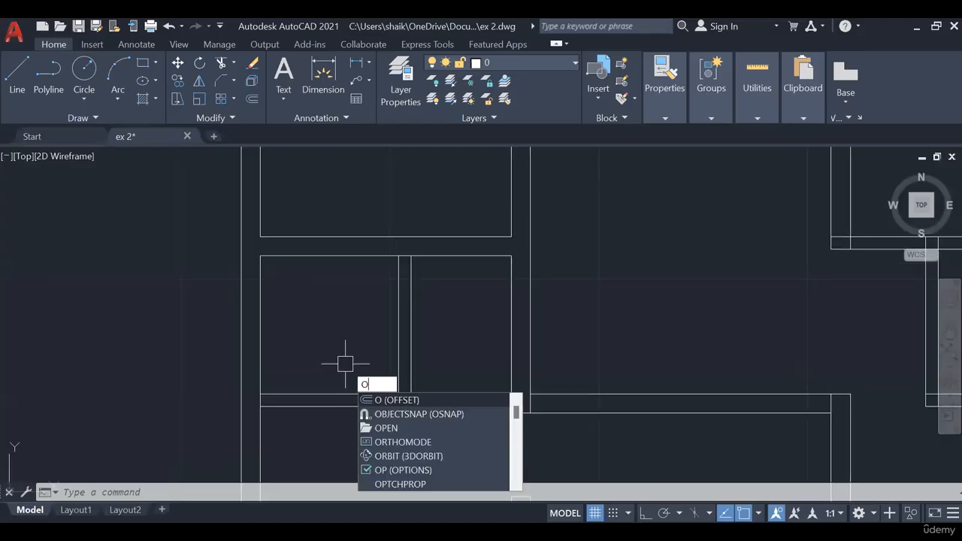
key("Return")
type("0.75")
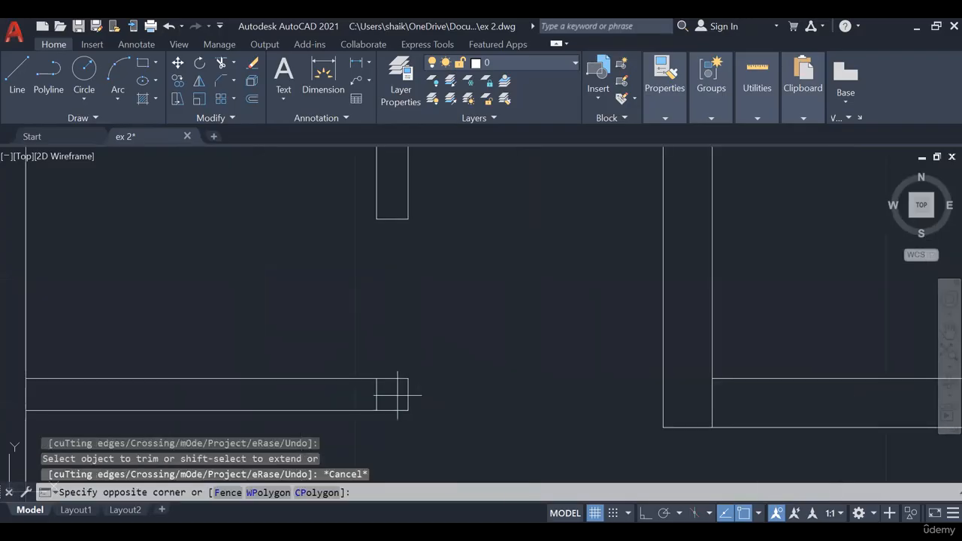
left_click(397, 394)
key("Delete")
scroll(402, 383, "down", 4)
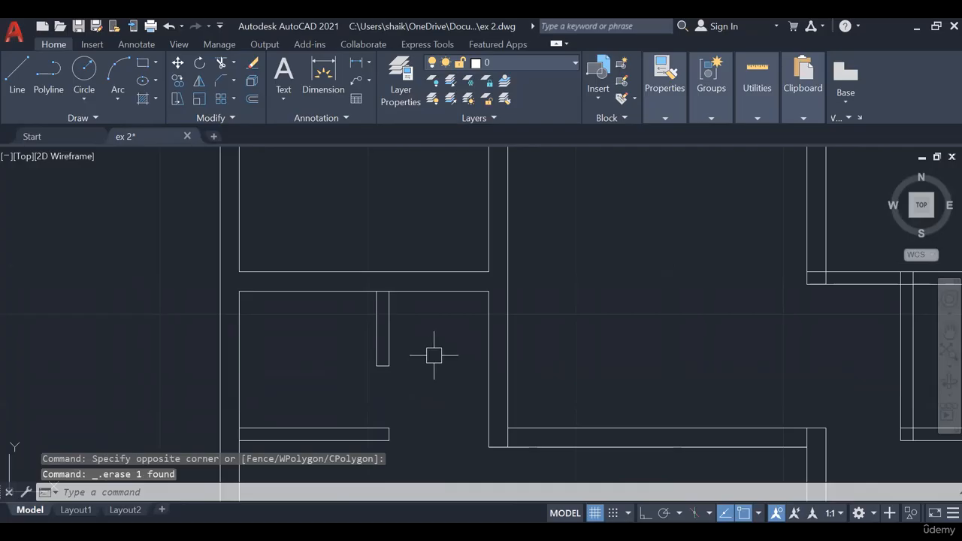
type("TR")
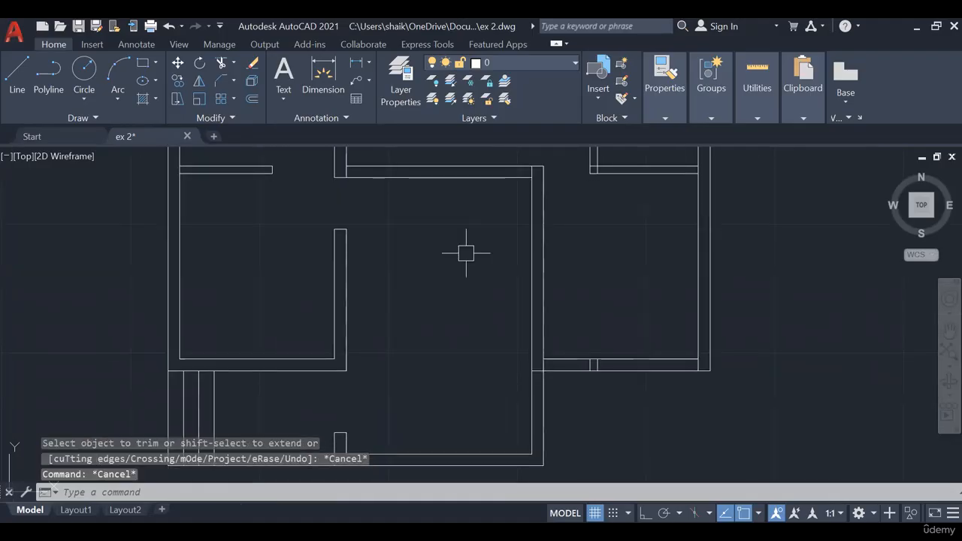
- Examine the upper rooms of the plan, then check the bedroom and dining room openings on the full-screen PowerPoint slide
middle_click_drag(464, 271, 459, 399)
middle_click_drag(583, 302, 530, 373)
scroll(427, 356, "down", 5)
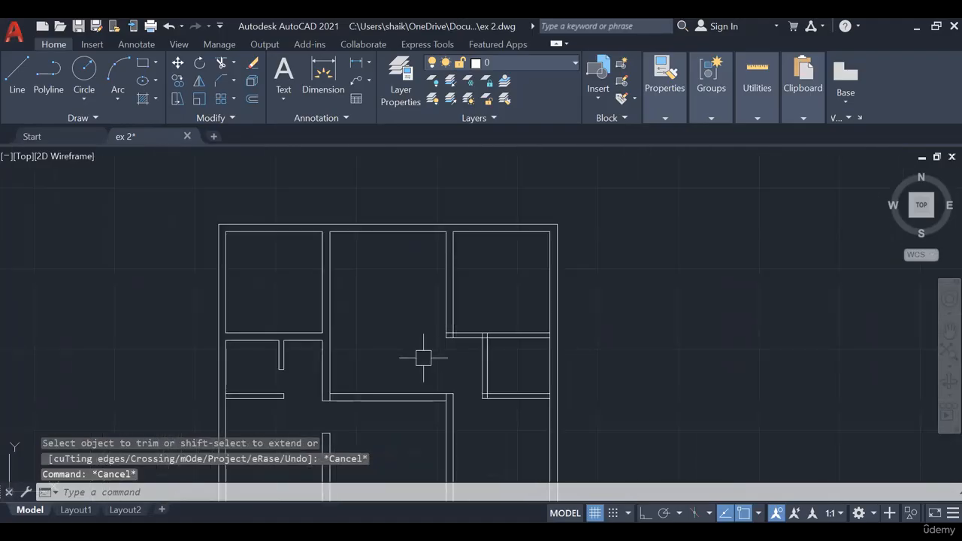
scroll(303, 312, "up", 6)
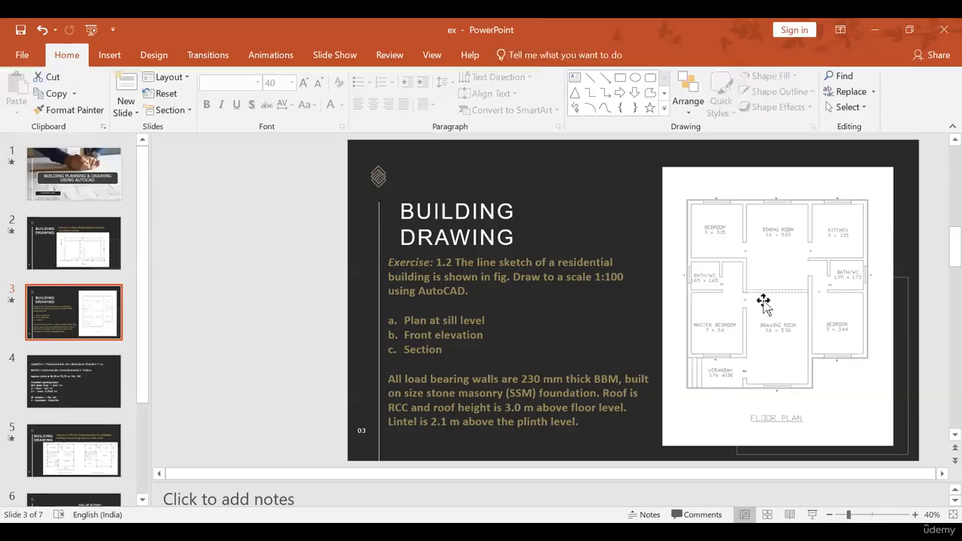
left_click(757, 299)
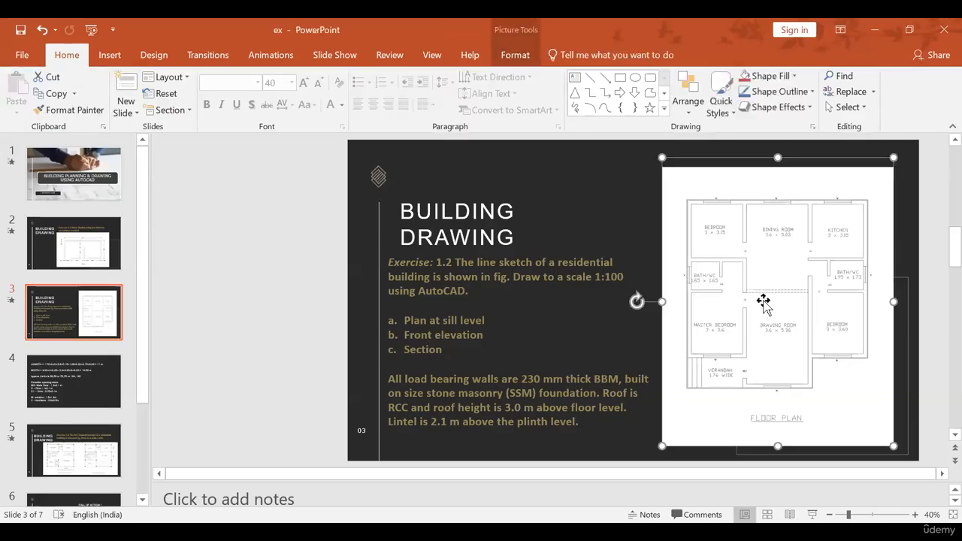
key("Escape")
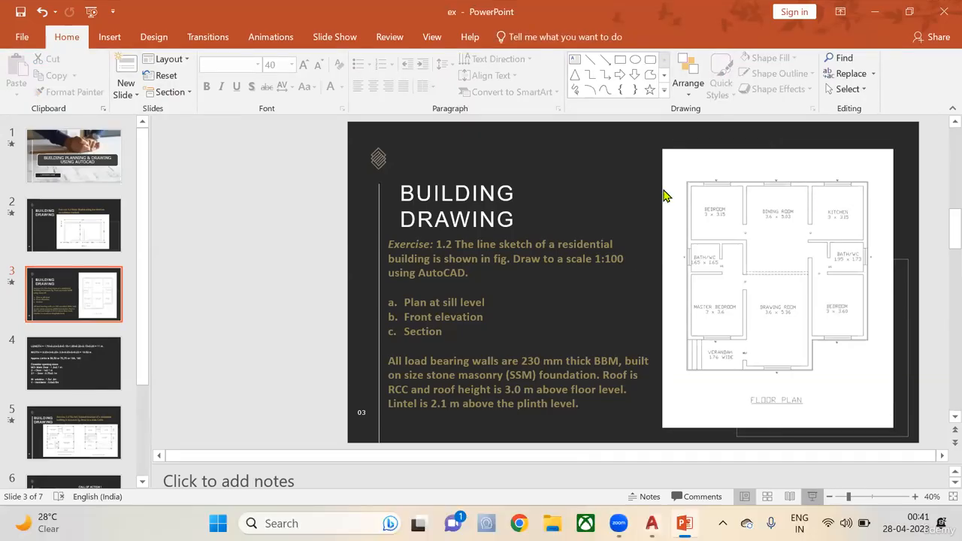
key("shift+F5")
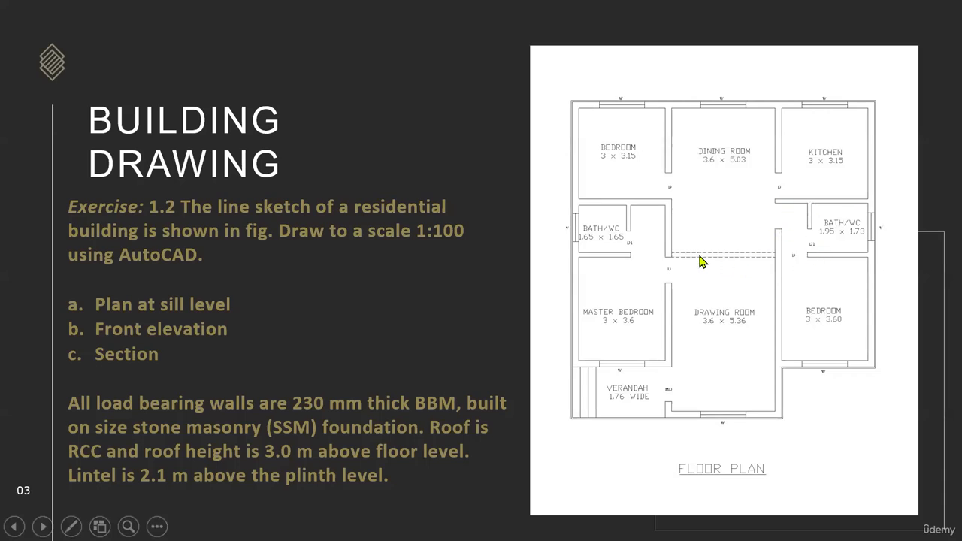
key("Escape")
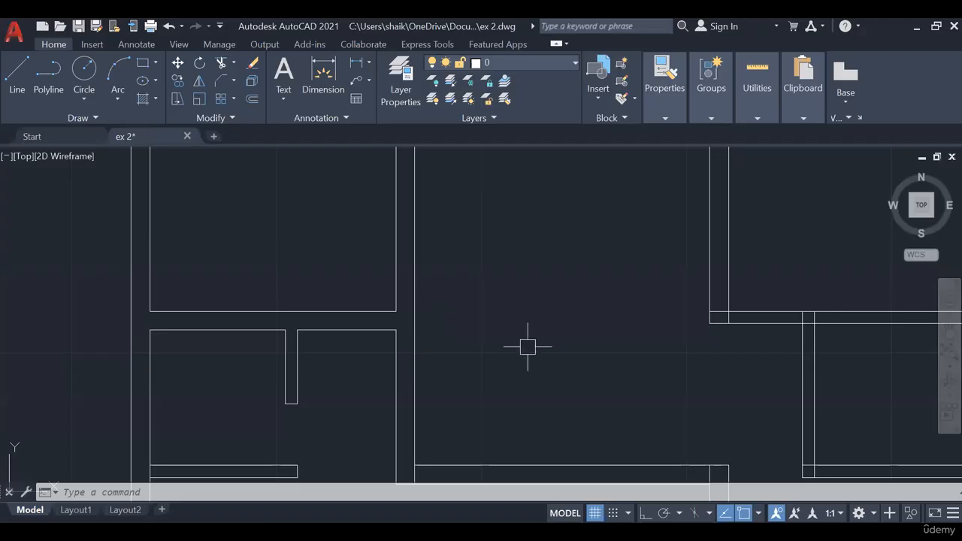
- Cut the upper-left bedroom's door opening by extending its lower wall line across the dining room wall and offsetting it upward
scroll(440, 323, "up", 2)
scroll(412, 314, "up", 3)
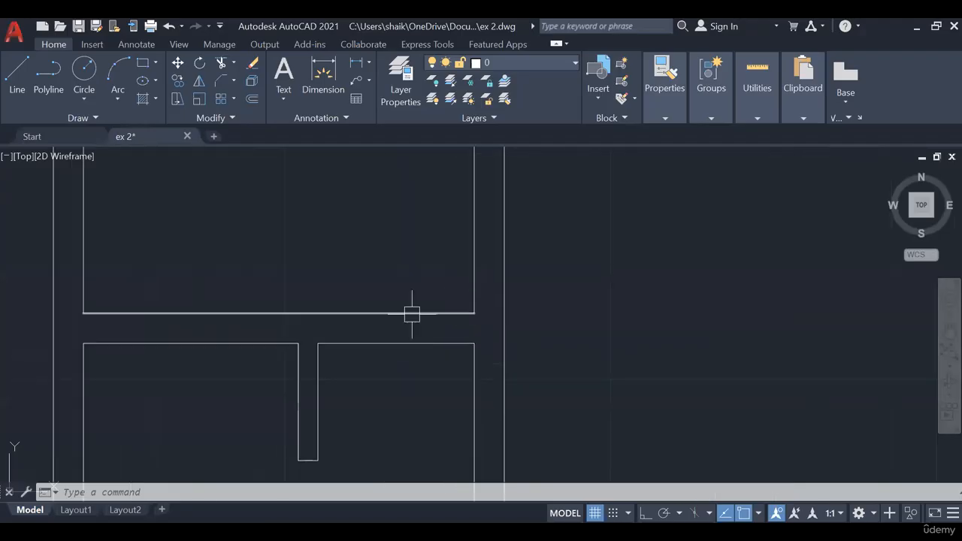
left_click(412, 314)
key("Escape")
key("Escape")
type("ex")
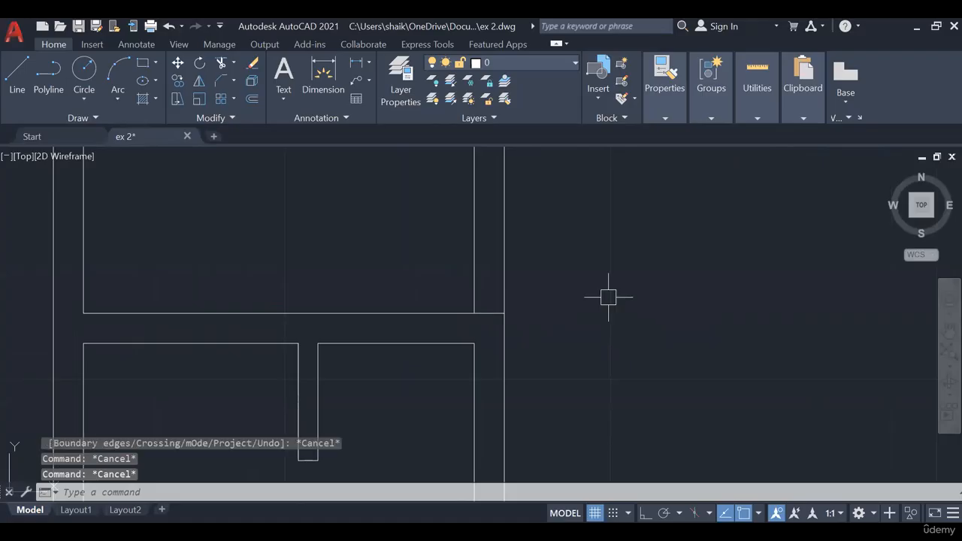
type("TR")
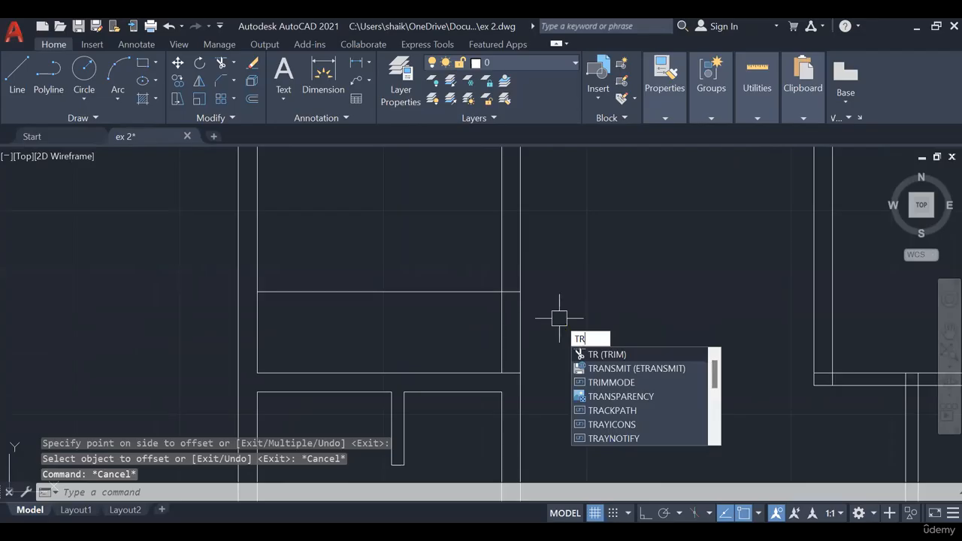
middle_click_drag(549, 285, 542, 321)
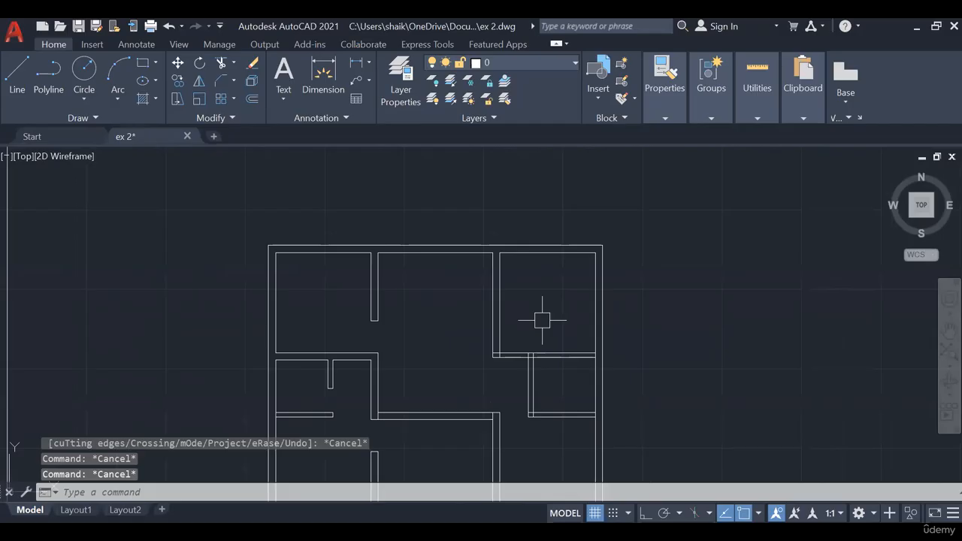
- Offset the kitchen's lower wall line upward and trim out the door opening to the dining room, erasing the leftover line
type("o")
key("Return")
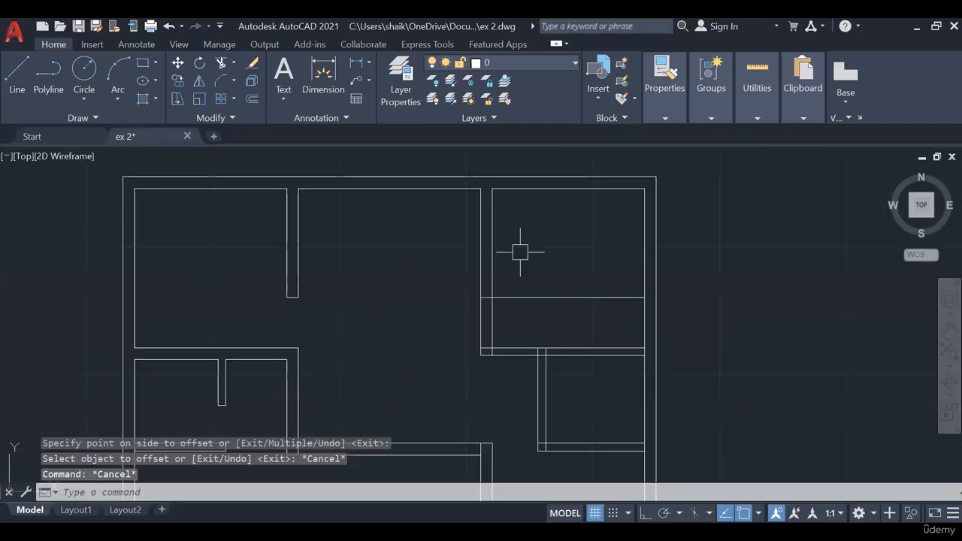
type("TR")
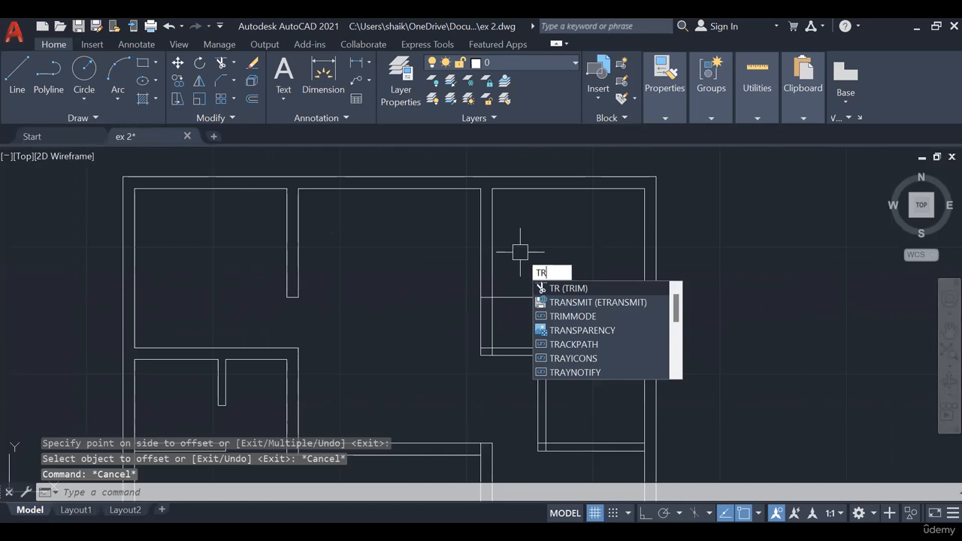
key("Return")
scroll(520, 251, "up", 5)
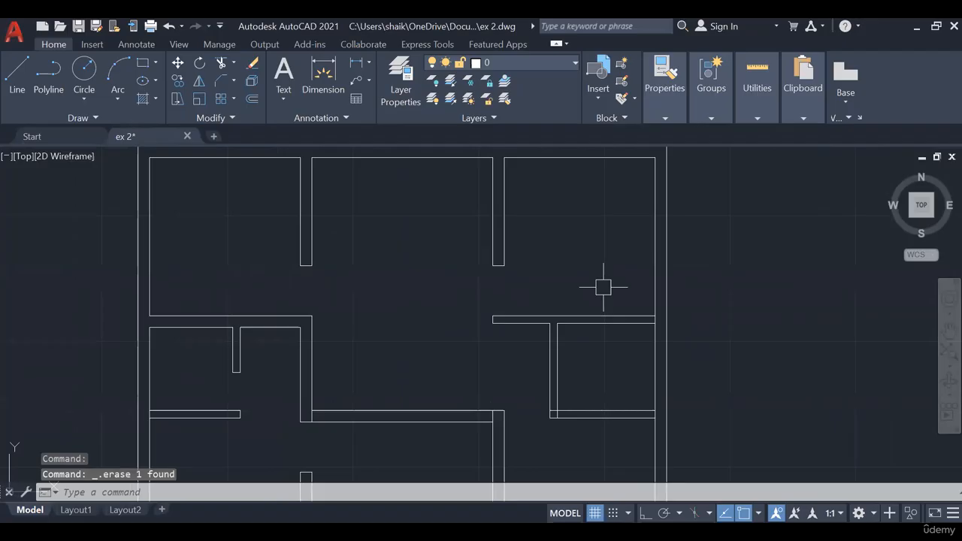
scroll(601, 284, "up", 3)
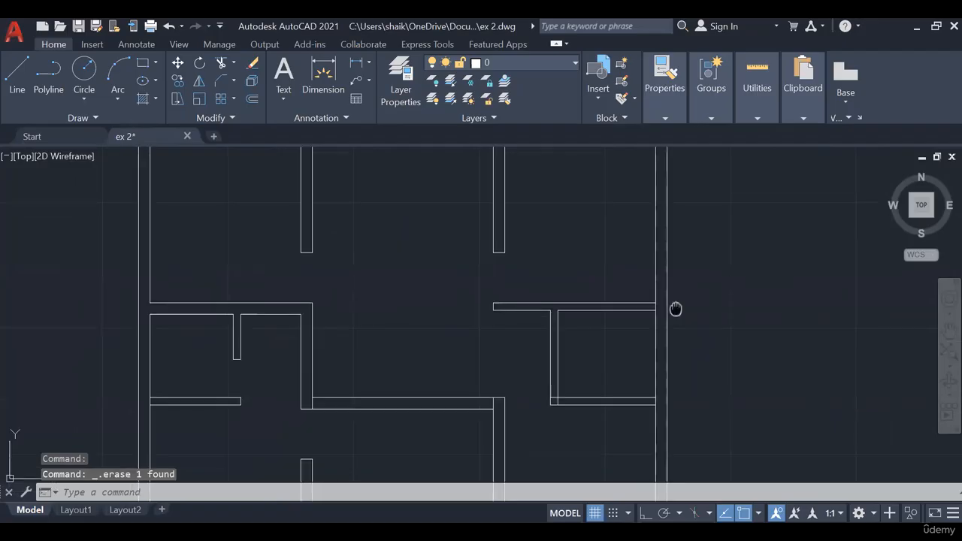
scroll(535, 351, "up", 1)
scroll(642, 378, "down", 2)
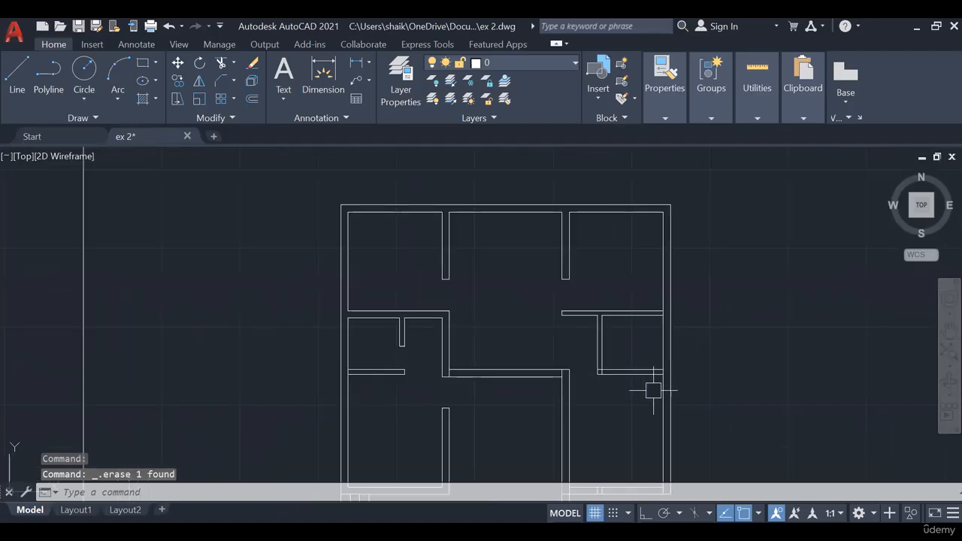
- Check the right bath/WC's door position on the full-screen PowerPoint slide and return to the matching wall in AutoCAD
middle_click_drag(653, 390, 616, 322)
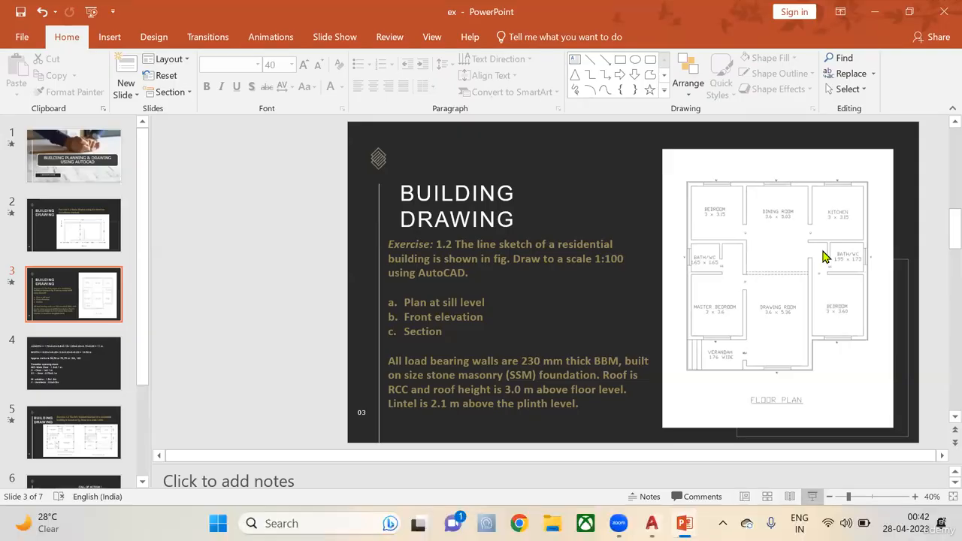
key("shift+F5")
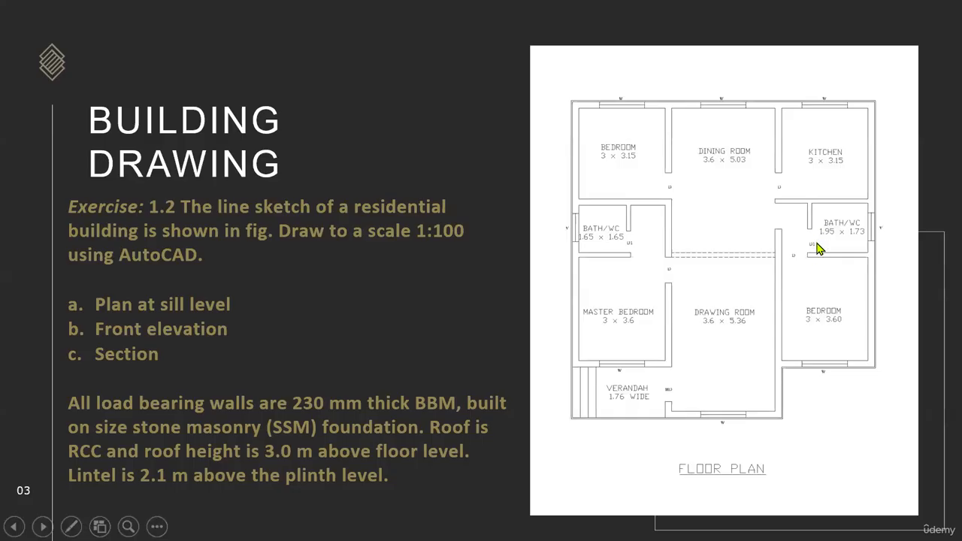
key("Escape")
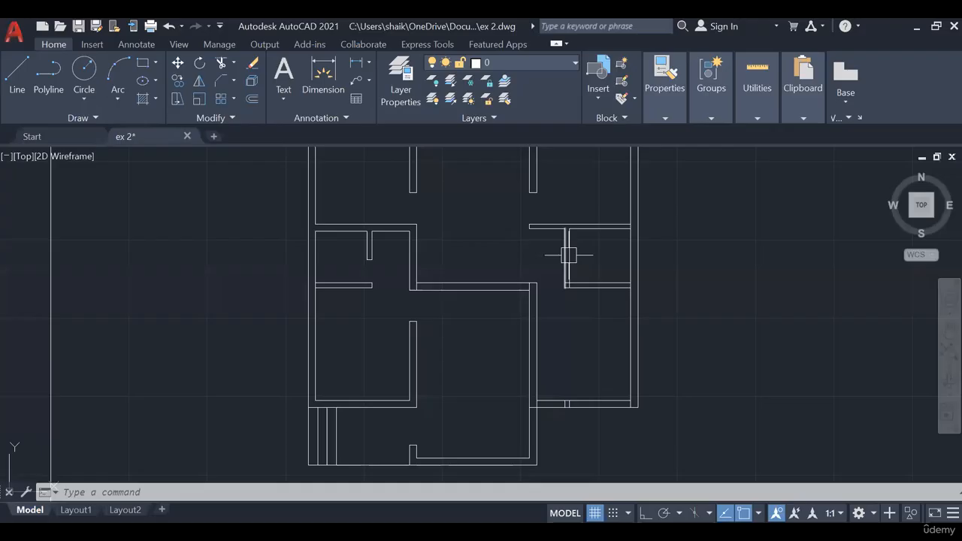
scroll(571, 256, "up", 3)
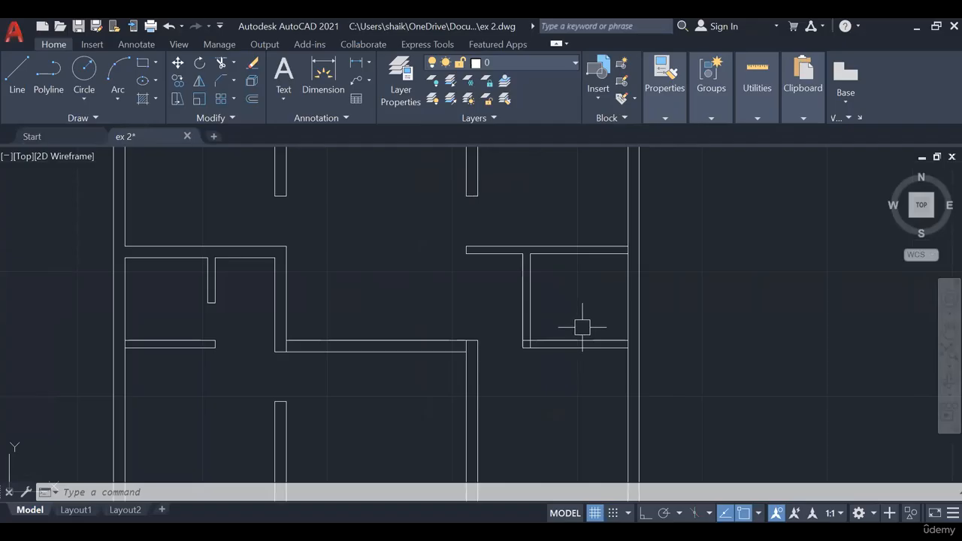
- Offset the right bath/WC's lower wall line upward by 0.75 and trim the vertical partition to form the door opening
type("o")
key("space")
type("0.7")
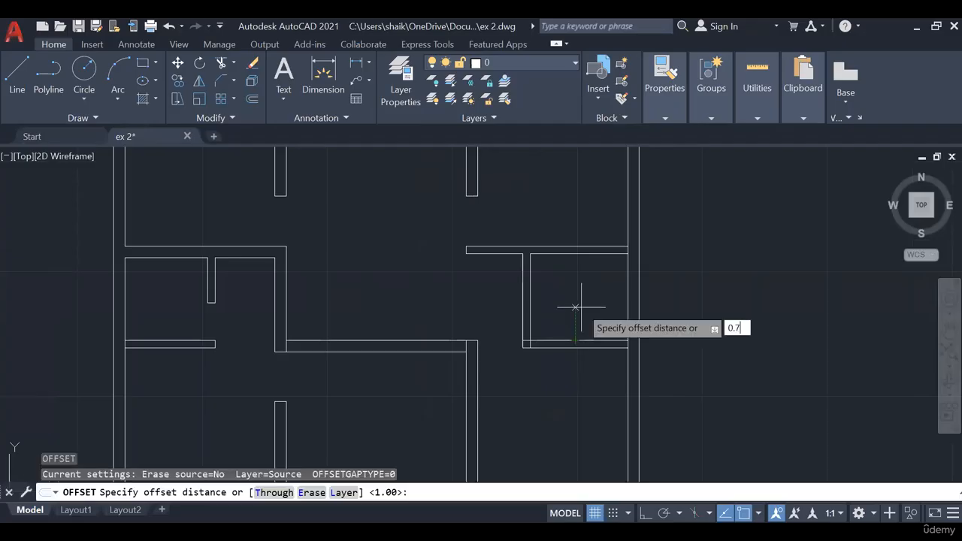
type("5")
key("Return")
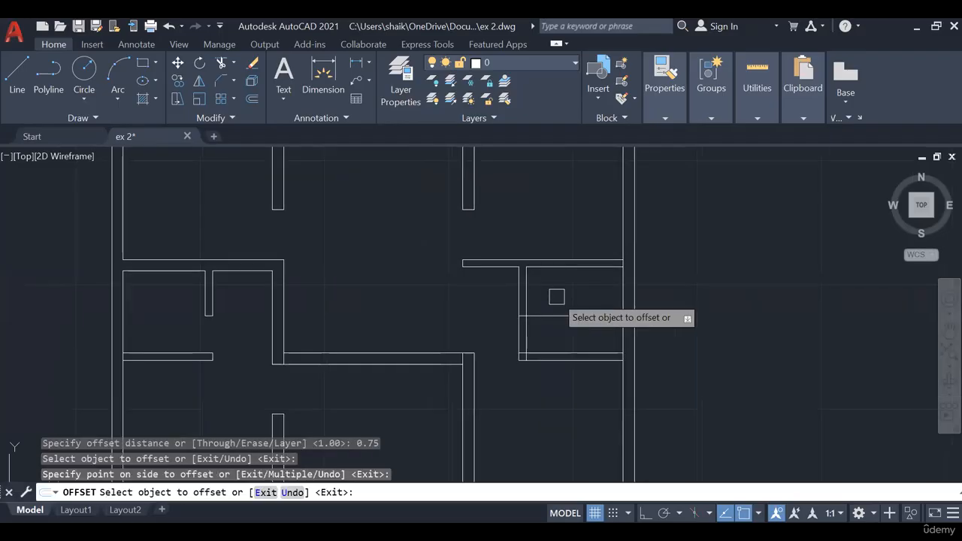
type("tr")
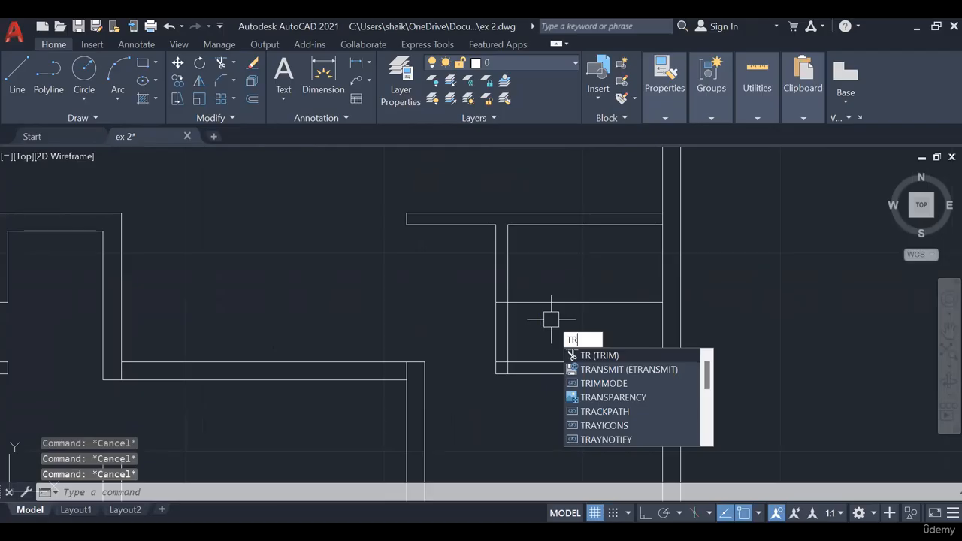
key("Return")
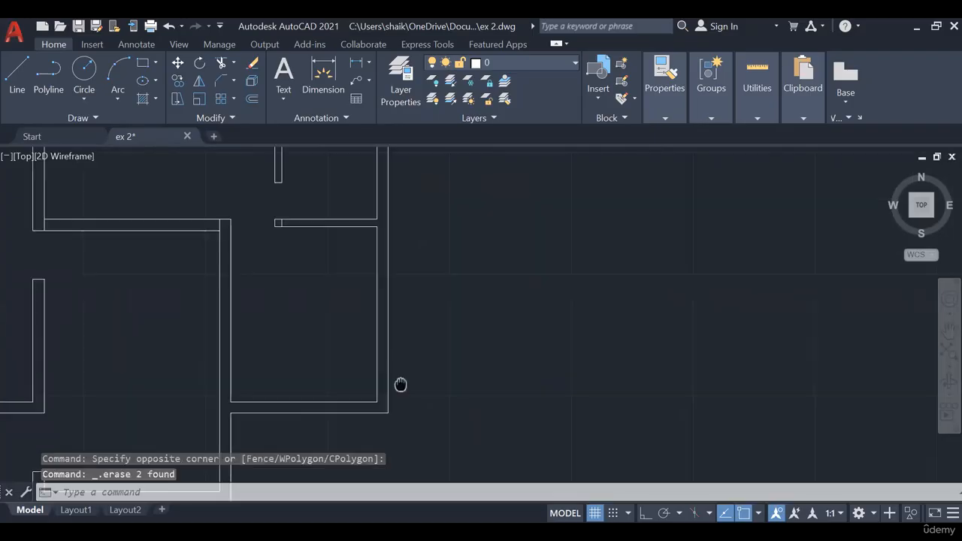
- Erase the leftover short vertical line inside the free end of the right bath/WC's lower wall
scroll(399, 384, "down", 3)
scroll(345, 337, "up", 3)
left_click(303, 336)
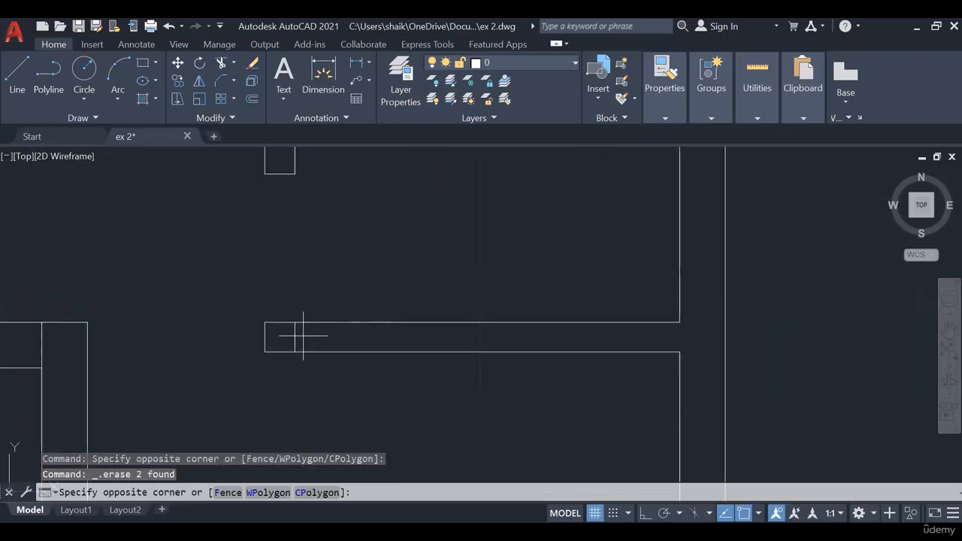
left_click(287, 336)
key("Delete")
scroll(468, 288, "down", 10)
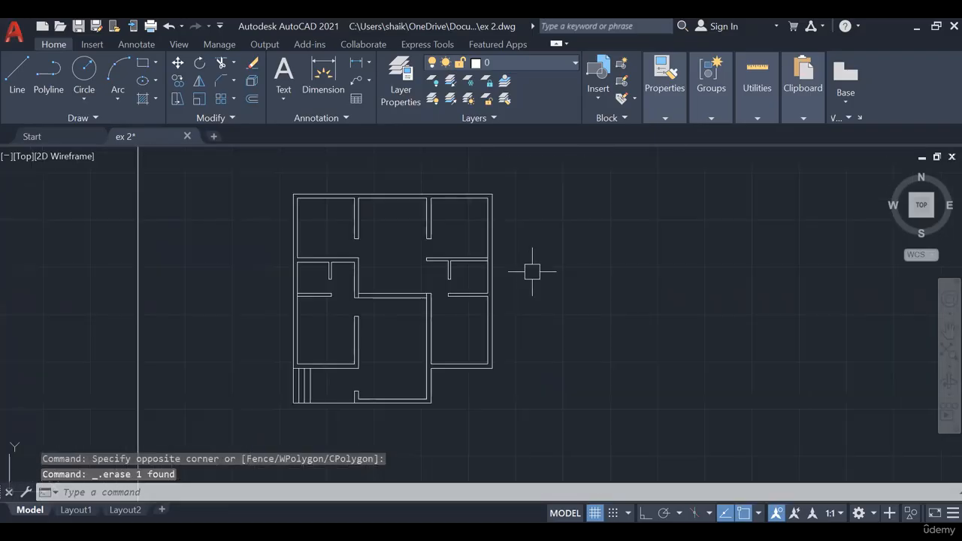
- Examine the door openings and wall junctions throughout the floor plan, from the verandah to the upper rooms
scroll(487, 264, "up", 4)
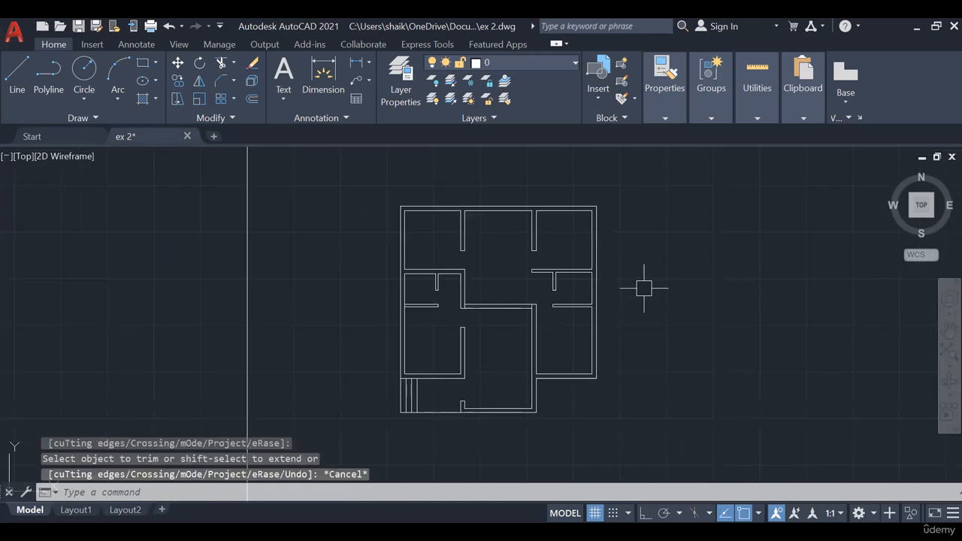
scroll(468, 338, "up", 3)
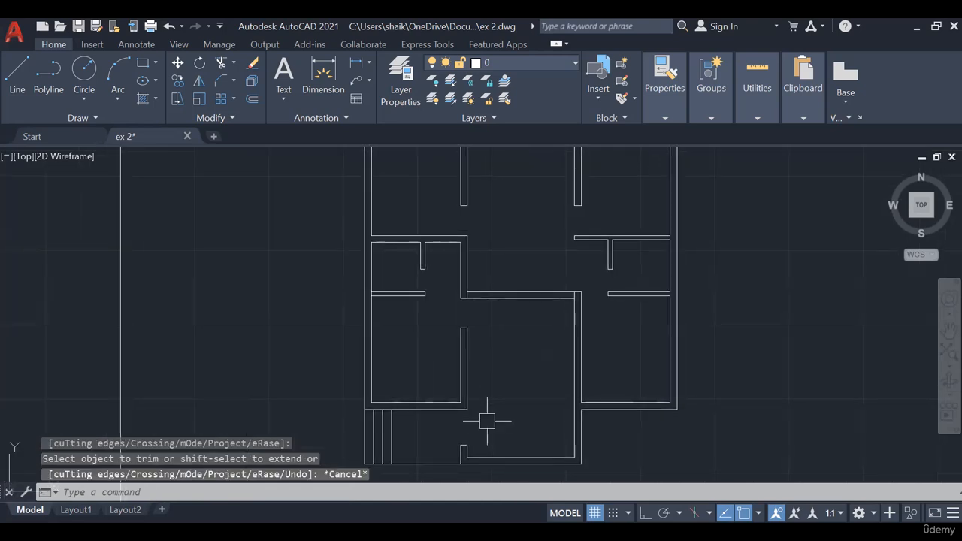
middle_click_drag(474, 314, 475, 390)
middle_click_drag(451, 321, 438, 340)
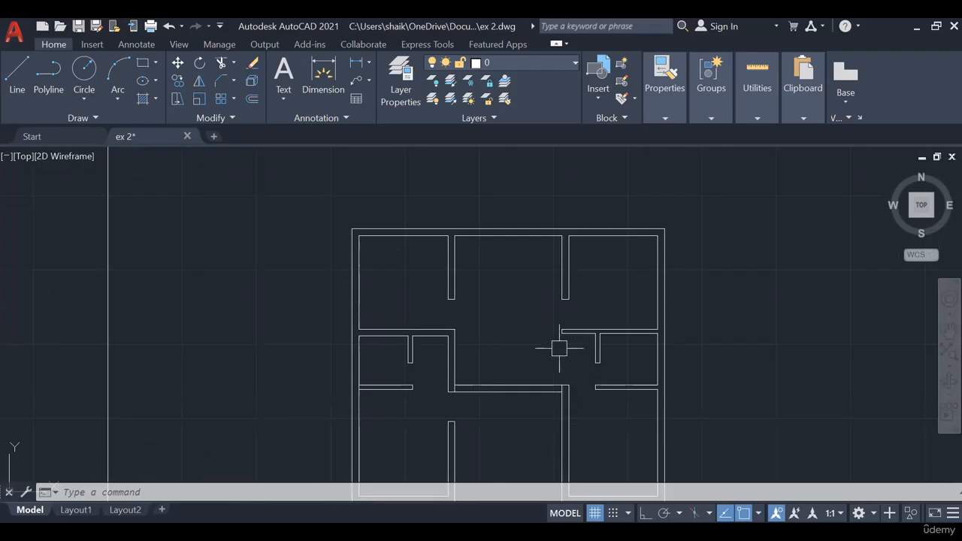
middle_click_drag(586, 414, 579, 318)
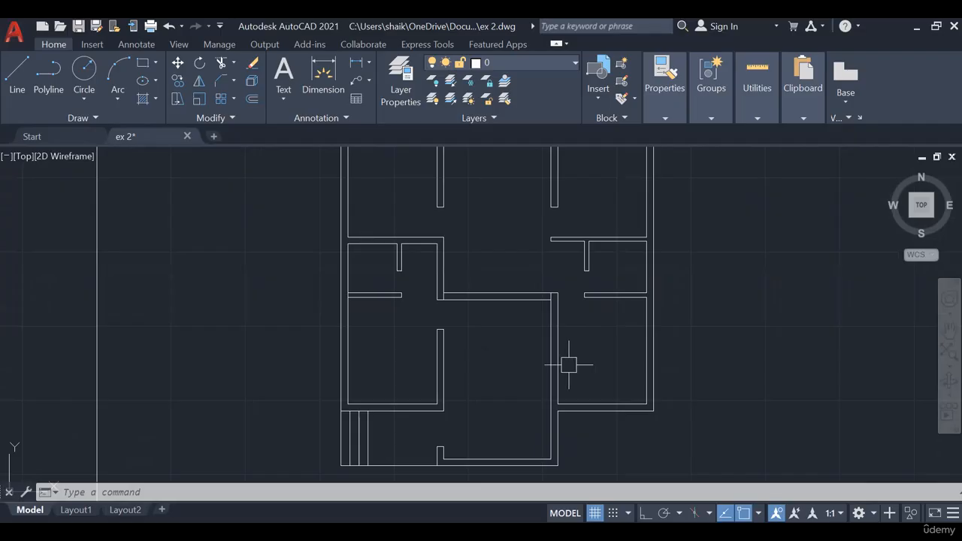
middle_click_drag(496, 348, 494, 399)
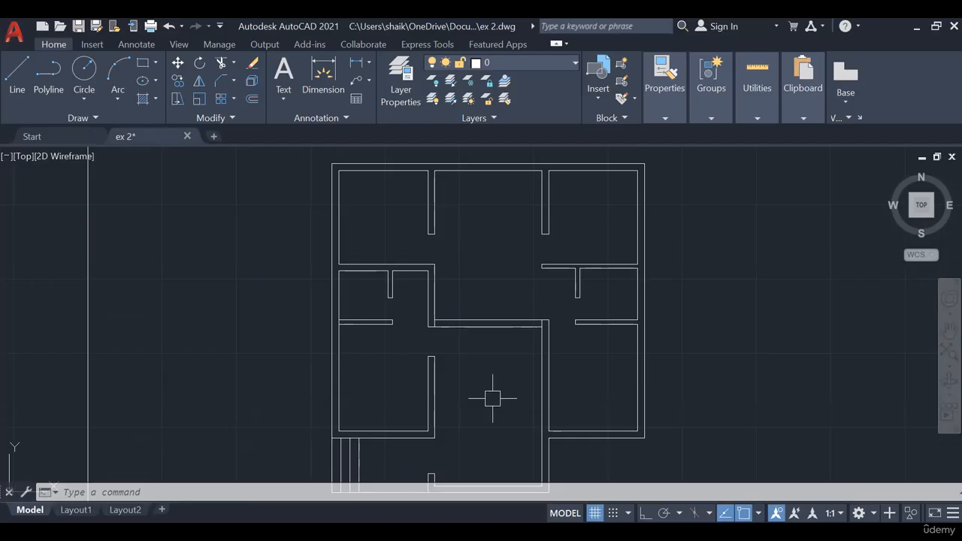
middle_click_drag(492, 398, 486, 353)
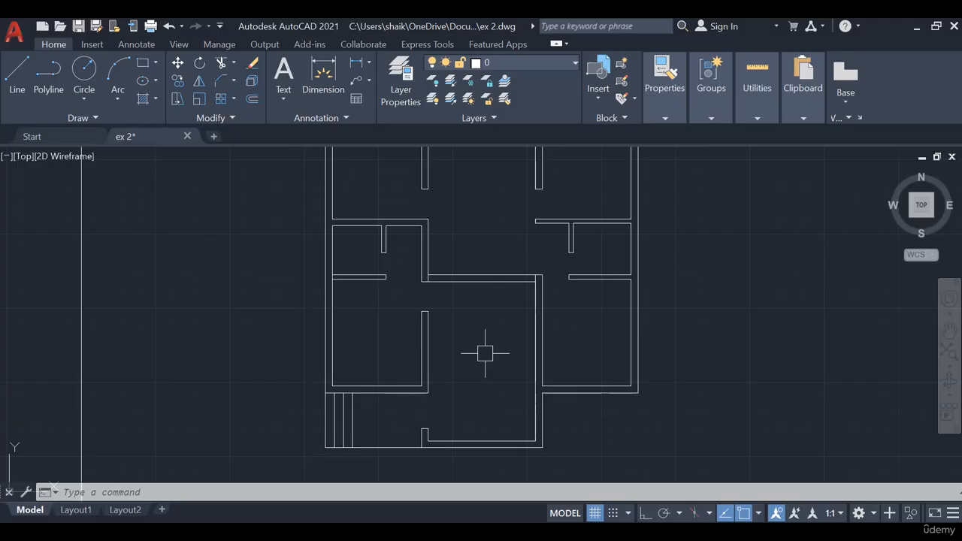
middle_click_drag(481, 338, 485, 341)
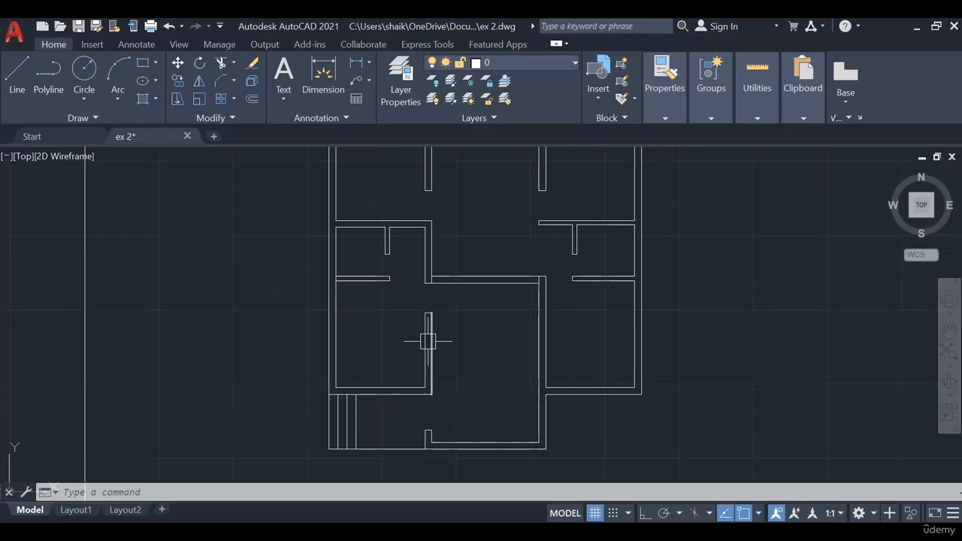
middle_click_drag(544, 368, 539, 376)
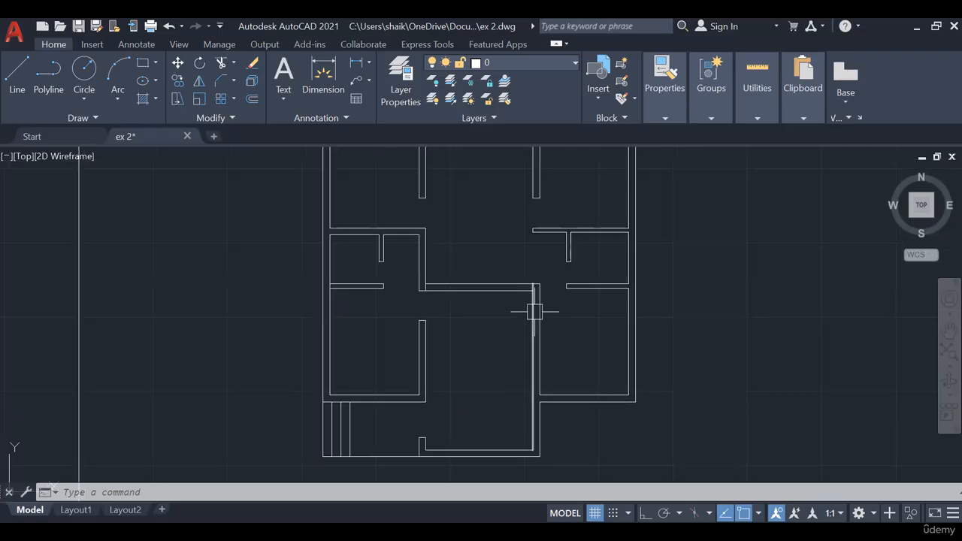
middle_click_drag(541, 323, 530, 393)
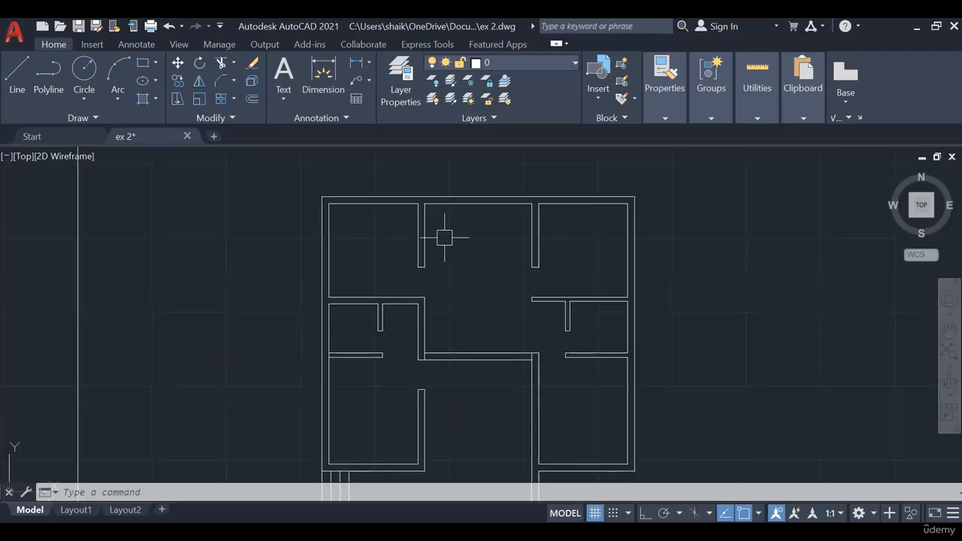
middle_click_drag(488, 251, 484, 226)
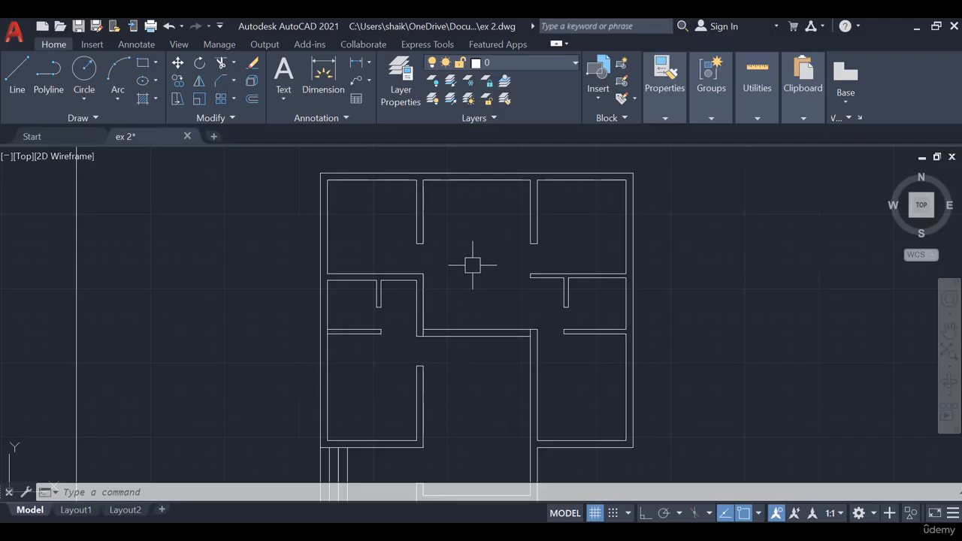
- Switch to PowerPoint and read the door, window and ventilator opening sizes on slide 4
key("Escape")
scroll(489, 369, "down", 4)
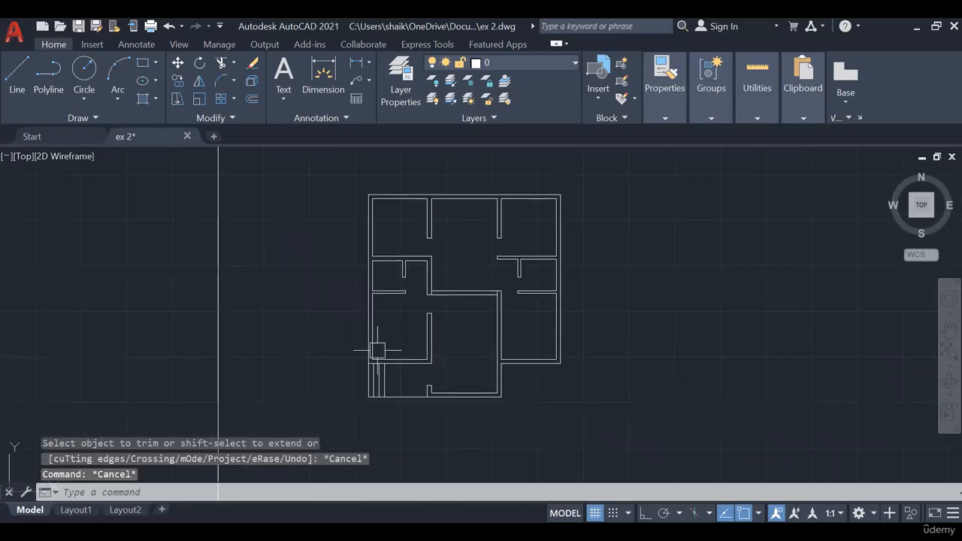
key("alt+Tab")
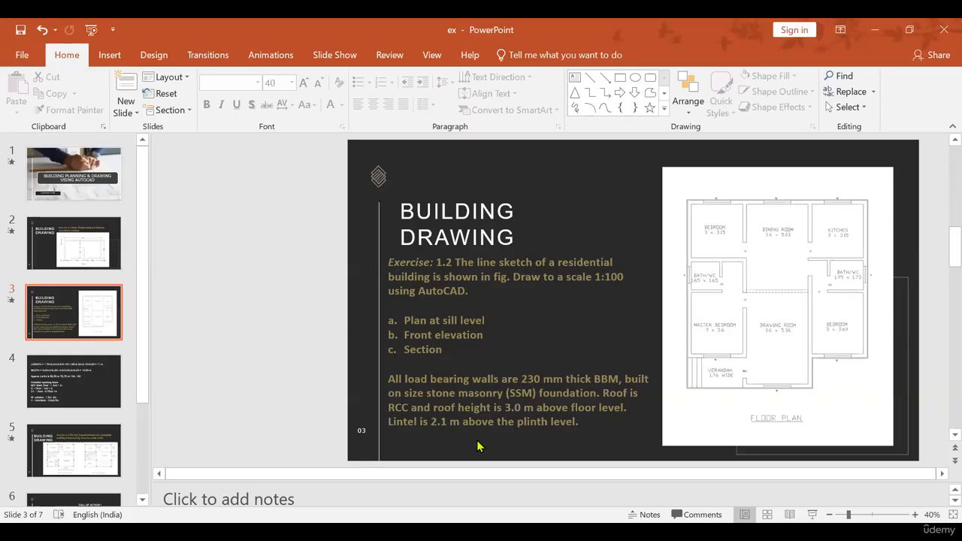
left_click(75, 384)
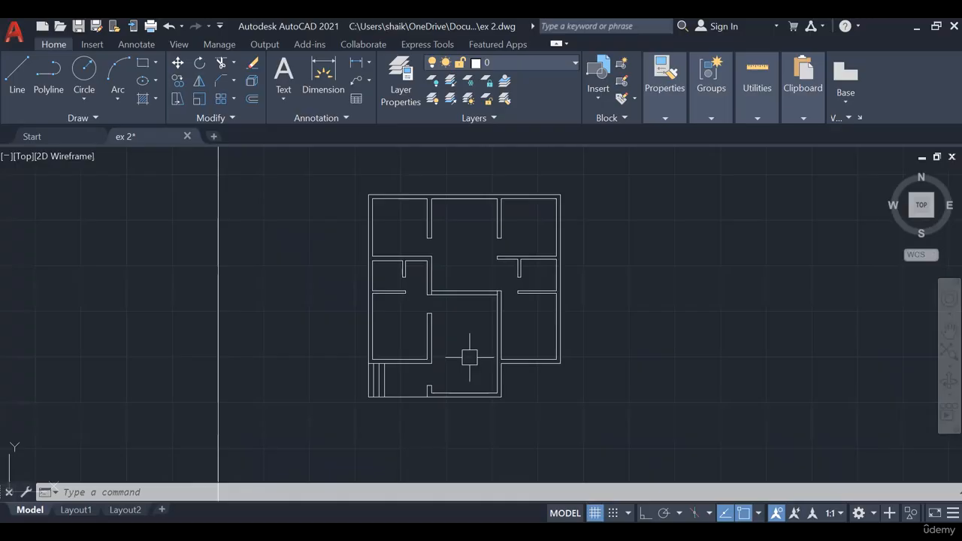
- Draw a window rectangle 1.5 long and 0.23 wide in the empty space to the right of the plan
scroll(468, 350, "up", 2)
middle_click_drag(483, 398, 498, 318)
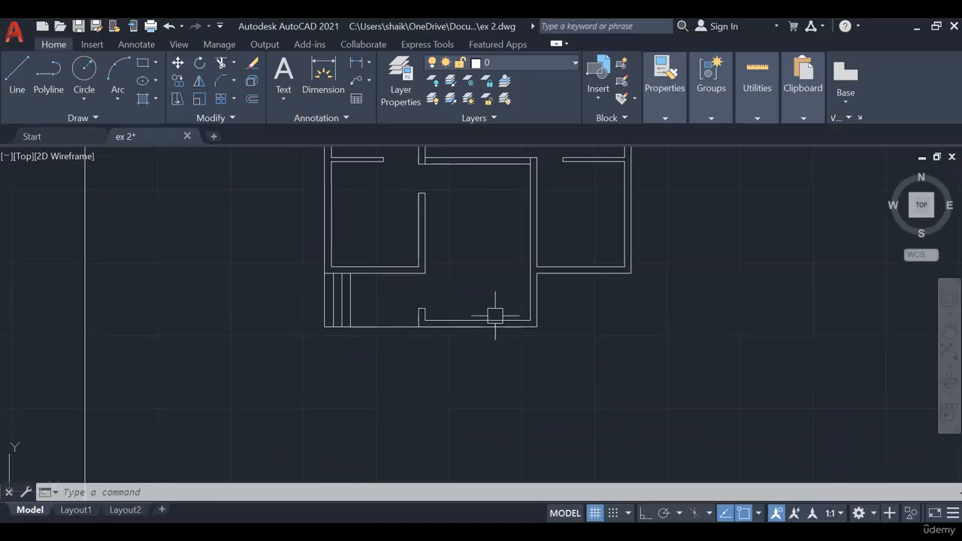
left_click(142, 66)
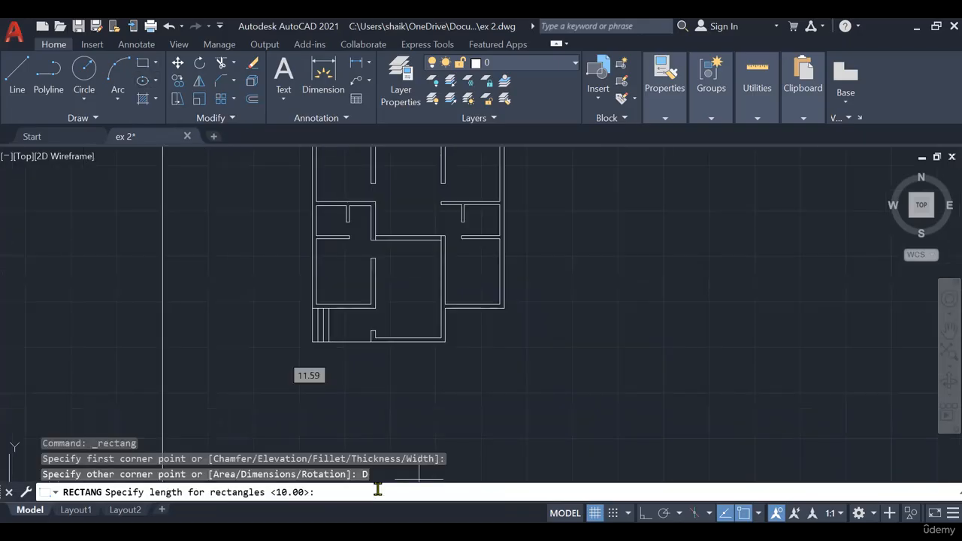
type("1.5")
key("Return")
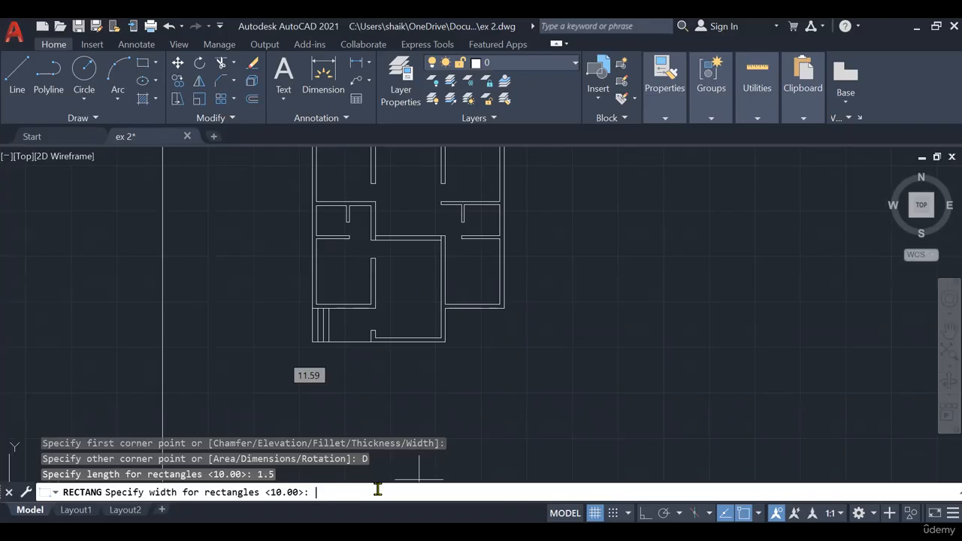
type(".23")
key("Return")
scroll(571, 274, "up", 6)
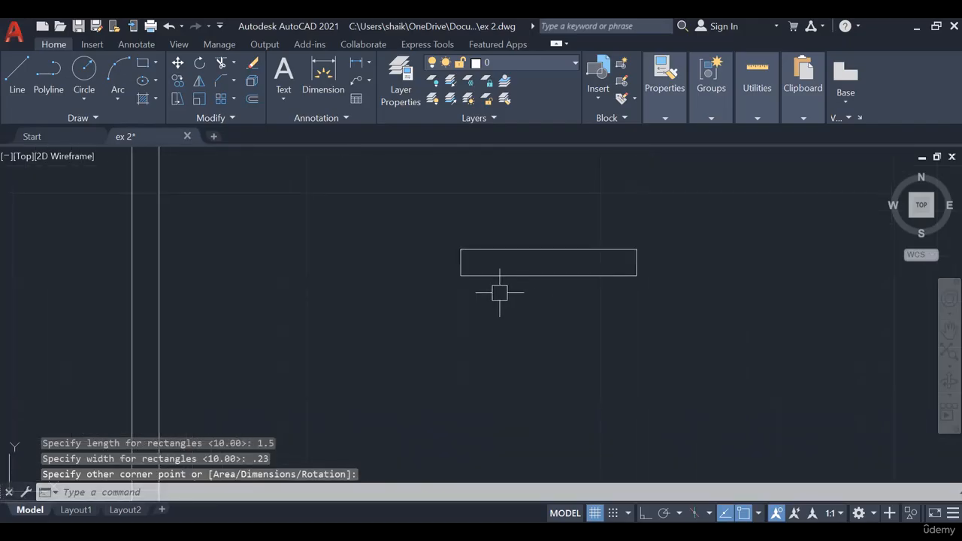
middle_click_drag(463, 337, 391, 378)
middle_click_drag(477, 300, 466, 305)
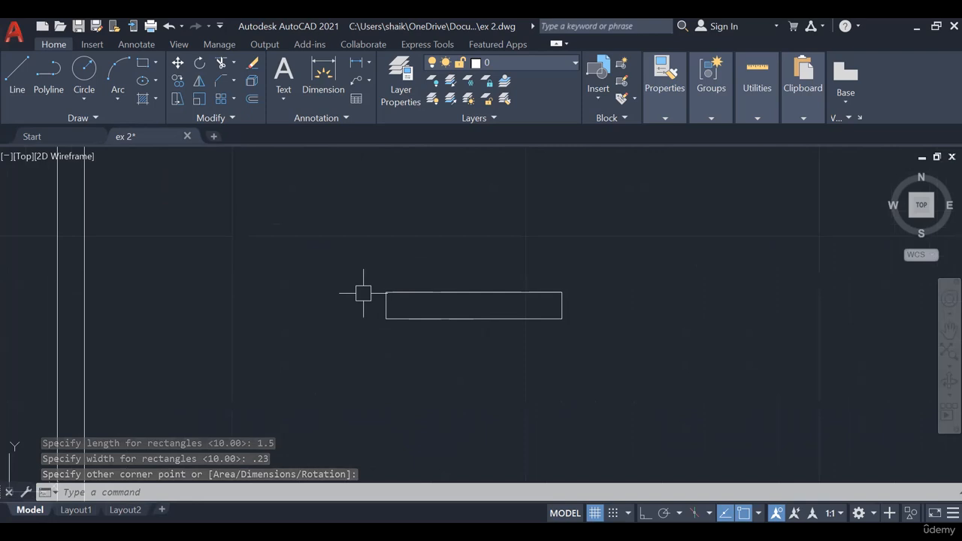
- Modify the Standard dimension style so that its linear dimensions have a precision of 0.00
left_click(565, 286)
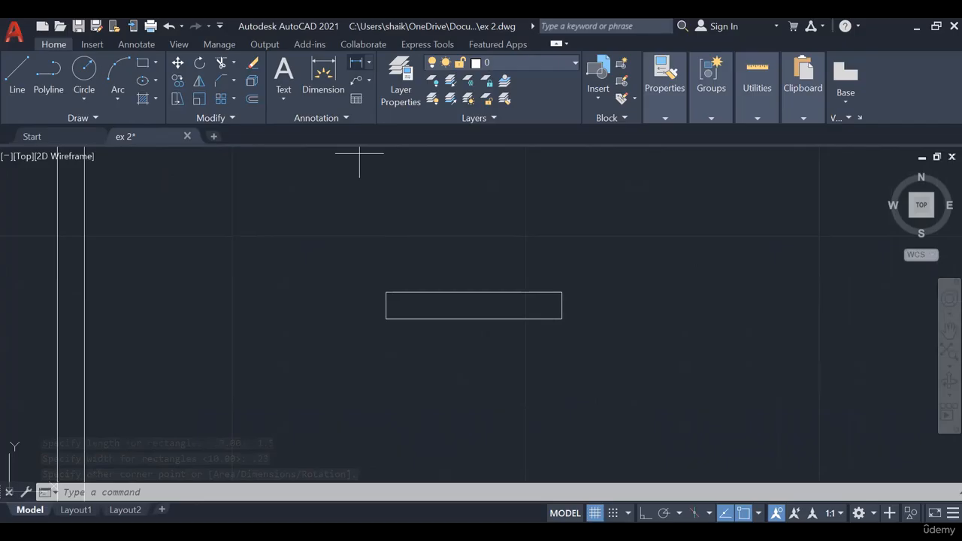
key("Escape")
type("DIM")
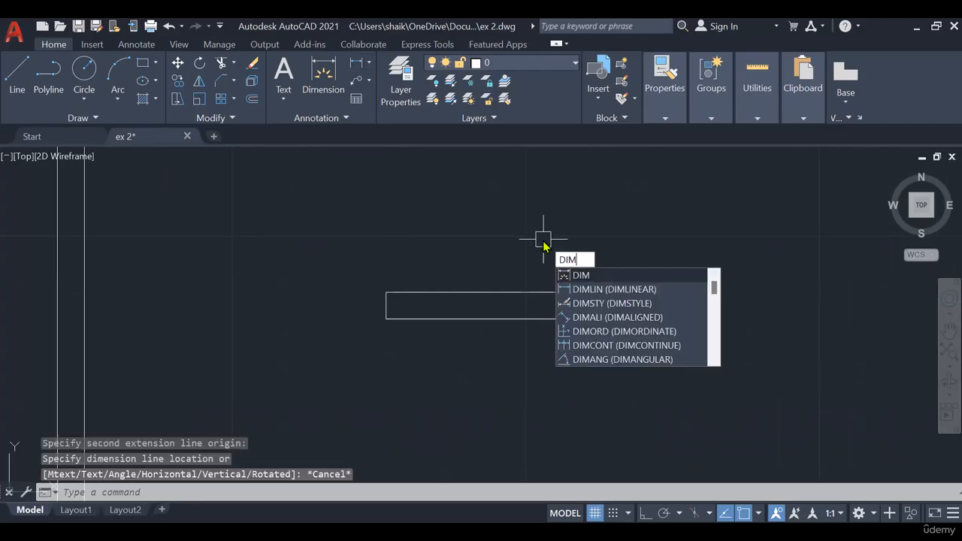
left_click(586, 303)
left_click(648, 245)
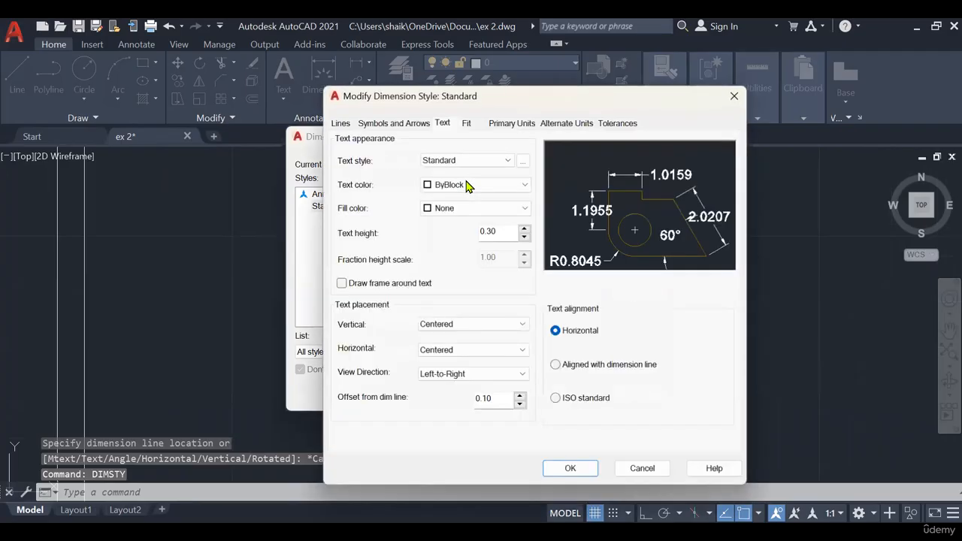
left_click(511, 124)
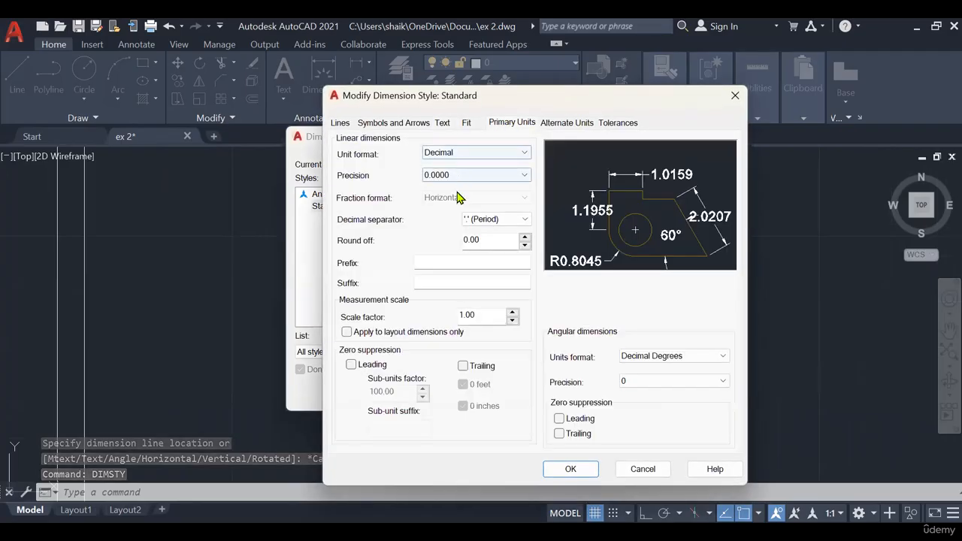
left_click(457, 177)
left_click(460, 199)
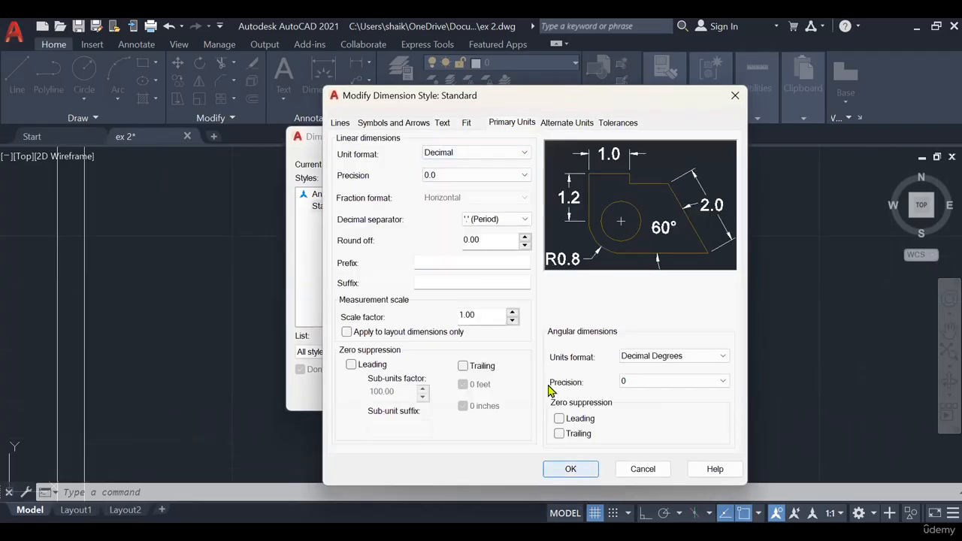
left_click(460, 175)
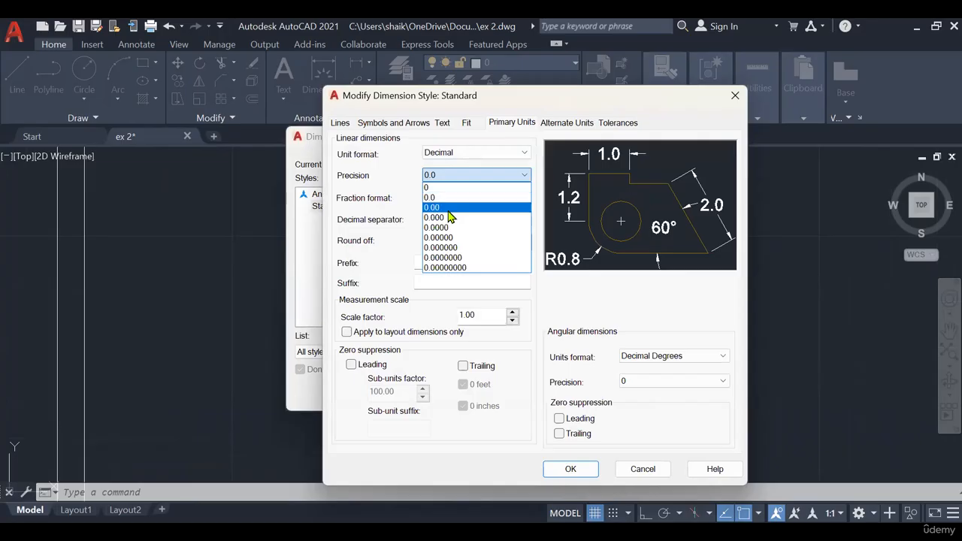
key("Return")
key("Return")
left_click(576, 393)
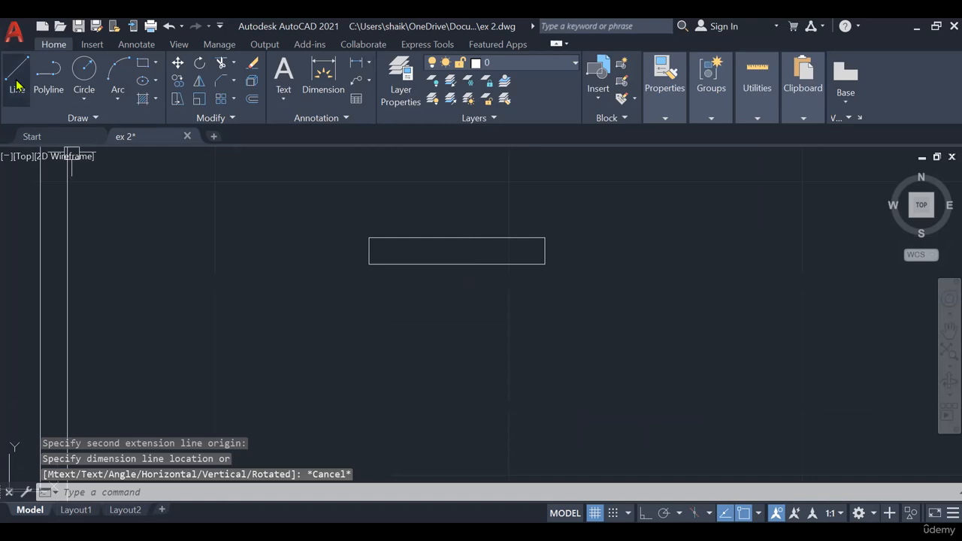
- Draw a lengthwise centre line in the window rectangle and copy the symbol into the front walls of the drawing room and lower right bedroom
left_click(19, 84)
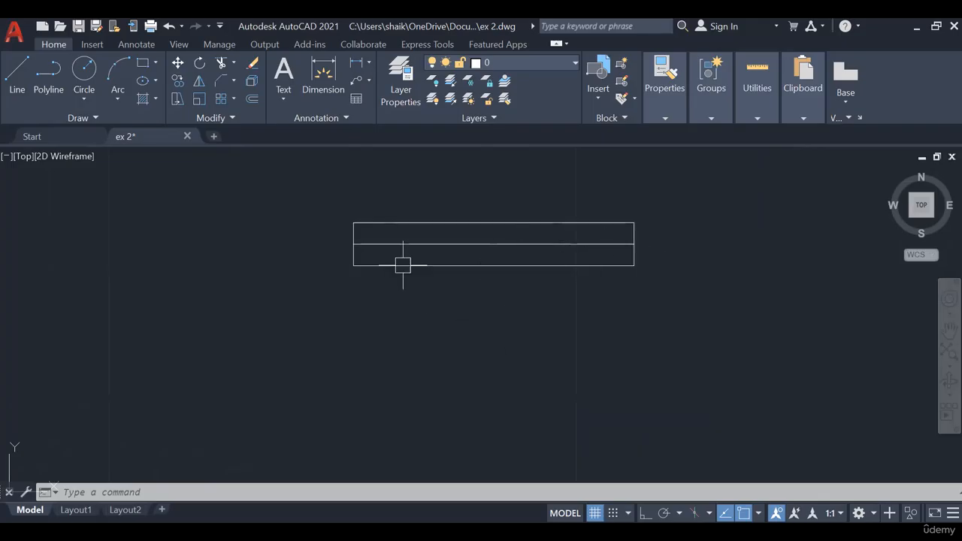
scroll(509, 195, "down", 5)
middle_click_drag(616, 285, 737, 276)
left_click(701, 185)
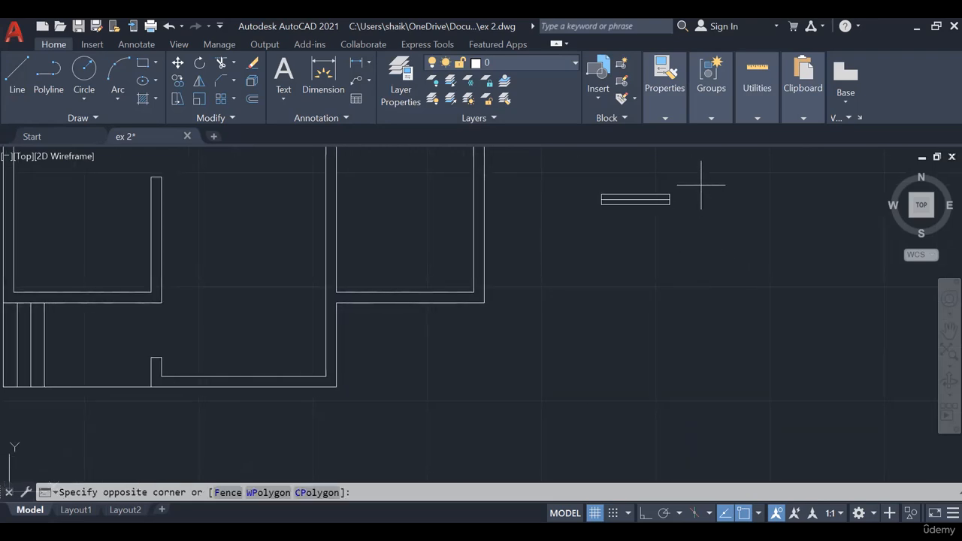
left_click(635, 222)
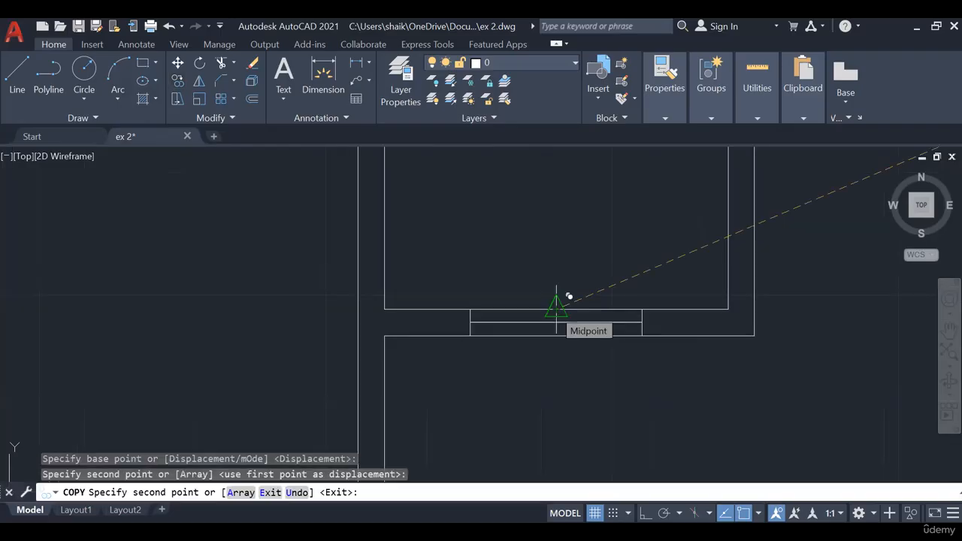
left_click(556, 308)
scroll(556, 308, "down", 4)
mouse_move(583, 223)
middle_mouse_down()
mouse_move(586, 350)
mouse_move(606, 451)
middle_mouse_up()
scroll(629, 453, "down", 2)
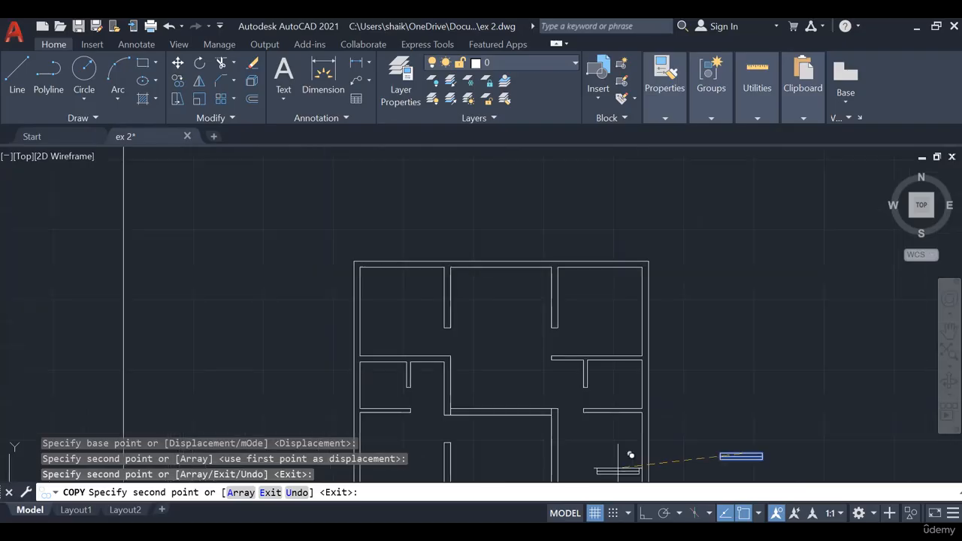
- Switch to PowerPoint and read the window and ventilator positions on the floor plan of slide 3
key("alt+Tab")
left_click(85, 313)
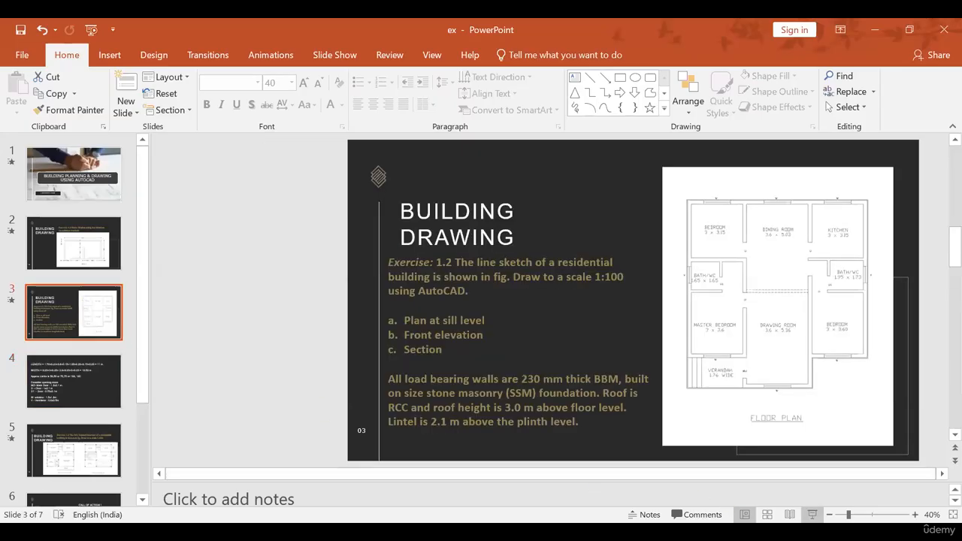
left_click(811, 514)
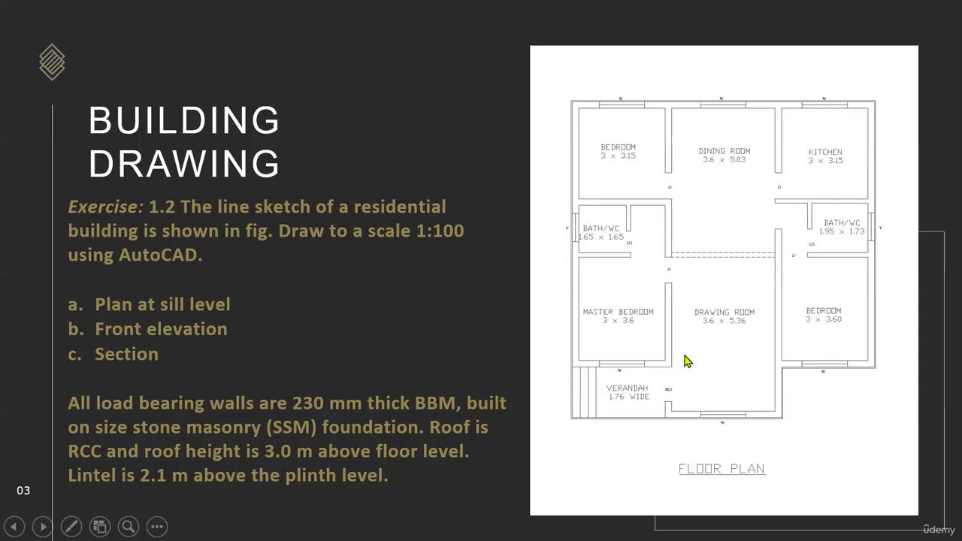
key("Escape")
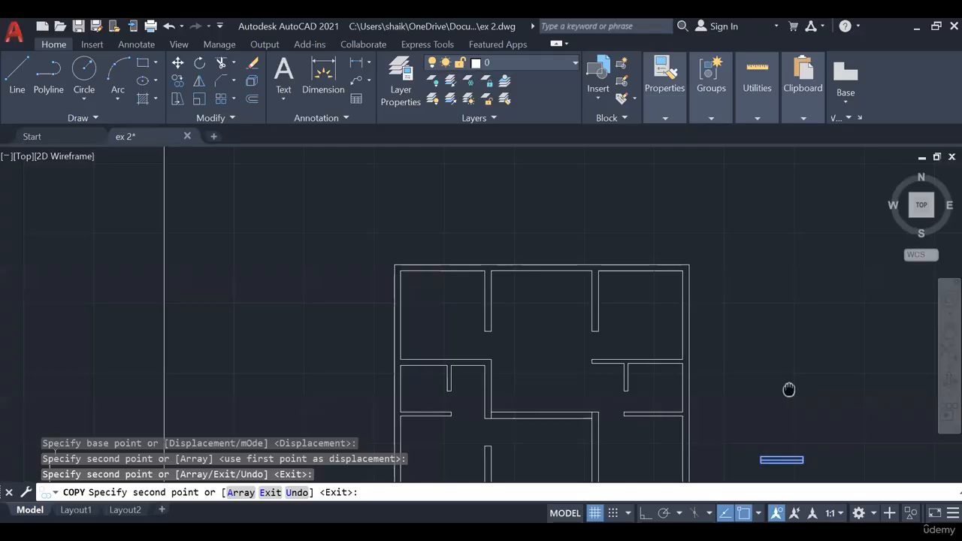
- Back in AutoCAD, copy the window symbol to the midpoints of the top walls of the kitchen, dining room and upper left bedroom
middle_click_drag(788, 389, 795, 409)
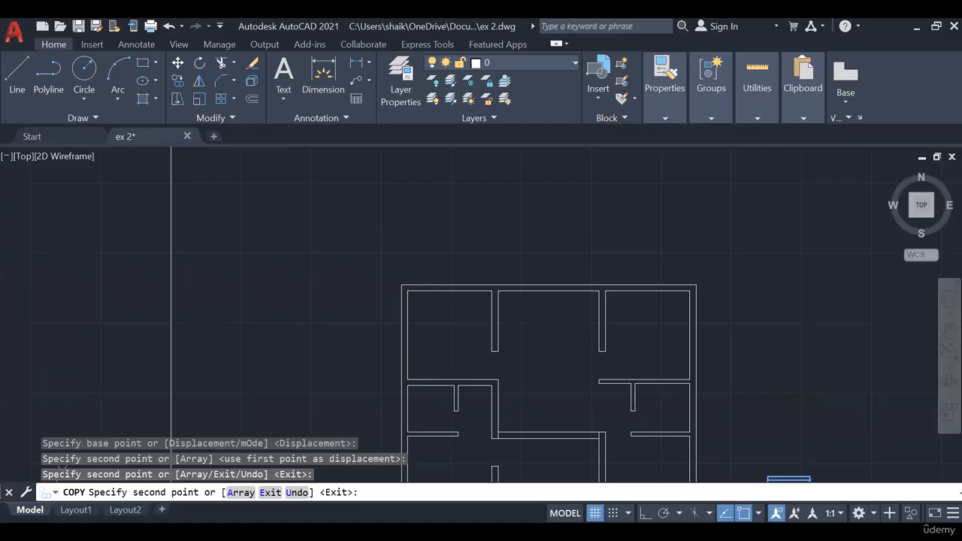
scroll(524, 291, "up", 6)
left_click(623, 291)
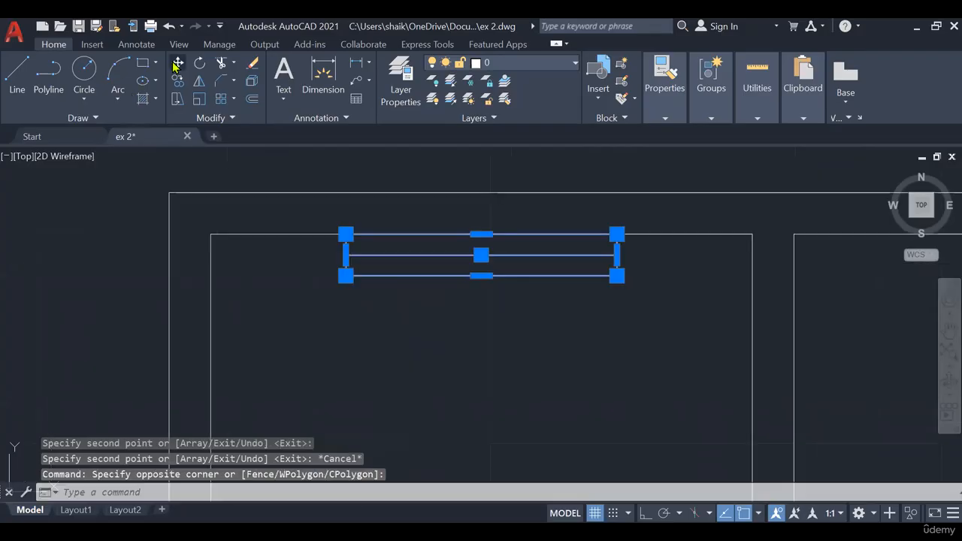
- Move the upper left bedroom's window up by 0.23 into the thickness of the top wall
left_click(178, 63)
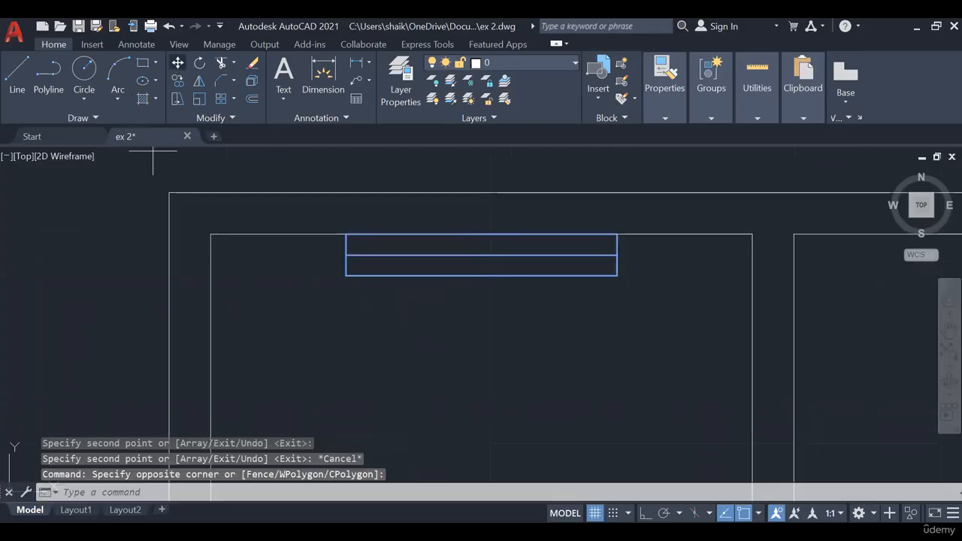
left_click(411, 378)
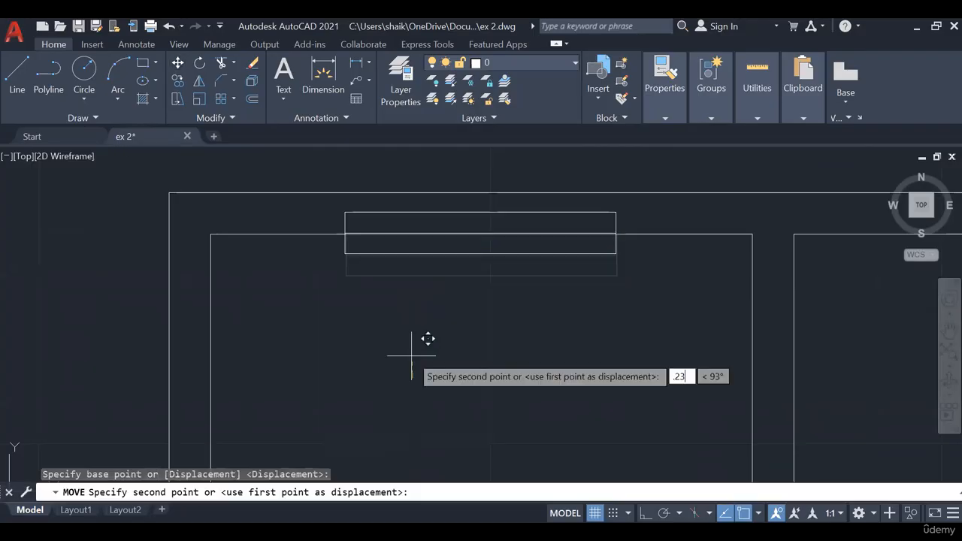
key("Return")
- Copy the spare window symbol from beside the plan into the master bedroom's front wall facing the verandah
scroll(411, 357, "down", 6)
middle_click_drag(482, 386, 445, 261)
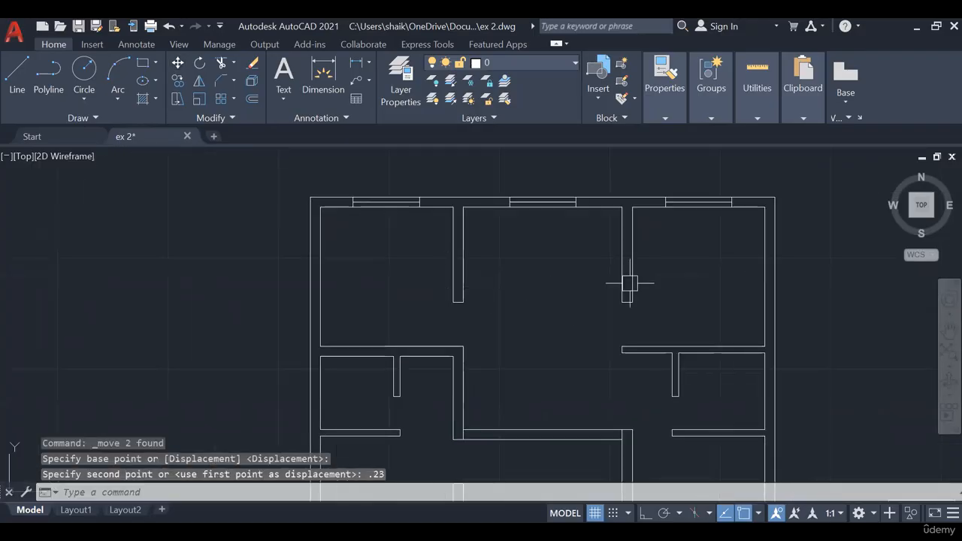
middle_click_drag(553, 493, 419, 300)
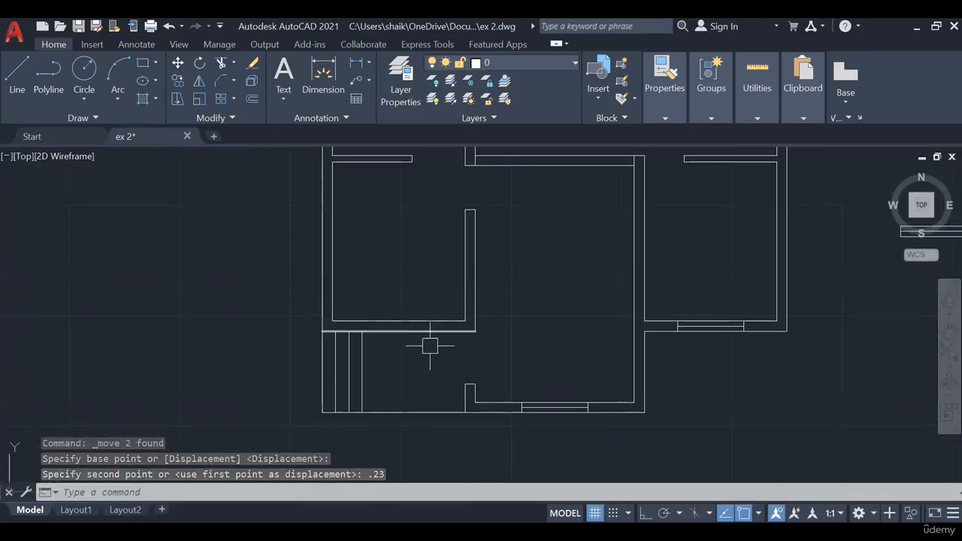
scroll(569, 402, "up", 5)
scroll(617, 356, "down", 6)
middle_click_drag(618, 359, 474, 359)
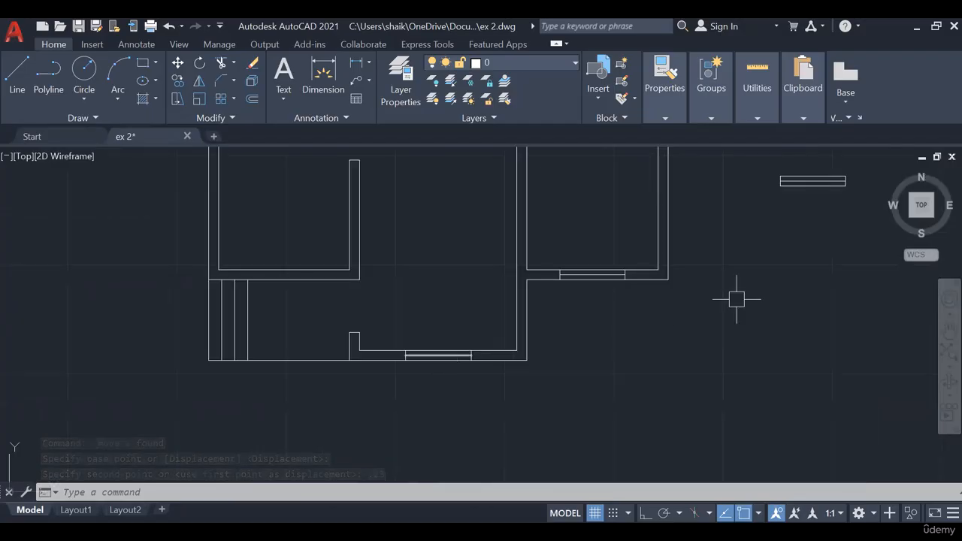
middle_click_drag(736, 298, 675, 374)
left_click(765, 330)
left_click(710, 244)
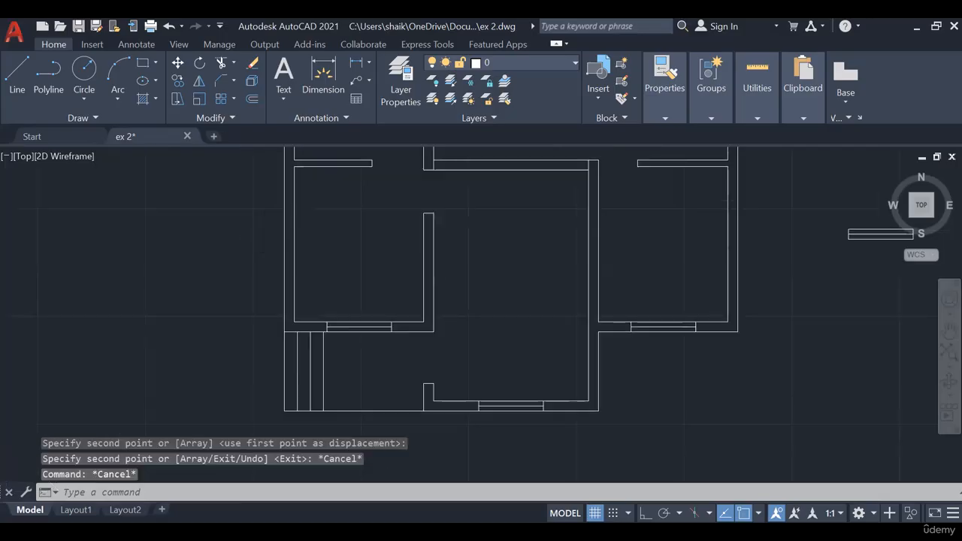
scroll(596, 365, "down", 2)
middle_click_drag(596, 365, 593, 425)
- Erase the spare window symbol in the empty space to the right of the plan
left_click(713, 295)
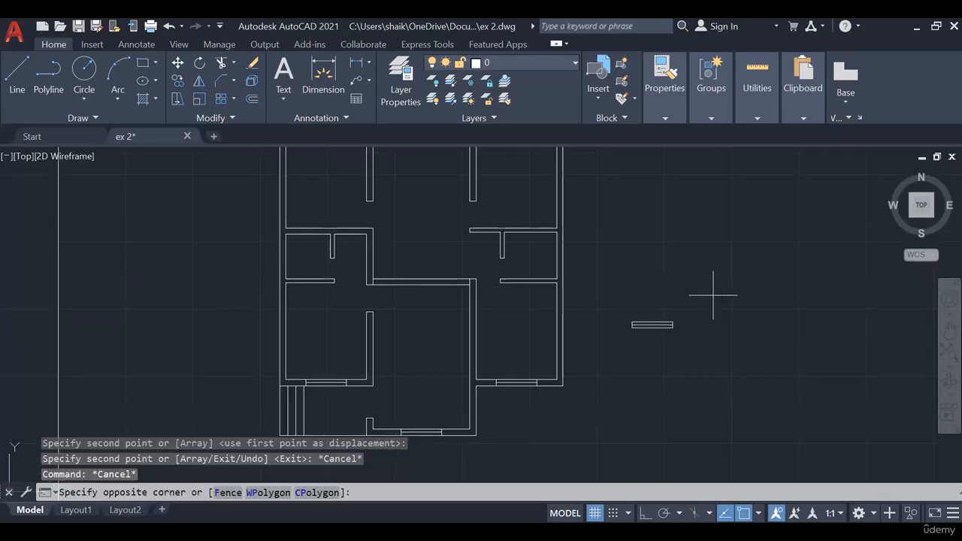
left_click(640, 330)
key("Delete")
mouse_move(640, 326)
middle_mouse_down()
mouse_move(643, 416)
mouse_move(680, 363)
middle_mouse_up()
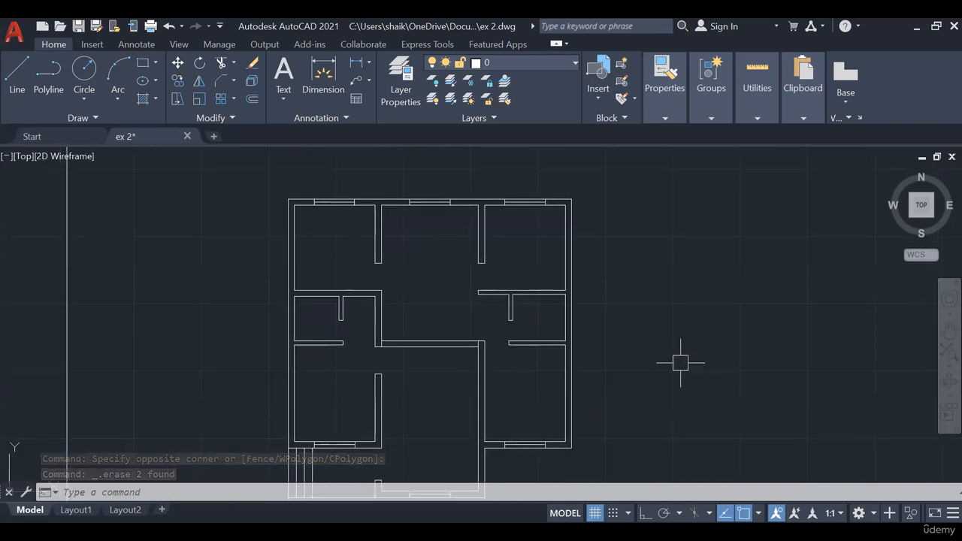
middle_click_drag(680, 363, 710, 325)
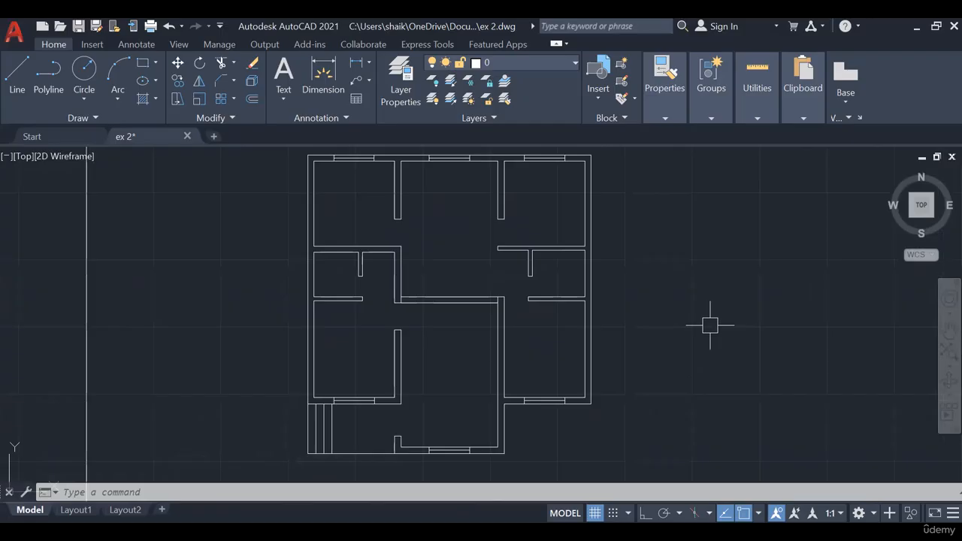
middle_click_drag(646, 326, 627, 354)
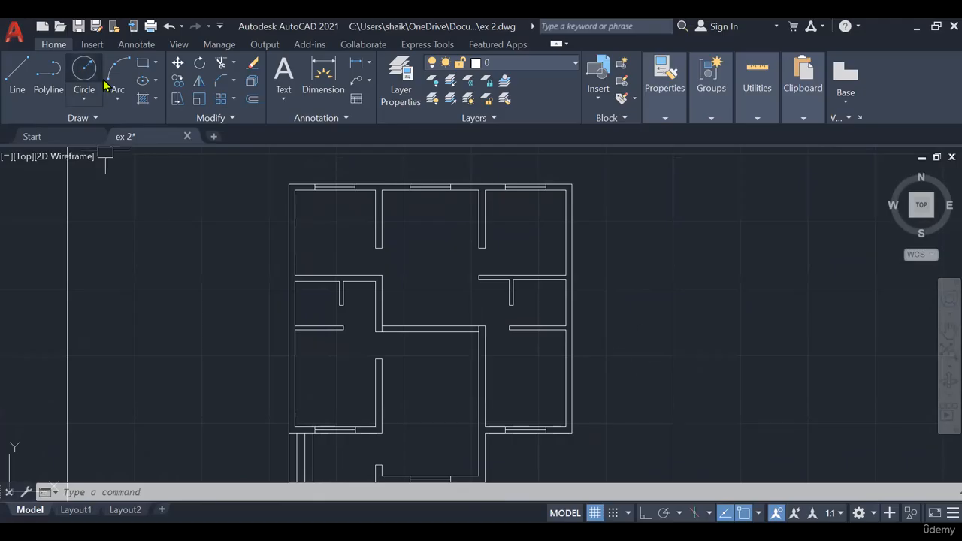
- Check the ventilator size on PowerPoint slide 4 and draw a rectangle 0.6 long and 0.23 wide to the right of the plan
left_click(143, 63)
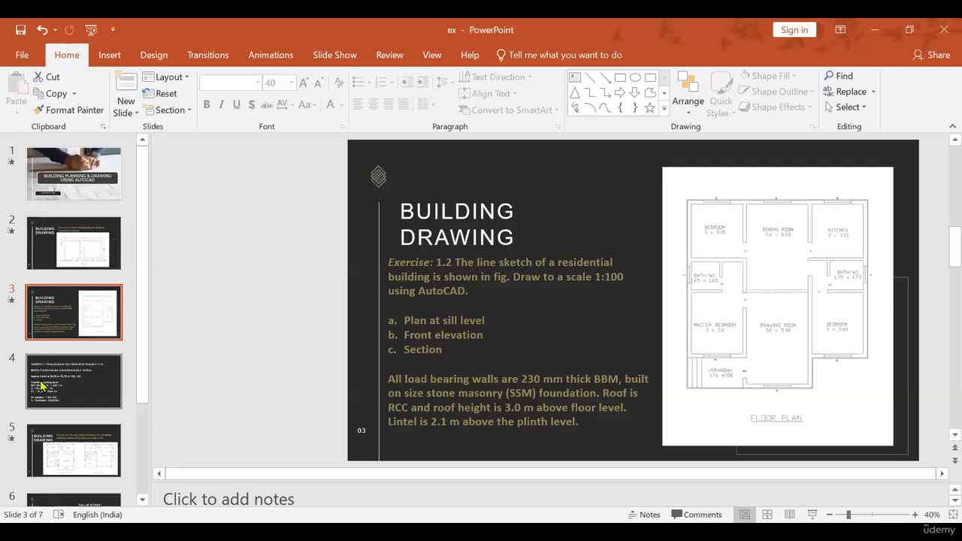
left_click(45, 385)
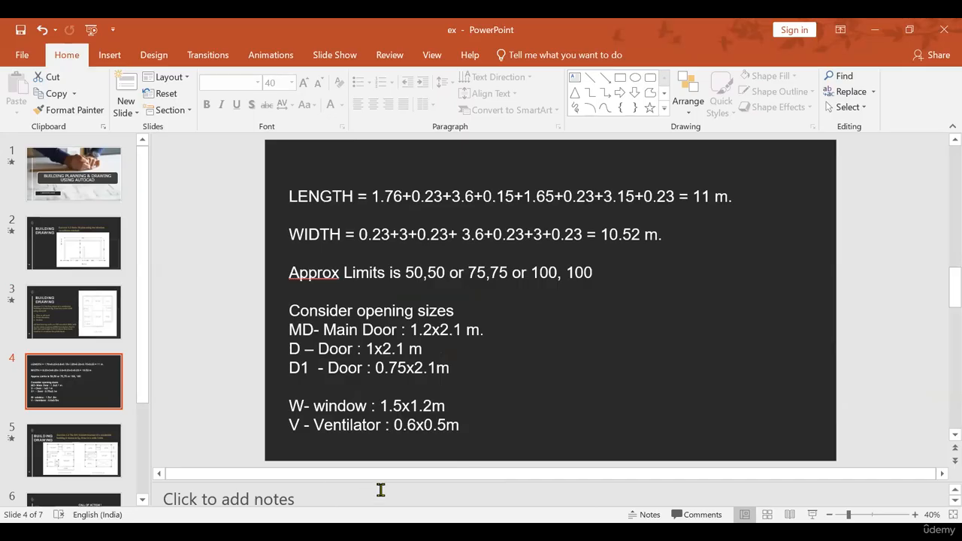
key("alt+Tab")
type("0.6")
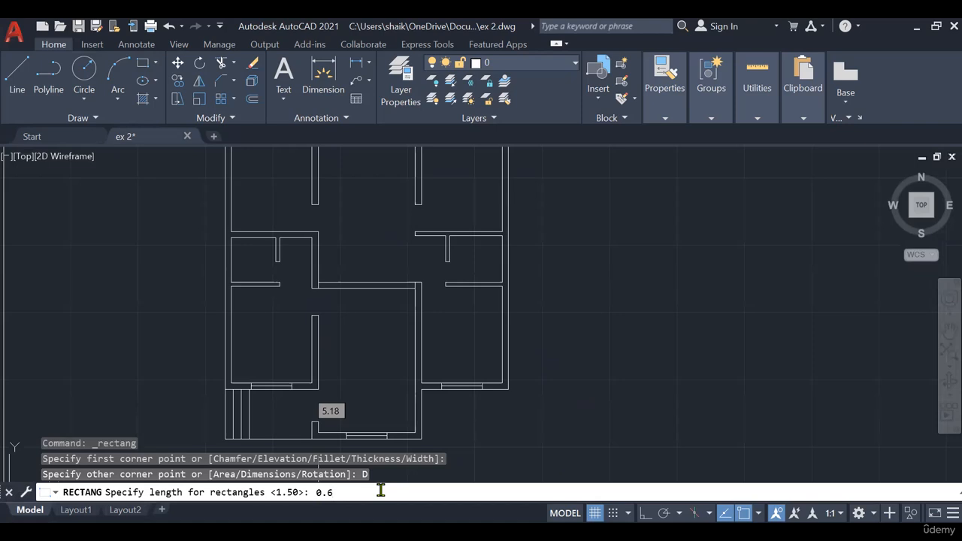
key("Return")
type("0")
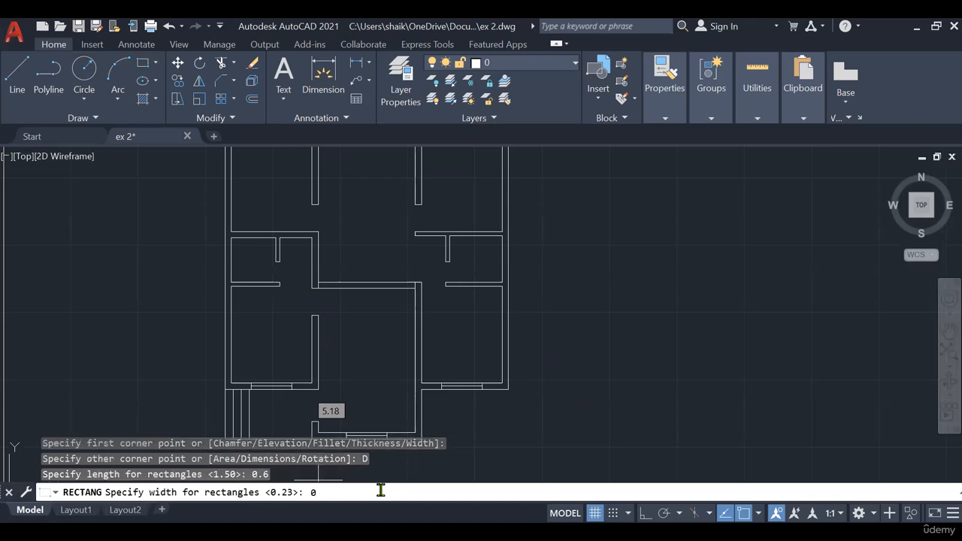
type(".23")
key("Return")
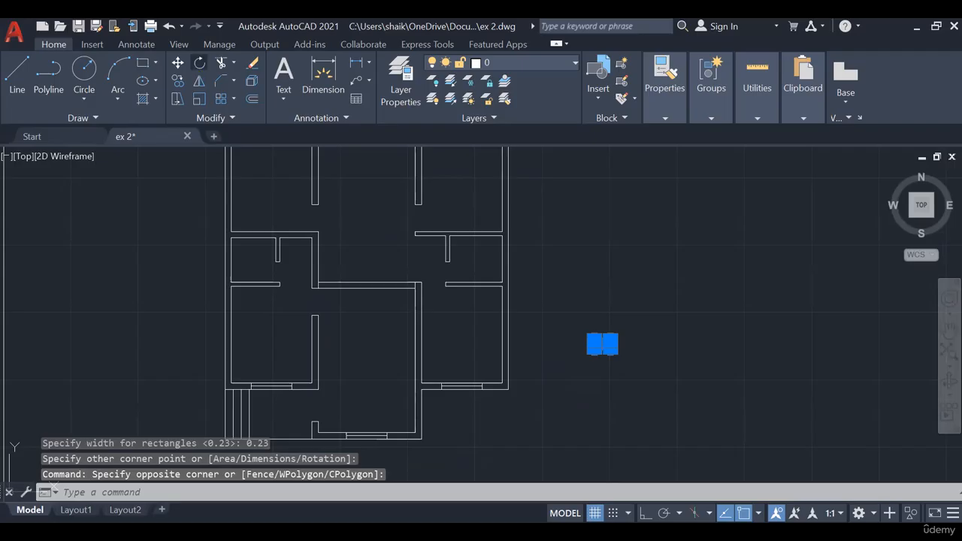
- Rotate the ventilator rectangle a quarter turn with ortho on so that it stands vertical
key("F8")
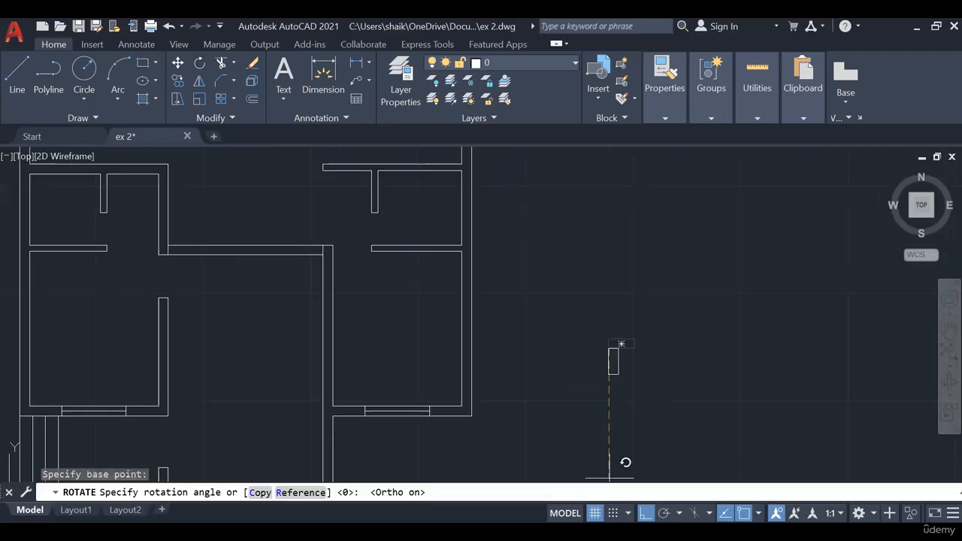
left_click(625, 462)
scroll(465, 218, "down", 4)
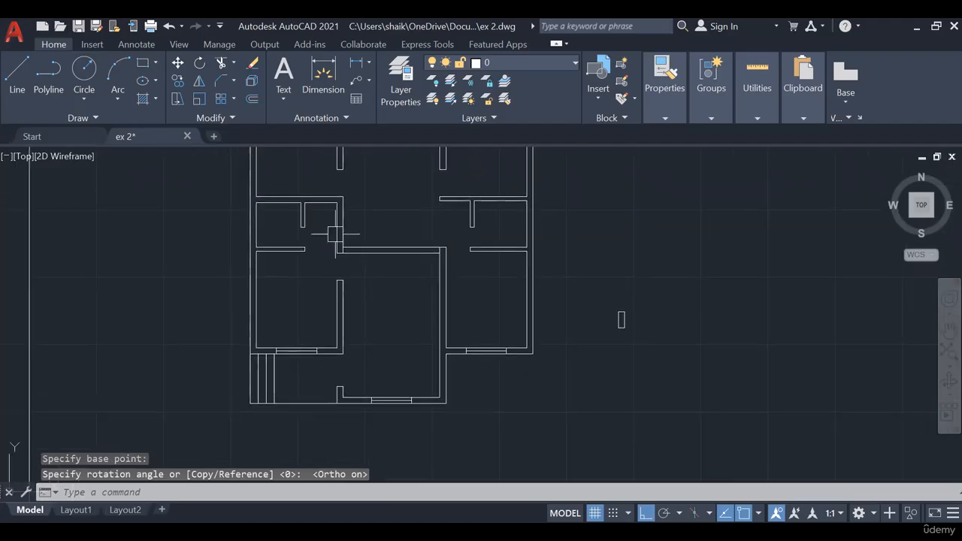
scroll(642, 289, "up", 2)
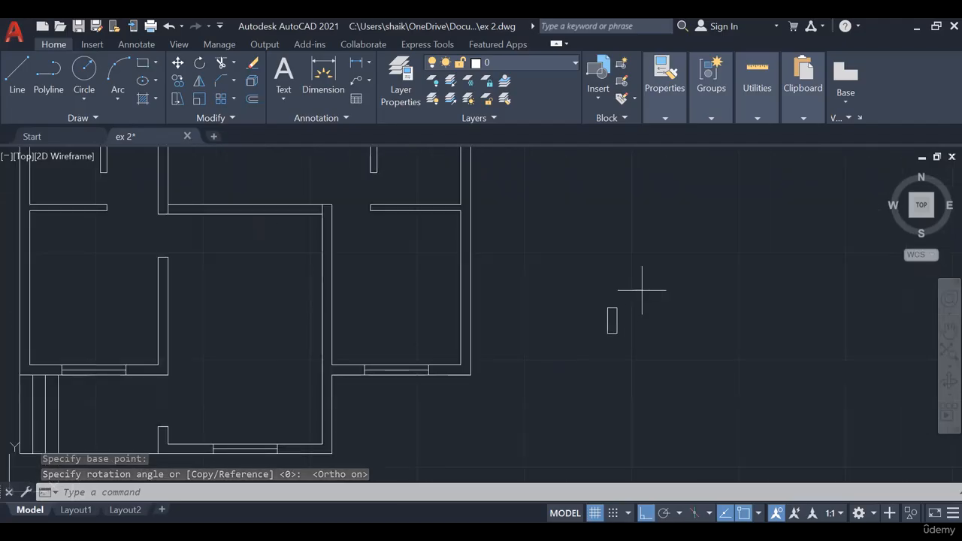
- Draw a vertical centre line in the ventilator rectangle and copy the symbol to the outer side walls of both bath/WC rooms
left_click(642, 289)
key("Escape")
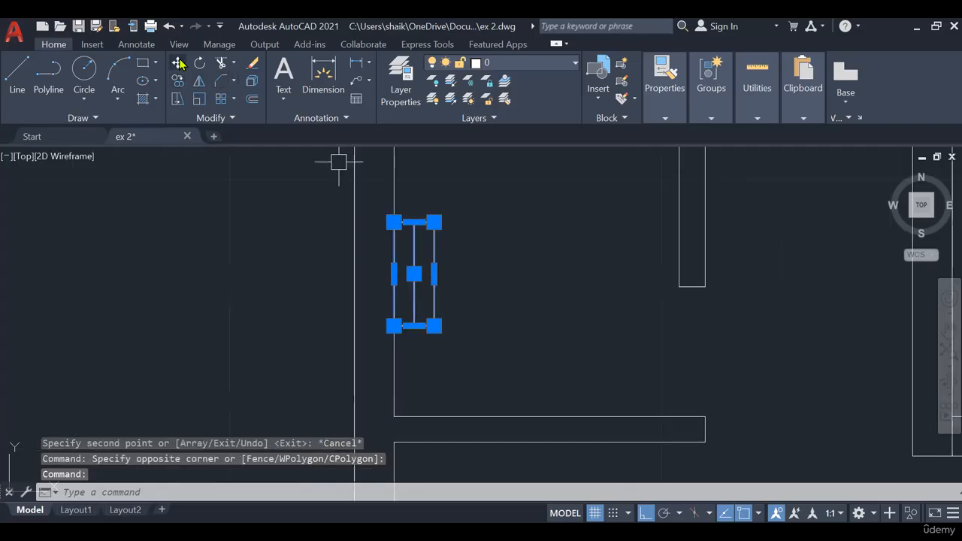
key("Escape")
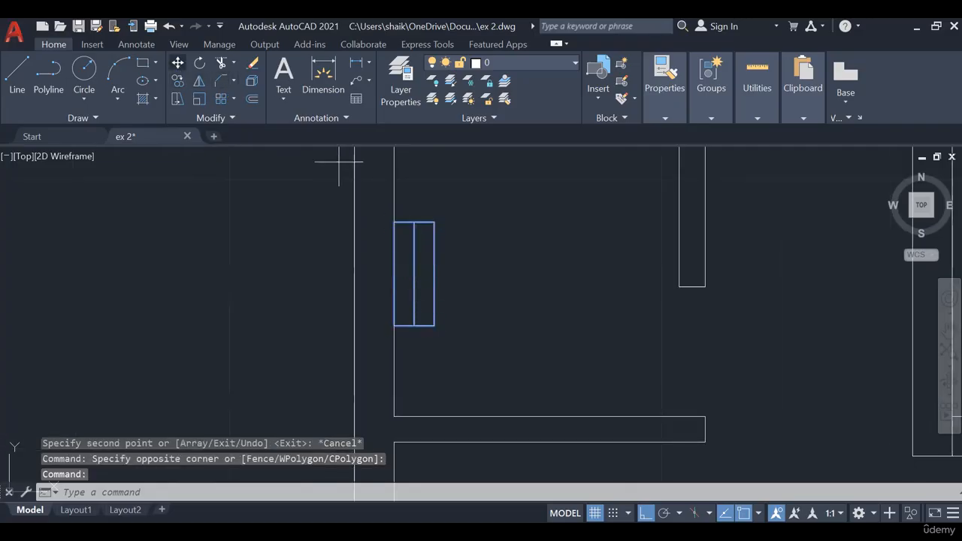
- Move the left bath/WC's ventilator 0.23 outward into the thickness of the outer wall
type("m")
key("Return")
left_click(600, 294)
key("Return")
- Erase the spare ventilator symbol in the empty space to the right of the plan
scroll(596, 296, "down", 5)
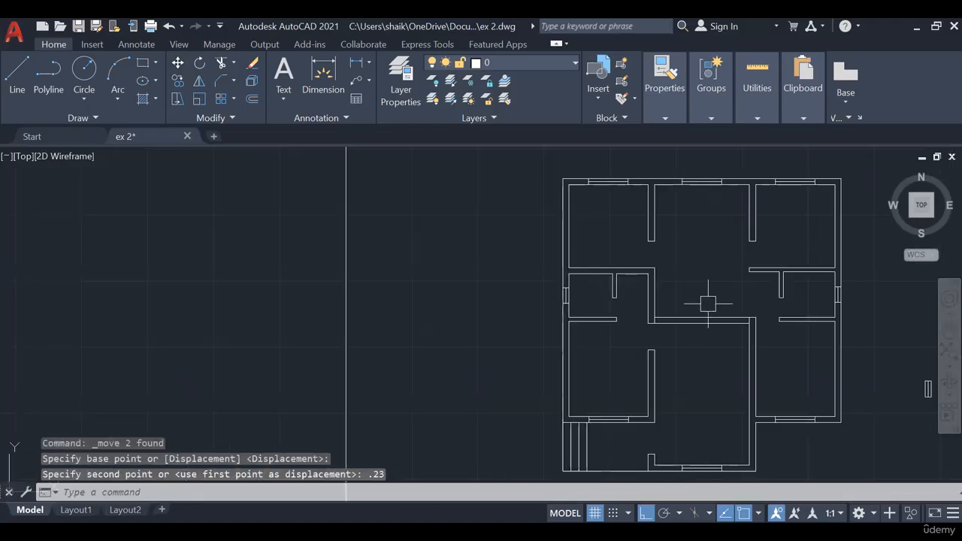
middle_click_drag(693, 300, 499, 283)
middle_click_drag(765, 345, 709, 295)
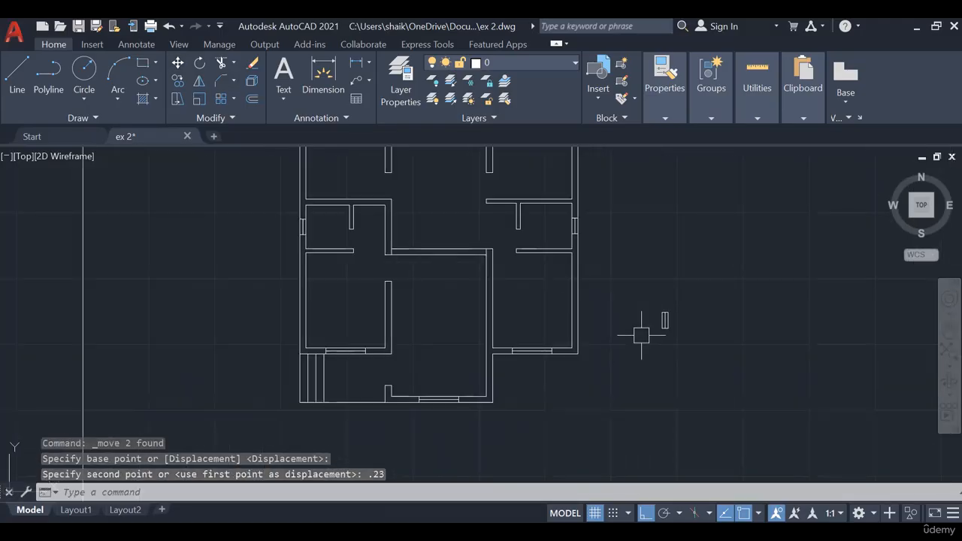
left_click(695, 329)
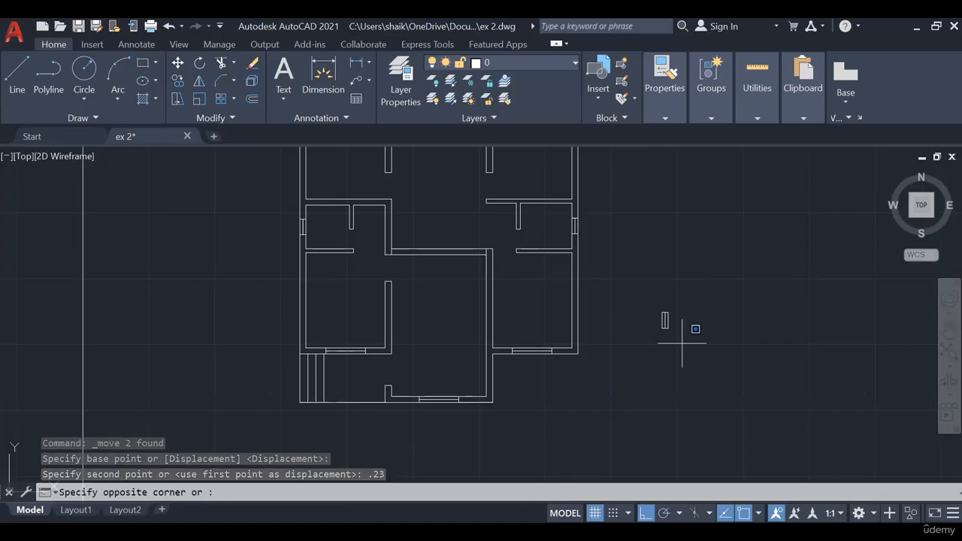
left_click(630, 273)
key("Delete")
mouse_move(460, 334)
middle_mouse_down()
mouse_move(447, 344)
mouse_move(438, 380)
middle_mouse_up()
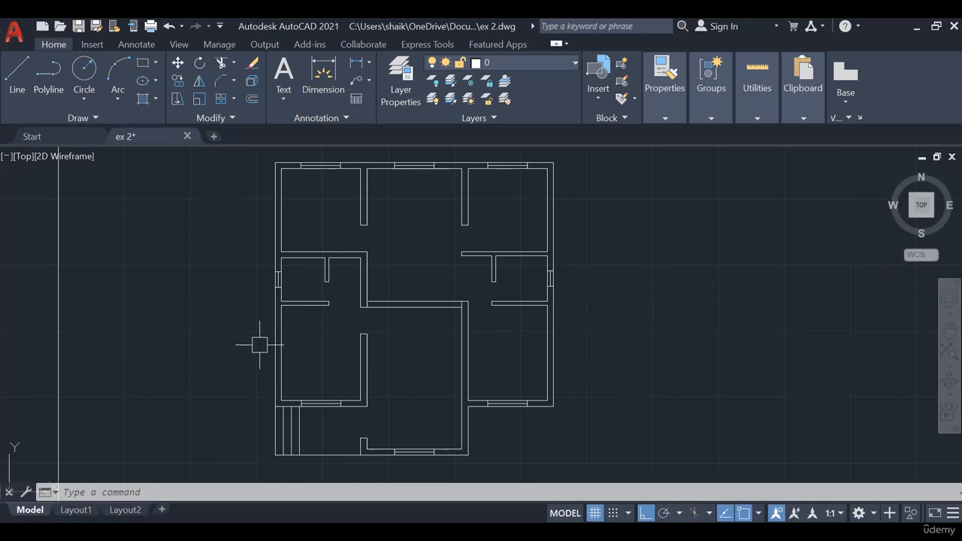
middle_click_drag(241, 341, 231, 378)
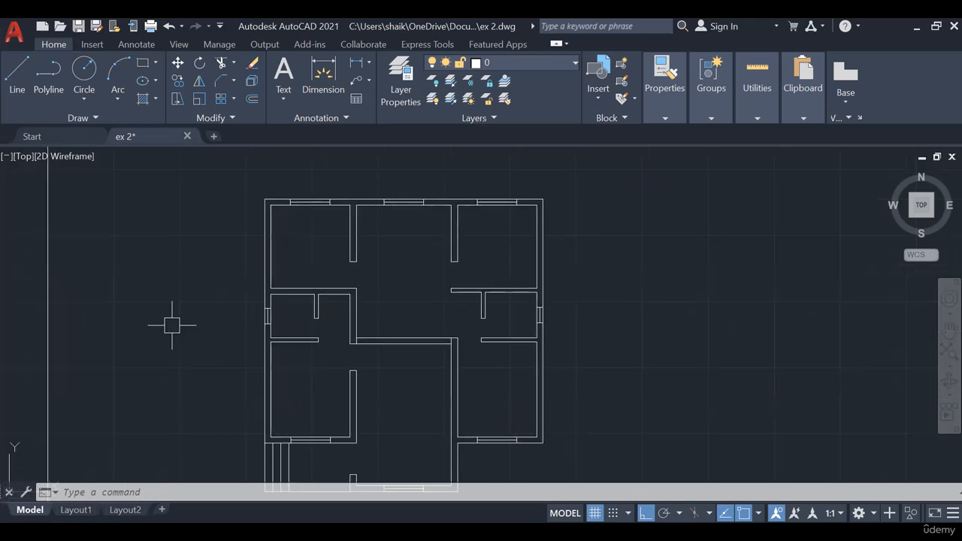
middle_click_drag(373, 273, 388, 254)
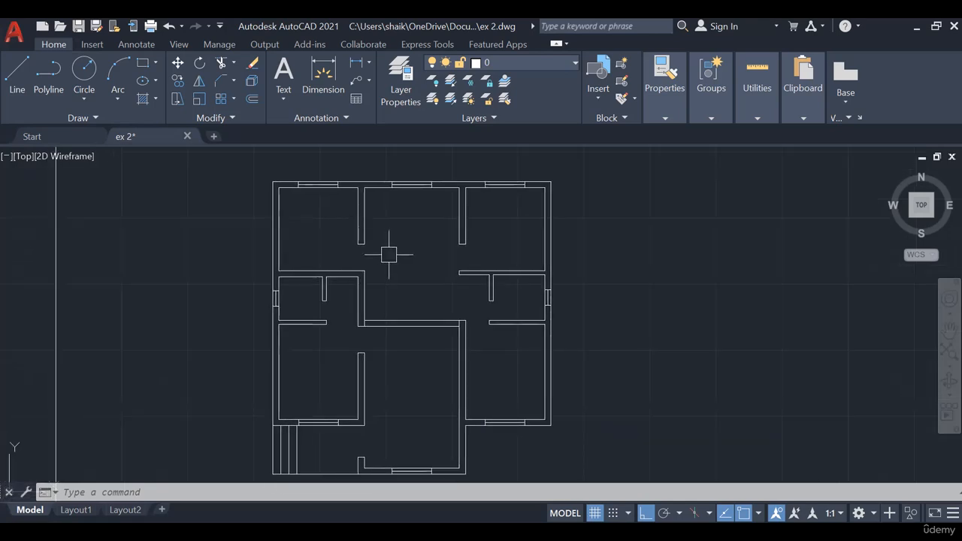
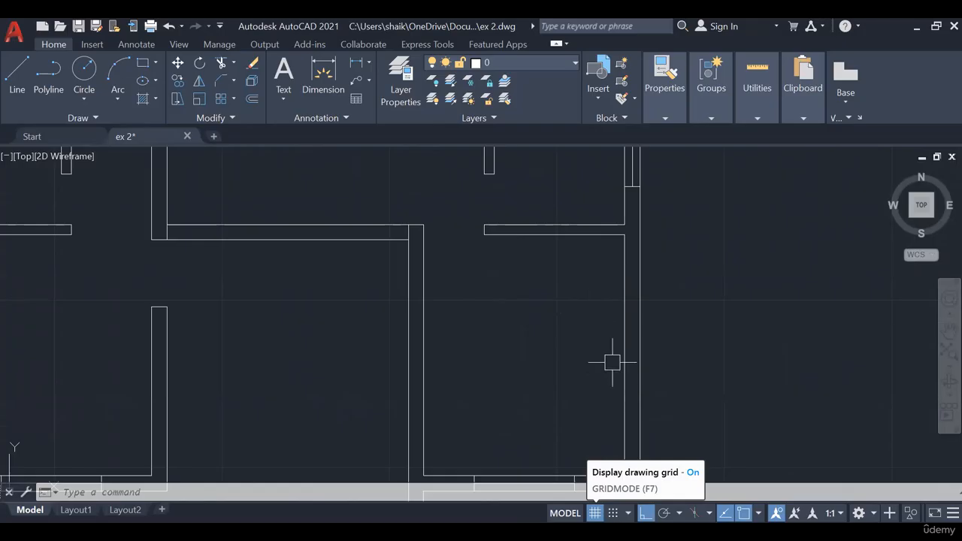
- Offset the outer wall lines of the plan 0.11 outward to draw the plinth projection
scroll(606, 381, "down", 1)
scroll(605, 381, "down", 1)
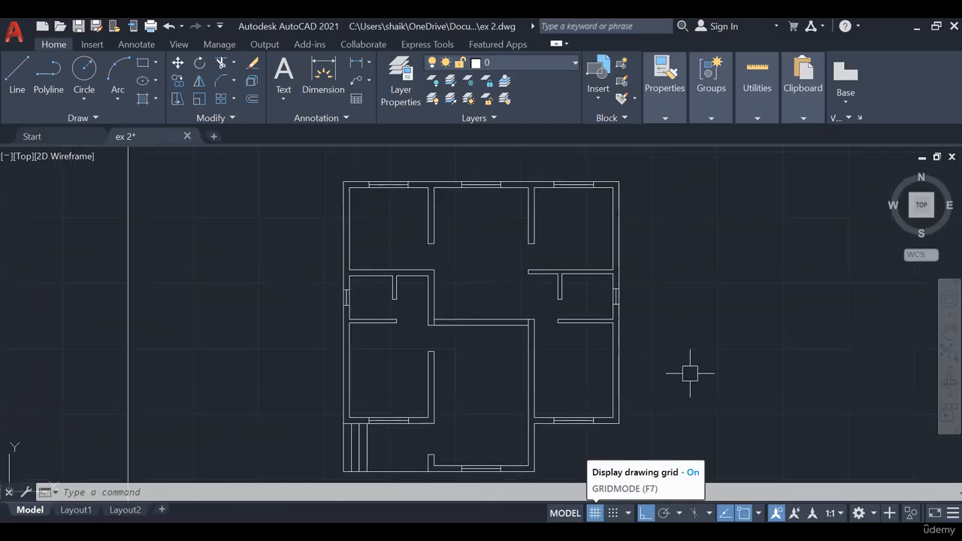
middle_click_drag(665, 324, 679, 337)
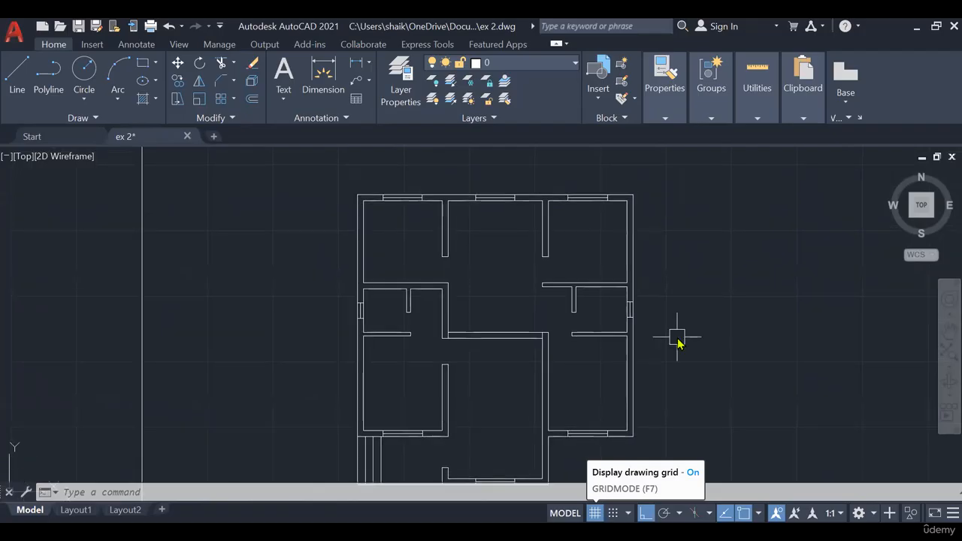
type("O")
key("Return")
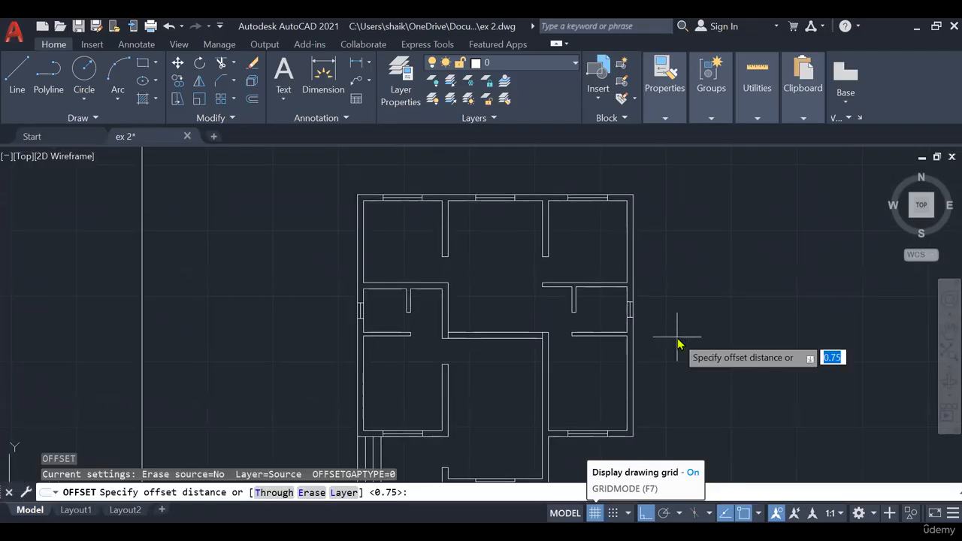
type(".11")
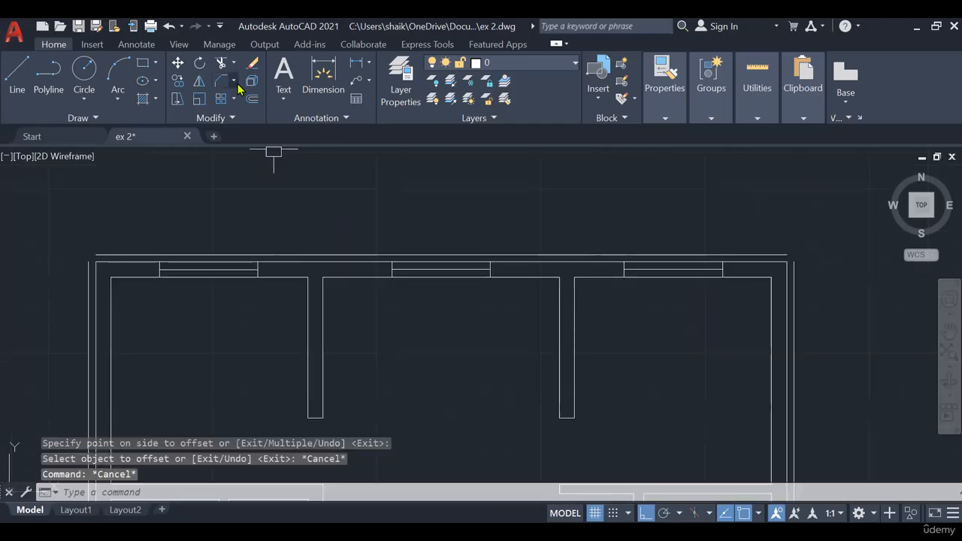
- Join the plinth lines with zero-distance chamfers at the plan's two upper corners, the right wing's lower corner and its inner corner
left_click(234, 80)
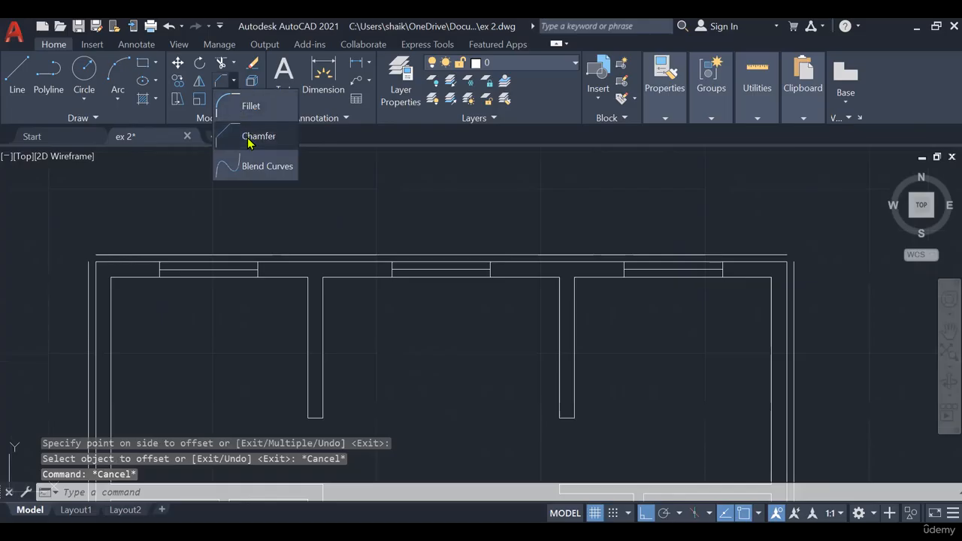
left_click(248, 139)
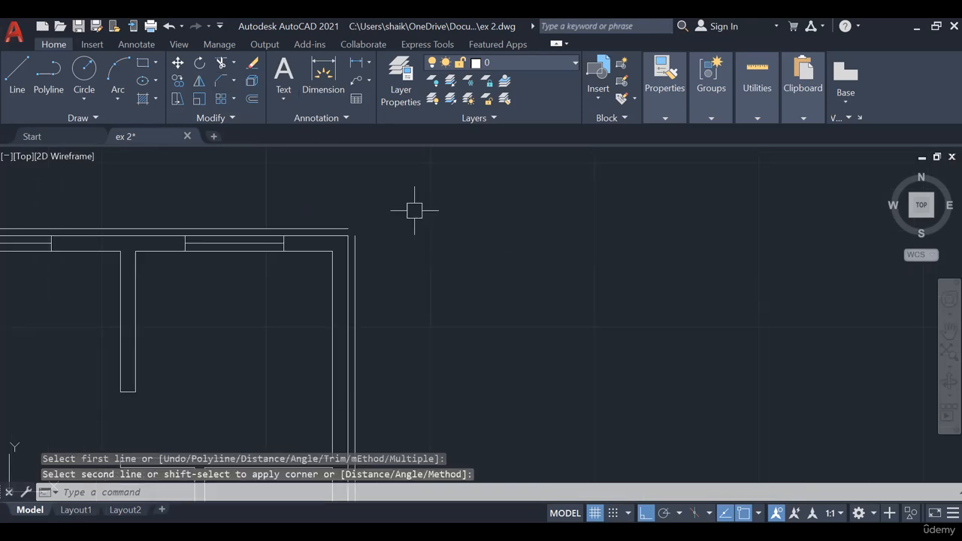
scroll(438, 294, "down", 5)
scroll(391, 294, "up", 8)
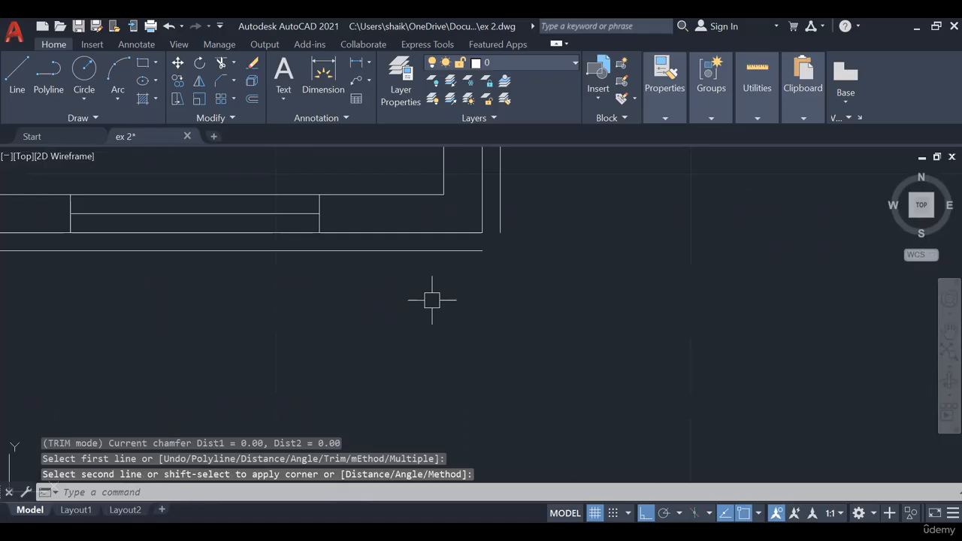
scroll(432, 300, "down", 3)
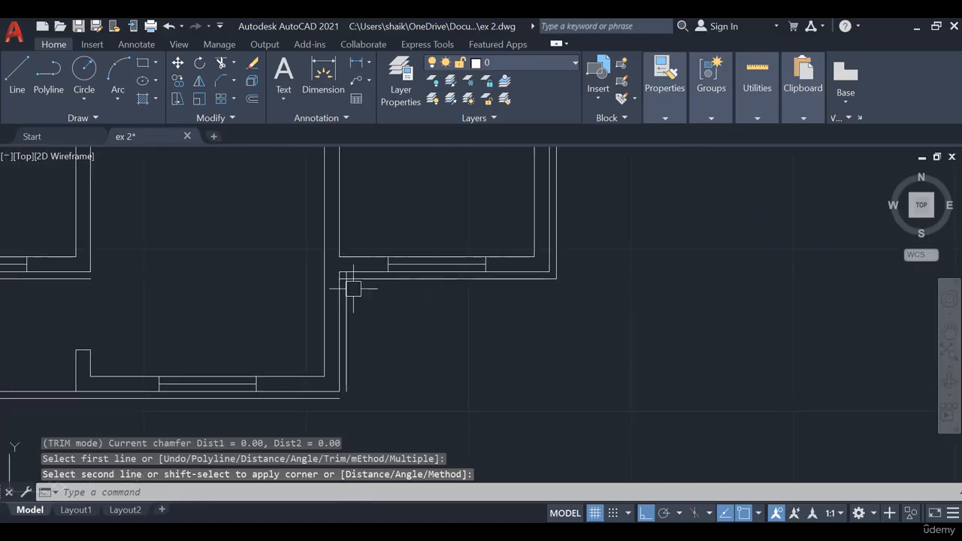
scroll(350, 287, "up", 5)
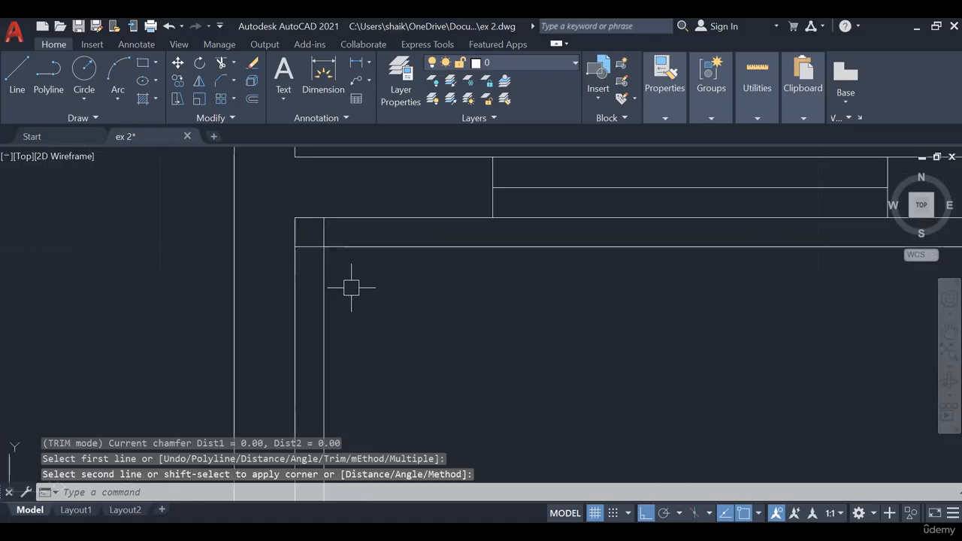
- Chamfer the remaining plinth line corners at zero distance, along the front wall, beside the entrance steps and at the left wall
scroll(417, 298, "down", 3)
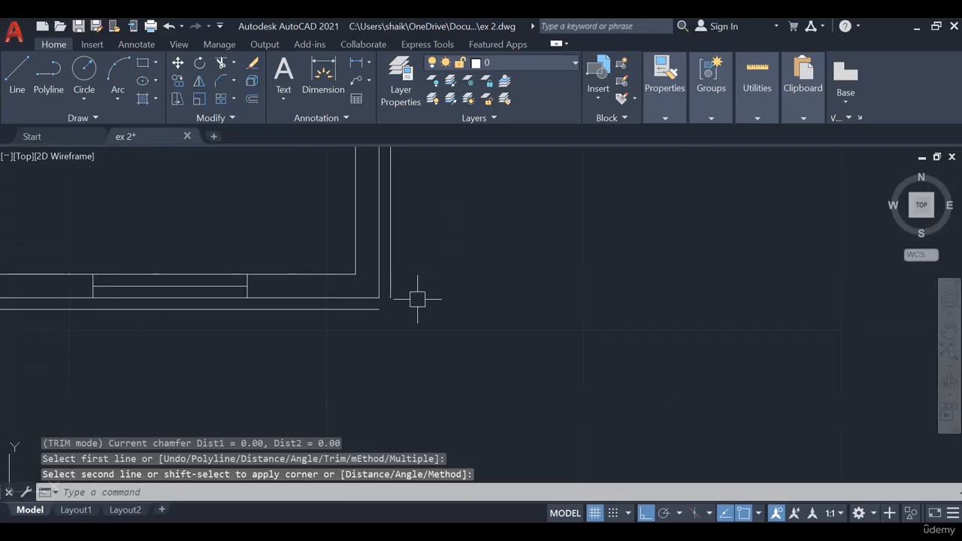
scroll(417, 299, "down", 3)
scroll(290, 318, "up", 5)
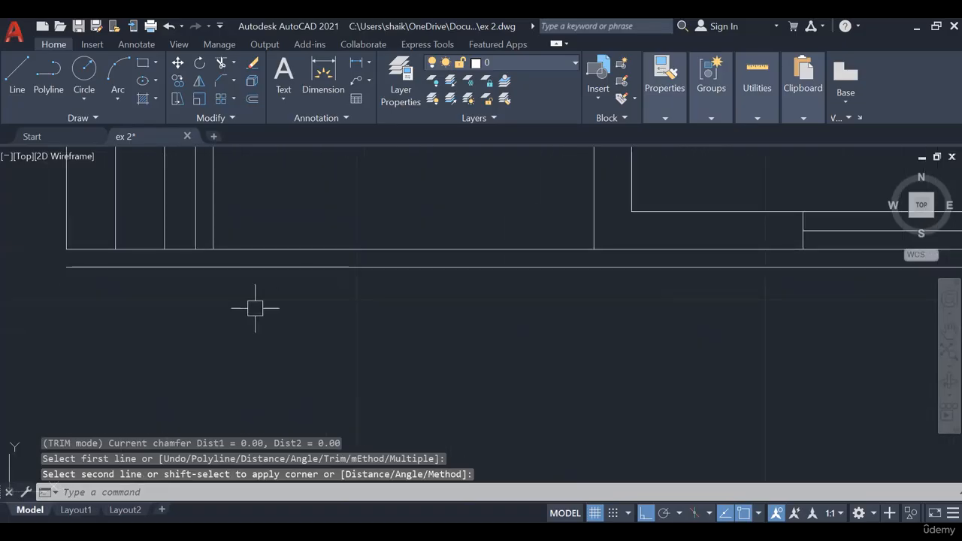
scroll(278, 349, "down", 3)
scroll(369, 346, "up", 3)
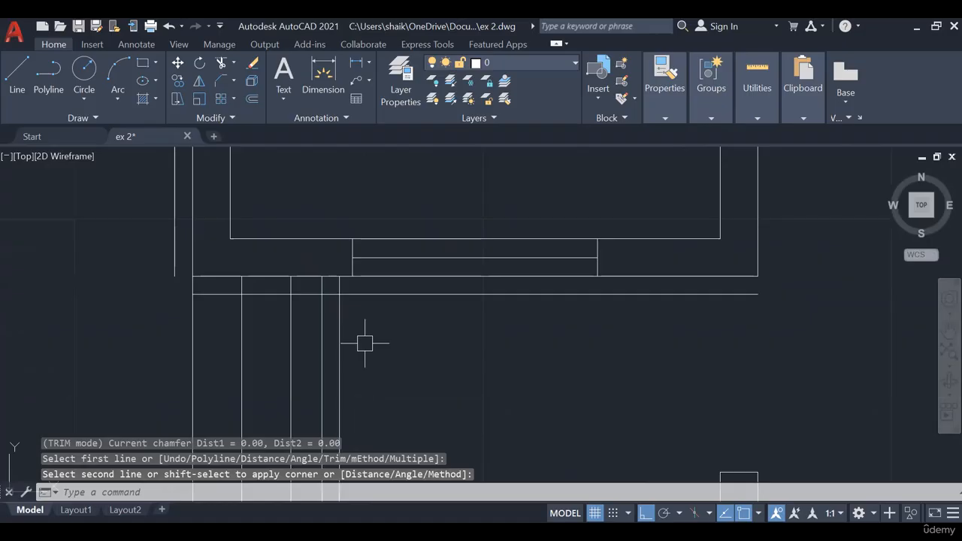
scroll(504, 273, "down", 4)
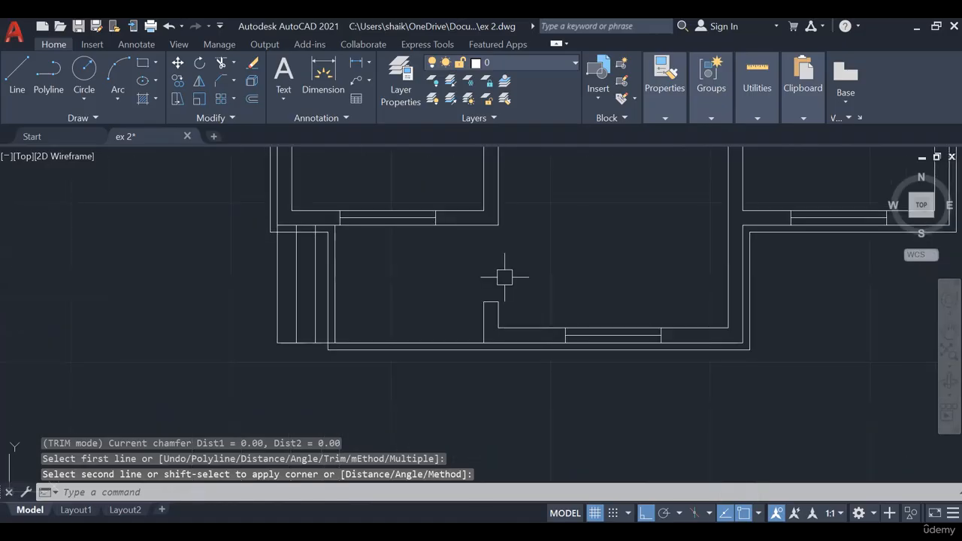
scroll(342, 416, "up", 2)
scroll(499, 412, "down", 5)
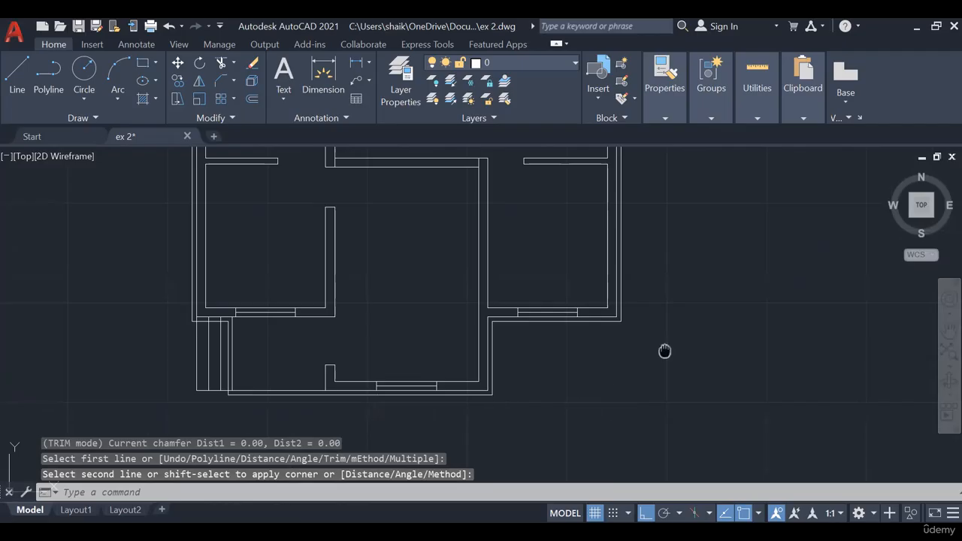
mouse_move(639, 378)
middle_mouse_down()
mouse_move(617, 412)
mouse_move(626, 374)
middle_mouse_up()
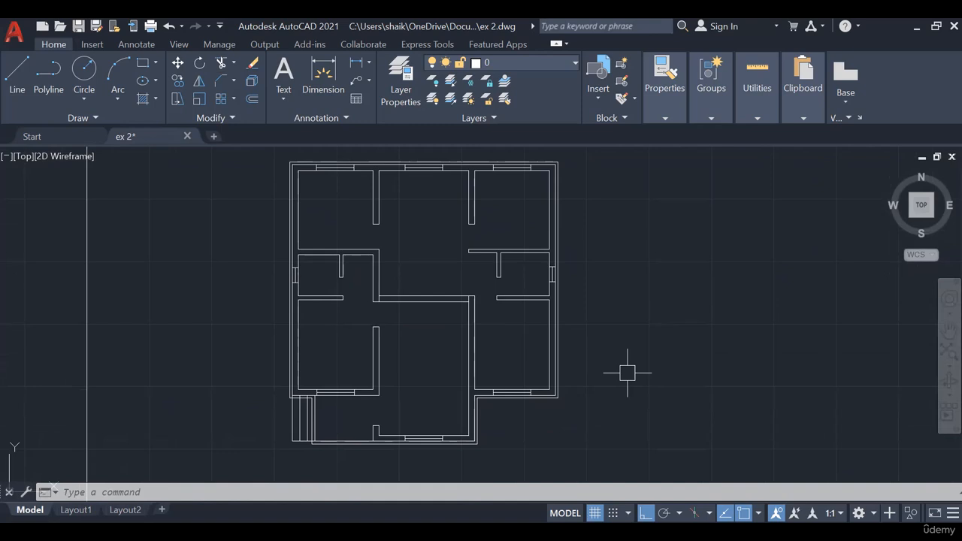
middle_click_drag(628, 372, 624, 384)
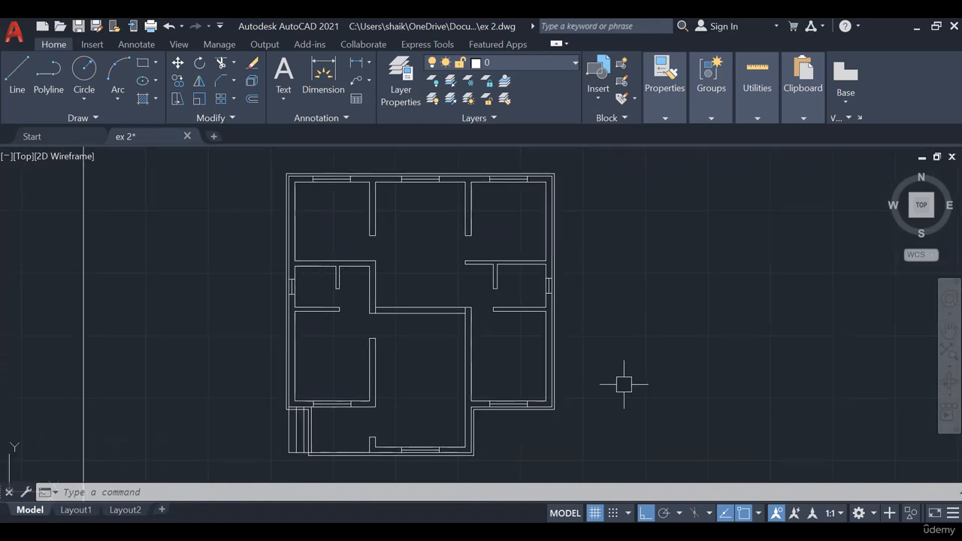
scroll(621, 387, "down", 2)
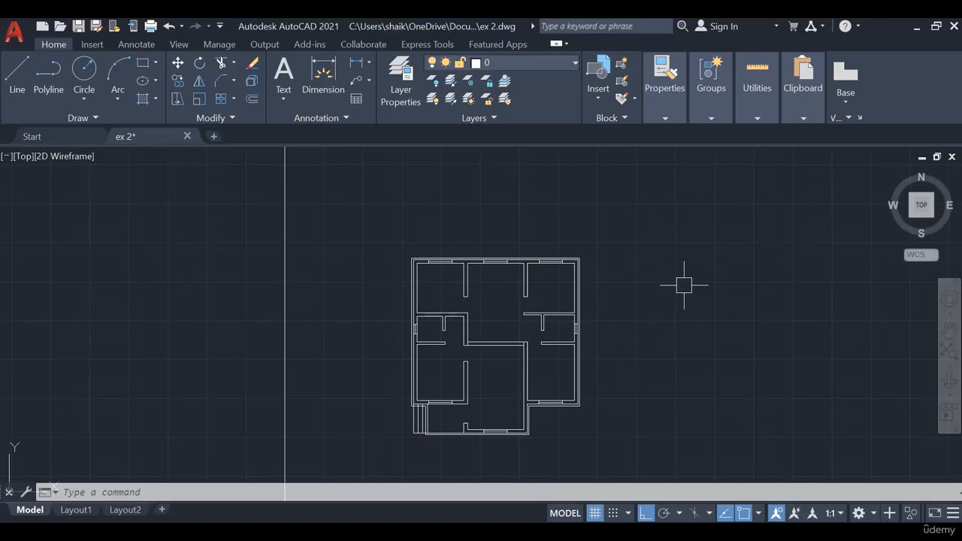
scroll(435, 445, "up", 2)
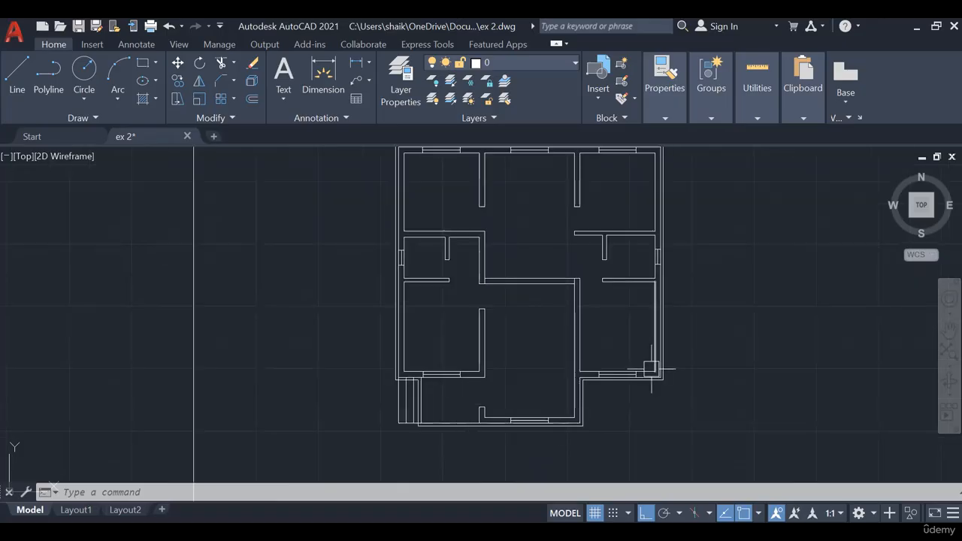
middle_click_drag(517, 346, 504, 366)
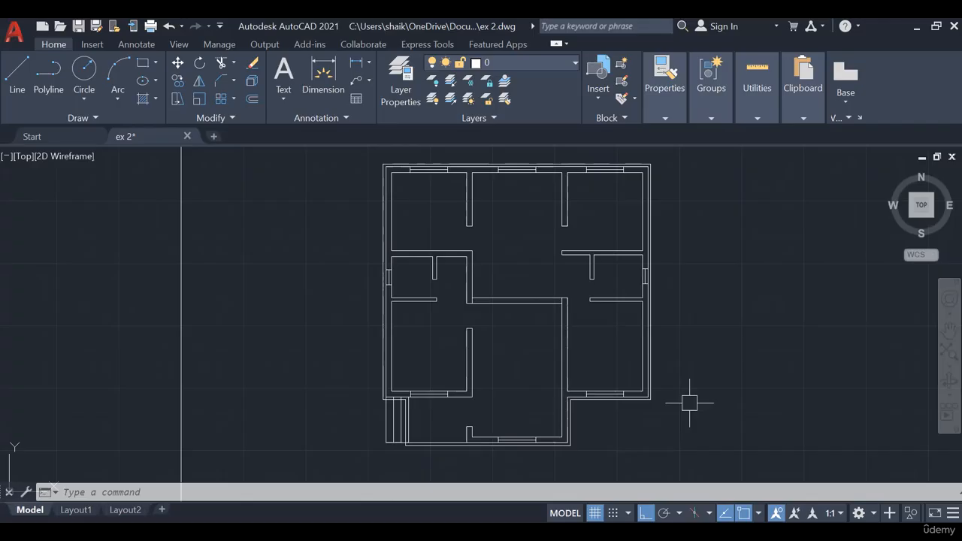
middle_click_drag(692, 403, 692, 405)
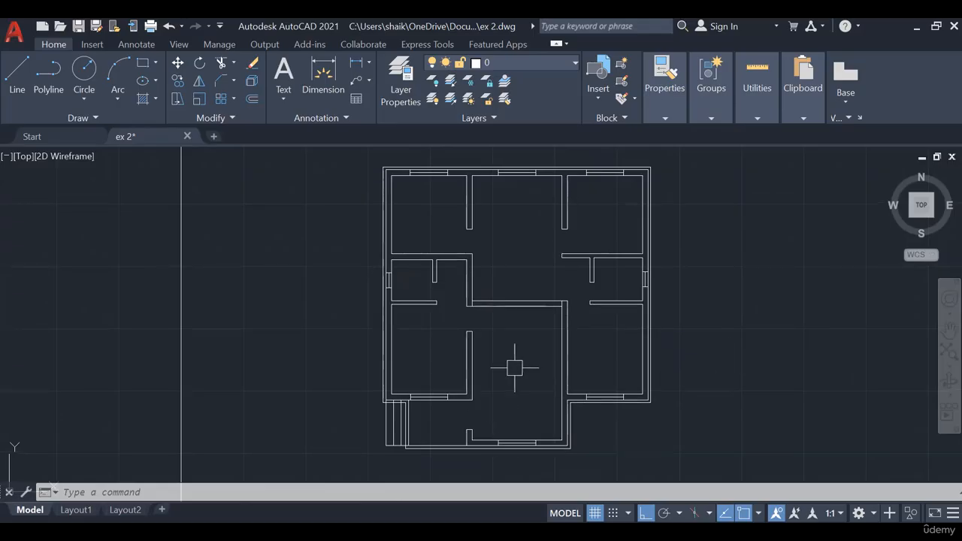
middle_click_drag(516, 369, 511, 383)
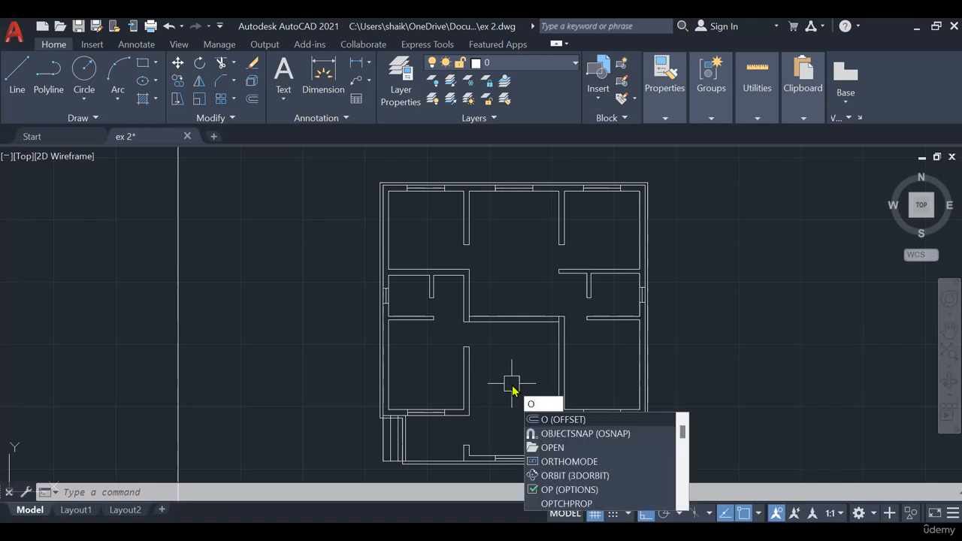
key("Return")
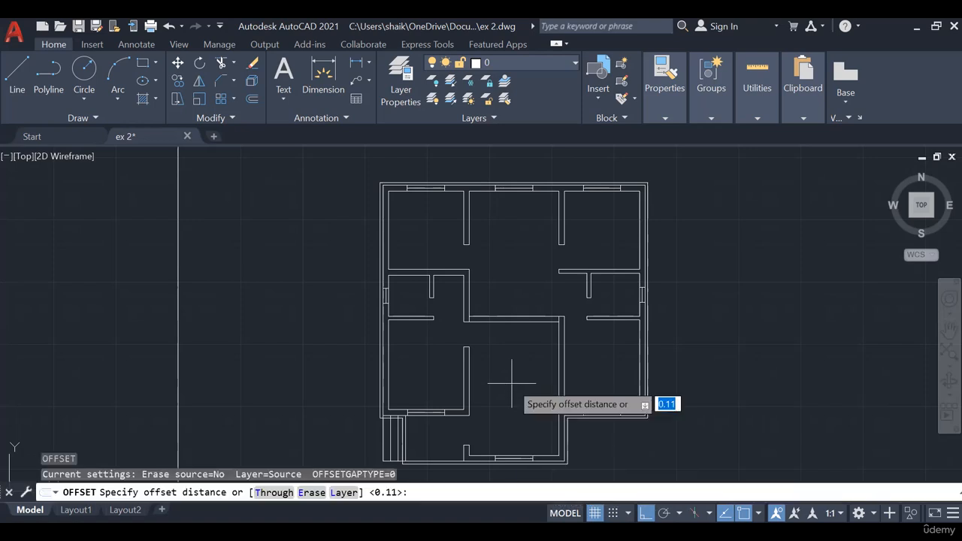
key("Escape")
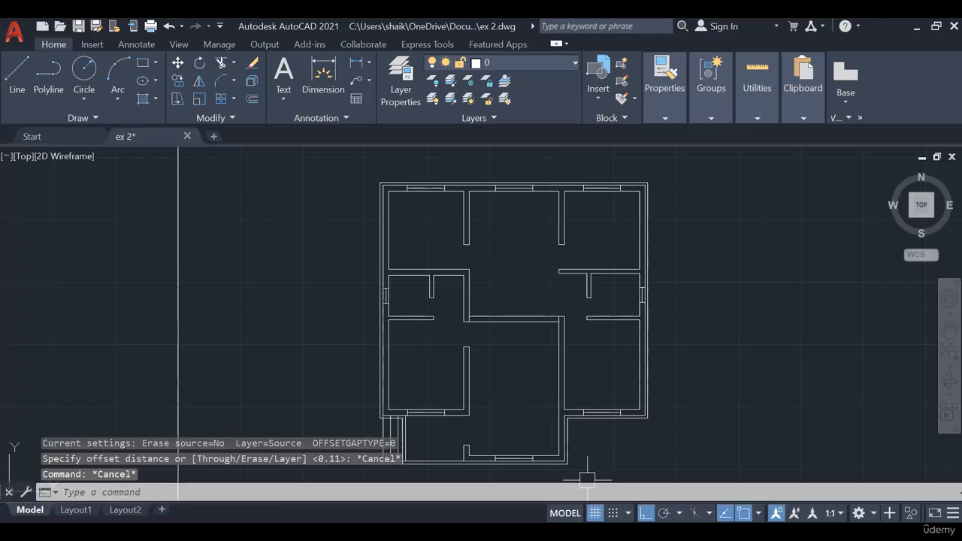
- Switch to the PowerPoint slide of opening sizes and place the text cursor on the line below "Consider opening sizes"
key("alt+Tab")
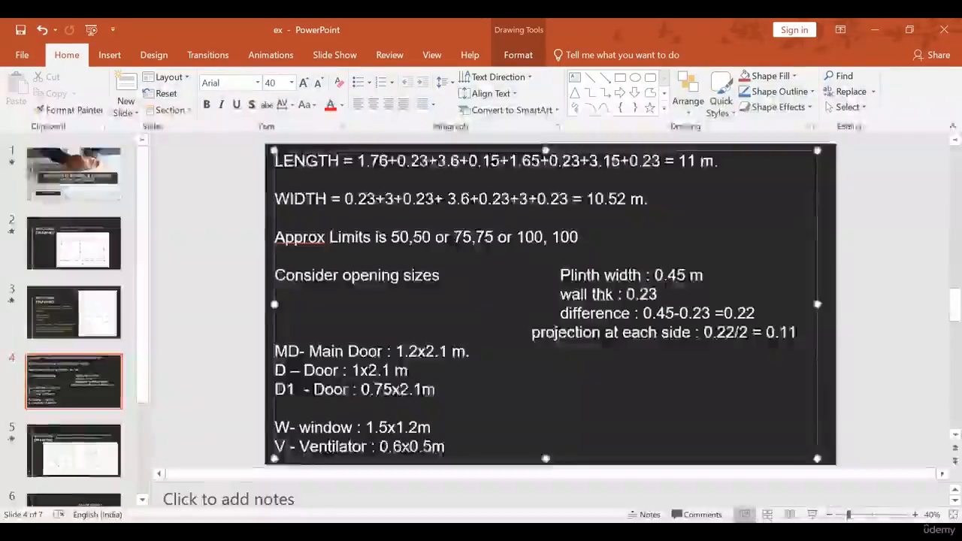
left_click(299, 294)
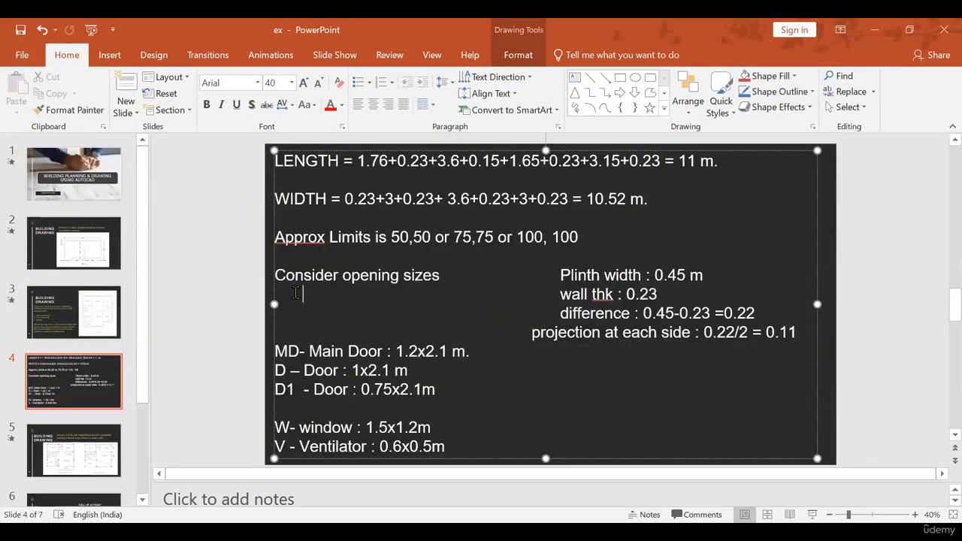
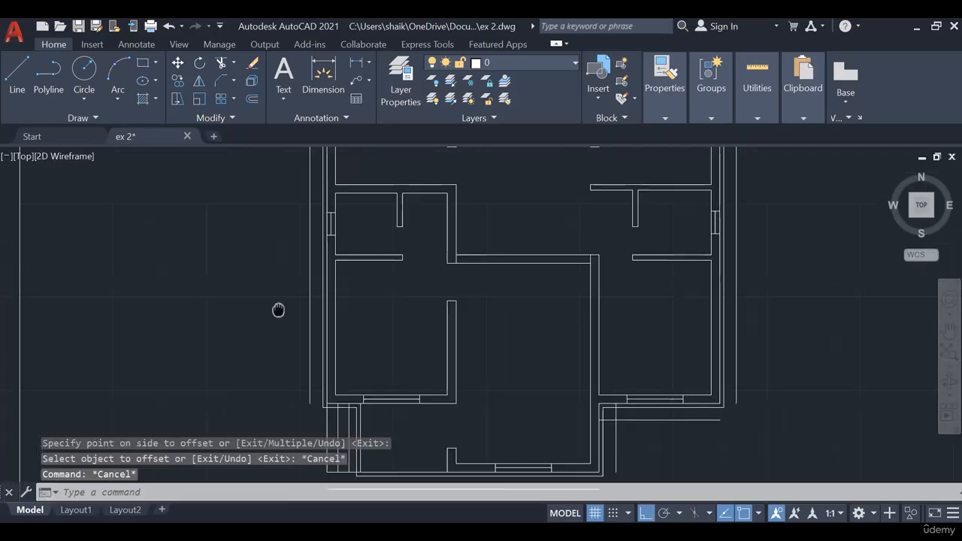
- Offset the outer wall lines 0.45 outward and join the new outline's corners with zero-distance chamfers
scroll(248, 293, "up", 2)
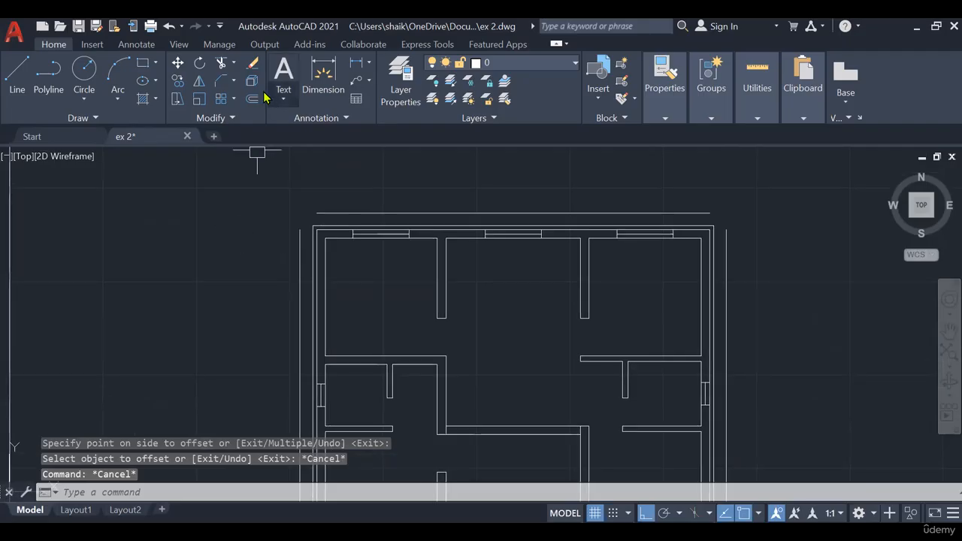
left_click(233, 82)
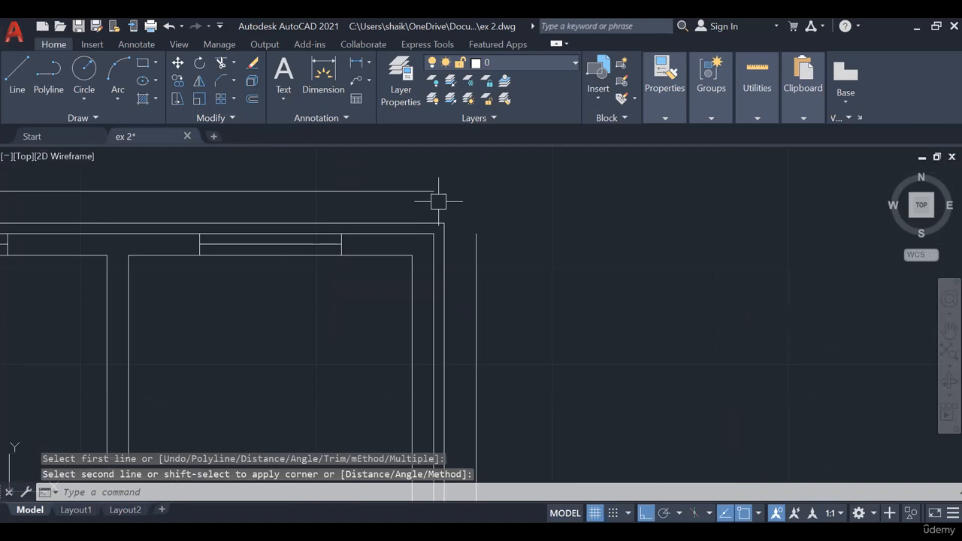
scroll(553, 269, "down", 5)
scroll(388, 328, "up", 5)
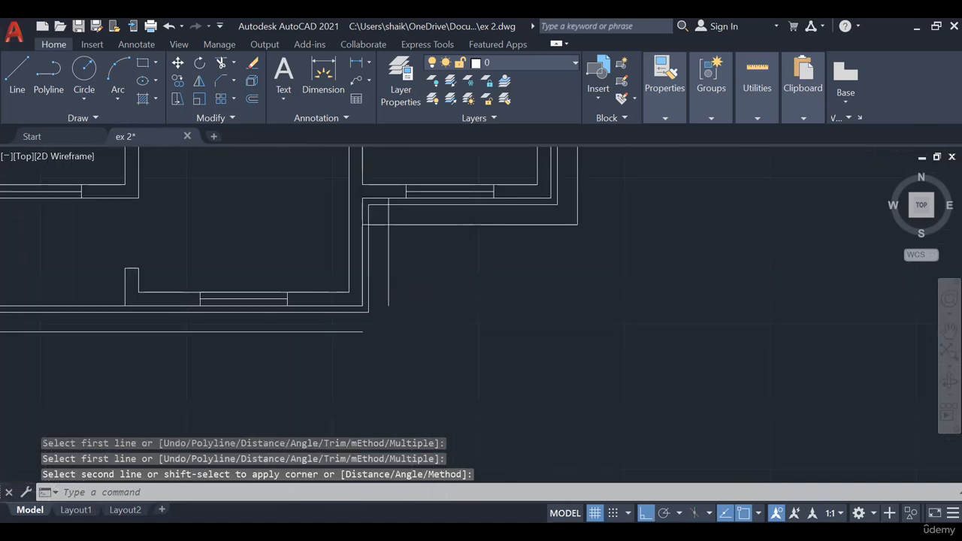
scroll(400, 255, "up", 5)
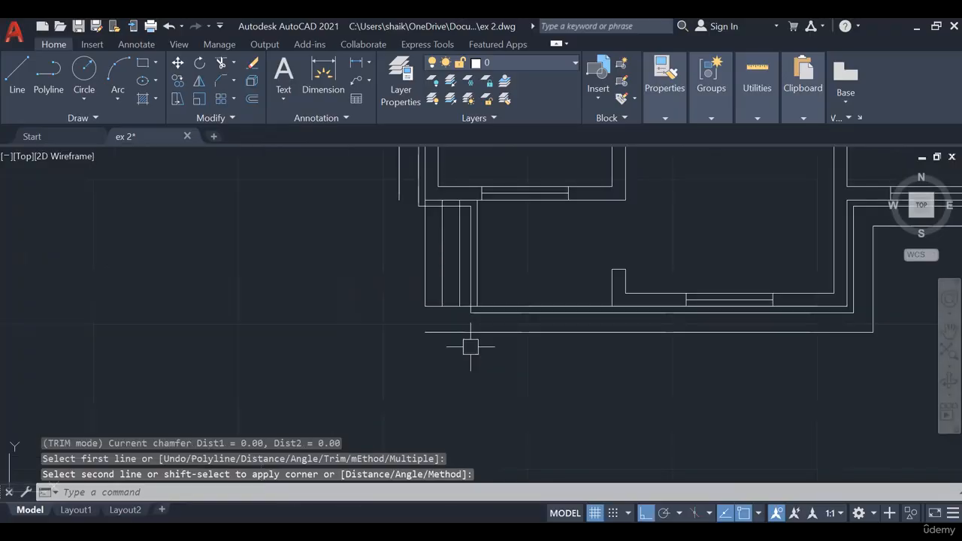
scroll(471, 347, "down", 5)
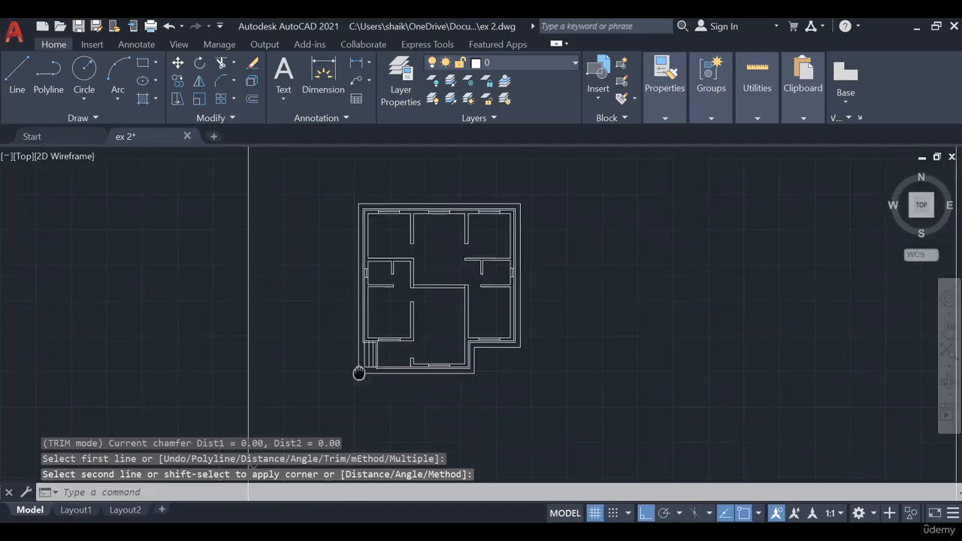
- Highlight all lines of the 0.45 offset outline around the plan to check that it is complete, and clear the selection
scroll(491, 200, "up", 4)
left_click(488, 200)
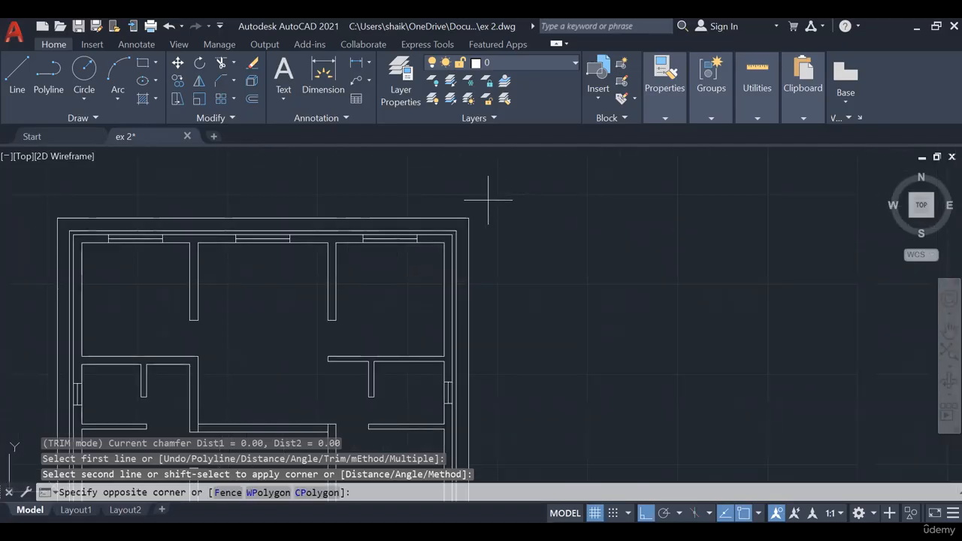
left_click(52, 240)
scroll(635, 183, "down", 4)
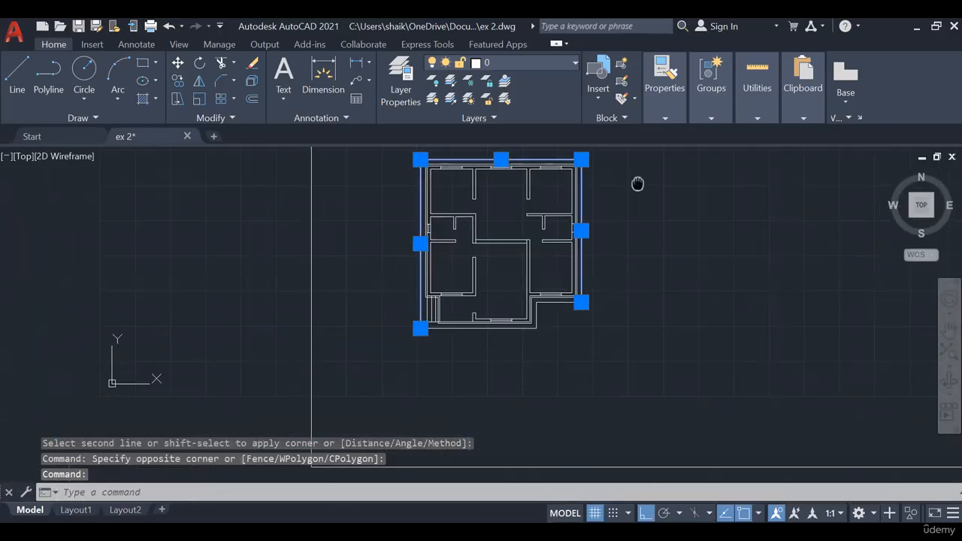
scroll(574, 303, "up", 6)
left_click(591, 317)
left_click(215, 299)
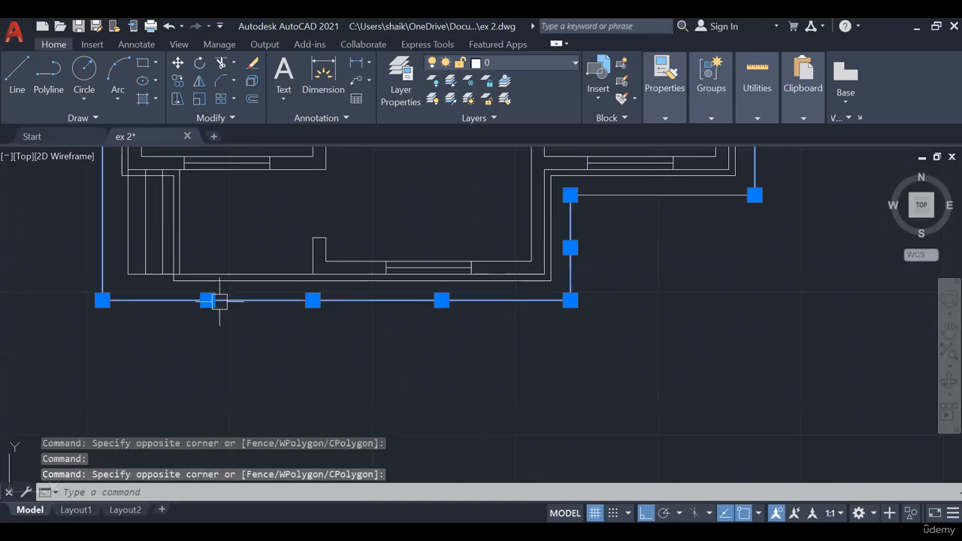
scroll(781, 271, "down", 5)
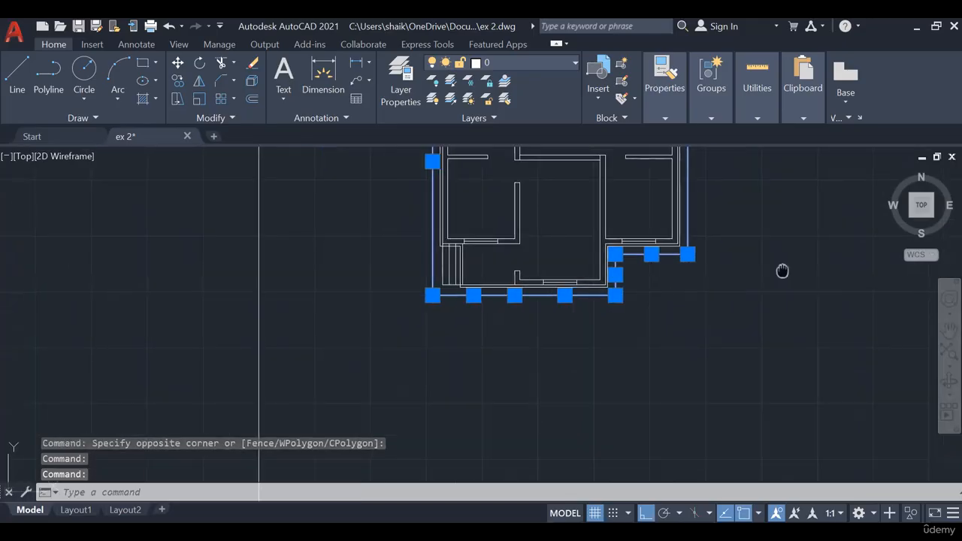
scroll(691, 419, "up", 1)
middle_click_drag(691, 423, 696, 353)
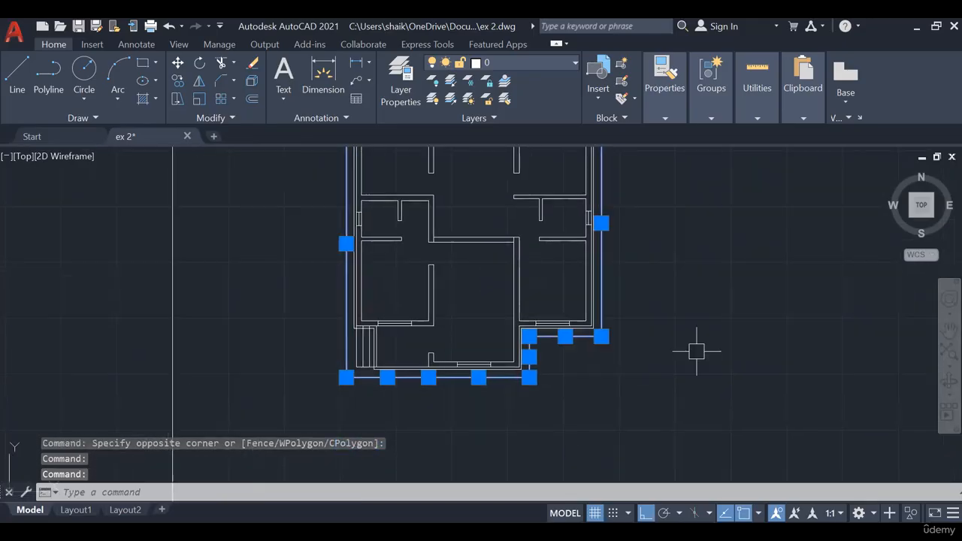
key("Escape")
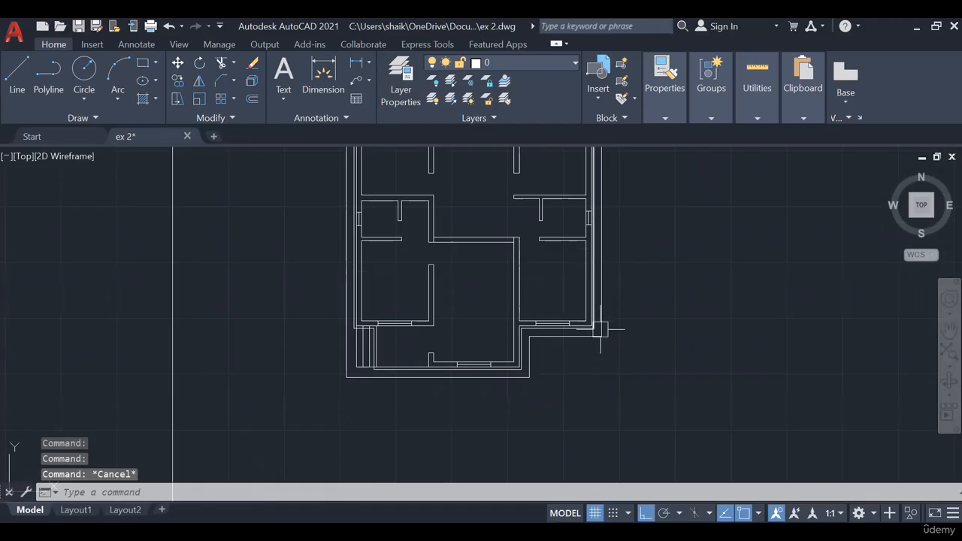
- Examine the parallel wall, plinth and outer offset lines around the plan, particularly at the right wing's lower corners and front window
middle_click_drag(601, 367, 592, 425)
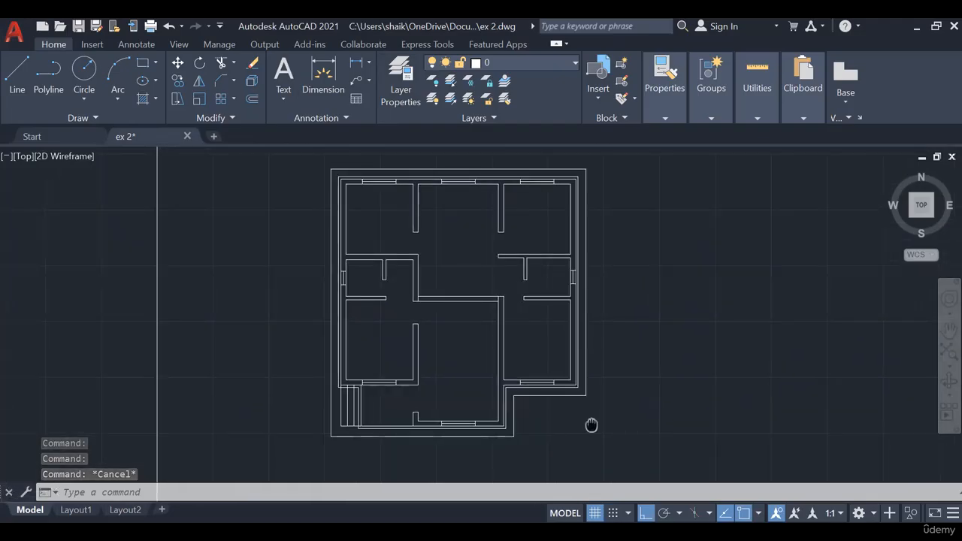
scroll(275, 421, "up", 2)
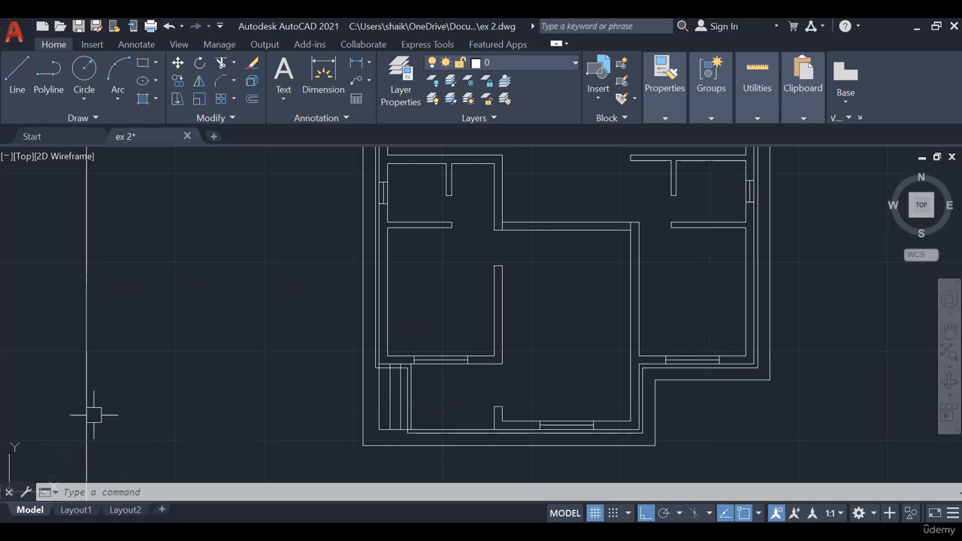
scroll(405, 386, "down", 2)
middle_click_drag(576, 321, 493, 344)
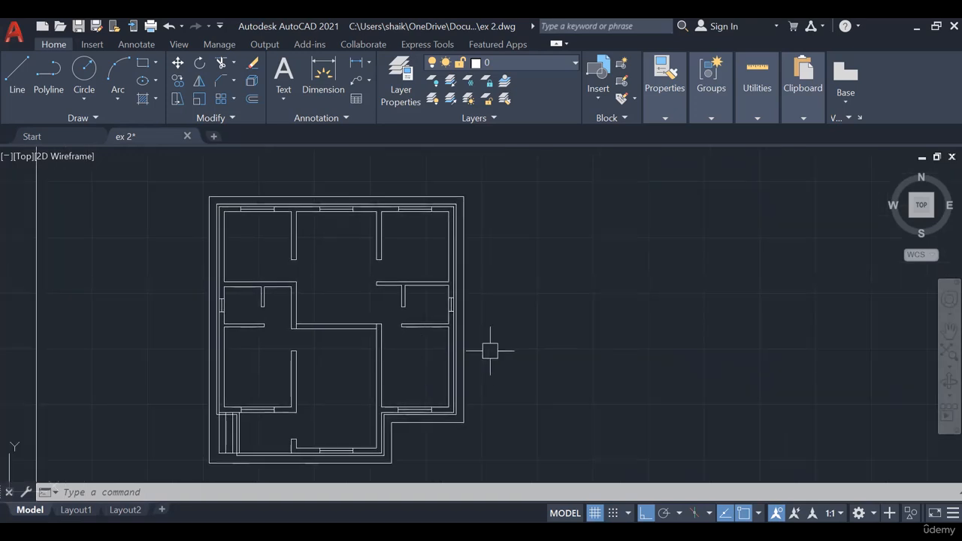
middle_click_drag(559, 337, 607, 328)
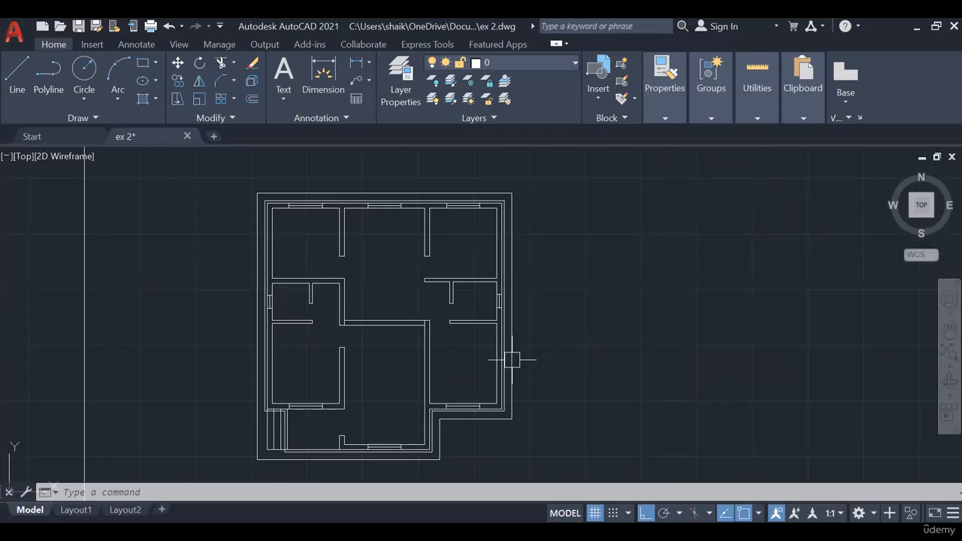
scroll(500, 330, "up", 5)
mouse_move(504, 331)
middle_mouse_down()
mouse_move(532, 395)
mouse_move(508, 230)
middle_mouse_up()
middle_click_drag(452, 381, 538, 219)
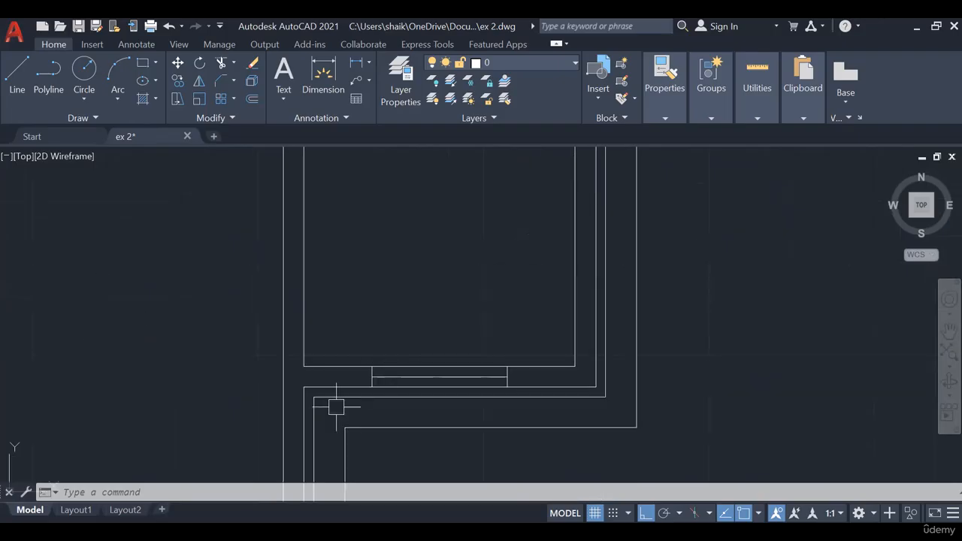
scroll(337, 406, "up", 4)
middle_click_drag(388, 406, 462, 313)
scroll(504, 322, "down", 4)
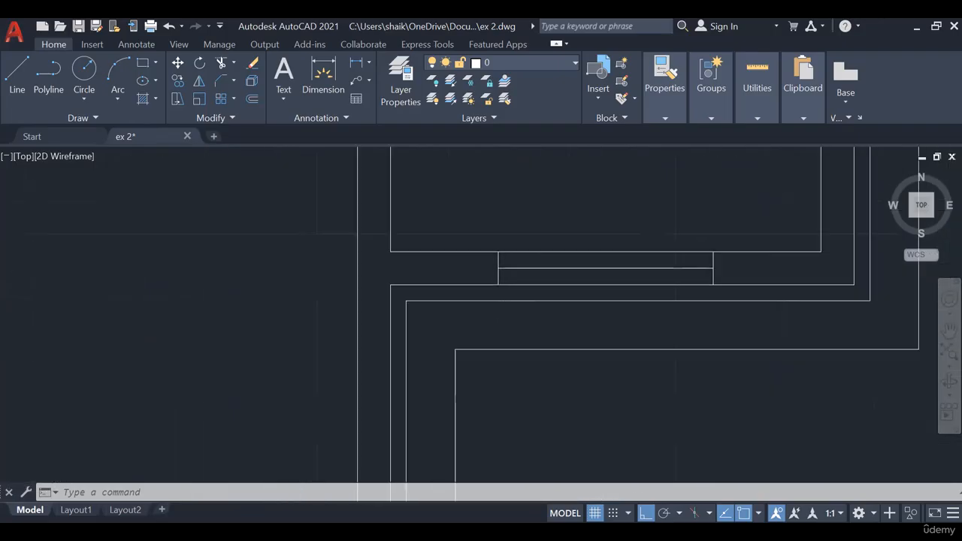
middle_click_drag(517, 353, 389, 324)
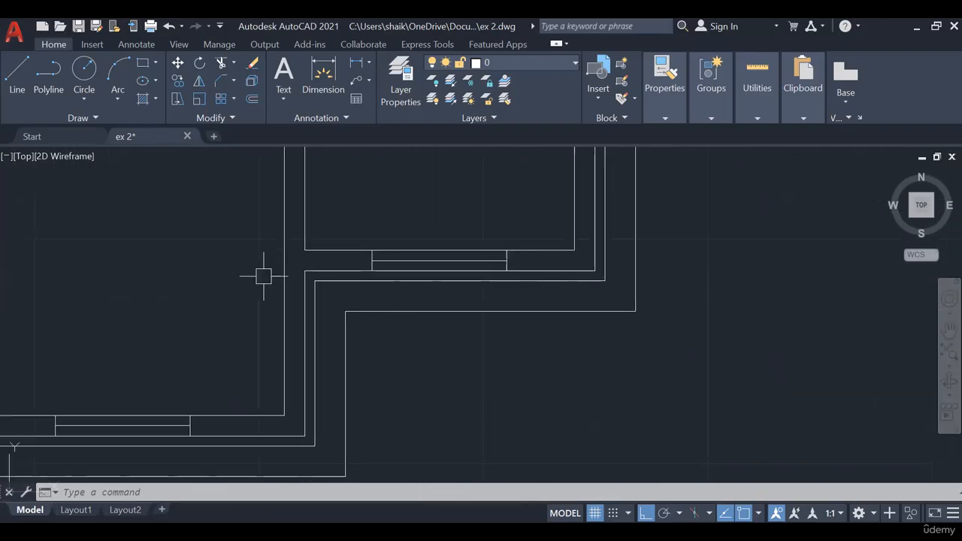
left_click(18, 82)
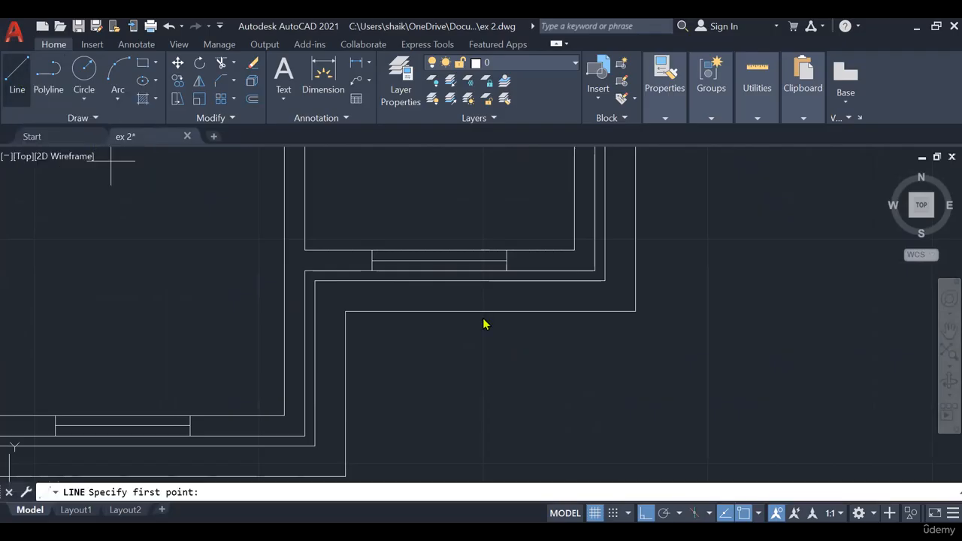
middle_click_drag(496, 380, 478, 286)
left_click(478, 286)
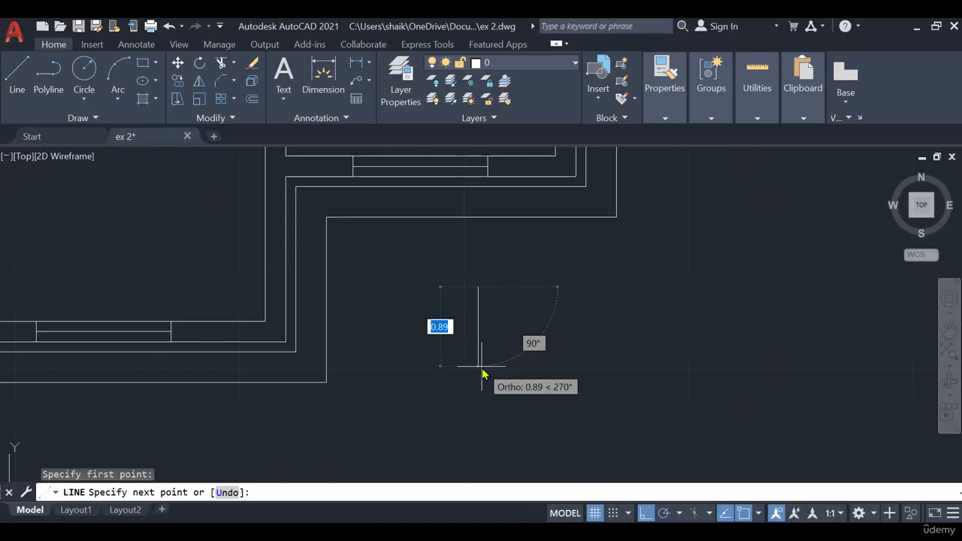
type("0.6")
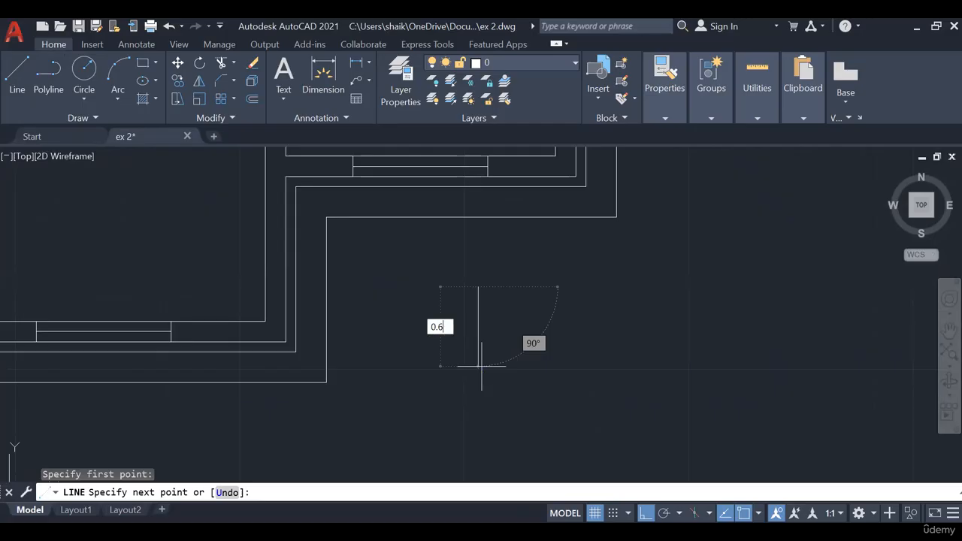
key("Return")
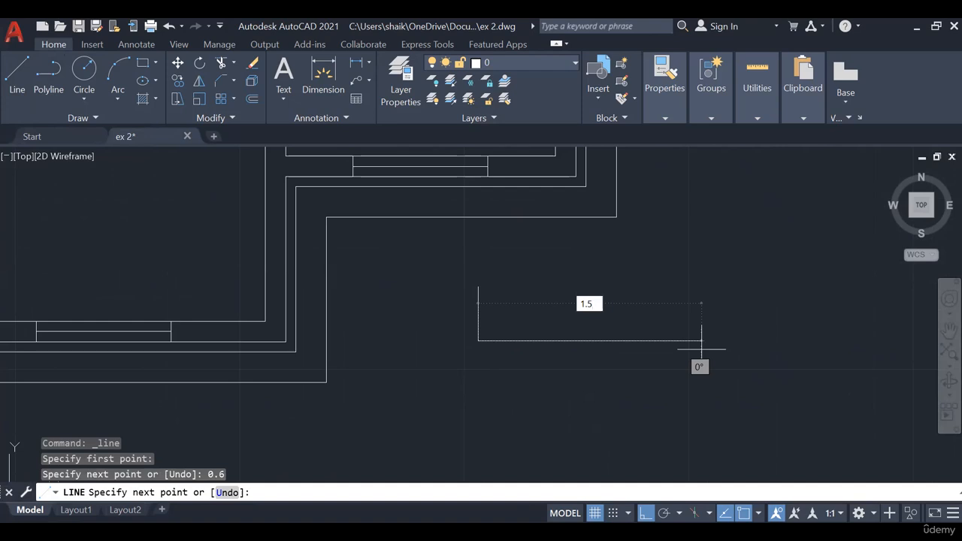
type("1.5")
key("Return")
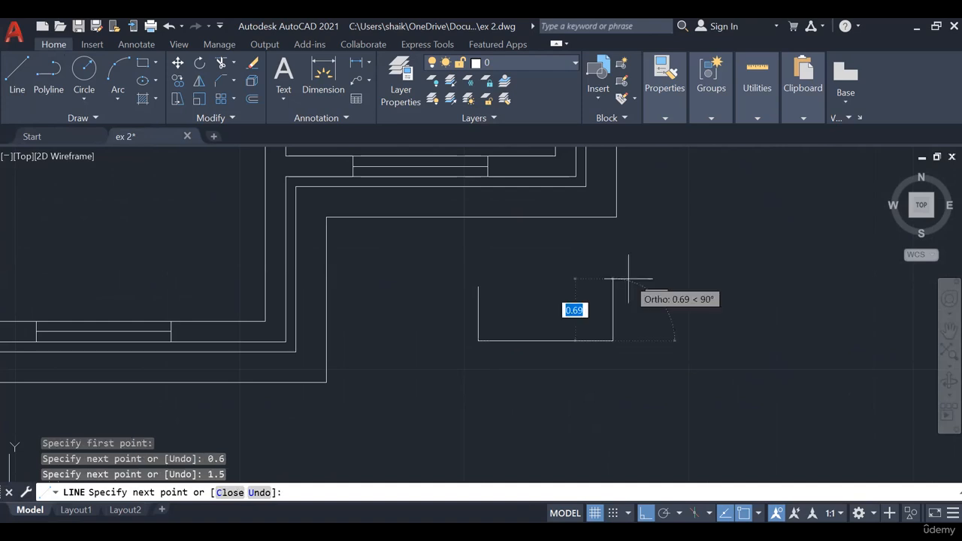
type("0.6")
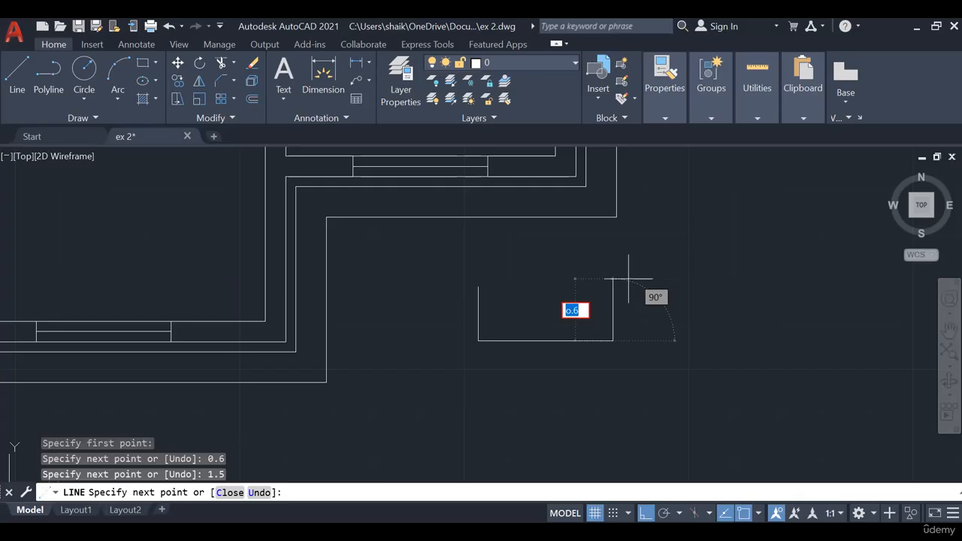
key("Escape")
key("Escape")
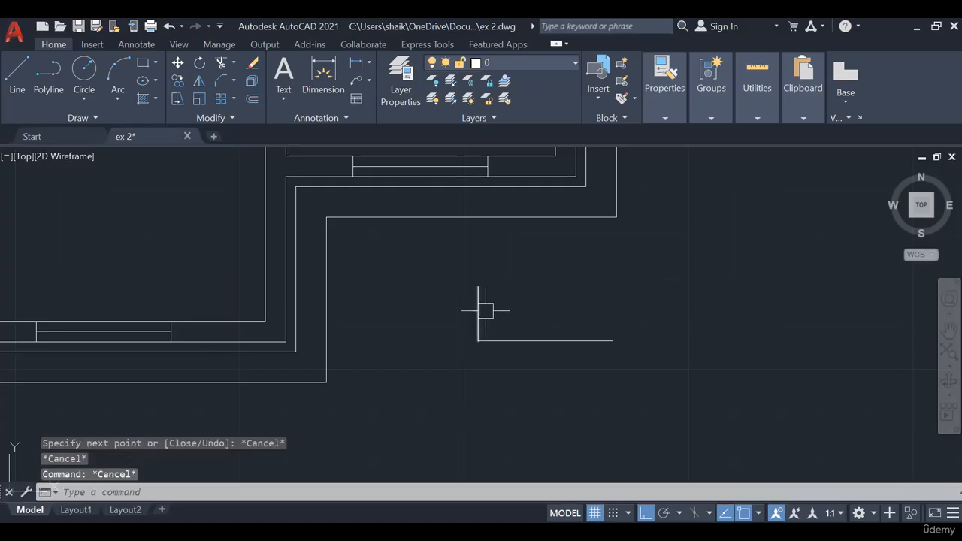
left_click(584, 255)
left_click(441, 376)
key("Delete")
scroll(440, 375, "down", 3)
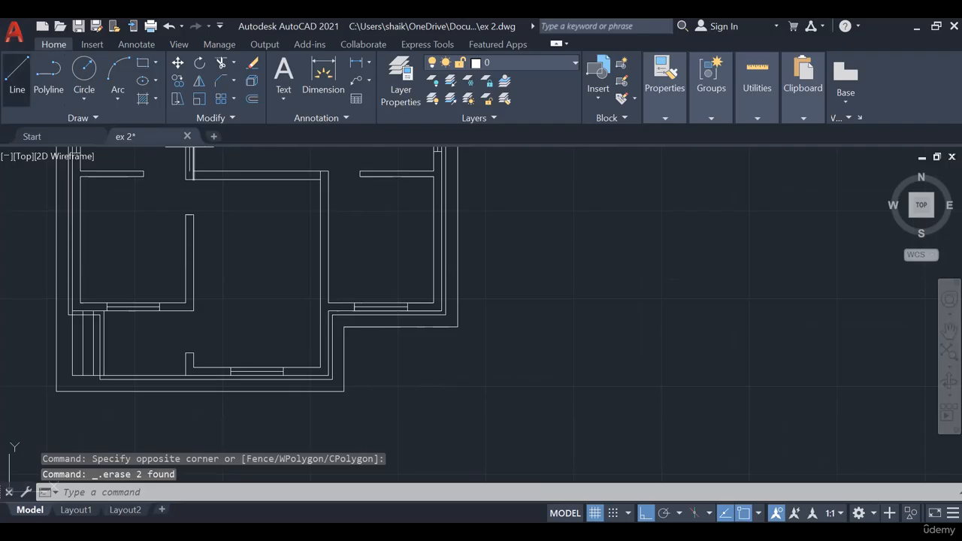
- Draw an open U-shaped outline in the empty space beside the plan with lines 0.6 down, 1.5 across and 0.6 up
left_click(17, 76)
left_click(544, 249)
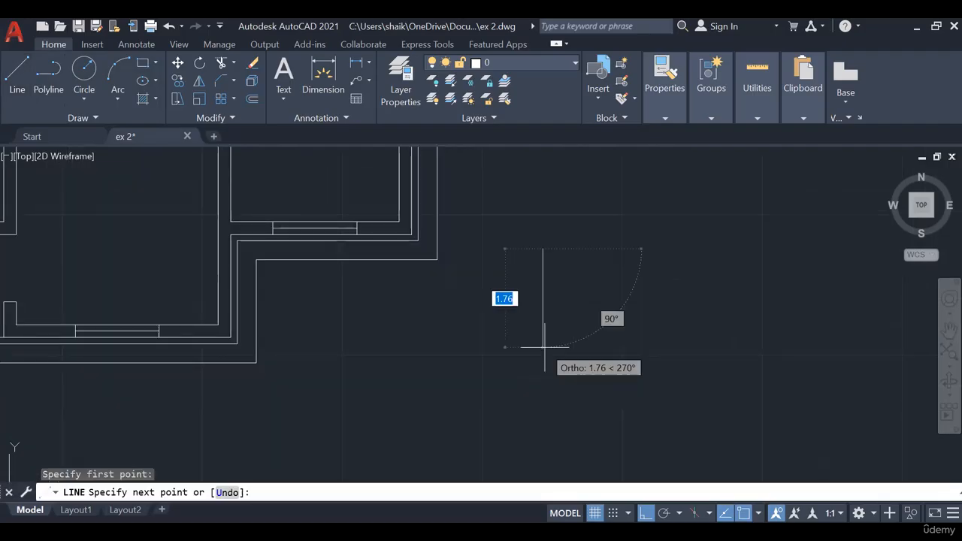
type("0")
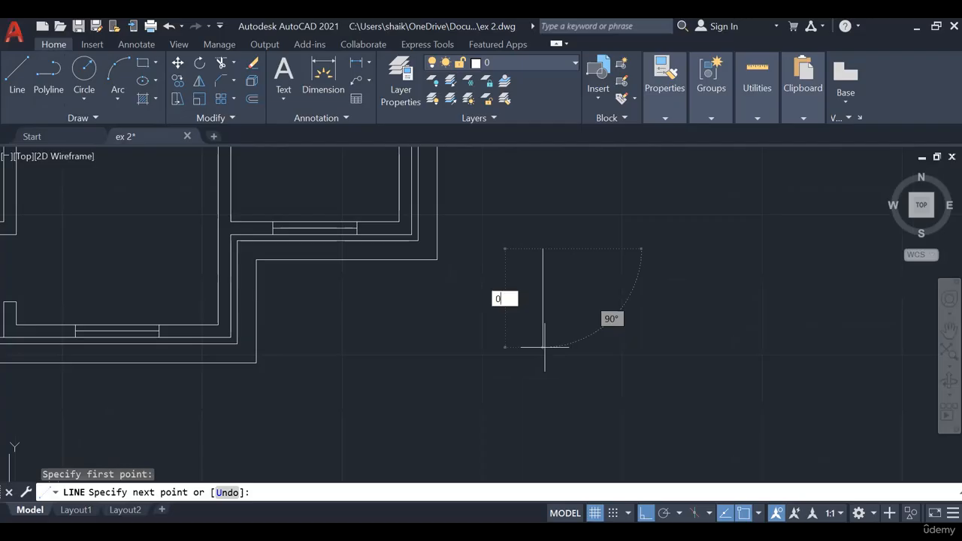
type(".6")
key("Return")
type("1.5")
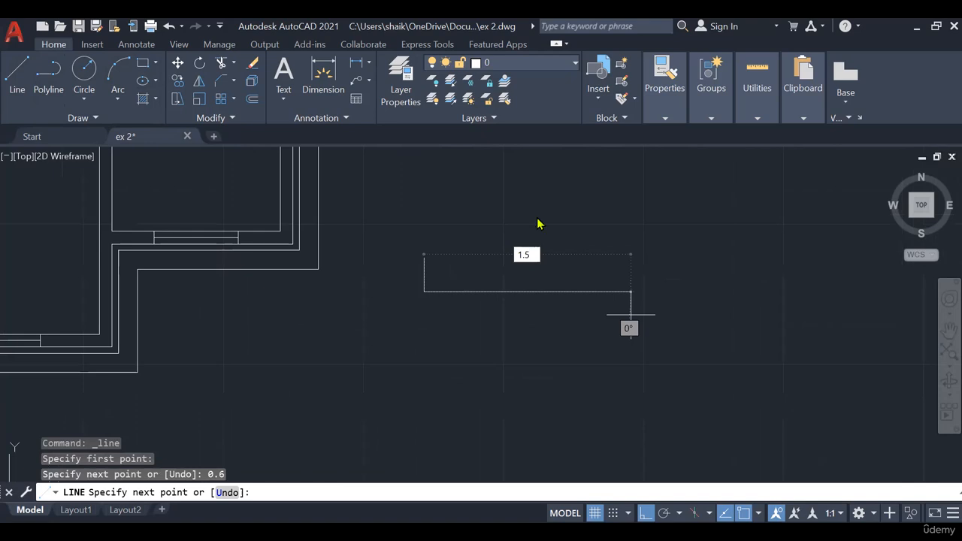
key("Return")
type("0.6")
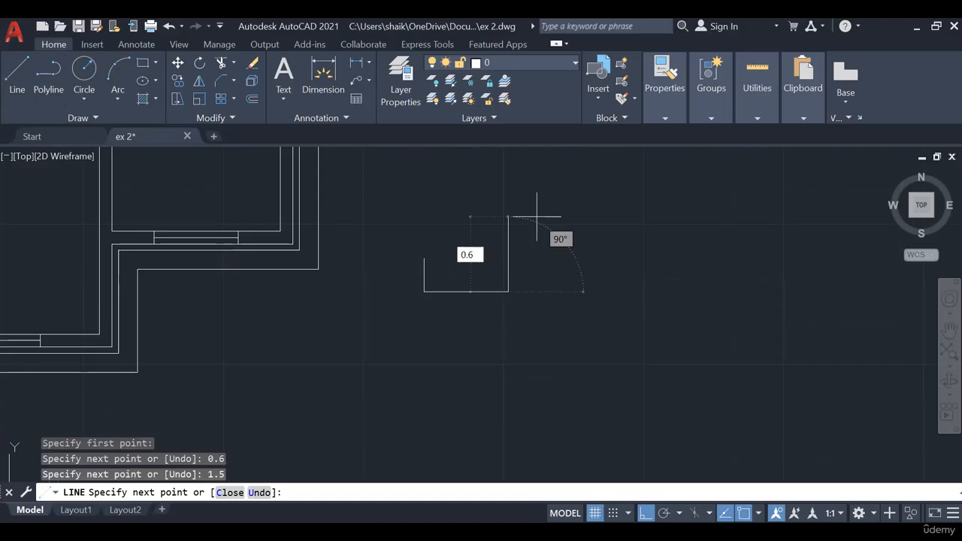
key("Return")
- Copy the U-shaped outline onto the right wing's front window and, inverted, onto the three rear wall windows
scroll(511, 218, "up", 4)
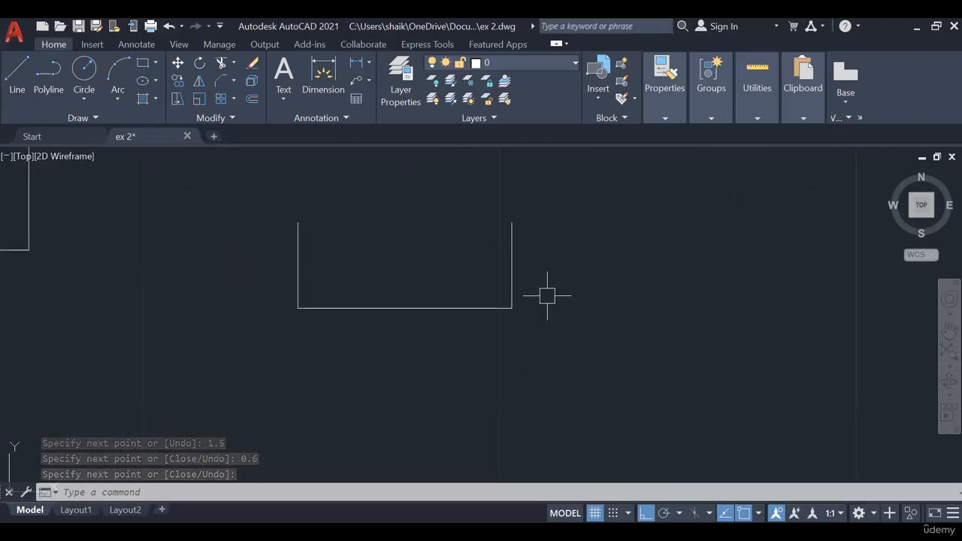
scroll(547, 296, "down", 2)
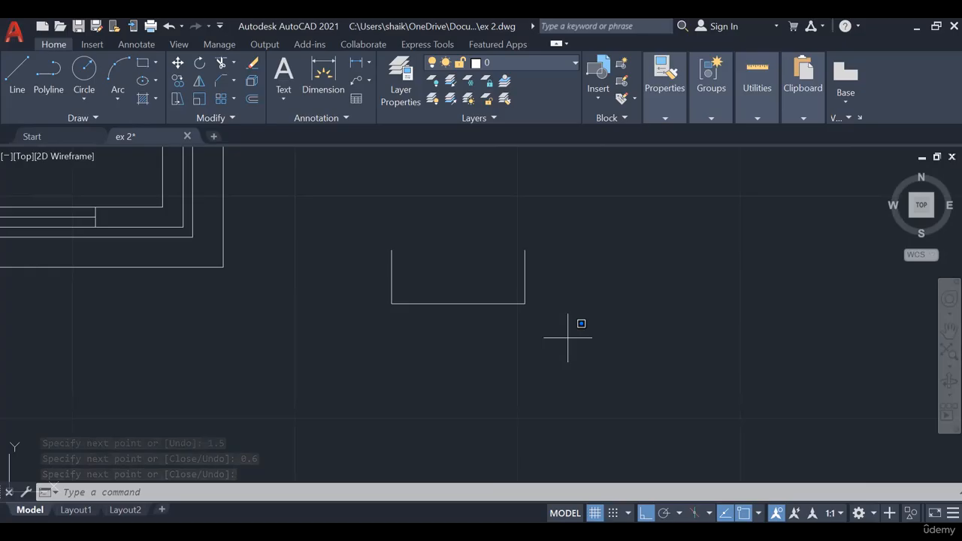
left_click(572, 368)
middle_click_drag(572, 370, 590, 366)
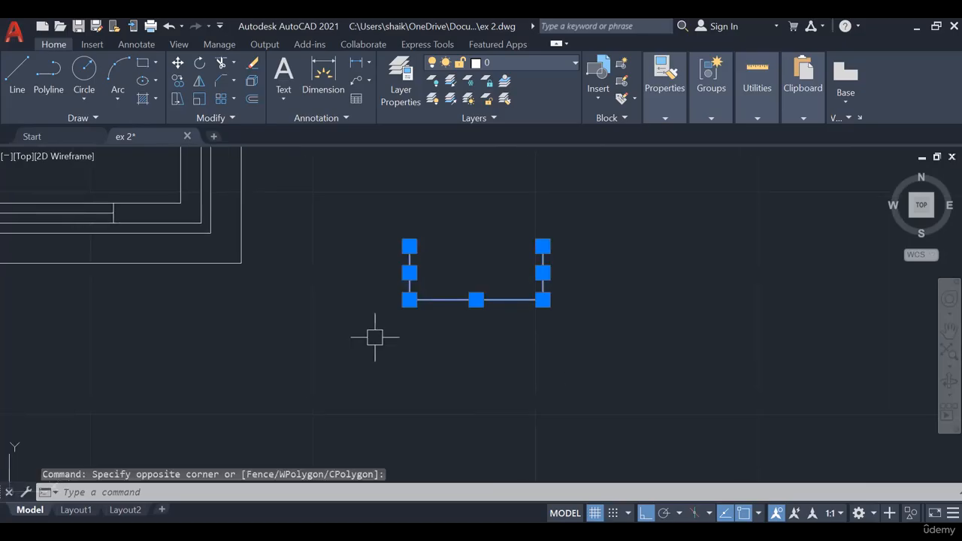
left_click(178, 81)
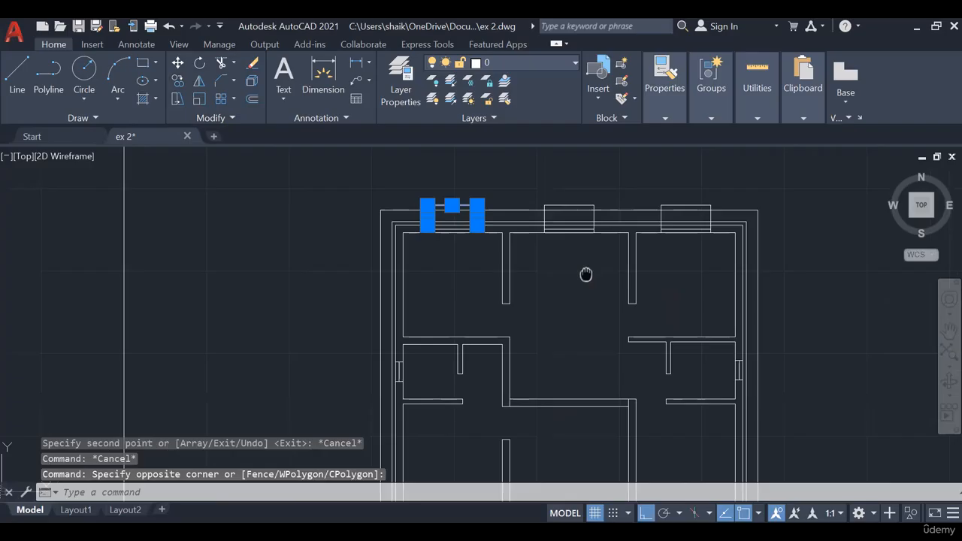
key("Escape")
key("Escape")
scroll(521, 258, "up", 2)
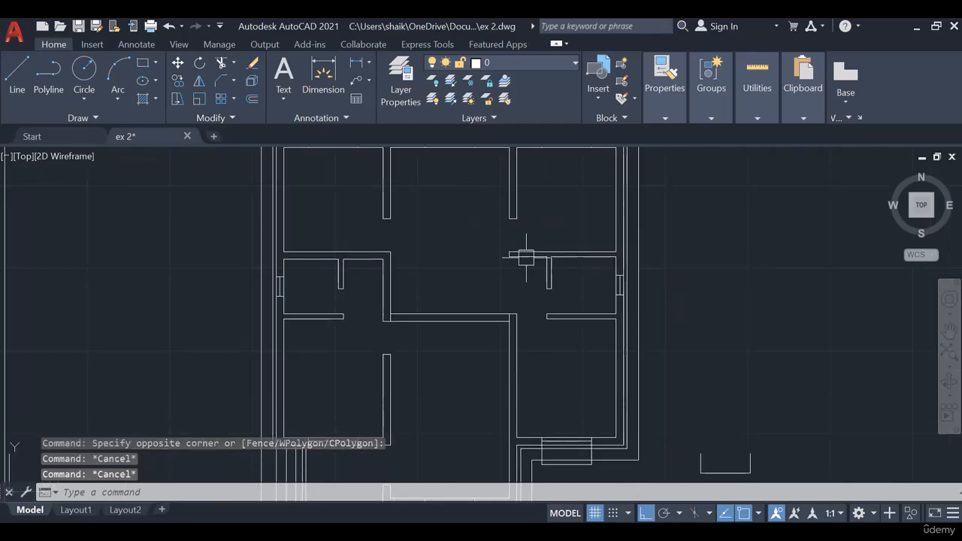
- Erase the spare three-line U-shaped outline from the empty space beside the plan
middle_click_drag(770, 405, 642, 276)
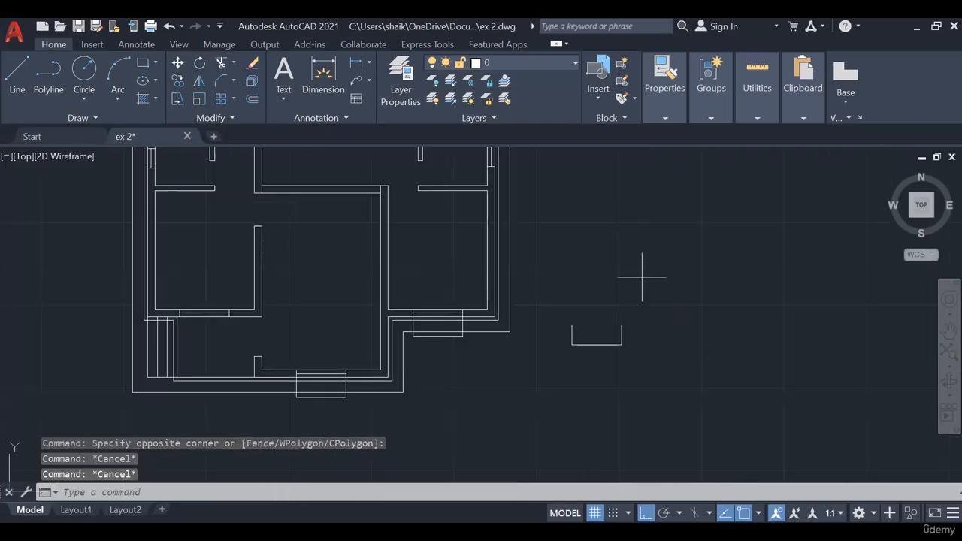
left_click(642, 277)
left_click(562, 359)
key("Delete")
- Examine the plan's outer offset outline, window projections, and the steps and plinth lines at the front
middle_click_drag(480, 159, 530, 251)
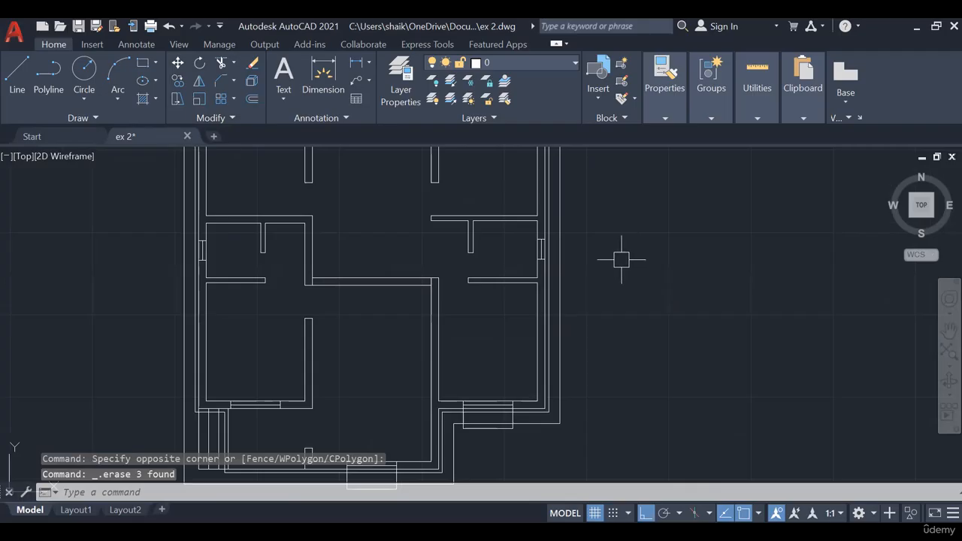
middle_click_drag(620, 258, 612, 307)
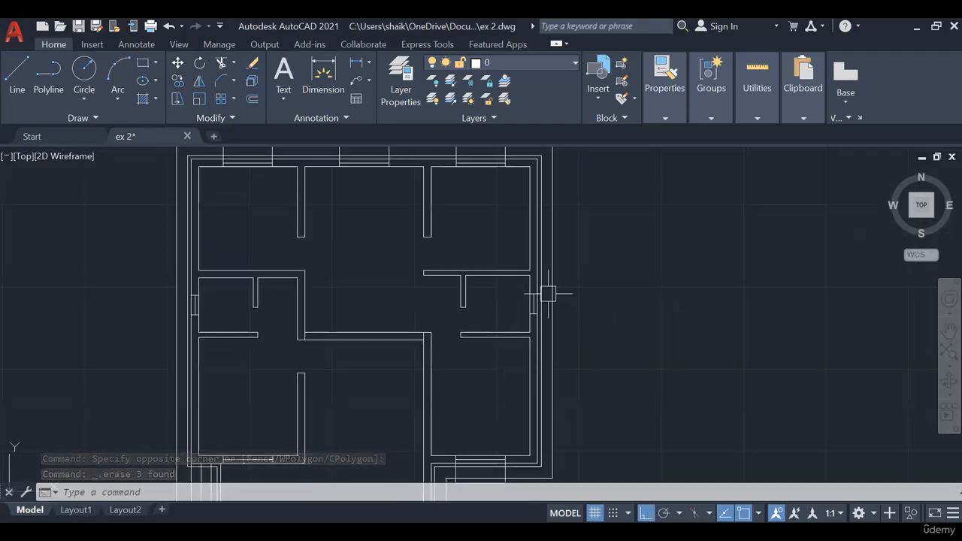
scroll(612, 323, "down", 2)
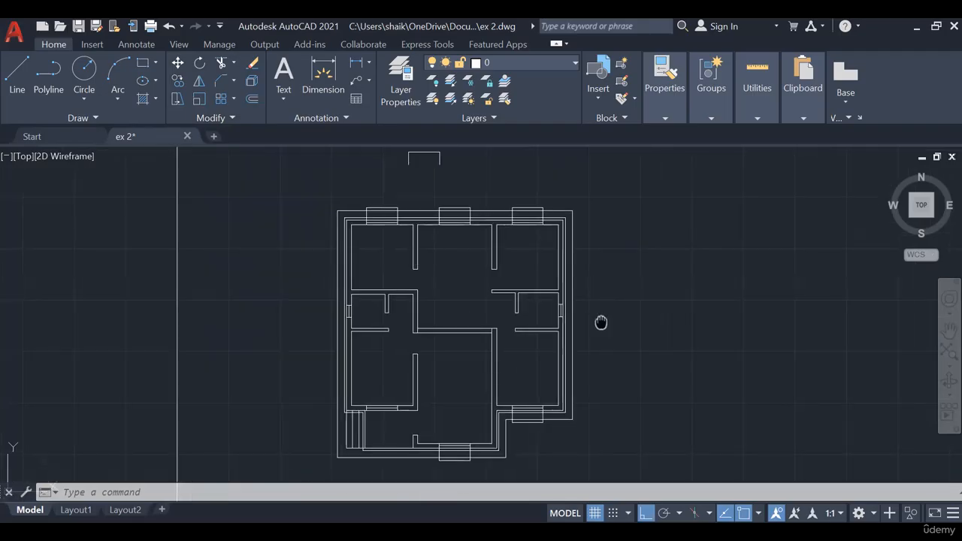
scroll(612, 293, "up", 1)
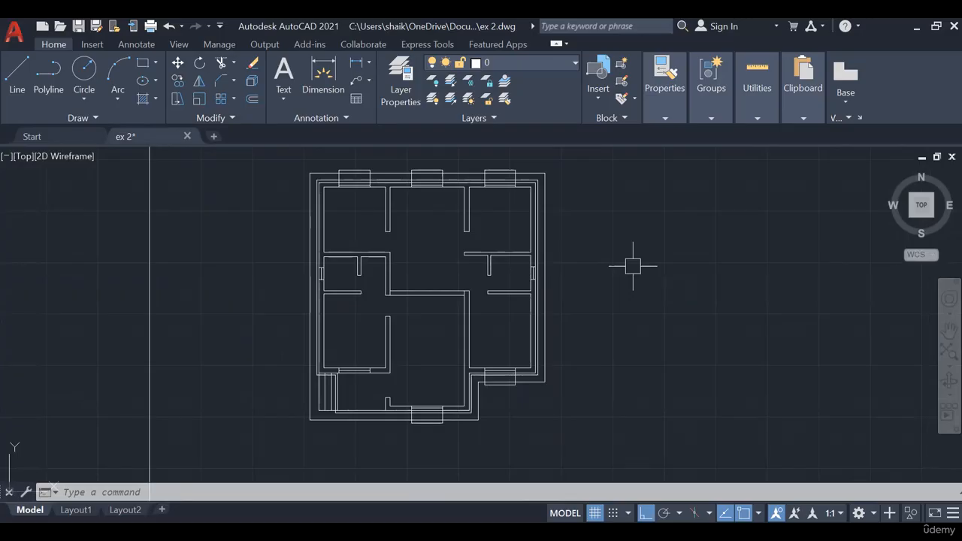
scroll(375, 382, "up", 5)
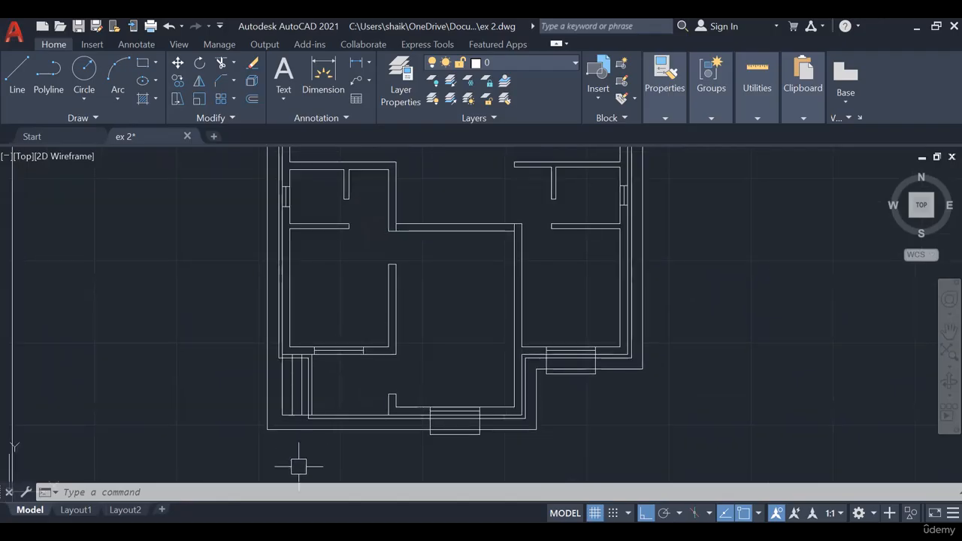
scroll(298, 467, "up", 2)
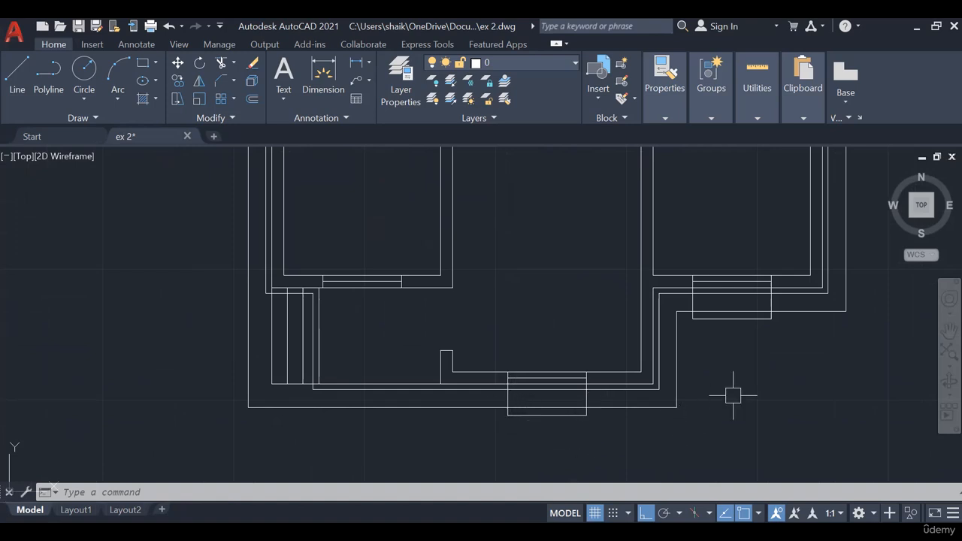
scroll(721, 400, "down", 4)
scroll(773, 340, "down", 2)
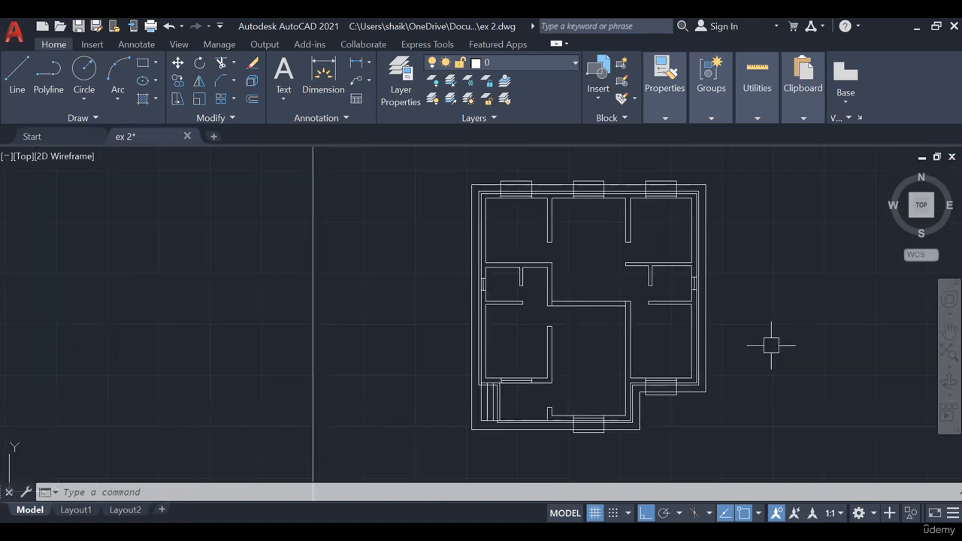
middle_click_drag(768, 343, 667, 343)
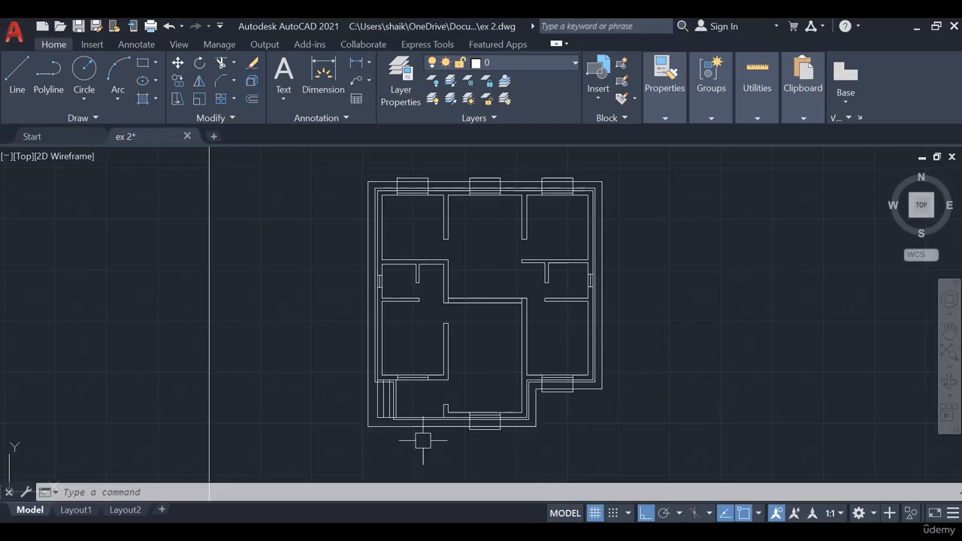
scroll(388, 429, "up", 5)
mouse_move(376, 444)
middle_mouse_down()
mouse_move(384, 452)
mouse_move(366, 447)
middle_mouse_up()
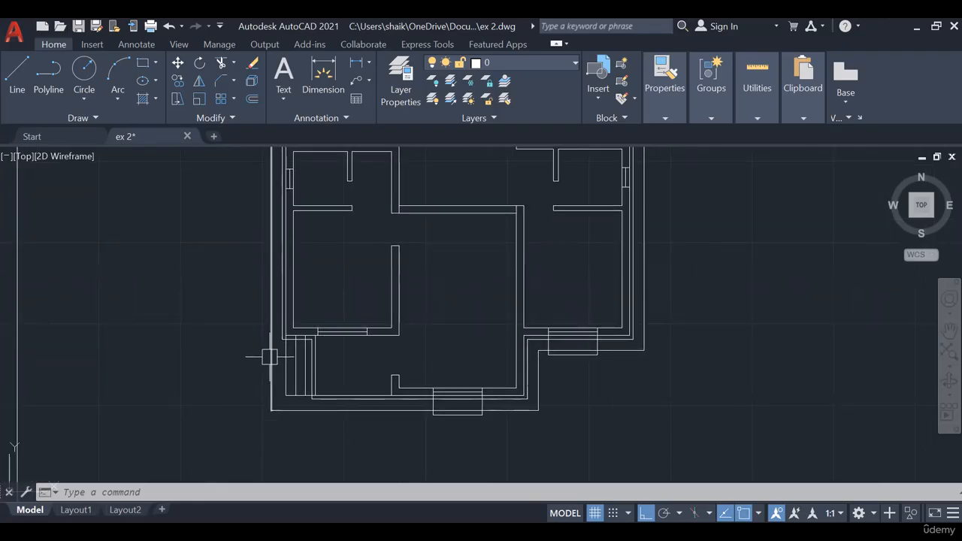
scroll(445, 411, "up", 2)
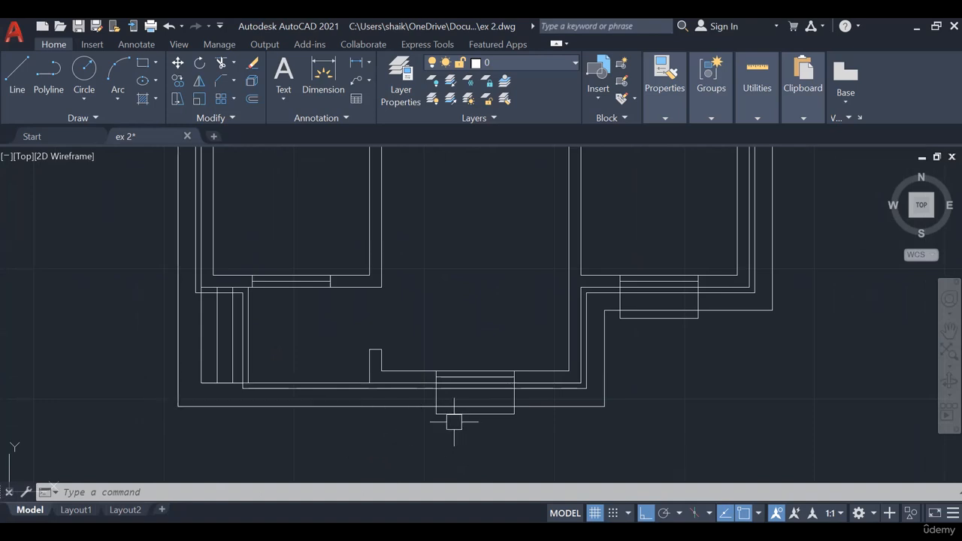
scroll(454, 422, "down", 2)
middle_click_drag(522, 343, 501, 390)
scroll(472, 440, "down", 2)
scroll(444, 408, "up", 1)
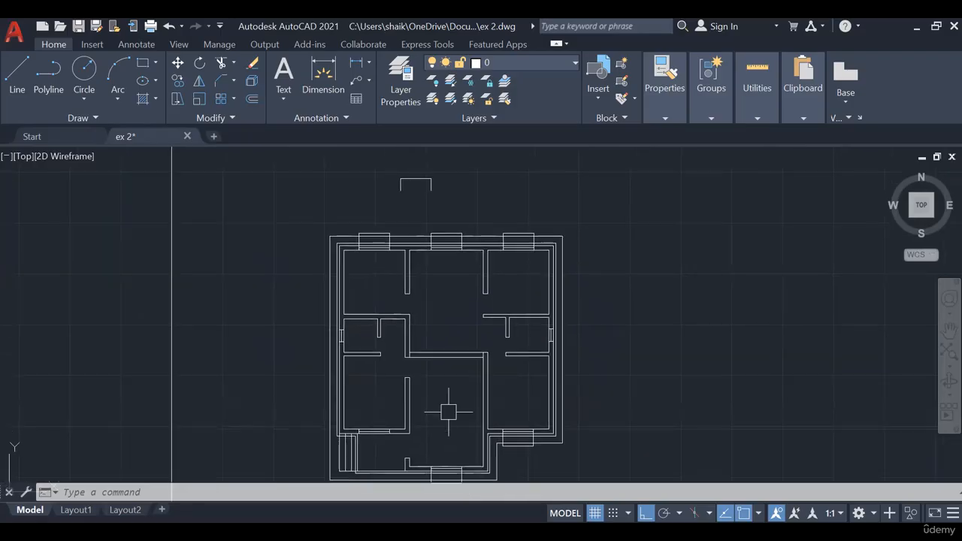
middle_click_drag(445, 408, 450, 369)
- Trim the short pieces of the step lines that extend past the plinth line at the steps' upper end
scroll(354, 365, "up", 3)
scroll(354, 365, "up", 3)
middle_click_drag(386, 269, 419, 328)
type("TR")
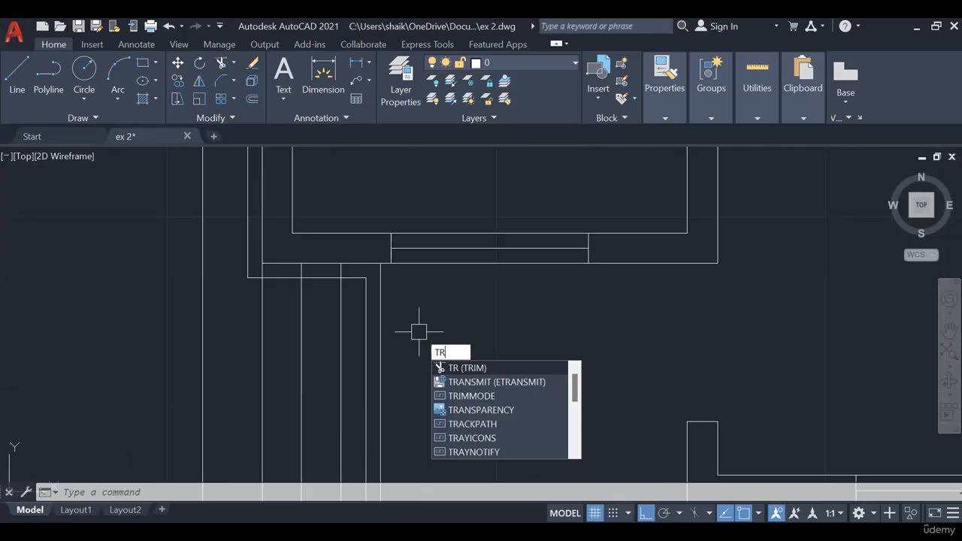
key("Return")
middle_click_drag(418, 330, 453, 138)
key("Escape")
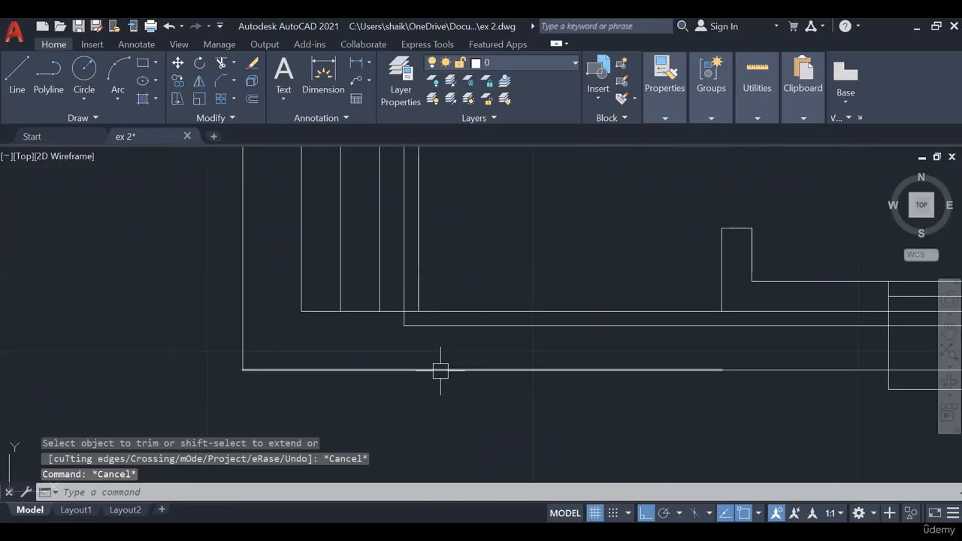
- Undo the last trim at the steps' lower corner
scroll(441, 371, "down", 2)
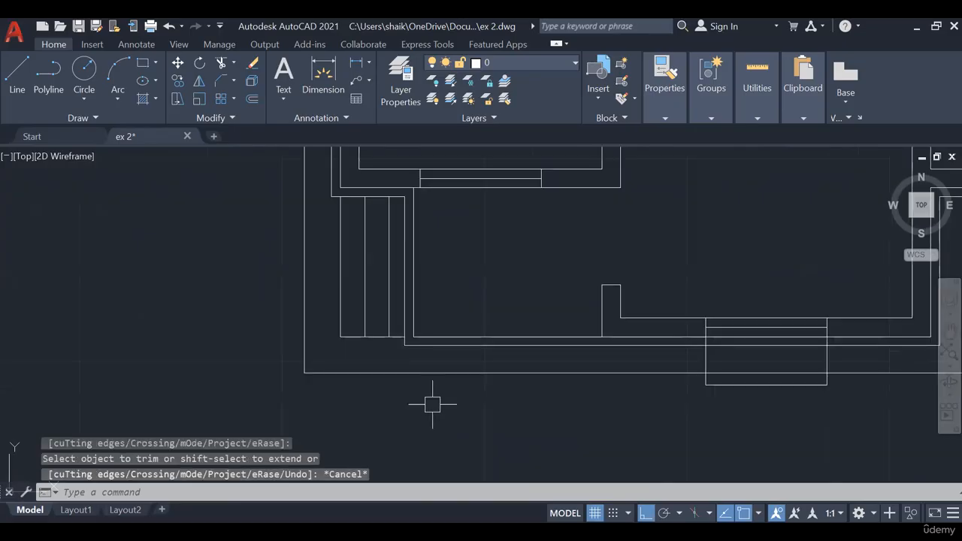
key("ctrl+z")
key("ctrl+z")
scroll(451, 274, "up", 3)
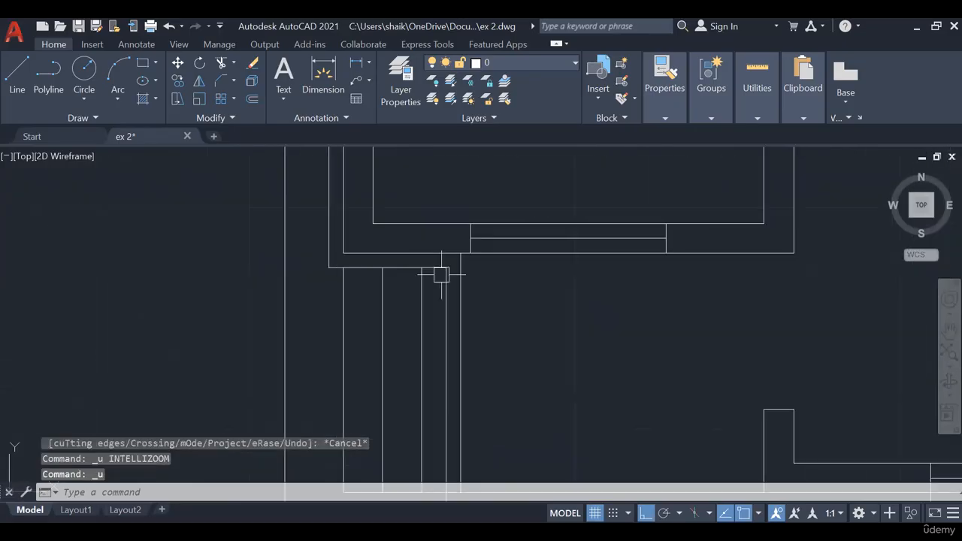
scroll(441, 275, "down", 5)
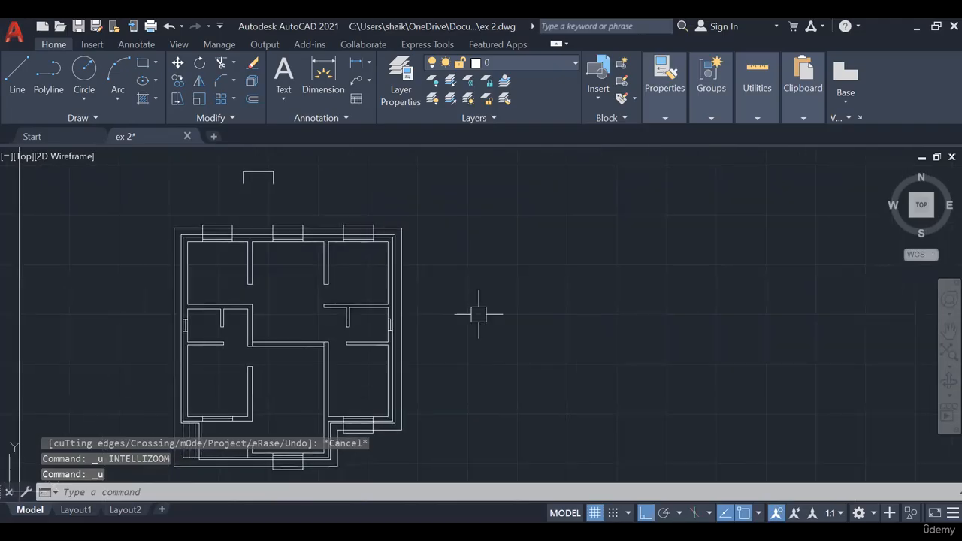
- Look through the available lineweights in the object properties
middle_click_drag(532, 294, 652, 282)
middle_click_drag(414, 169, 425, 263)
scroll(406, 210, "up", 2)
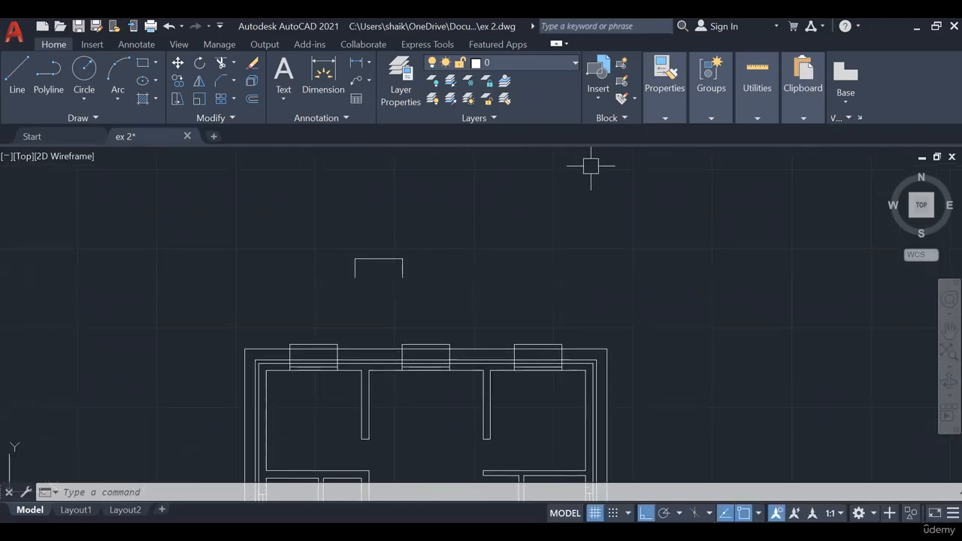
left_click(665, 119)
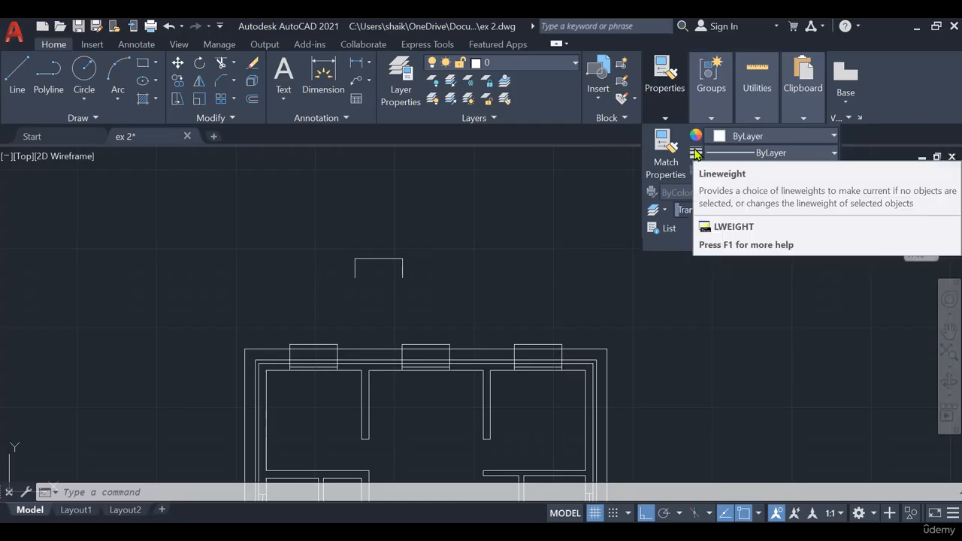
left_click(725, 154)
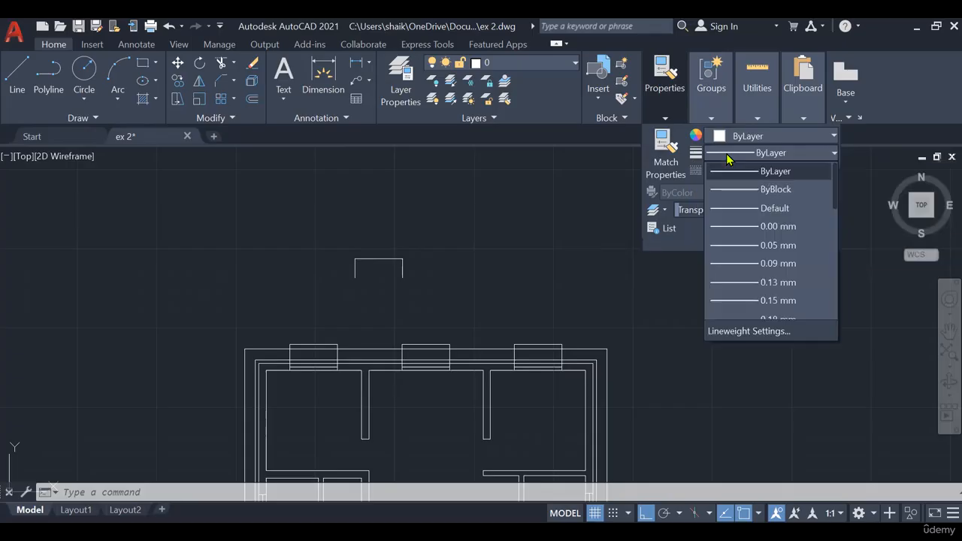
scroll(732, 263, "down", 5)
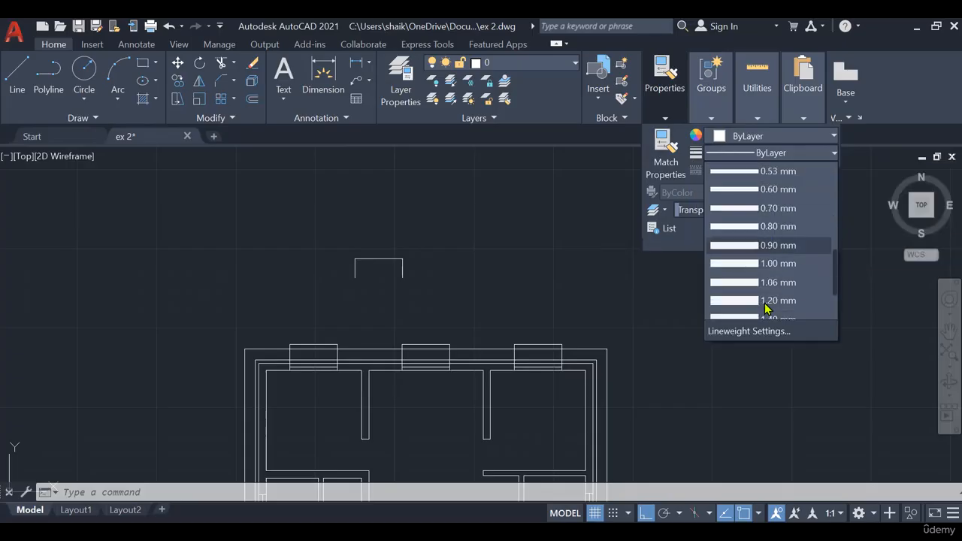
scroll(806, 318, "up", 5)
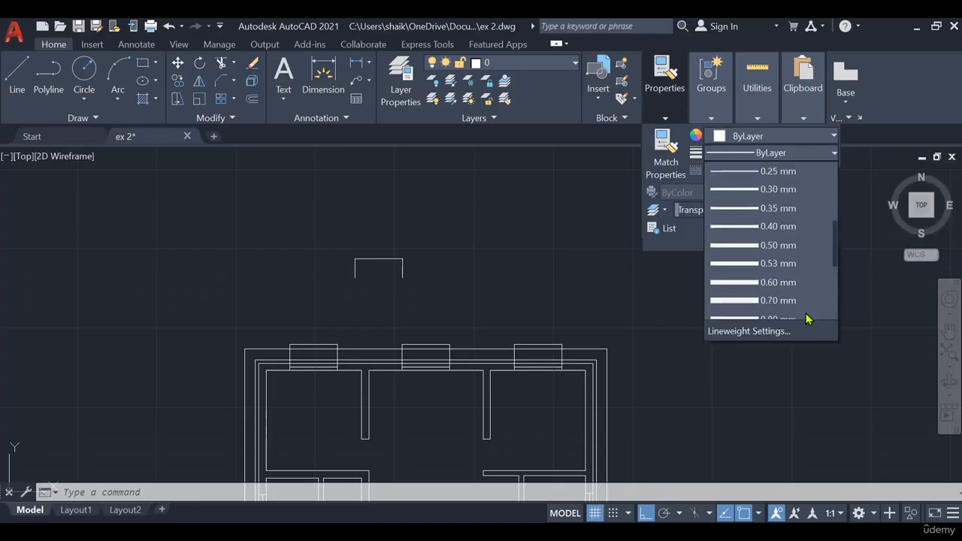
scroll(807, 318, "up", 3)
left_click(741, 168)
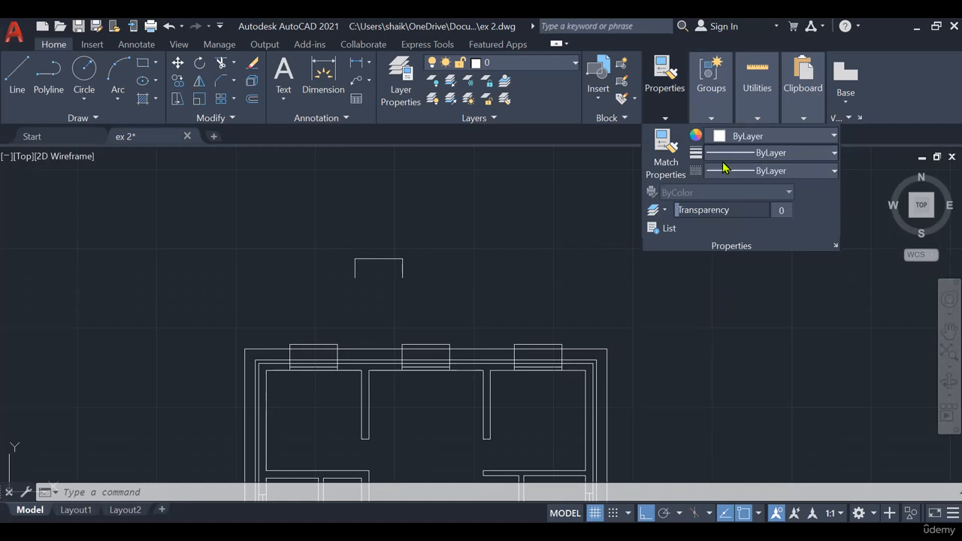
- Open the Linetype Manager and bring up the linetypes that can be loaded from acad.lin
left_click(755, 171)
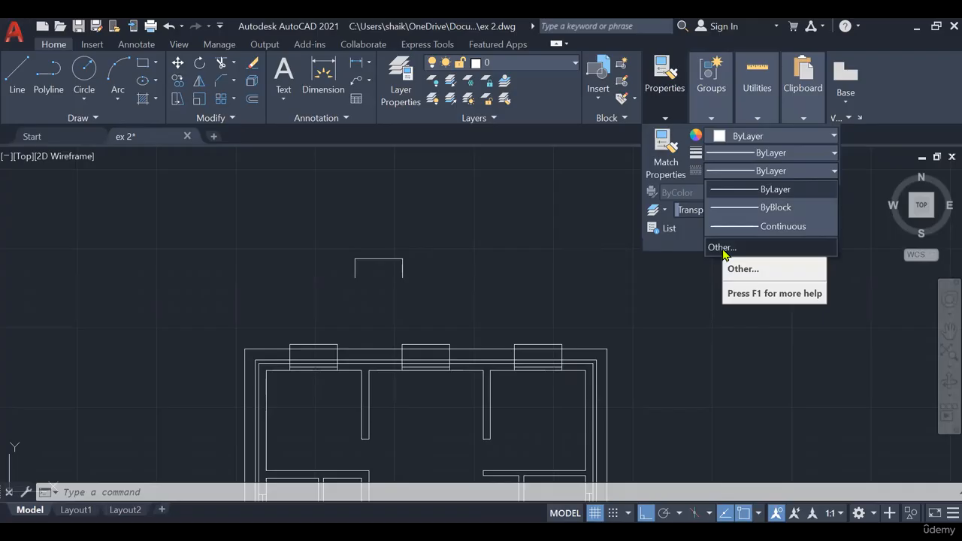
left_click(761, 172)
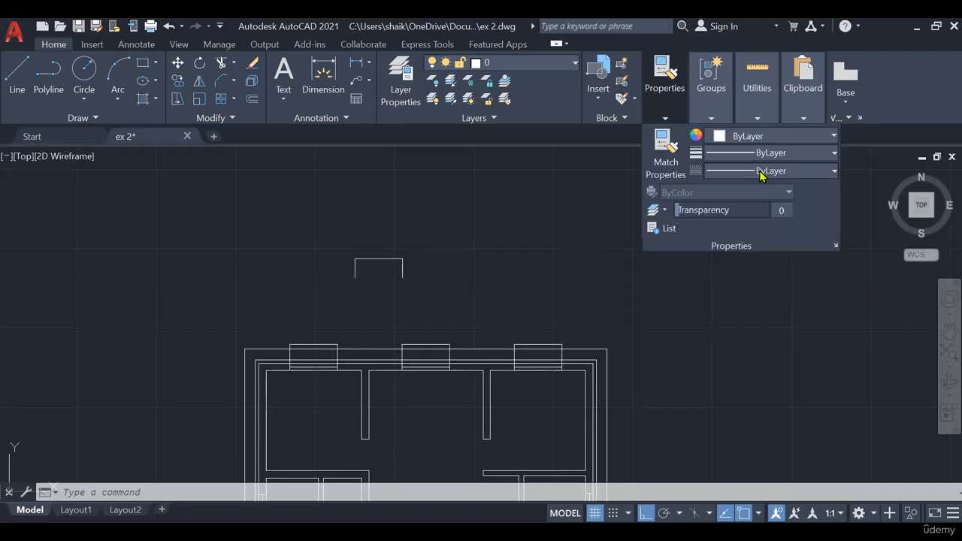
left_click(761, 172)
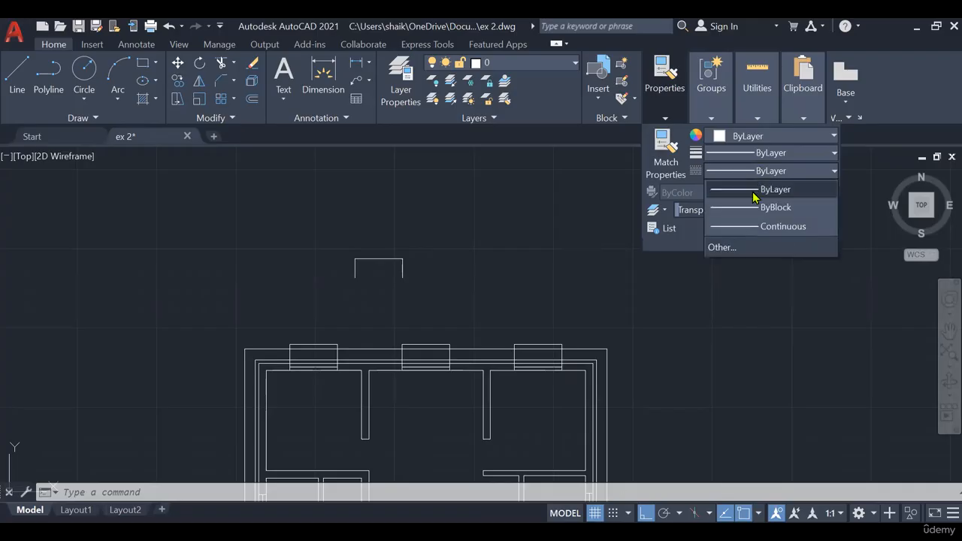
left_click(723, 247)
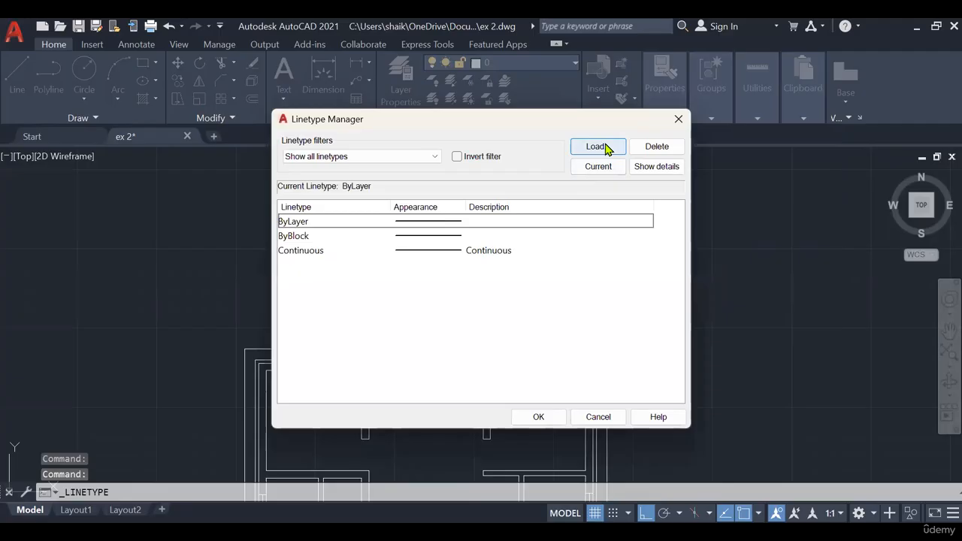
left_click(597, 146)
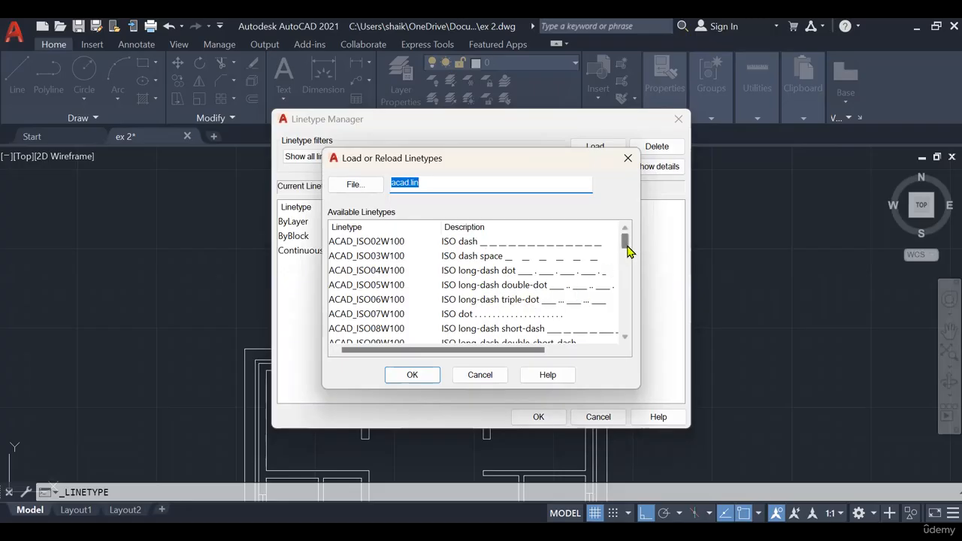
- Load the ACAD_ISO02W100 ISO dash linetype from acad.lin into the drawing and close the Linetype Manager
left_click_drag(629, 251, 627, 258)
scroll(584, 296, "down", 2)
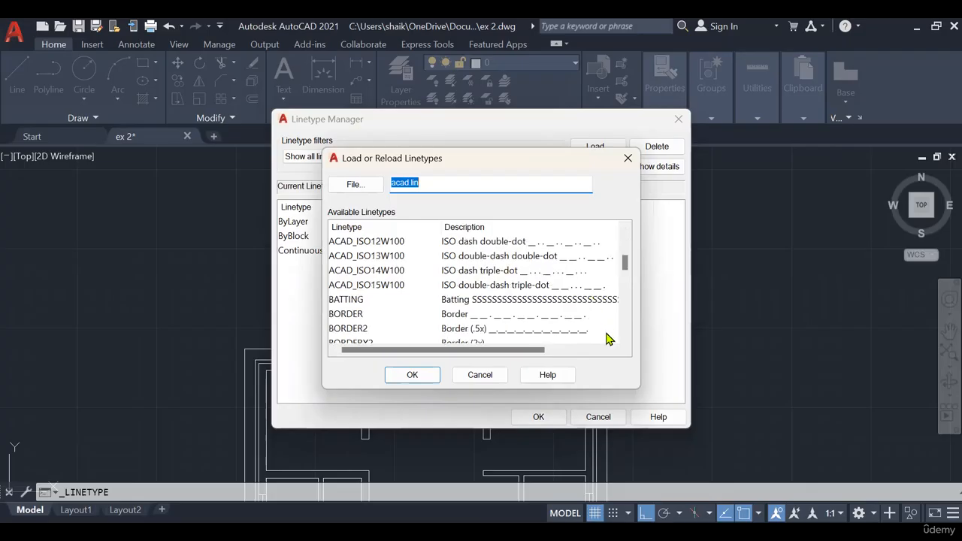
scroll(544, 278, "down", 1)
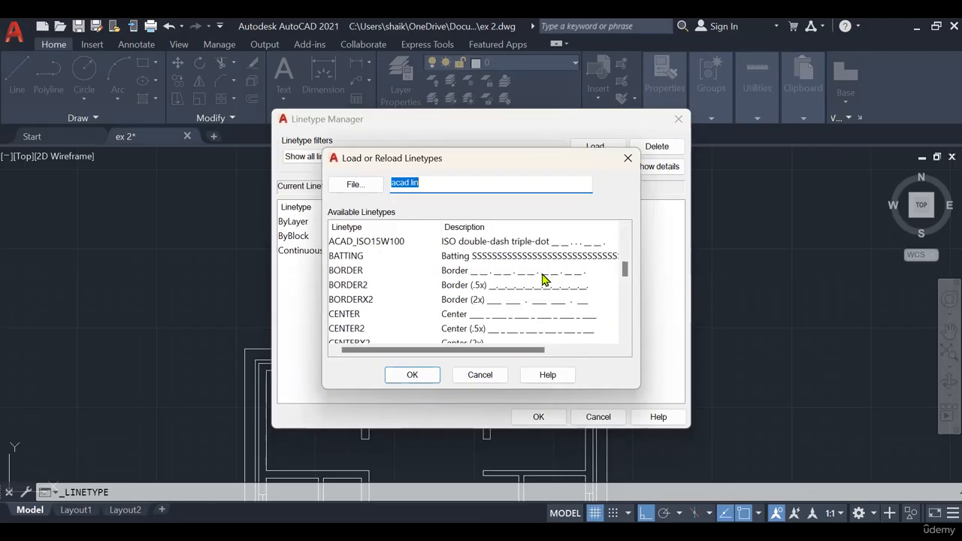
scroll(544, 294, "down", 7)
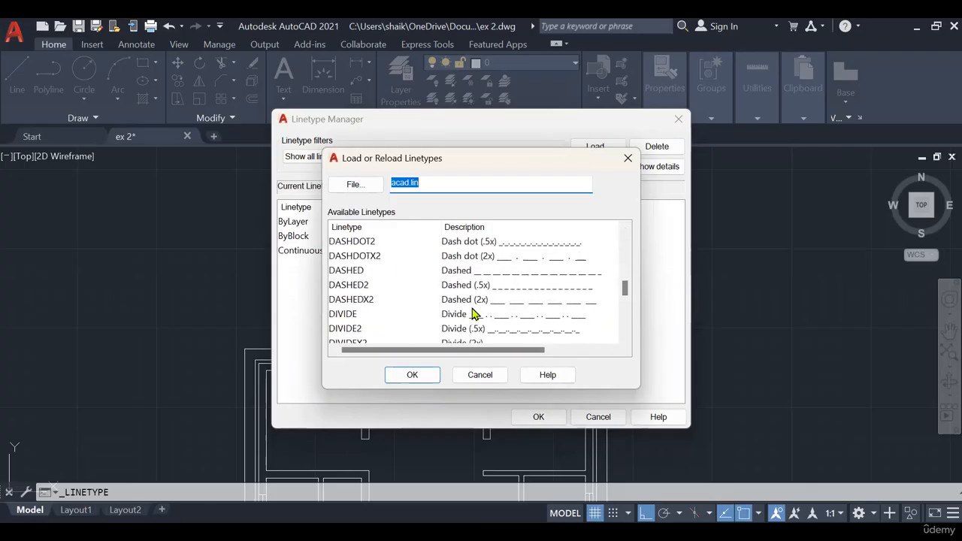
scroll(478, 317, "down", 2)
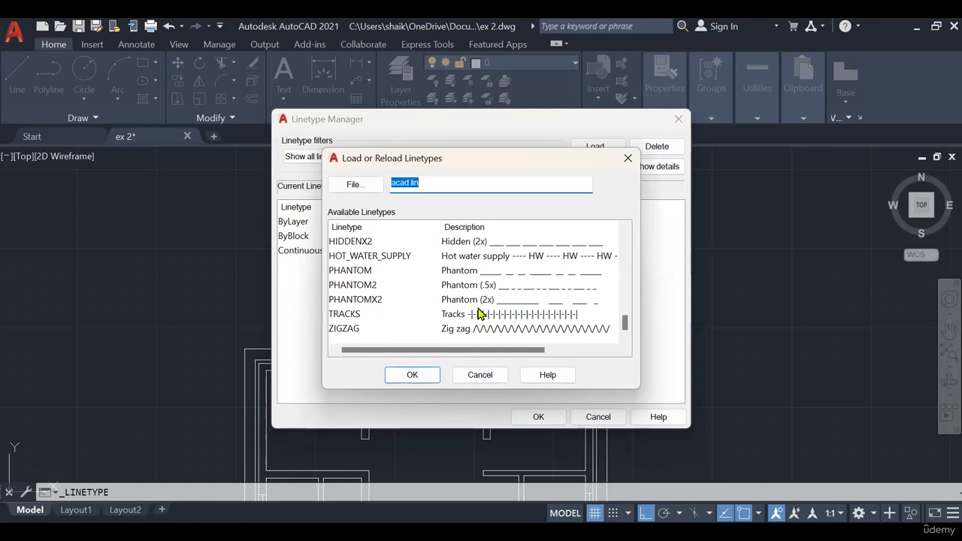
scroll(478, 317, "up", 13)
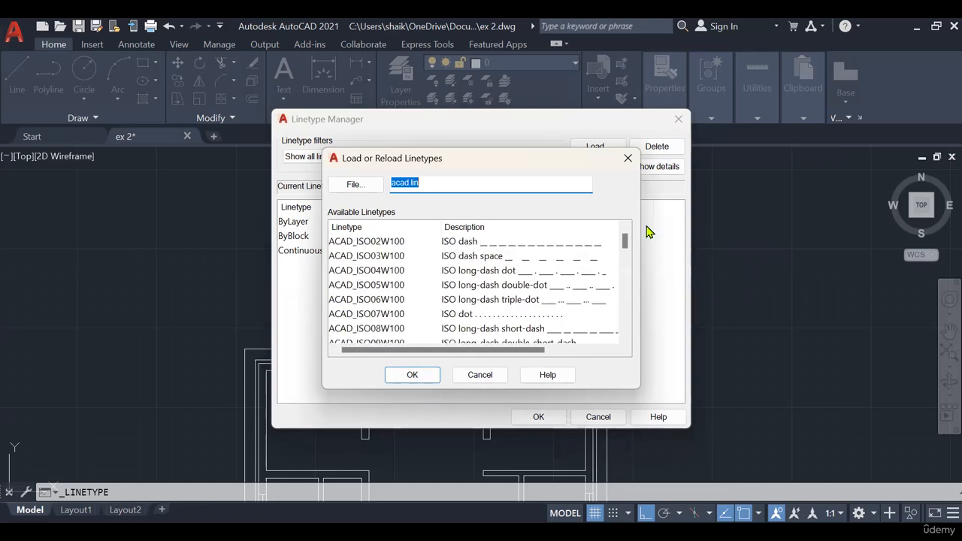
left_click(456, 243)
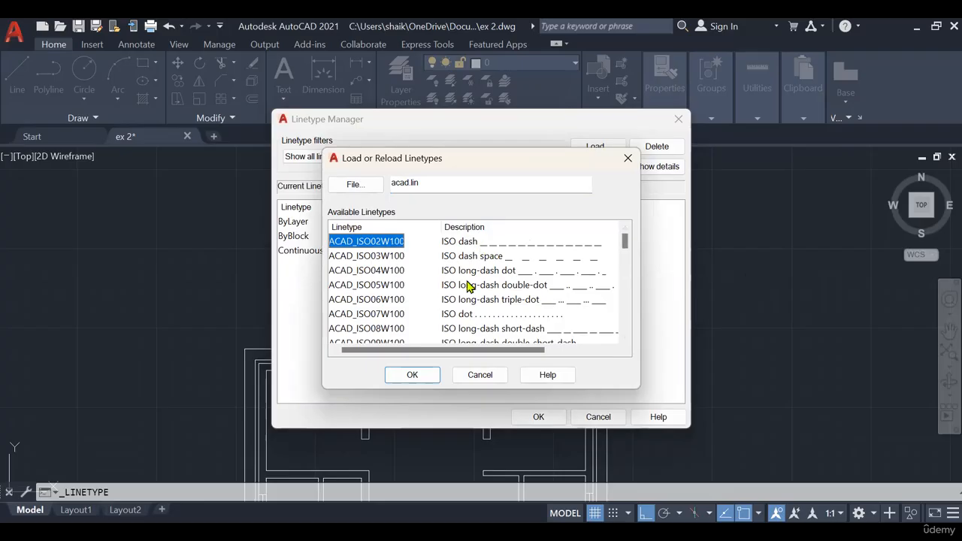
left_click(426, 375)
left_click(533, 254)
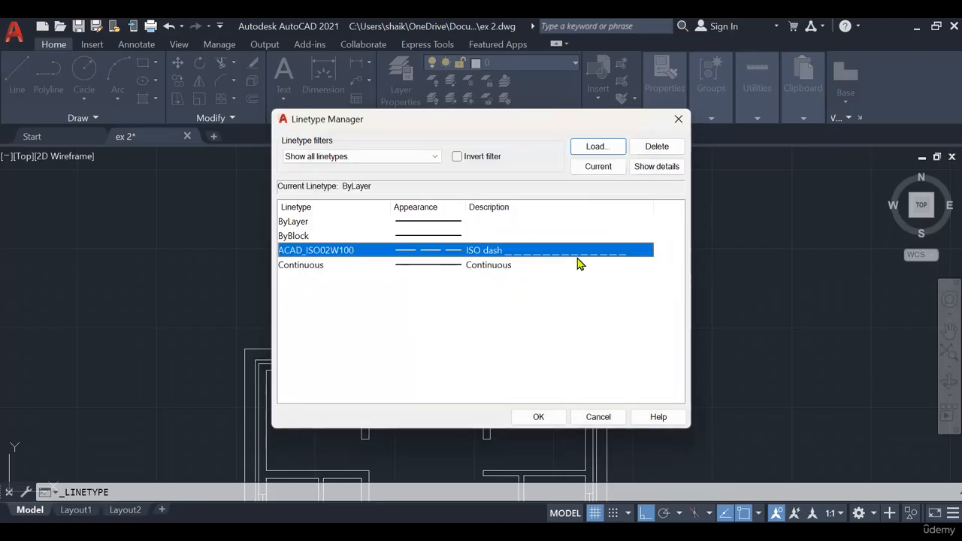
left_click(533, 418)
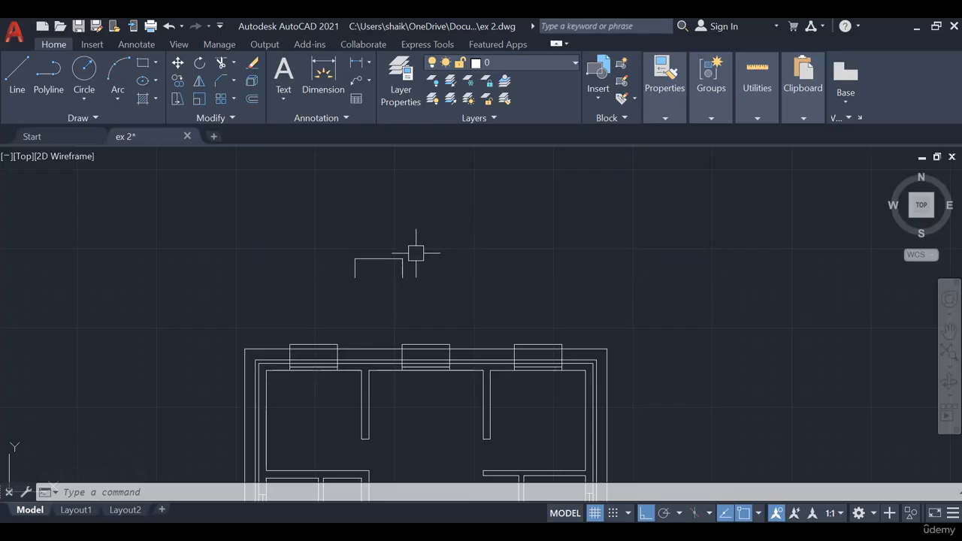
- Assign the ACAD_ISO02W100 linetype to the three-sided window projection outline above the floor plan
left_click(438, 240)
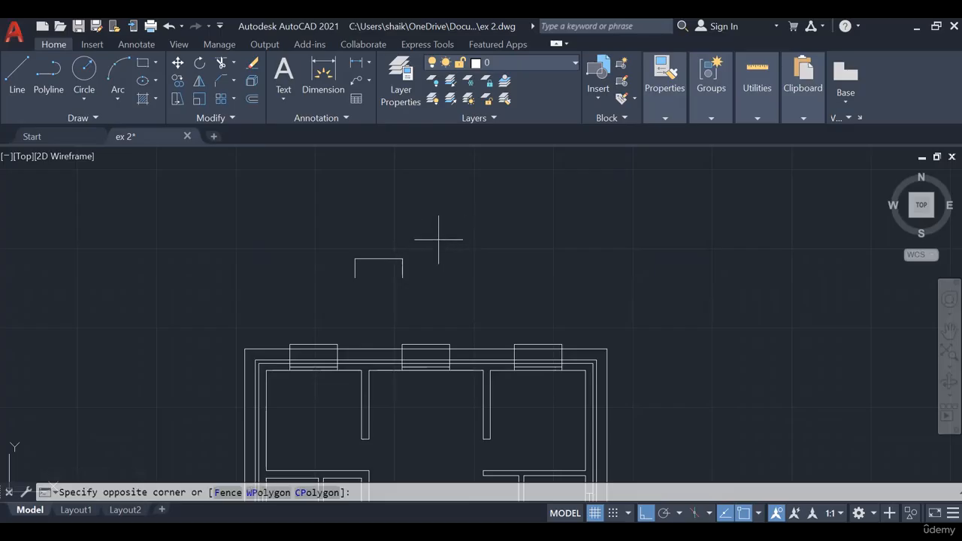
left_click(439, 239)
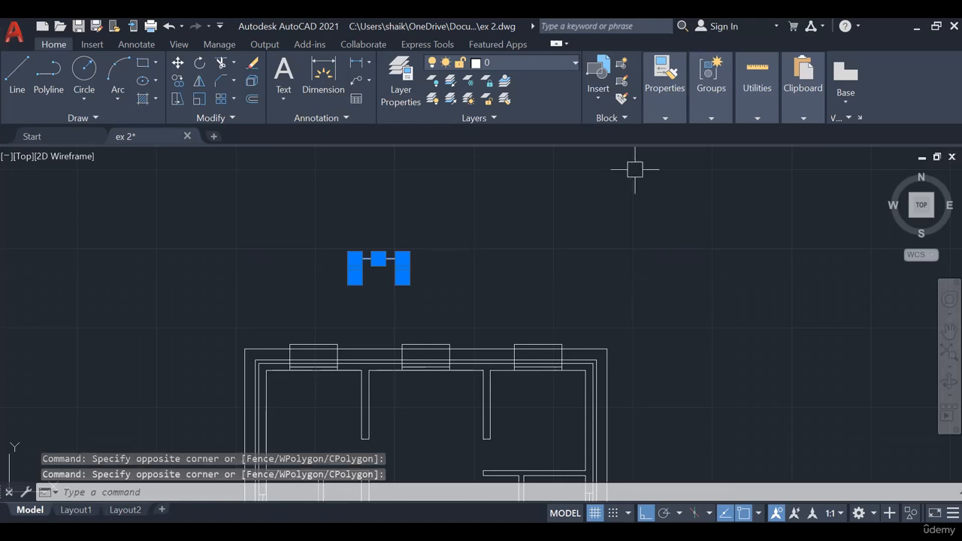
left_click(665, 83)
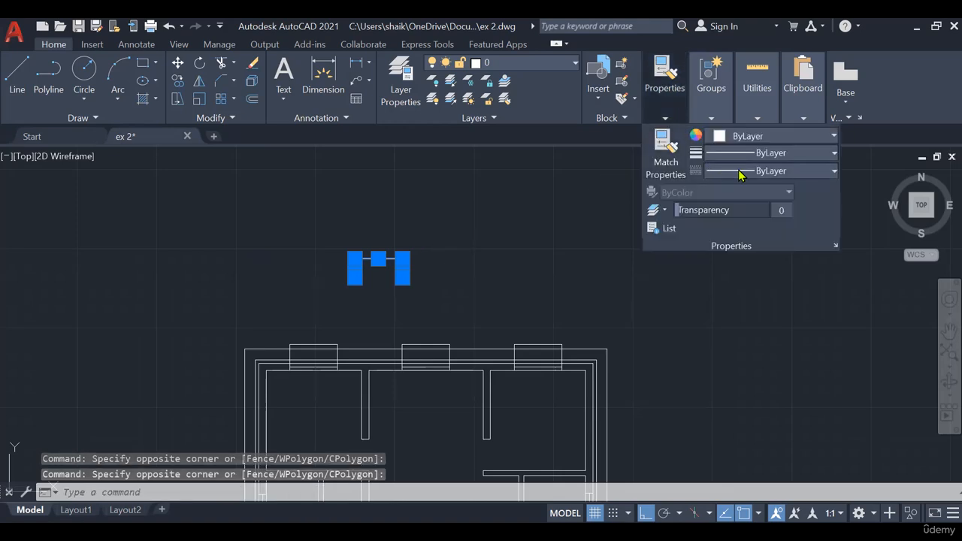
left_click(739, 172)
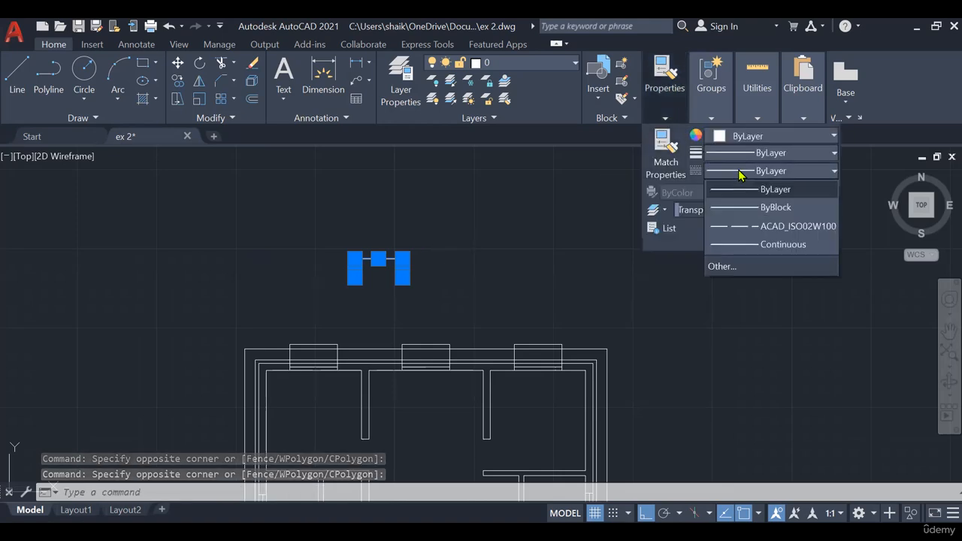
left_click(743, 226)
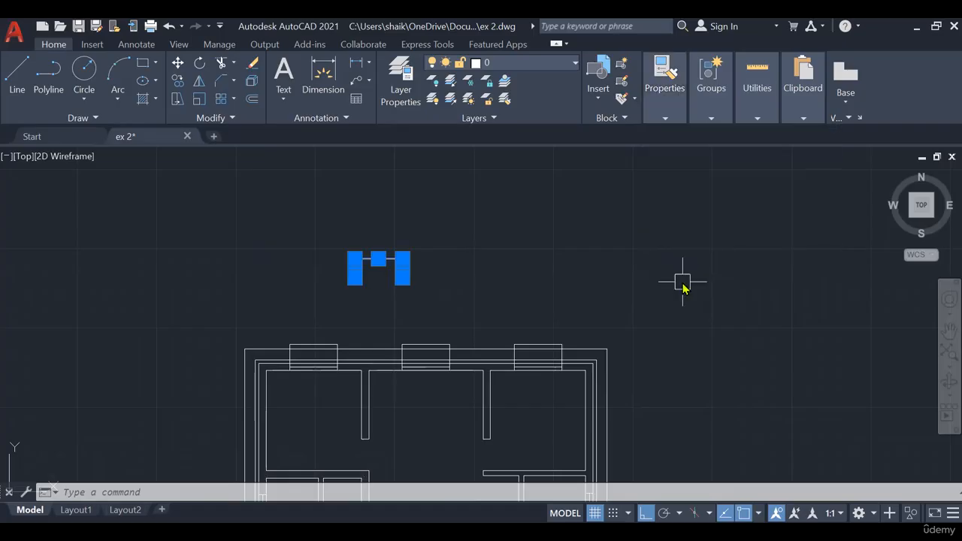
key("Return")
key("Escape")
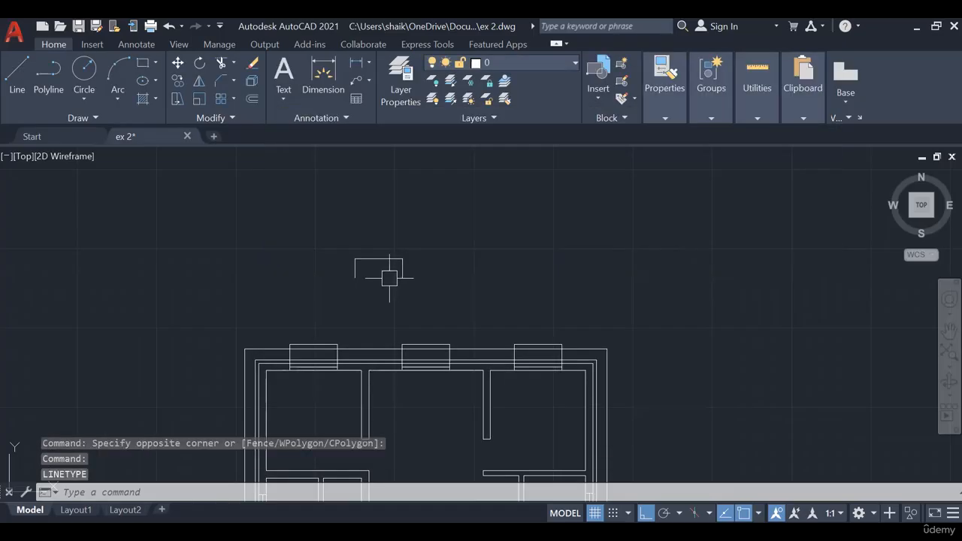
- Examine the three-sided outline up close and check which linetype is assigned to it
scroll(353, 249, "up", 2)
scroll(396, 278, "up", 3)
scroll(394, 271, "down", 8)
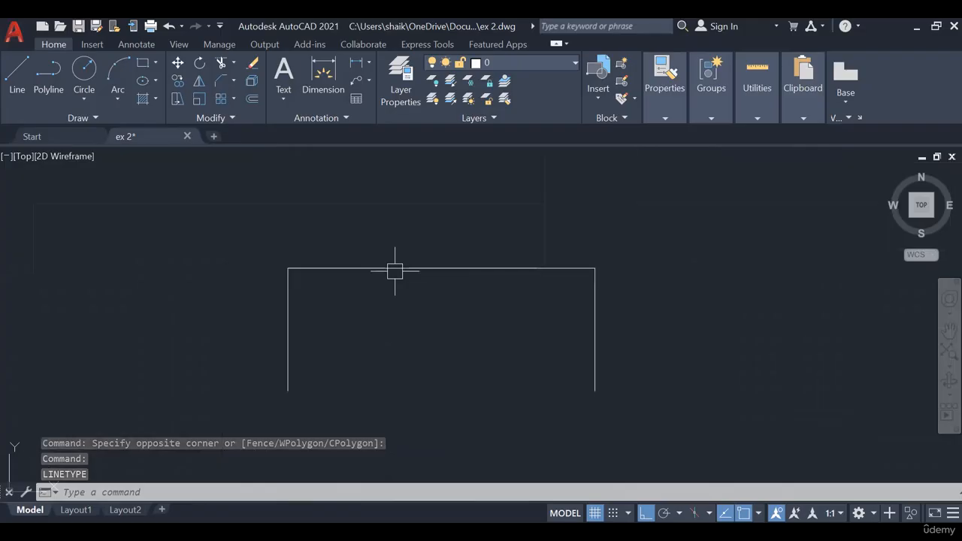
mouse_move(526, 277)
middle_mouse_down()
mouse_move(494, 215)
mouse_move(508, 267)
middle_mouse_up()
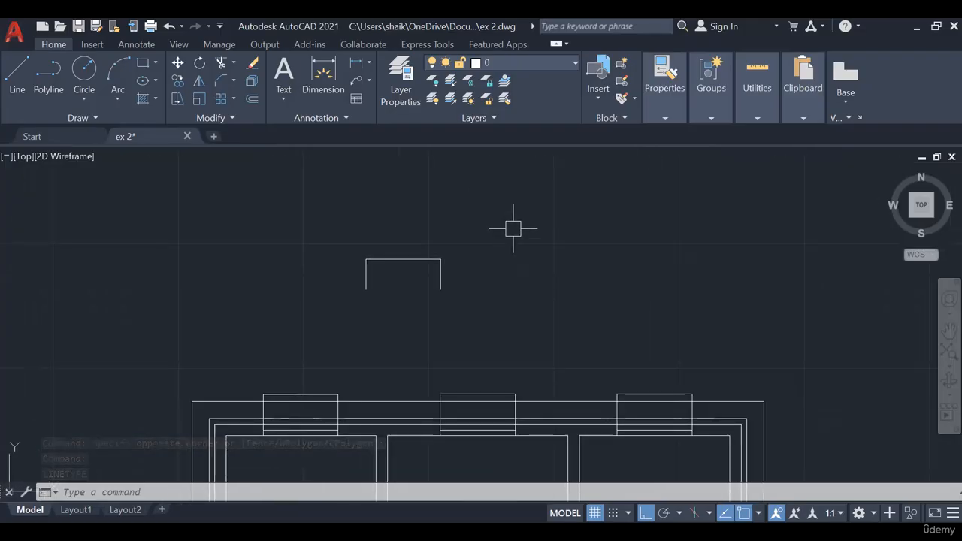
left_click(489, 227)
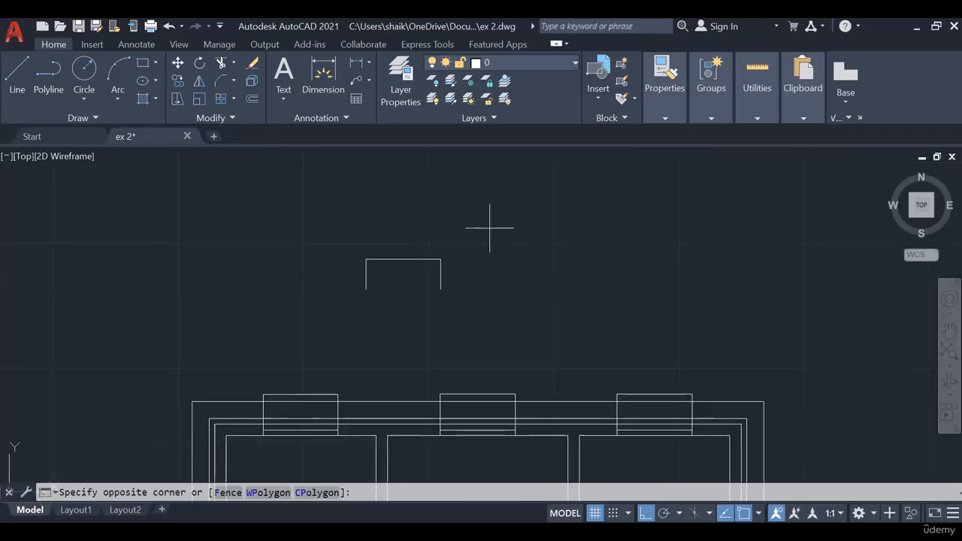
left_click(339, 316)
left_click(666, 110)
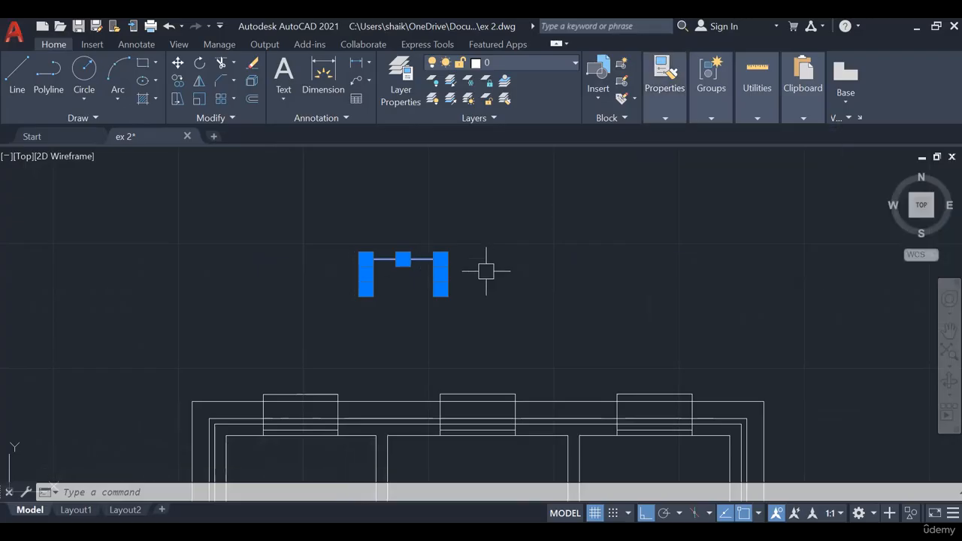
left_click(677, 113)
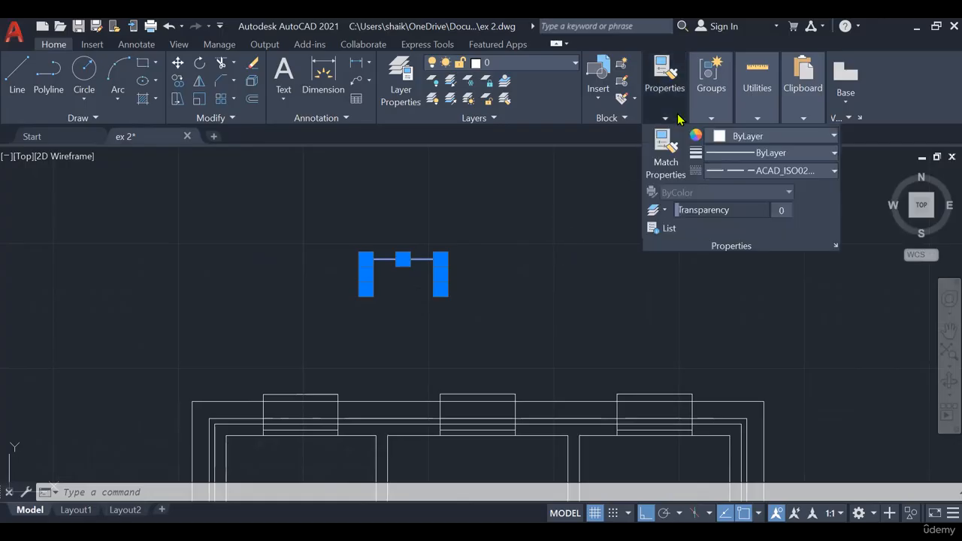
- Show the linetype details in the Linetype Manager and set the global scale factor to 0.1
left_click(740, 172)
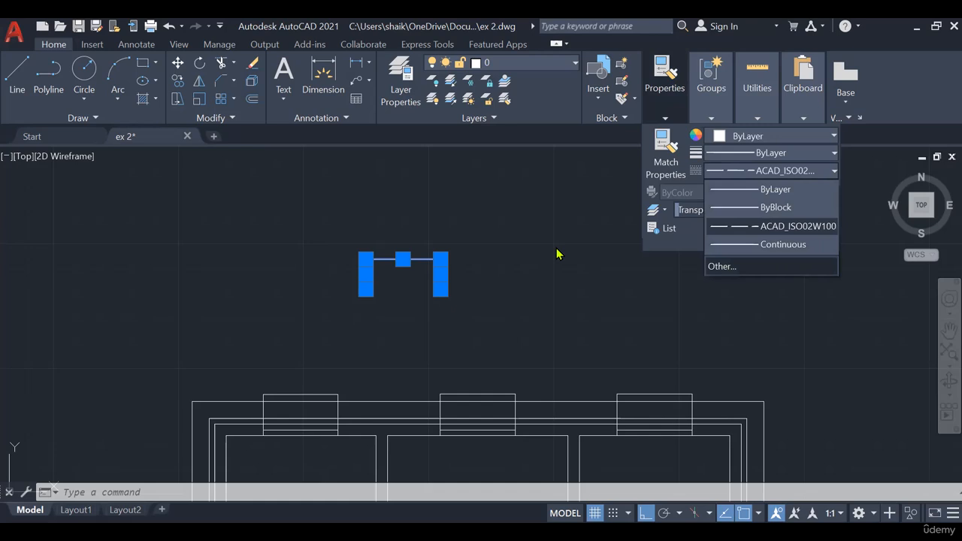
left_click(449, 251)
left_click(656, 166)
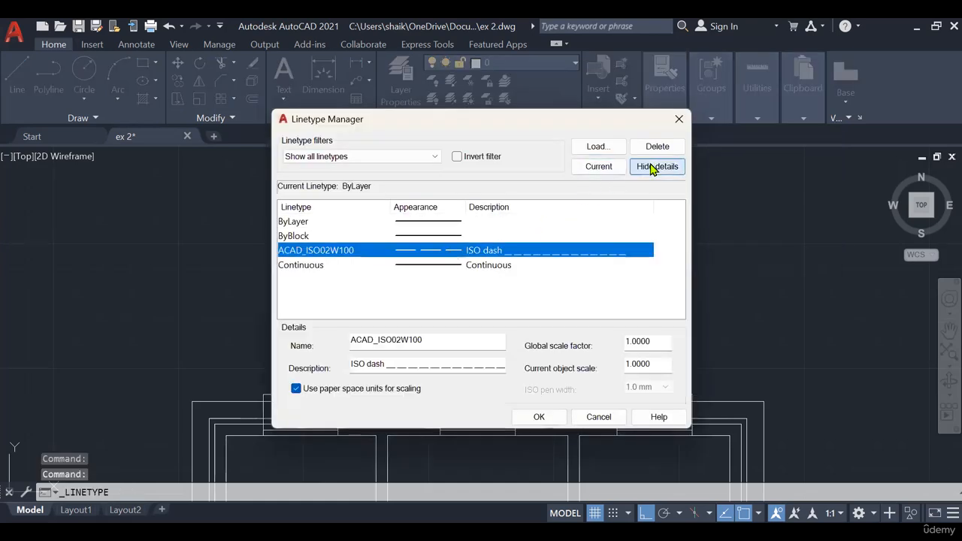
double_click(656, 340)
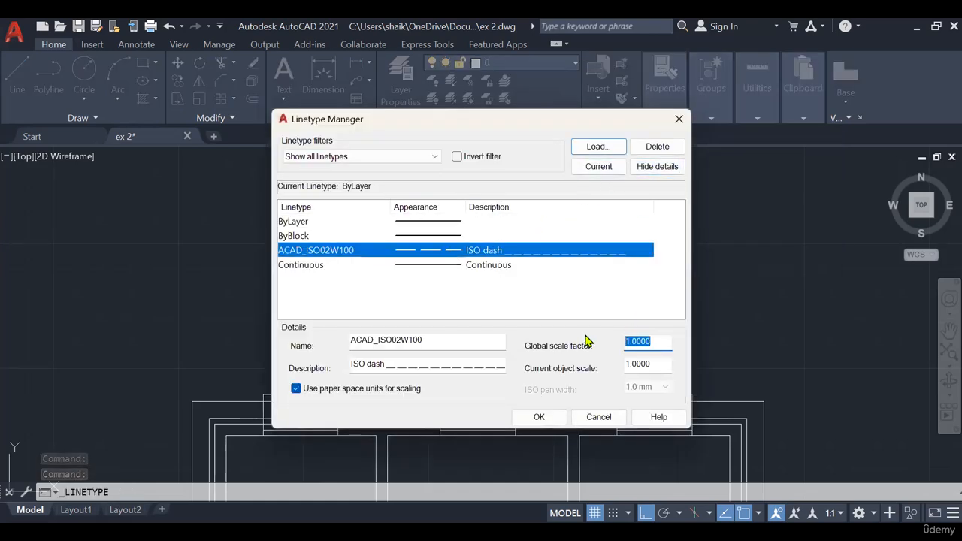
key("BackSpace")
type(".1")
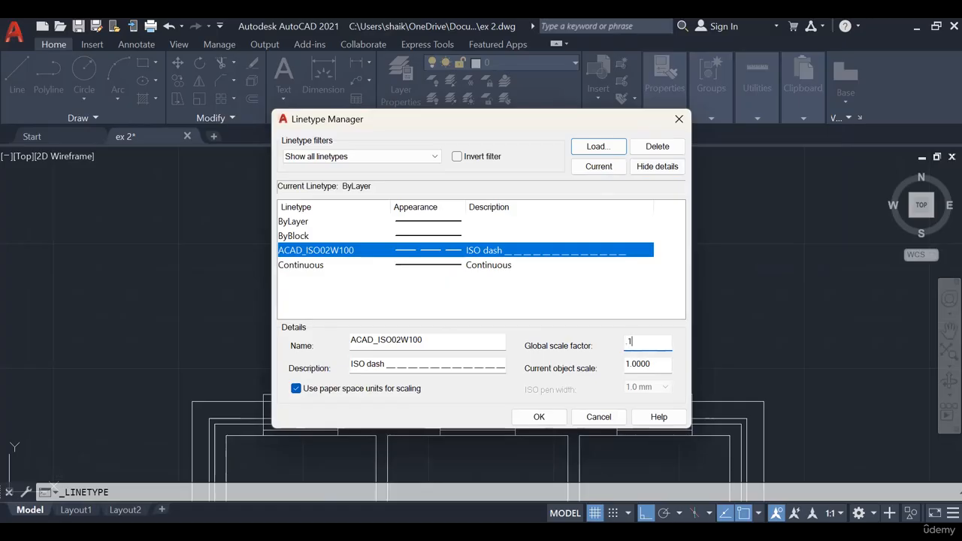
left_click(546, 426)
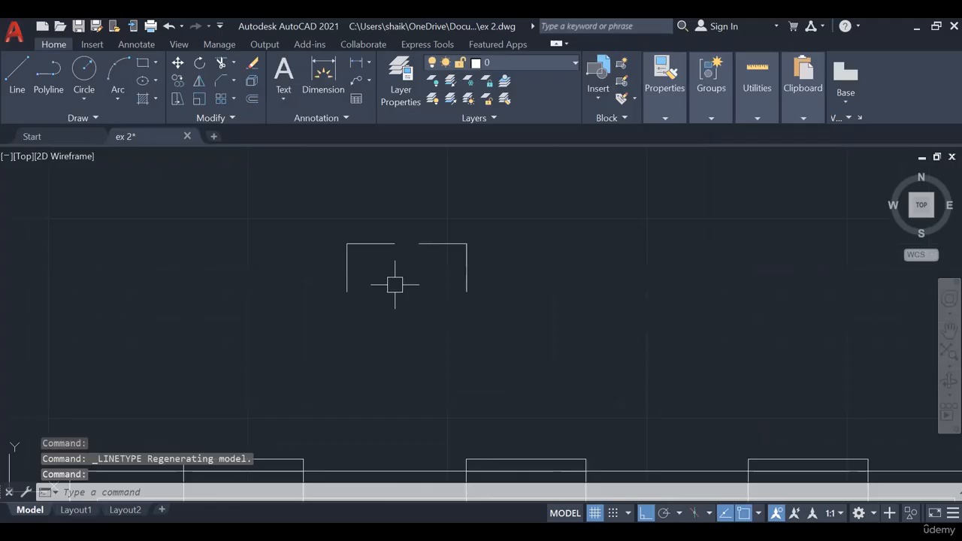
- Set the global linetype scale factor to 0.05 in the Linetype Manager
scroll(395, 284, "down", 2)
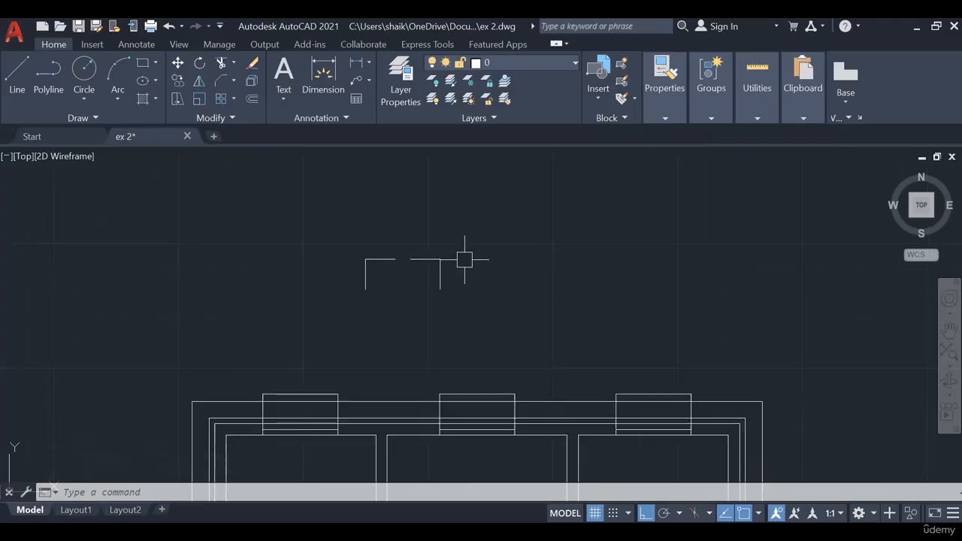
left_click(665, 118)
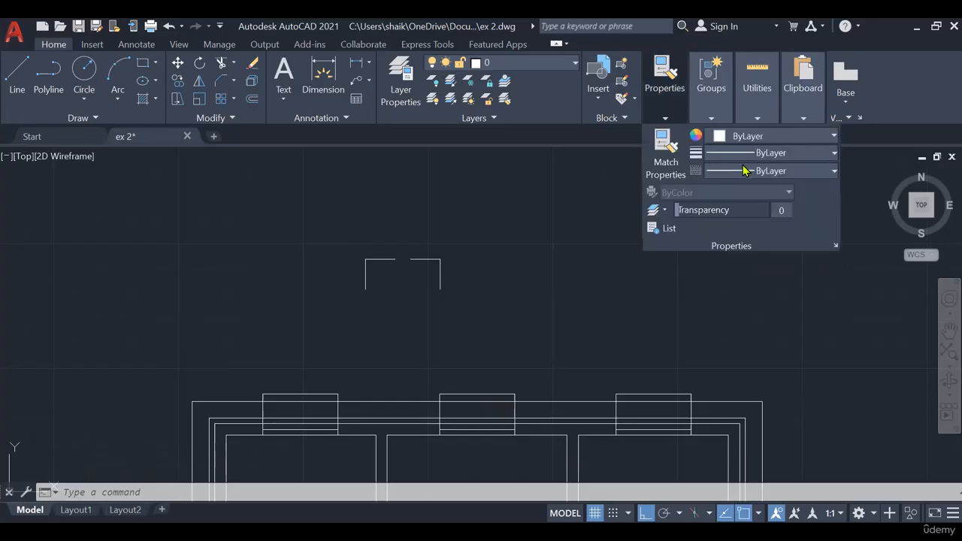
left_click(743, 171)
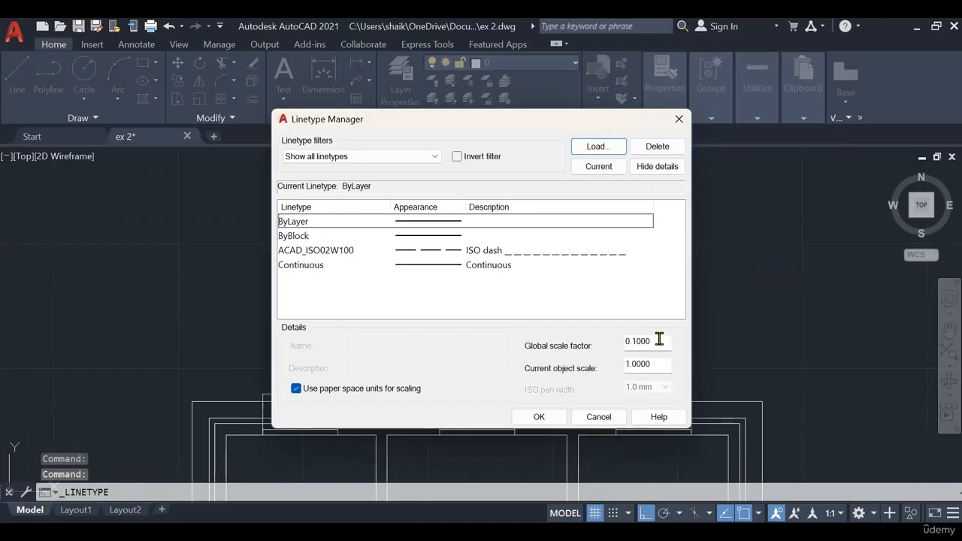
double_click(659, 340)
key("BackSpace")
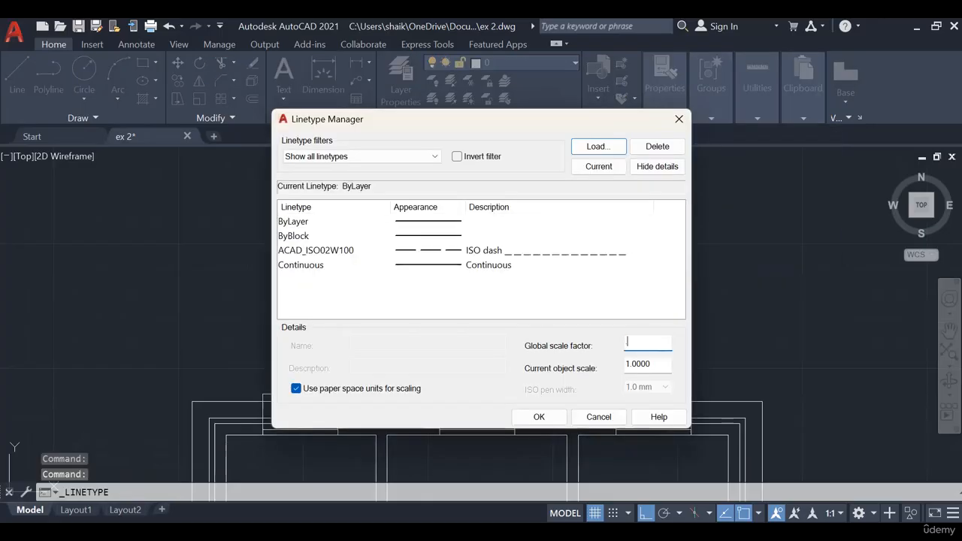
type(".05")
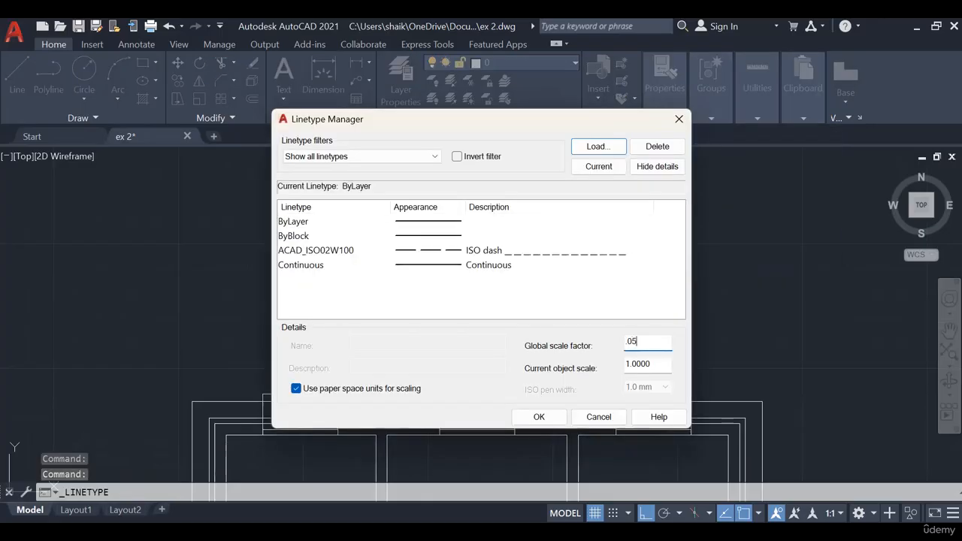
left_click(538, 417)
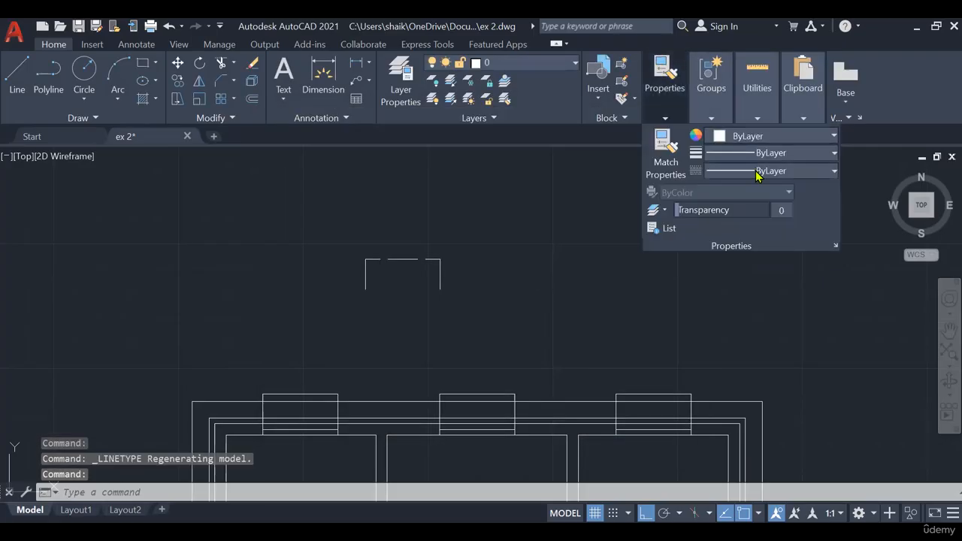
- Set the global linetype scale factor to 0.02 in the Linetype Manager
left_click(757, 173)
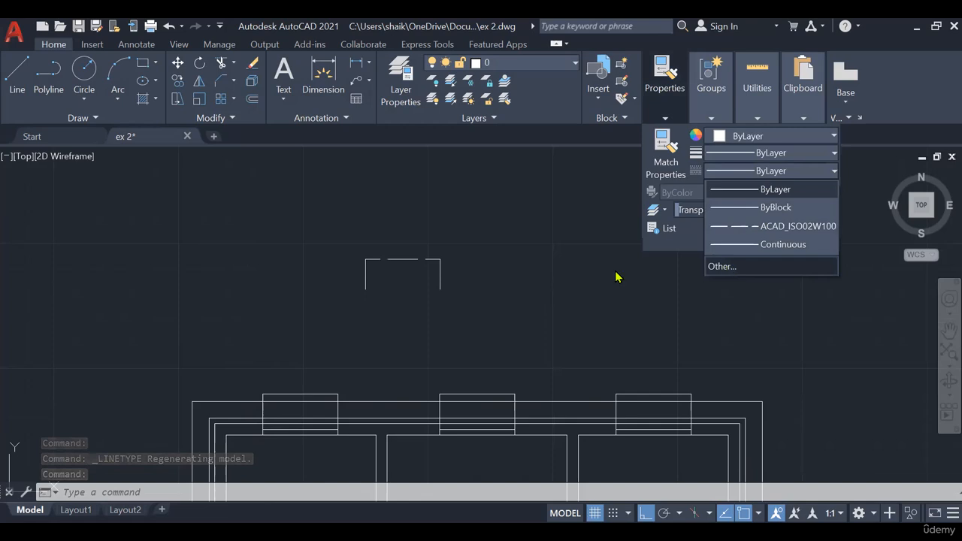
left_click(721, 266)
double_click(656, 340)
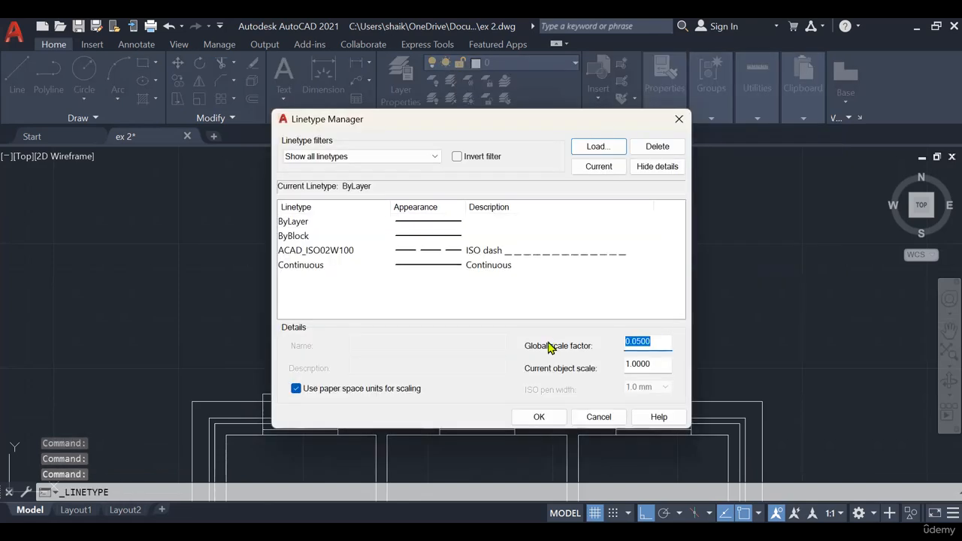
type("0.")
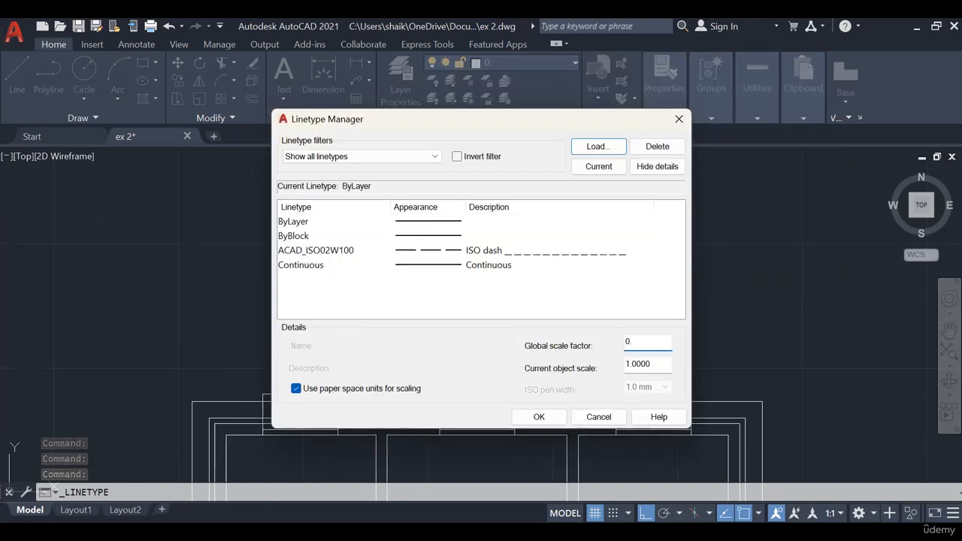
type("02")
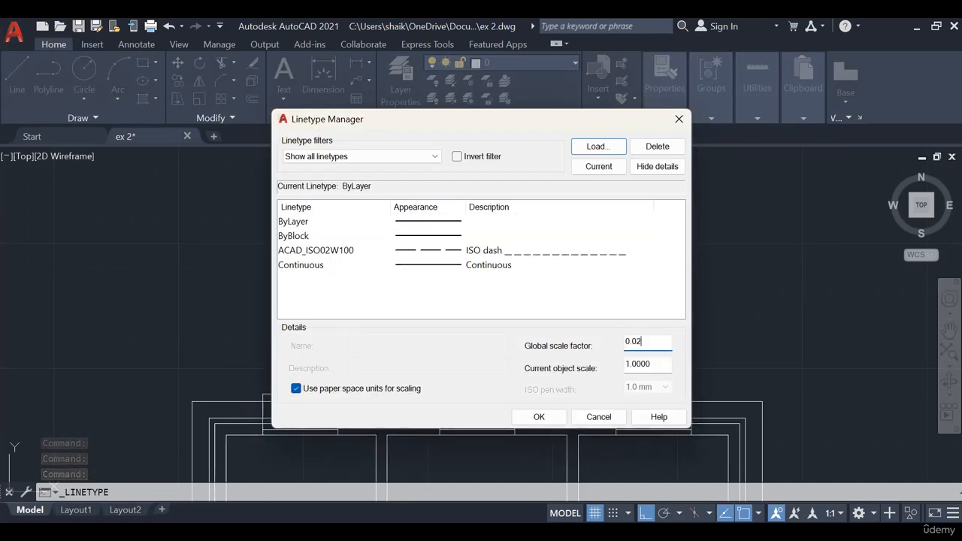
left_click(539, 416)
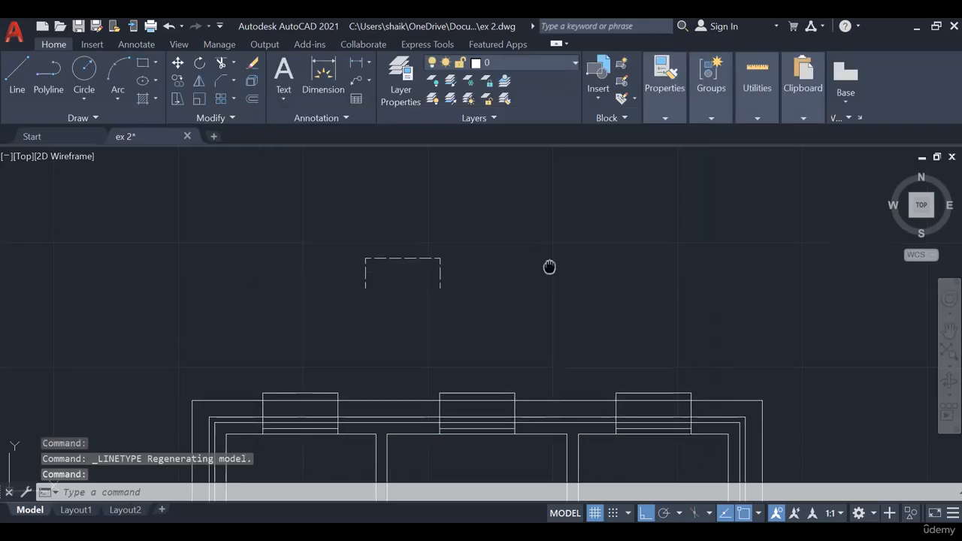
- Select the plan's upper and side outer outline lines together with the three window projections along the upper wall
mouse_move(549, 269)
middle_mouse_down()
mouse_move(586, 229)
mouse_move(626, 251)
mouse_move(594, 188)
middle_mouse_up()
scroll(613, 235, "down", 2)
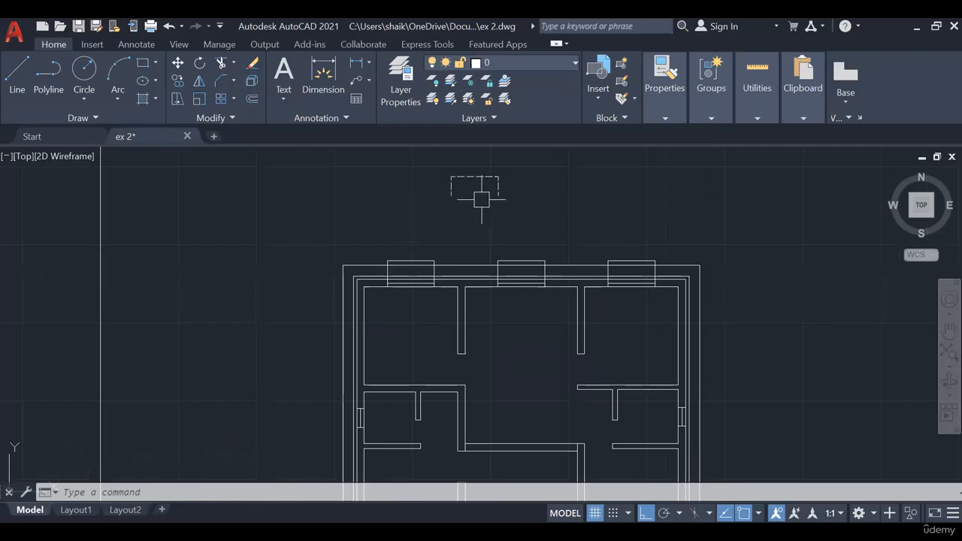
scroll(421, 258, "up", 3)
left_click(515, 224)
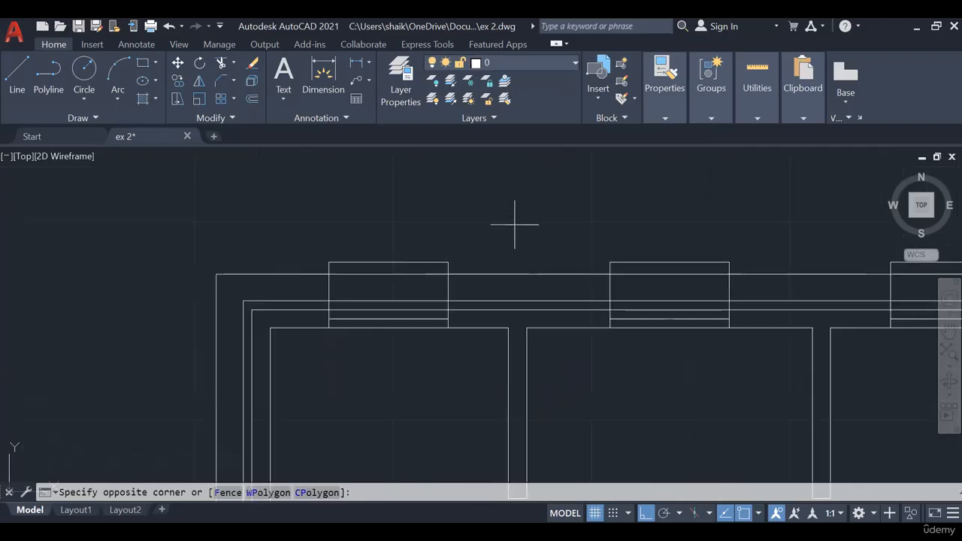
left_click(310, 288)
left_click(763, 237)
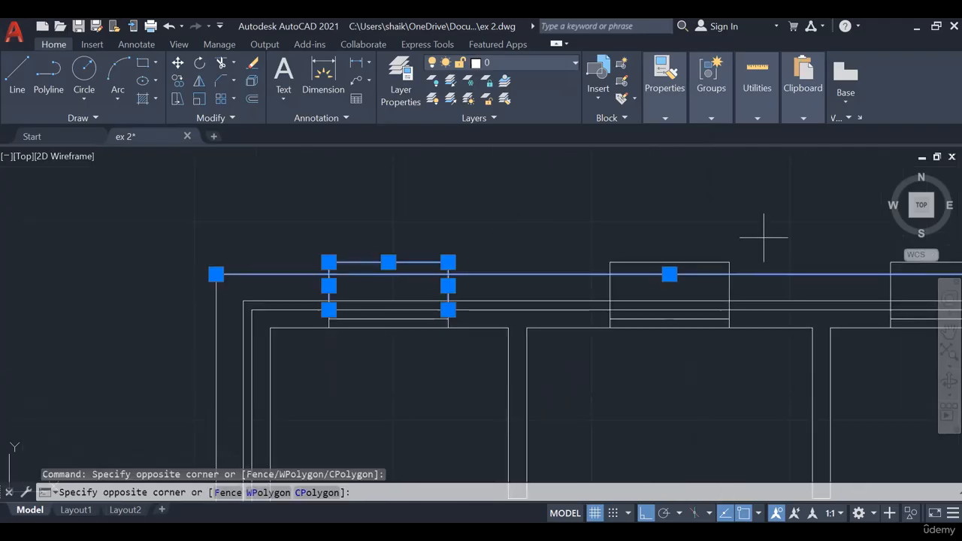
left_click(591, 288)
middle_click_drag(592, 289, 248, 278)
left_click(701, 217)
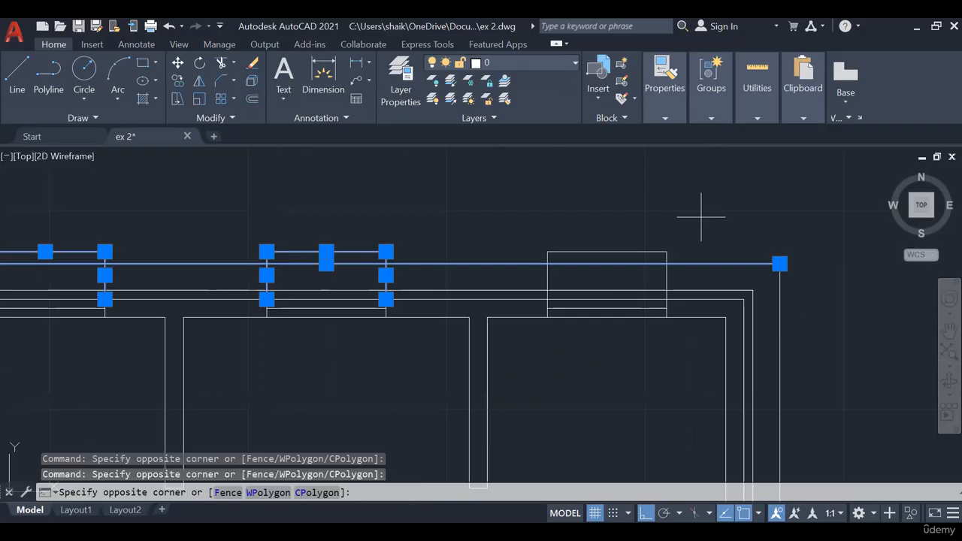
left_click(801, 307)
scroll(811, 368, "down", 3)
middle_click_drag(812, 369, 699, 264)
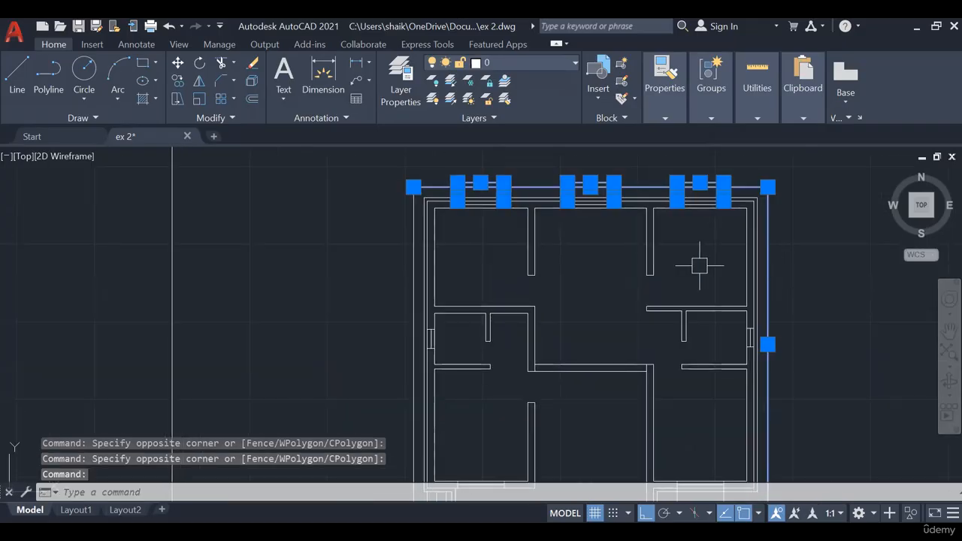
left_click(409, 244)
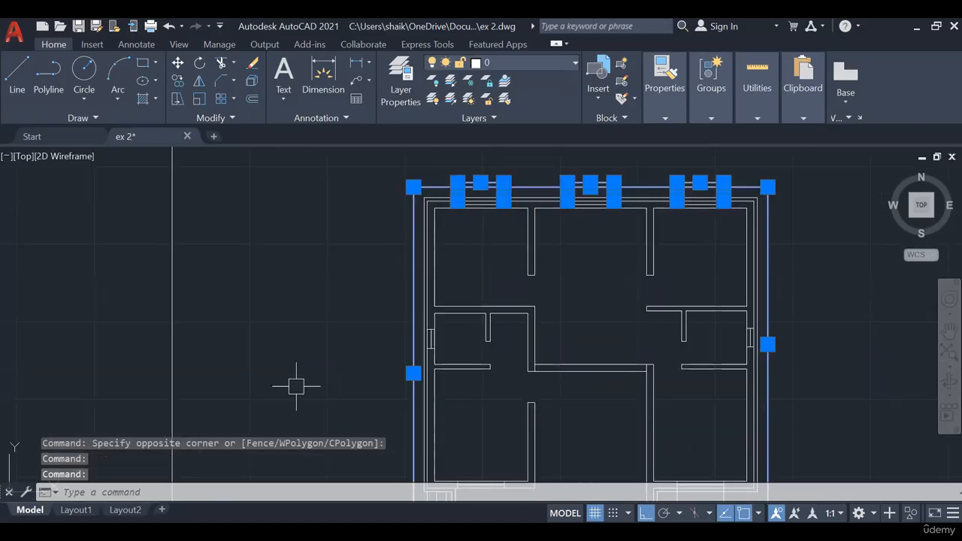
- Add the lower outer outline segments and the two lower window projections to the selection
middle_click_drag(334, 477, 293, 295)
middle_click_drag(346, 344, 326, 260)
scroll(521, 309, "up", 4)
left_click(624, 306)
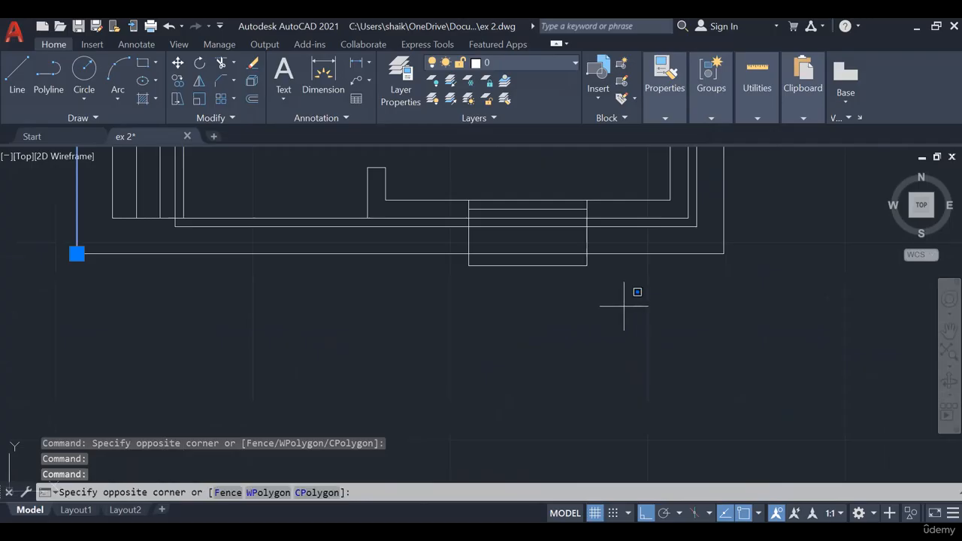
left_click(270, 256)
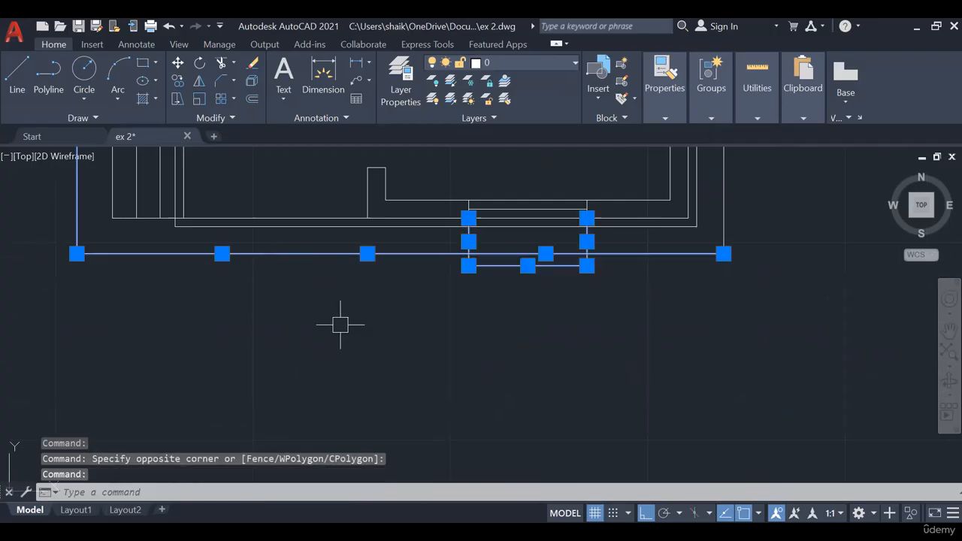
scroll(339, 324, "down", 2)
middle_click_drag(751, 286, 618, 349)
scroll(543, 281, "up", 2)
left_click(586, 304)
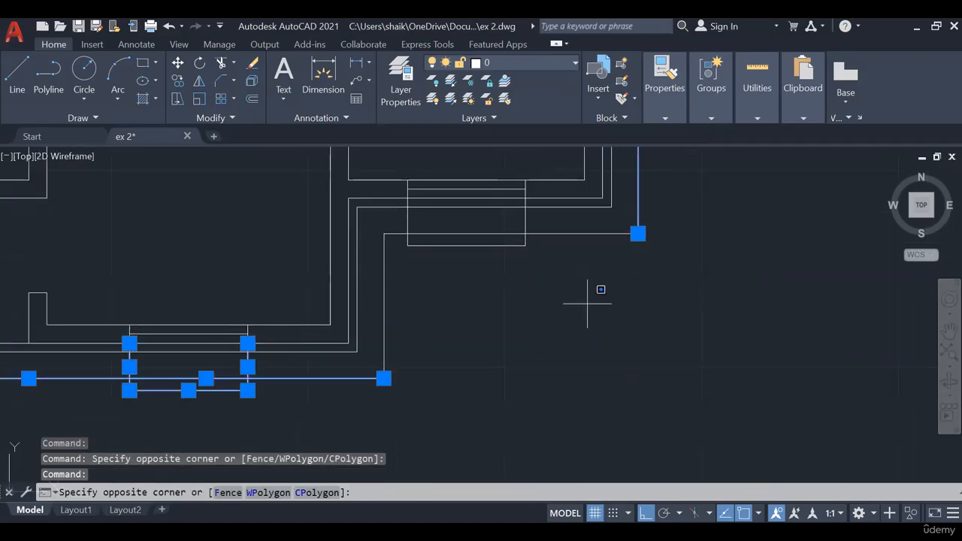
left_click(371, 220)
scroll(421, 224, "down", 2)
middle_click_drag(577, 213, 620, 358)
middle_click_drag(653, 227, 655, 398)
scroll(674, 356, "down", 4)
middle_click_drag(715, 350, 682, 314)
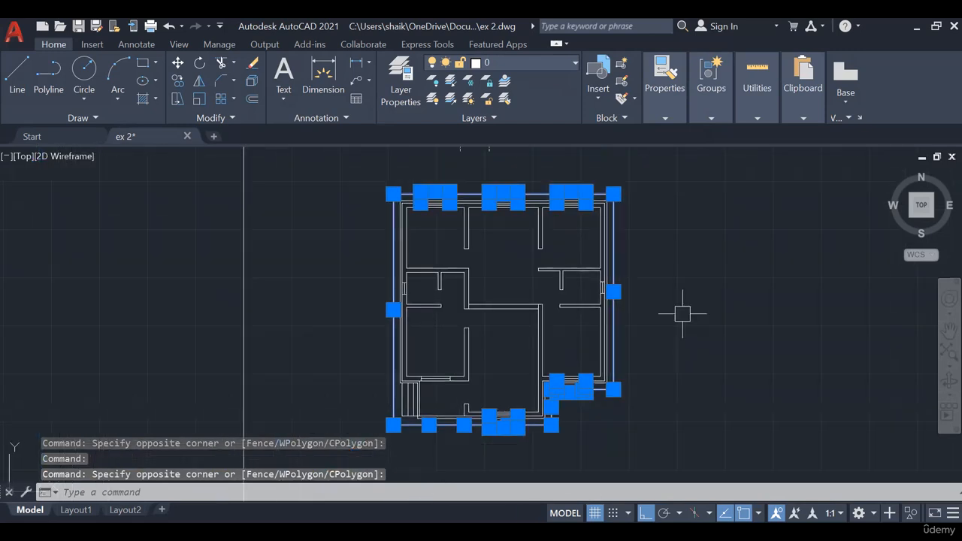
- Assign the dashed ACAD_ISO02 linetype to the selected outer outline and window projections, and clear the selection
left_click(671, 117)
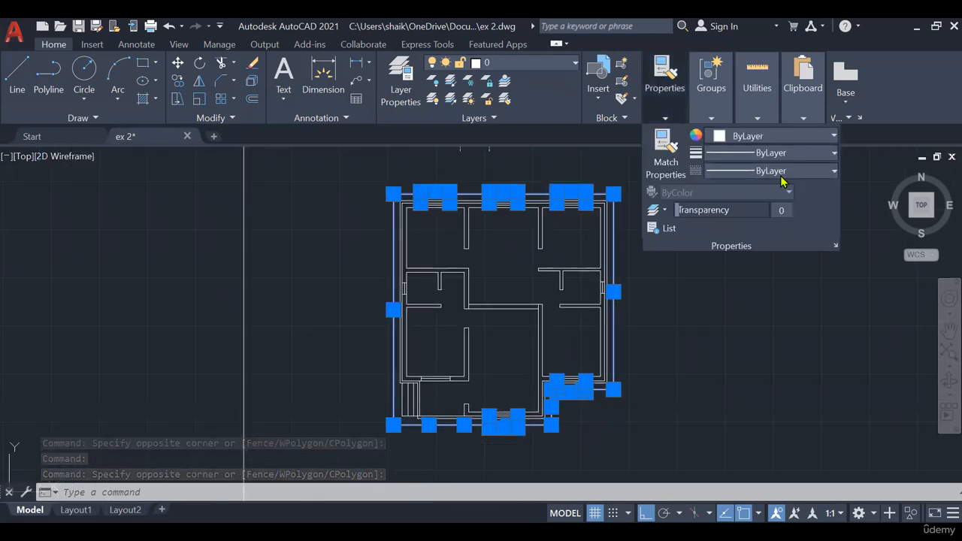
left_click(770, 171)
left_click(780, 236)
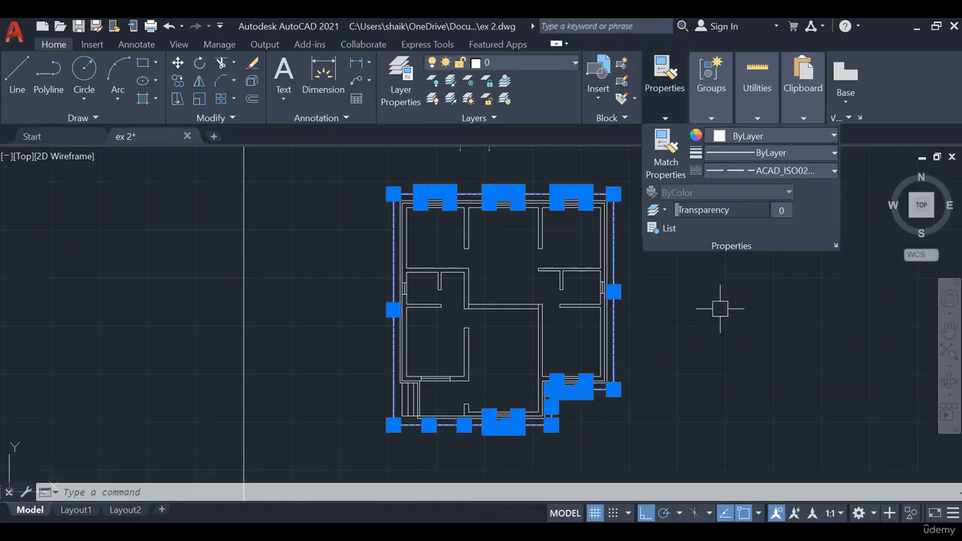
key("Escape")
scroll(624, 395, "up", 5)
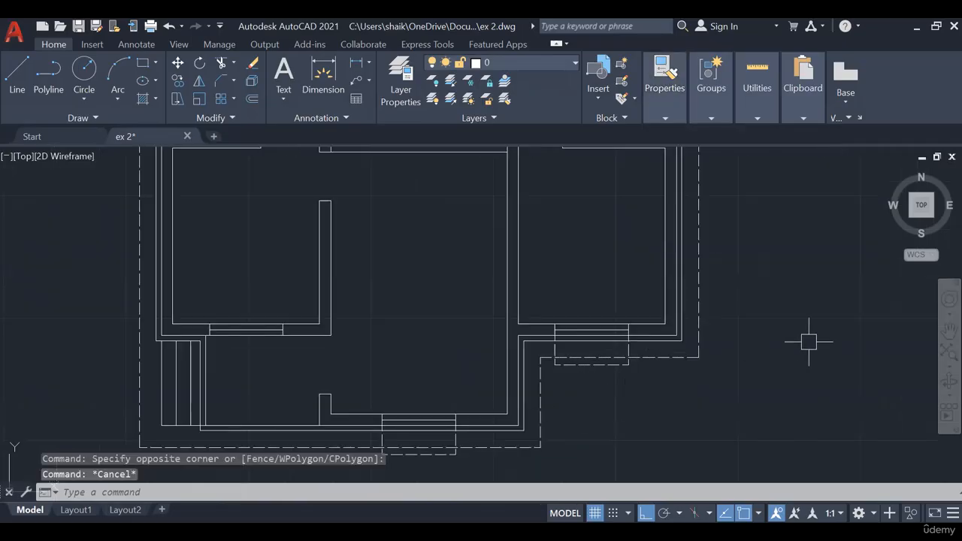
scroll(809, 342, "down", 5)
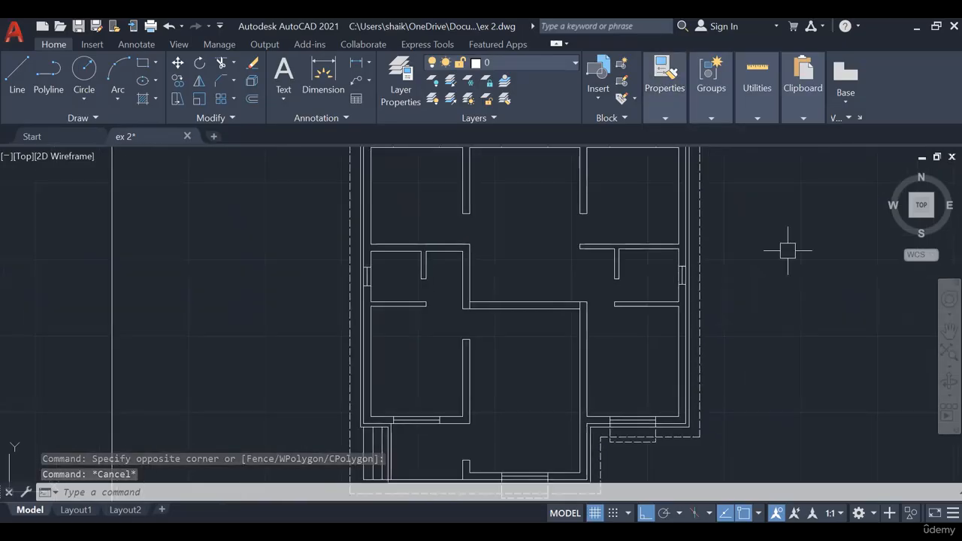
- Delete the spare three-sided outline above the floor plan
left_click(503, 191)
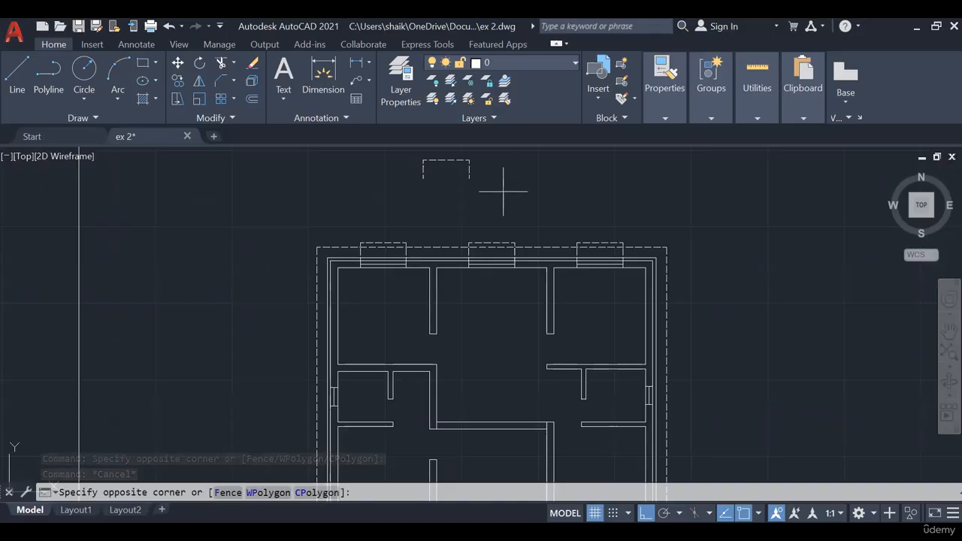
left_click(408, 155)
key("Delete")
middle_click_drag(842, 246, 818, 188)
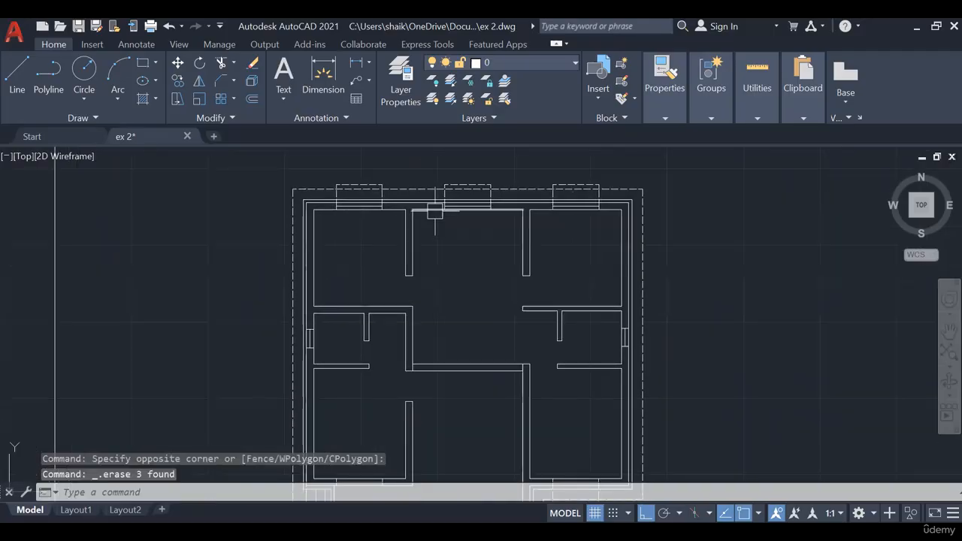
- Assign the dashed ACAD_ISO02 linetype to the two horizontal lines between the dining room and the drawing room
middle_click_drag(721, 266, 730, 163)
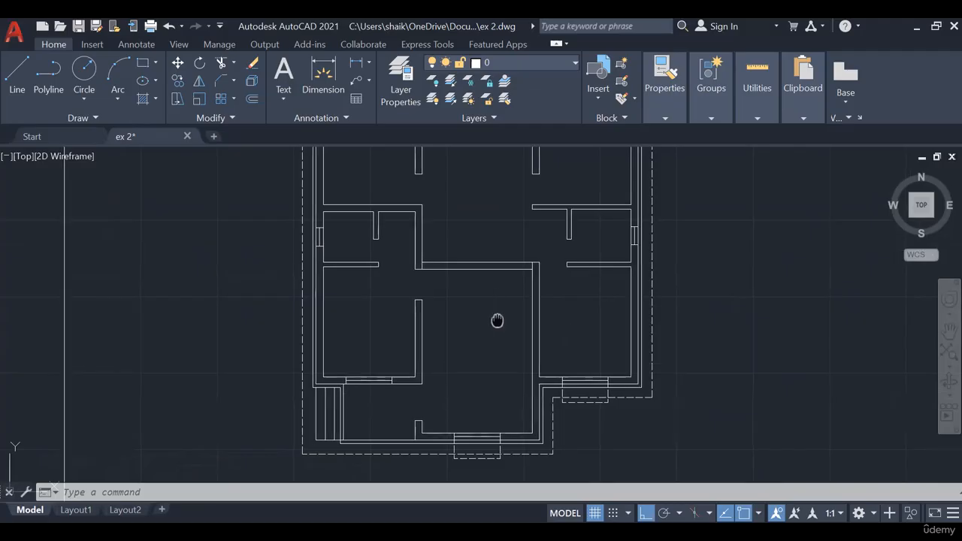
scroll(498, 322, "up", 5)
left_click(520, 333)
left_click(483, 243)
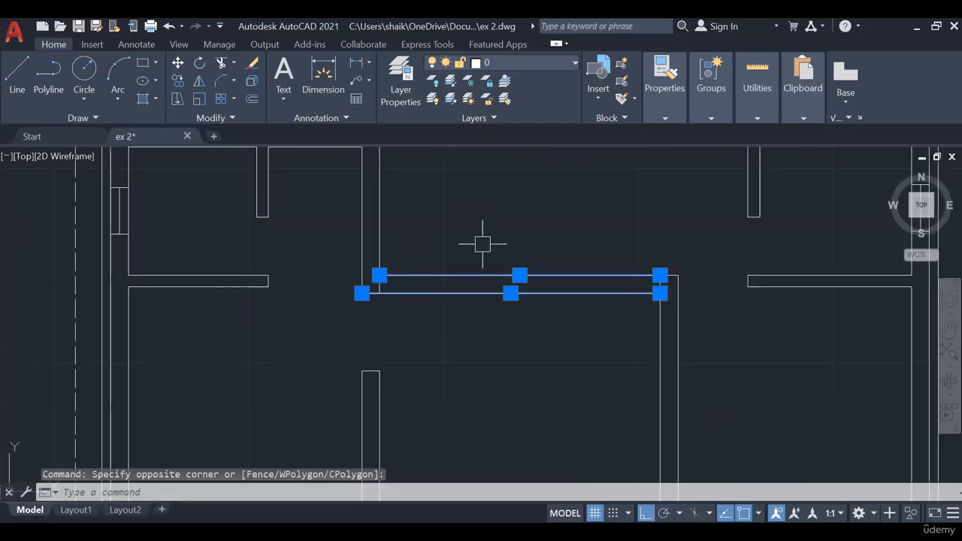
left_click(664, 94)
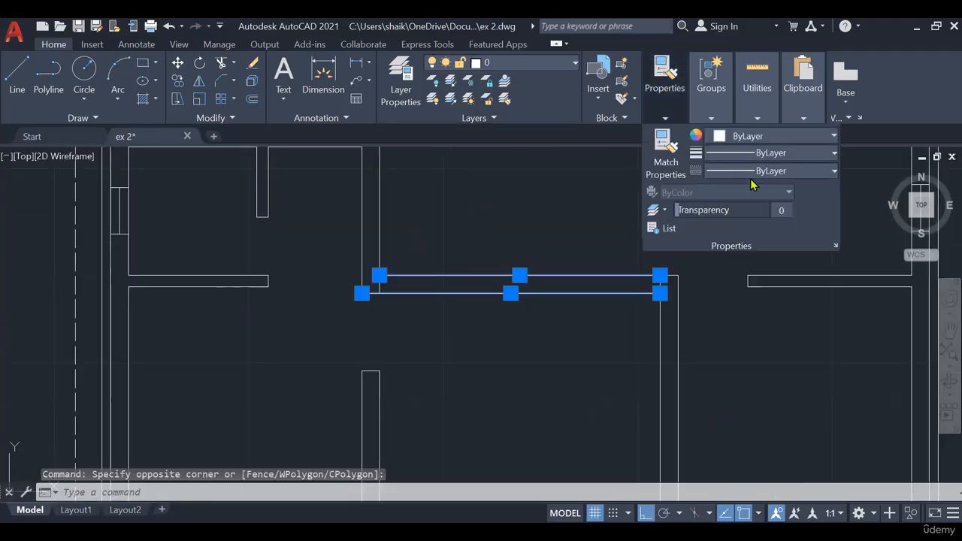
left_click(742, 172)
left_click(757, 225)
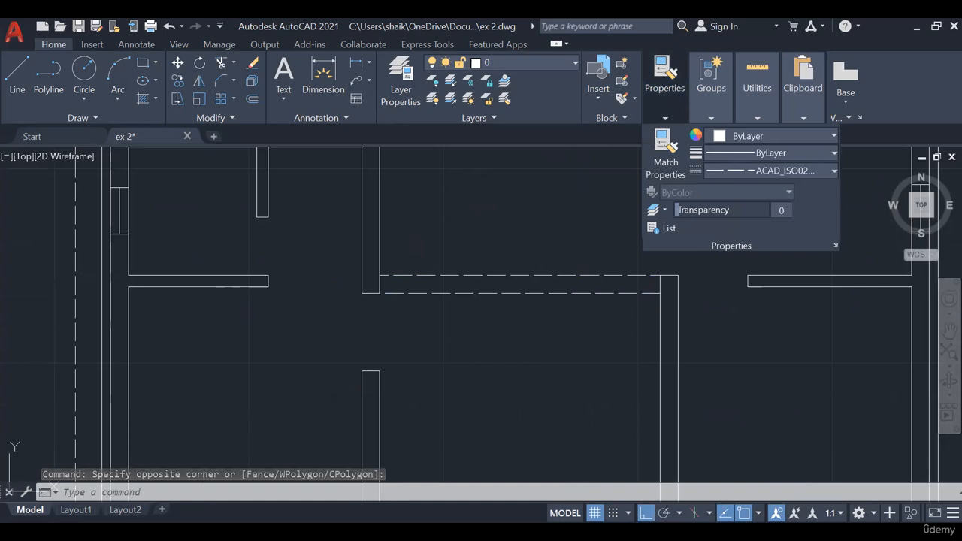
key("Escape")
scroll(561, 361, "down", 5)
scroll(496, 296, "up", 4)
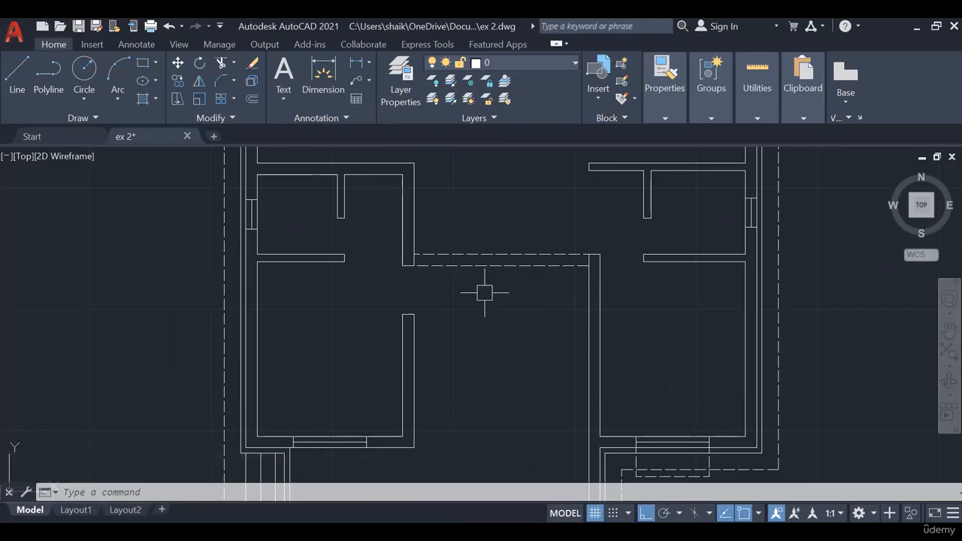
scroll(534, 368, "down", 2)
mouse_move(534, 368)
middle_mouse_down()
mouse_move(509, 299)
mouse_move(501, 365)
middle_mouse_up()
scroll(500, 365, "down", 2)
middle_click_drag(658, 312, 647, 303)
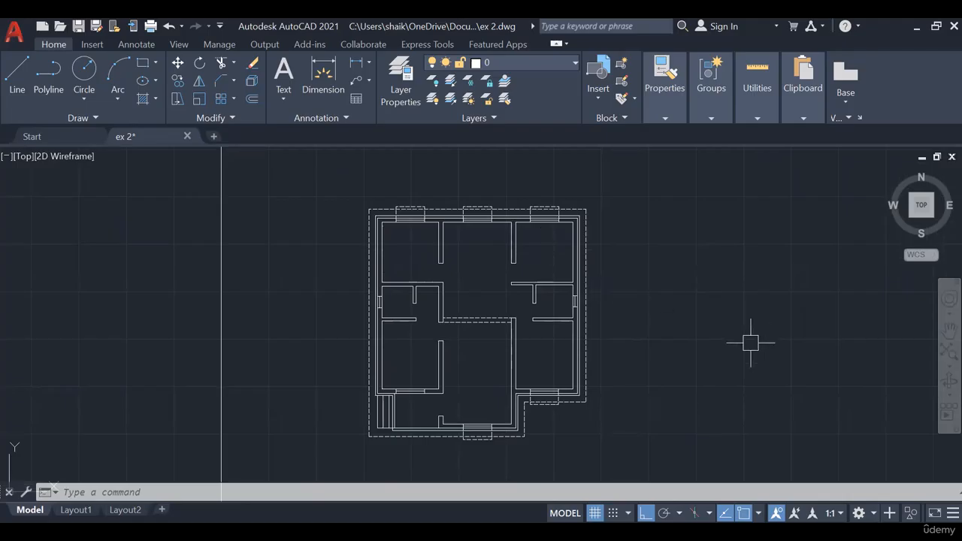
- Switch to PowerPoint, examine the Exercise 1.2 floor plan's room labels on slide 3 full screen, and return to AutoCAD
key("alt+Tab")
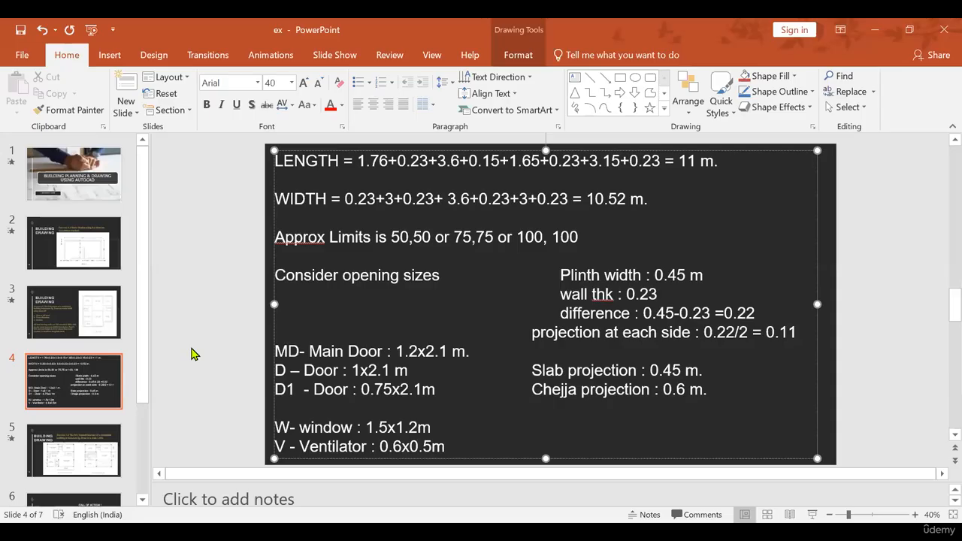
left_click(103, 317)
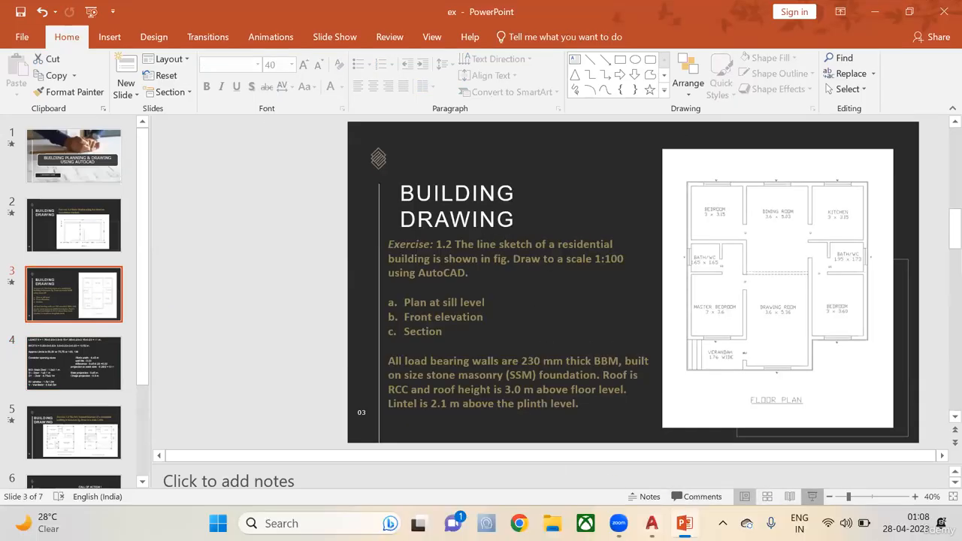
left_click(811, 514)
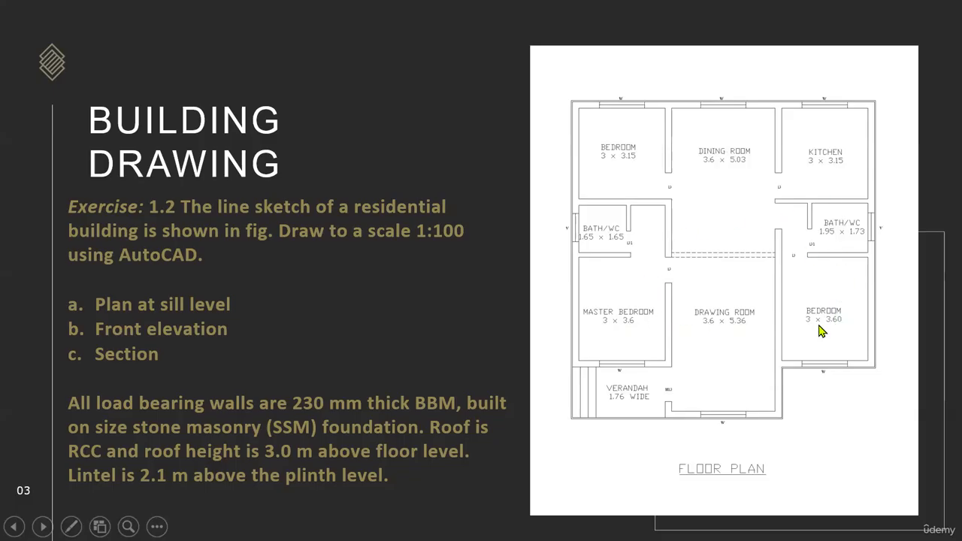
key("Escape")
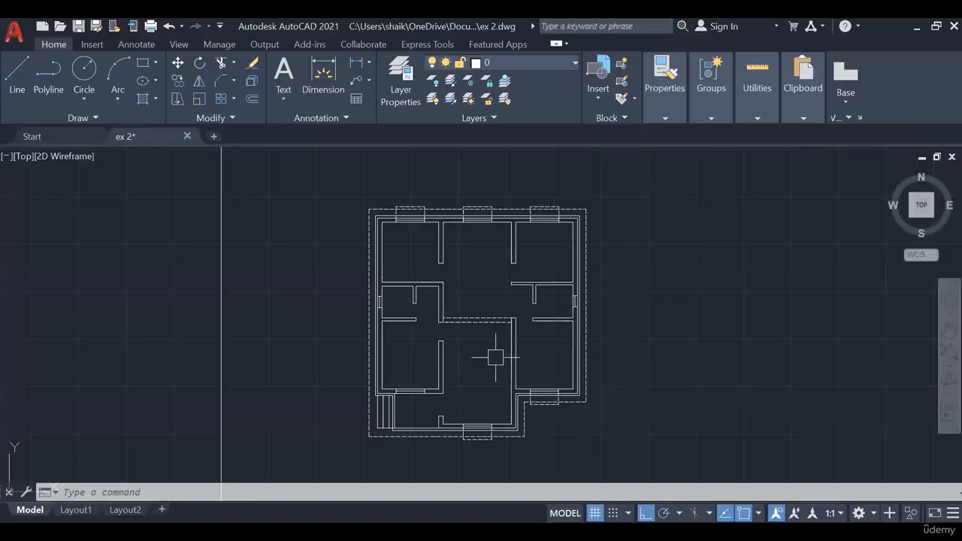
- Add a multiline text label reading DRAWING ROOM inside the drawing room and start a second line
left_click(284, 71)
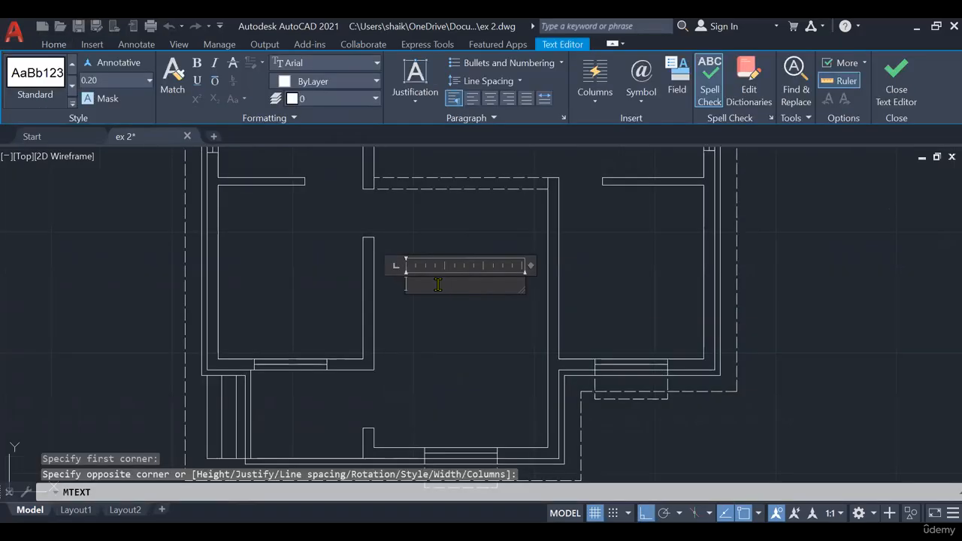
type("DR")
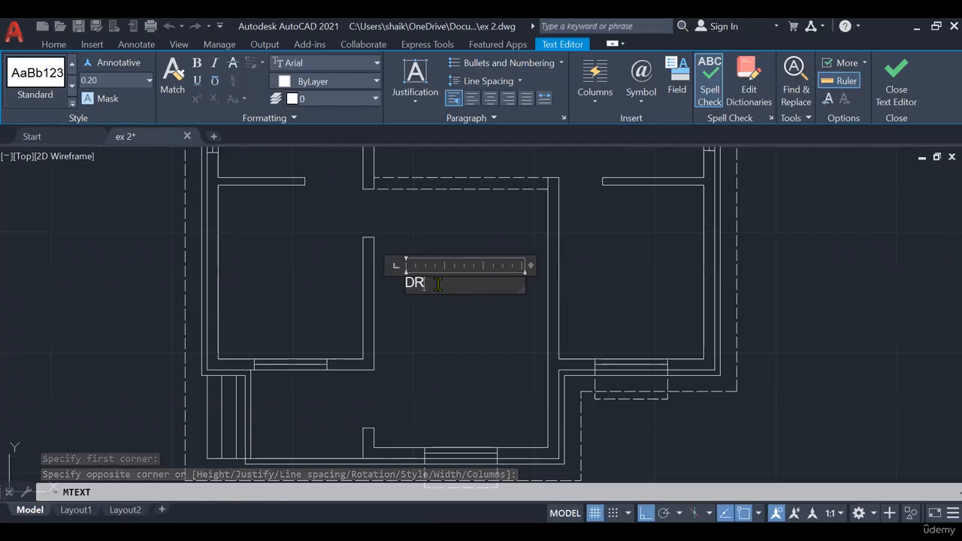
type("AWING")
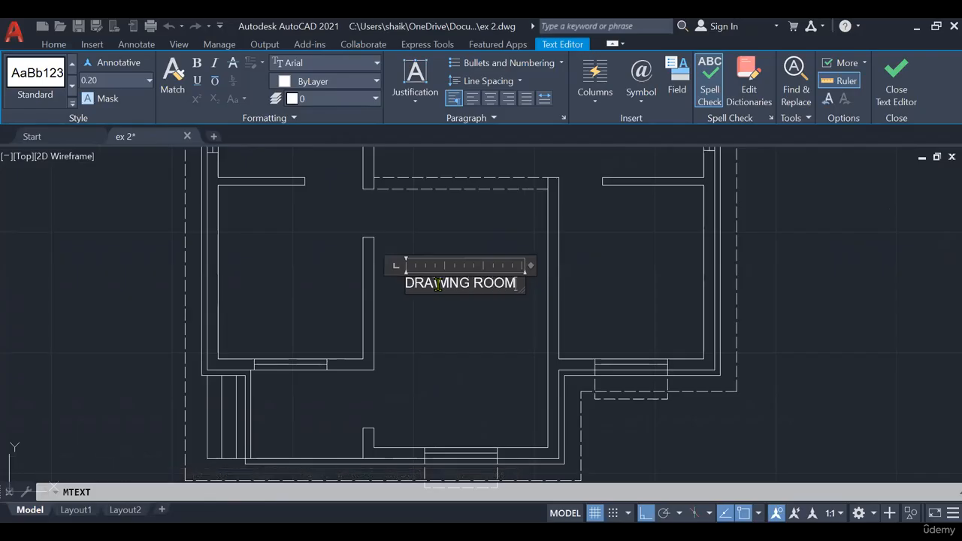
type(" ROOM")
key("Return")
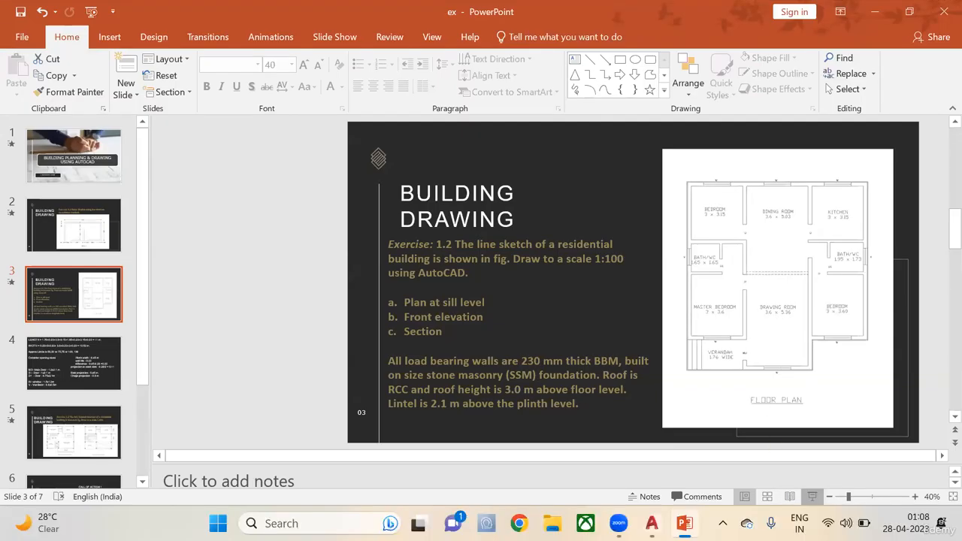
- Check the drawing room's dimensions on the Exercise 1.2 slide in PowerPoint and return to AutoCAD
key("shift+F5")
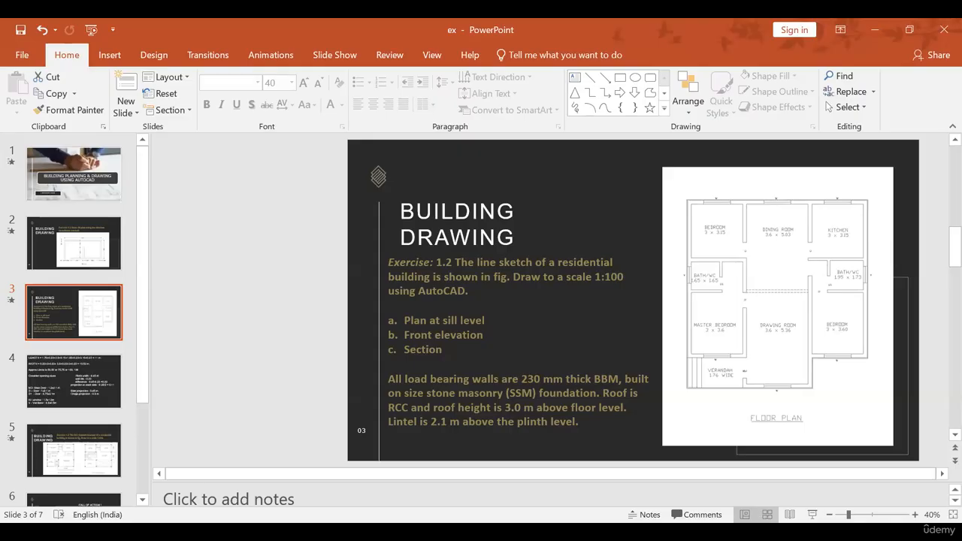
key("shift+F5")
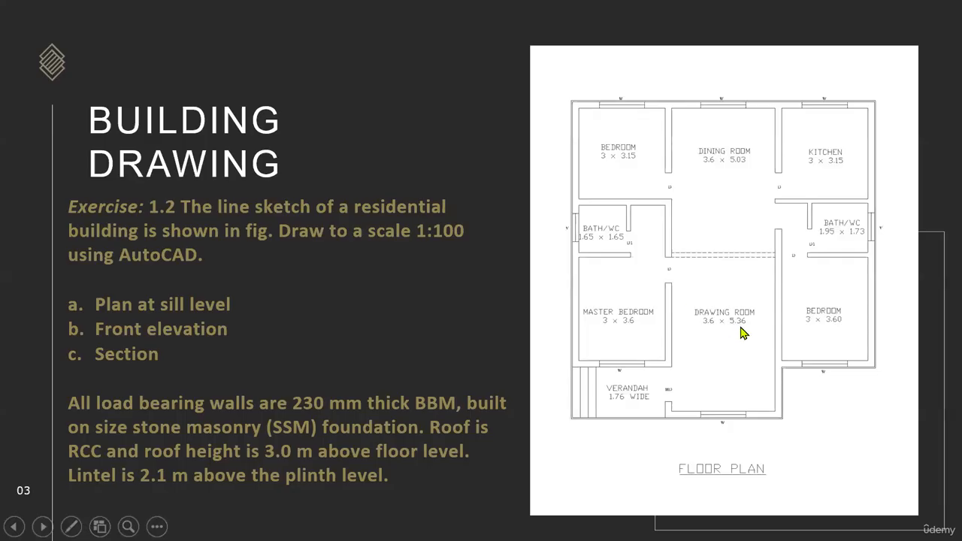
key("Escape")
key("alt+Tab")
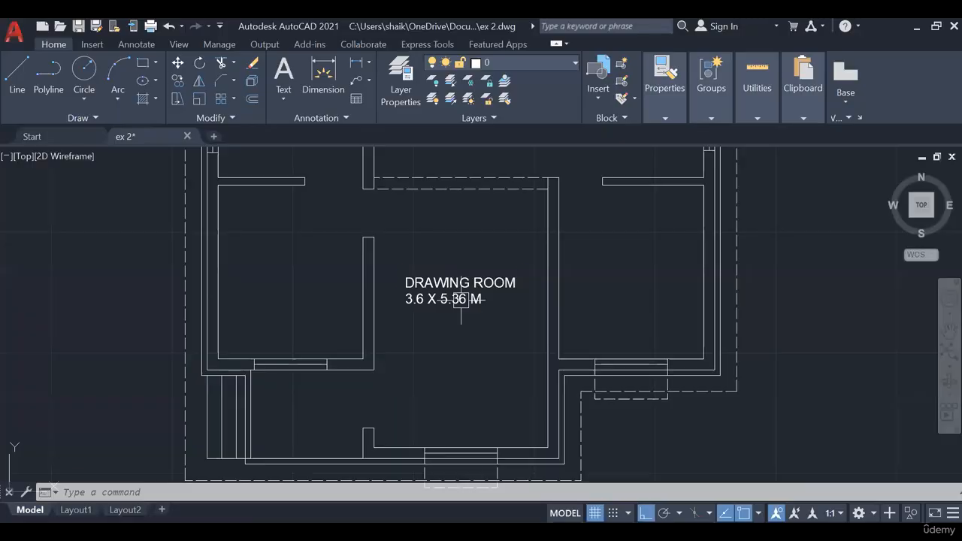
- Delete the trailing M from the size line of the drawing room label
left_click(460, 302)
double_click(493, 297)
key("BackSpace")
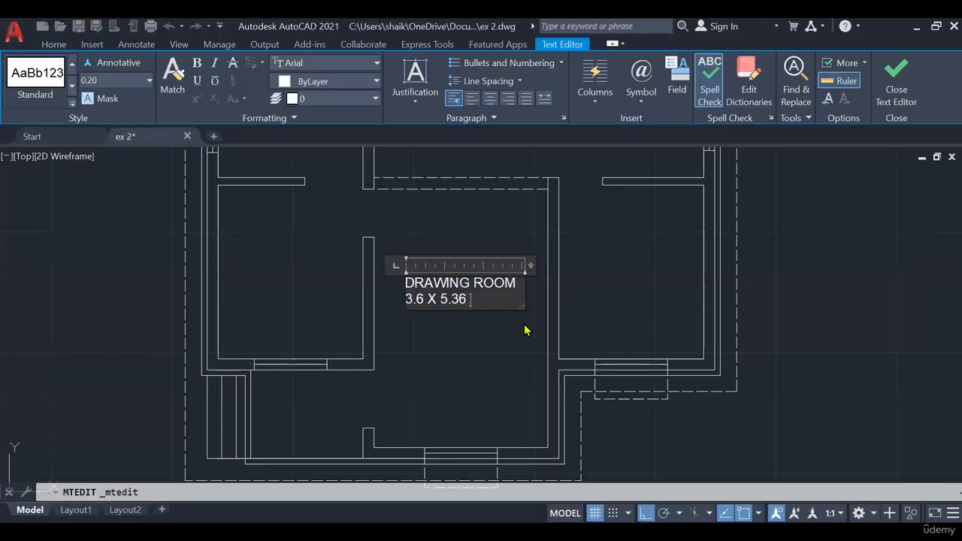
- Centre both lines of the drawing room label, change their font to txt, and finish the text edit
left_click_drag(481, 299, 352, 284)
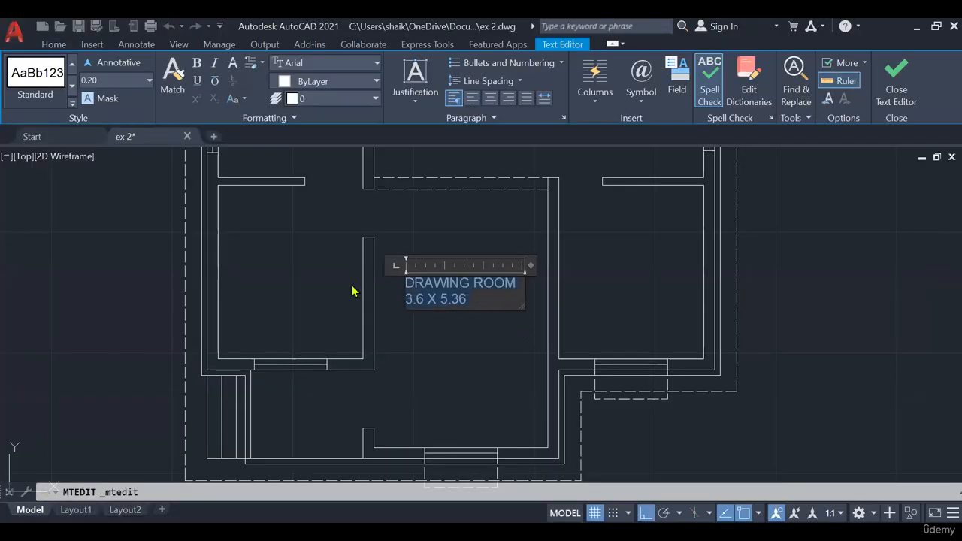
left_click(490, 100)
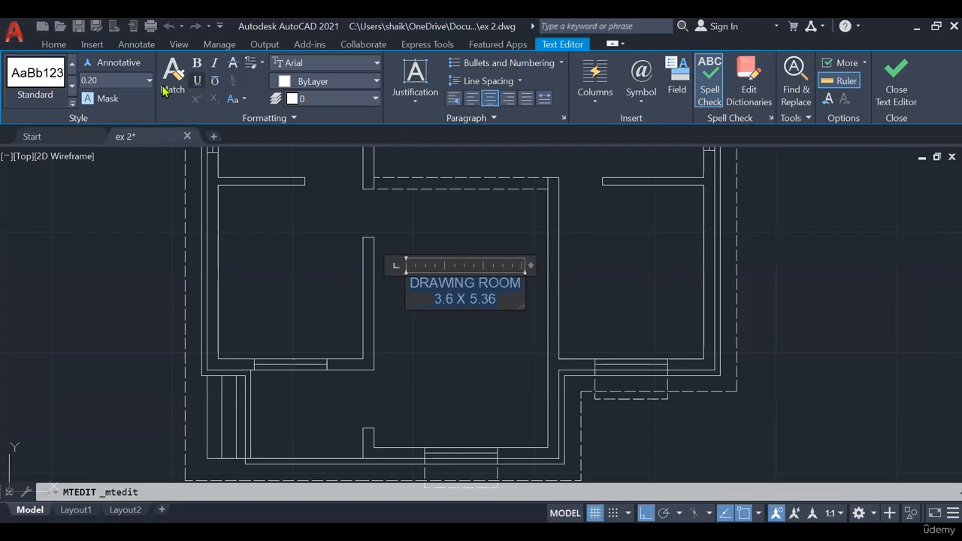
left_click(342, 69)
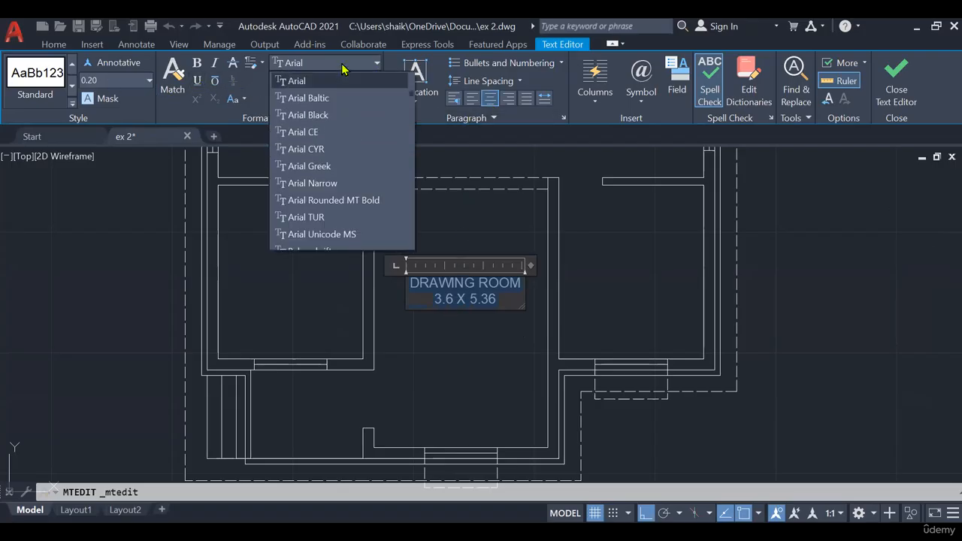
left_click(337, 142)
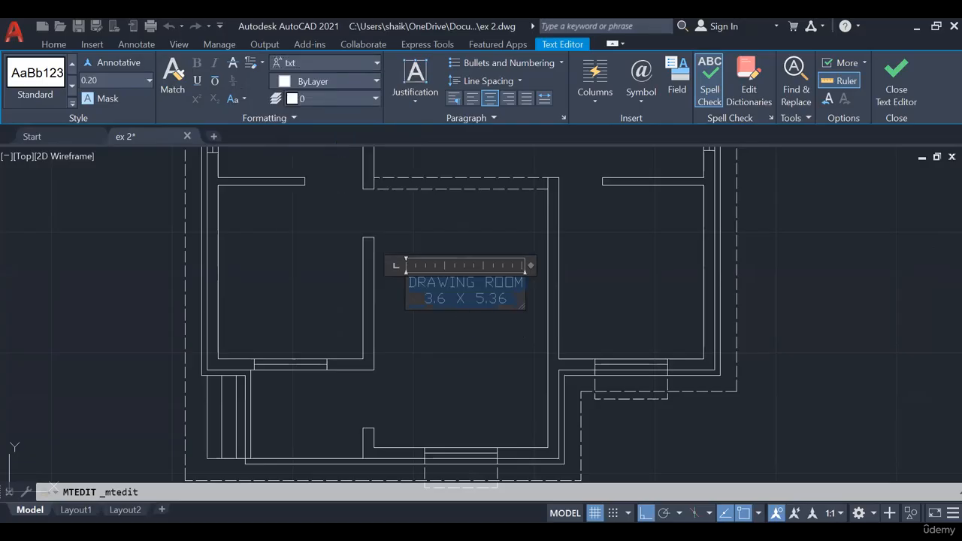
left_click(487, 348)
middle_click_drag(486, 348, 488, 321)
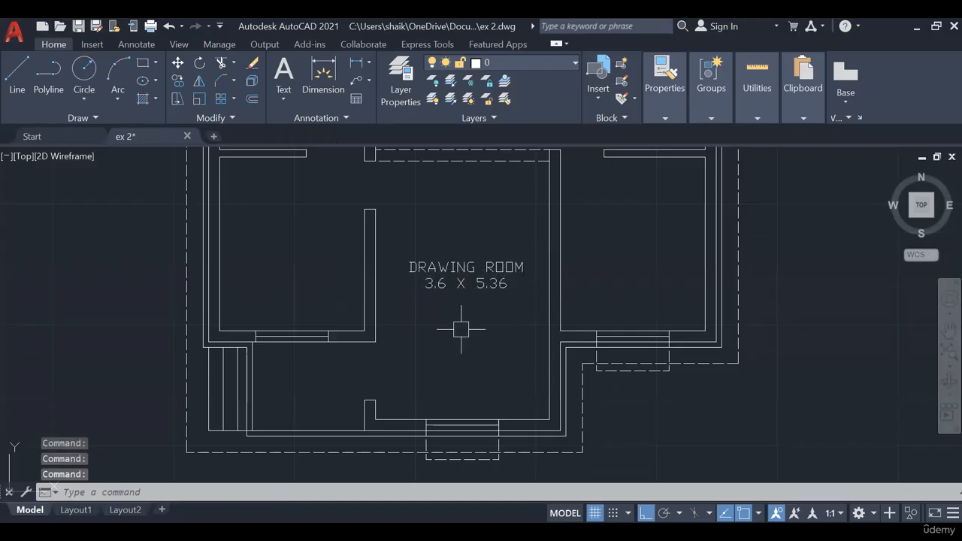
scroll(456, 327, "down", 3)
mouse_move(457, 326)
middle_mouse_down()
mouse_move(477, 369)
mouse_move(446, 362)
middle_mouse_up()
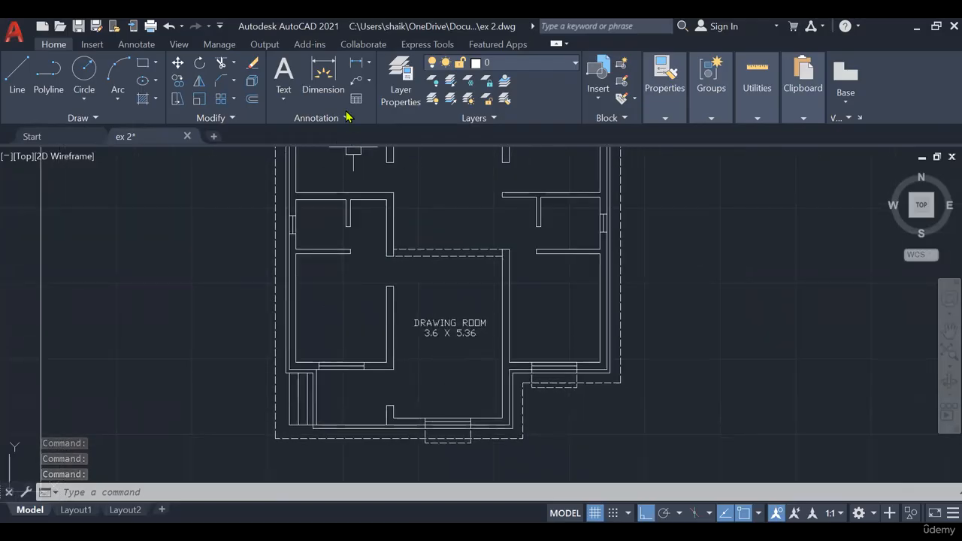
left_click(284, 75)
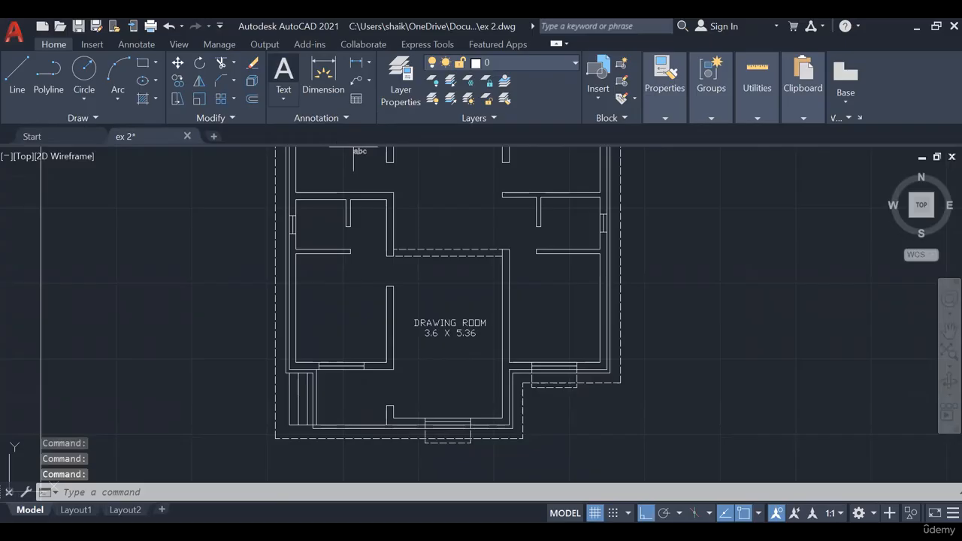
key("Escape")
- Copy the drawing room label into the master bedroom west of the drawing room
scroll(335, 336, "up", 2)
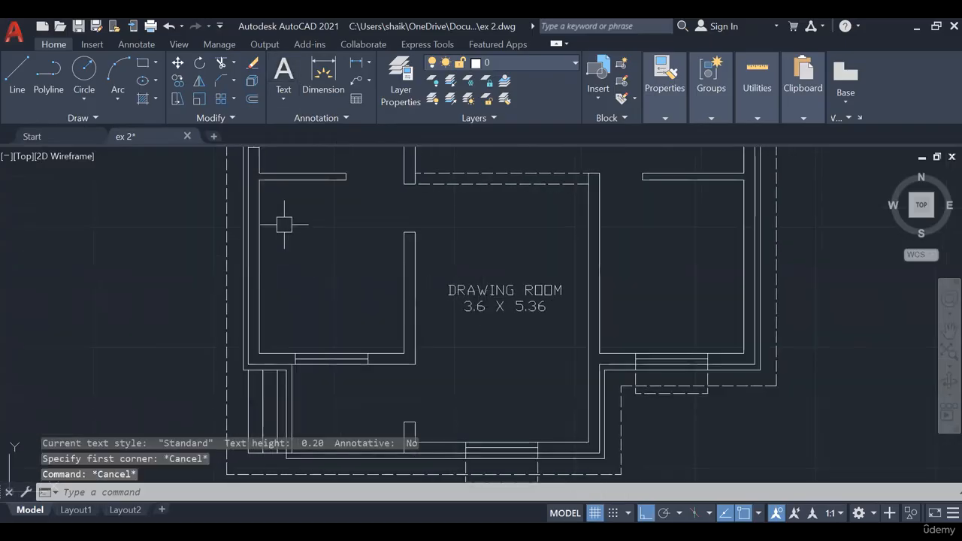
left_click(498, 305)
key("Escape")
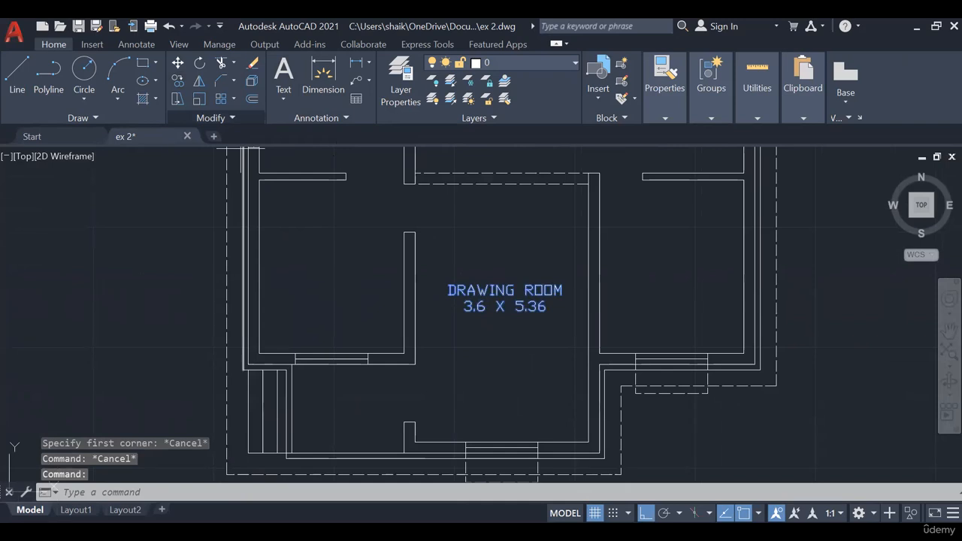
left_click_drag(319, 260, 319, 260, "ctrl")
double_click(307, 259)
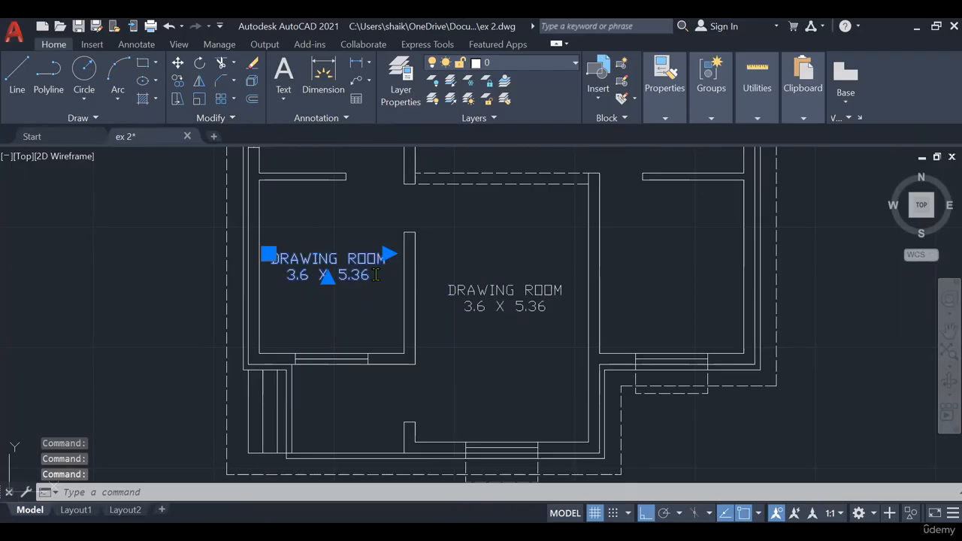
- Change the room name in the copied label to MASTER BEDROOM
double_click(336, 263)
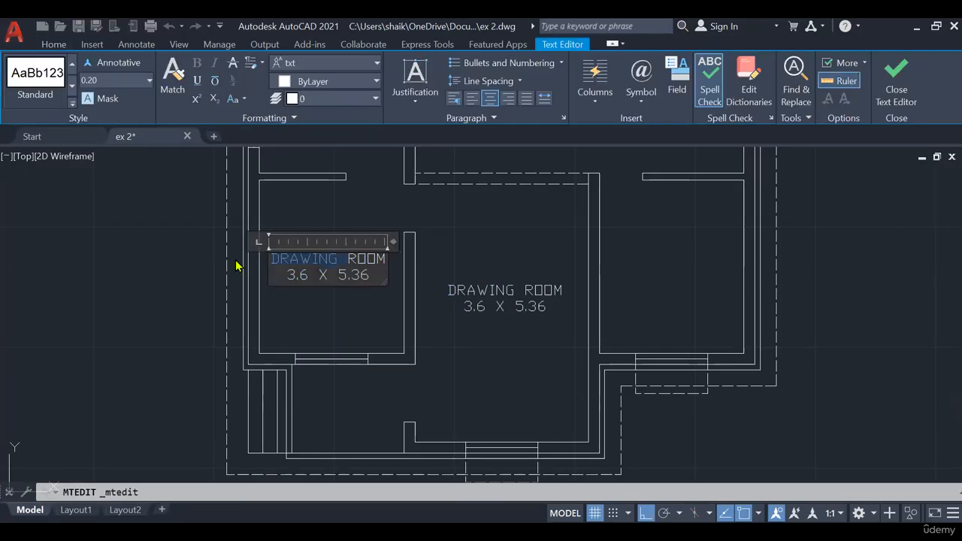
type("MASTER ")
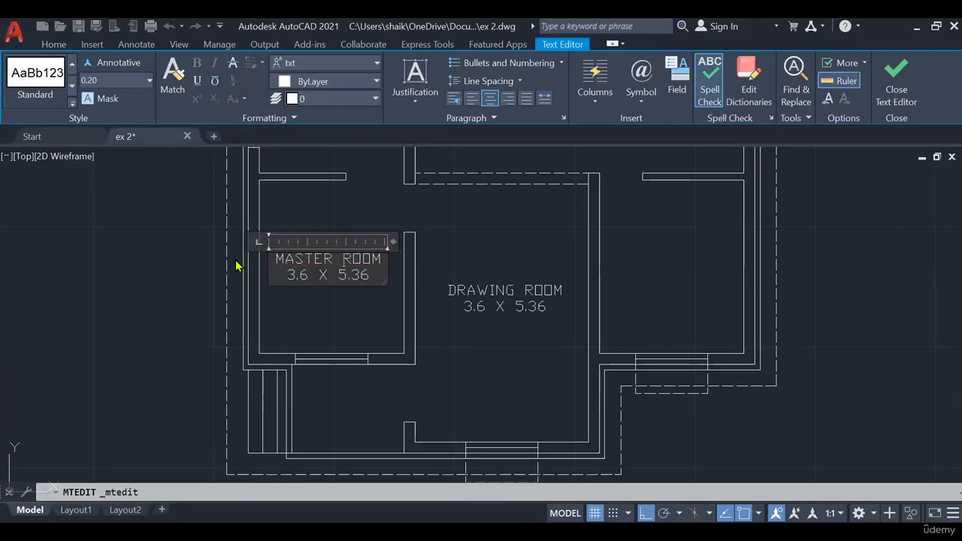
type("BED")
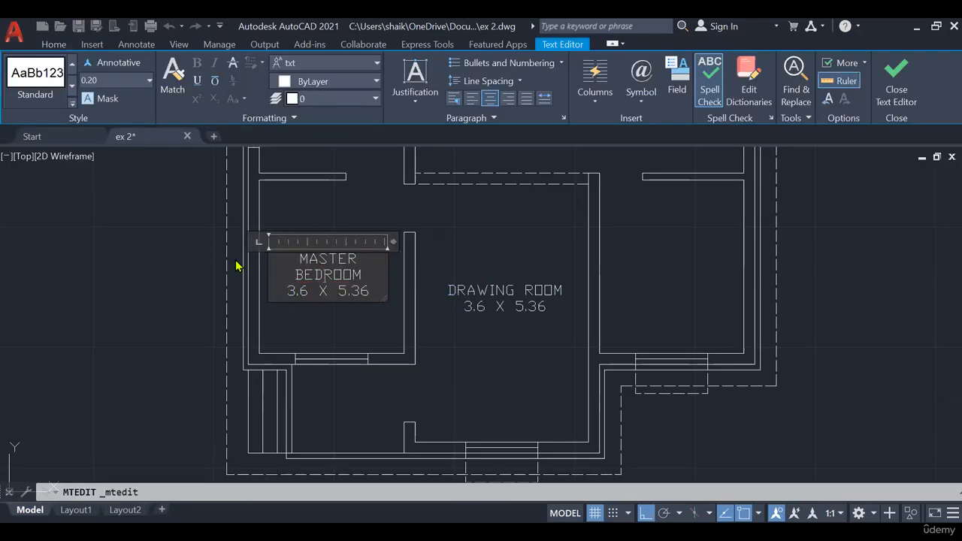
- Look up the master bedroom's size on PowerPoint slide 3 and set its label's size line to 3 X 3.6 in AutoCAD
left_click(376, 292)
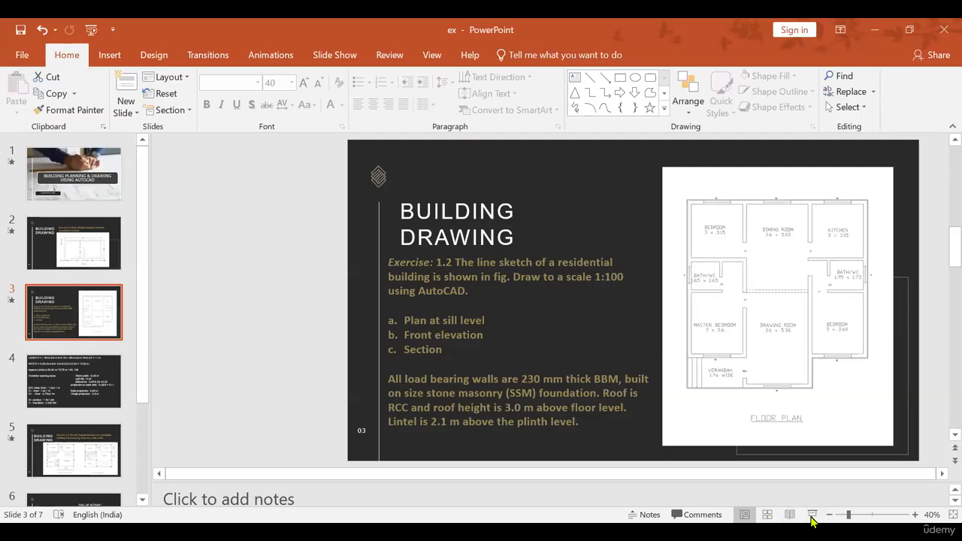
left_click(809, 515)
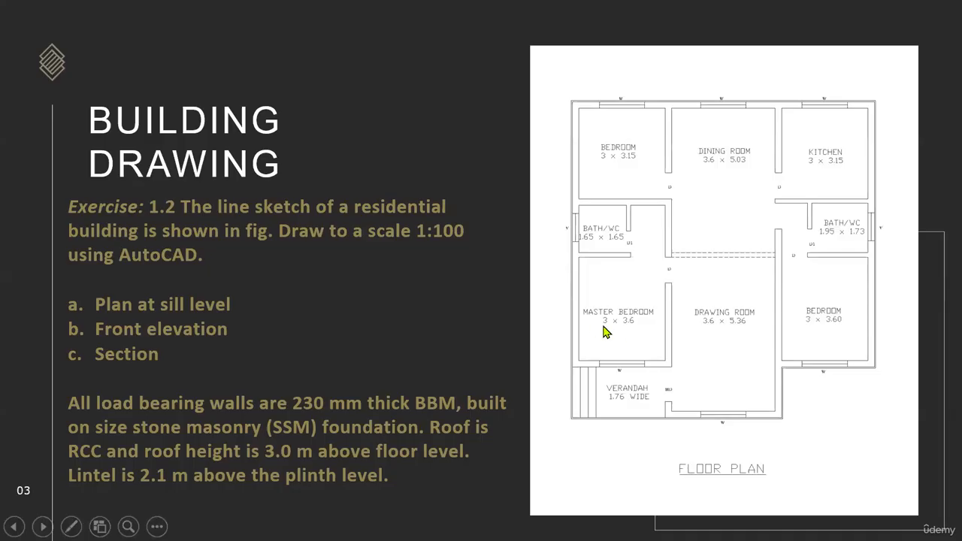
key("Escape")
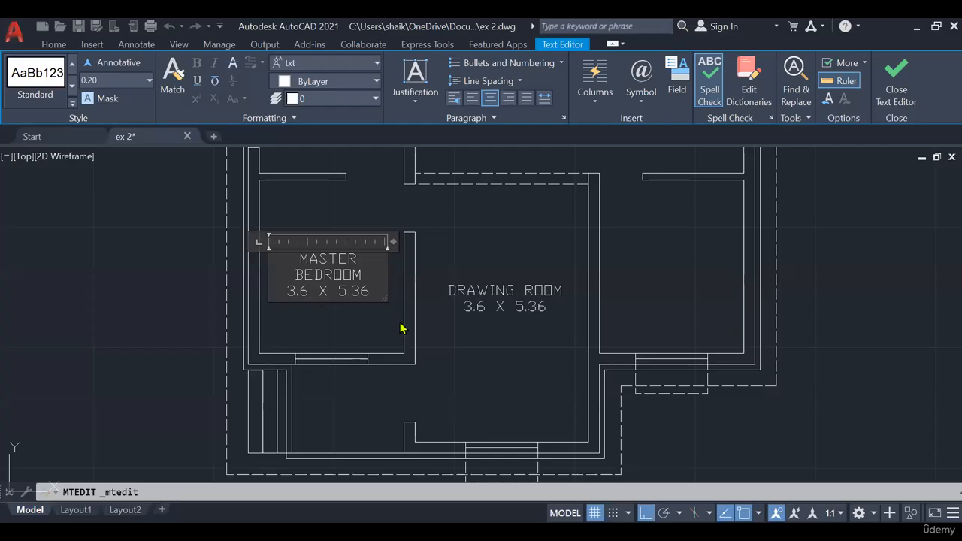
key("BackSpace")
key("BackSpace")
key("BackSpace")
key("BackSpace")
key("BackSpace")
key("BackSpace")
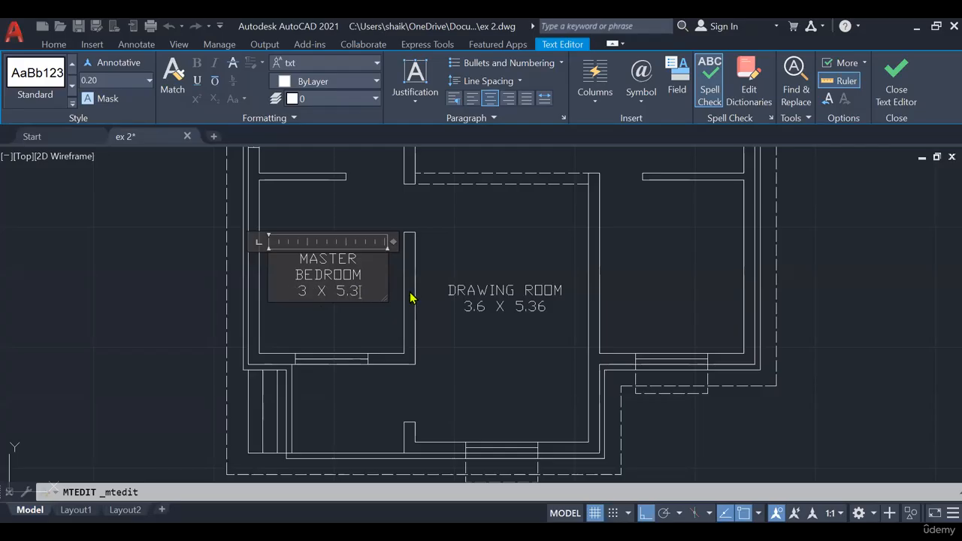
type("3.6")
left_click(410, 298)
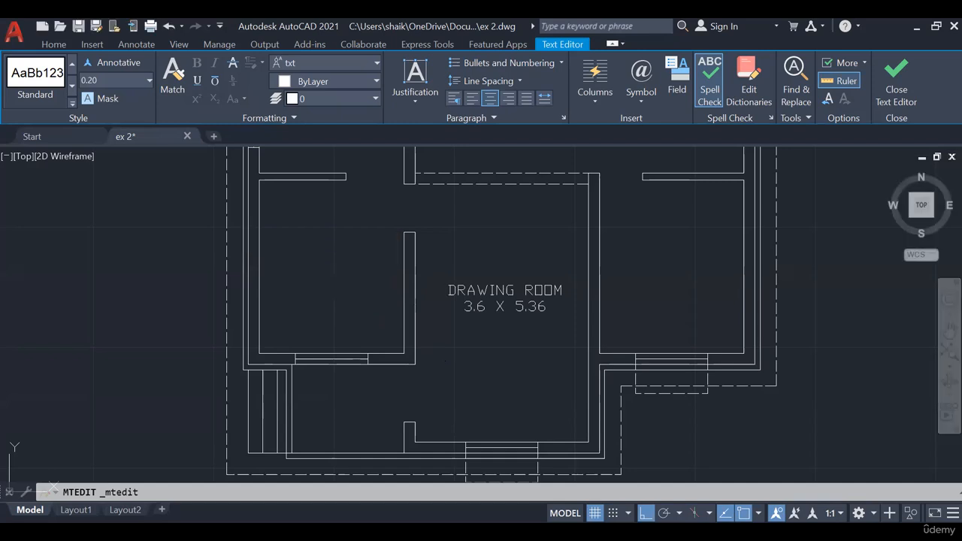
- Copy the master bedroom label into the dining room with Ortho off
left_click(354, 329)
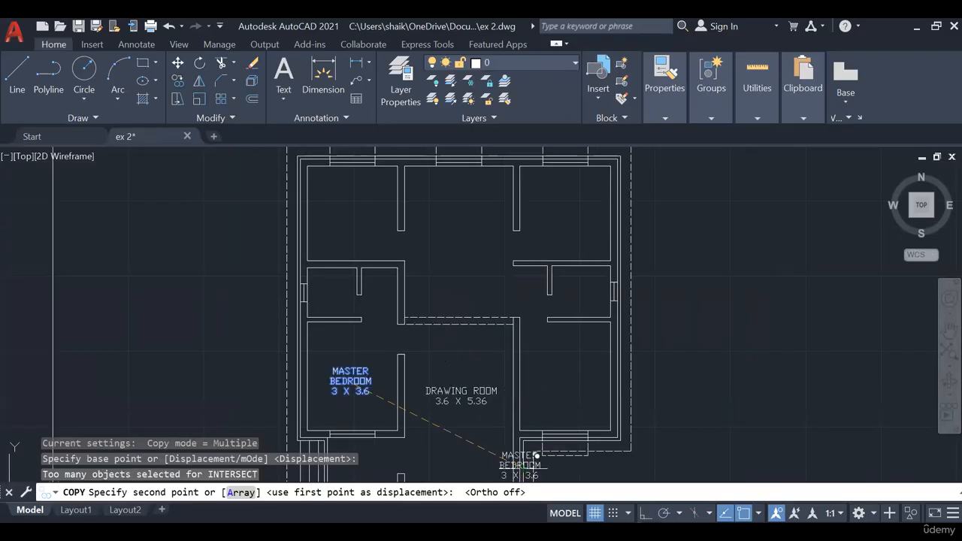
left_click(469, 220)
key("Escape")
- Replace the room name in the dining room's copied label with DINING ROOM
scroll(469, 225, "up", 2)
left_click(476, 226)
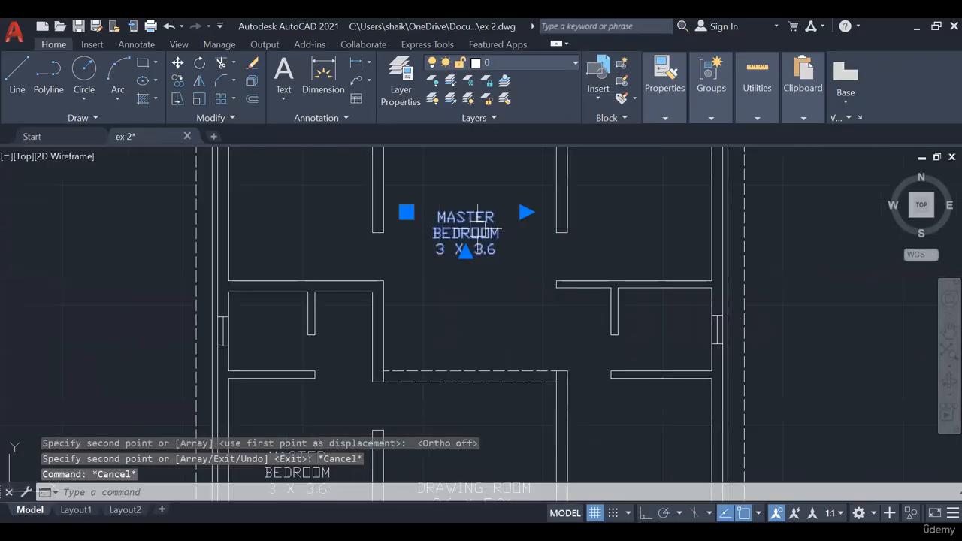
left_click_drag(510, 235, 383, 216)
type("DINI")
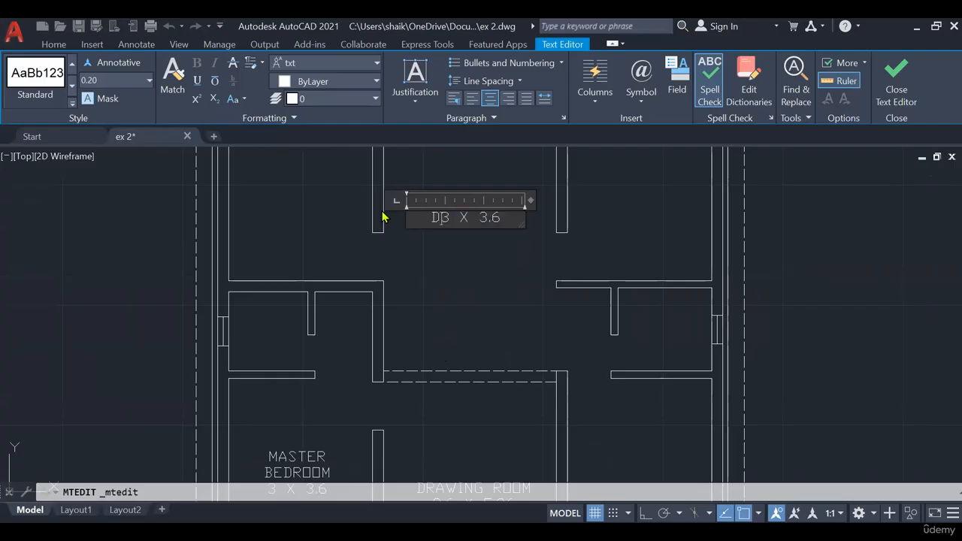
type("NG ")
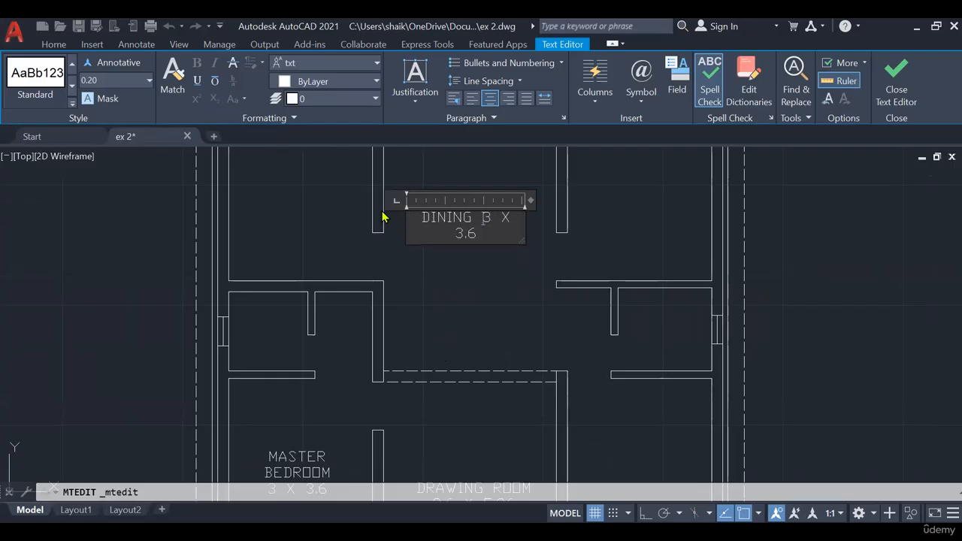
type("ROOM 3")
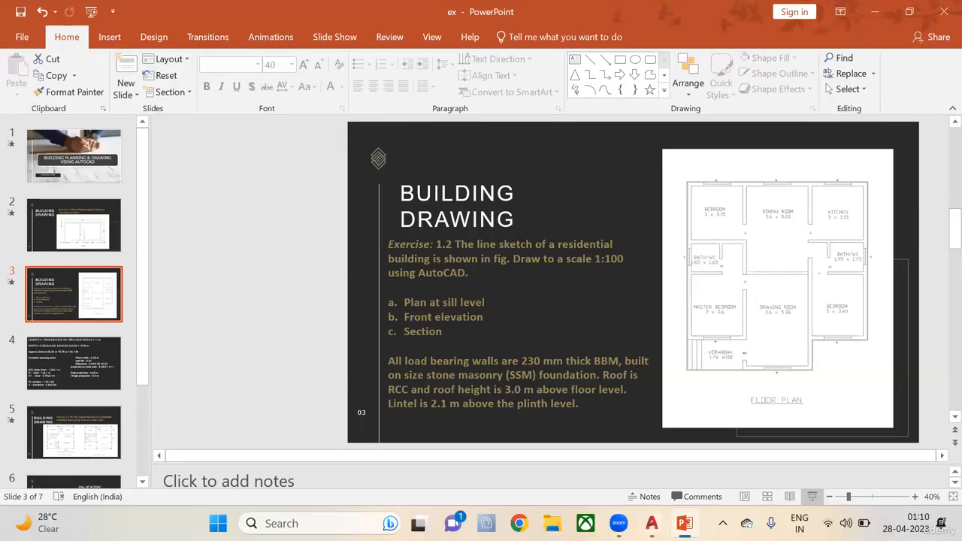
- Look up the dining room's size on PowerPoint slide 3 and set its label's size line to 3.6 X 5.03 in AutoCAD
left_click(812, 514)
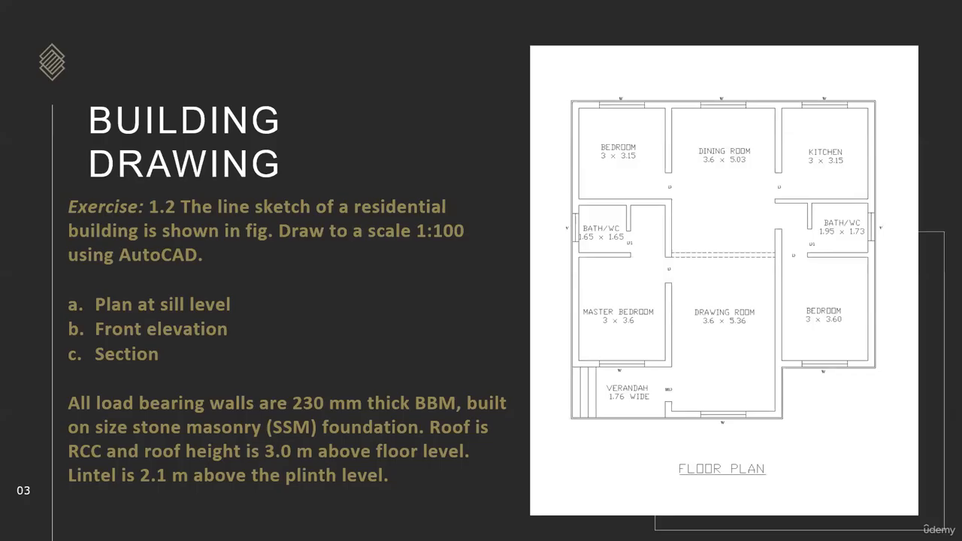
key("Escape")
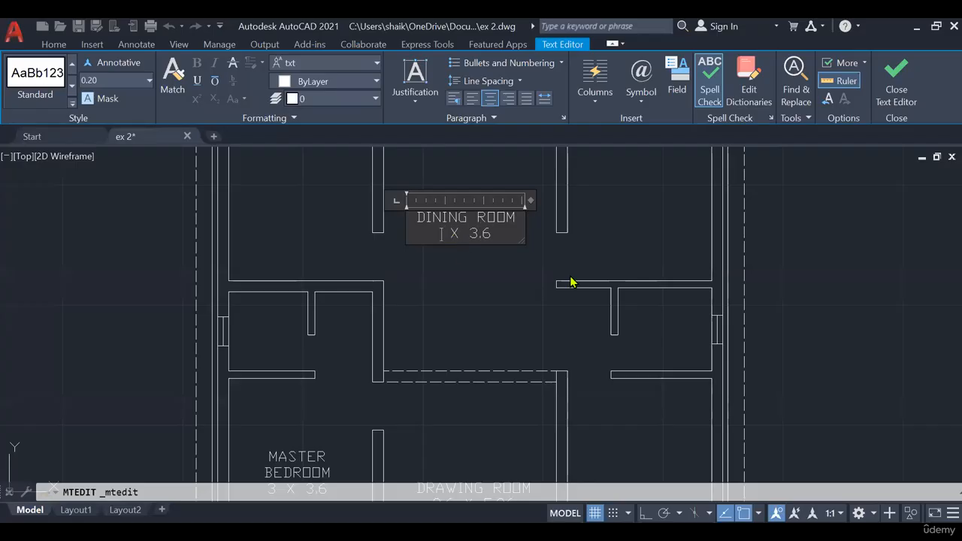
type("3.6")
key("End")
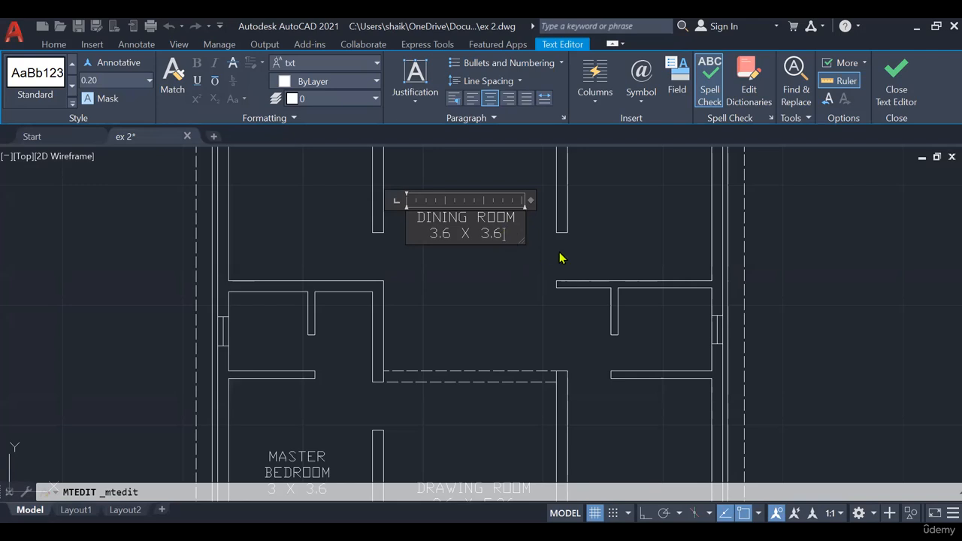
key("BackSpace")
key("BackSpace")
key("BackSpace")
type("5.03")
left_click(524, 282)
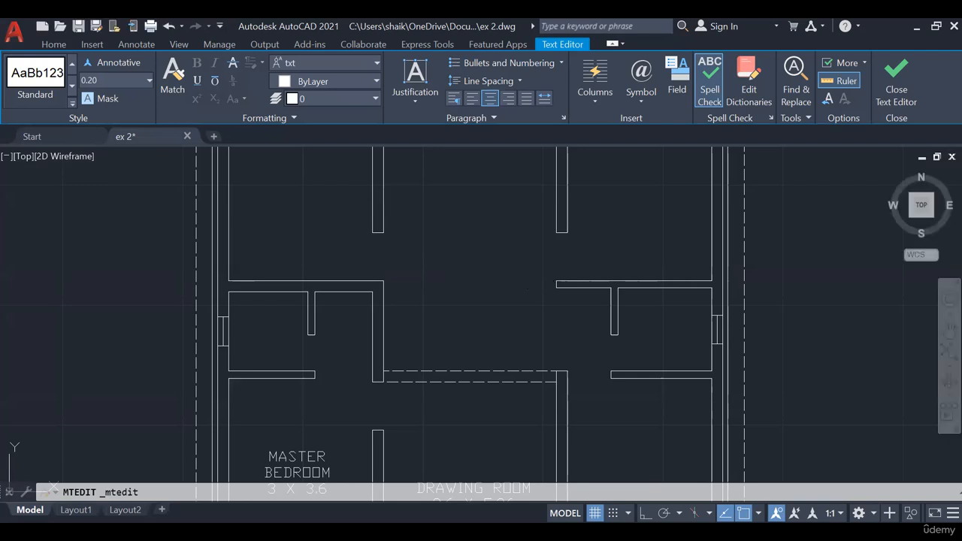
- Check the remaining room names and sizes on the Exercise 1.2 slide in PowerPoint and return to AutoCAD
key("alt+Tab")
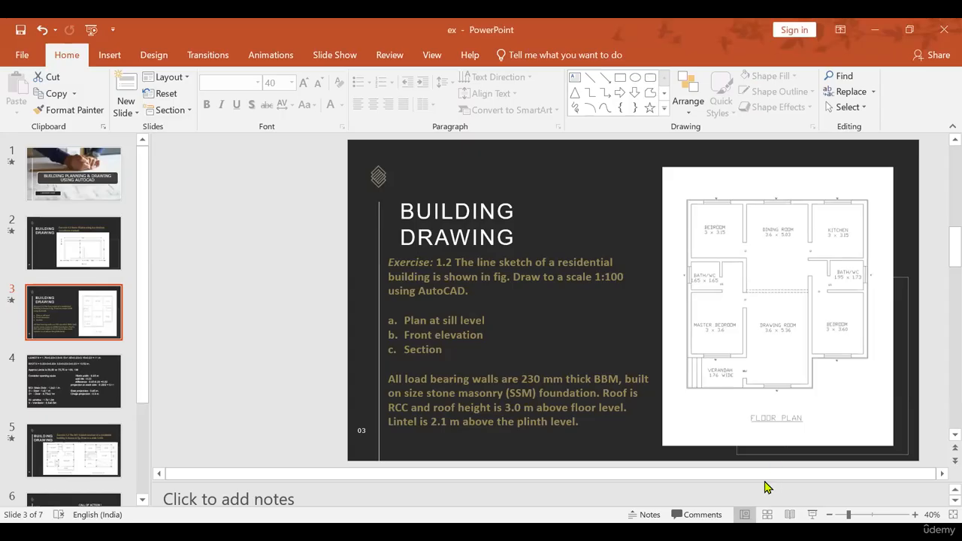
left_click(812, 514)
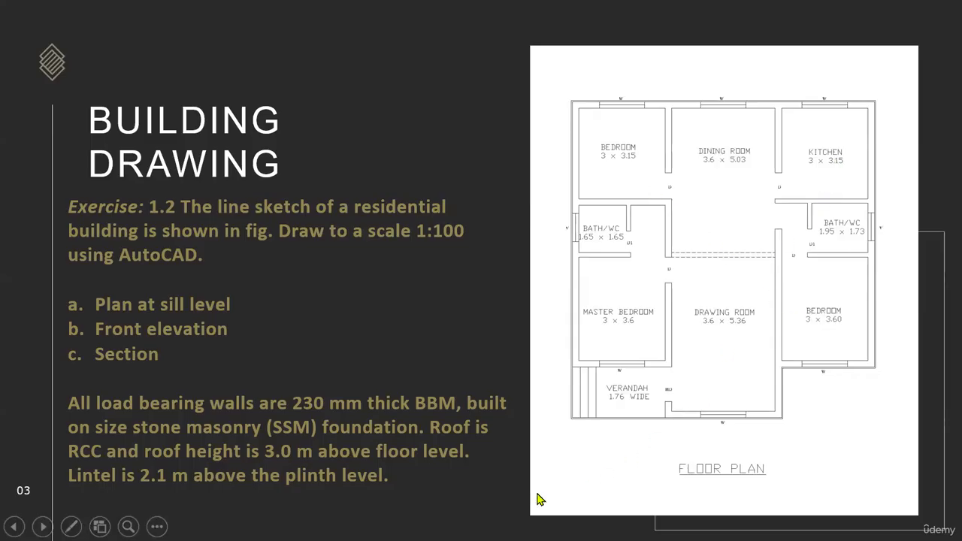
key("Escape")
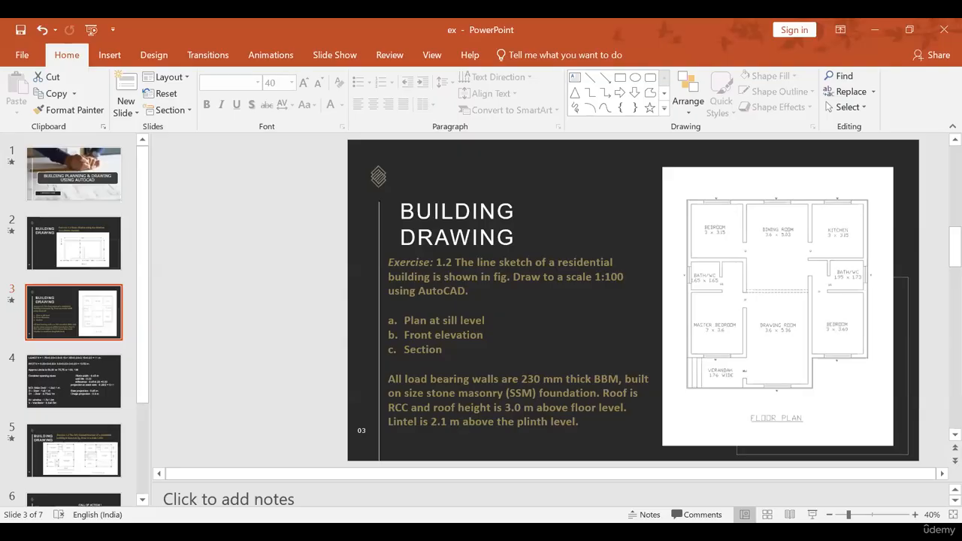
key("alt+Tab")
- Copy the dining room's label into the plan's upper-left room and change the copied room name to BEDROOM
left_click(461, 230)
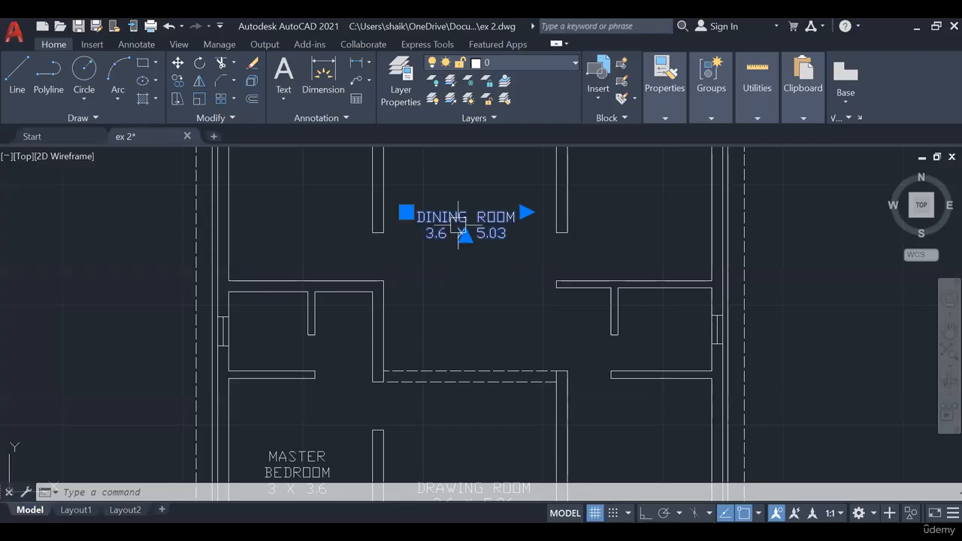
key("Escape")
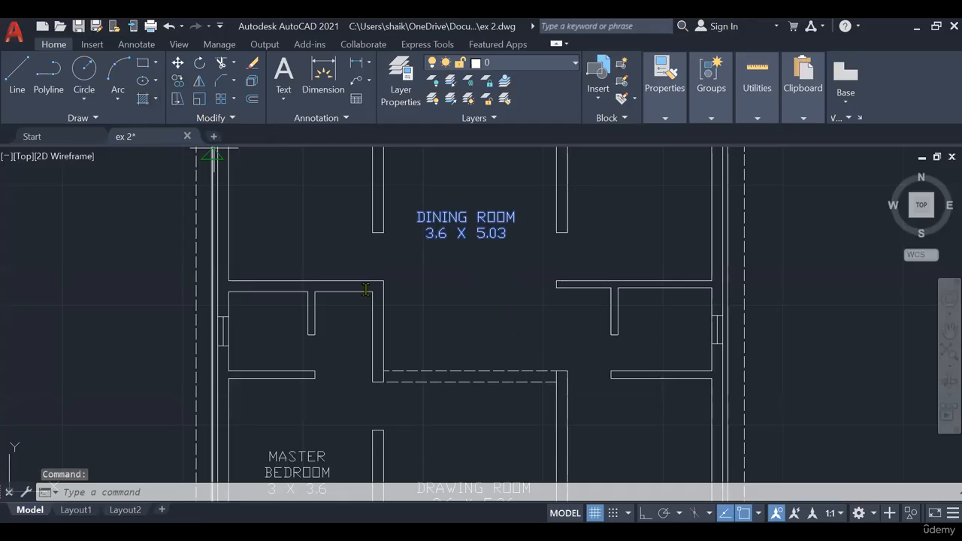
left_click_drag(366, 289, 235, 291)
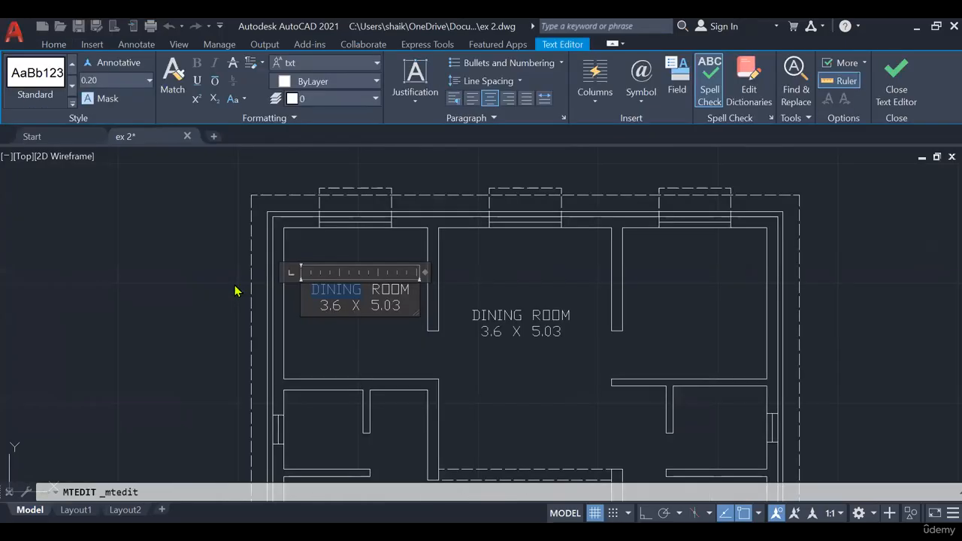
type("BEDR ROOM")
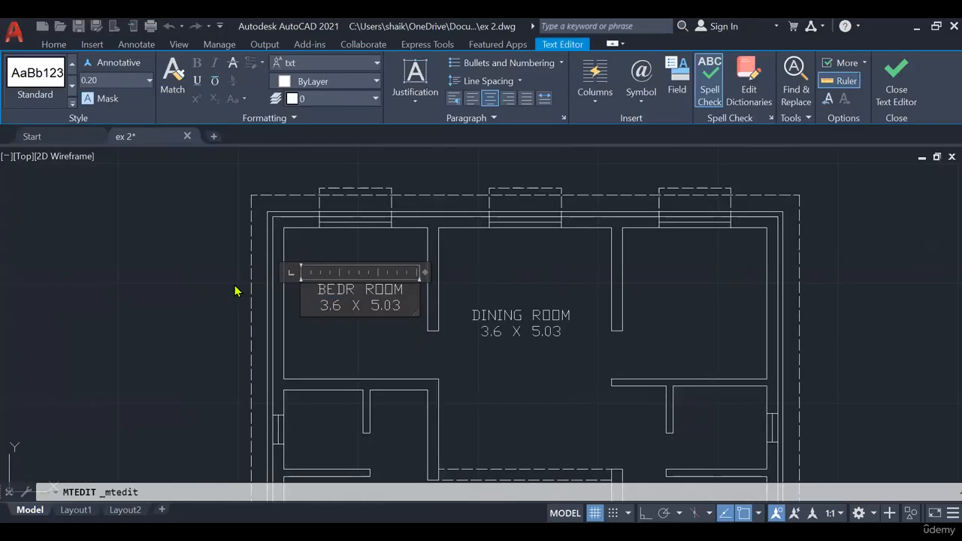
key("BackSpace")
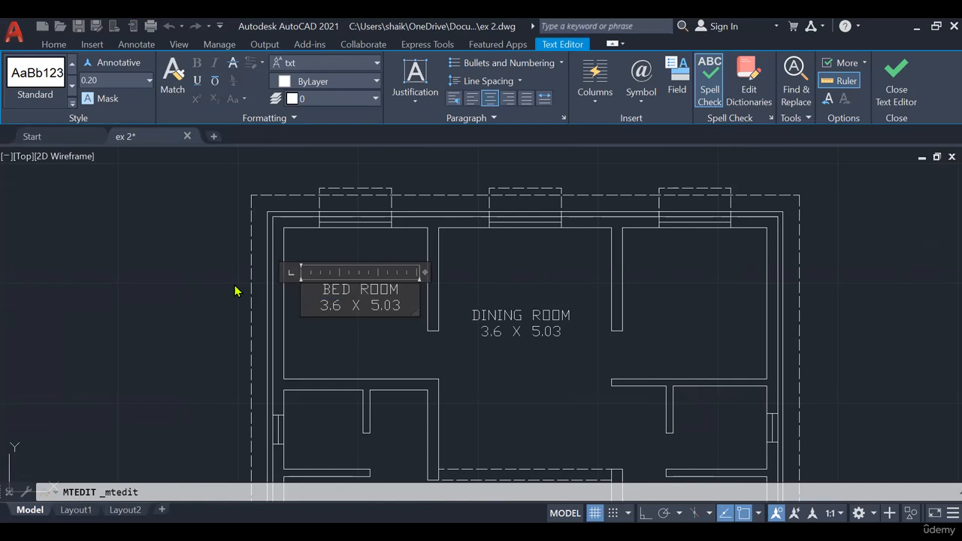
key("Delete")
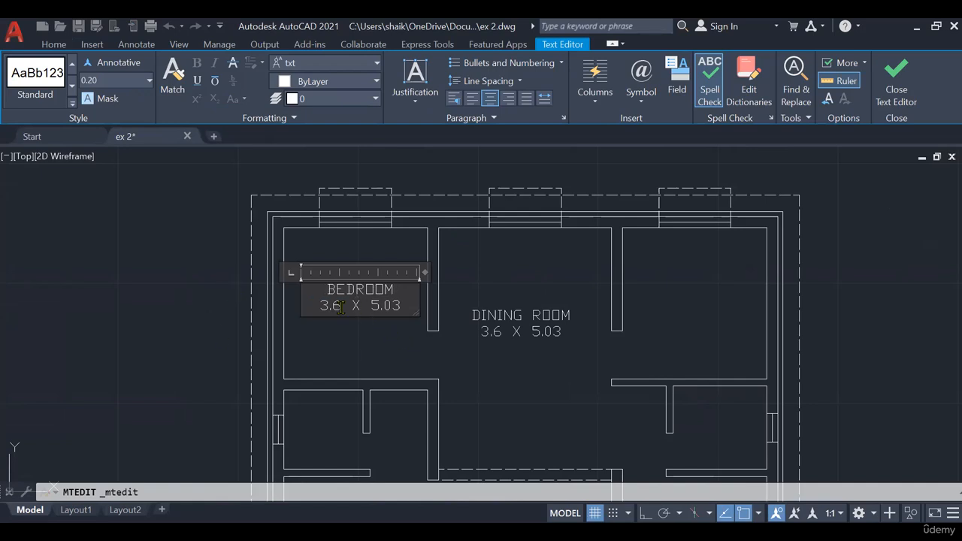
- Set the size line of the upper-left bedroom's label to 3 X 3.15
scroll(375, 314, "down", 6)
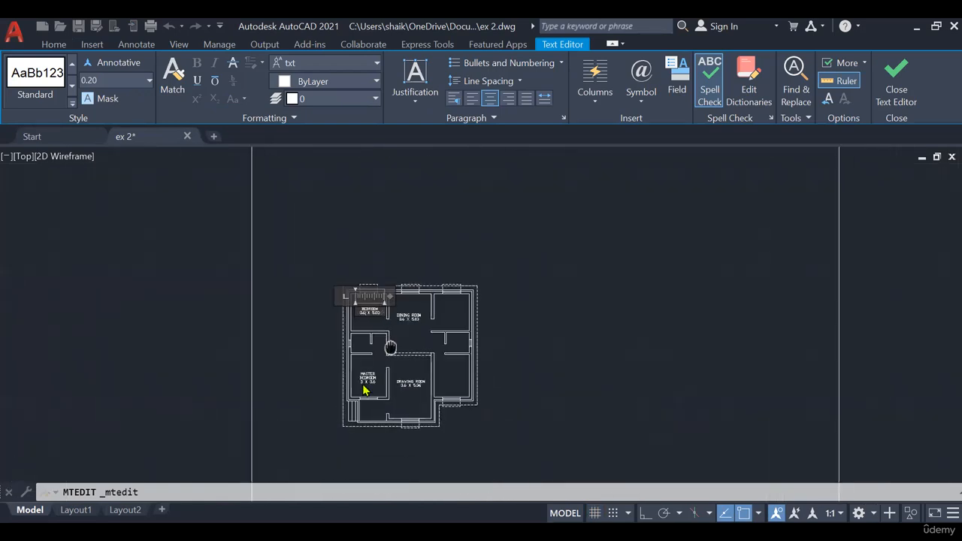
scroll(364, 393, "up", 6)
middle_click_drag(420, 416, 424, 477)
middle_click_drag(379, 188, 391, 354)
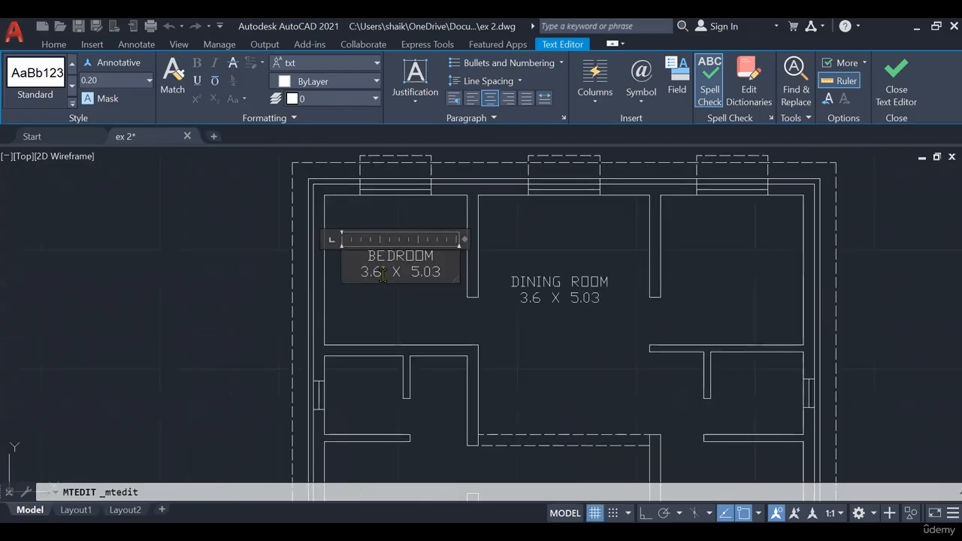
left_click(382, 275)
key("BackSpace")
key("BackSpace")
left_click(440, 270)
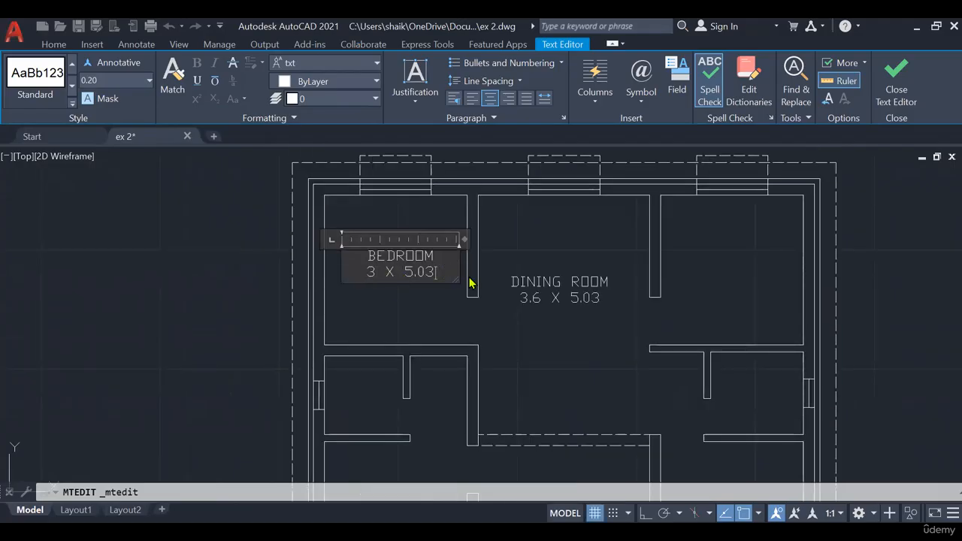
key("BackSpace")
key("BackSpace")
key("BackSpace")
key("BackSpace")
type("3.15")
left_click(225, 167)
- Copy the upper-left bedroom's label into the kitchen and replace the room name with KITCHEN
left_click(177, 82)
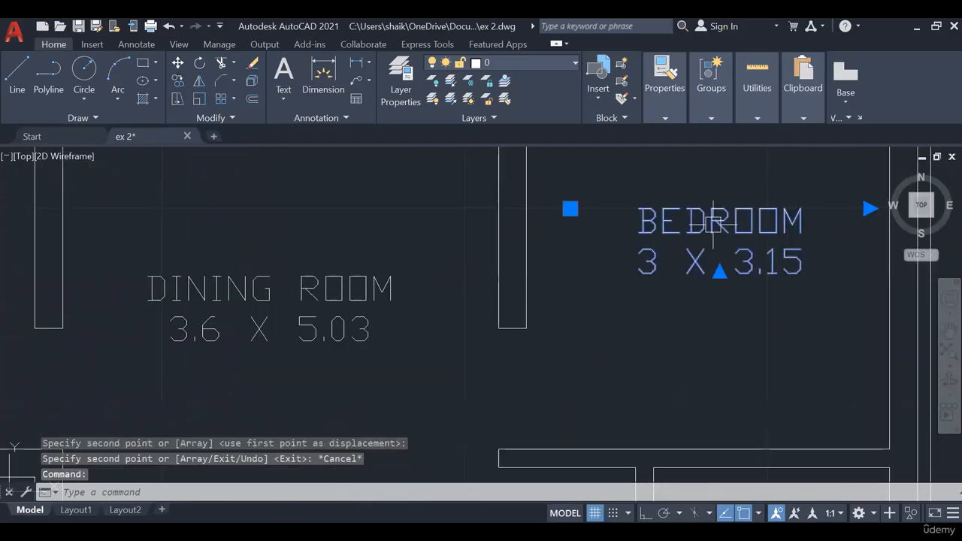
double_click(647, 225)
type("KITCHEN3 X")
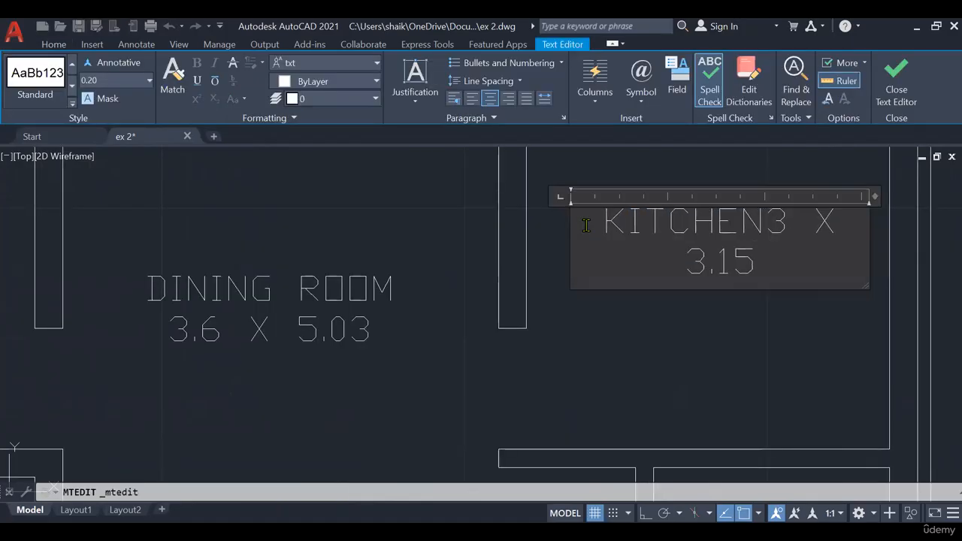
key("Return")
left_click(745, 351)
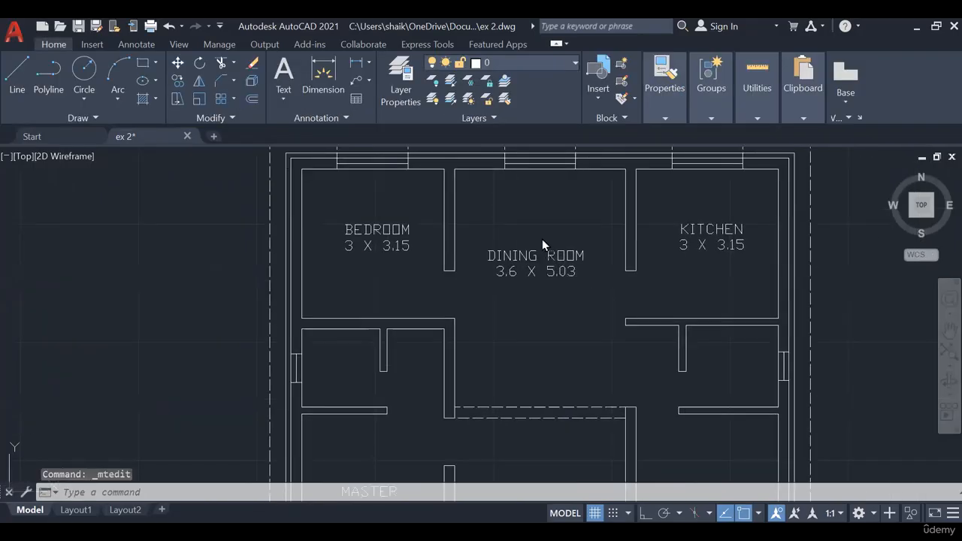
- Copy the upper-left bedroom's label into the lower-right bedroom beside the drawing room
left_click_drag(530, 261, 542, 239)
middle_click_drag(562, 328, 536, 303)
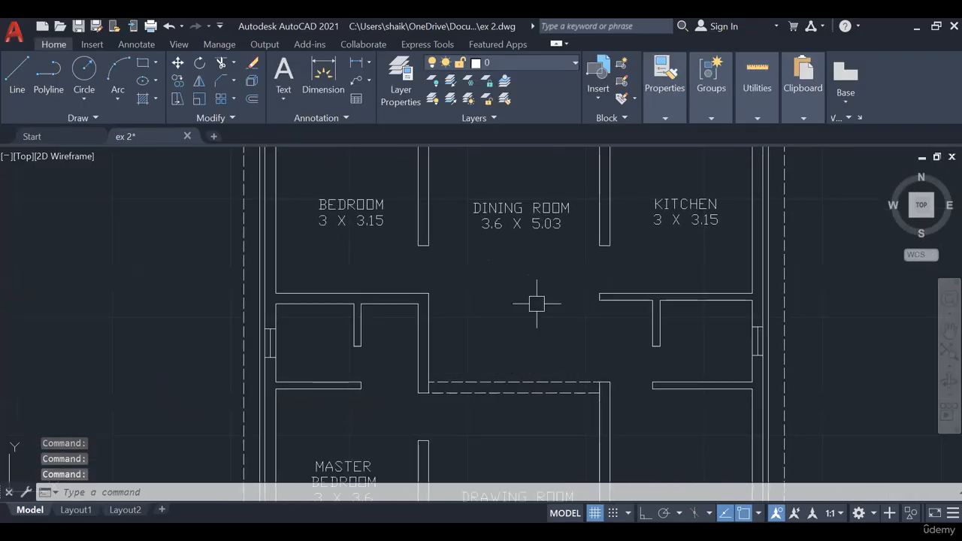
middle_click_drag(557, 374, 488, 326)
scroll(563, 367, "down", 2)
middle_click_drag(562, 367, 502, 249)
scroll(305, 289, "up", 2)
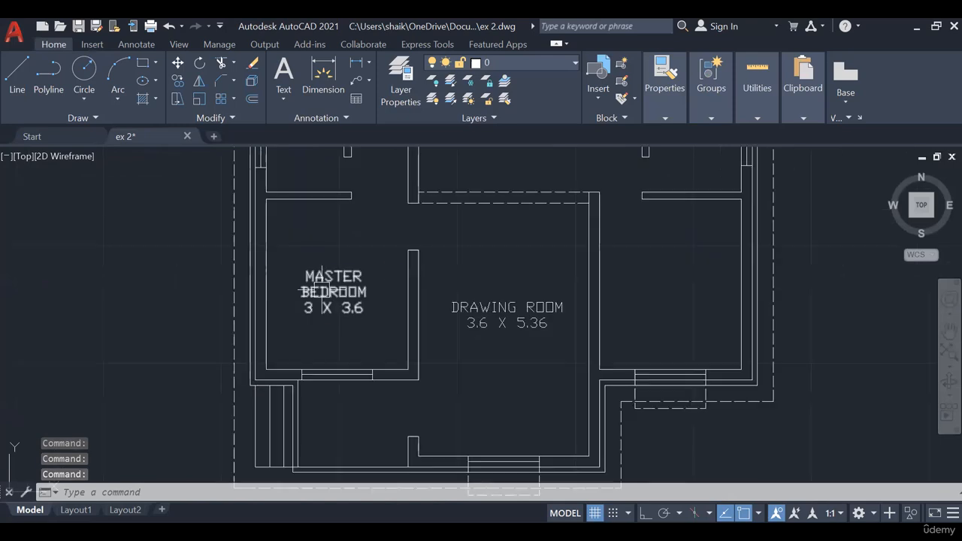
left_click(322, 288)
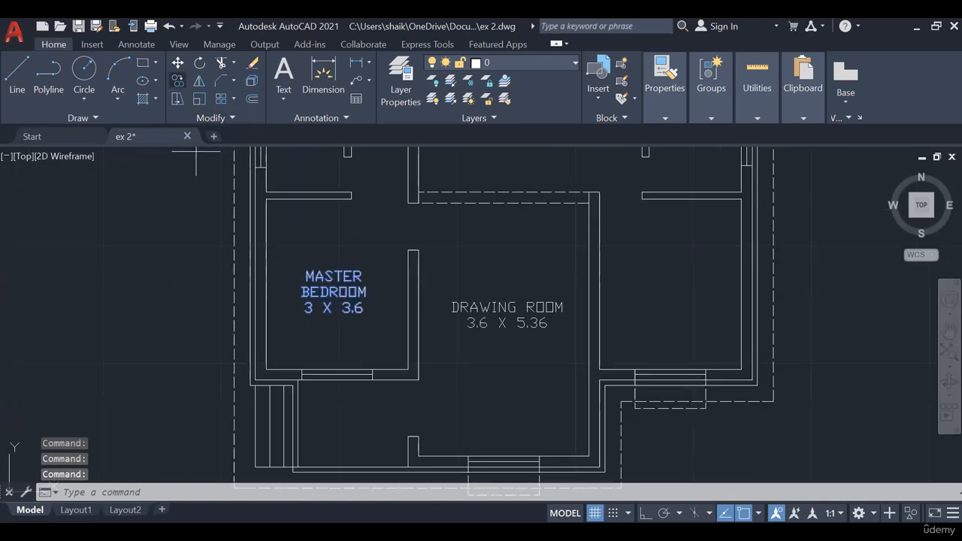
key("Escape")
middle_click_drag(323, 188, 329, 365)
left_click(332, 193)
left_click(179, 84)
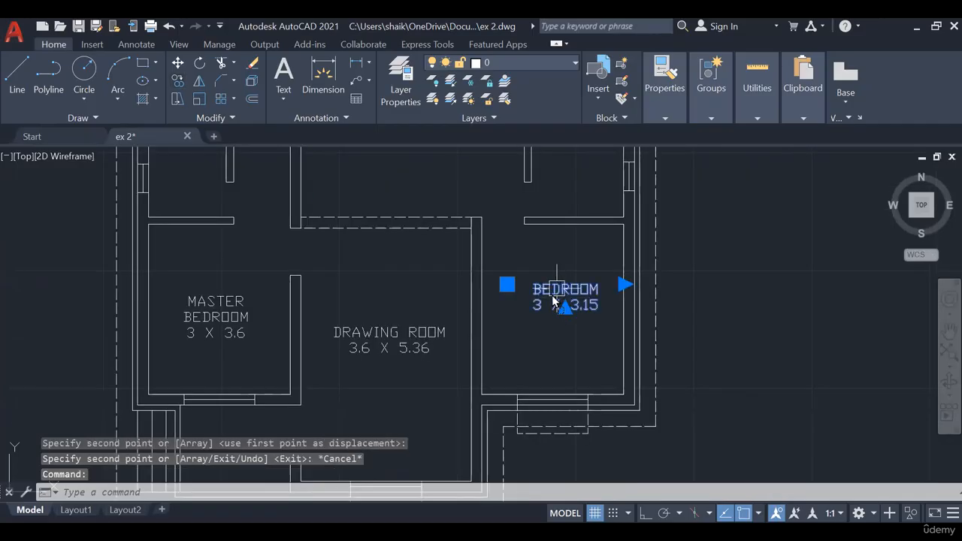
key("Escape")
key("Escape")
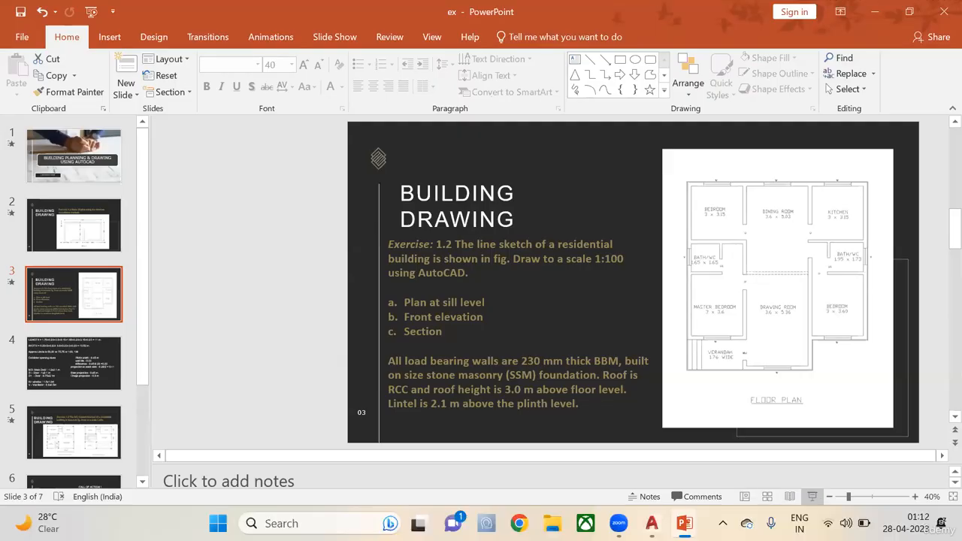
- Look up the lower-right bedroom's size on PowerPoint slide 3 and set its label's size line to 3 X 3.6 in AutoCAD
left_click(812, 496)
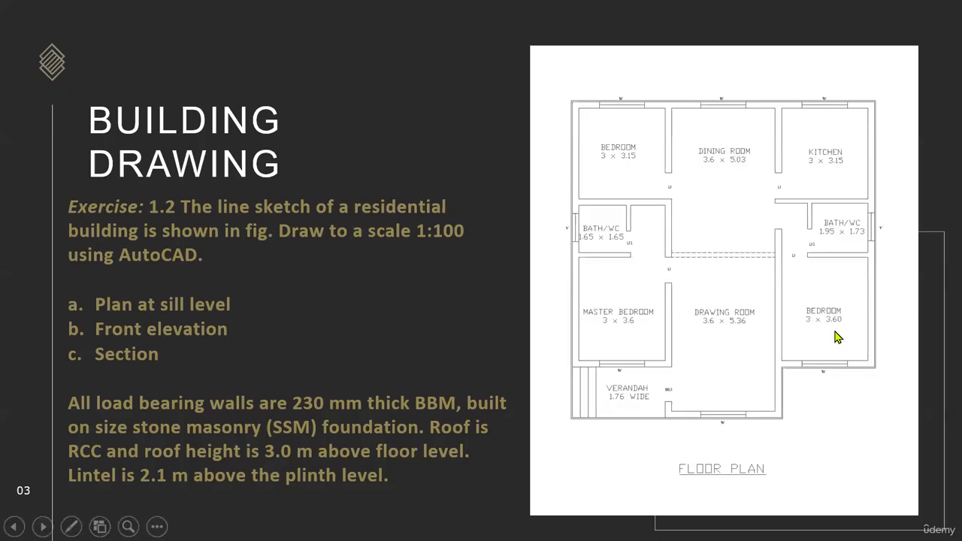
key("Escape")
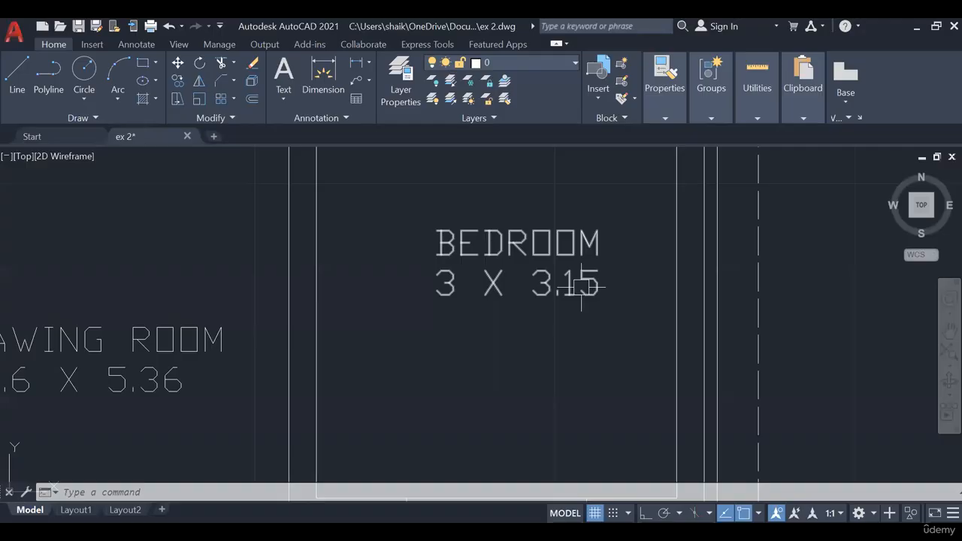
left_click(576, 285)
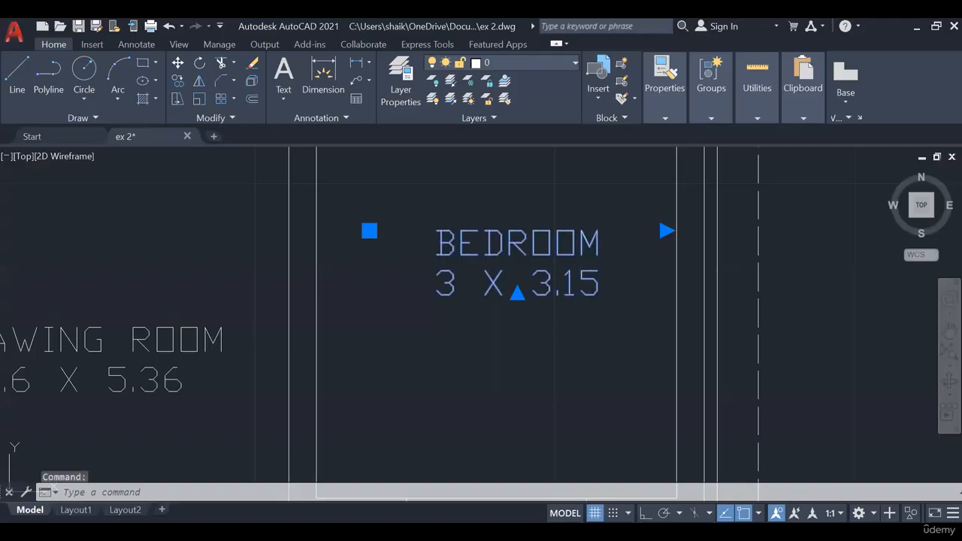
double_click(559, 286)
key("BackSpace")
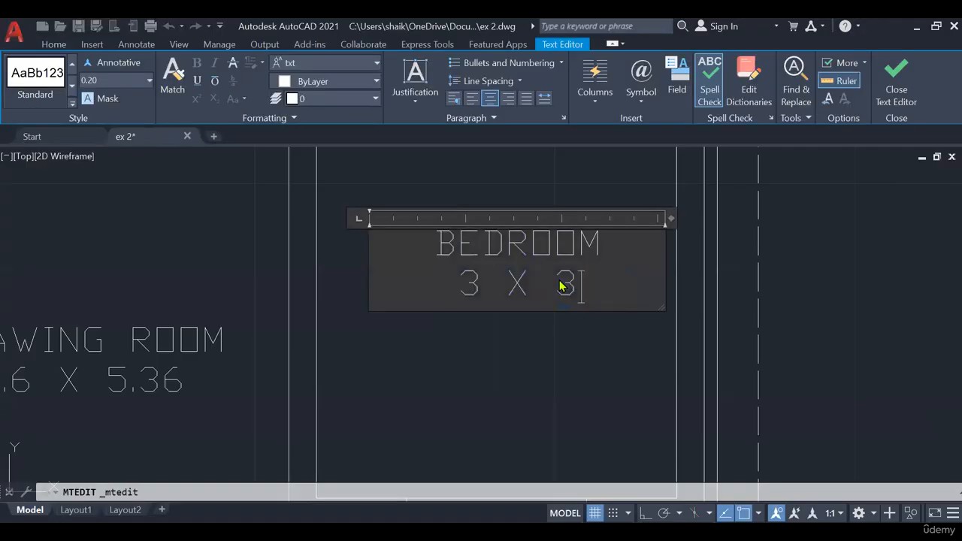
type(".6")
key("ctrl+Return")
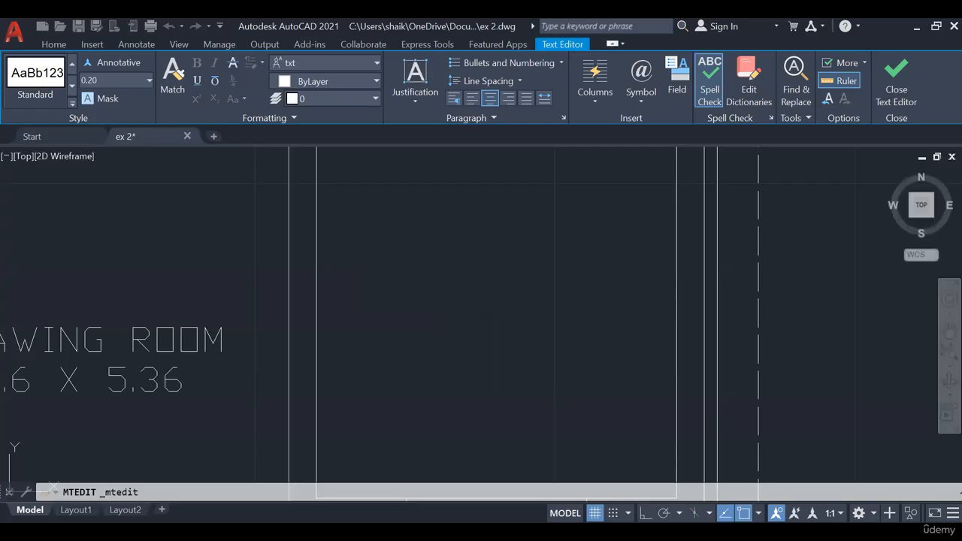
- Copy the upper-left bedroom's label into the small bath room above the master bedroom
scroll(466, 330, "down", 6)
middle_click_drag(478, 331, 500, 350)
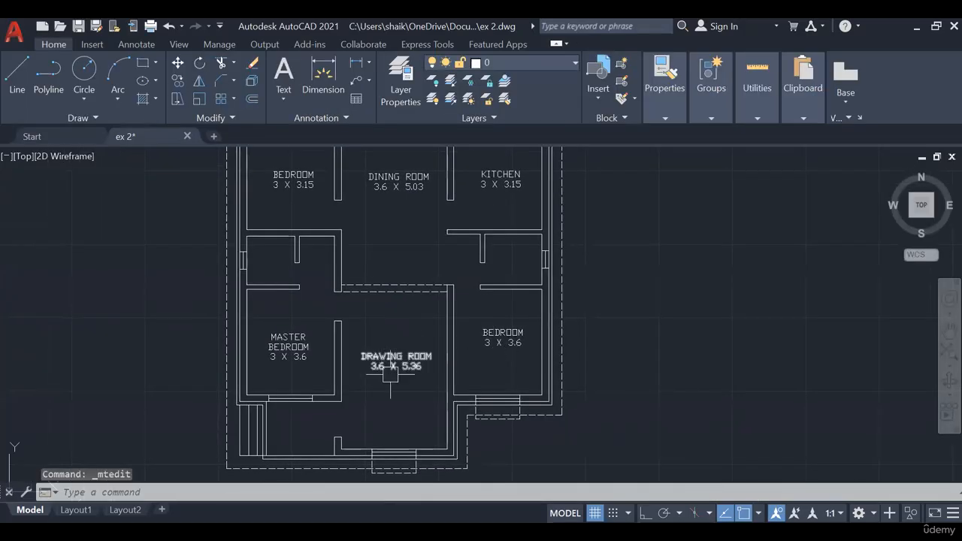
middle_click_drag(389, 374, 414, 351)
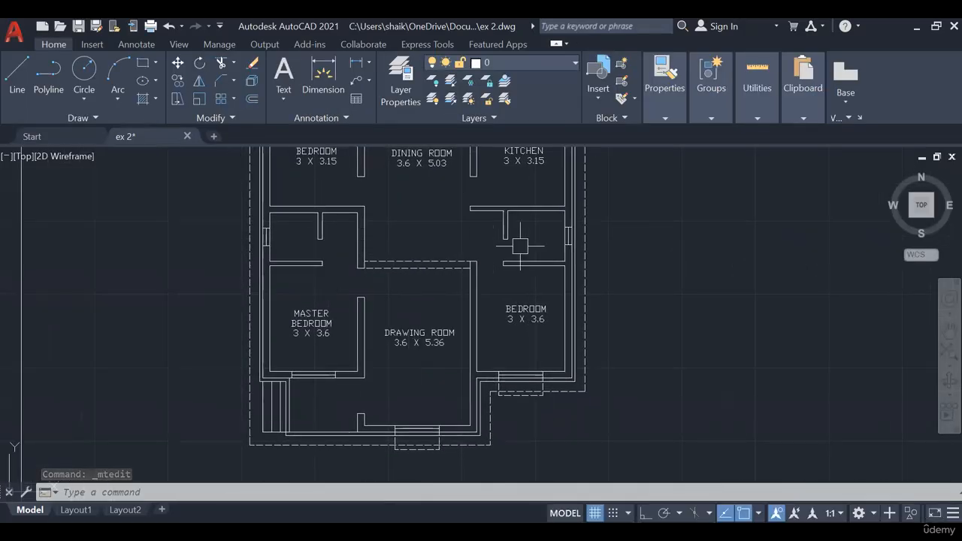
middle_click_drag(520, 246, 560, 259)
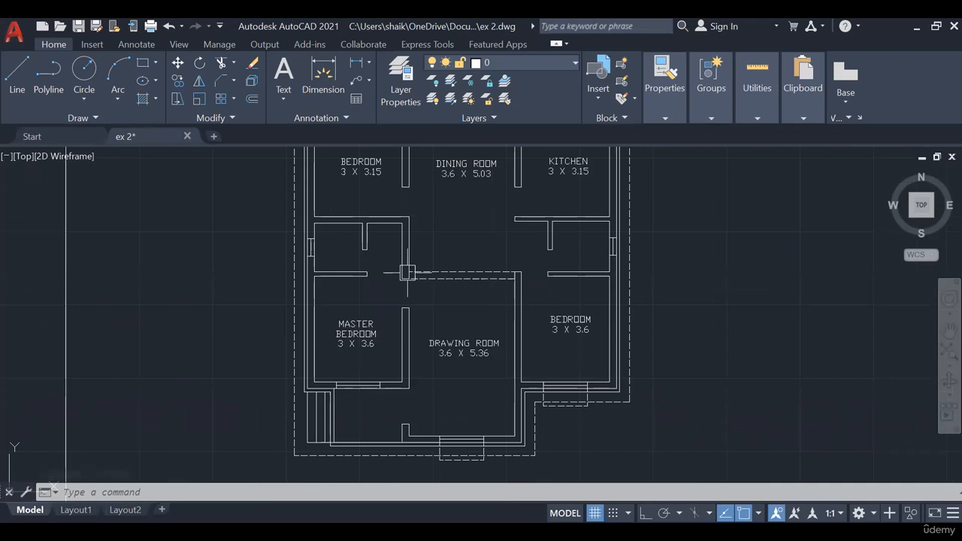
left_click(325, 174)
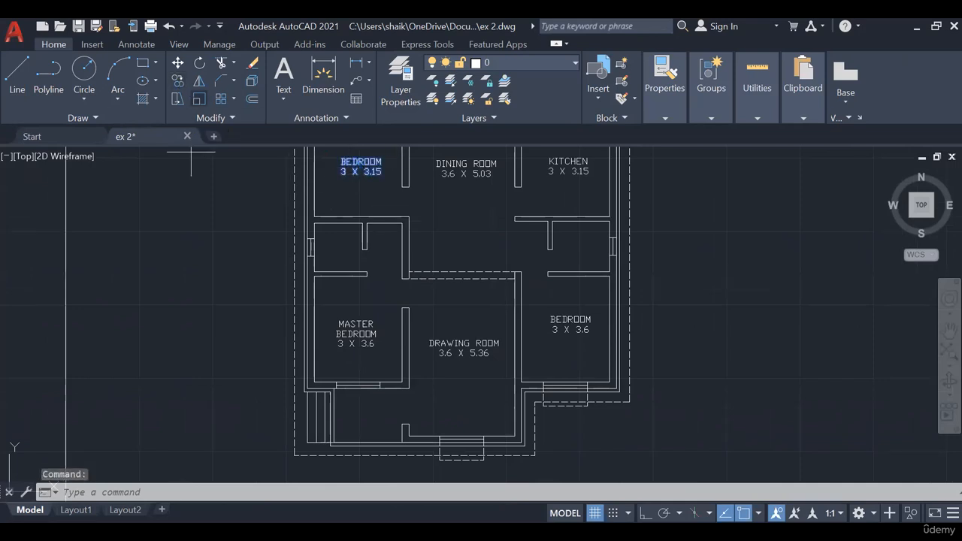
scroll(361, 167, "up", 4)
key("Escape")
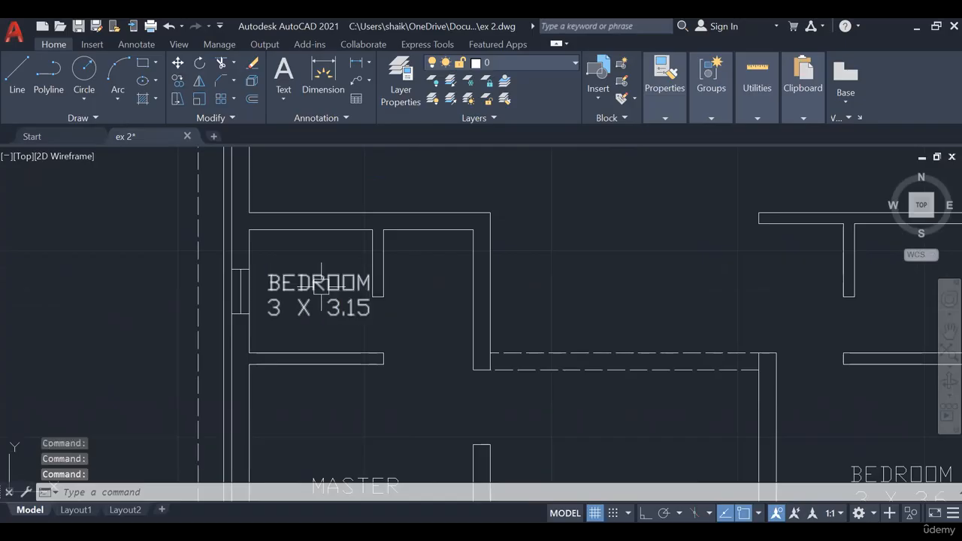
- Set the text height of the copied label above the master bedroom to 0.15 and replace its text with BATH / W.C
left_click(320, 284)
double_click(365, 310)
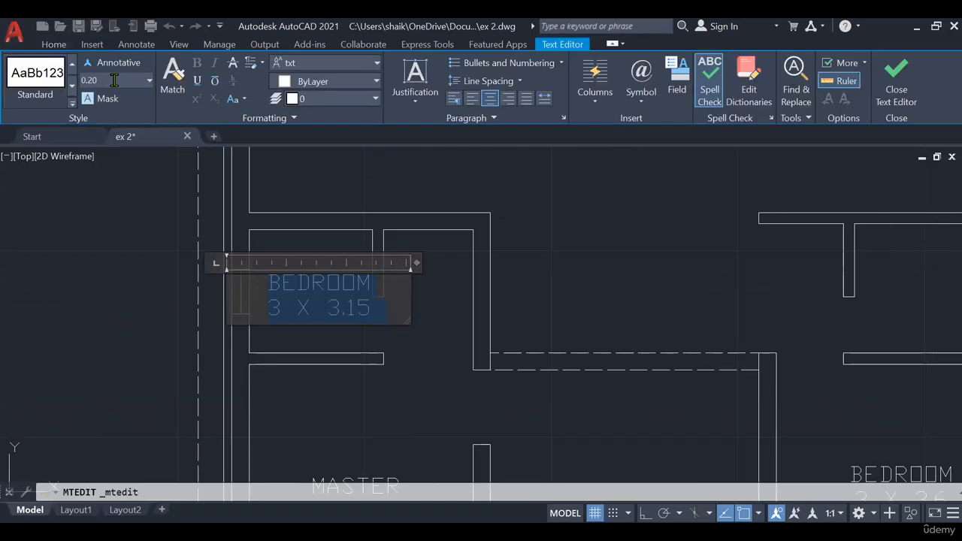
key("BackSpace")
type(".15")
key("Return")
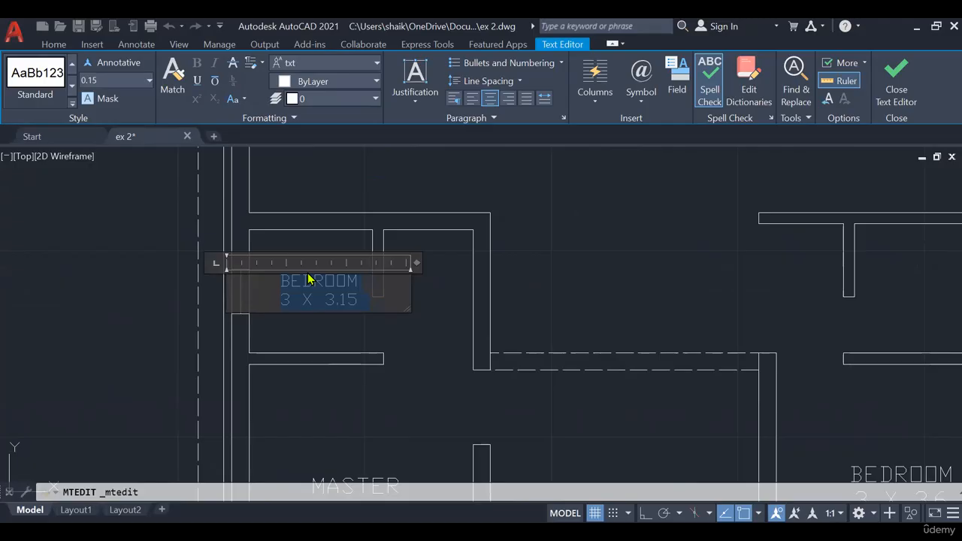
type("BATH")
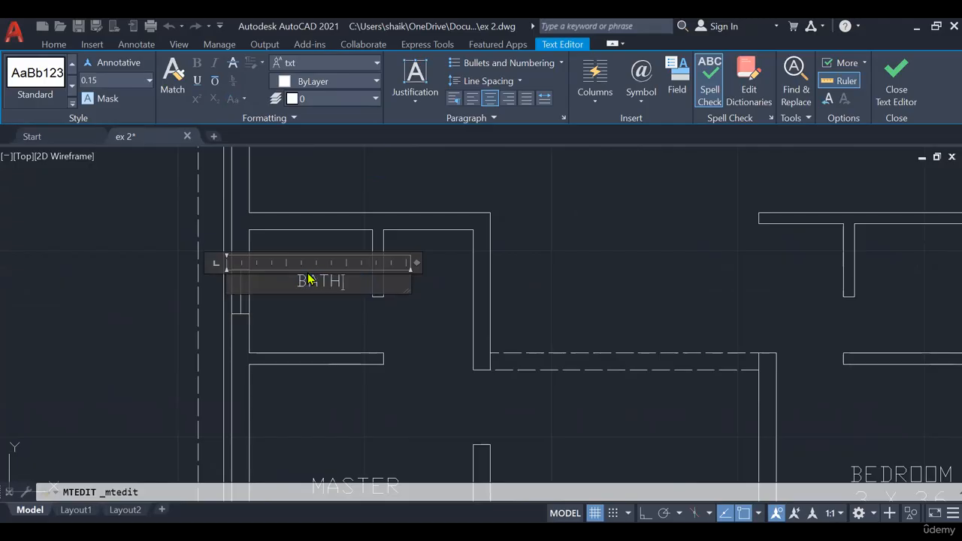
type(" / W.C")
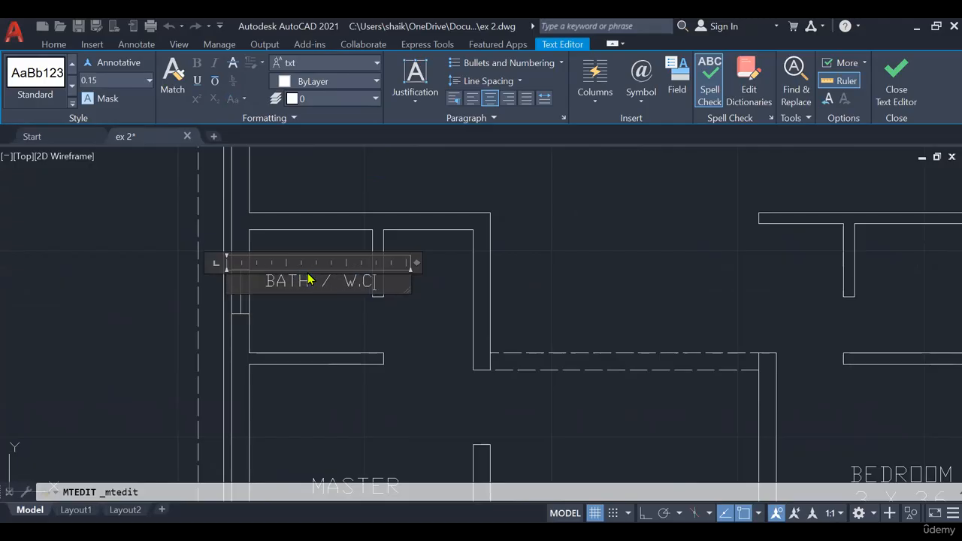
key("Return")
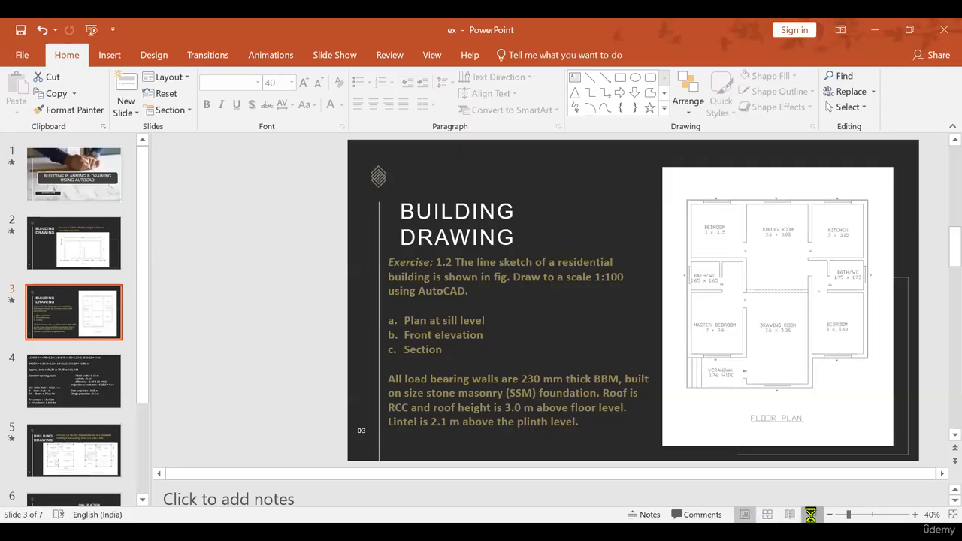
- Look up the left bath's size on the PowerPoint floor plan slide and add the size line 1.65 X 1.65 to its label in AutoCAD
key("shift+F5")
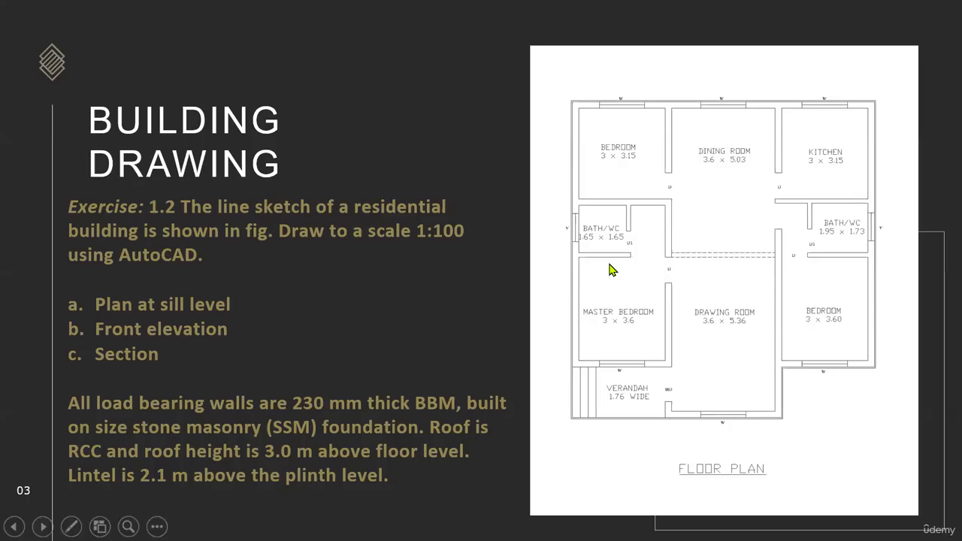
key("Escape")
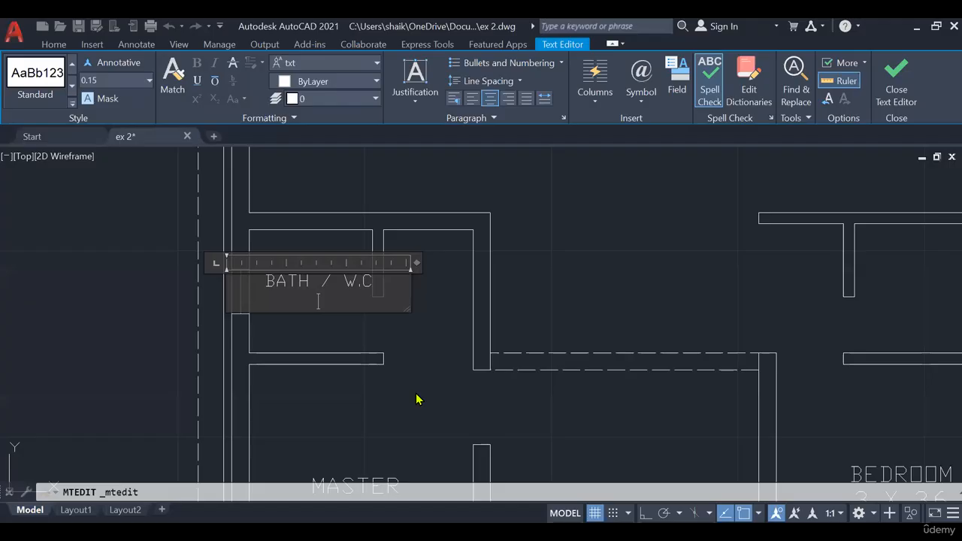
type(".65N")
key("BackSpace")
type("X ")
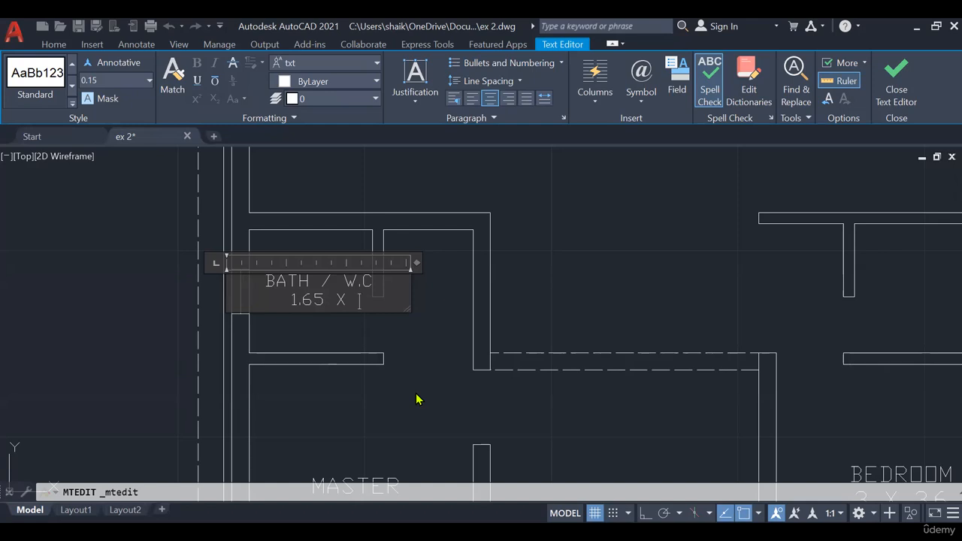
type("1.65")
left_click(419, 399)
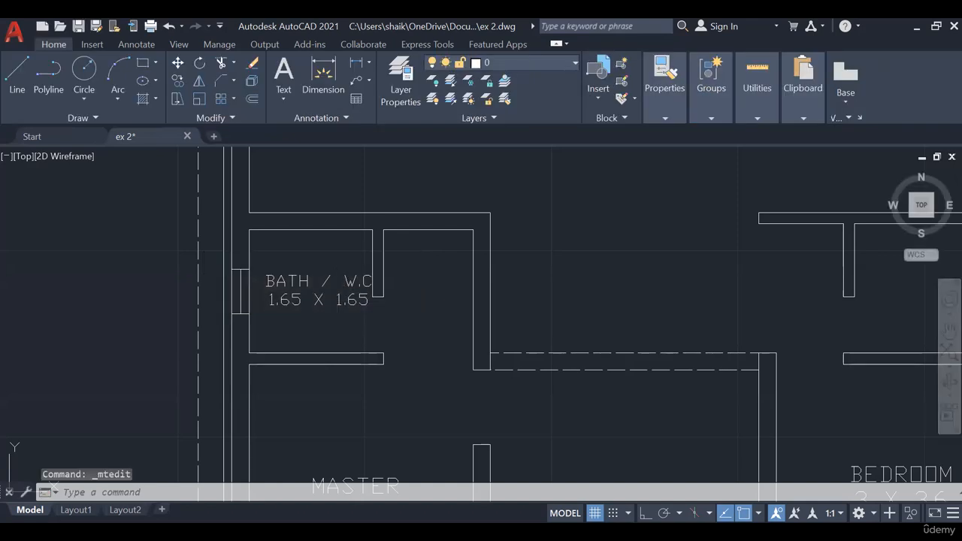
- Copy the left bath's BATH / W.C label into the bath room on the plan's right side
left_click(308, 301)
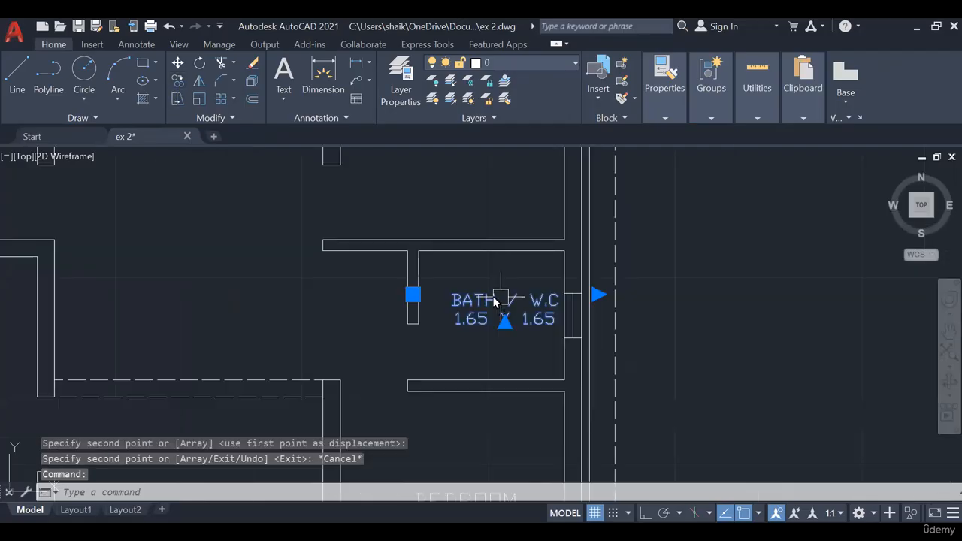
key("Escape")
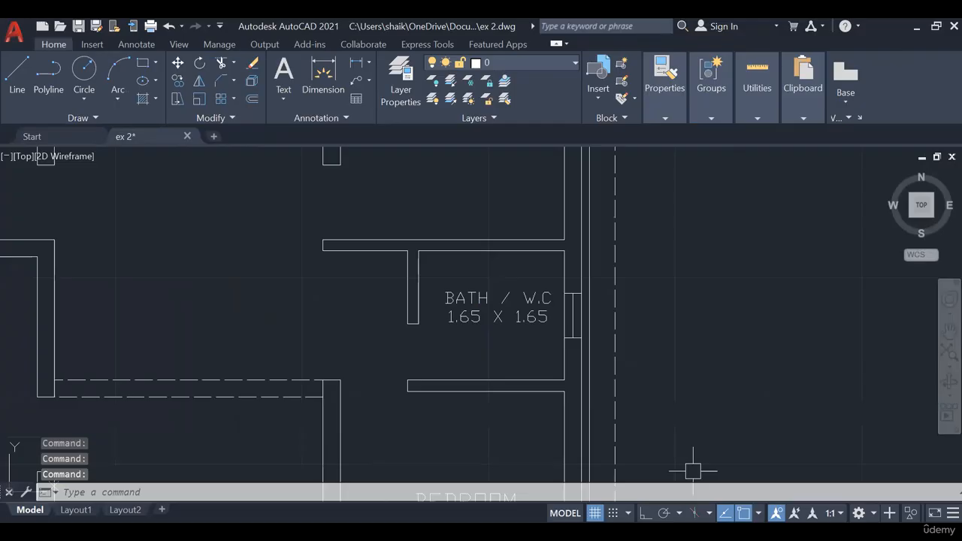
- Look up the right bath's size on PowerPoint slide 3 and set its label's size line to 1.95 X 1.73 in AutoCAD
key("alt+Tab")
left_click(809, 515)
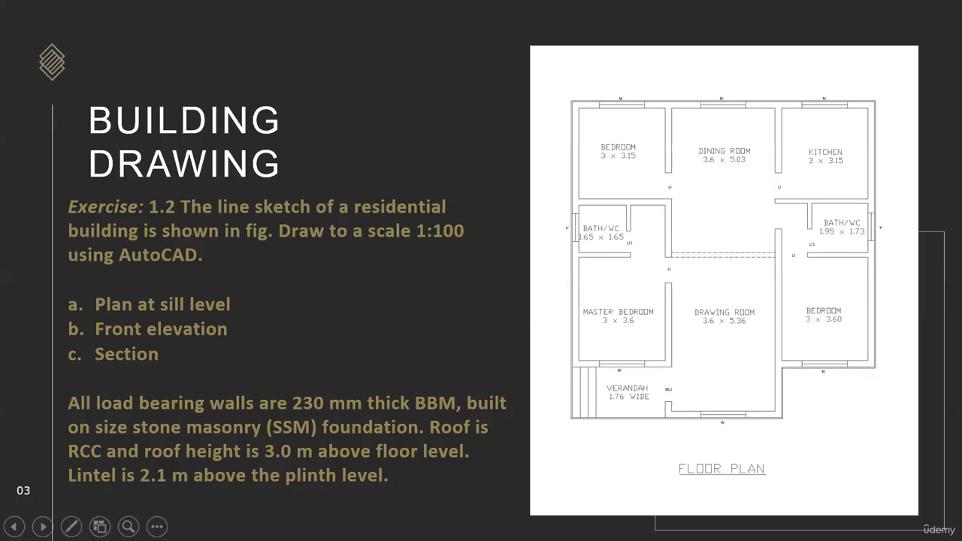
key("alt+Tab")
left_click(464, 313)
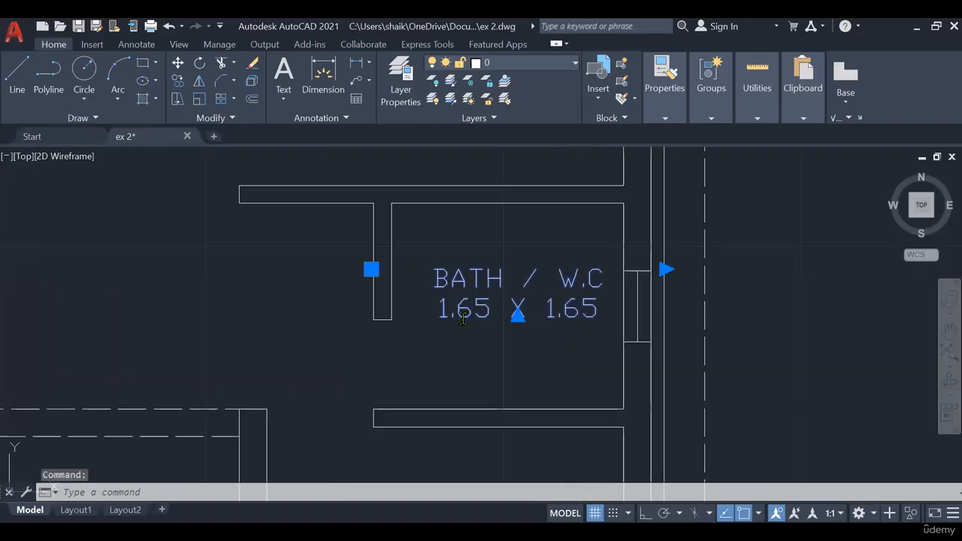
double_click(462, 323)
type("9")
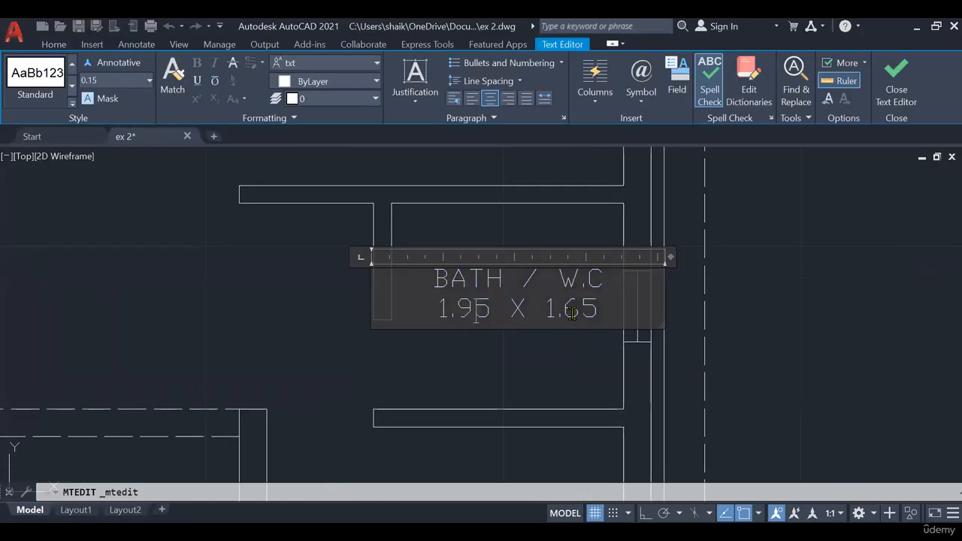
left_click_drag(565, 308, 600, 306)
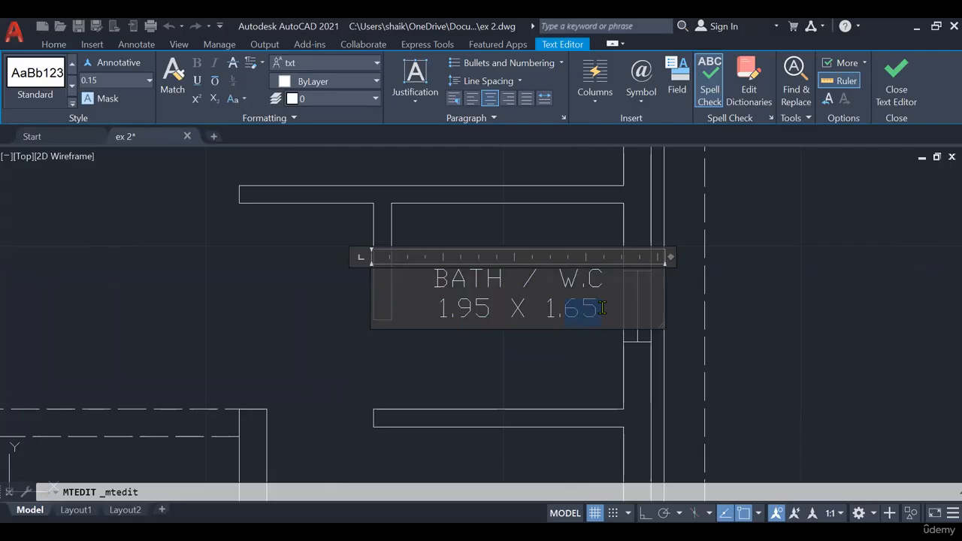
type("73")
left_click(531, 376)
scroll(455, 376, "down", 4)
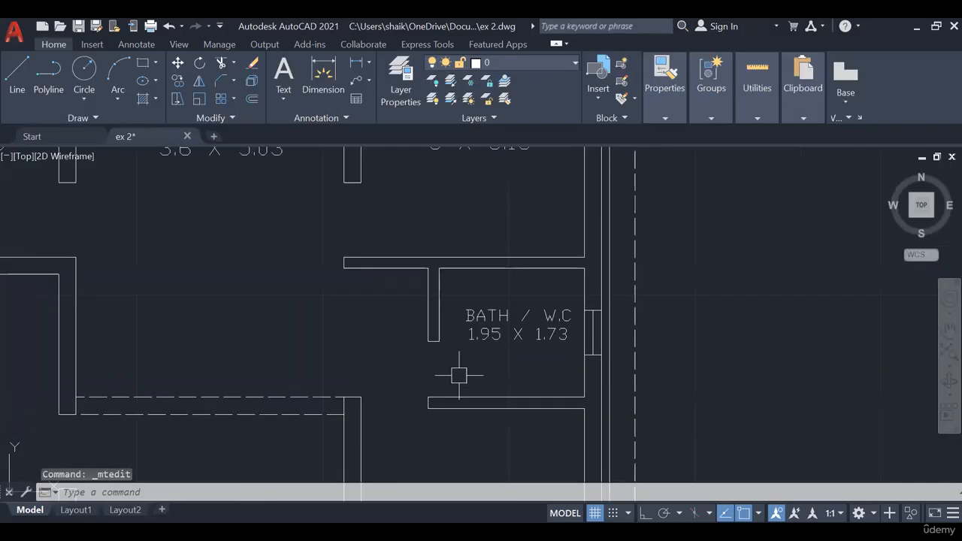
- Copy the master bedroom's label into the verandah below it
middle_click_drag(458, 366, 514, 247)
scroll(380, 339, "up", 3)
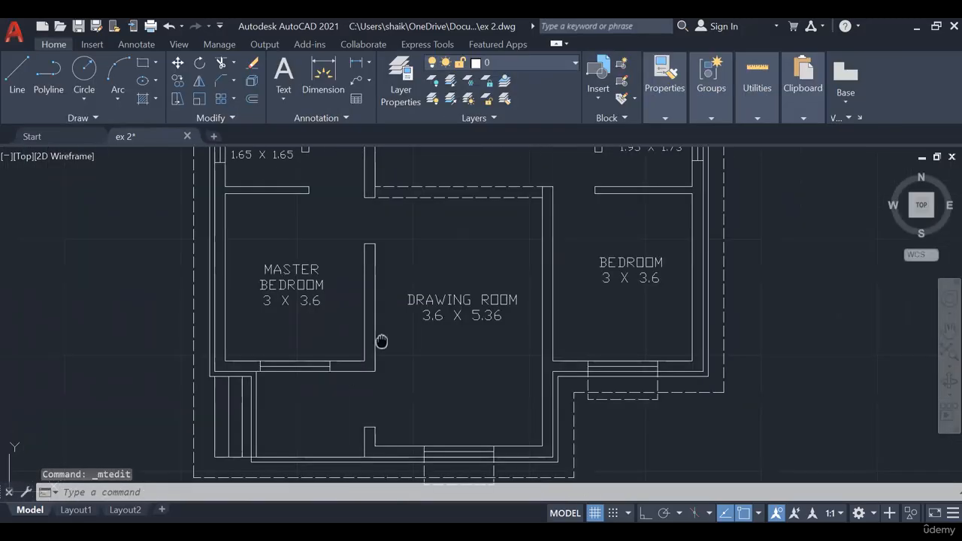
middle_click_drag(381, 338, 376, 198)
left_click(339, 188)
left_click(176, 82)
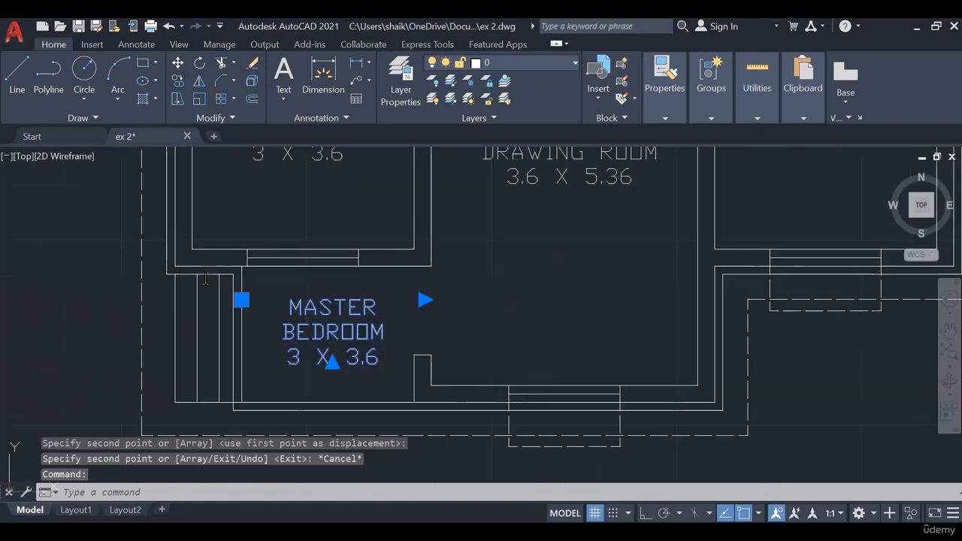
- Replace the text of the copied label in the verandah with VERANDAH and a second line reading 1.84 WIDE
left_click_drag(205, 279, 185, 275)
type("VERANDHA")
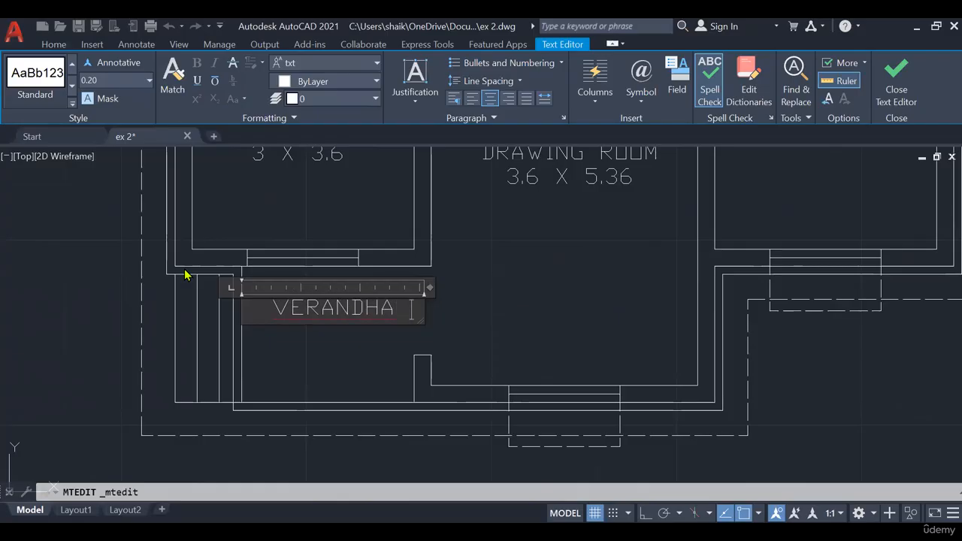
key("BackSpace")
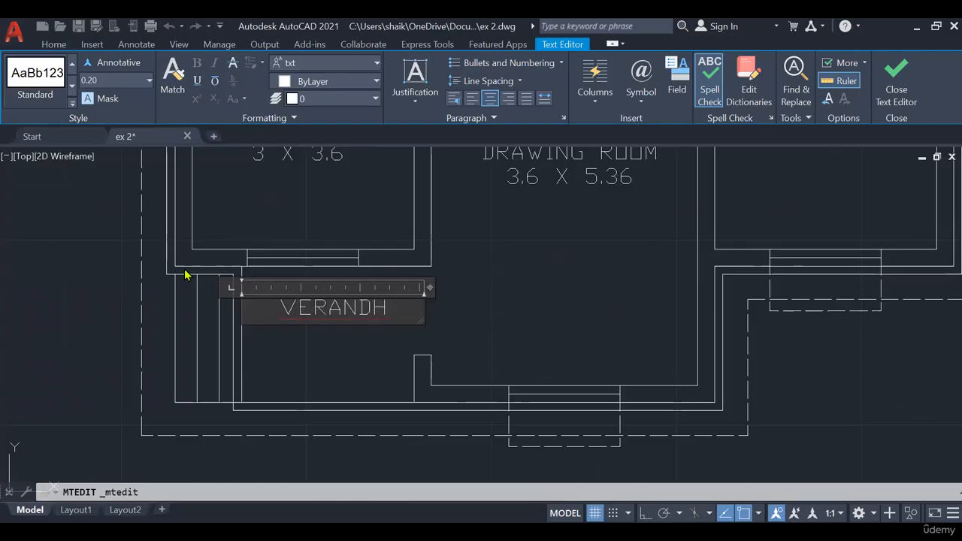
key("BackSpace")
type("AH")
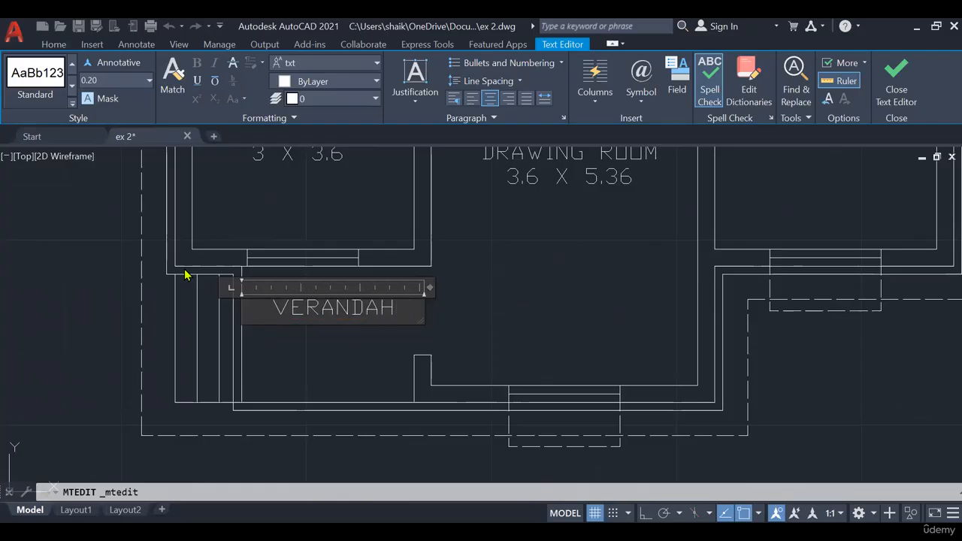
left_click(273, 340)
middle_click_drag(308, 360, 292, 318)
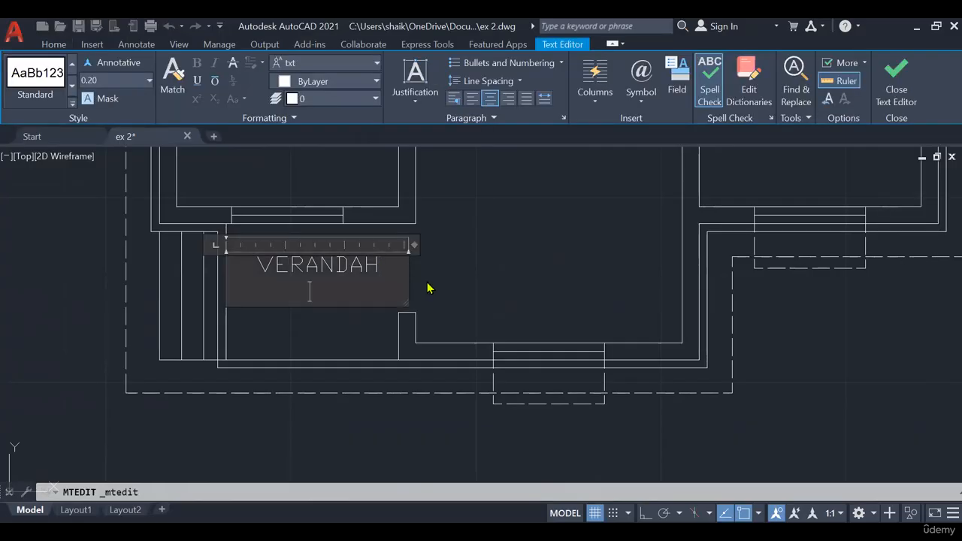
type("1.84 WIDE")
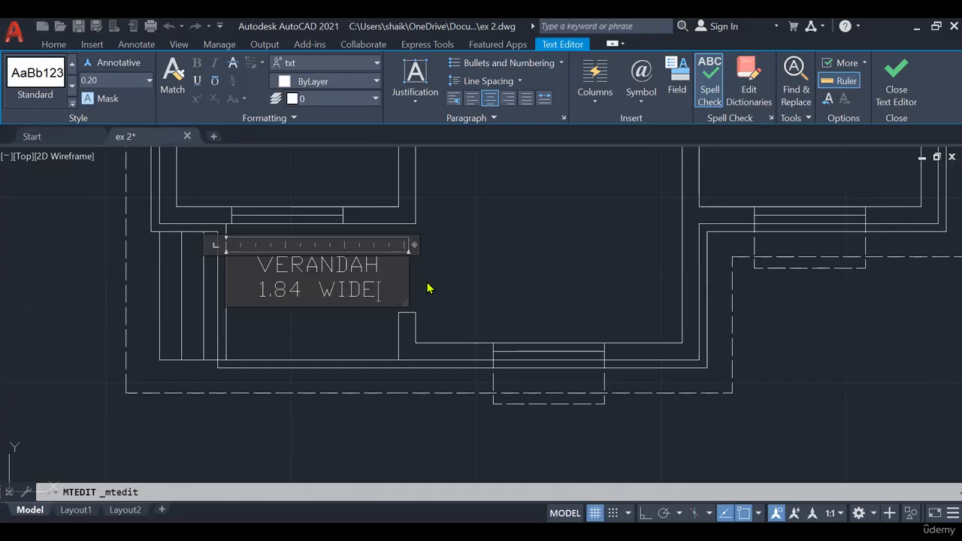
left_click(481, 280)
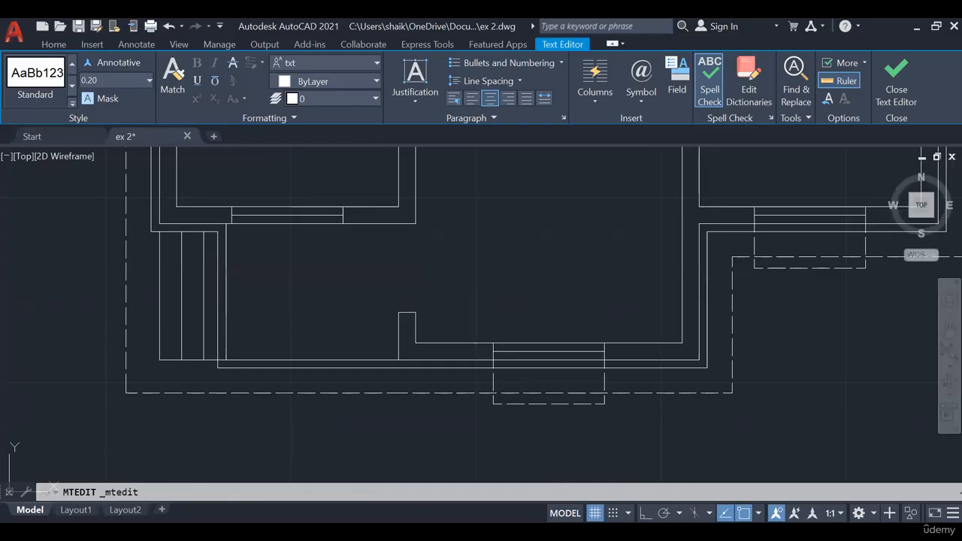
- Set the text height of the whole verandah label to 0.15
left_click(350, 279)
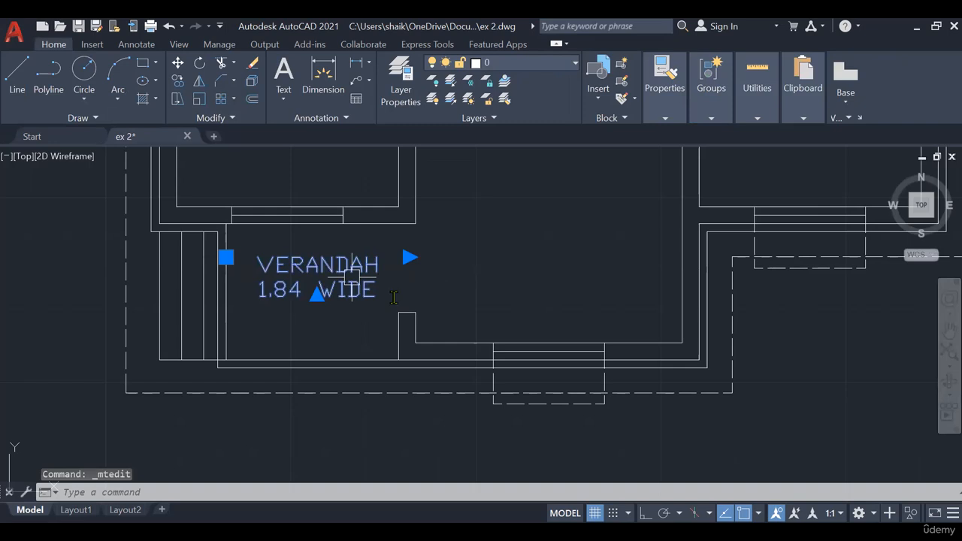
double_click(318, 293)
left_click(125, 83)
type("0.15")
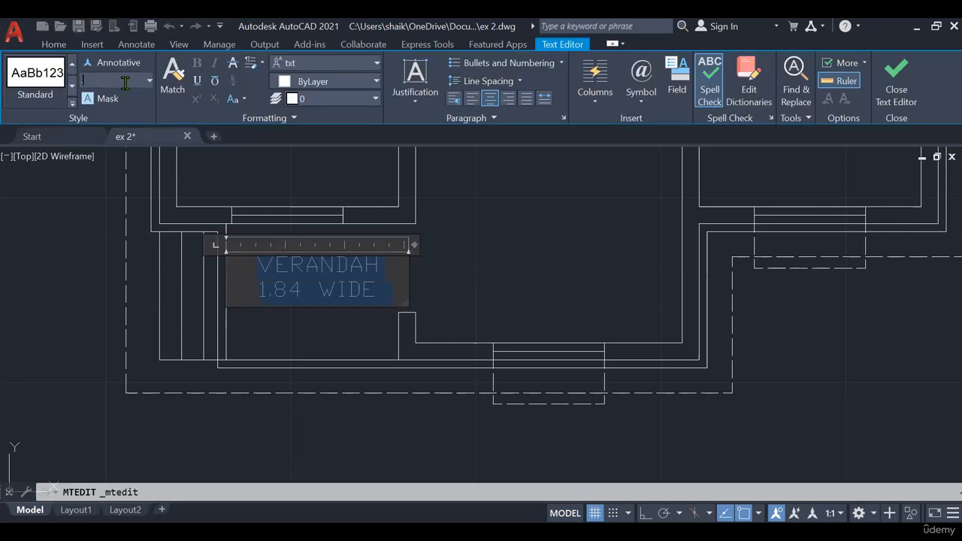
key("Return")
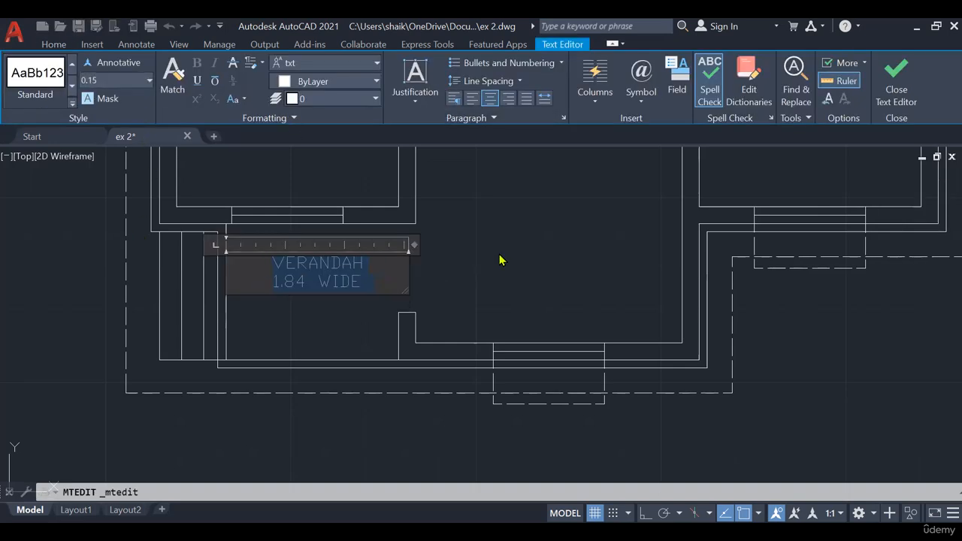
left_click(503, 260)
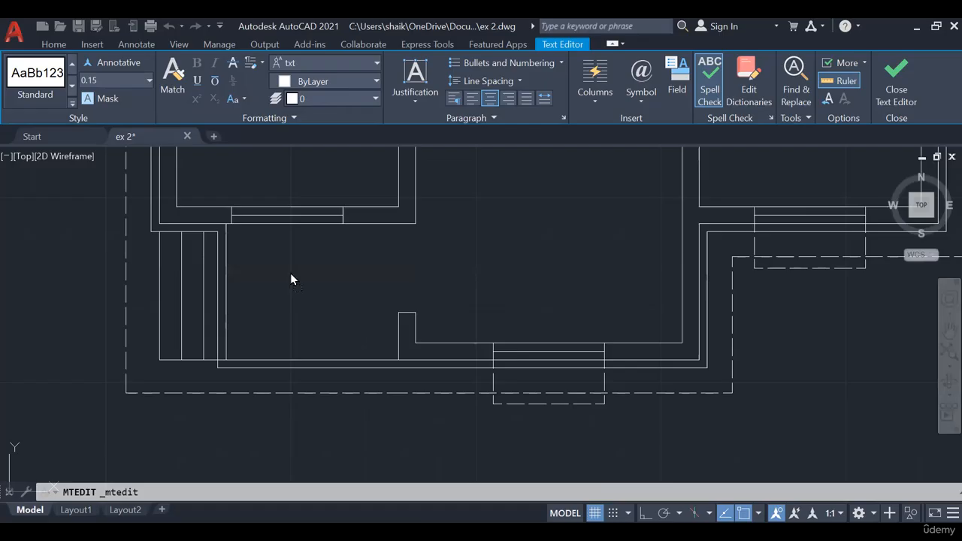
- Add the multiline text MD in the door opening between the verandah and the drawing room
scroll(466, 271, "down", 5)
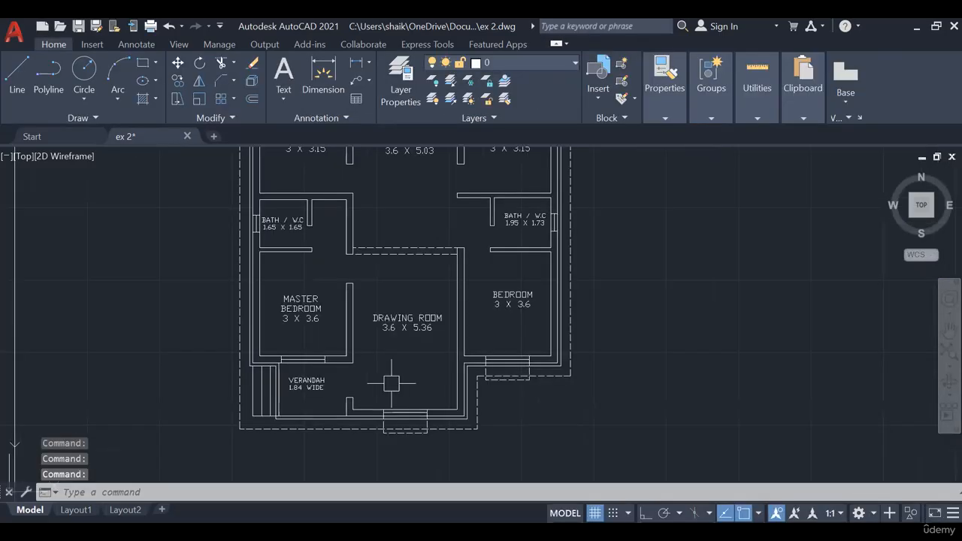
middle_click_drag(364, 289, 349, 362)
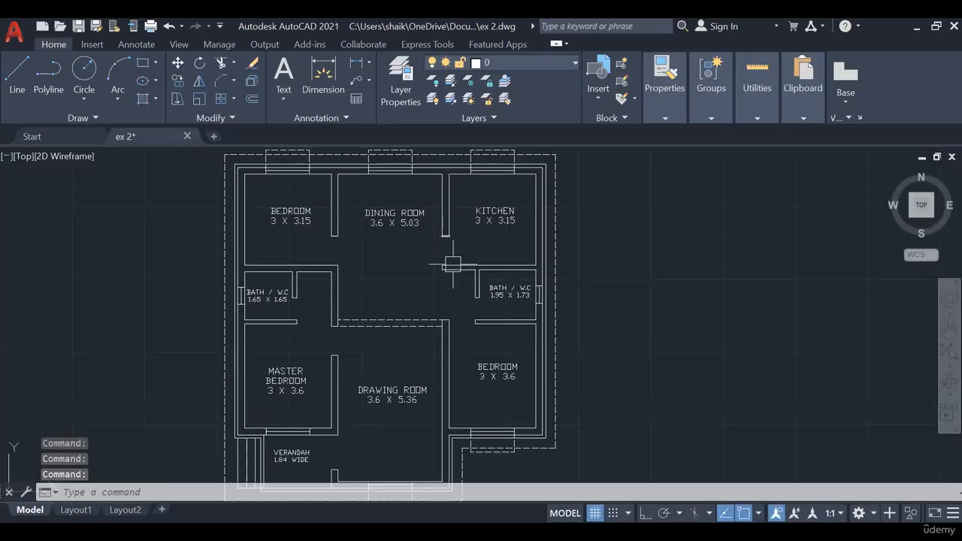
middle_click_drag(439, 336, 436, 301)
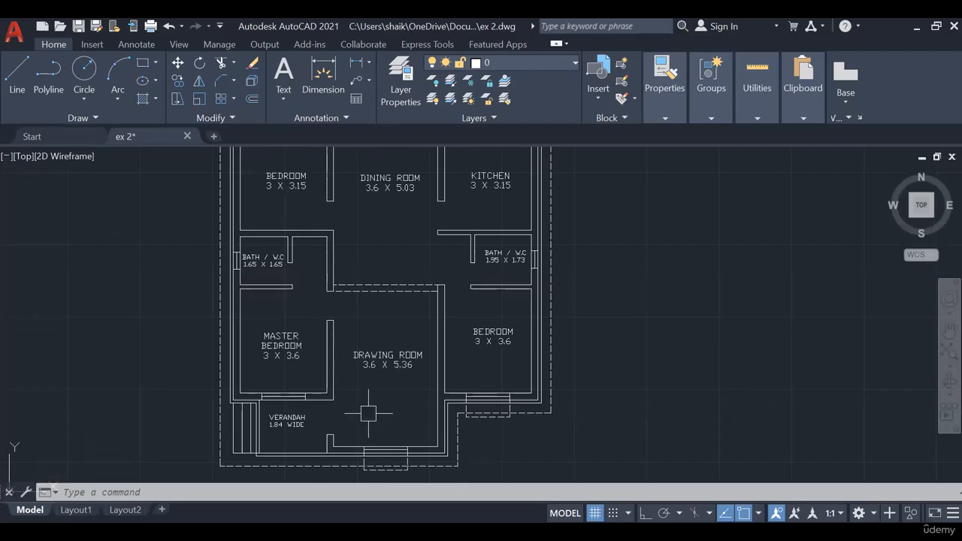
middle_click_drag(369, 413, 340, 354)
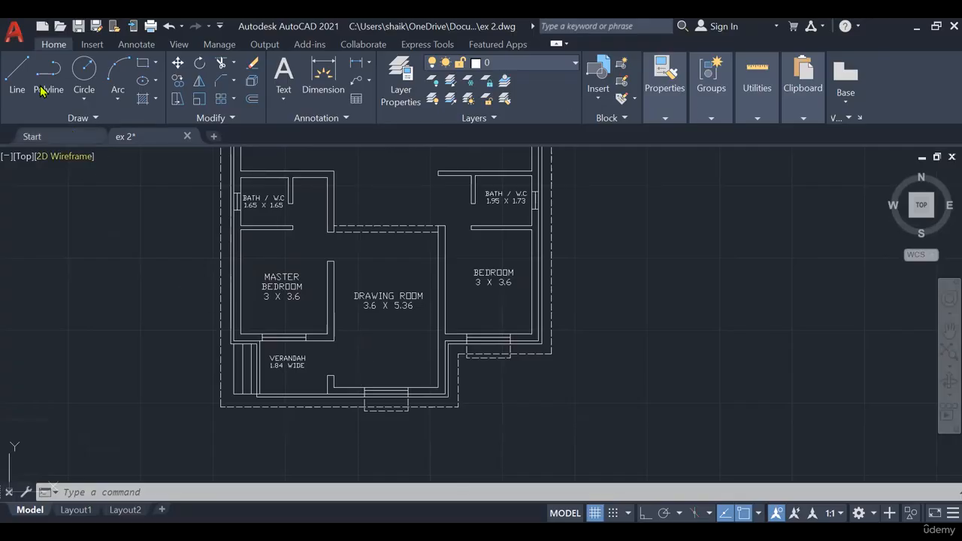
left_click(282, 74)
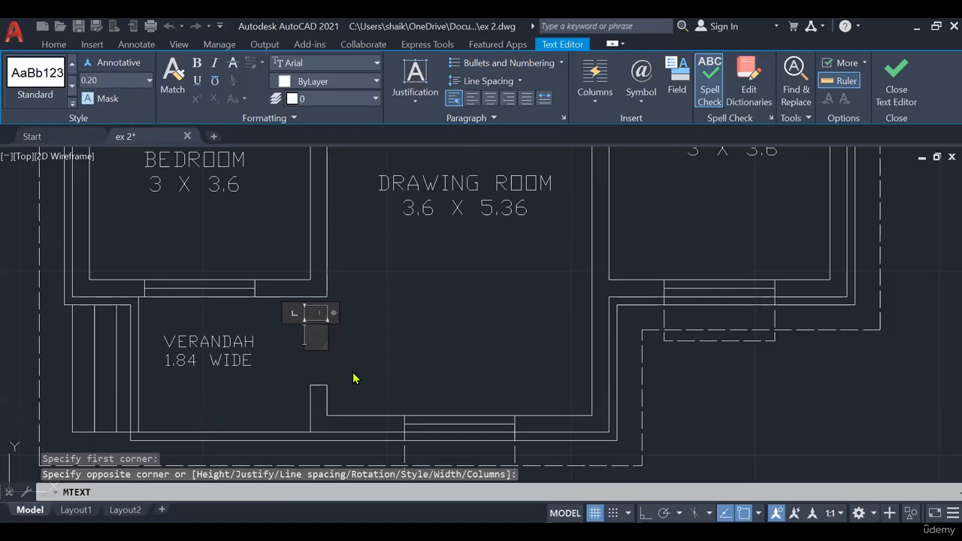
type("MD")
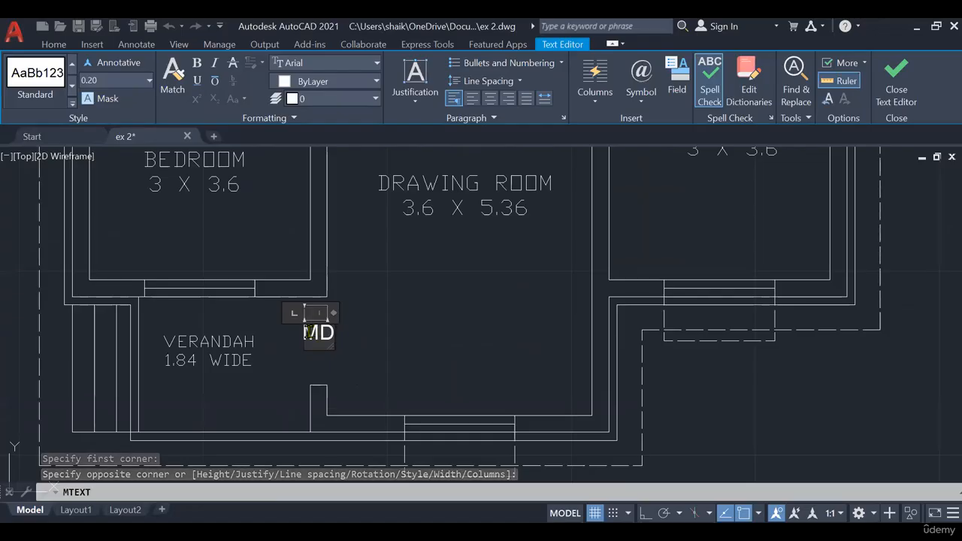
- Change the font of the MD door label to txt
left_click_drag(305, 332, 378, 339)
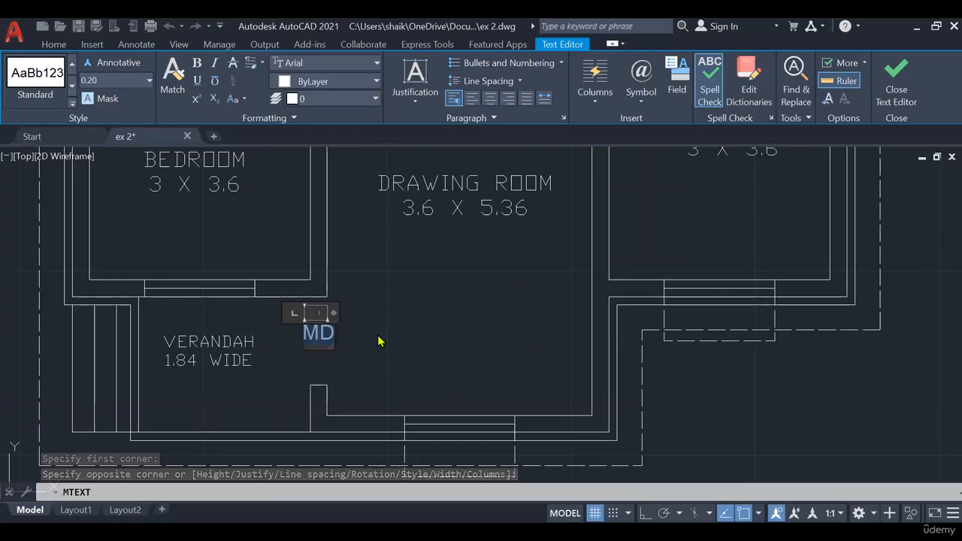
left_click(338, 64)
type("tx")
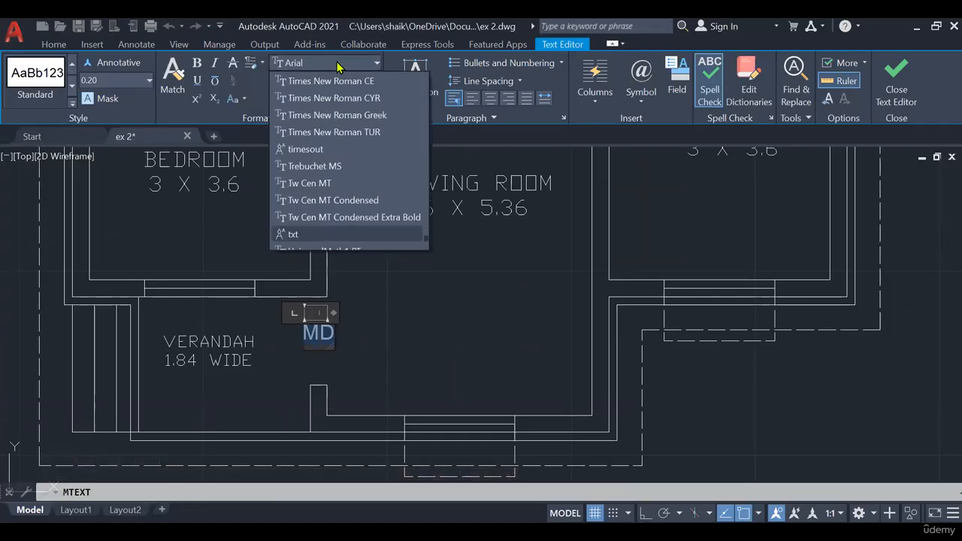
key("Return")
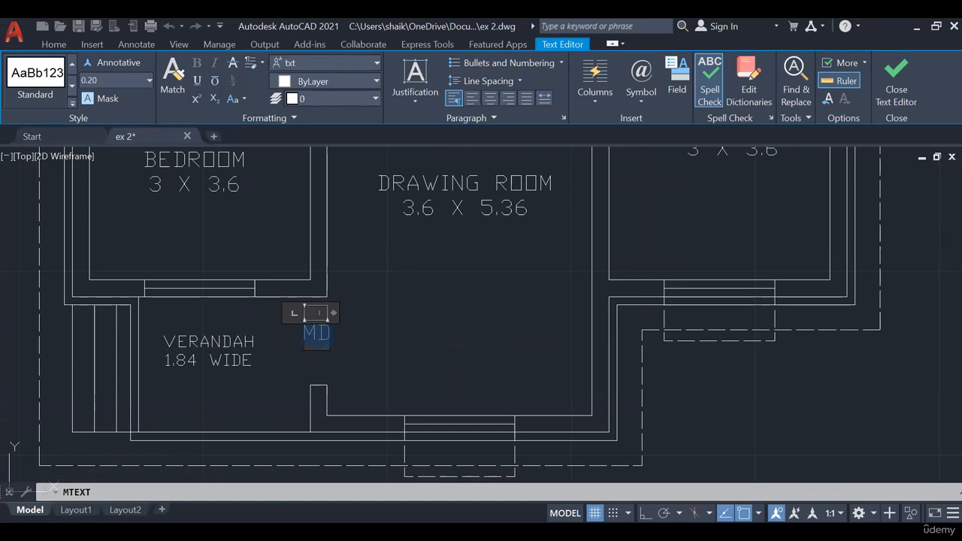
- Copy the MD door label to the door openings of the master bedroom and the left bath
left_click(329, 333)
left_click(329, 335)
left_click(183, 86)
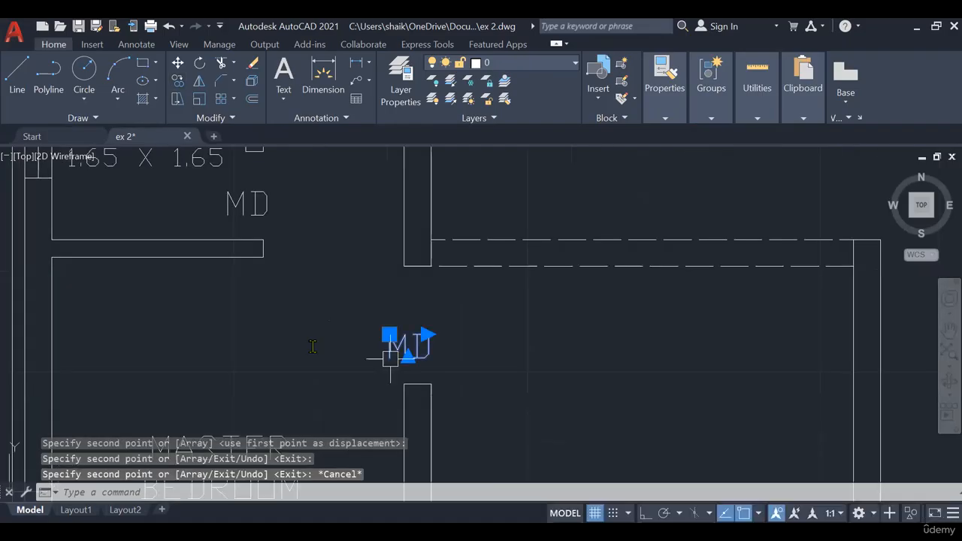
- Change the copied label at the master bedroom door to D and the one at the left bath door to D1
double_click(406, 346)
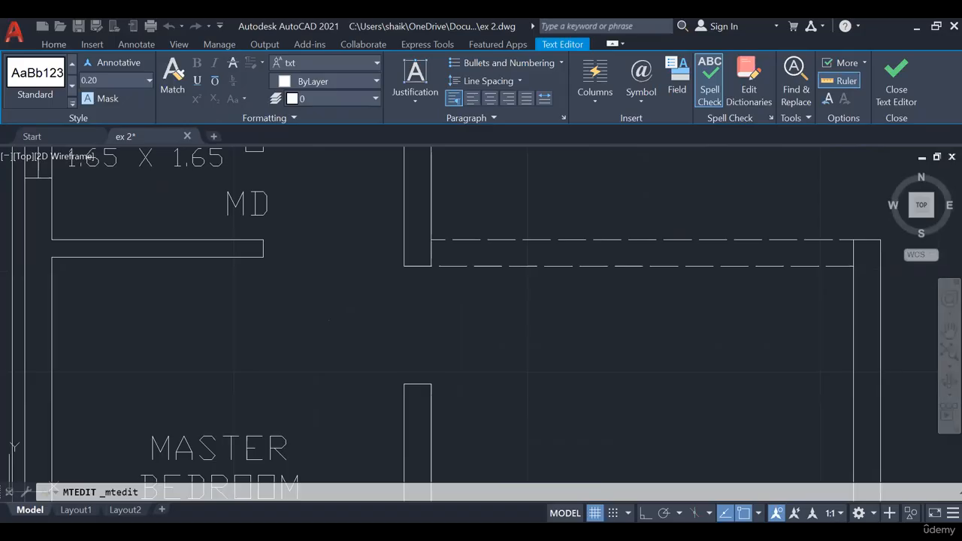
left_click(421, 343)
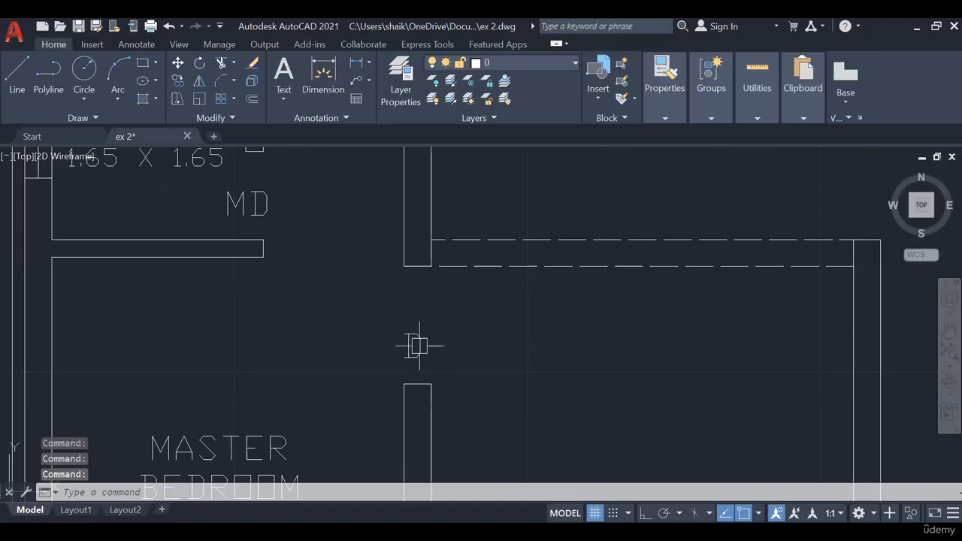
middle_click_drag(389, 298, 454, 365)
left_click(305, 272)
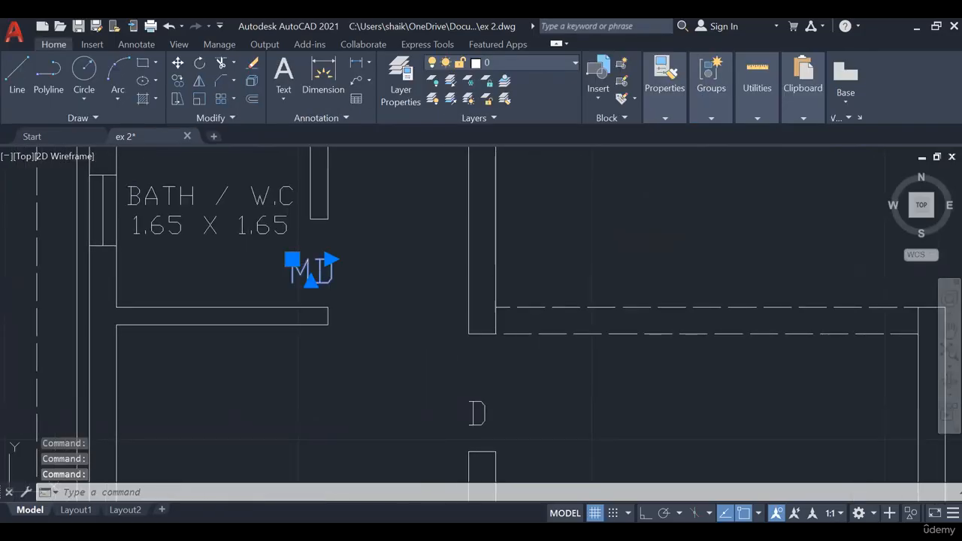
double_click(305, 274)
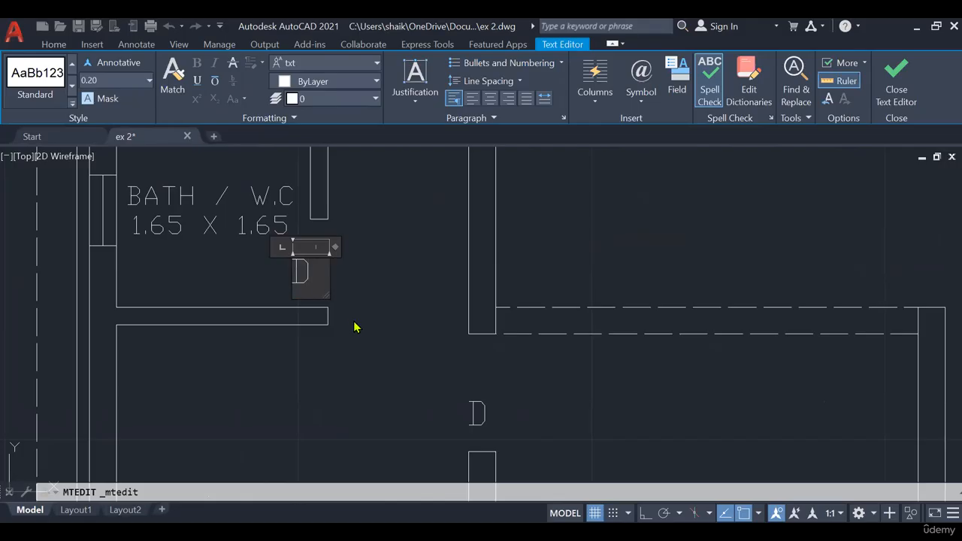
type("1")
left_click(424, 331)
- Copy label D to the other bedroom and kitchen doors, and D1 to the right bath door and below the master bedroom window
scroll(456, 360, "down", 4)
middle_click_drag(457, 361, 369, 343)
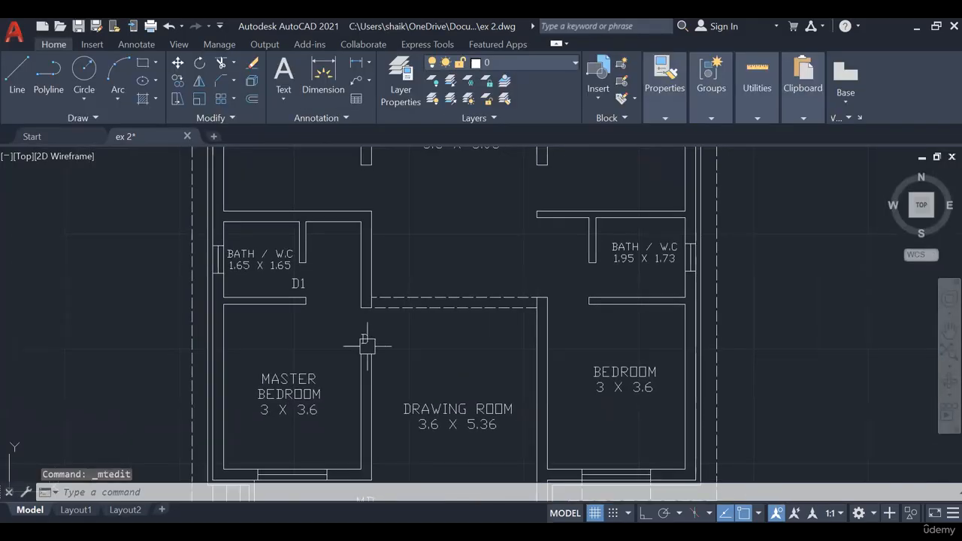
left_click(365, 340)
left_click(177, 82)
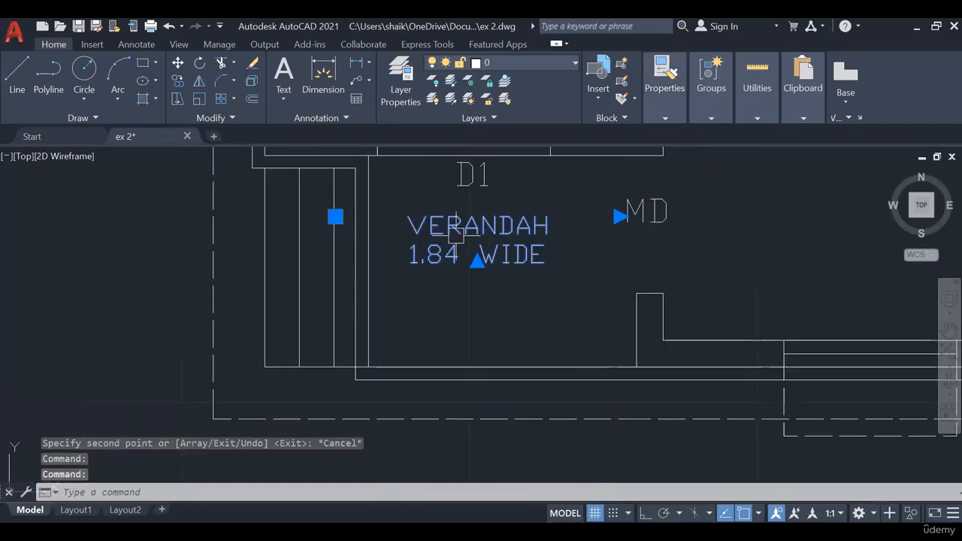
key("Escape")
- Change the D1 copy below the master bedroom window to W and copy it to the other windows and the right bath's ventilator
middle_click_drag(482, 203, 511, 344)
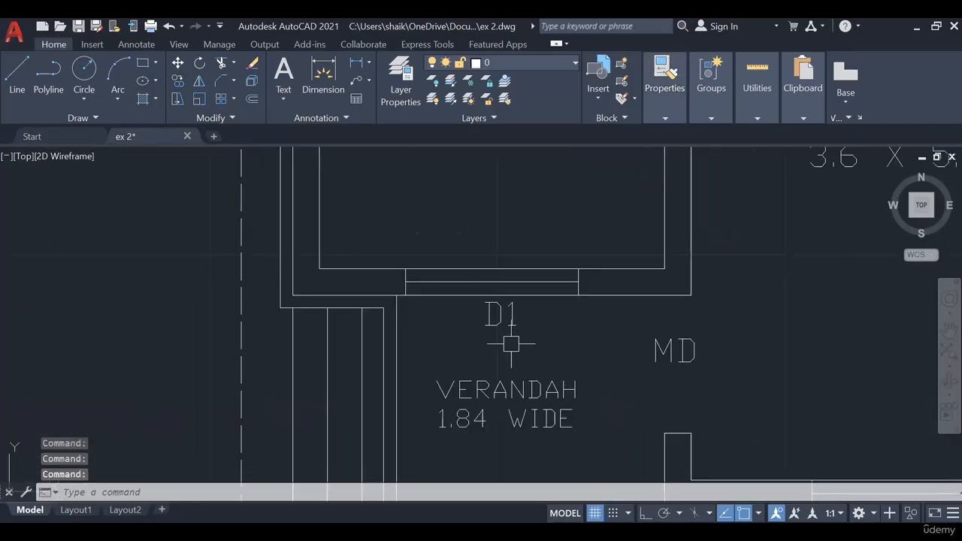
scroll(511, 344, "up", 2)
left_click(497, 302)
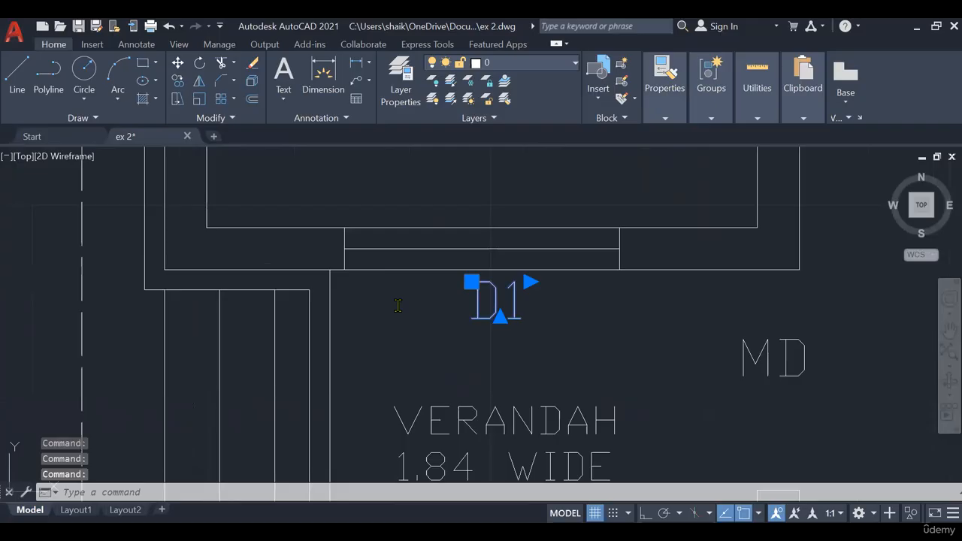
double_click(496, 302)
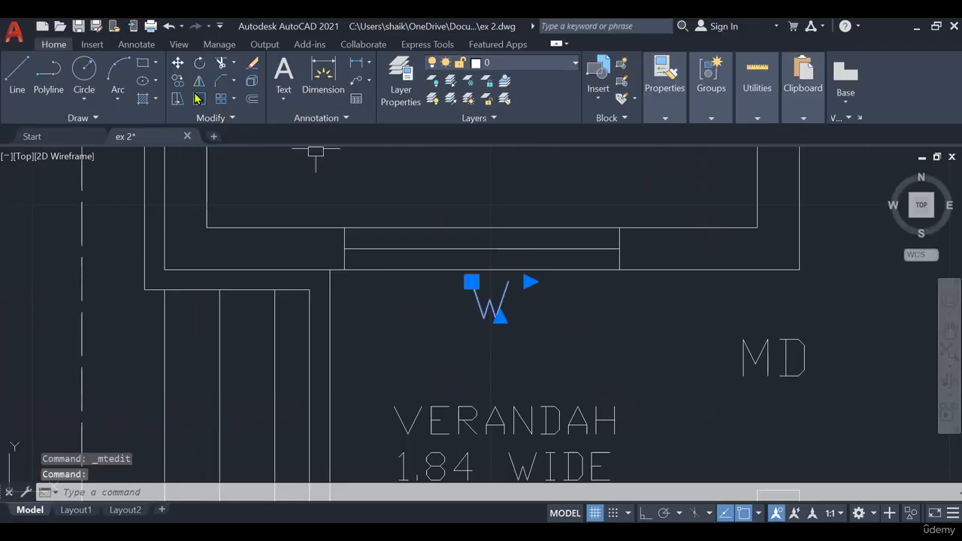
left_click(181, 81)
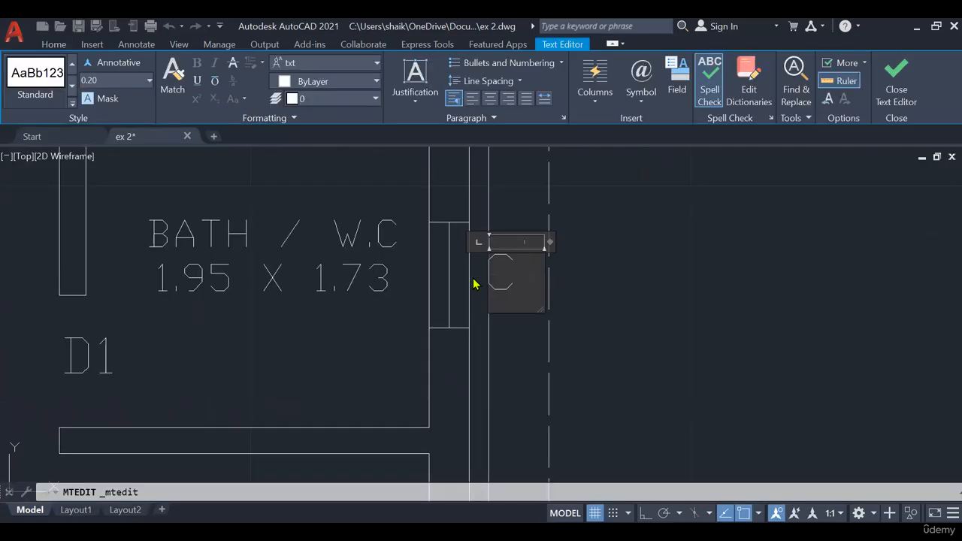
- Change the copied label beside the right bath's ventilator to V
type("1")
key("BackSpace")
key("BackSpace")
type("V")
left_click(580, 292)
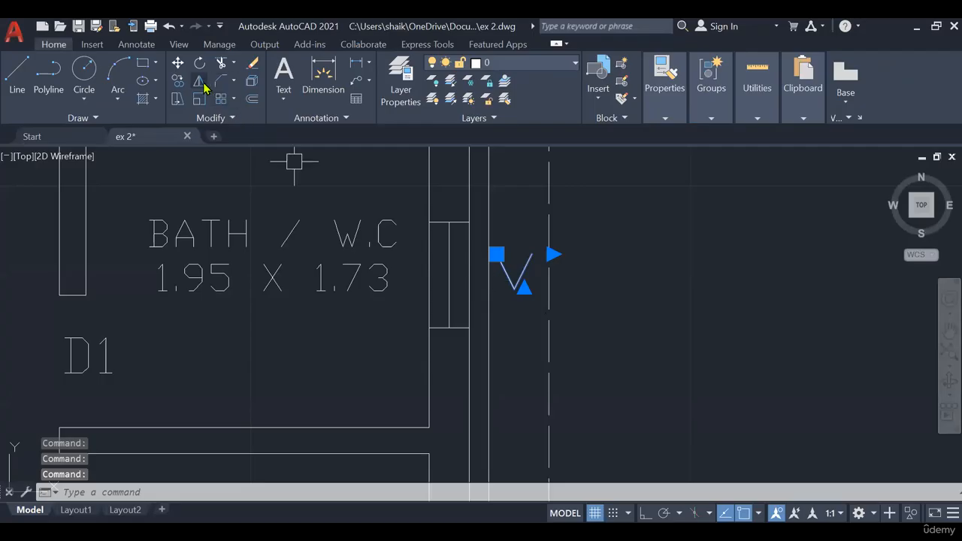
- Copy the V label from the right bath's ventilator to the outer side of the left bath's ventilator
left_click(178, 82)
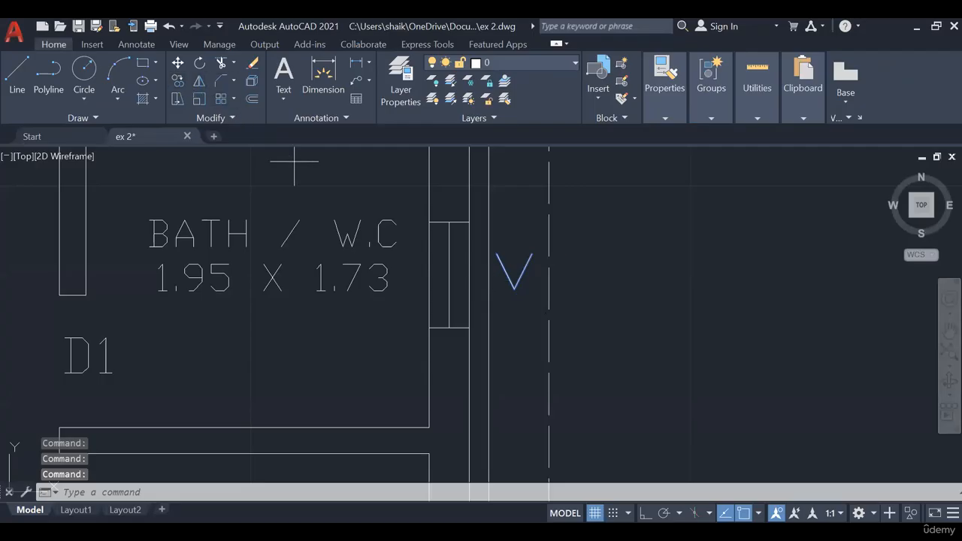
scroll(438, 278, "down", 3)
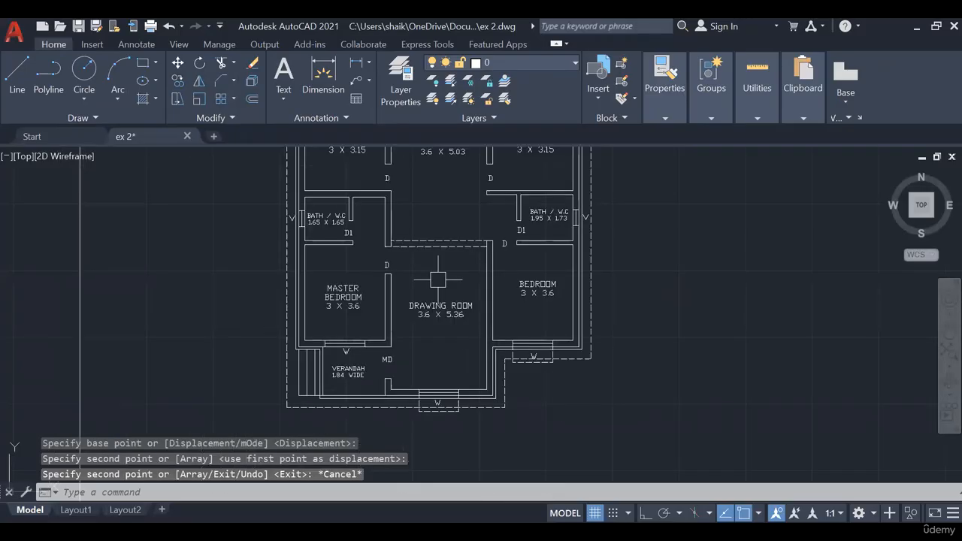
mouse_move(439, 279)
middle_mouse_down()
mouse_move(417, 262)
mouse_move(421, 324)
mouse_move(488, 319)
middle_mouse_up()
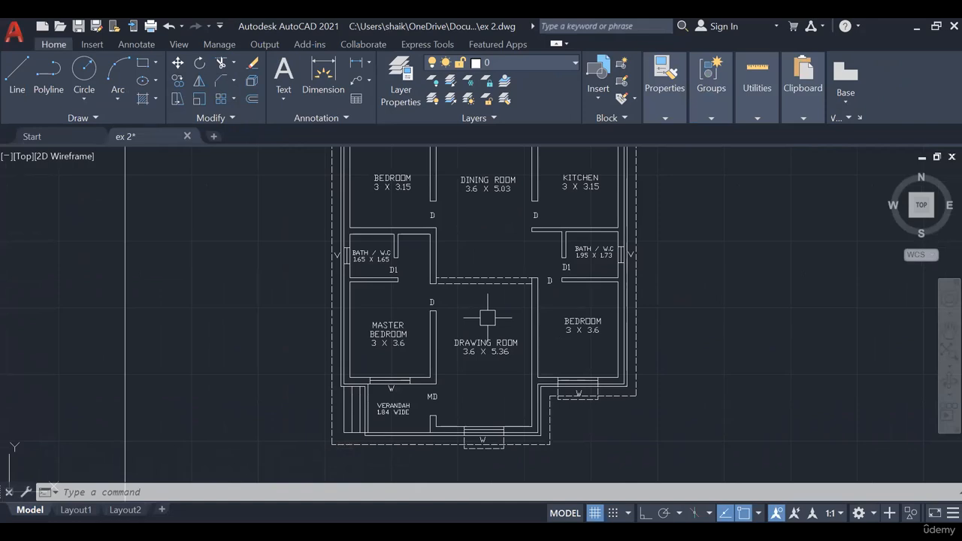
middle_click_drag(488, 317, 488, 350)
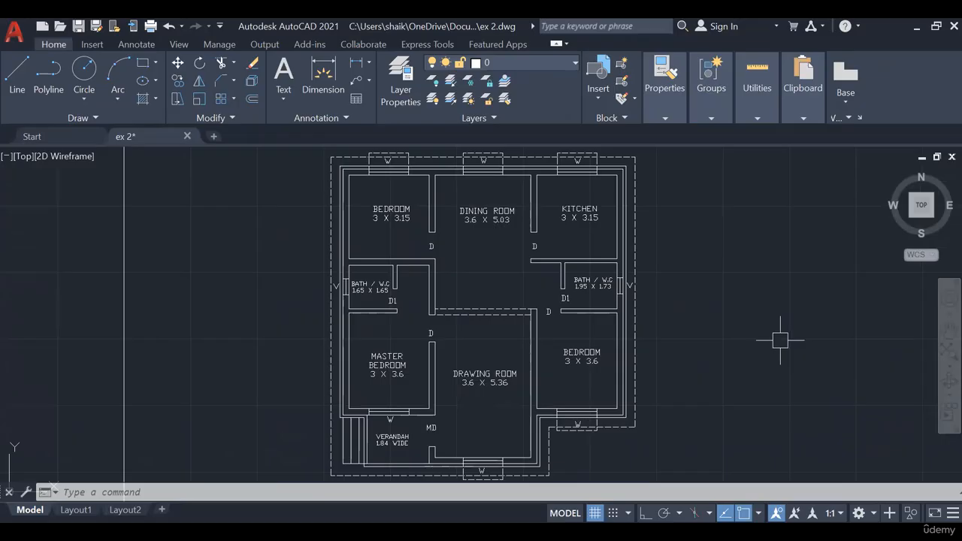
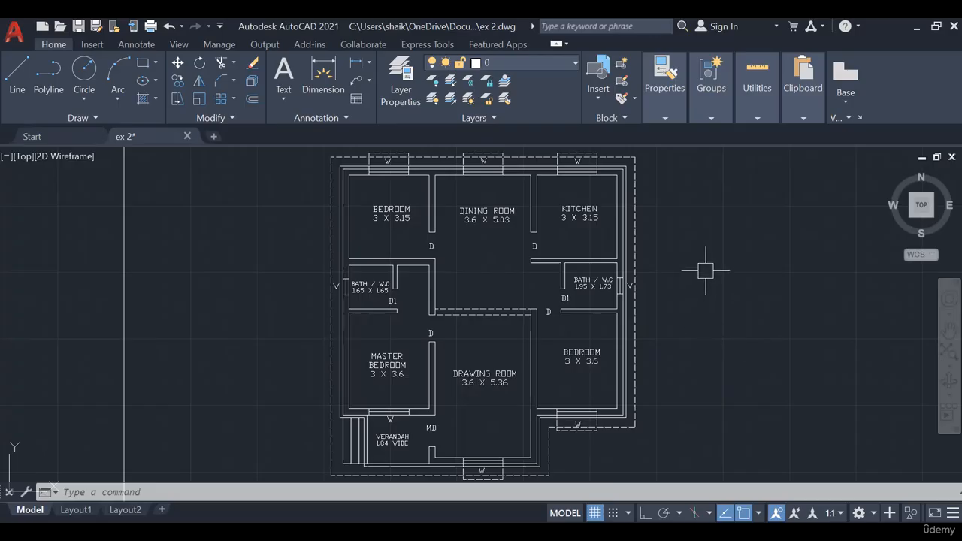
- Look through the available hatch patterns, from SOLID and the ANSI set to USER, for one suited to the walls
left_click(144, 100)
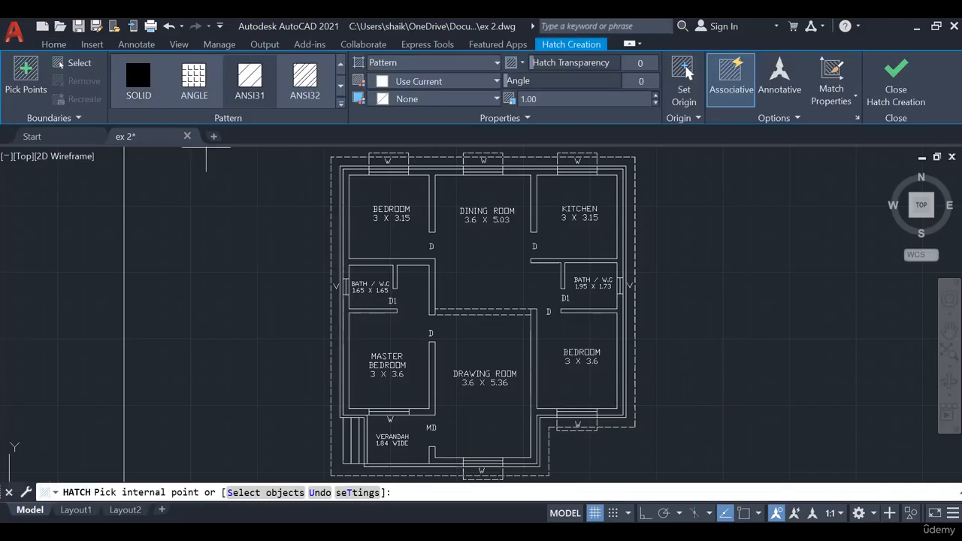
key("Escape")
left_click(142, 100)
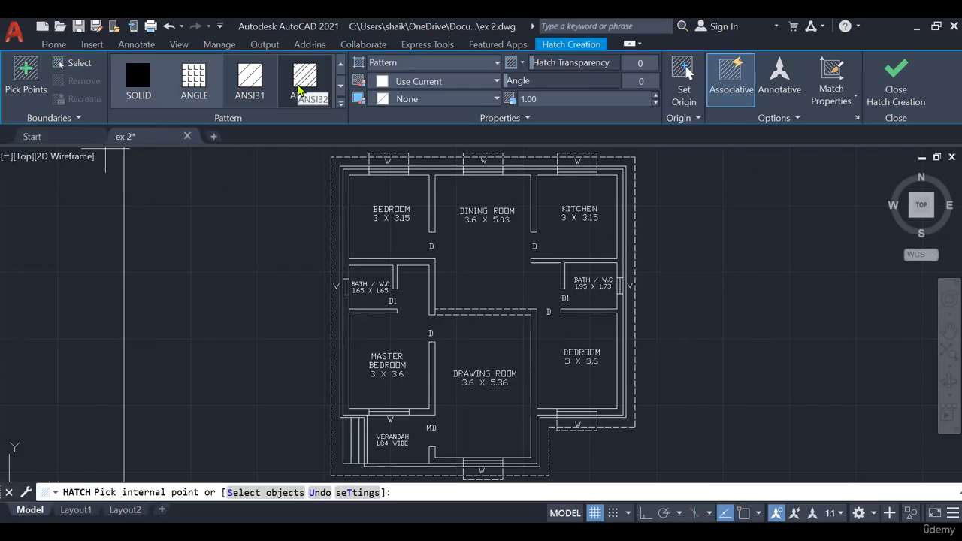
left_click(143, 101)
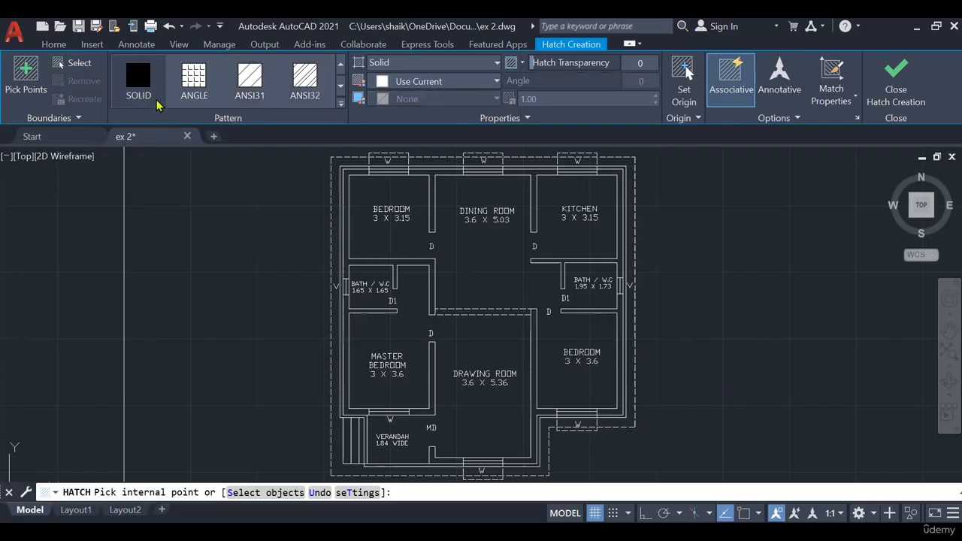
left_click(198, 104)
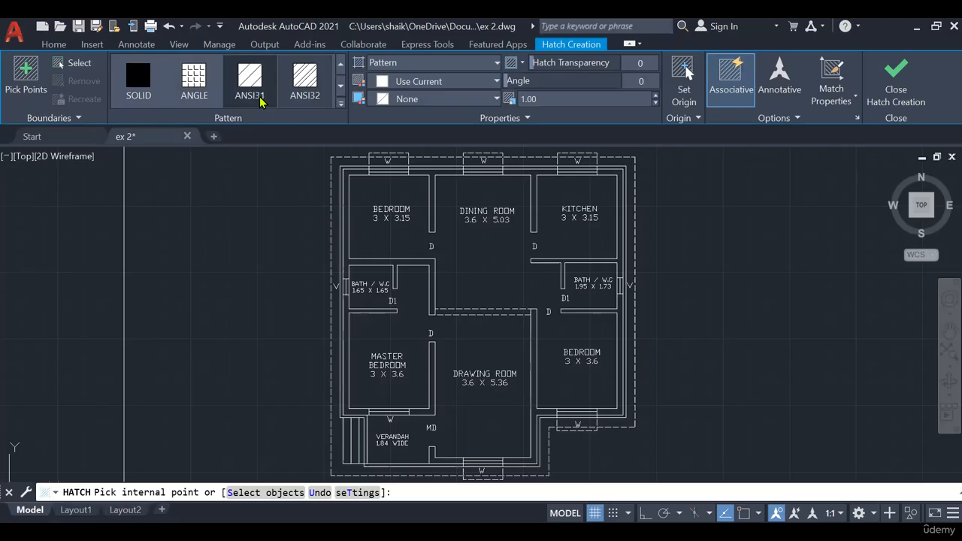
left_click(337, 87)
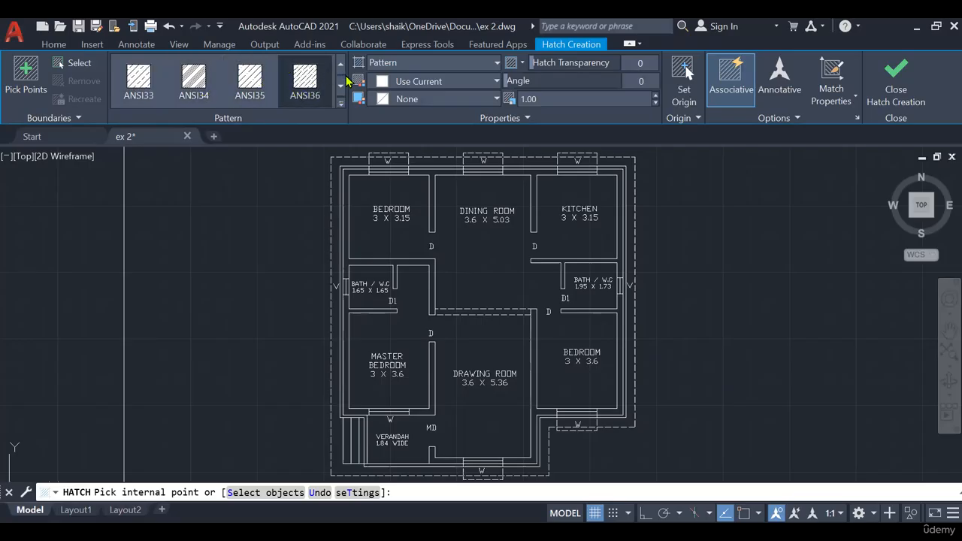
left_click(340, 85)
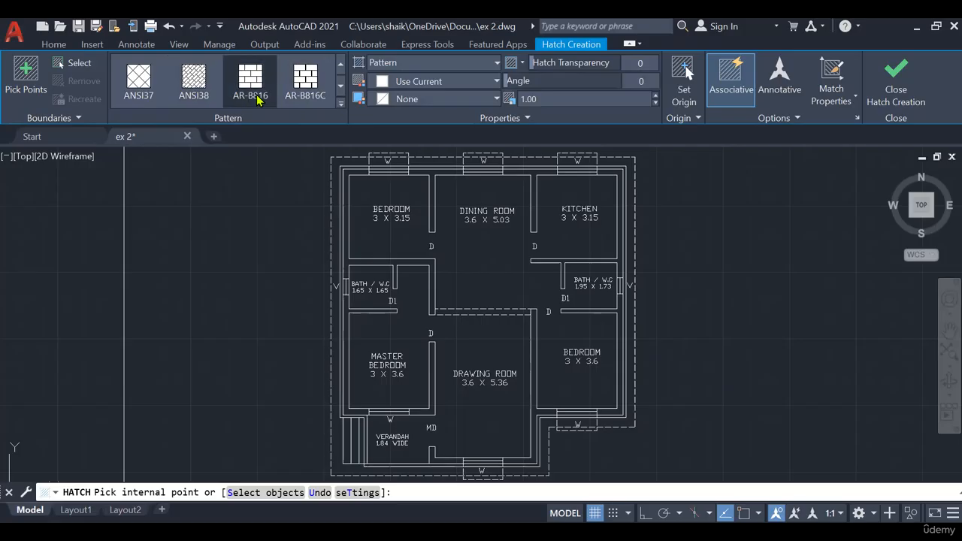
left_click(339, 87)
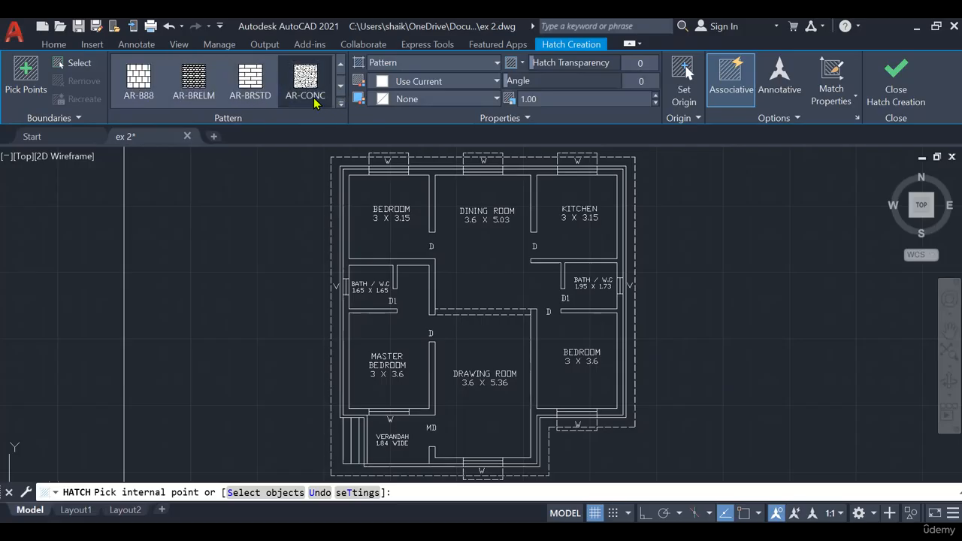
left_click(341, 86)
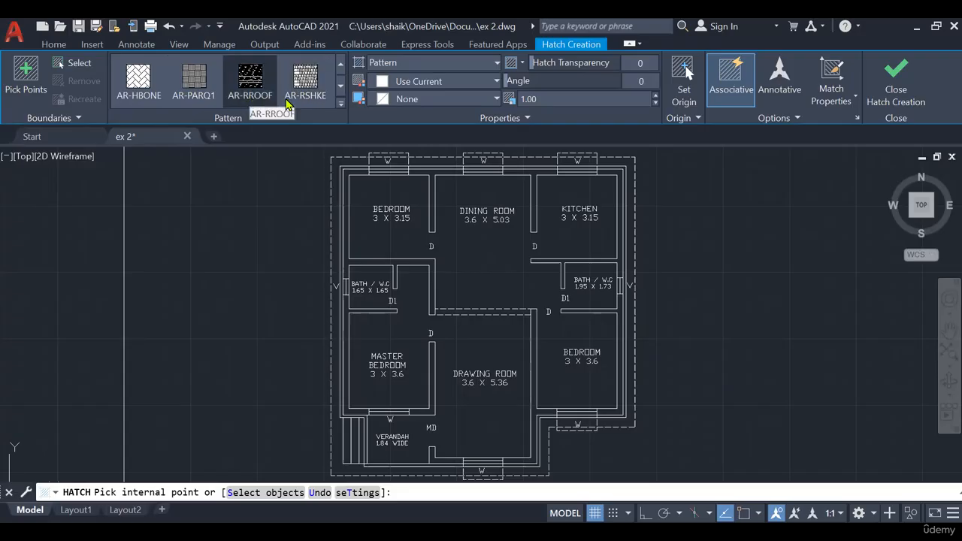
left_click(341, 88)
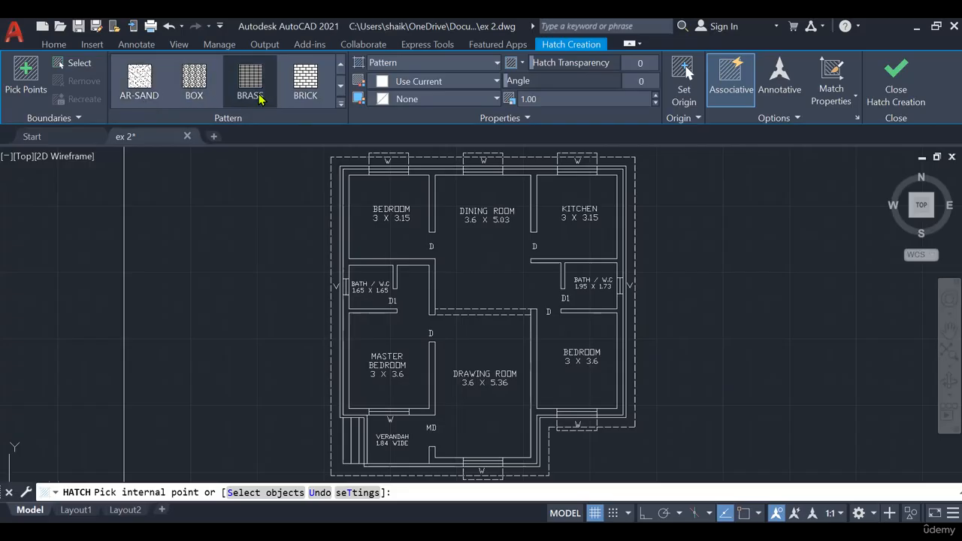
left_click(341, 88)
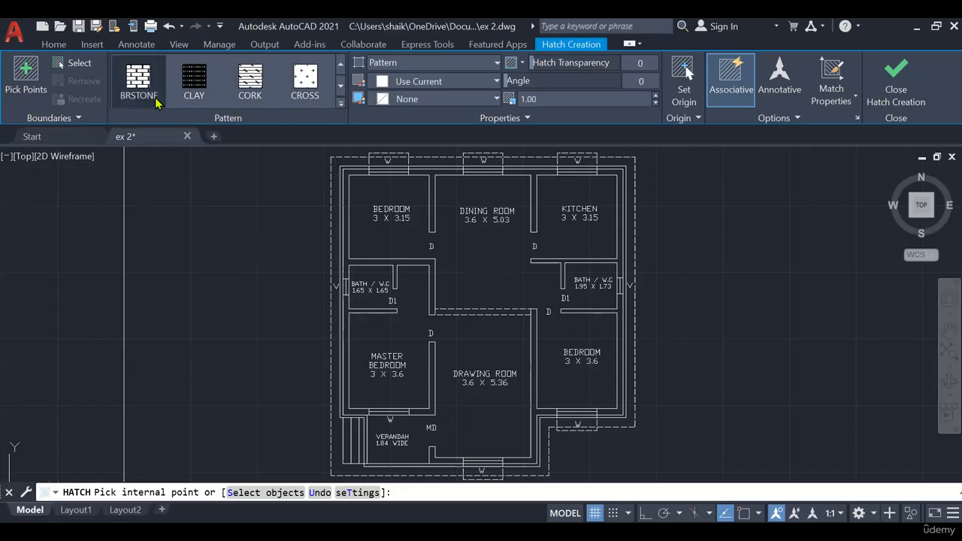
left_click(340, 87)
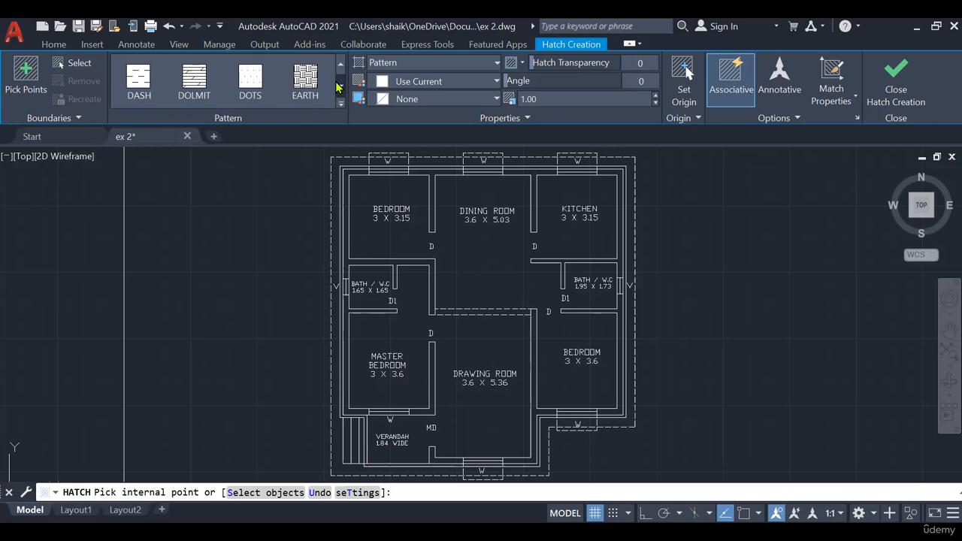
left_click(339, 88)
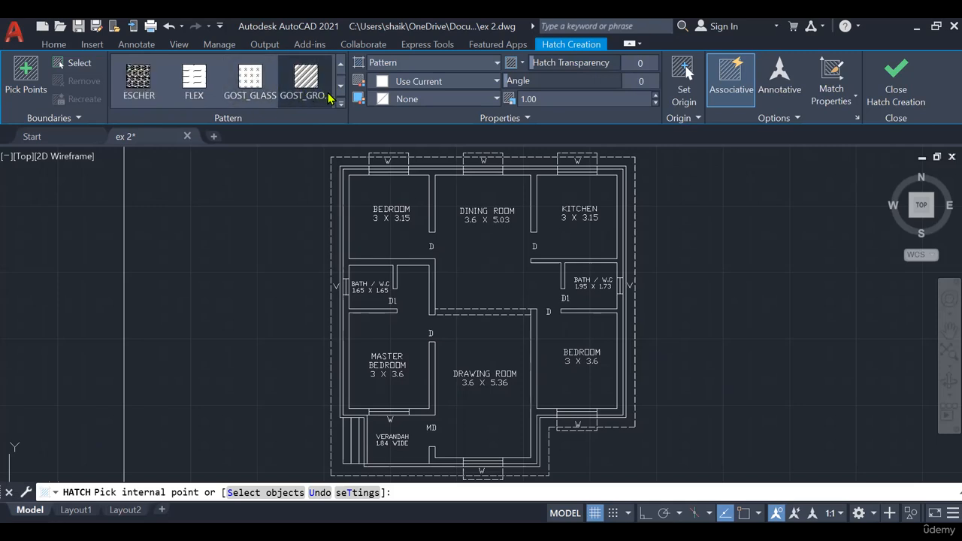
left_click(340, 88)
left_click(341, 89)
left_click(341, 89)
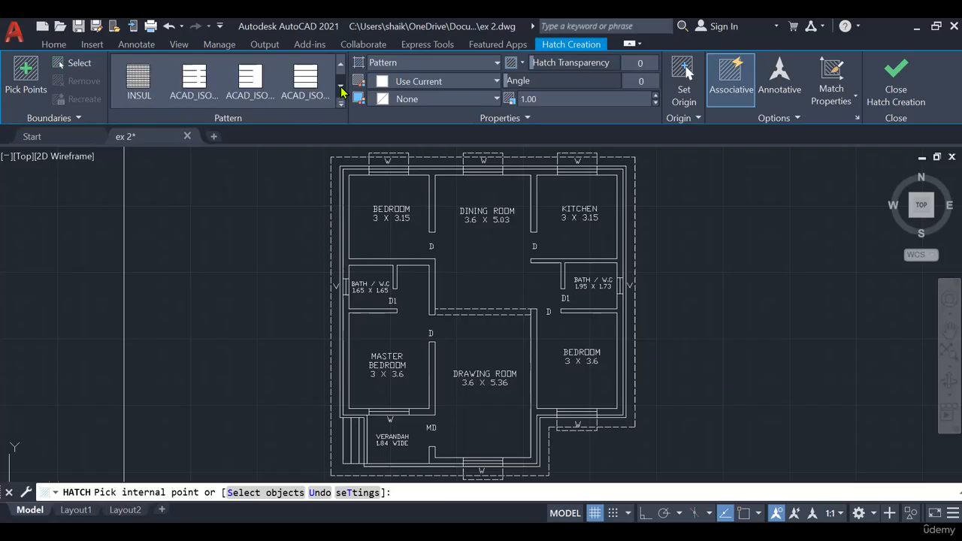
left_click(341, 90)
left_click(341, 90)
left_click(341, 90)
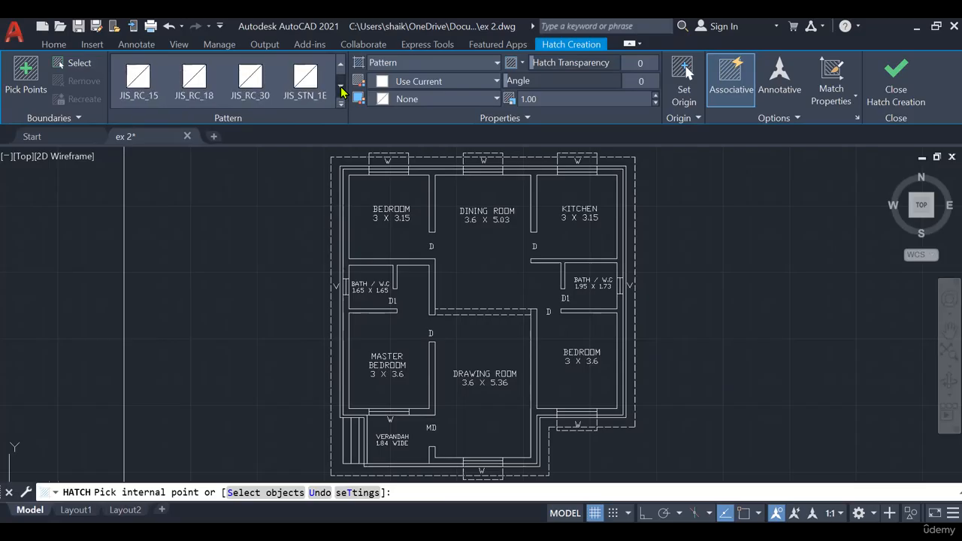
left_click(341, 90)
left_click(341, 90)
left_click(341, 90)
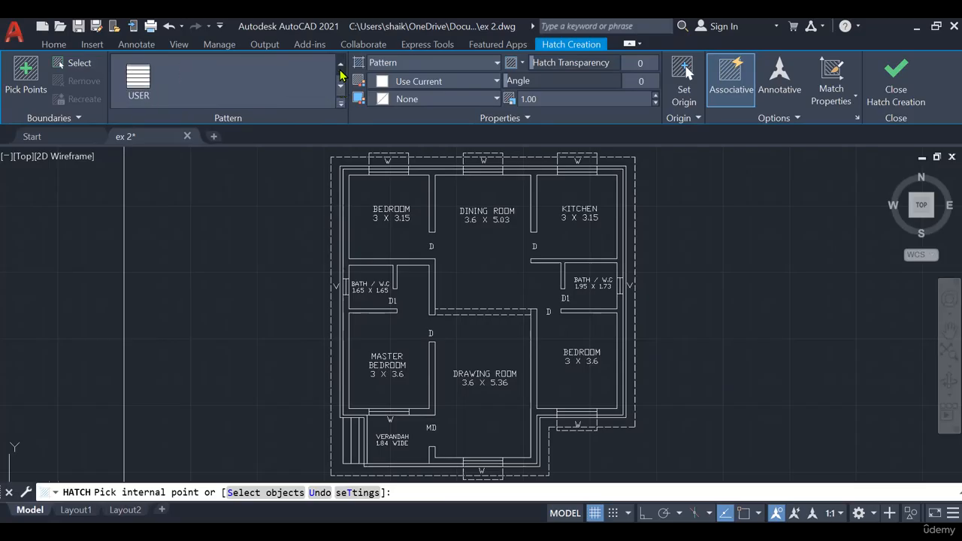
scroll(340, 71, "up", 10)
scroll(340, 72, "up", 3)
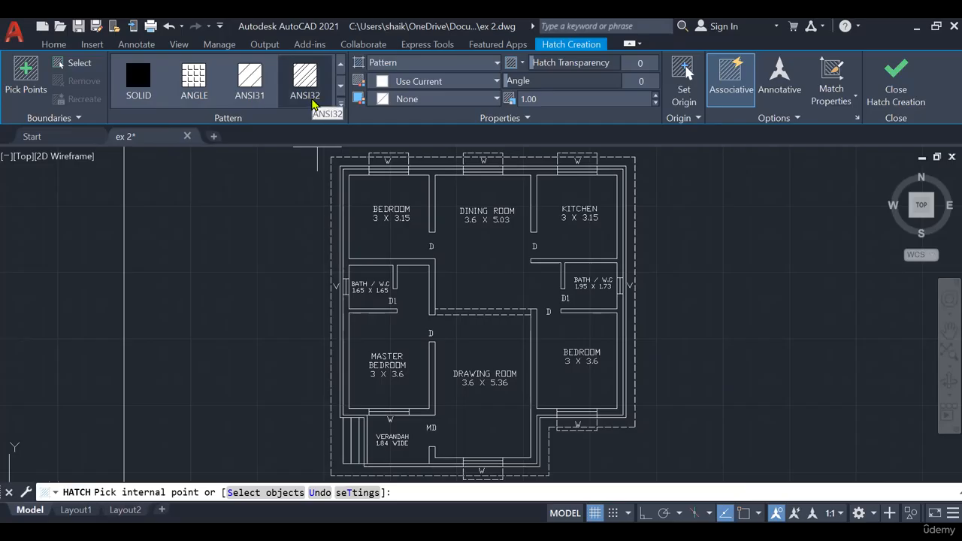
left_click(340, 86)
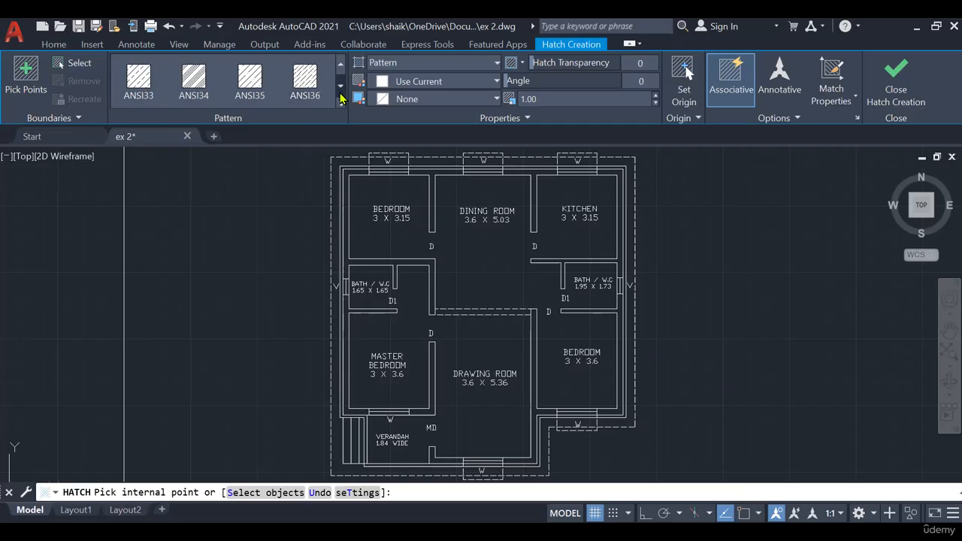
left_click(340, 65)
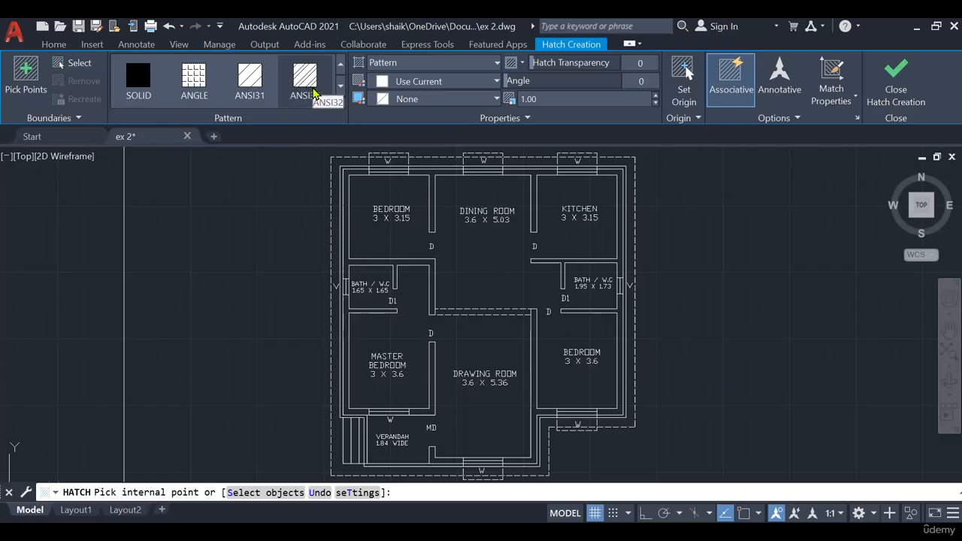
left_click(314, 92)
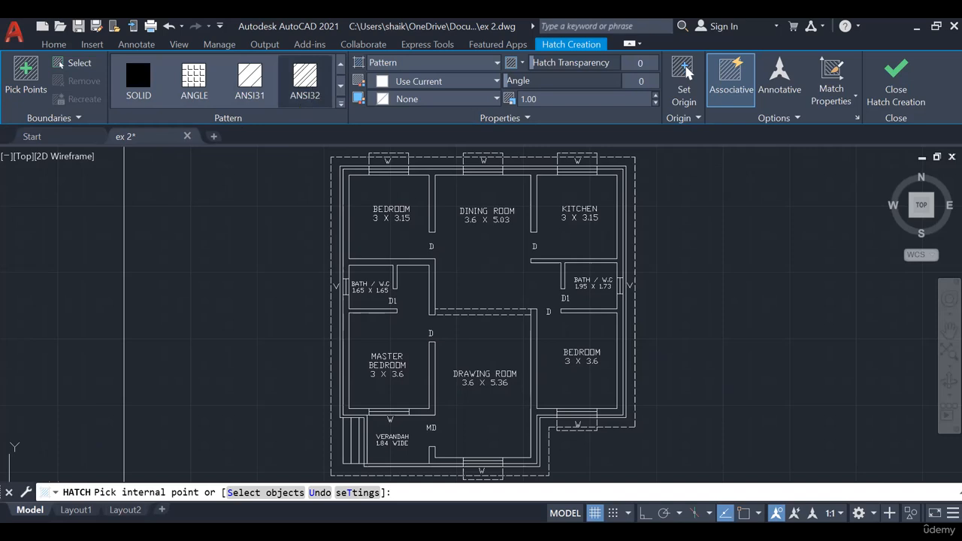
key("Escape")
key("Escape")
key("Escape")
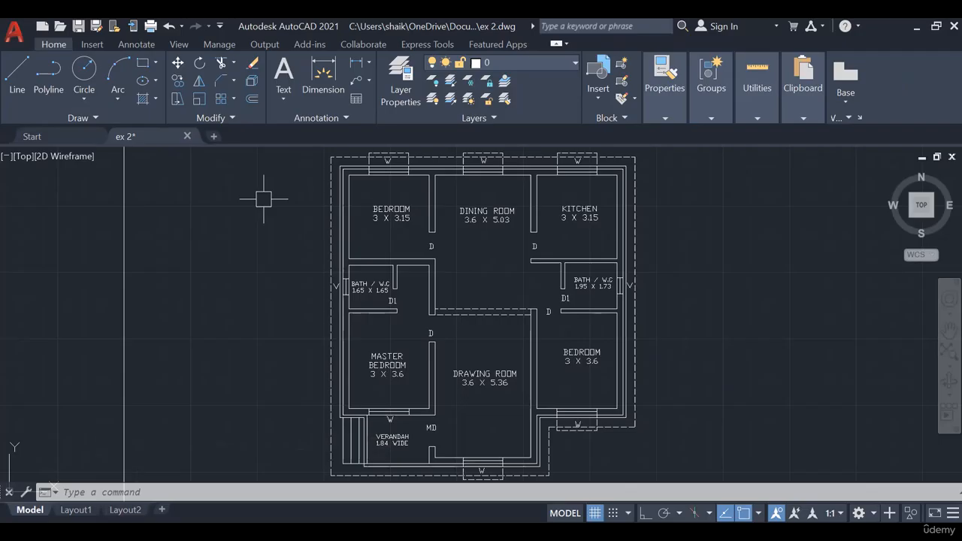
- Hatch the inner and outer walls of the floor plan with the ANSI32 pattern, leaving the door and window openings unfilled
left_click(142, 98)
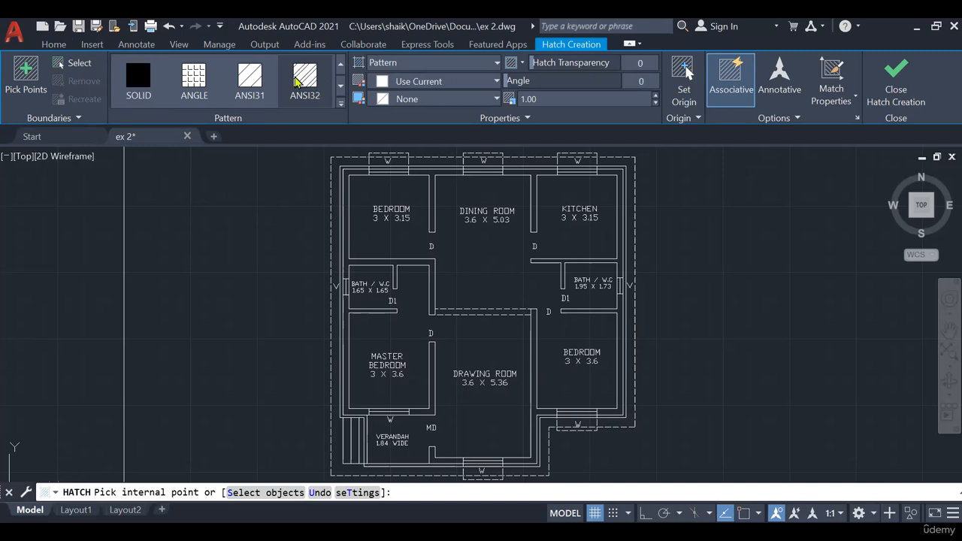
left_click(340, 86)
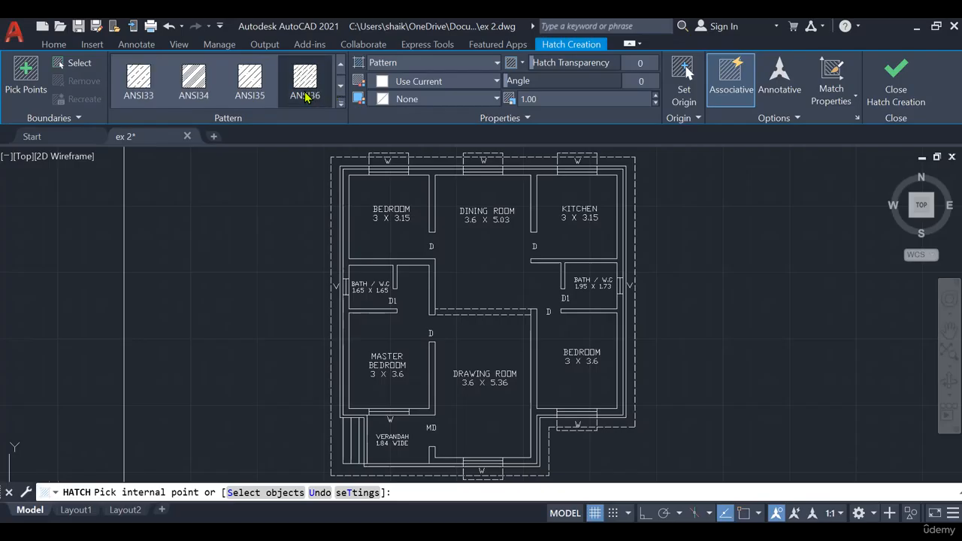
left_click(137, 88)
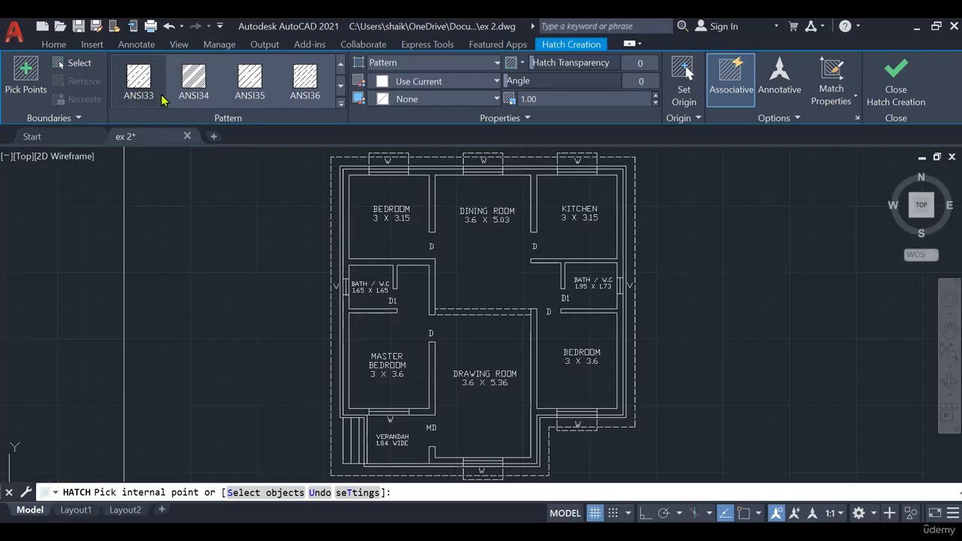
left_click(340, 64)
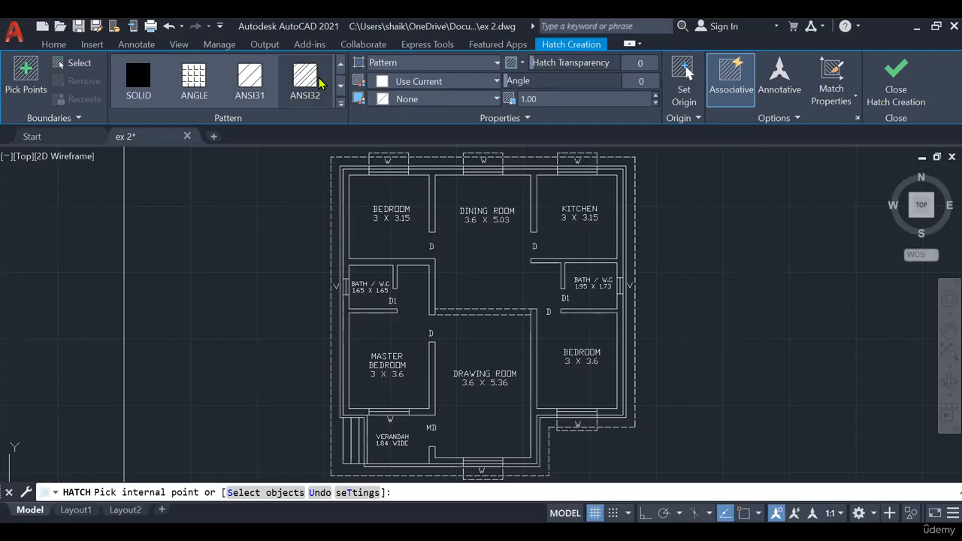
left_click(454, 214)
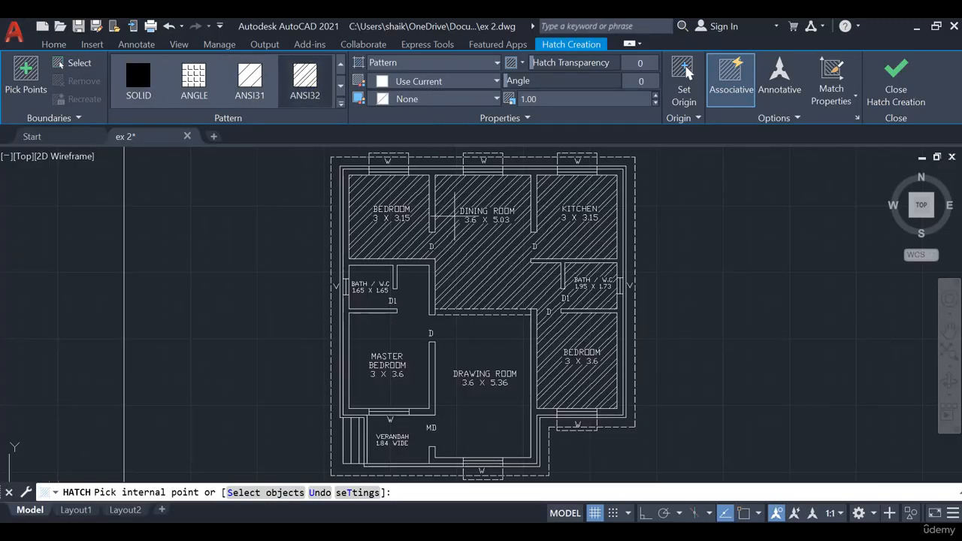
left_click(316, 86)
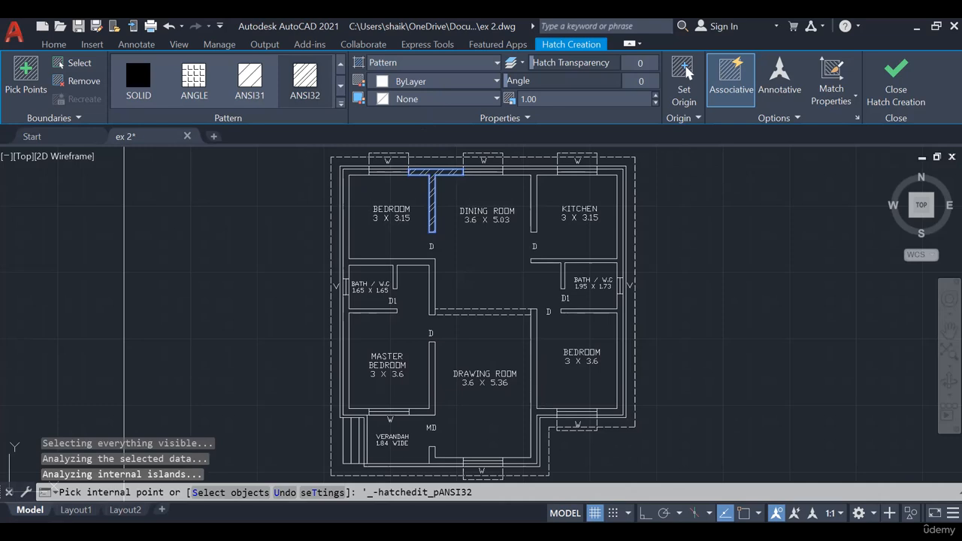
scroll(621, 172, "up", 4)
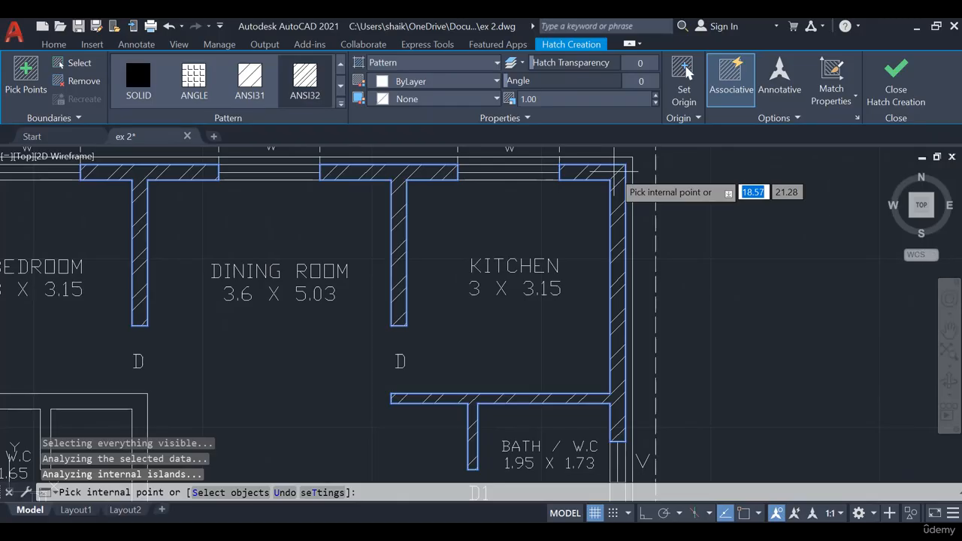
scroll(571, 241, "down", 4)
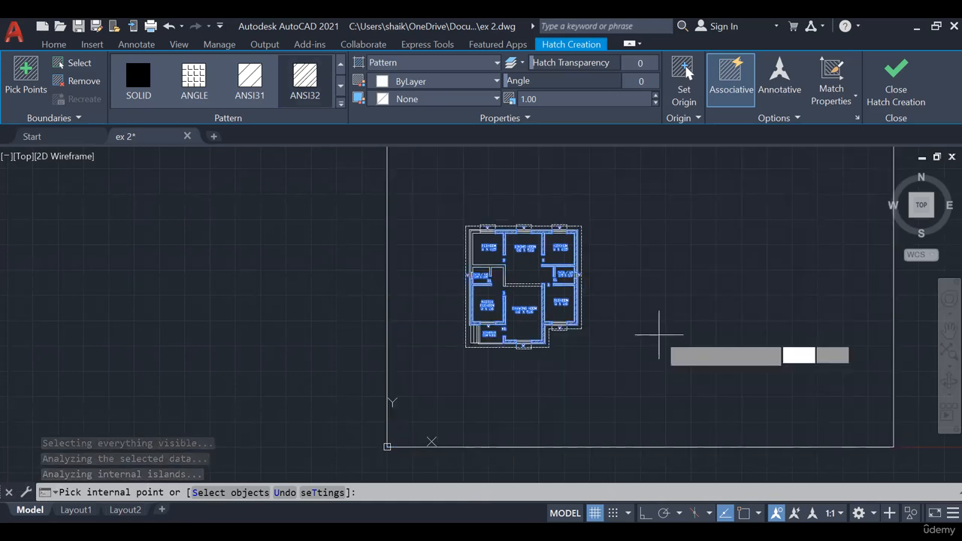
key("Escape")
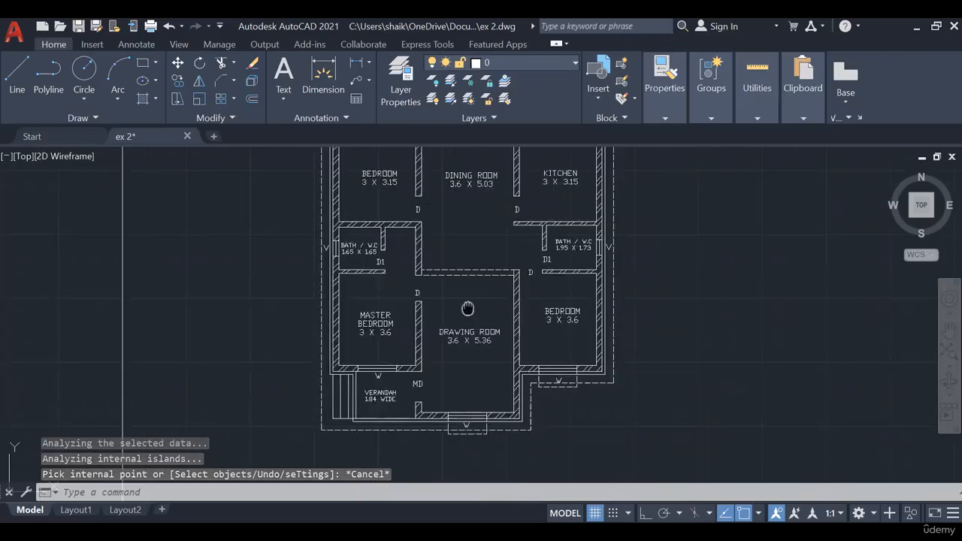
- Set the hatch pattern scale to 0.5 for new hatches and leave the Hatch command
scroll(373, 374, "up", 2)
middle_click_drag(344, 327, 364, 381)
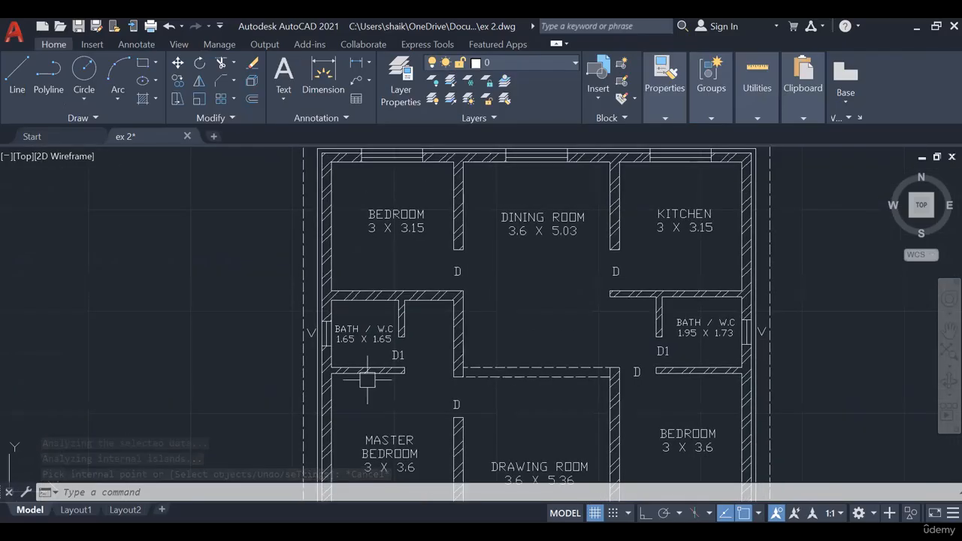
left_click(142, 99)
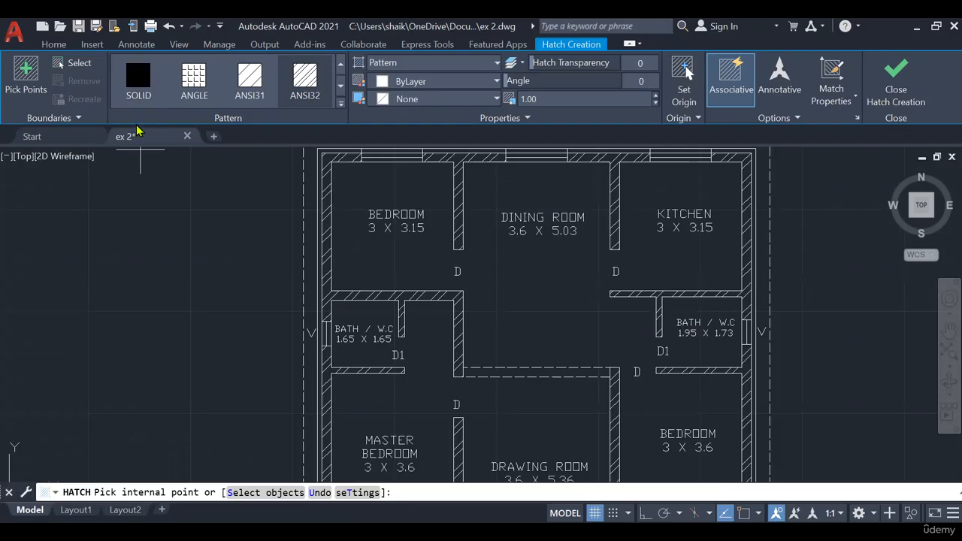
left_click(540, 99)
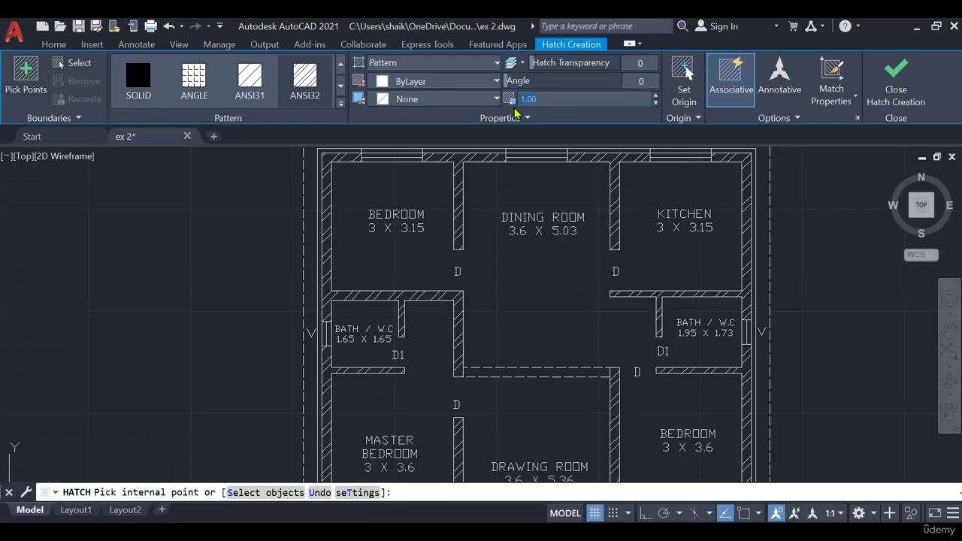
left_click(560, 99)
left_click(484, 102)
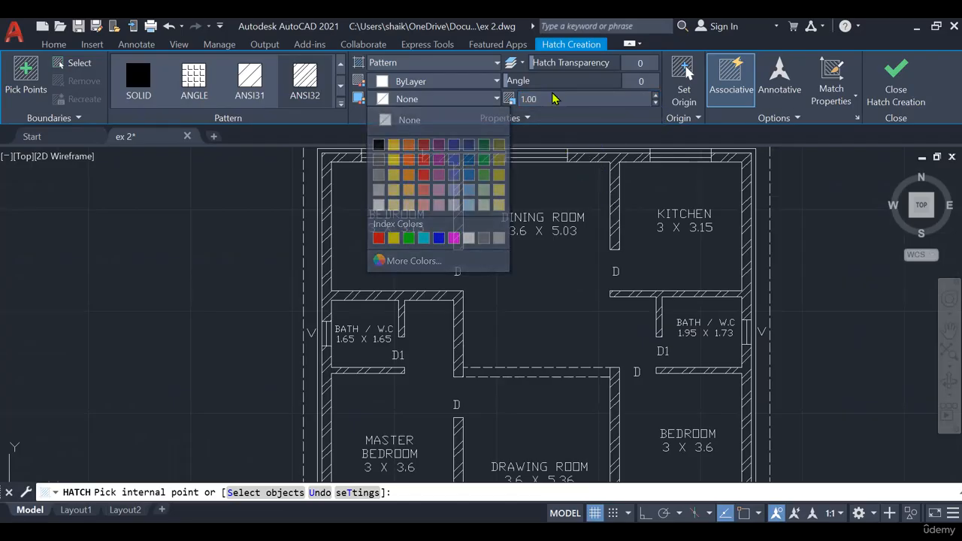
left_click(551, 98)
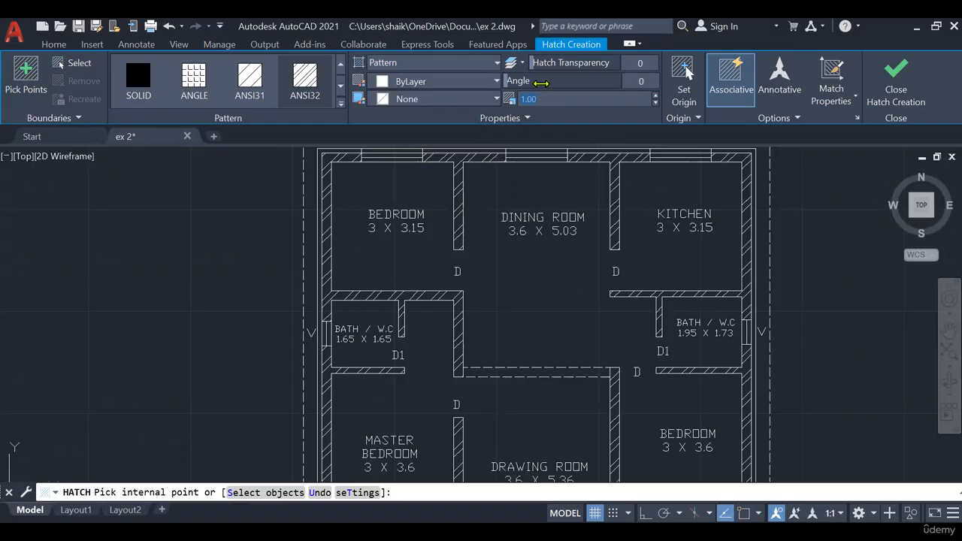
type(".5")
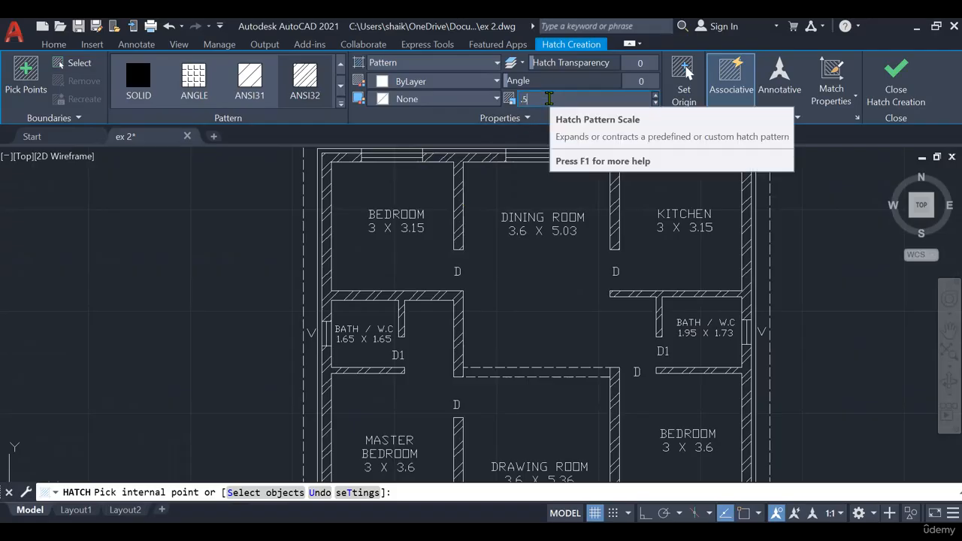
key("Return")
key("Escape")
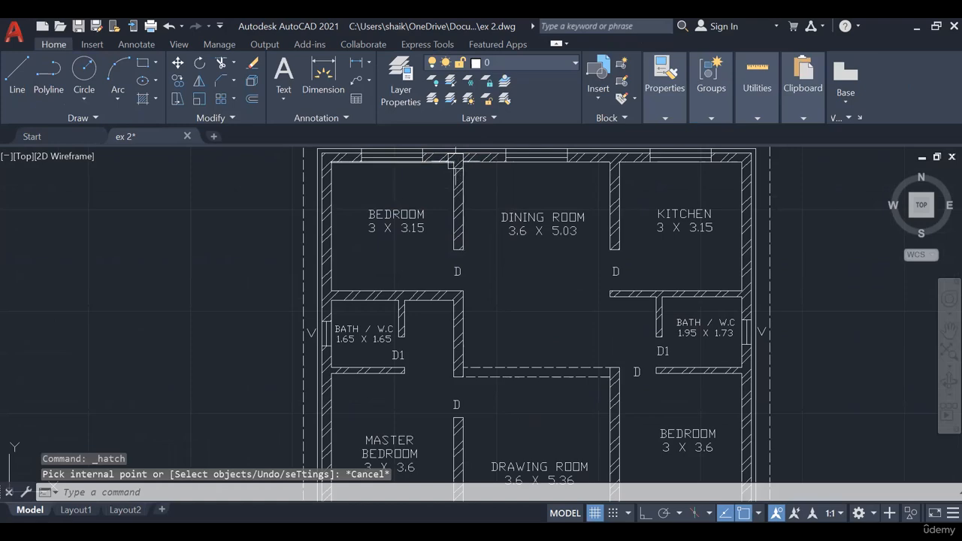
- Select the wall hatch and set its pattern scale to 0.5
scroll(460, 157, "up", 4)
left_click(461, 156)
scroll(468, 243, "down", 4)
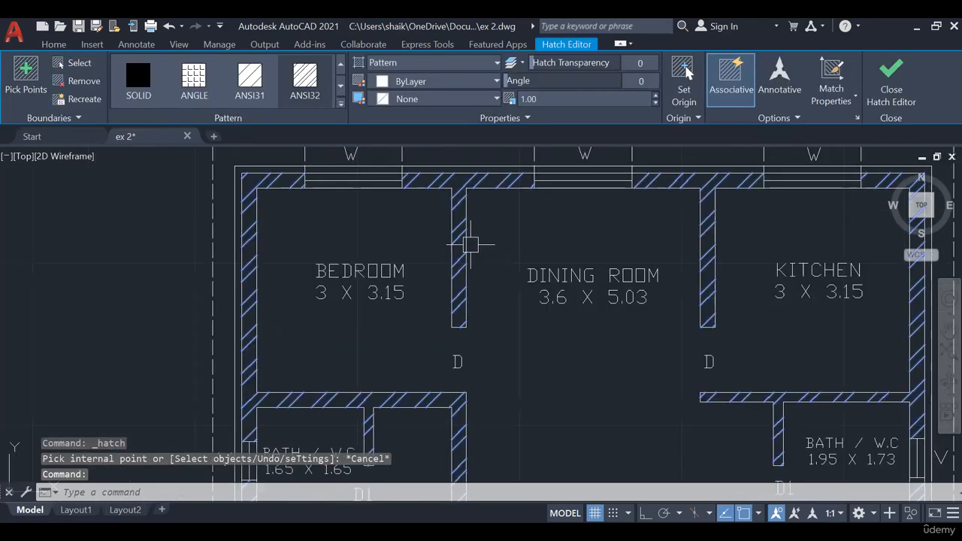
mouse_move(521, 272)
middle_mouse_down()
mouse_move(487, 244)
mouse_move(471, 153)
mouse_move(485, 270)
middle_mouse_up()
left_click(560, 98)
left_click_drag(557, 98, 481, 102)
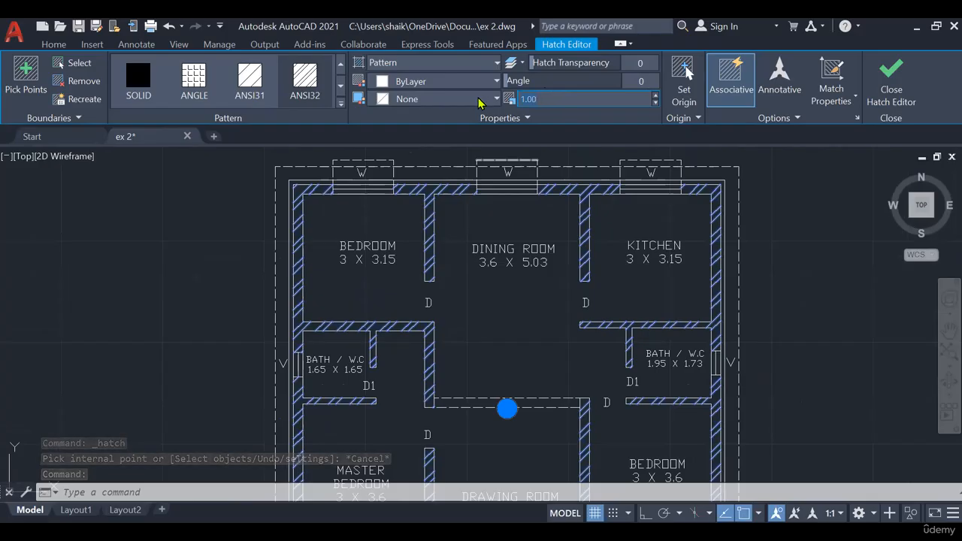
type(".")
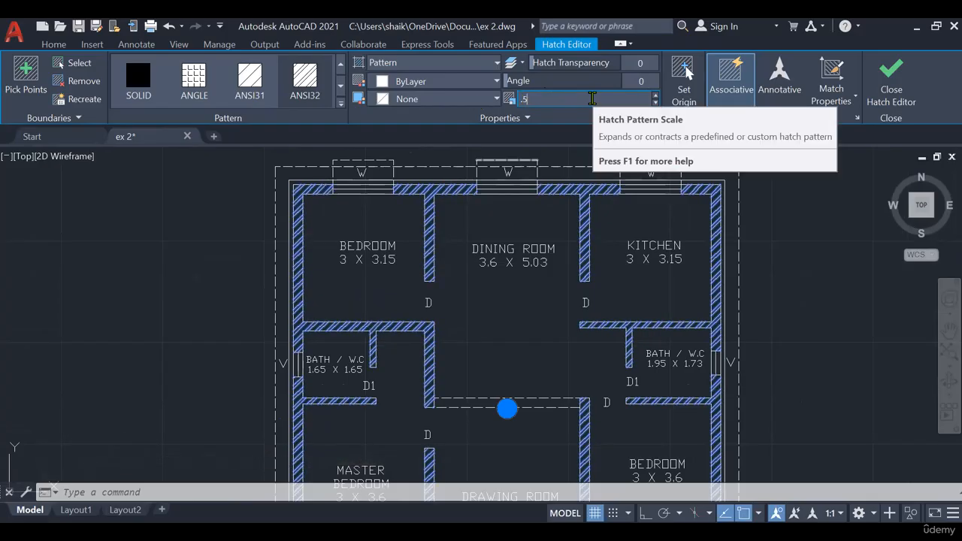
type("5")
key("Return")
- Try denser pattern scales of 0.1 and 0.01 on the wall hatch
double_click(593, 98)
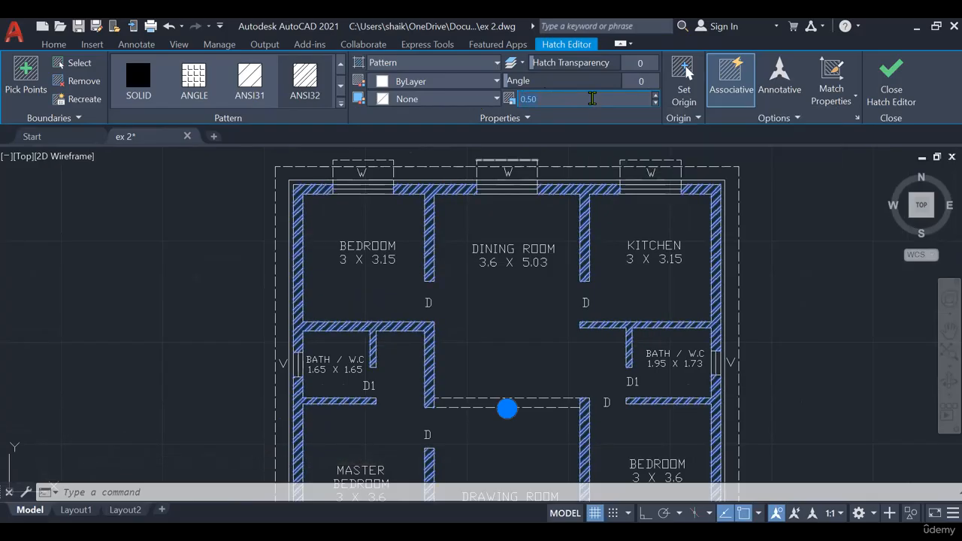
type(".1")
key("Return")
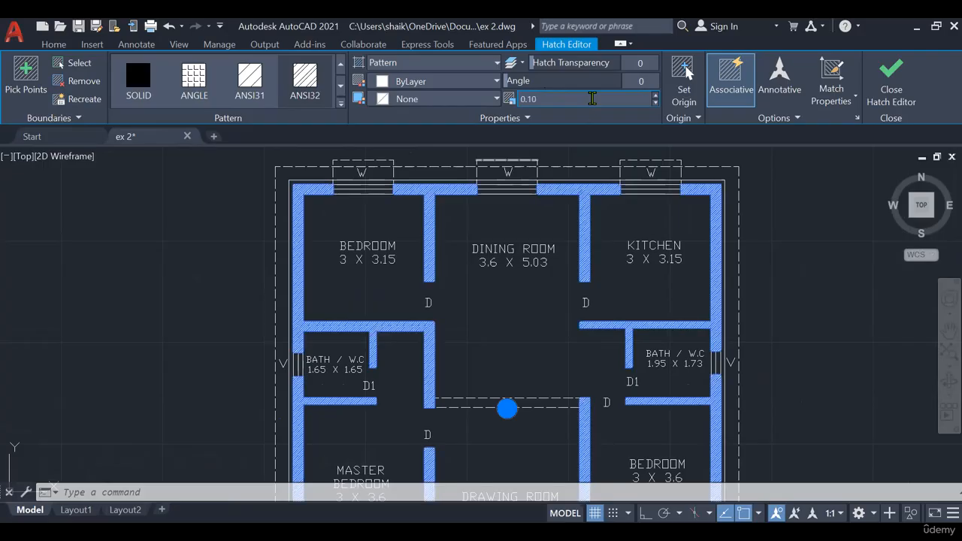
double_click(592, 98)
type(".01")
key("Return")
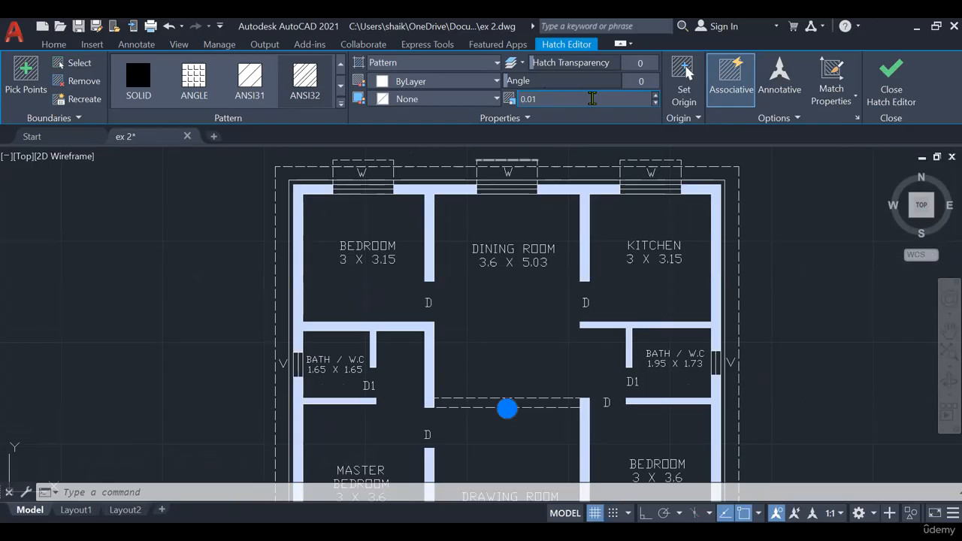
- Try pattern scales of 1, 1.5 and 2 on the wall hatch
left_click(592, 99)
type("1")
key("Return")
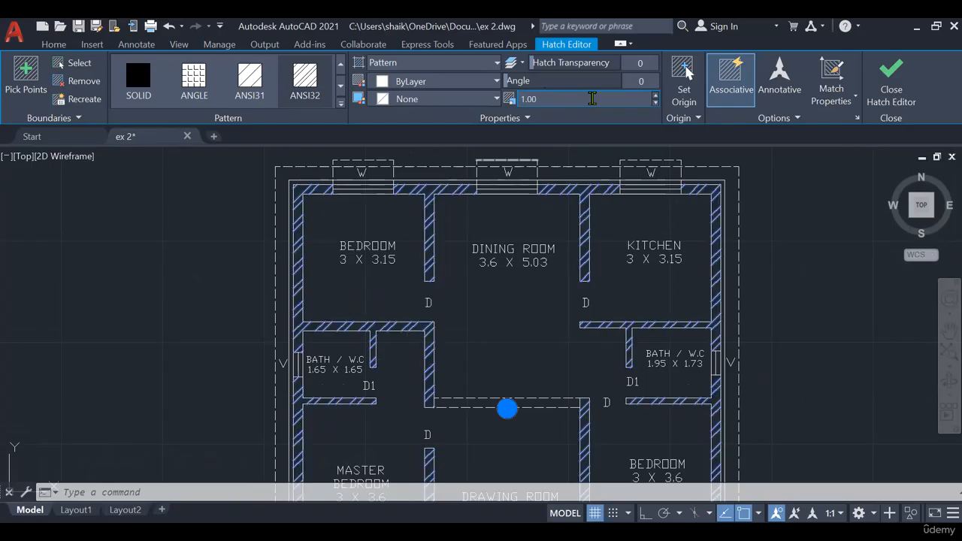
left_click(597, 99)
type("1.5")
key("Return")
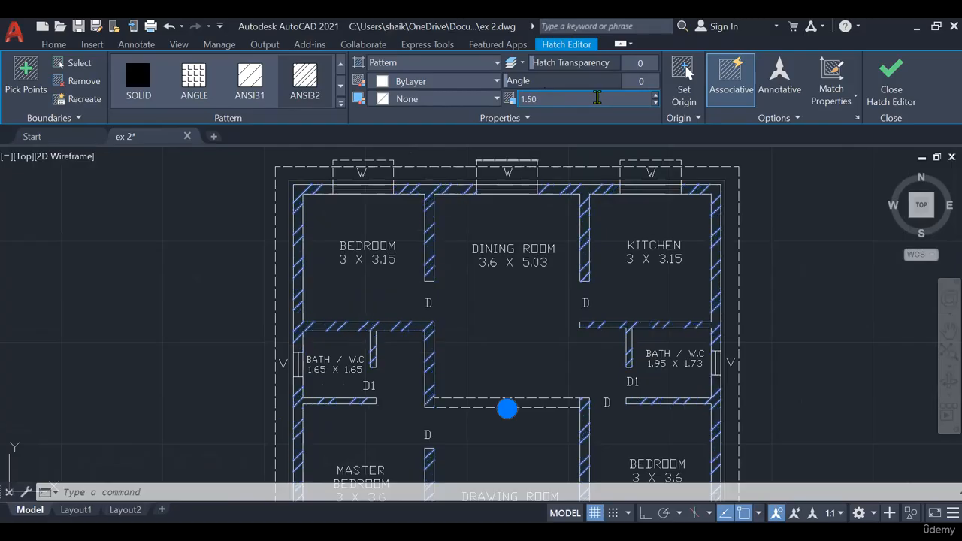
left_click(597, 99)
type("2")
key("Return")
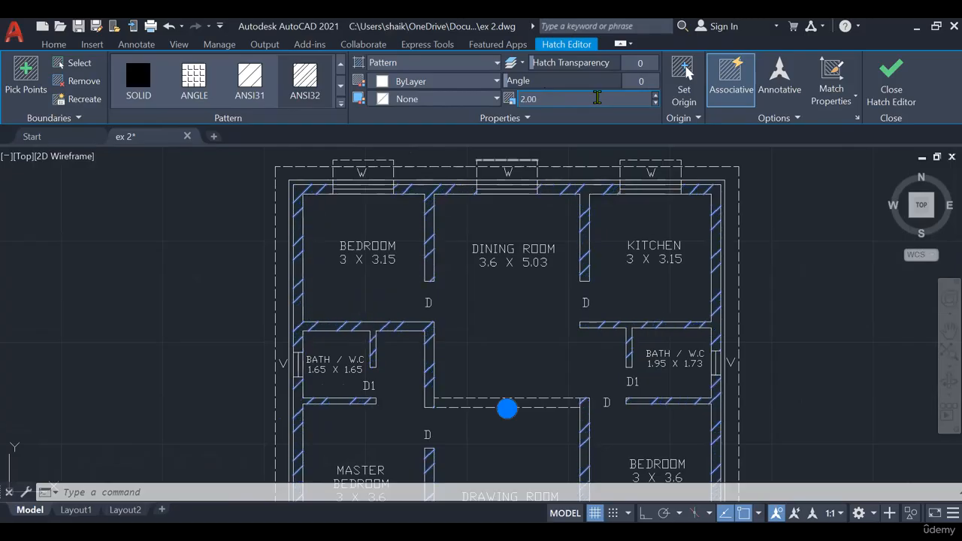
- Try much coarser pattern scales of 10 and 100 on the wall hatch
left_click(597, 98)
type("10")
key("Return")
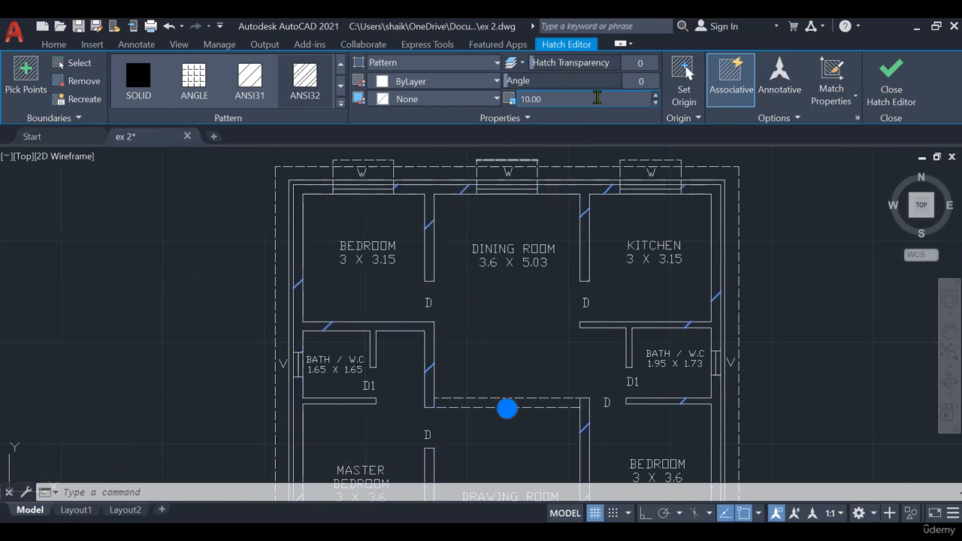
left_click(596, 98)
type("100")
key("Return")
- Set the wall hatch's pattern scale to 1 and deselect the hatch
left_click(596, 98)
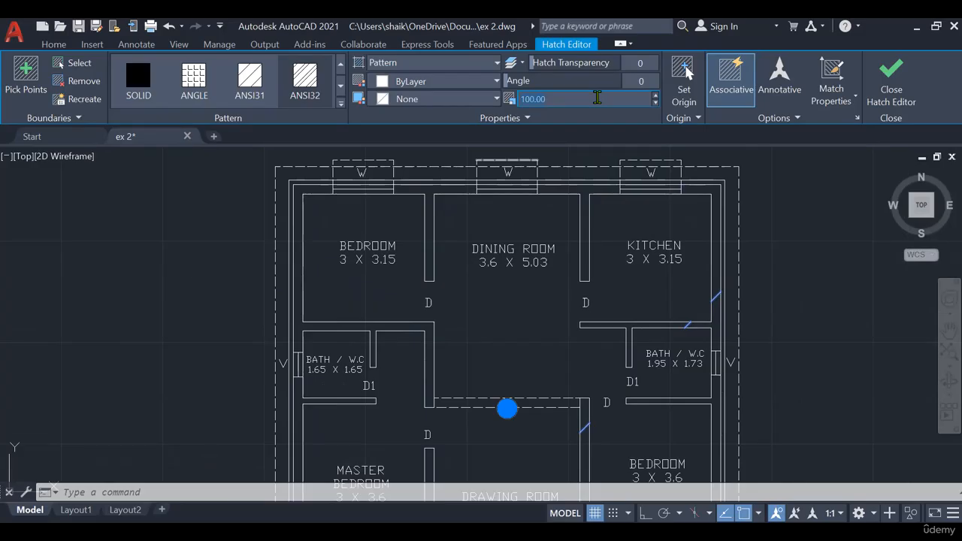
type("1")
key("Return")
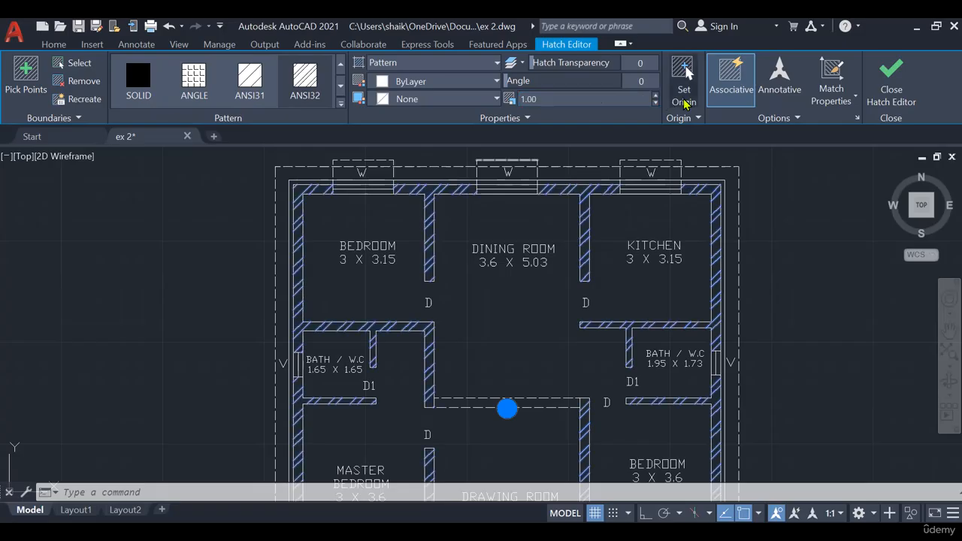
key("Escape")
scroll(563, 294, "down", 2)
mouse_move(563, 294)
middle_mouse_down()
mouse_move(502, 302)
mouse_move(497, 316)
middle_mouse_up()
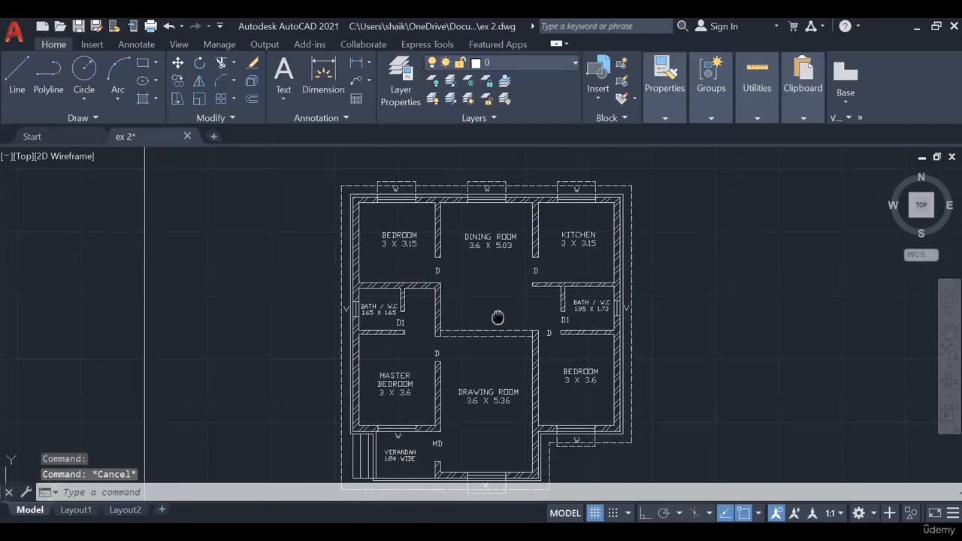
- Examine the pattern type and colour options available for the wall hatch, leaving them as they are
scroll(437, 186, "up", 4)
left_click(424, 229)
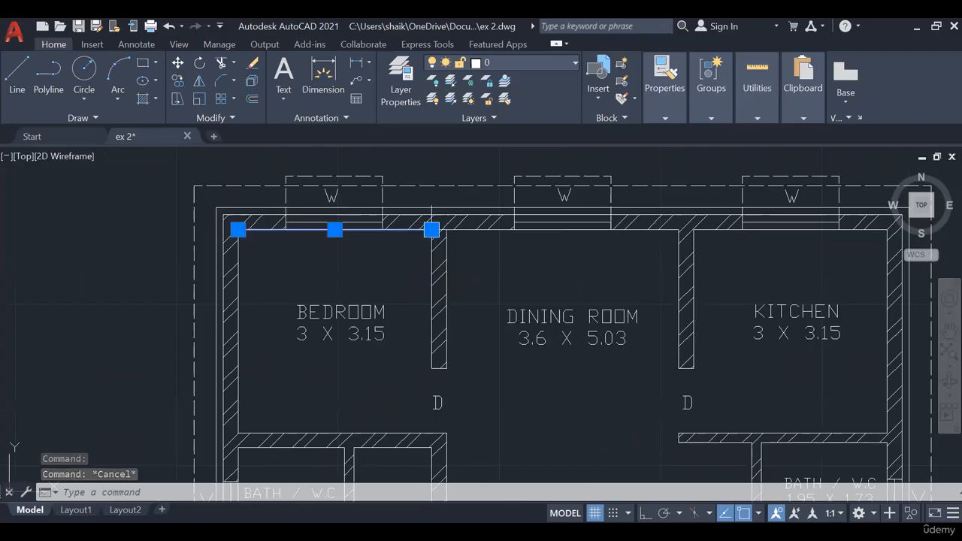
key("Escape")
scroll(476, 219, "up", 3)
left_click(440, 223)
scroll(442, 227, "down", 4)
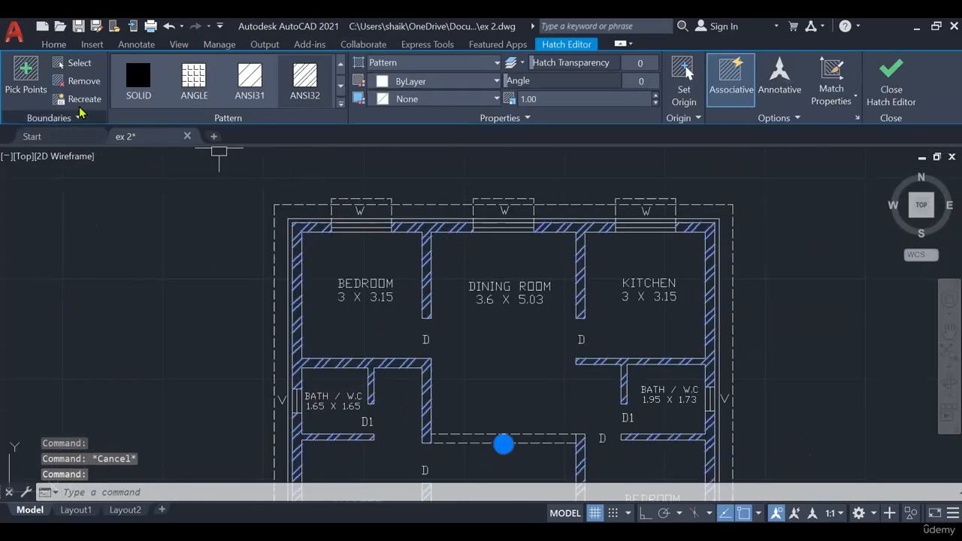
left_click(426, 64)
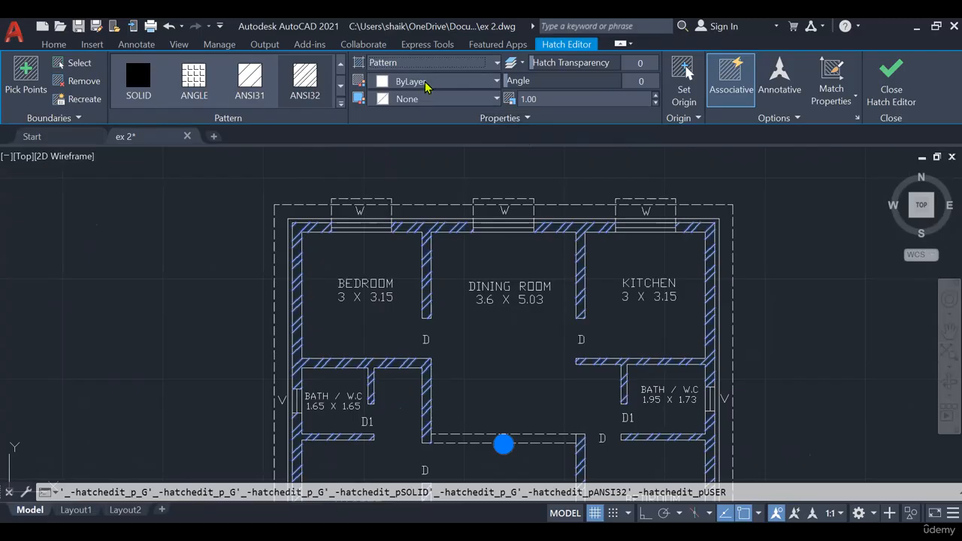
left_click(438, 83)
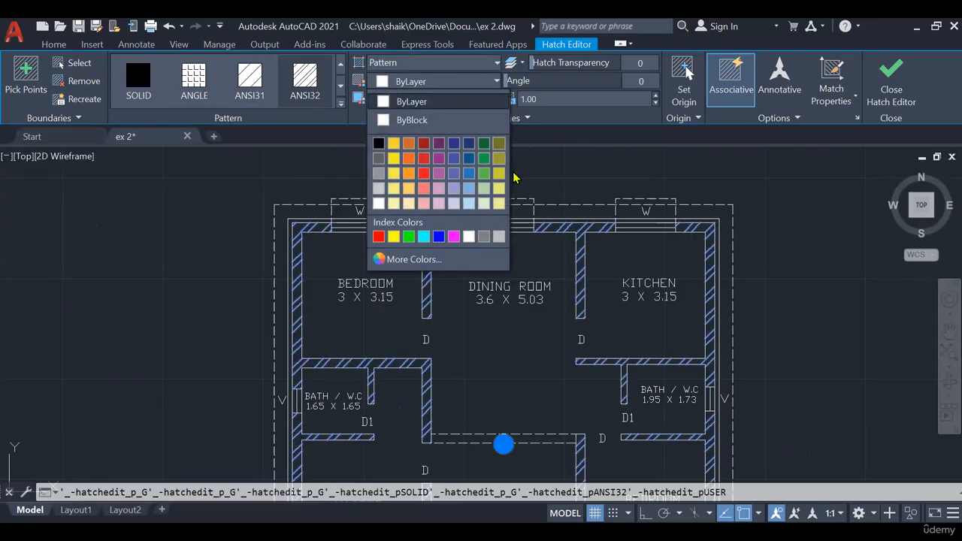
left_click(557, 169)
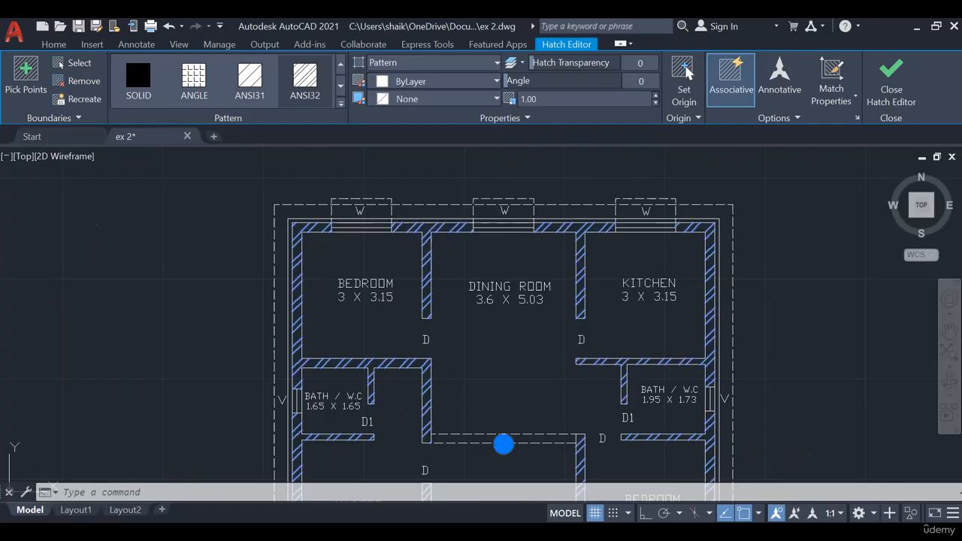
key("Escape")
- Draw a horizontal section line about 14.4 long with Ortho on, crossing the master bedroom, drawing room and bedroom and extending past both eaves
scroll(548, 173, "down", 2)
middle_click_drag(633, 242, 582, 187)
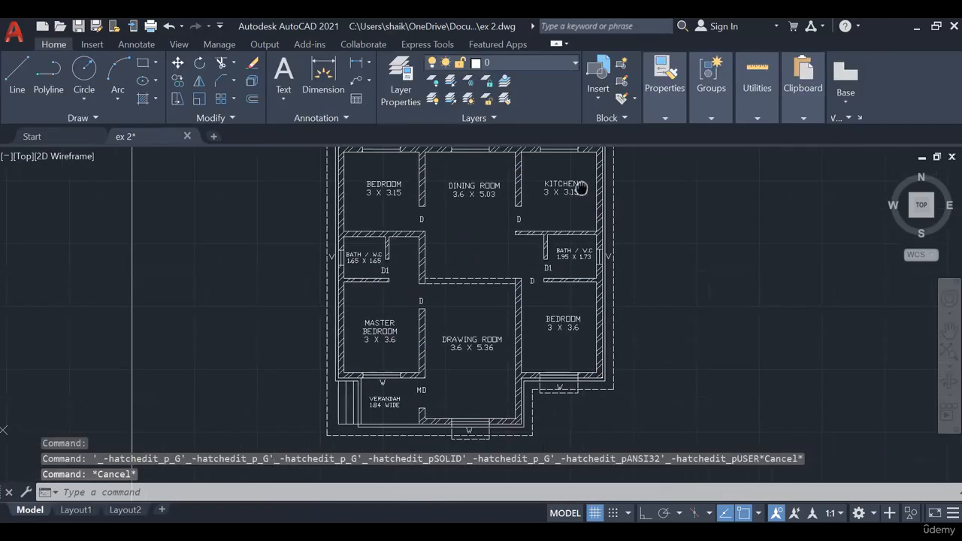
middle_click_drag(268, 302, 268, 338)
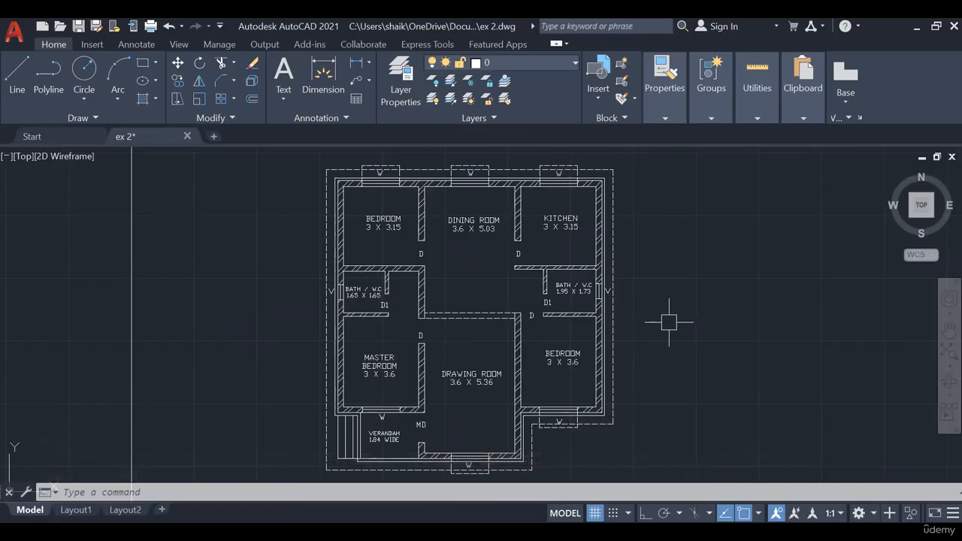
left_click(17, 76)
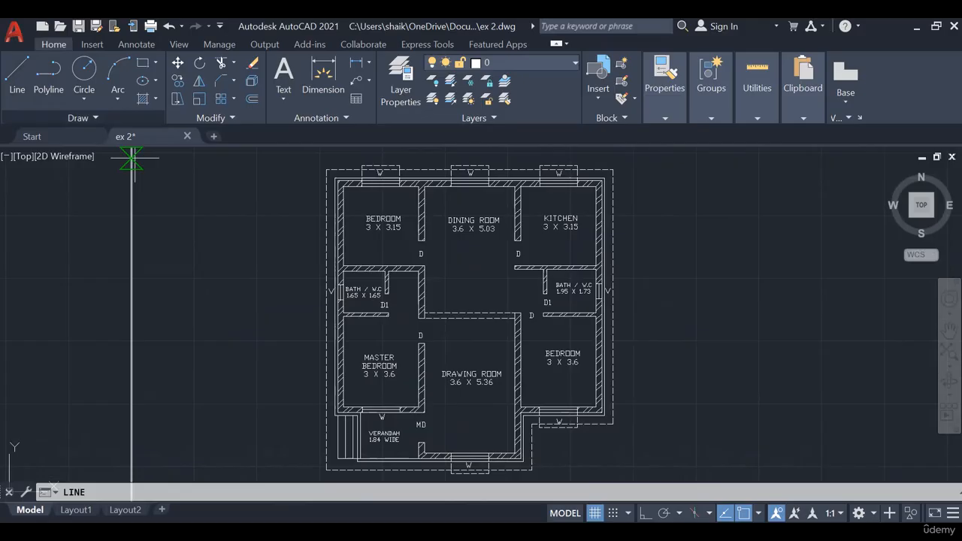
left_click(299, 330)
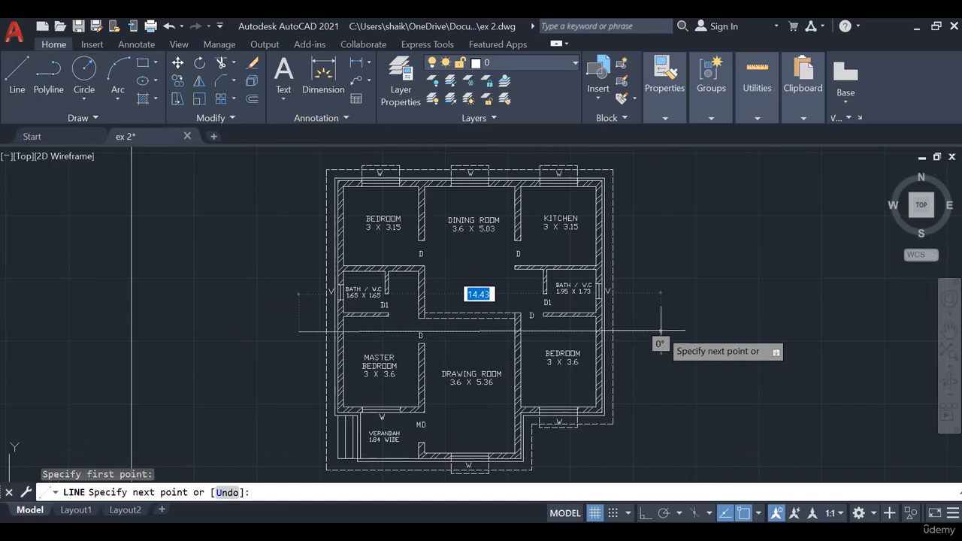
key("F8")
key("Escape")
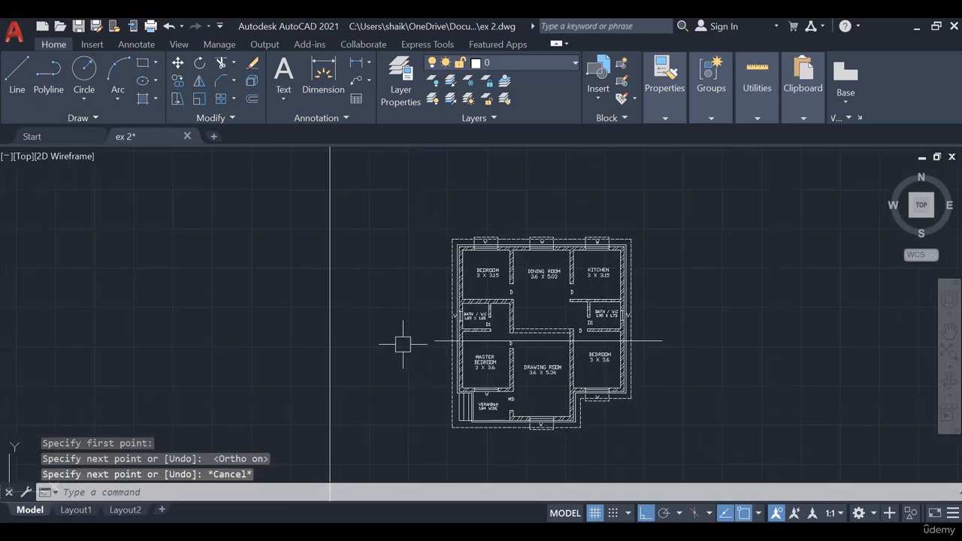
scroll(601, 309, "down", 1)
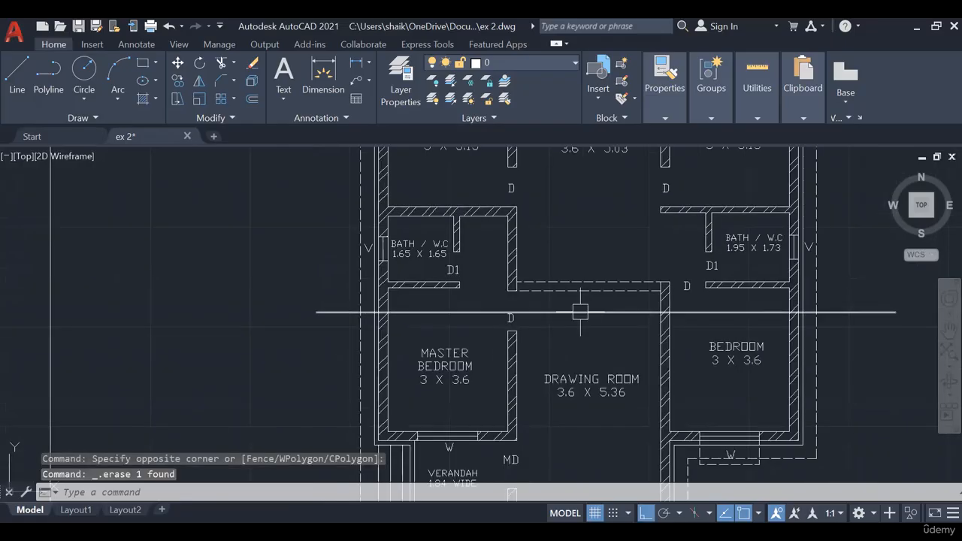
mouse_move(581, 312)
middle_mouse_down()
mouse_move(538, 297)
mouse_move(278, 283)
middle_mouse_up()
scroll(157, 284, "down", 3)
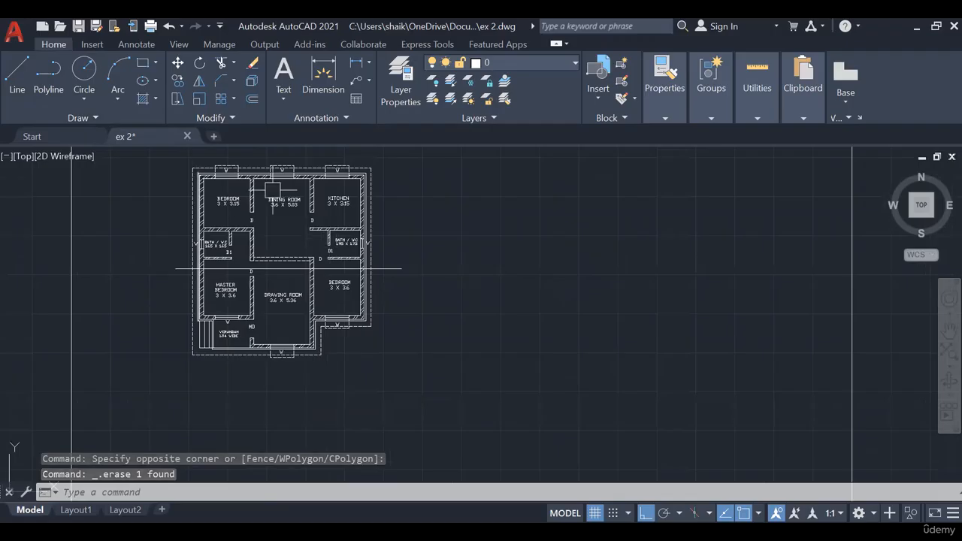
middle_click_drag(253, 213, 314, 226)
scroll(312, 226, "up", 2)
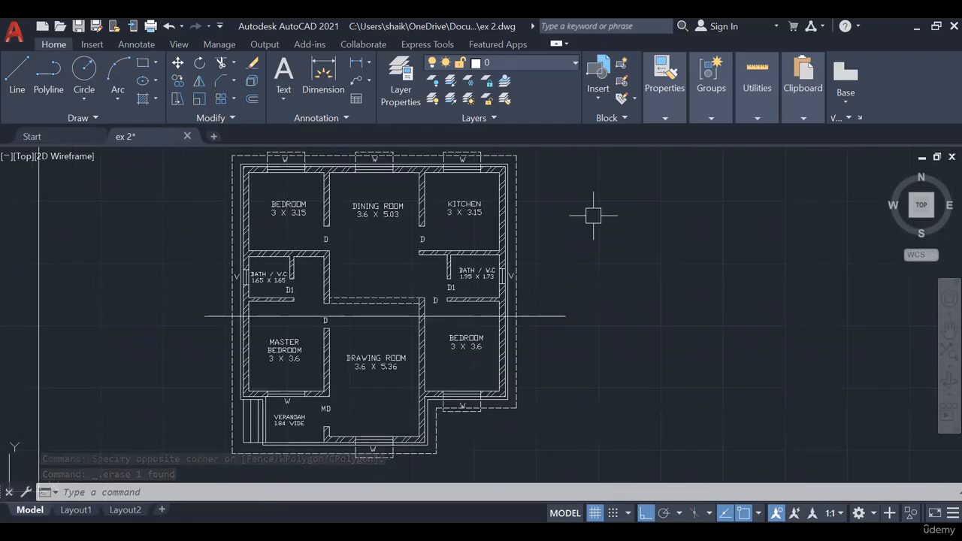
middle_click_drag(638, 255, 638, 233)
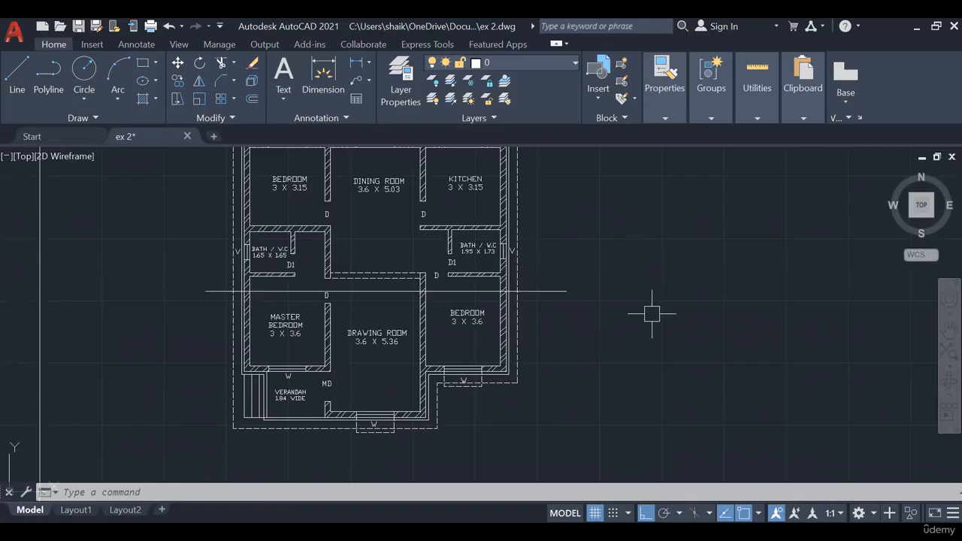
scroll(258, 291, "up", 2)
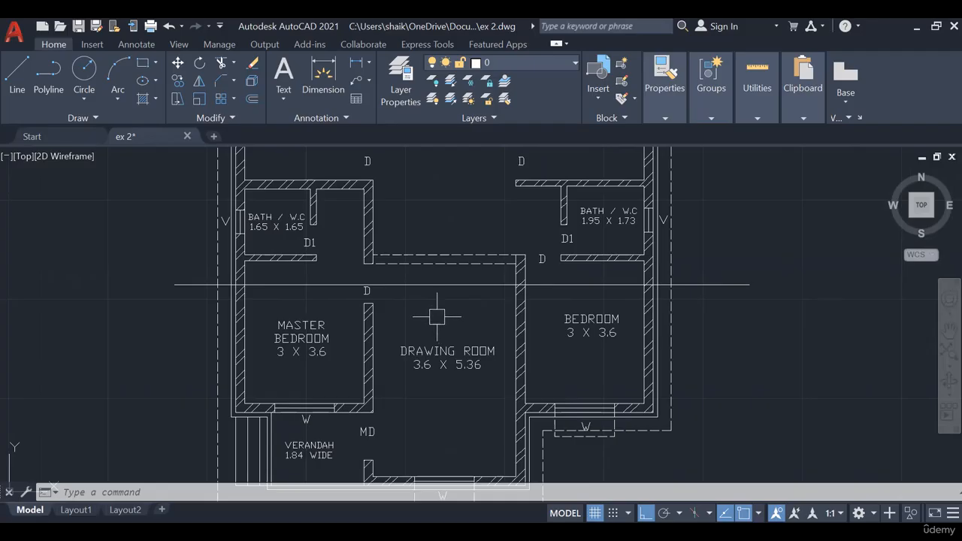
scroll(436, 317, "down", 2)
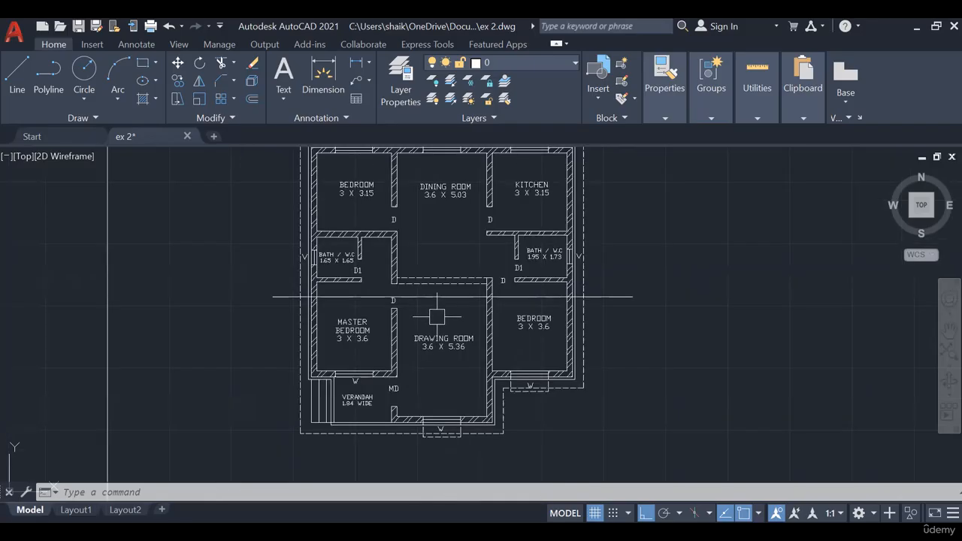
middle_click_drag(734, 275, 719, 307)
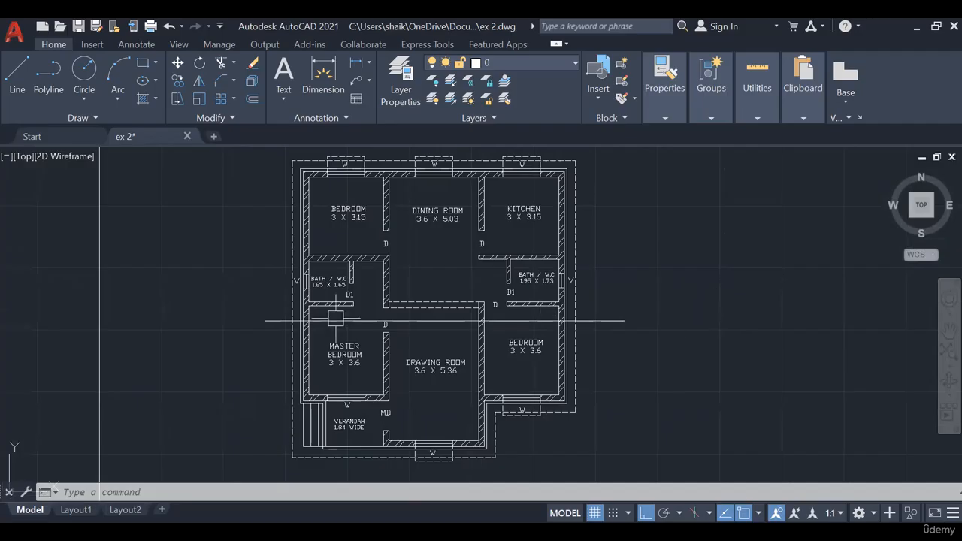
- Label both ends of the horizontal section line with X, using a copy of the left bath's V label as the starting text
scroll(295, 284, "up", 4)
scroll(295, 282, "up", 2)
left_click(290, 275)
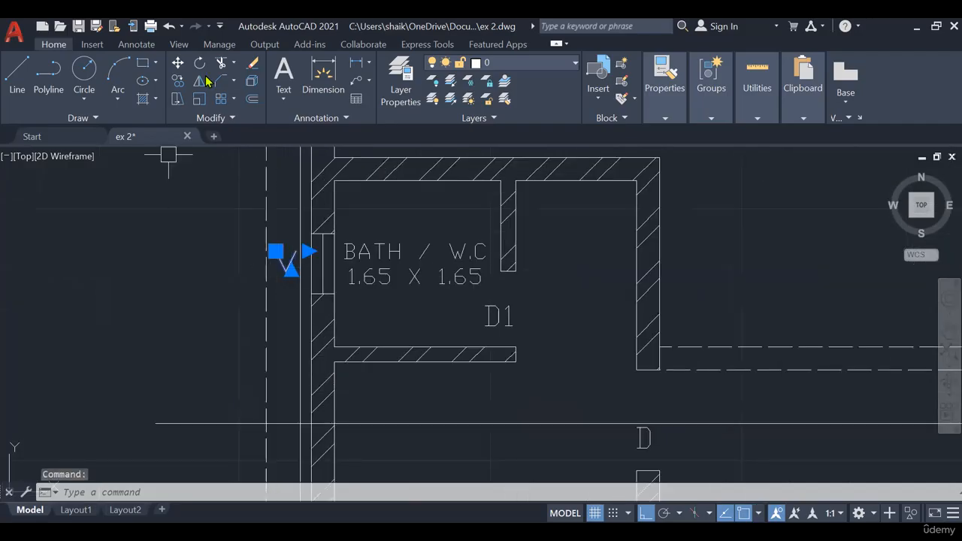
left_click(175, 85)
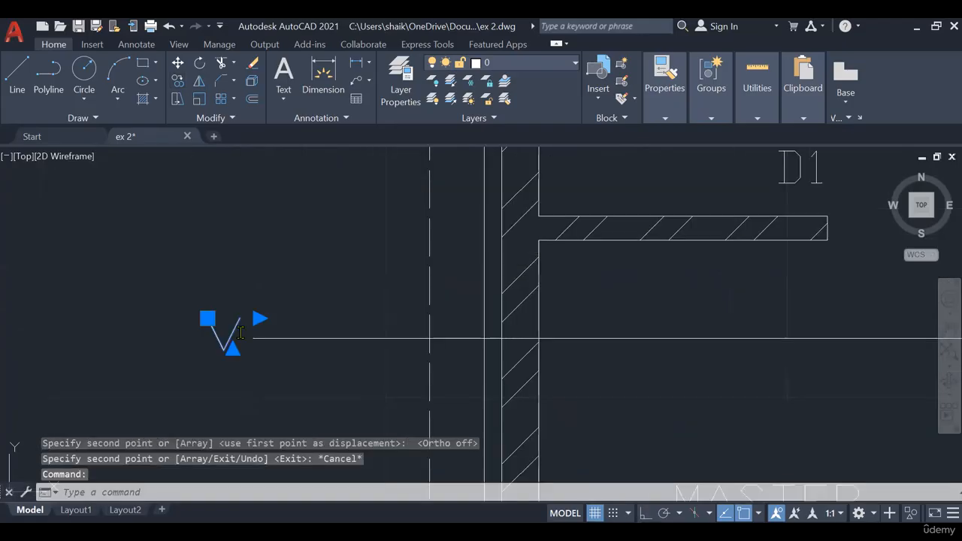
double_click(219, 338)
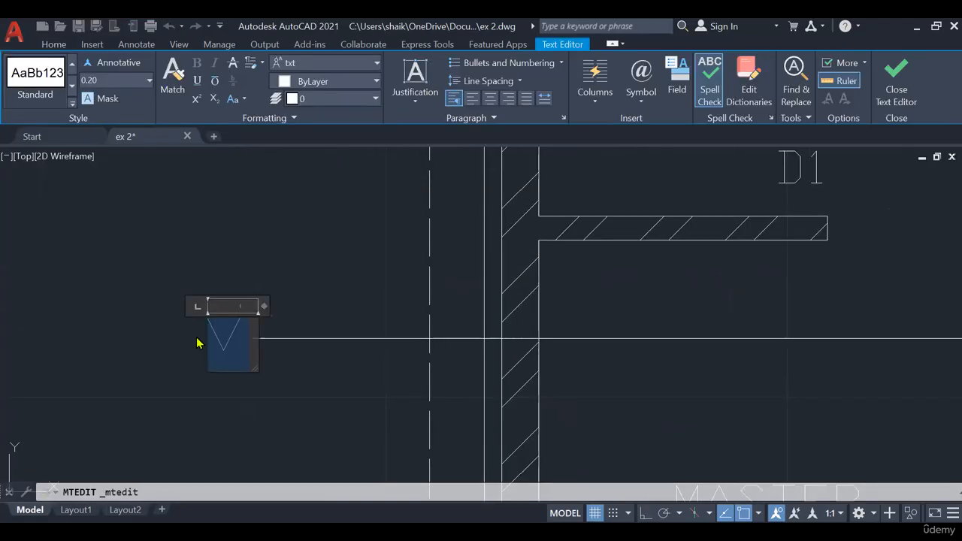
left_click(267, 277)
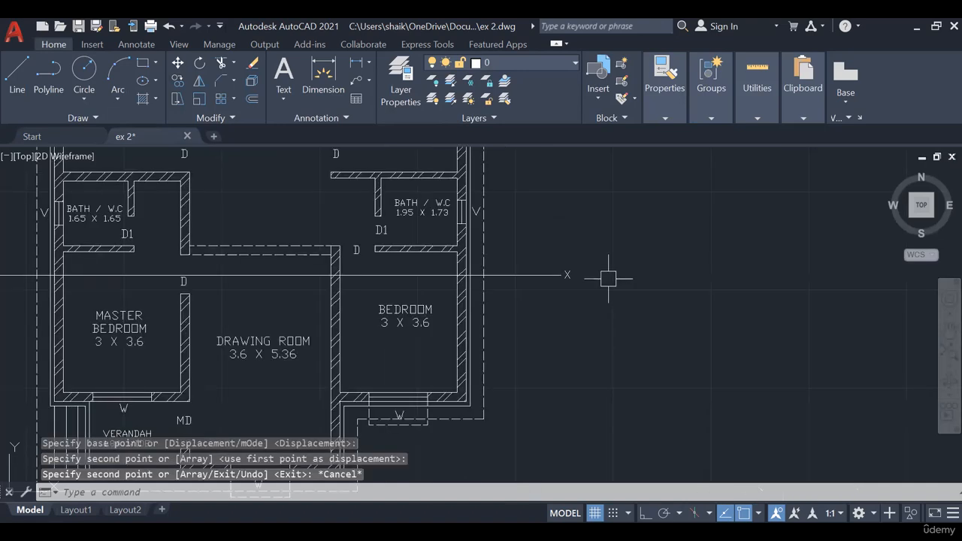
- Change the linetype of the horizontal X-X section line to ACAD_ISO02W100 and deselect it
scroll(613, 275, "down", 3)
left_click(391, 275)
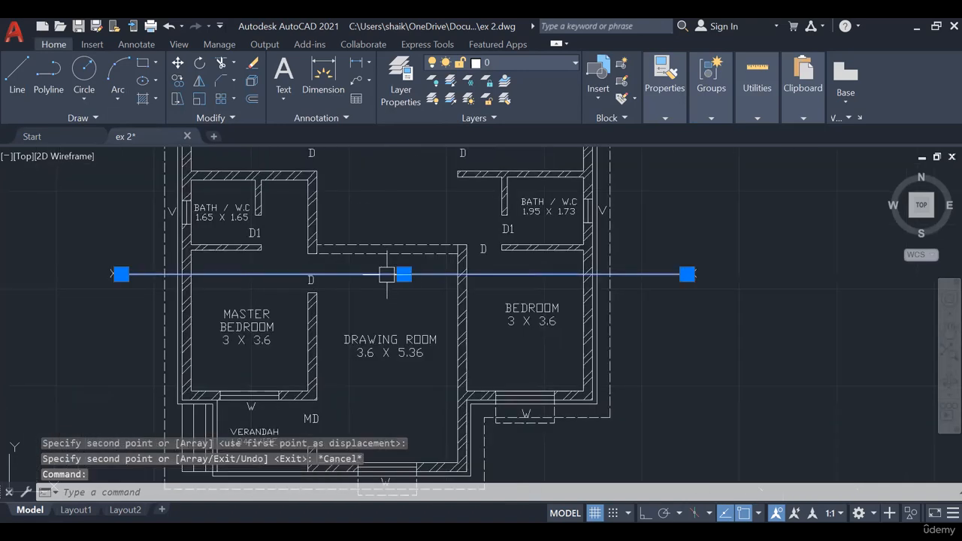
left_click(681, 113)
left_click(743, 172)
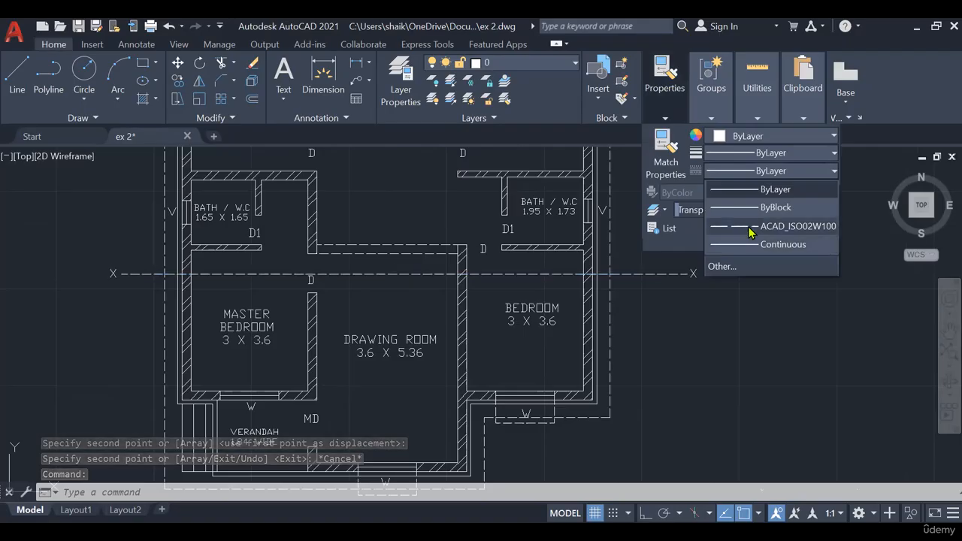
left_click(751, 221)
key("Escape")
key("Escape")
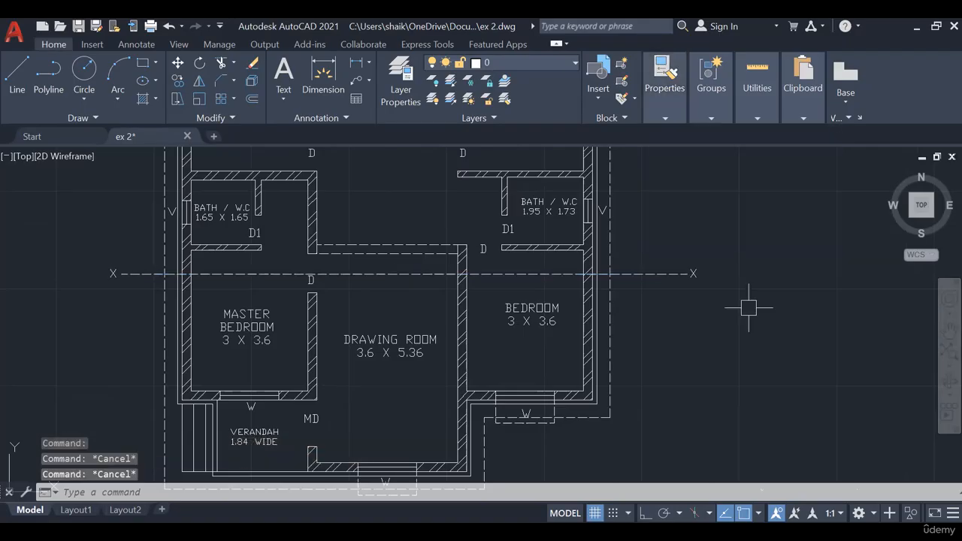
- Copy the DRAWING ROOM label into the empty space below the plan as the starting text for a title
scroll(751, 304, "down", 2)
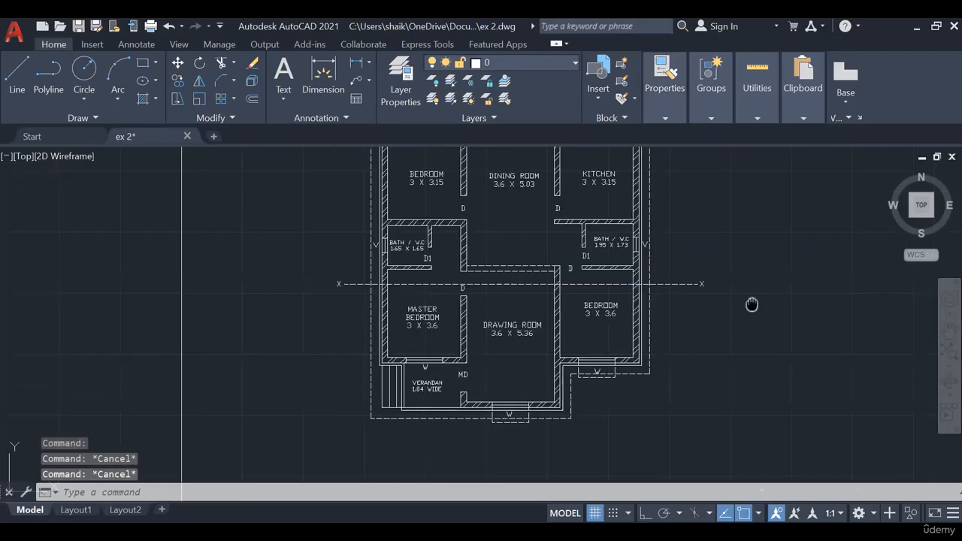
mouse_move(752, 305)
middle_mouse_down()
mouse_move(726, 355)
mouse_move(732, 302)
middle_mouse_up()
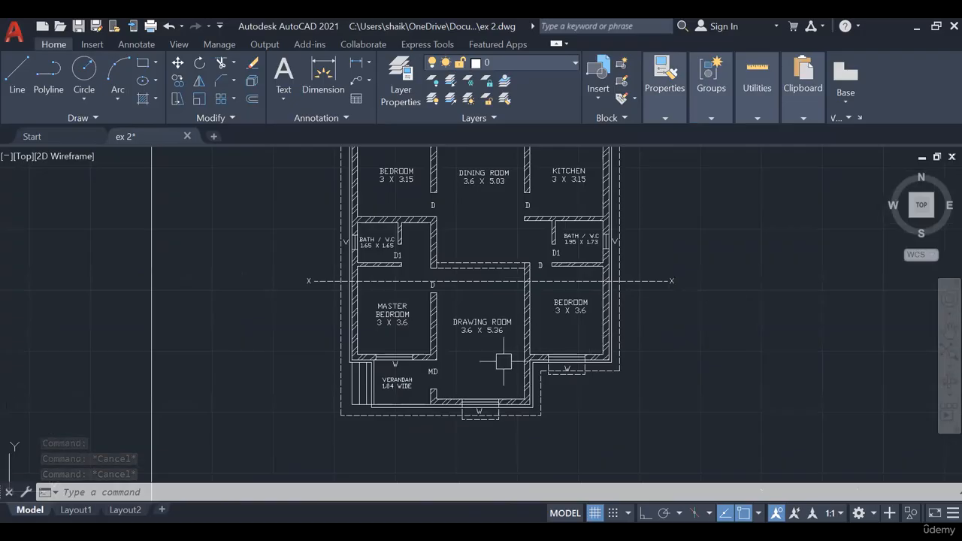
middle_click_drag(492, 354, 497, 313)
left_click(477, 284)
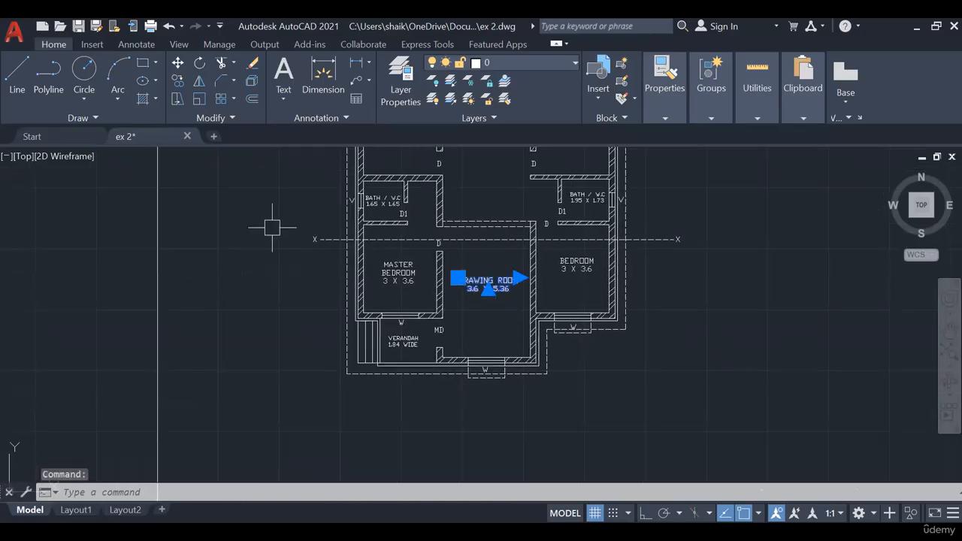
left_click(175, 81)
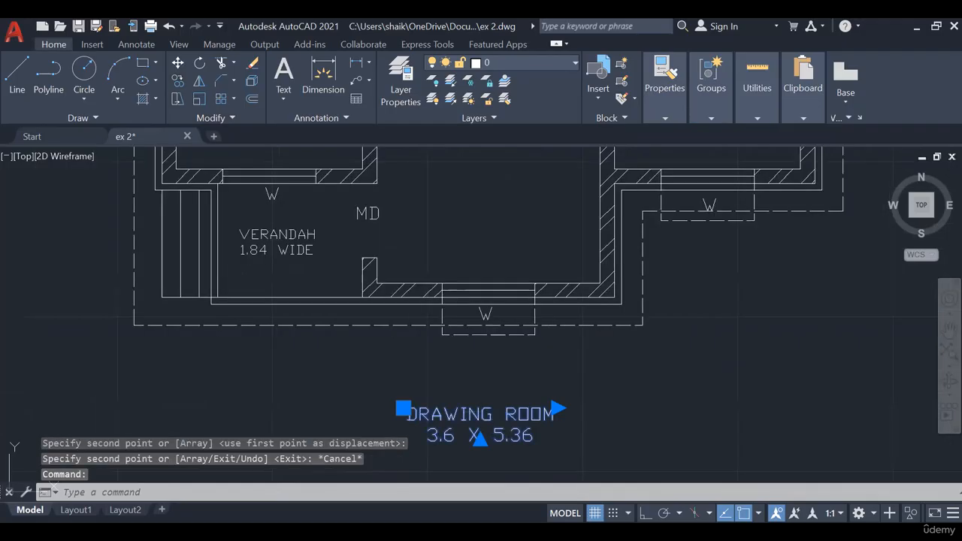
- Check the exercise slide in PowerPoint, replace the copied label's text with PLAN AT SILL LEVEL and widen its text box to fit one line
double_click(547, 440)
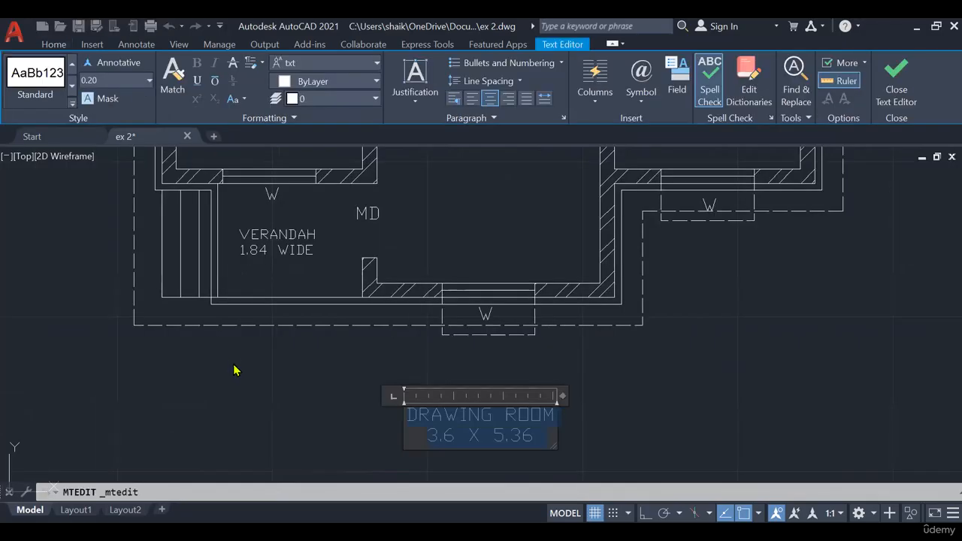
left_click(596, 482)
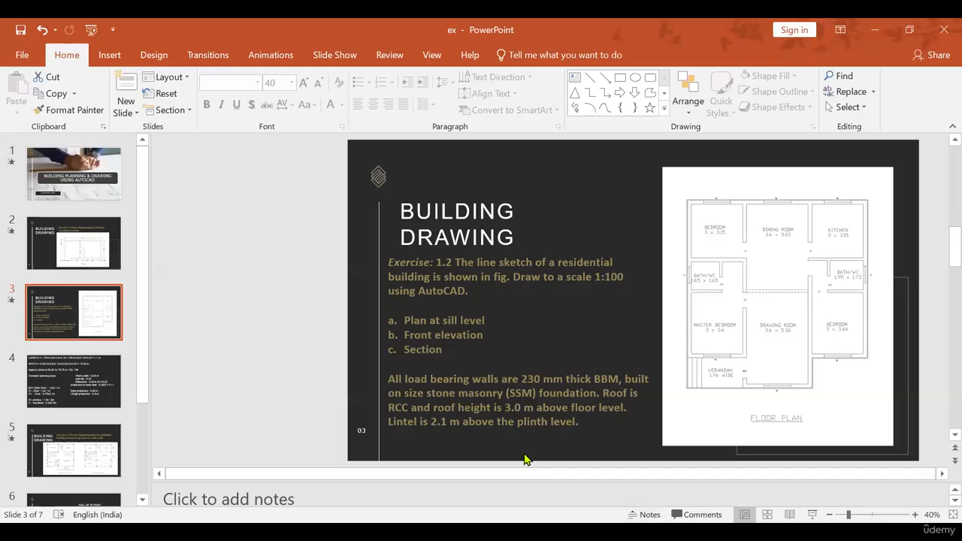
key("alt+Tab")
type("PLAN AT ")
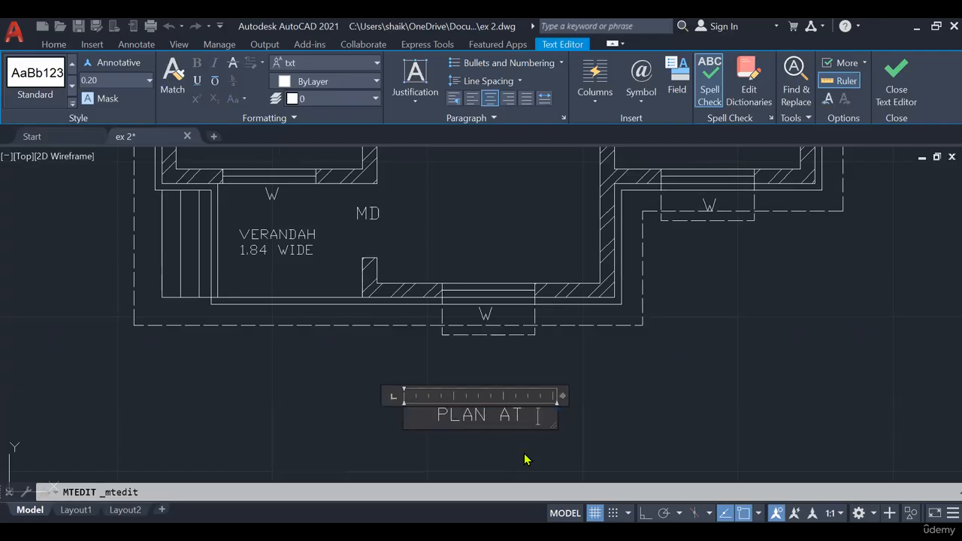
type("SILL LEVE")
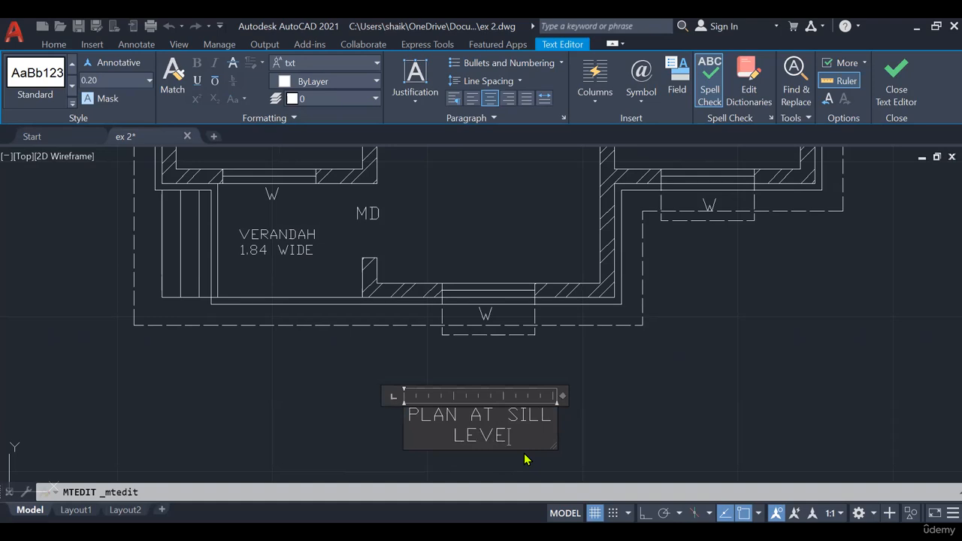
type("L")
left_click_drag(563, 395, 151, 417)
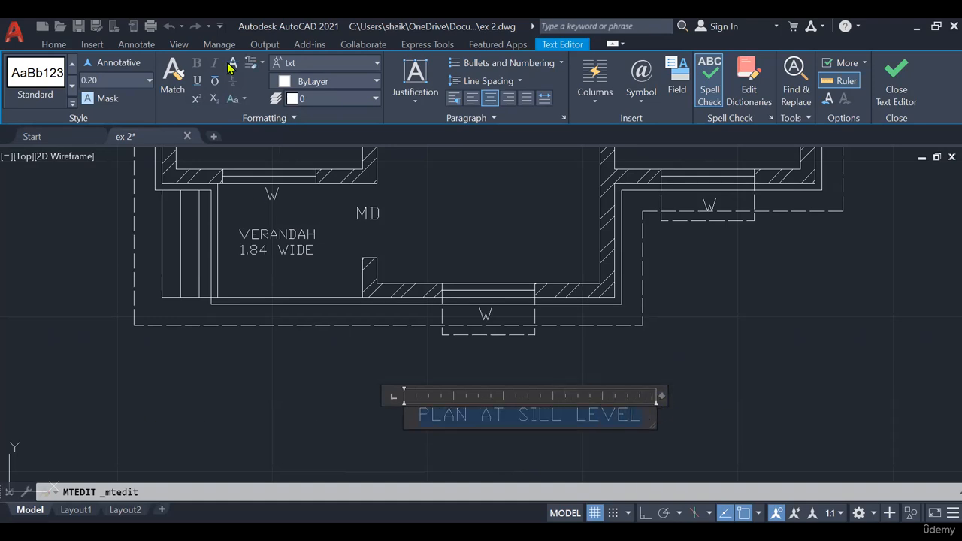
- Underline the PLAN AT SILL LEVEL title and set its font to Tw Cen MT
left_click(197, 80)
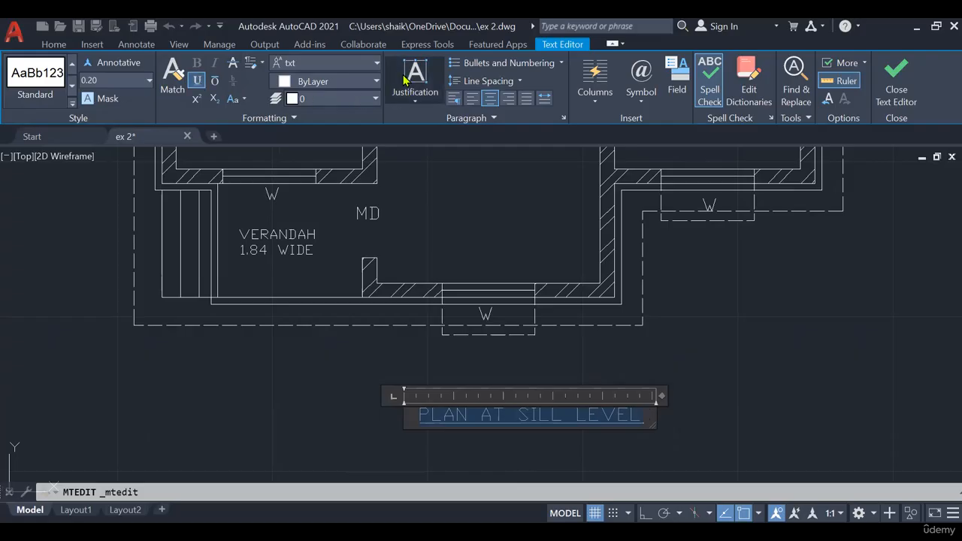
left_click(360, 63)
scroll(366, 168, "up", 3)
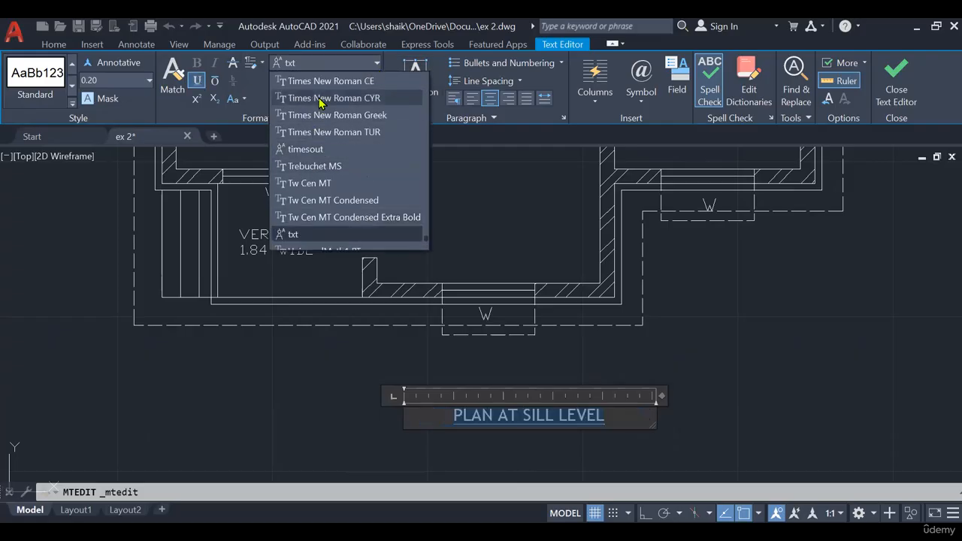
left_click(326, 183)
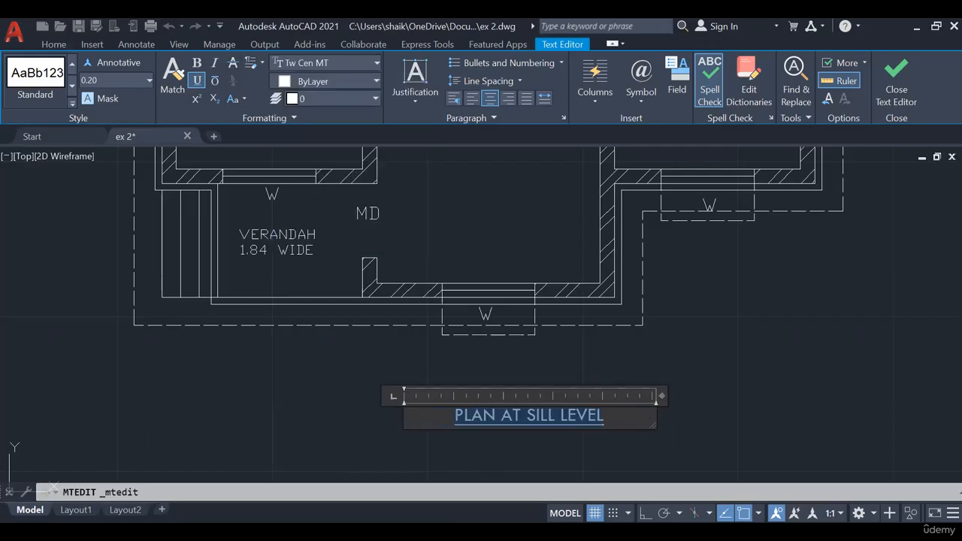
left_click(497, 369)
- Set the text height of the PLAN AT SILL LEVEL title to 0.30
scroll(497, 369, "down", 2)
scroll(458, 380, "up", 2)
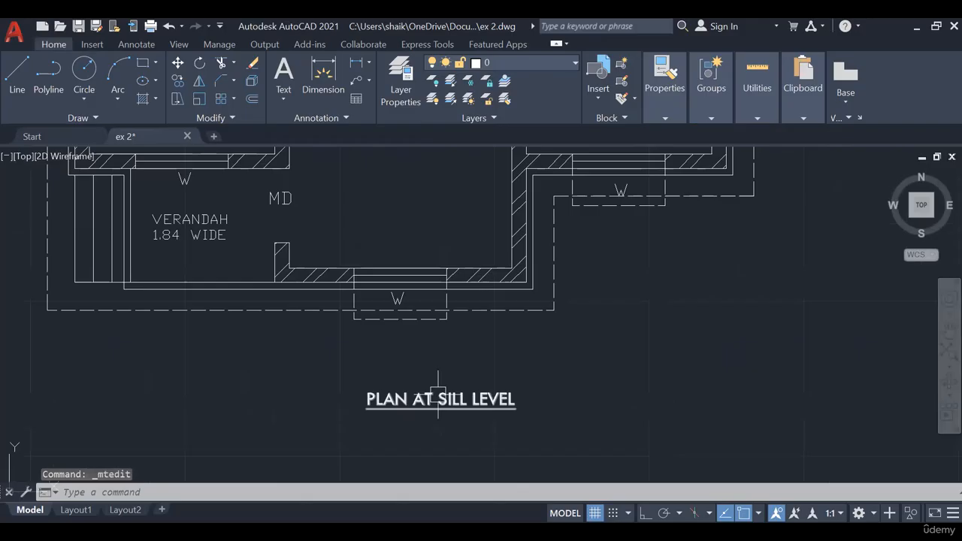
double_click(438, 393)
left_click(110, 80)
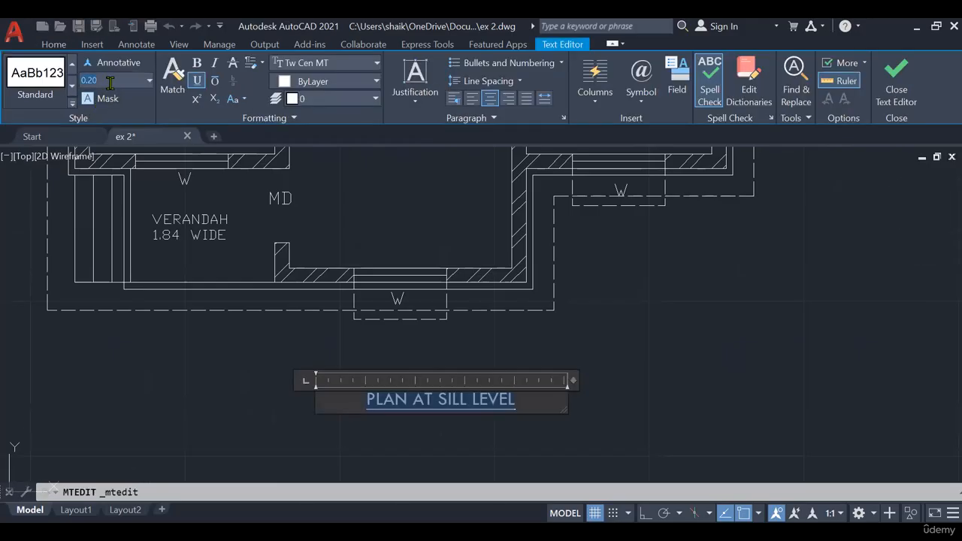
type("0.30")
key("Return")
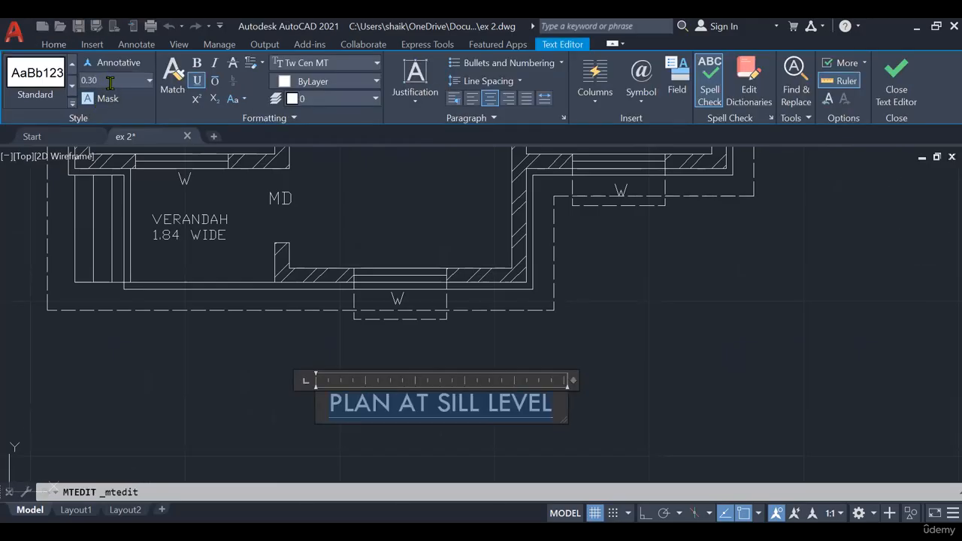
left_click(241, 409)
- Move the PLAN AT SILL LEVEL title slightly up and to the left beneath the plan
scroll(240, 407, "down", 2)
scroll(465, 374, "down", 2)
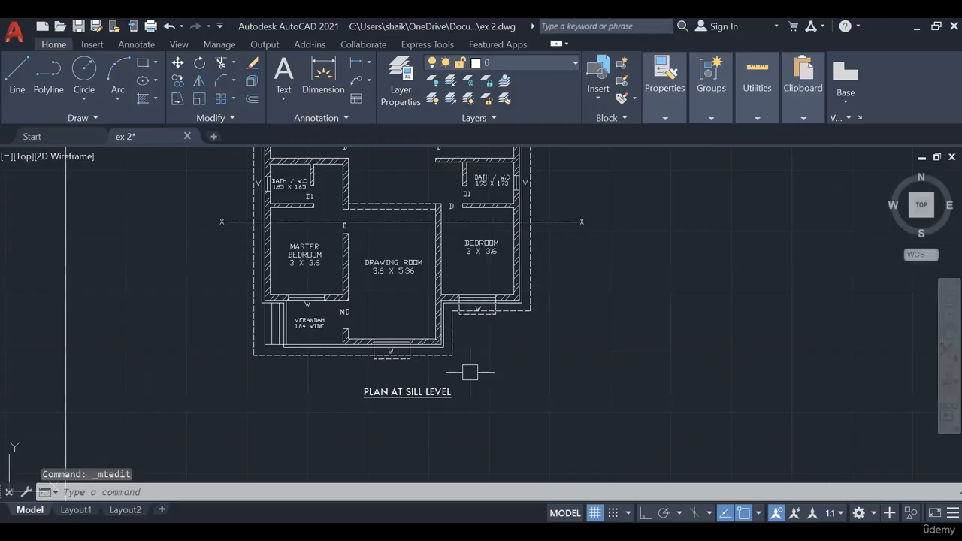
middle_click_drag(515, 373, 540, 454)
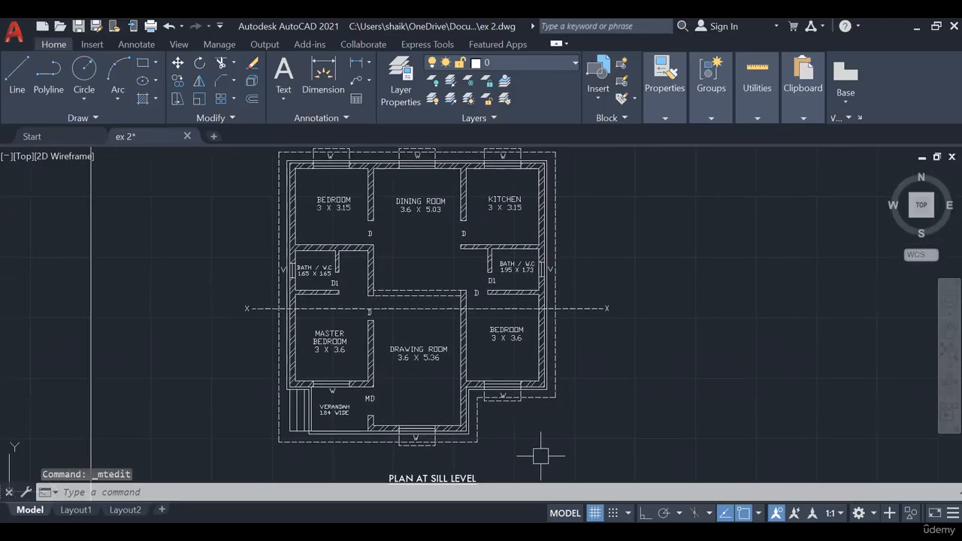
scroll(541, 450, "down", 2)
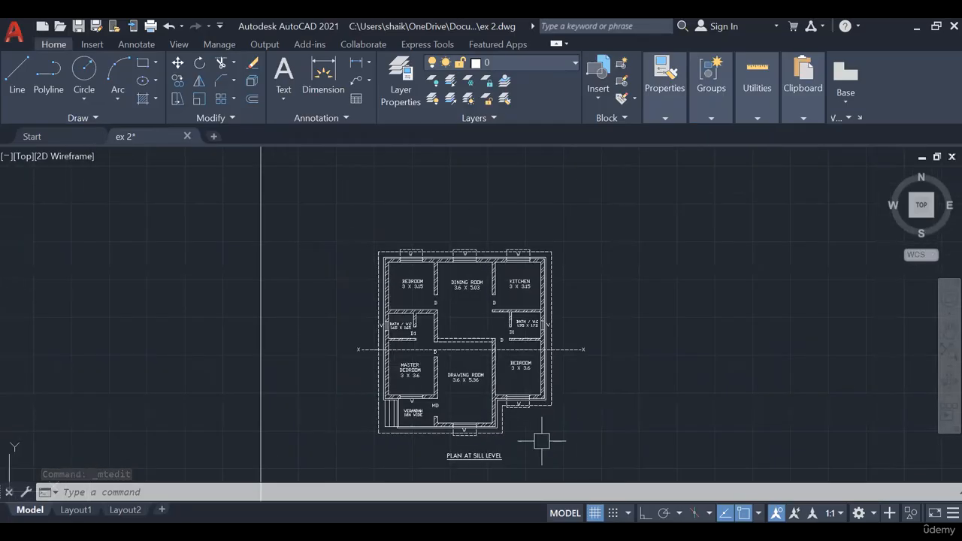
scroll(487, 450, "up", 2)
middle_click_drag(573, 436, 562, 452)
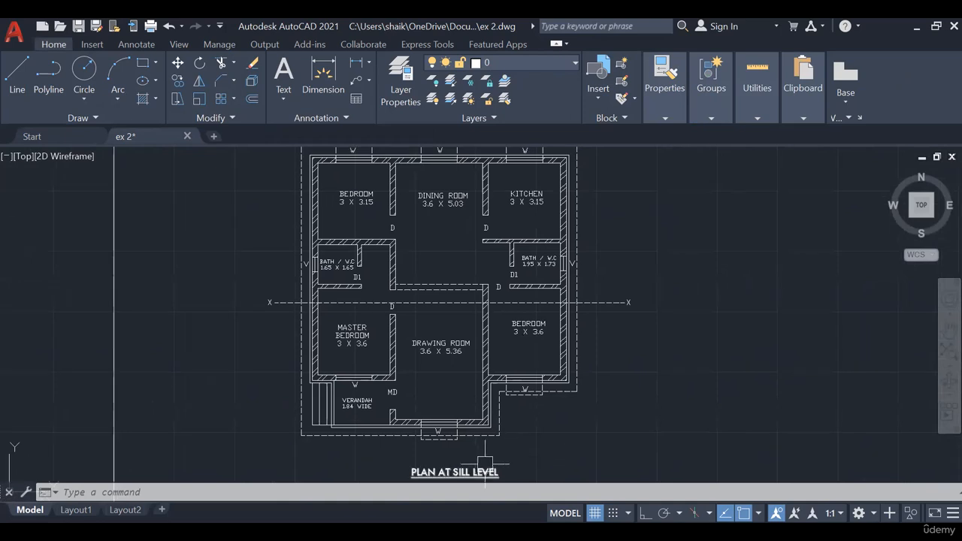
middle_click_drag(483, 466, 482, 360)
left_click(420, 367)
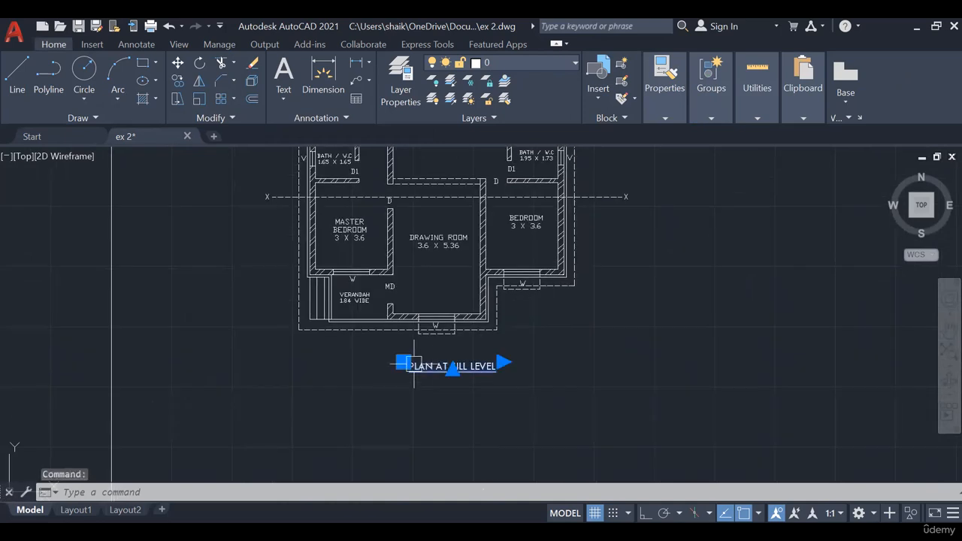
key("Escape")
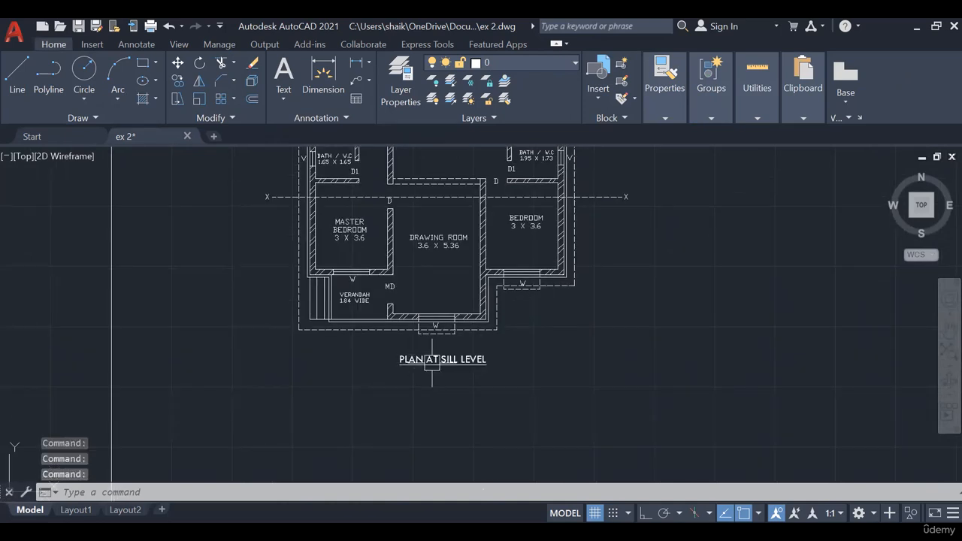
- Examine the completed floor plan with its title and its placement inside the rectangular drawing border
scroll(623, 369, "down", 3)
scroll(594, 408, "up", 4)
middle_click_drag(628, 380, 714, 406)
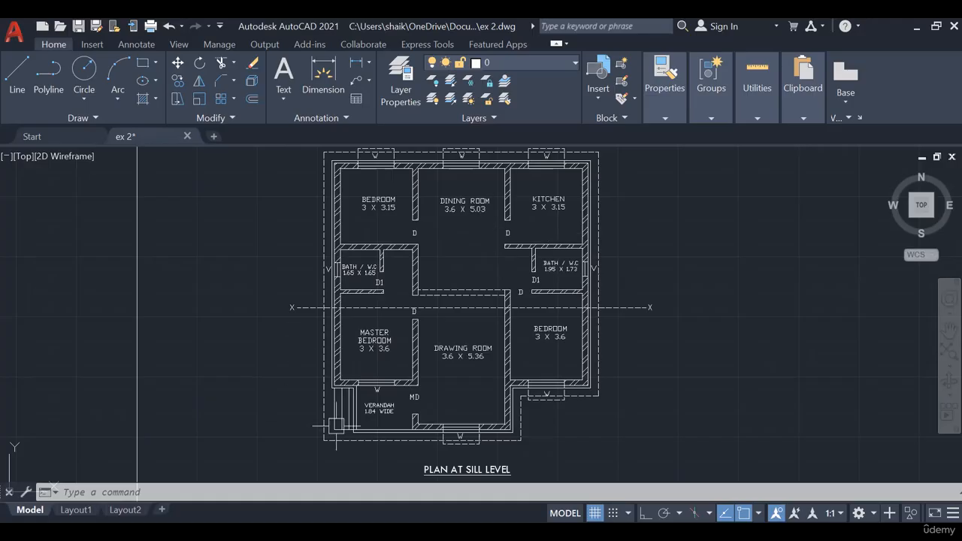
scroll(492, 305, "down", 2)
mouse_move(657, 303)
middle_mouse_down()
mouse_move(620, 345)
mouse_move(632, 318)
middle_mouse_up()
scroll(669, 301, "down", 3)
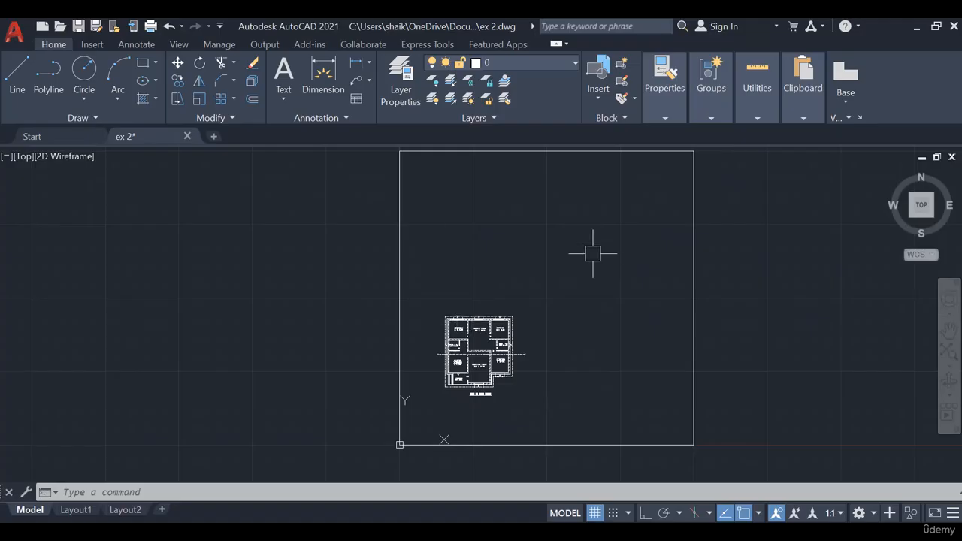
scroll(506, 399, "up", 4)
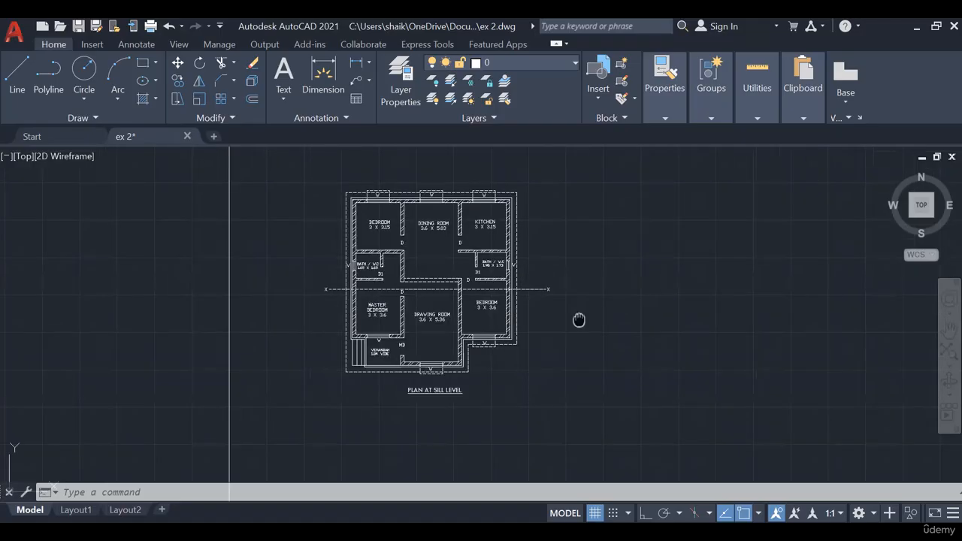
middle_click_drag(645, 321, 649, 345)
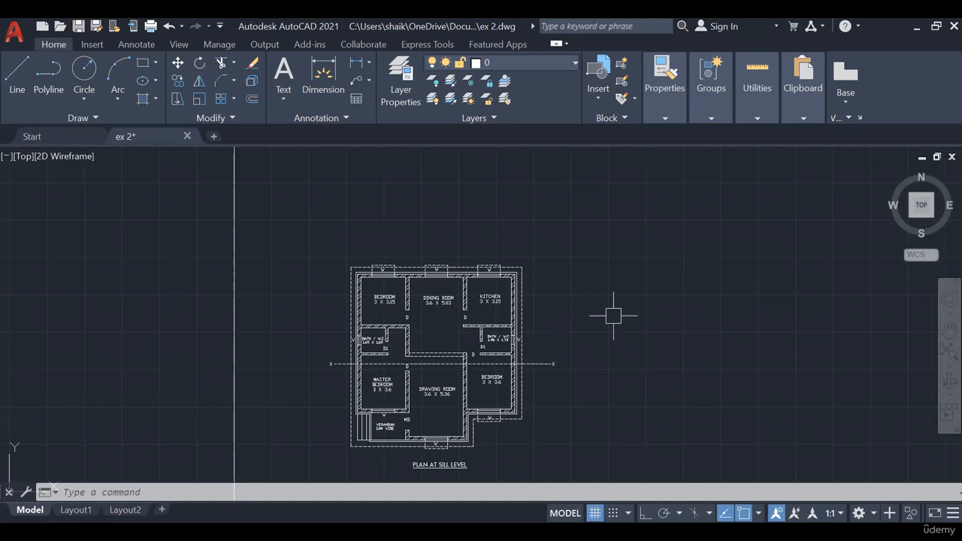
scroll(453, 366, "up", 2)
middle_click_drag(453, 366, 477, 316)
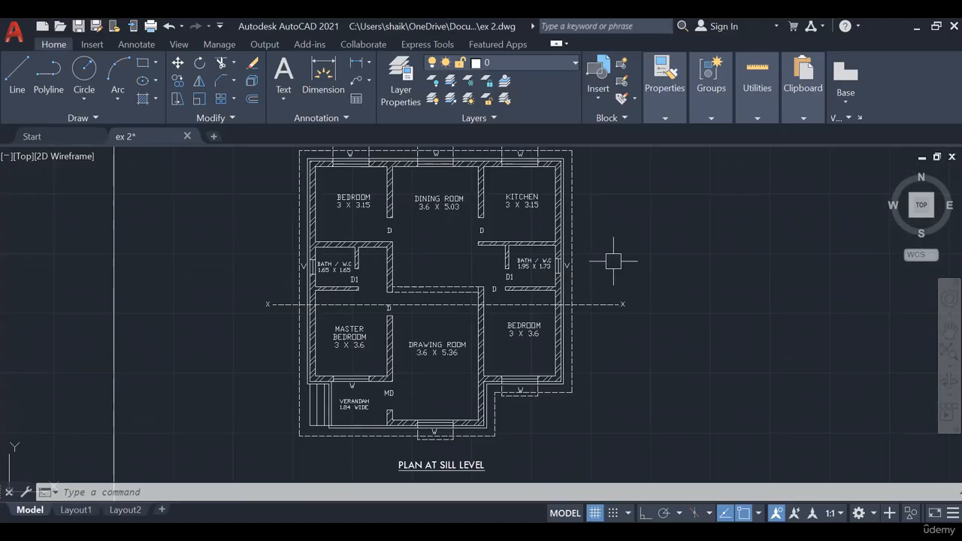
middle_click_drag(614, 261, 627, 265)
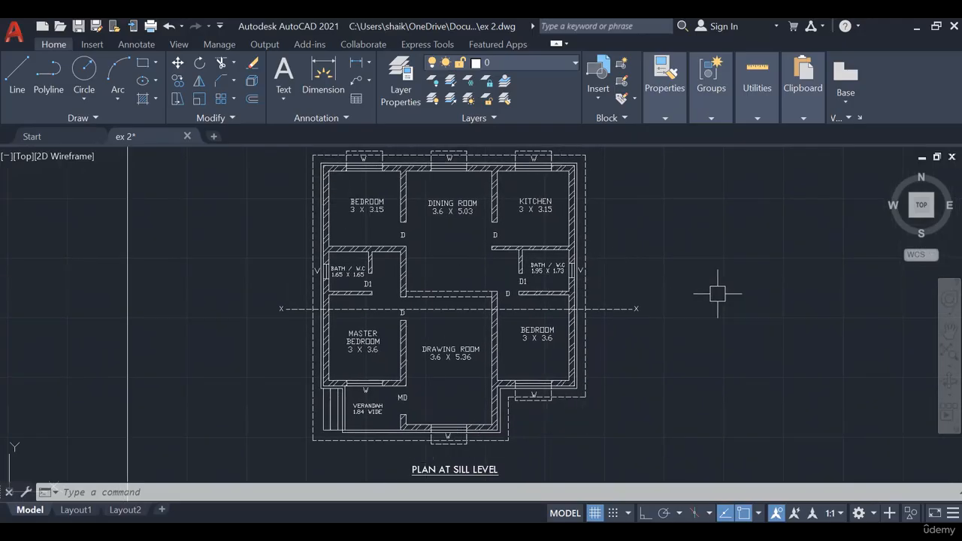
middle_click_drag(717, 293, 720, 314)
scroll(720, 314, "down", 5)
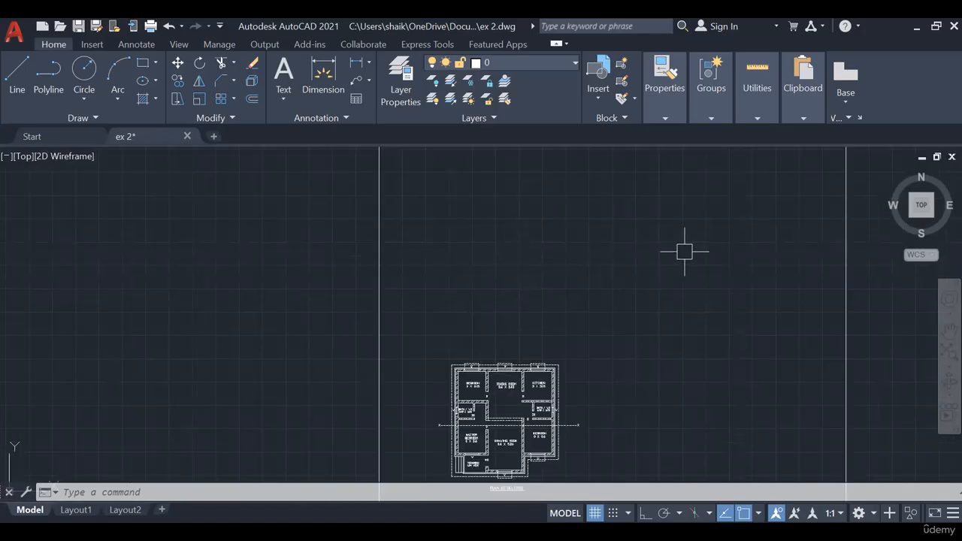
middle_click_drag(606, 337, 599, 325)
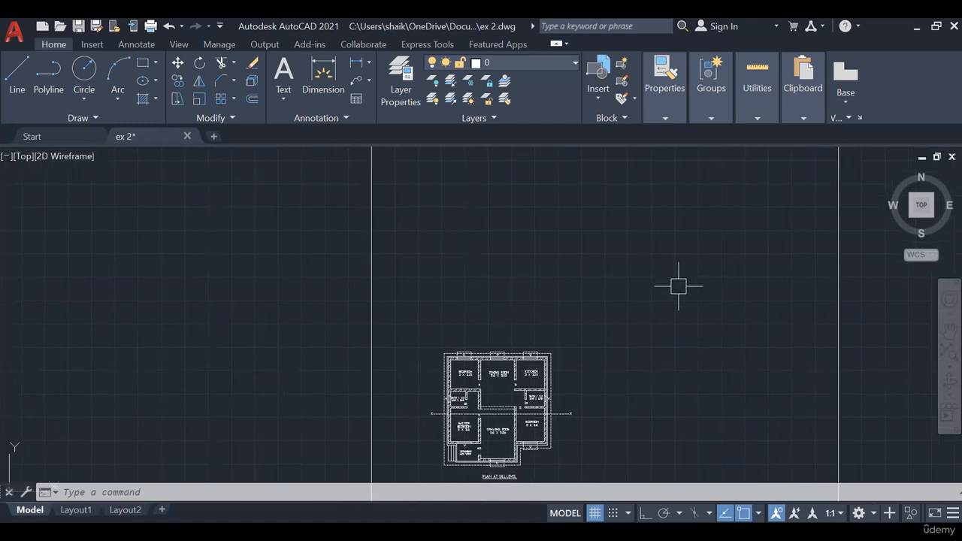
middle_click_drag(654, 322, 632, 292)
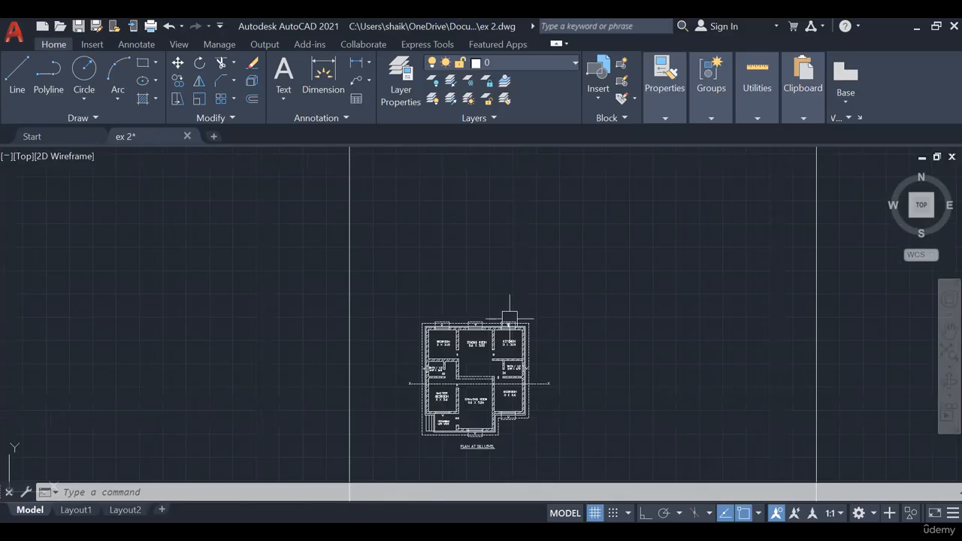
middle_click_drag(488, 331, 483, 258)
scroll(491, 284, "up", 5)
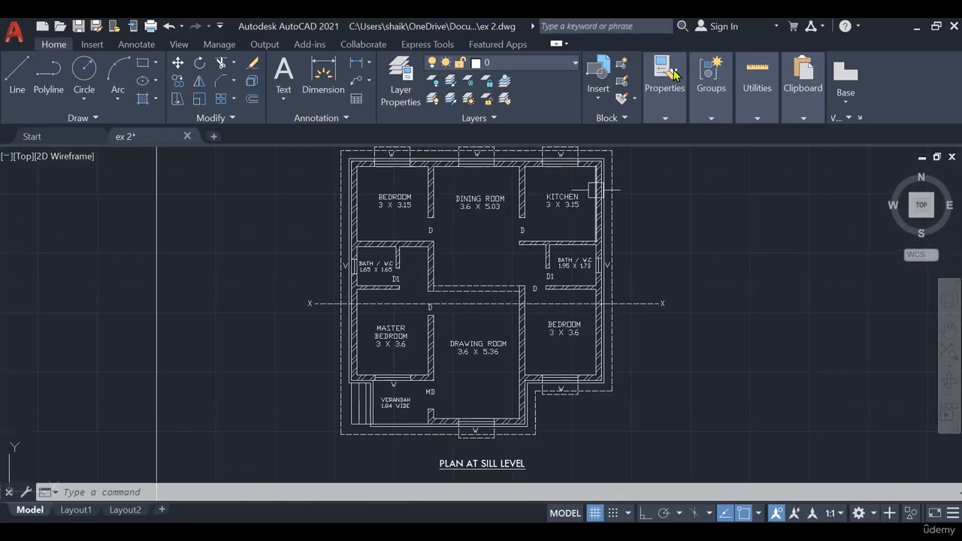